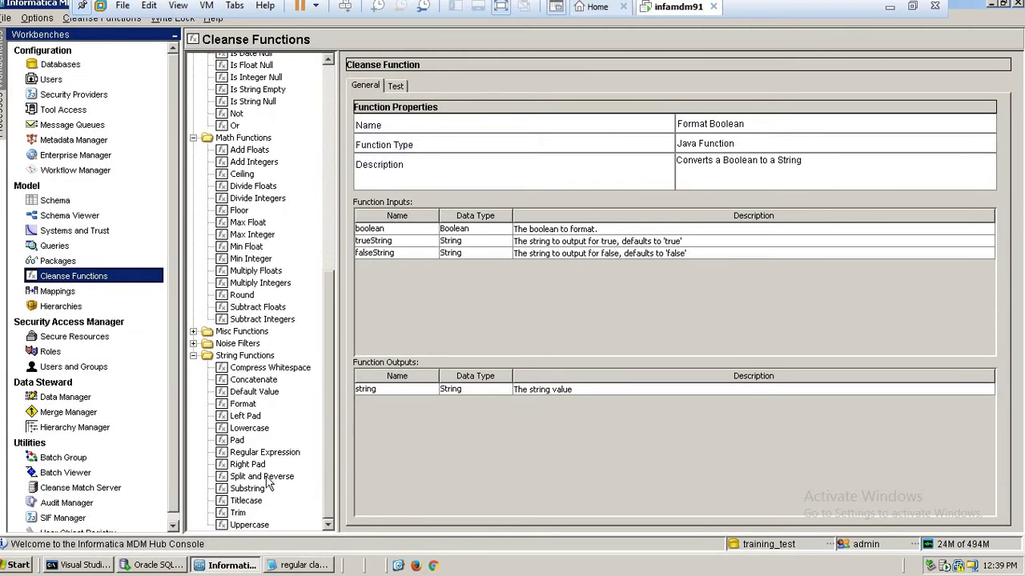
Step: Examine the Read Database, Now and Reject functions under Misc Functions, including Reject's message text and message value inputs
{"action": "left_click", "coordinate": [193, 332]}
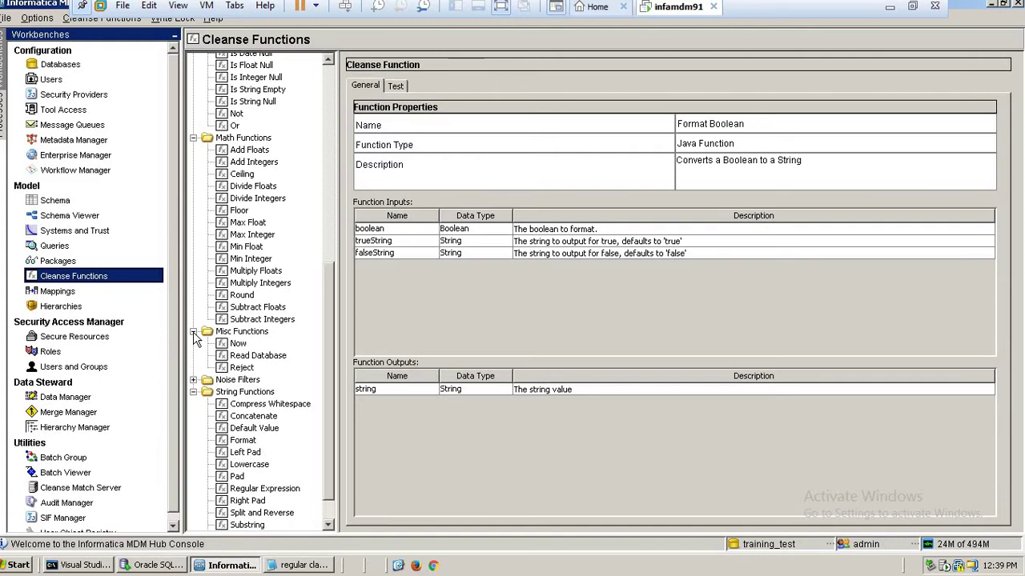
{"action": "left_click", "coordinate": [260, 356]}
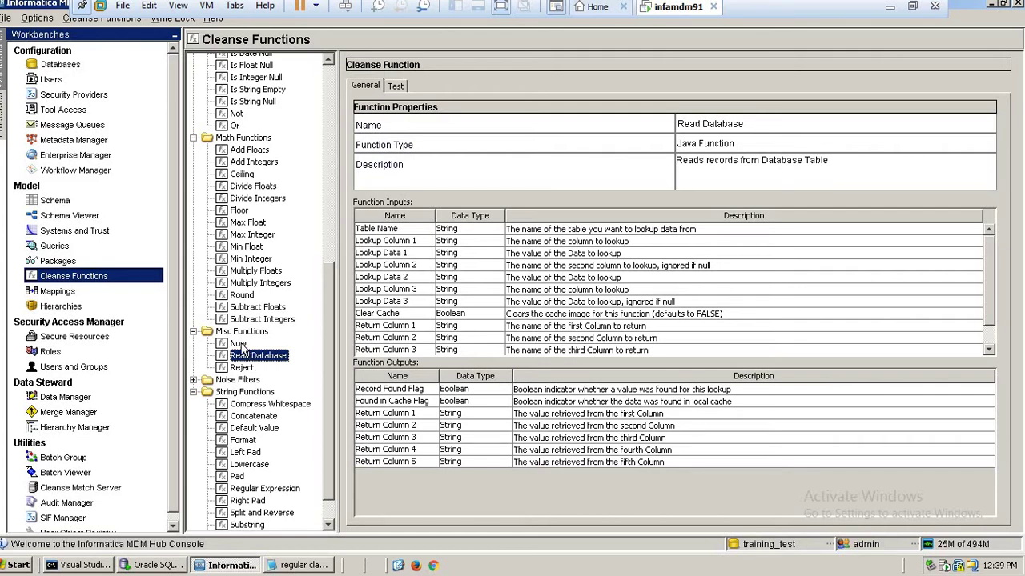
{"action": "left_click", "coordinate": [239, 344]}
{"action": "left_click", "coordinate": [242, 369]}
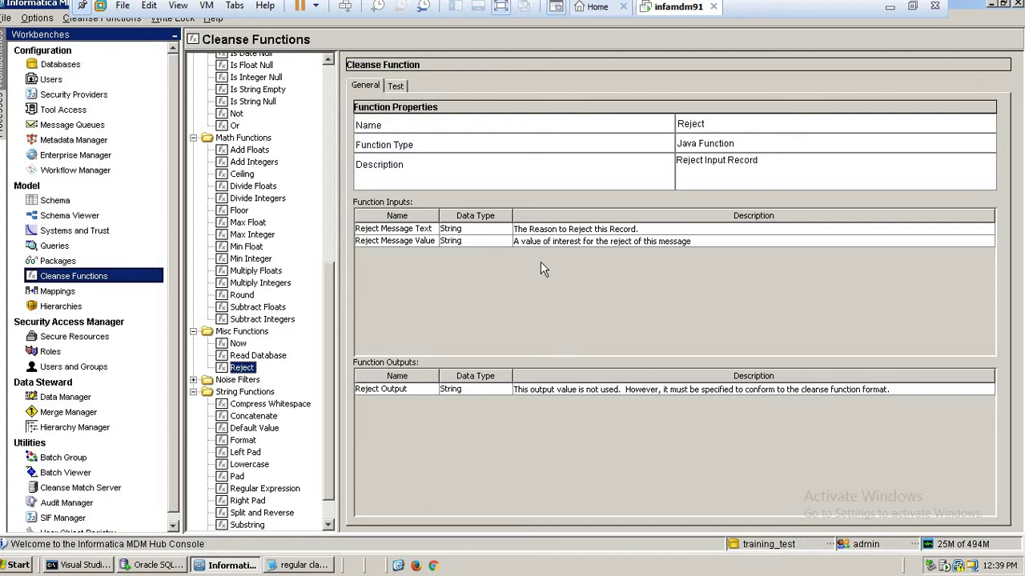
{"action": "left_click", "coordinate": [617, 243]}
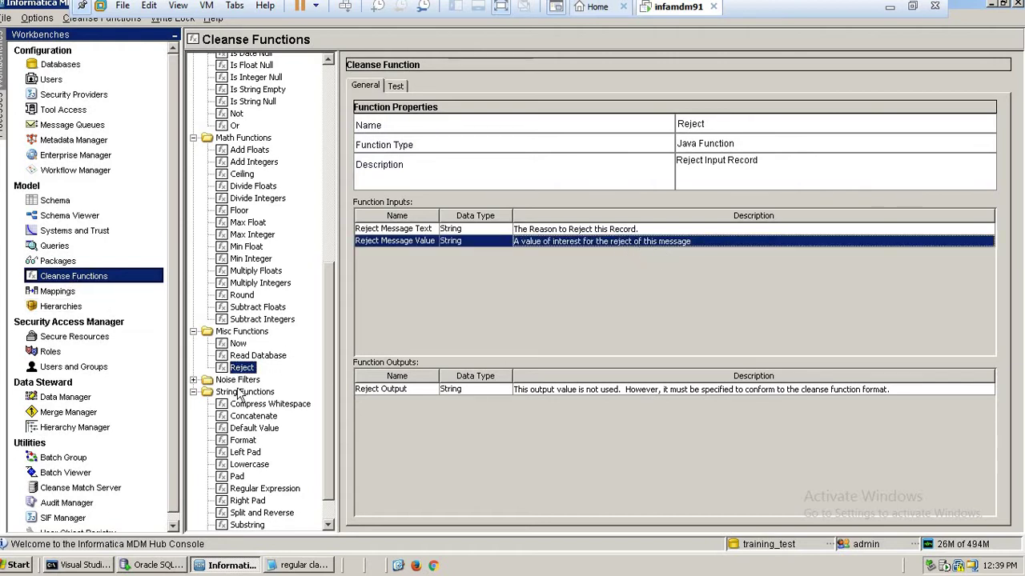
Step: Open the Mappings workbench and acquire a write lock for editing the mp_emp_src1 diagram
{"action": "left_click", "coordinate": [58, 291]}
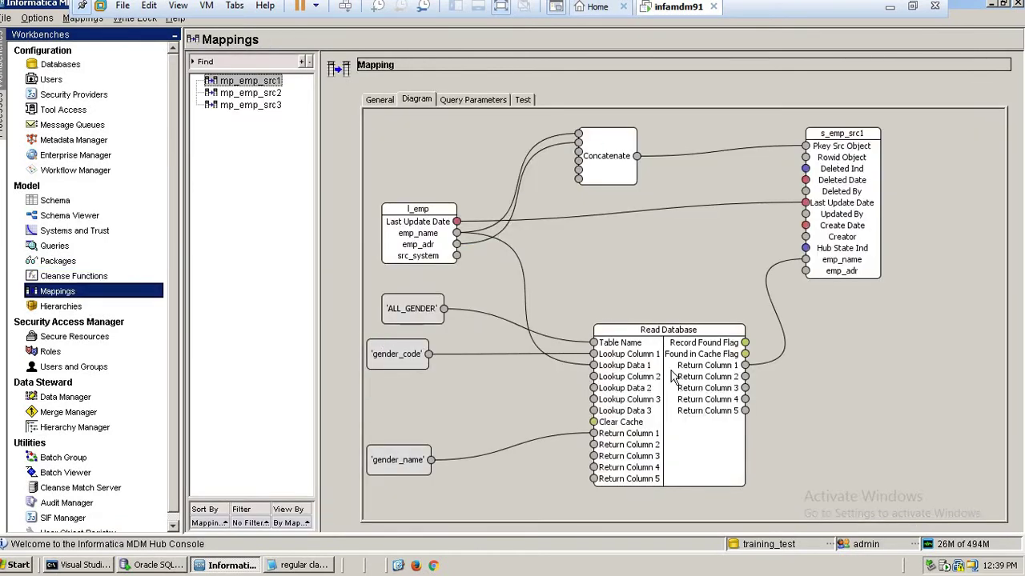
{"action": "left_click", "coordinate": [144, 19]}
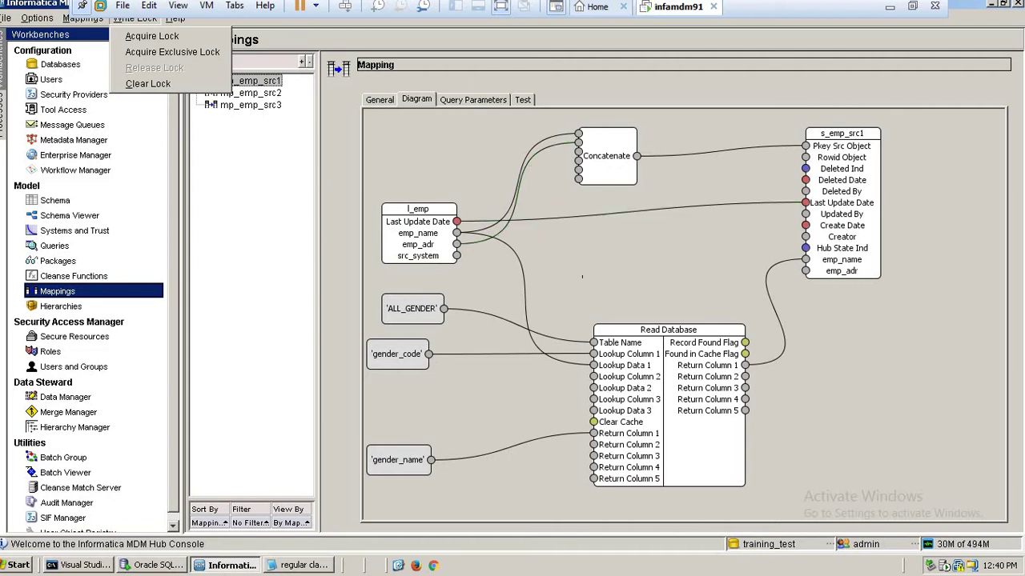
{"action": "left_click", "coordinate": [182, 44]}
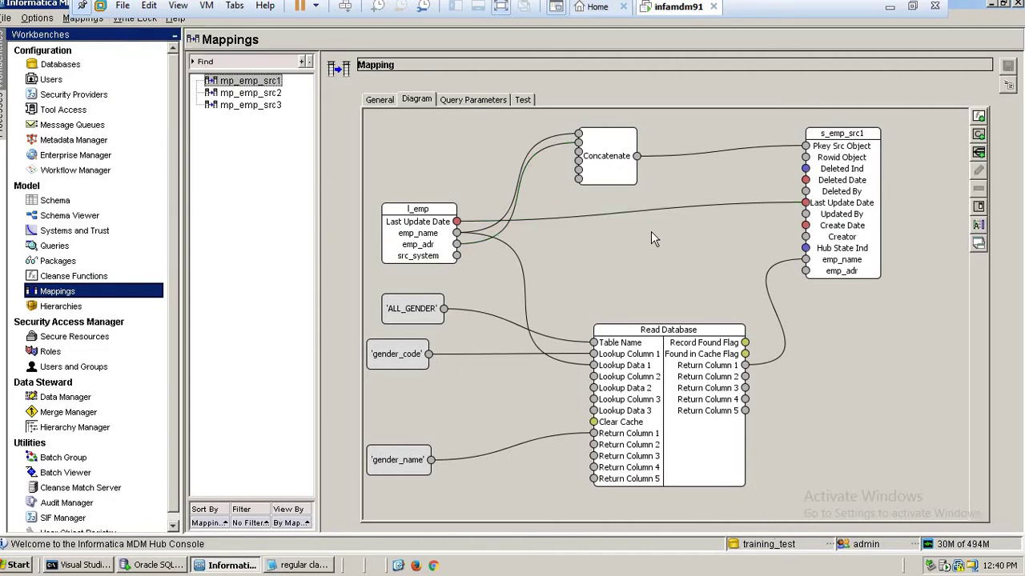
Step: Delete the Read Database function from the mp_emp_src1 mapping diagram
{"action": "right_click", "coordinate": [638, 377]}
{"action": "left_click", "coordinate": [679, 438]}
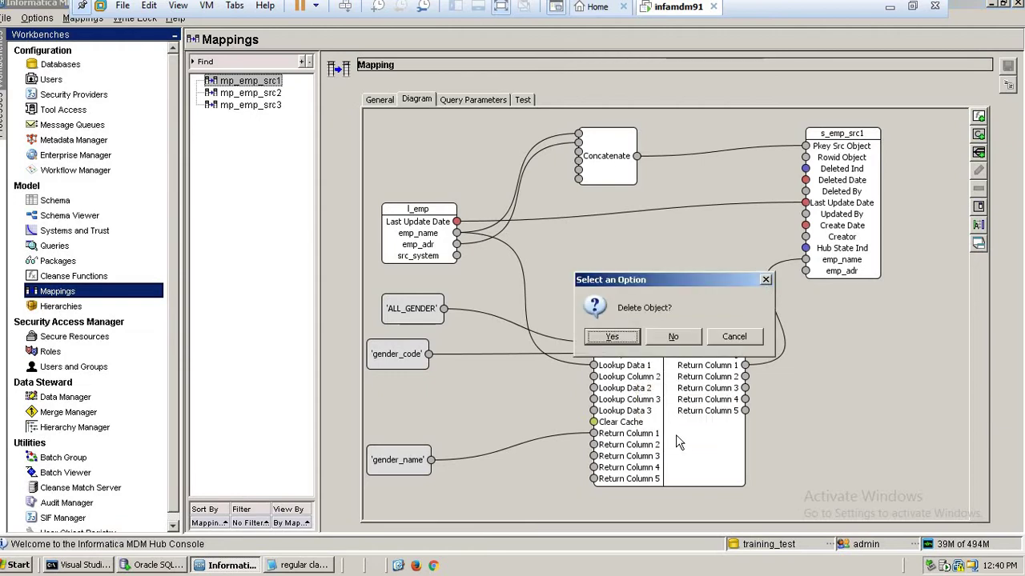
{"action": "left_click", "coordinate": [611, 337]}
Step: Delete the leftover constants 'ALL_GENDER', 'gender_code' and 'gender_name' from the mapping diagram
{"action": "left_click", "coordinate": [429, 312]}
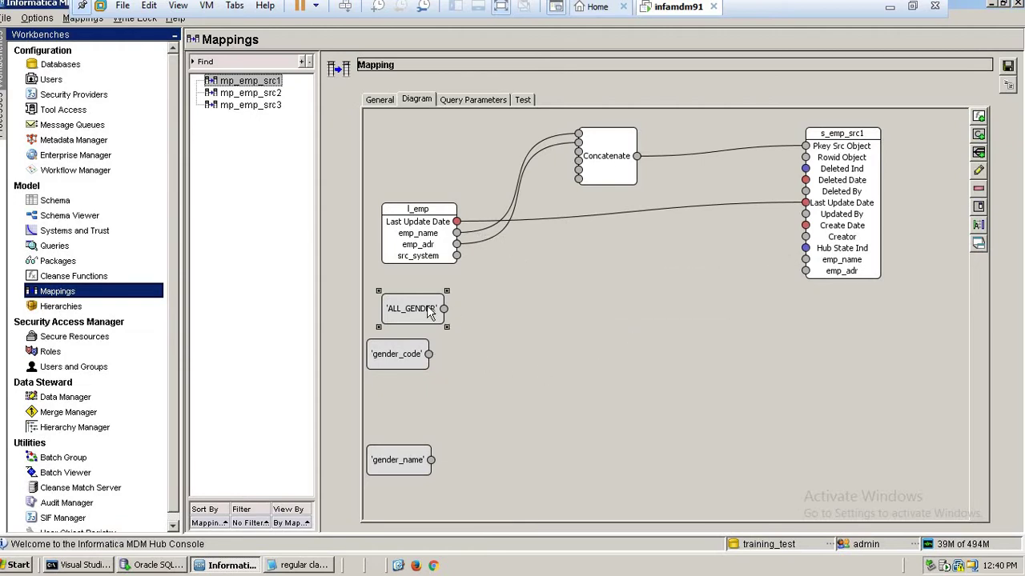
{"action": "right_click", "coordinate": [430, 312]}
{"action": "left_click", "coordinate": [448, 329]}
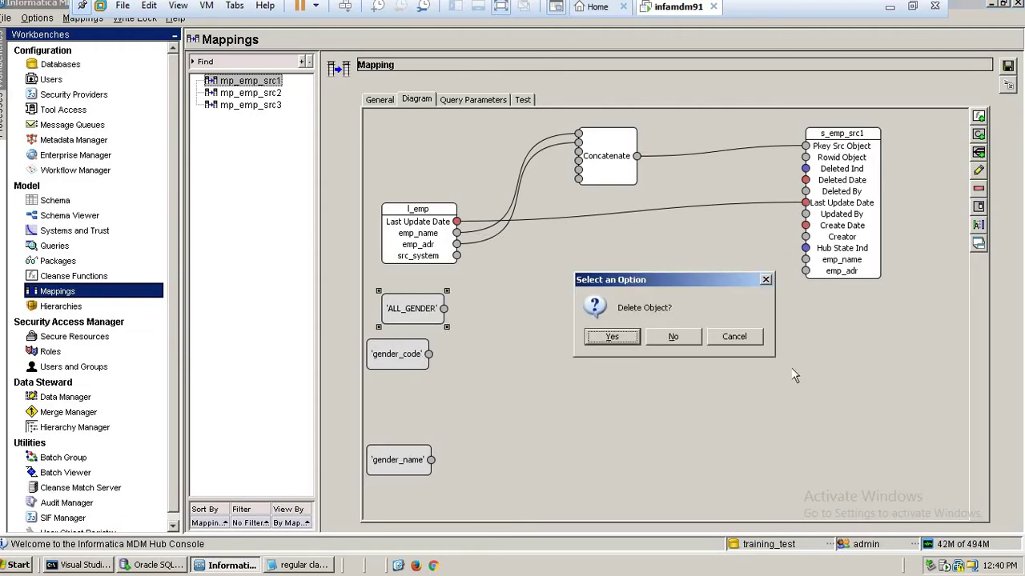
{"action": "left_click", "coordinate": [638, 342]}
{"action": "right_click", "coordinate": [405, 349]}
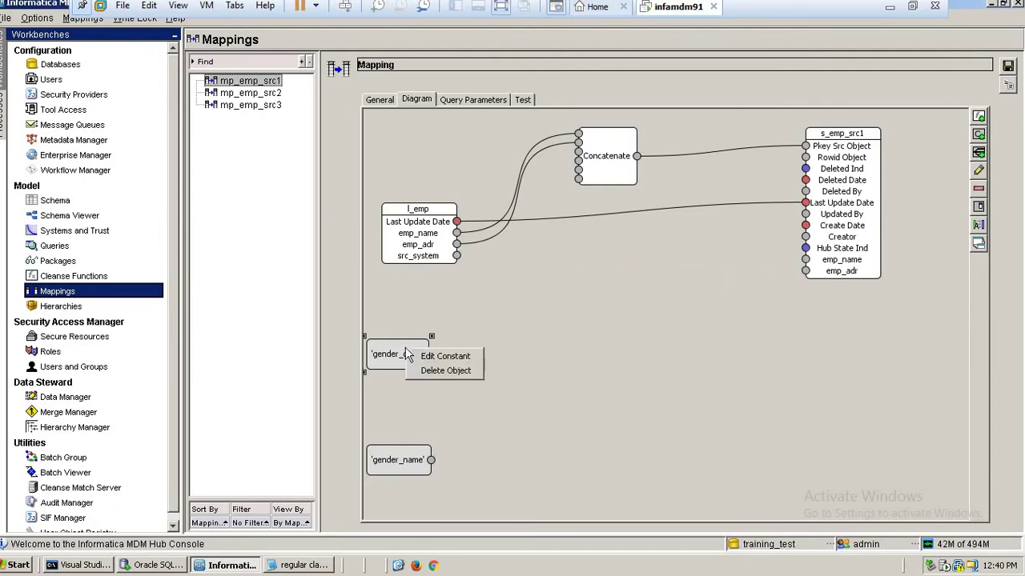
{"action": "left_click", "coordinate": [425, 372]}
{"action": "left_click", "coordinate": [604, 345]}
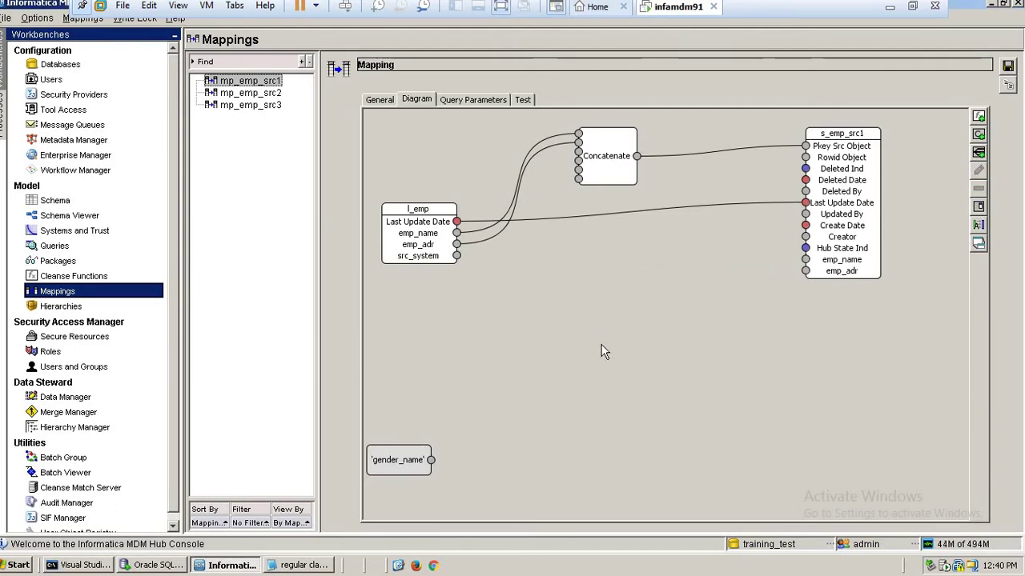
{"action": "right_click", "coordinate": [416, 462]}
{"action": "left_click", "coordinate": [452, 481]}
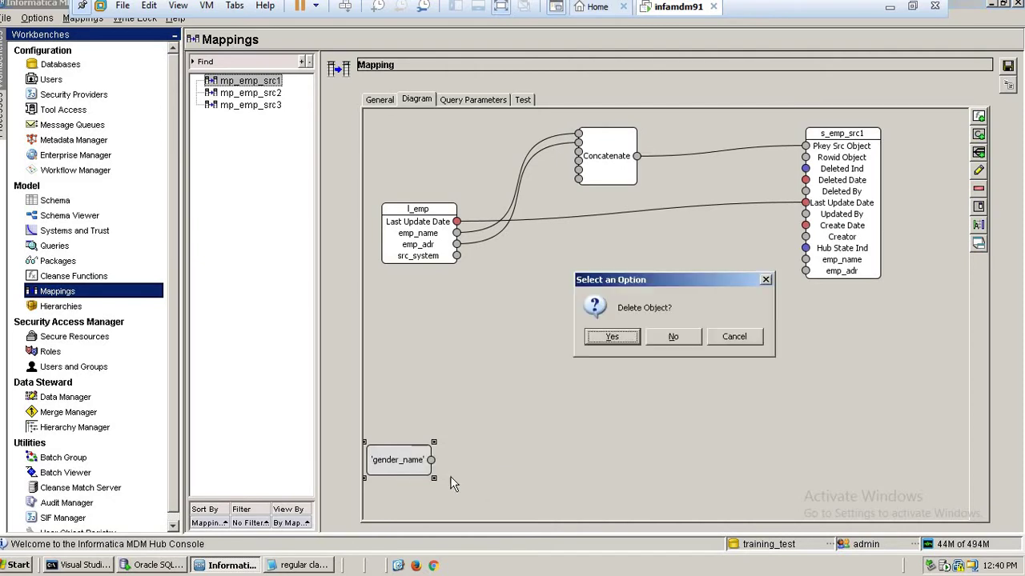
{"action": "left_click", "coordinate": [608, 337]}
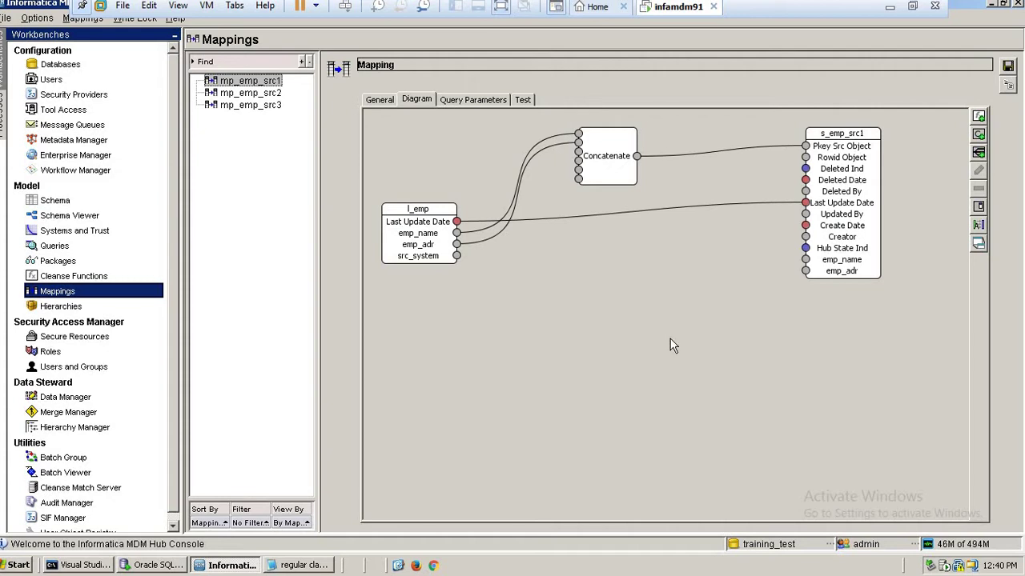
Step: Add the Reject function from Misc Functions to the mapping and place it below the existing connections
{"action": "left_click", "coordinate": [978, 117]}
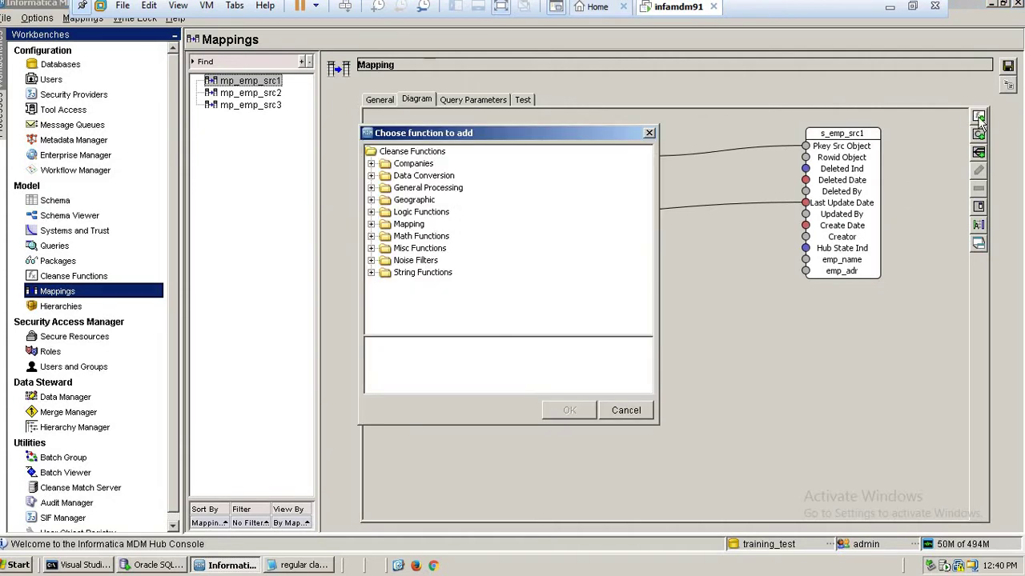
{"action": "left_click", "coordinate": [372, 249]}
{"action": "left_click", "coordinate": [420, 284]}
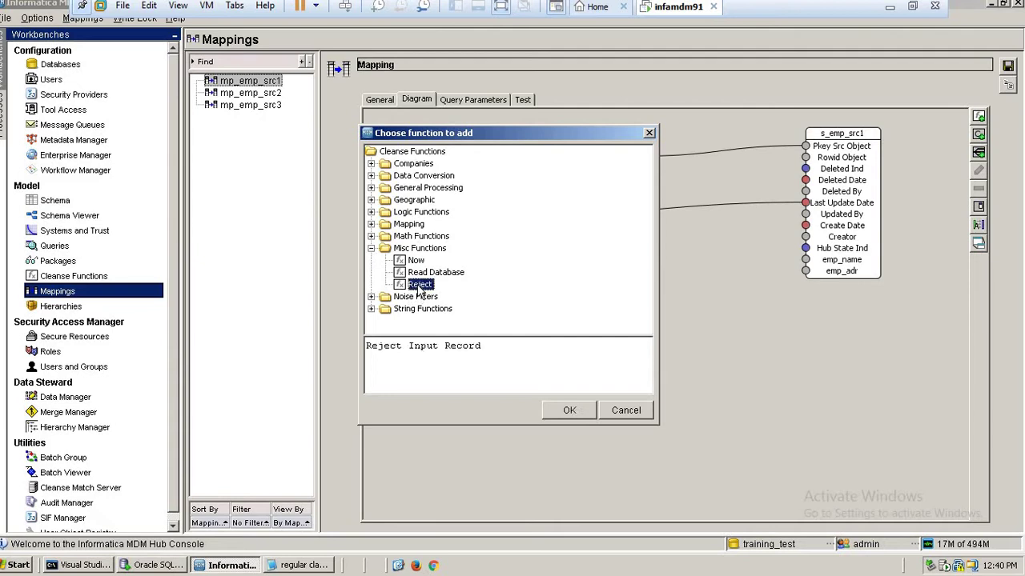
{"action": "left_click", "coordinate": [570, 410]}
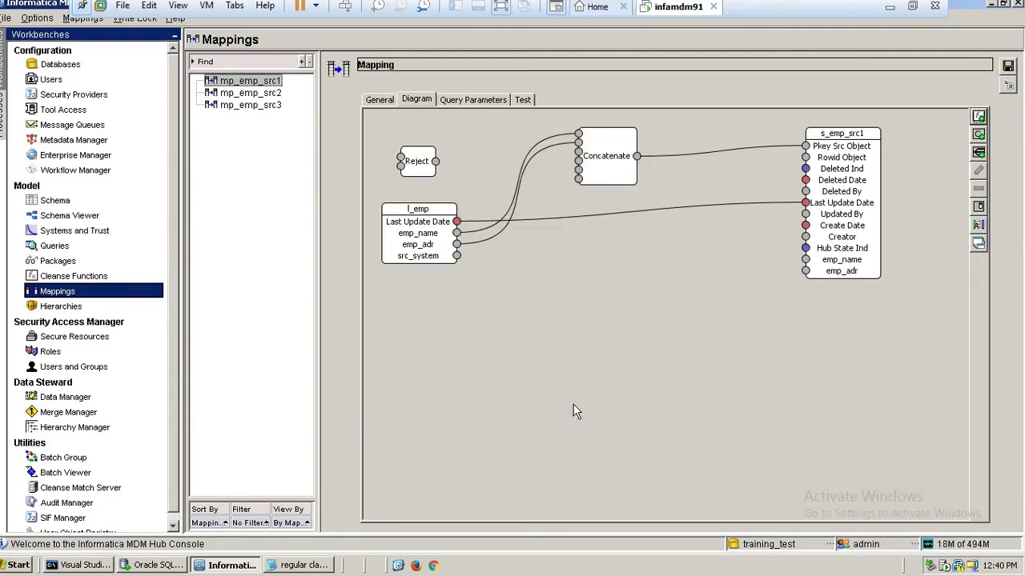
{"action": "left_click_drag", "start_coordinate": [430, 168], "coordinate": [575, 364]}
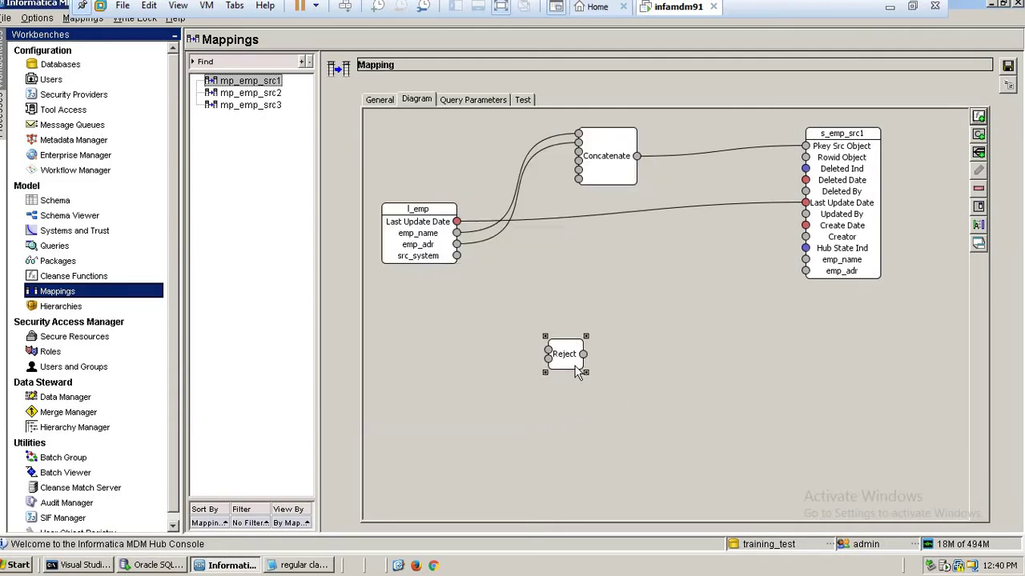
Step: Expand the Reject function to show its named ports and move it slightly lower in the empty diagram area
{"action": "mouse_move", "coordinate": [569, 365]}
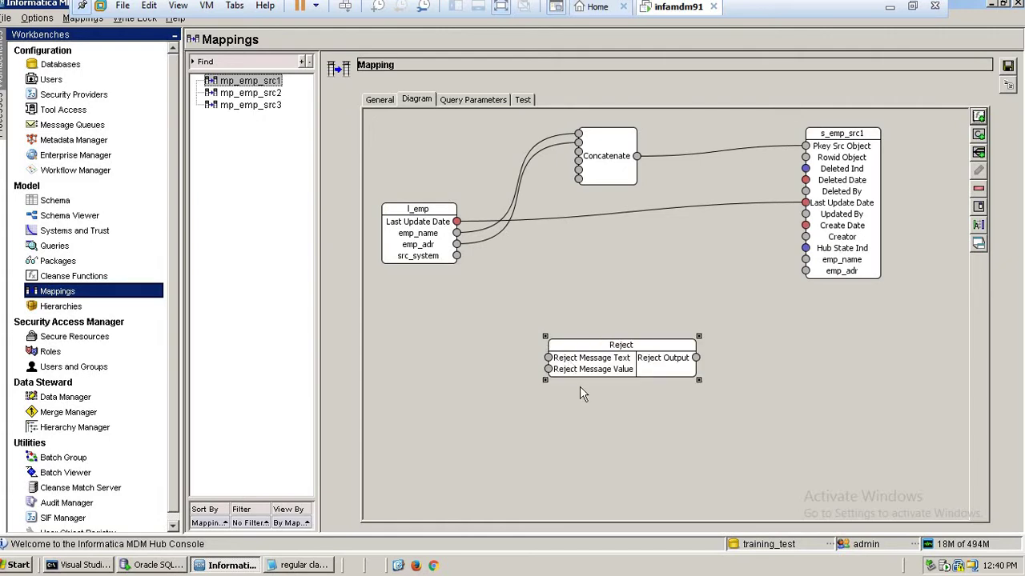
{"action": "left_click_drag", "start_coordinate": [591, 373], "coordinate": [566, 396]}
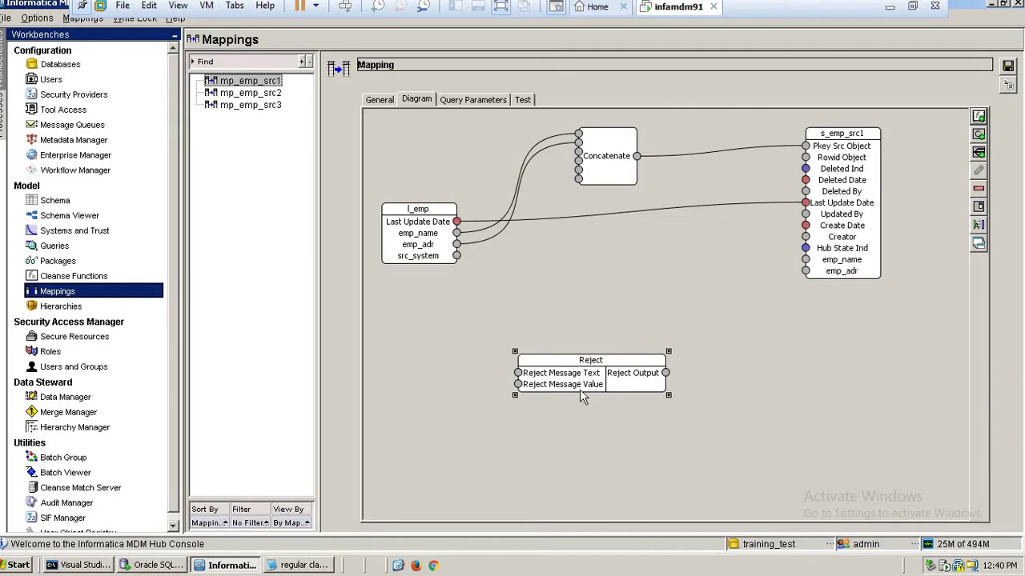
{"action": "left_click_drag", "start_coordinate": [580, 391], "coordinate": [584, 399]}
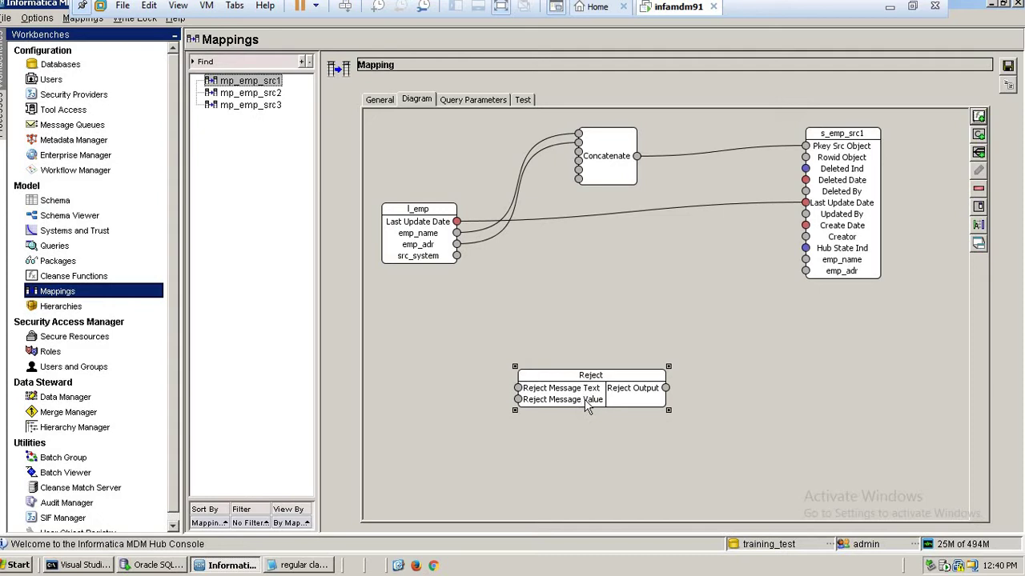
{"action": "left_click_drag", "start_coordinate": [566, 401], "coordinate": [551, 400]}
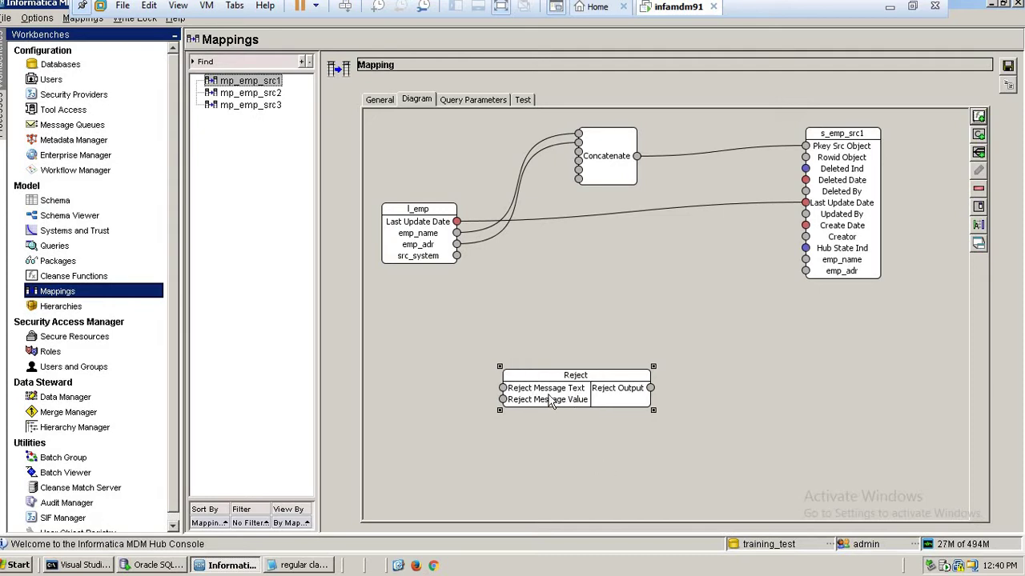
Step: Add the Is String Empty function from Logic Functions and place it between l_emp and the Reject function
{"action": "left_click", "coordinate": [978, 116]}
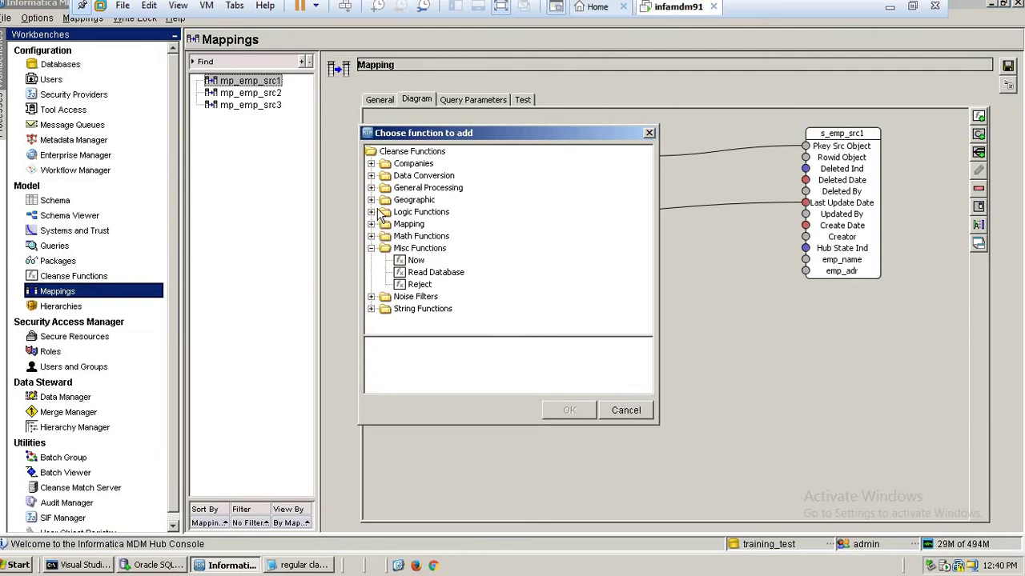
{"action": "left_click", "coordinate": [370, 236]}
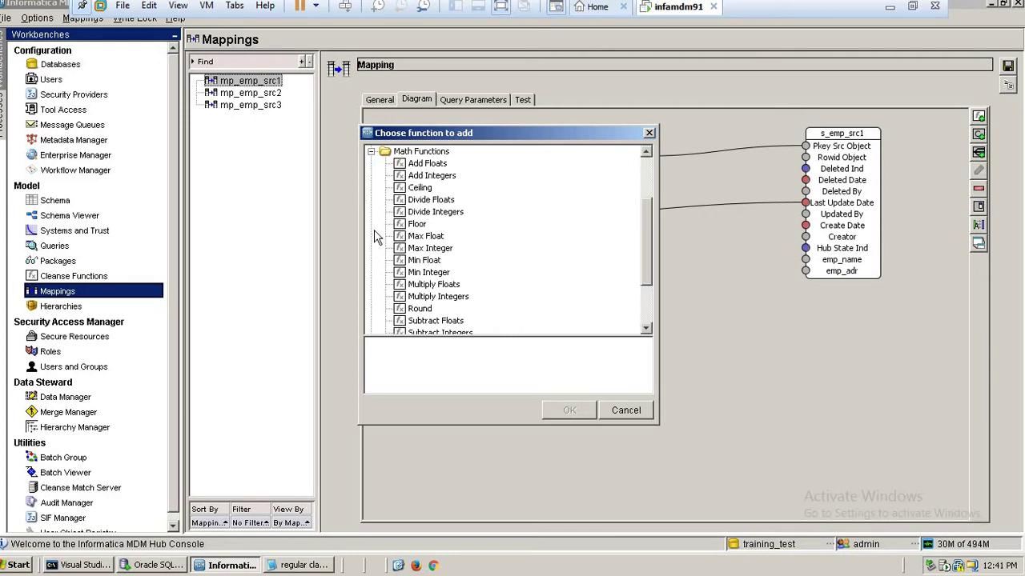
{"action": "left_click", "coordinate": [371, 151]}
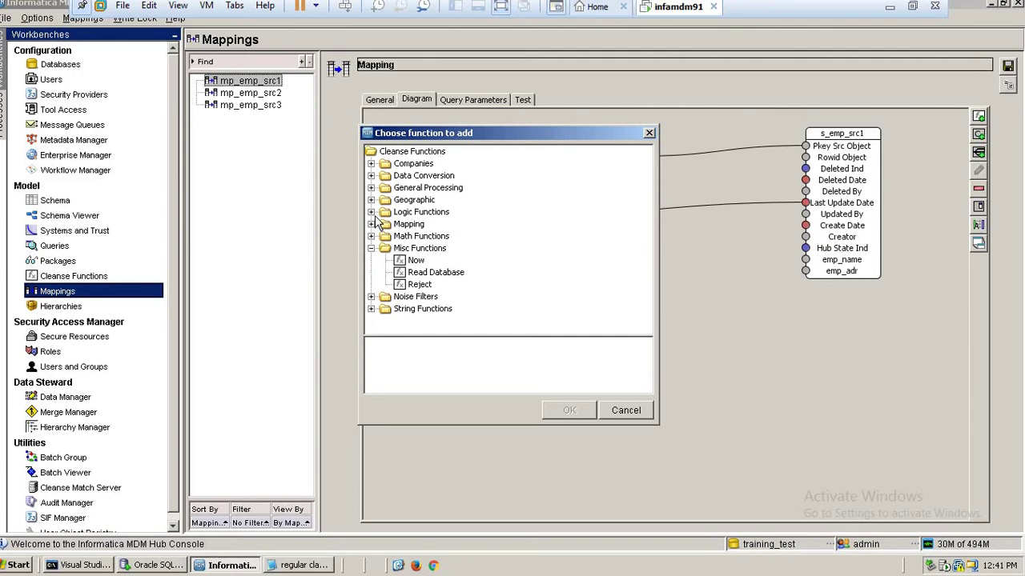
{"action": "left_click", "coordinate": [372, 211]}
{"action": "left_click", "coordinate": [429, 284]}
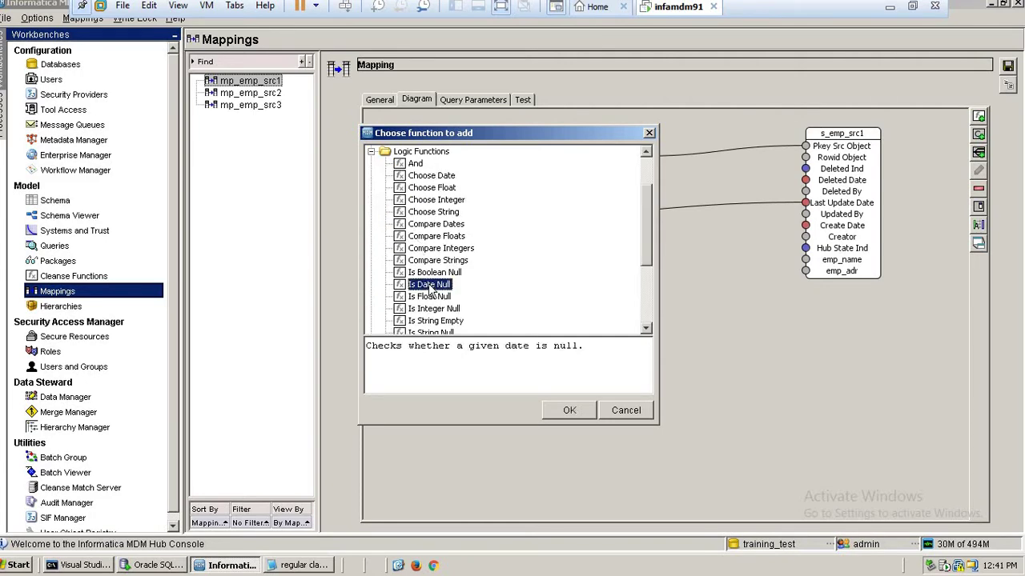
{"action": "scroll", "coordinate": [431, 328], "scroll_direction": "down", "scroll_amount": 3}
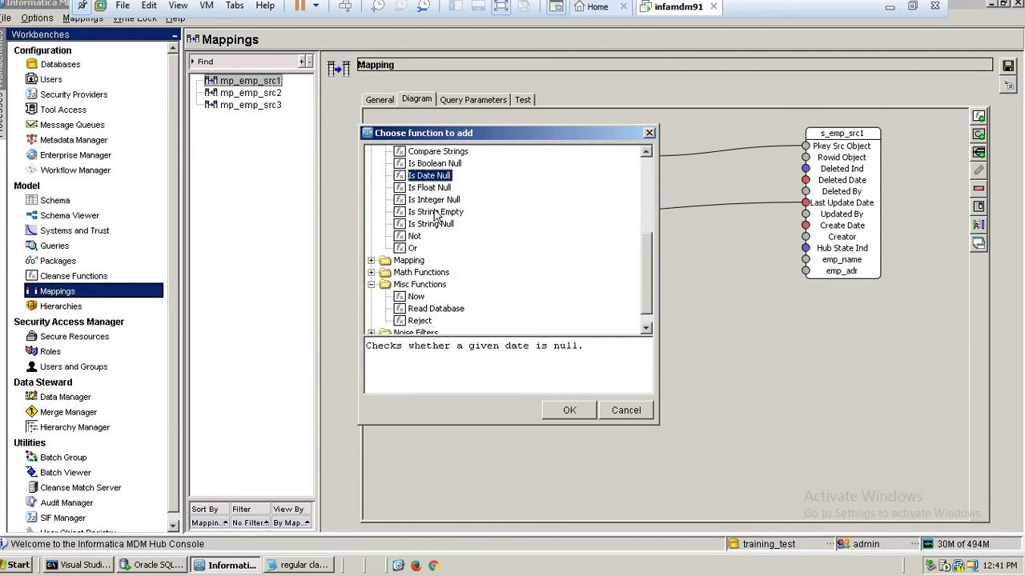
{"action": "left_click", "coordinate": [436, 211]}
{"action": "left_click_drag", "start_coordinate": [503, 394], "coordinate": [408, 387]}
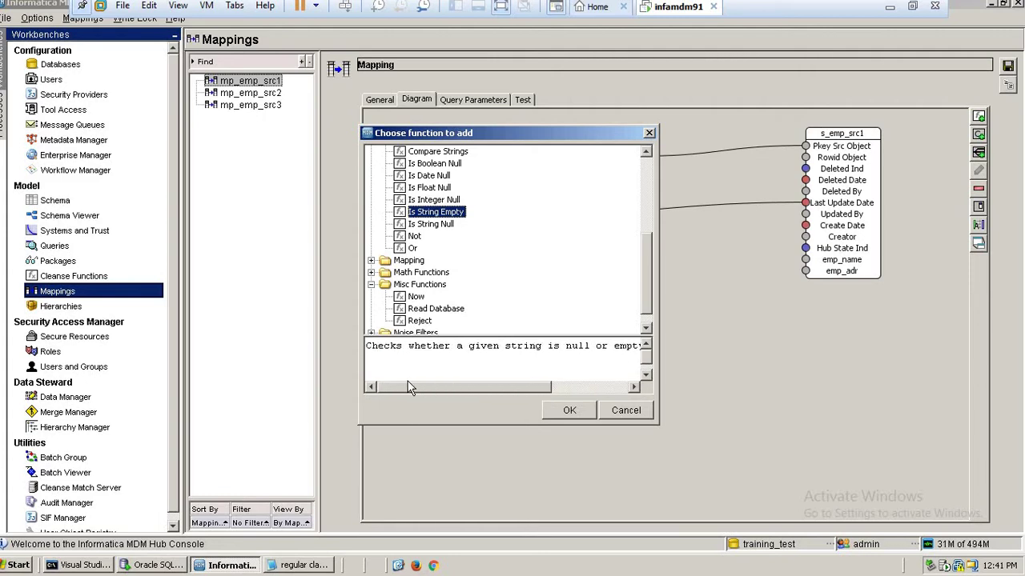
{"action": "left_click", "coordinate": [567, 410]}
{"action": "left_click_drag", "start_coordinate": [436, 166], "coordinate": [552, 289]}
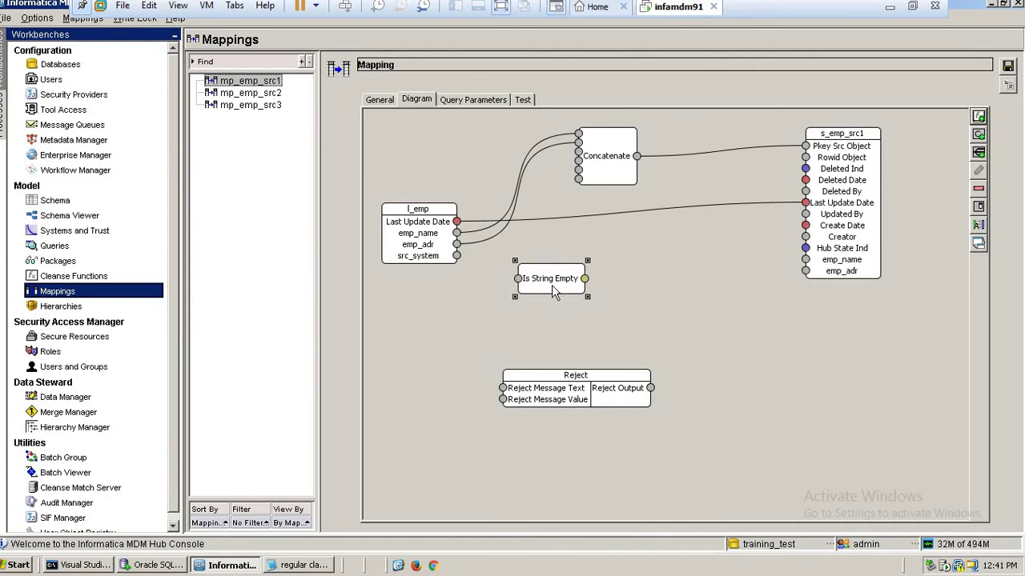
Step: Expand the Is String Empty function and connect emp_adr of l_emp to its string input
{"action": "double_click", "coordinate": [552, 286]}
{"action": "left_click", "coordinate": [614, 298]}
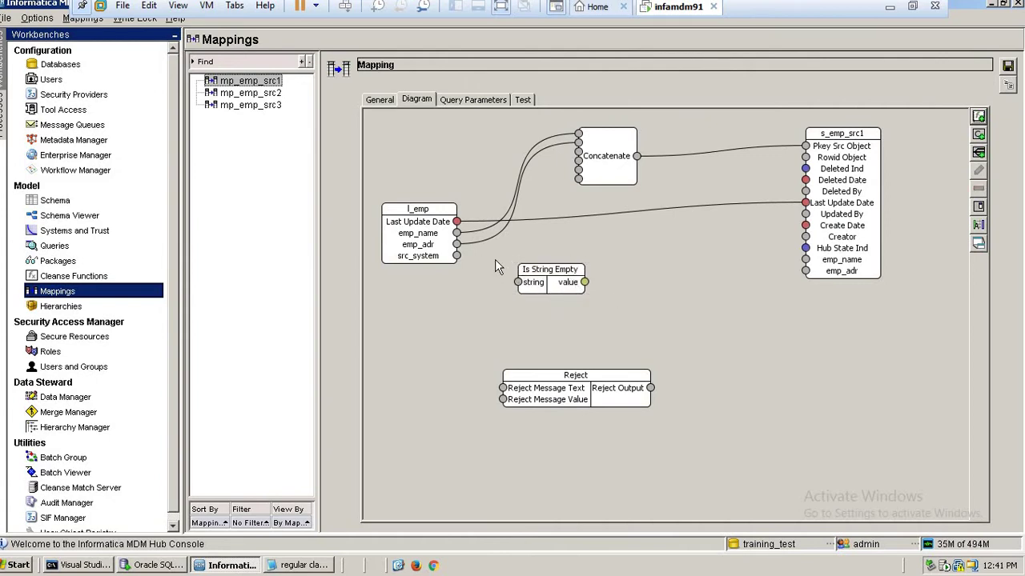
{"action": "left_click_drag", "start_coordinate": [457, 245], "coordinate": [518, 283]}
Step: Delete the Is String Empty function from the mapping diagram
{"action": "left_click", "coordinate": [566, 287]}
{"action": "right_click", "coordinate": [567, 287]}
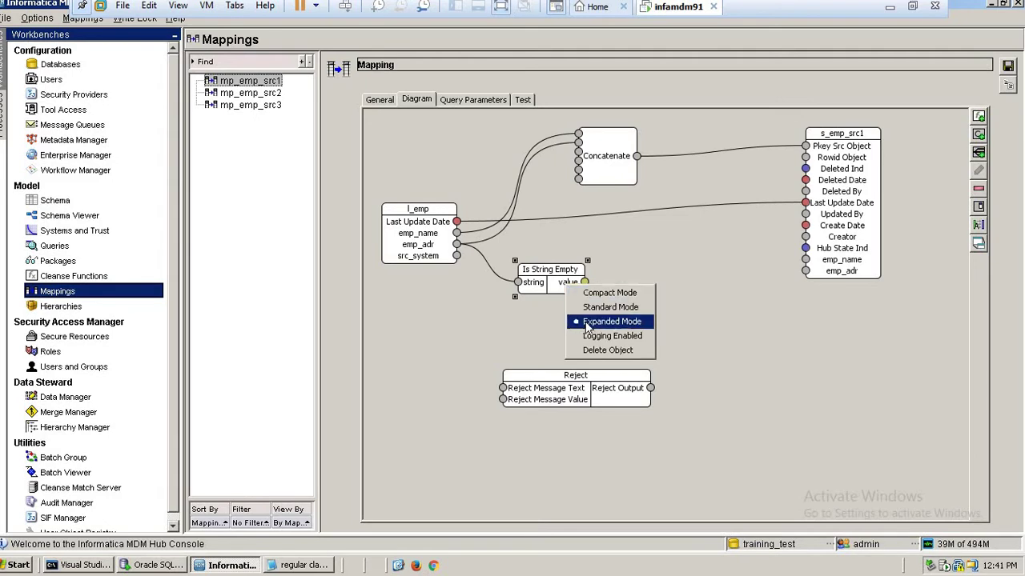
{"action": "left_click", "coordinate": [600, 350]}
{"action": "left_click", "coordinate": [613, 337]}
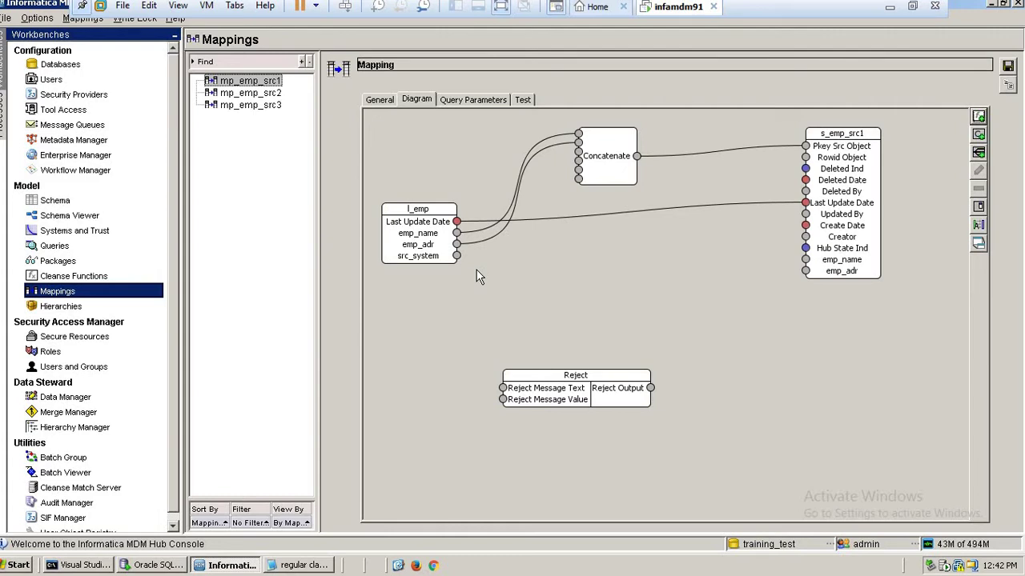
Step: Switch to Oracle SQL Developer and examine the error descriptions in the C_S_EMP_SRC1_REJ table data
{"action": "left_click_drag", "start_coordinate": [602, 384], "coordinate": [616, 386]}
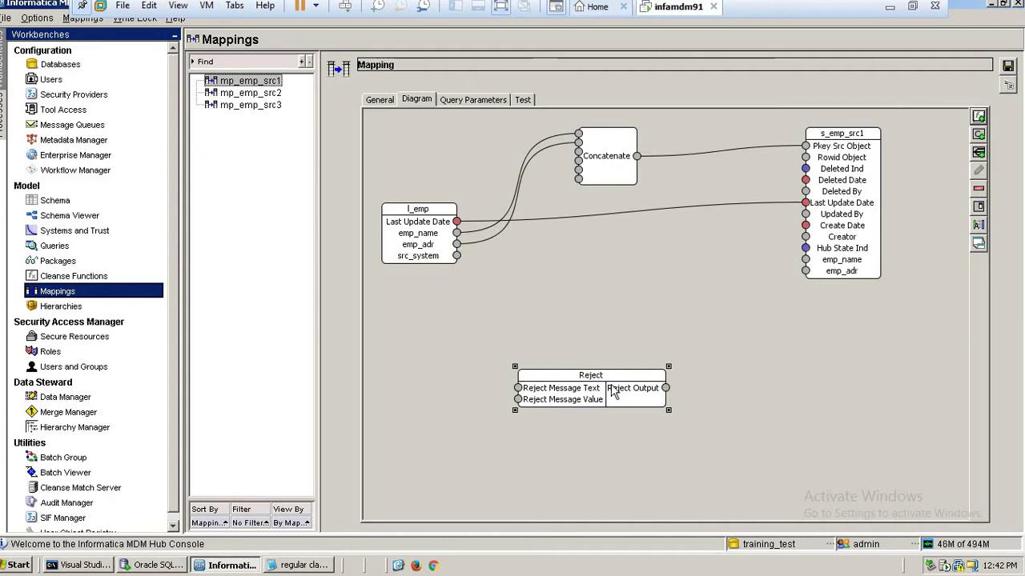
{"action": "left_click", "coordinate": [160, 567]}
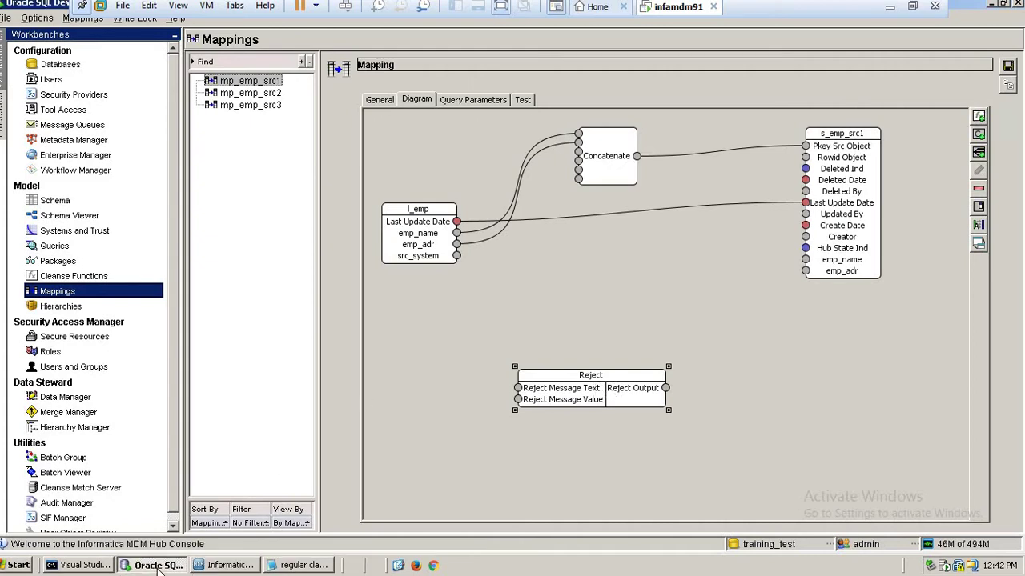
{"action": "left_click_drag", "start_coordinate": [189, 132], "coordinate": [190, 480]}
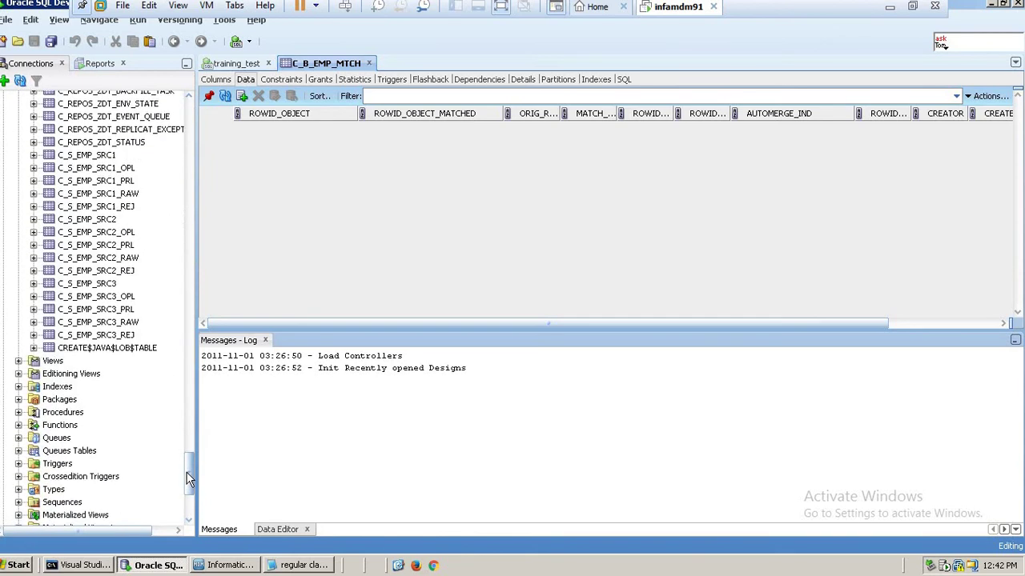
{"action": "left_click", "coordinate": [107, 210]}
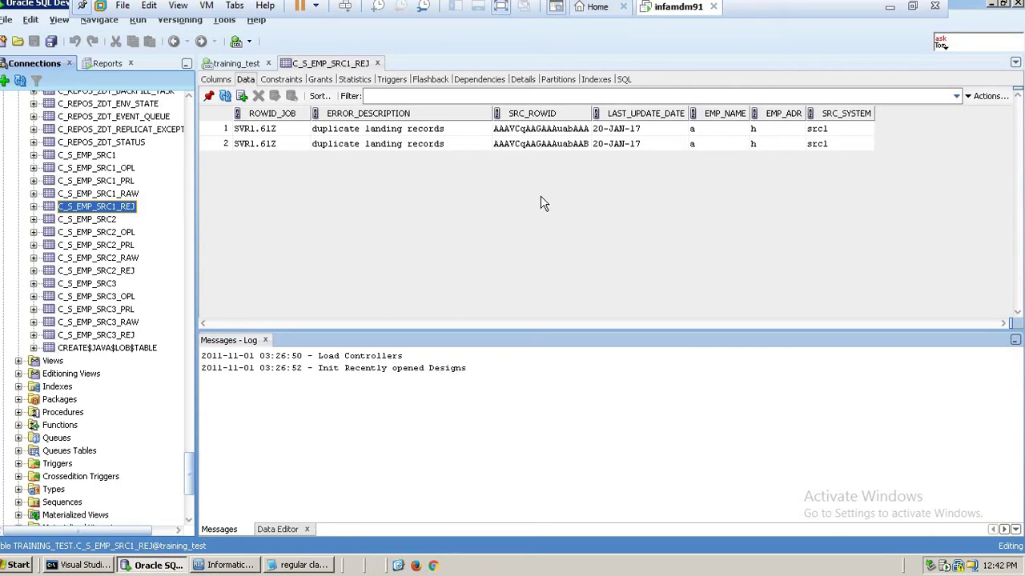
{"action": "left_click", "coordinate": [416, 133]}
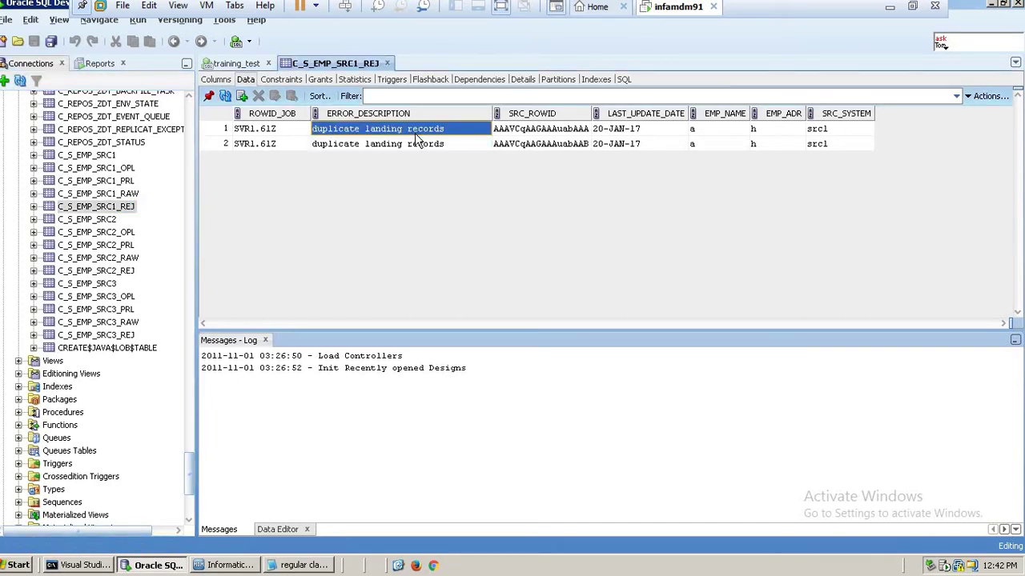
{"action": "left_click", "coordinate": [417, 147]}
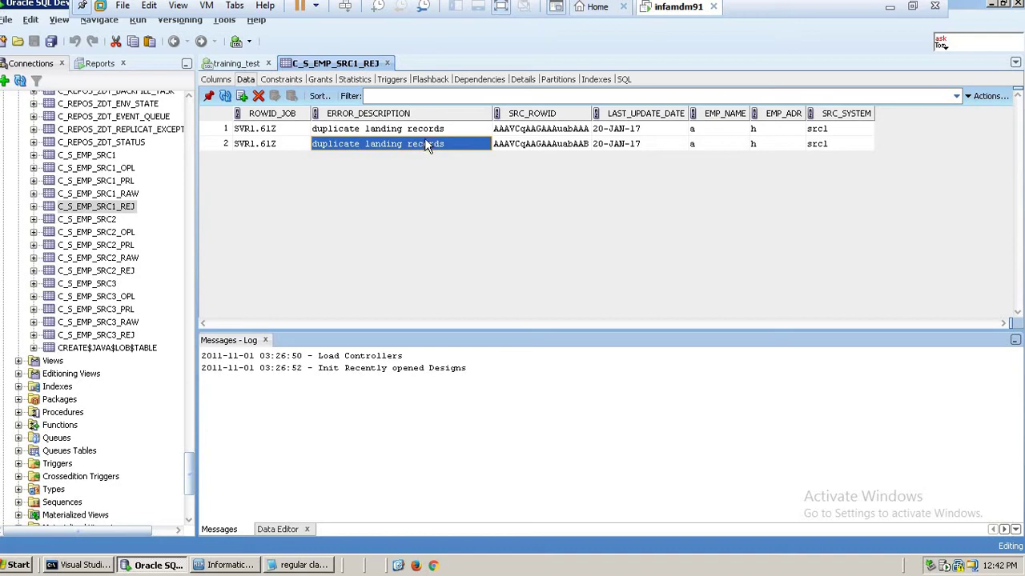
{"action": "left_click", "coordinate": [436, 129]}
{"action": "left_click", "coordinate": [436, 141]}
Step: Return to the Informatica MDM Hub Console and add the Choose String logic function, expanded to show its ports, above the Reject function
{"action": "left_click", "coordinate": [232, 566]}
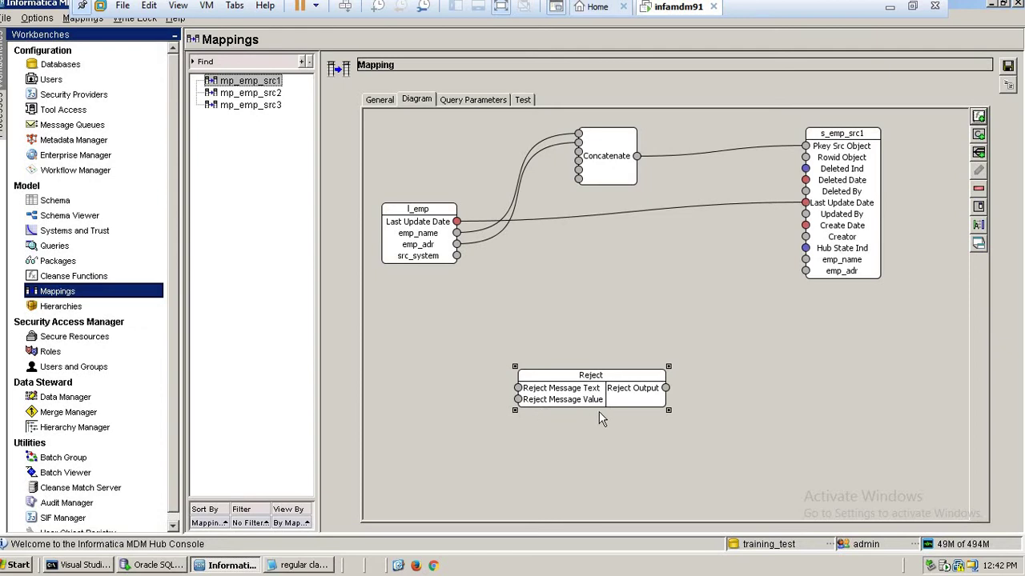
{"action": "left_click_drag", "start_coordinate": [583, 394], "coordinate": [583, 409]}
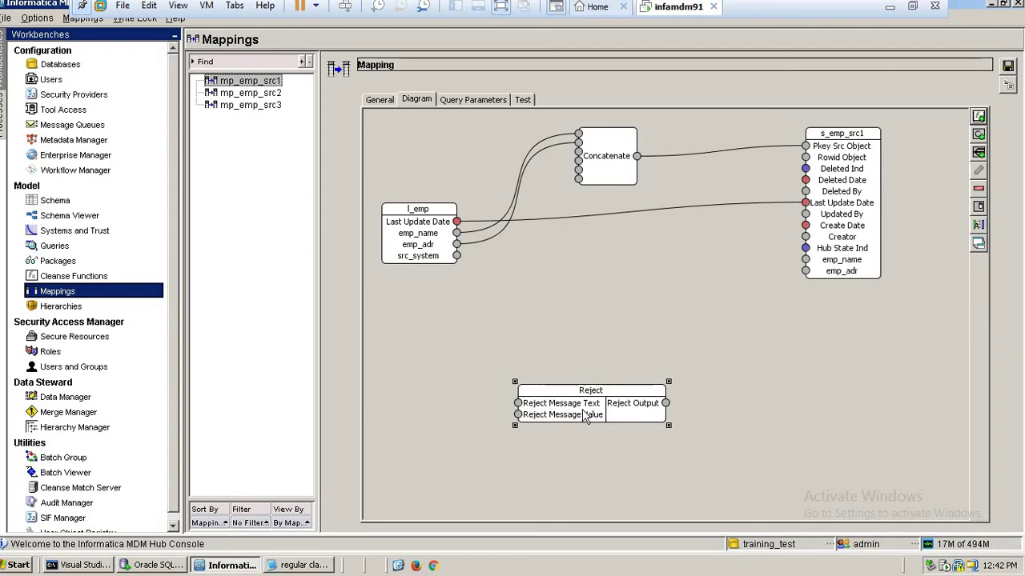
{"action": "left_click", "coordinate": [979, 117]}
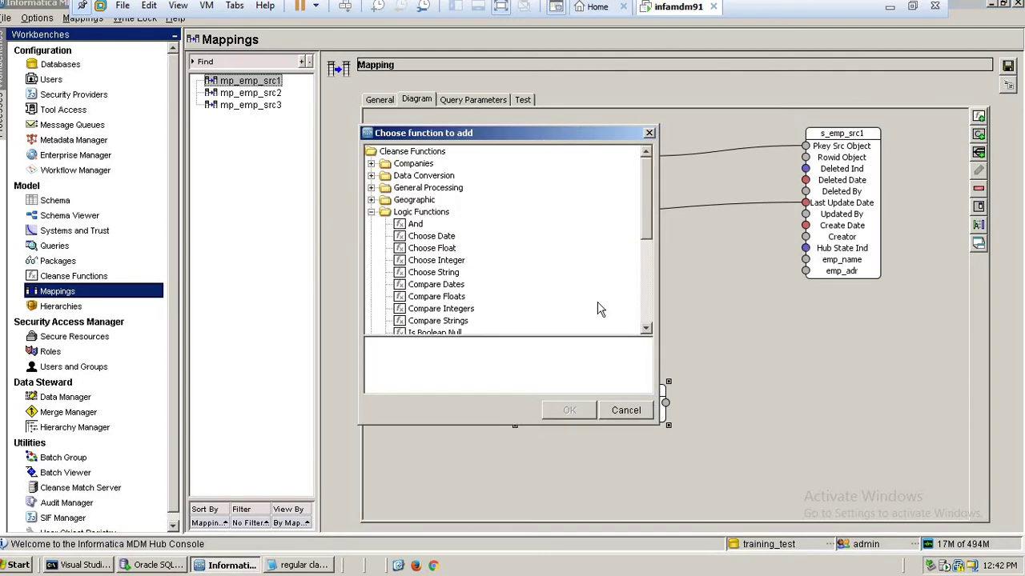
{"action": "left_click", "coordinate": [448, 273]}
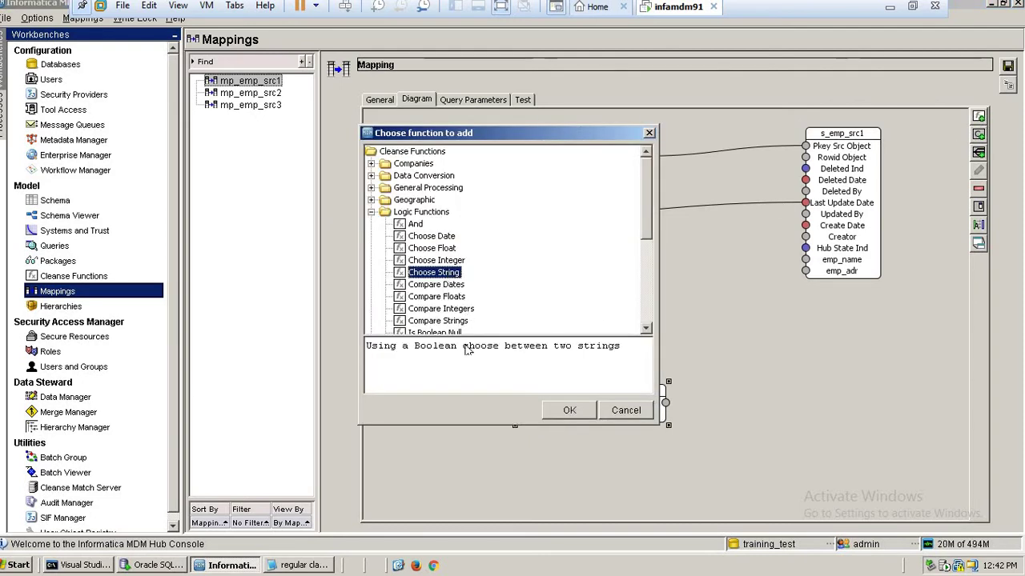
{"action": "left_click", "coordinate": [568, 411]}
{"action": "left_click_drag", "start_coordinate": [445, 168], "coordinate": [587, 278]}
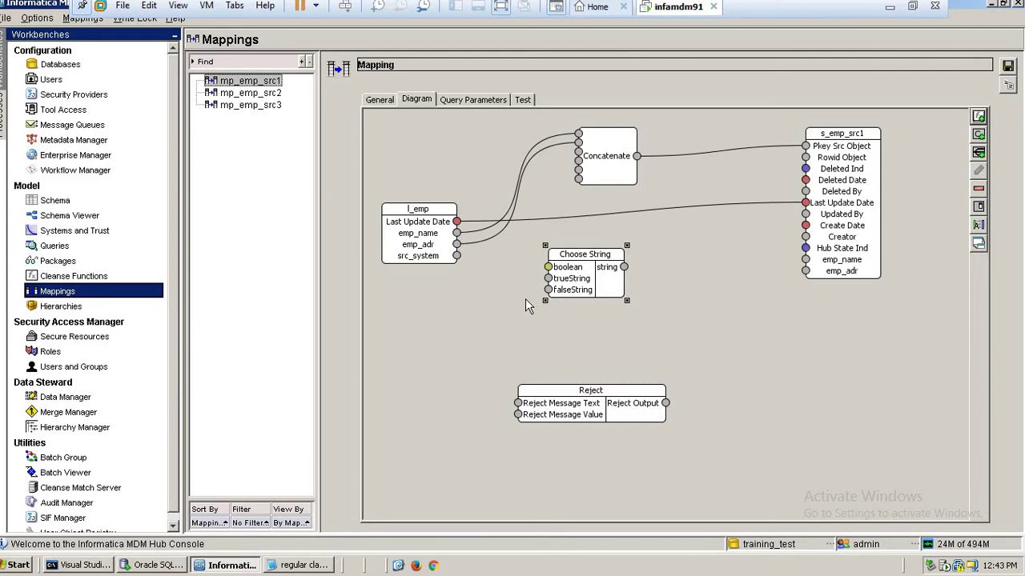
{"action": "left_click", "coordinate": [456, 245]}
{"action": "left_click_drag", "start_coordinate": [578, 294], "coordinate": [606, 320]}
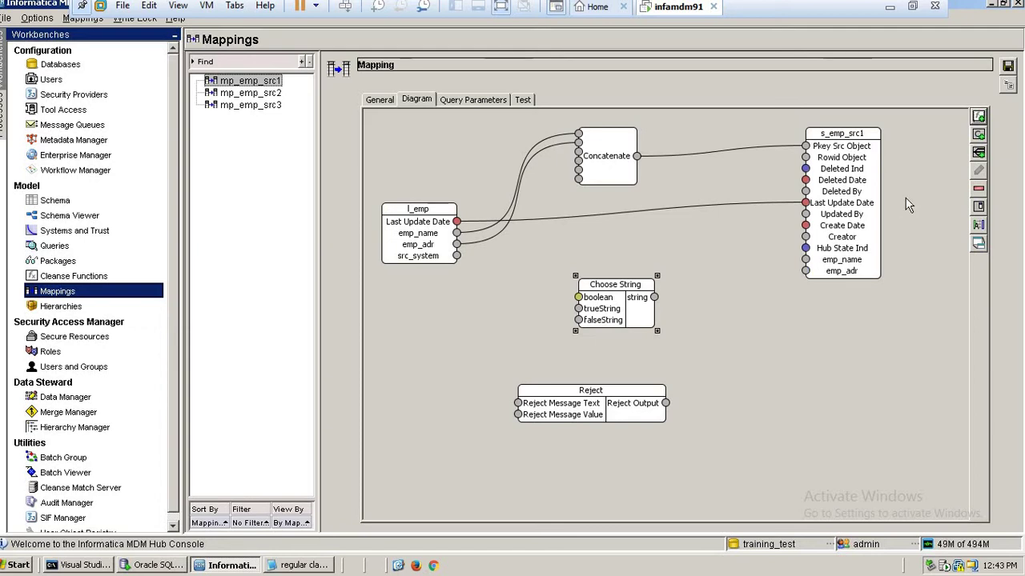
Step: Add the Is String Empty logic function and place it, with its ports expanded, between l_emp and Choose String
{"action": "left_click", "coordinate": [978, 116]}
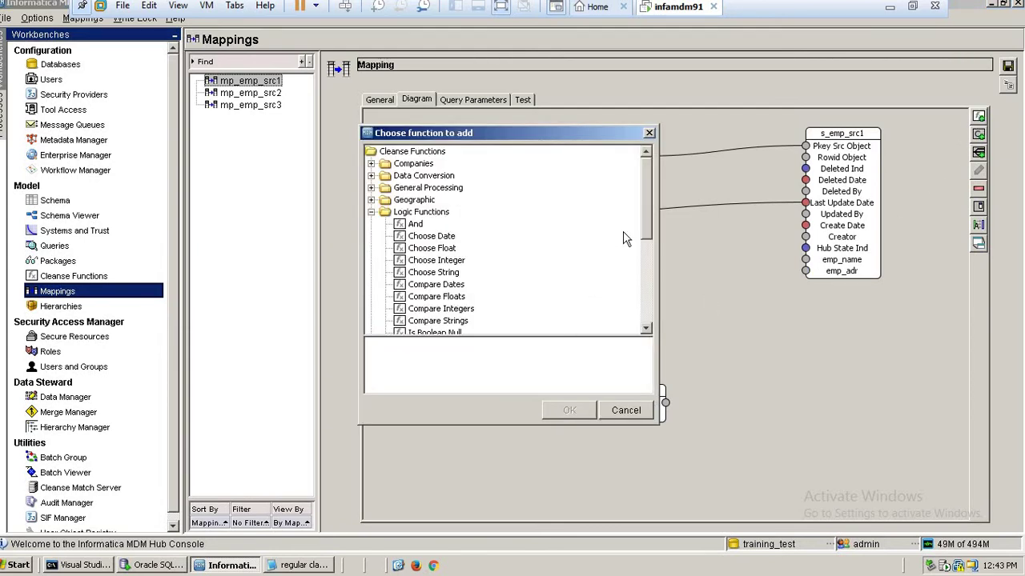
{"action": "left_click_drag", "start_coordinate": [646, 197], "coordinate": [646, 274]}
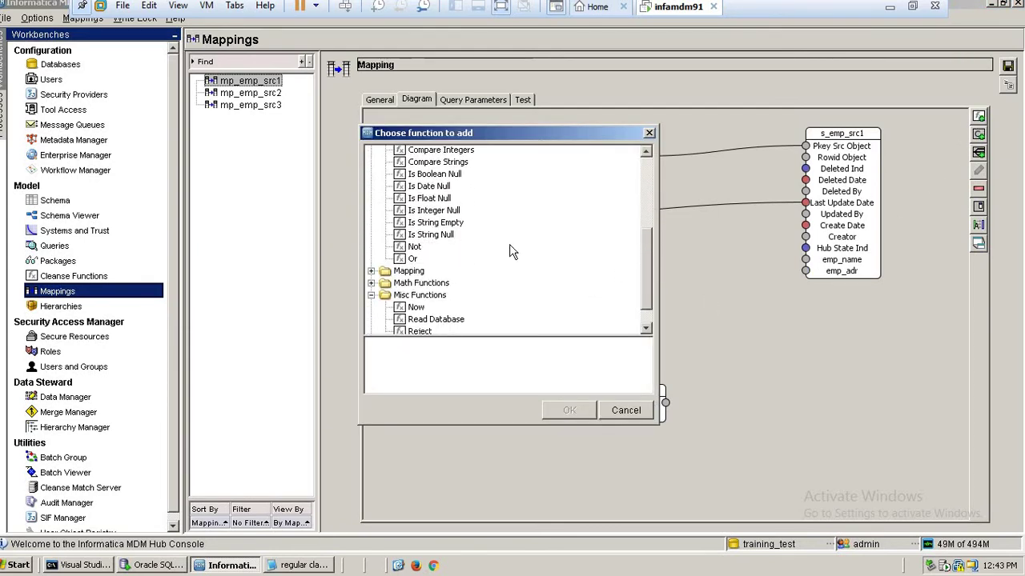
{"action": "left_click", "coordinate": [446, 226]}
{"action": "left_click", "coordinate": [568, 410]}
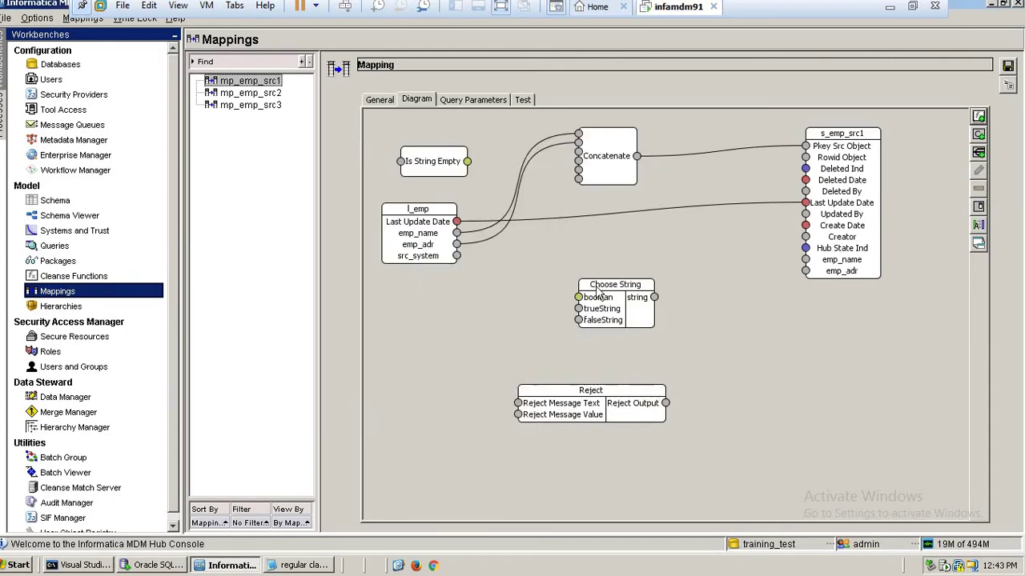
{"action": "left_click_drag", "start_coordinate": [456, 175], "coordinate": [528, 306]}
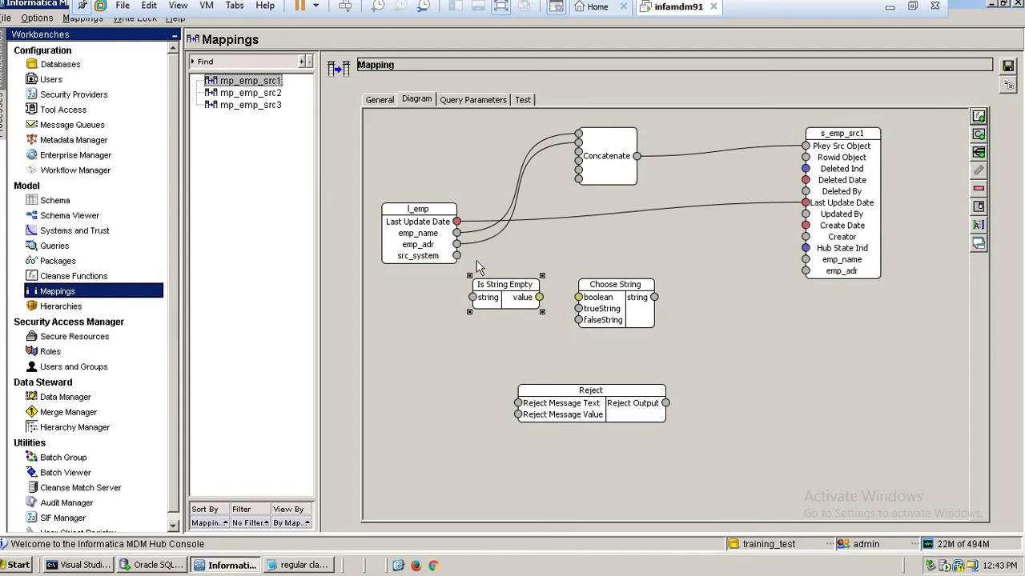
Step: Connect emp_adr of l_emp to the Is String Empty input and its value output to the boolean input of Choose String
{"action": "left_click_drag", "start_coordinate": [456, 245], "coordinate": [470, 302]}
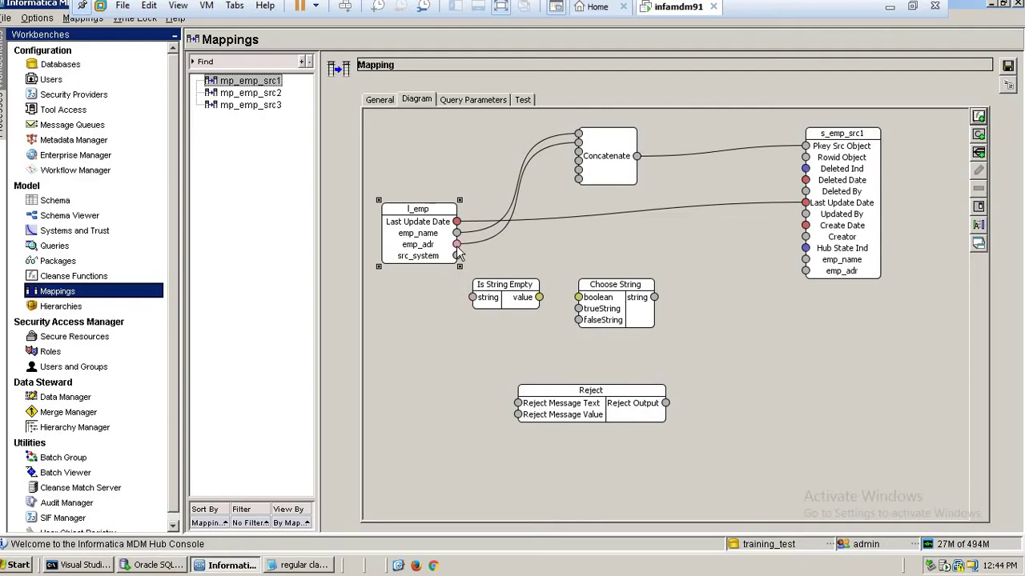
{"action": "left_click", "coordinate": [482, 349]}
{"action": "left_click", "coordinate": [615, 321]}
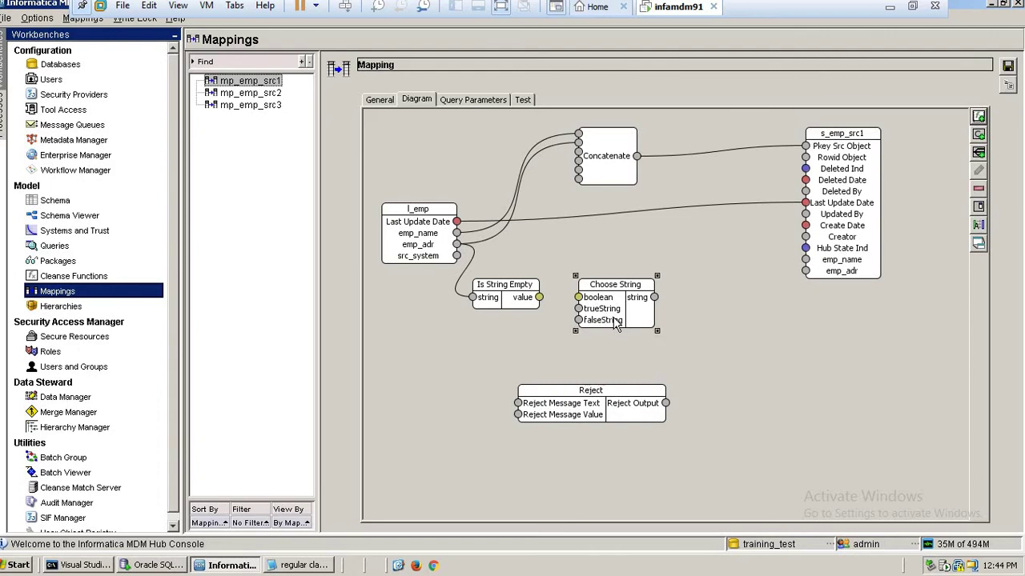
{"action": "left_click_drag", "start_coordinate": [614, 320], "coordinate": [609, 323]}
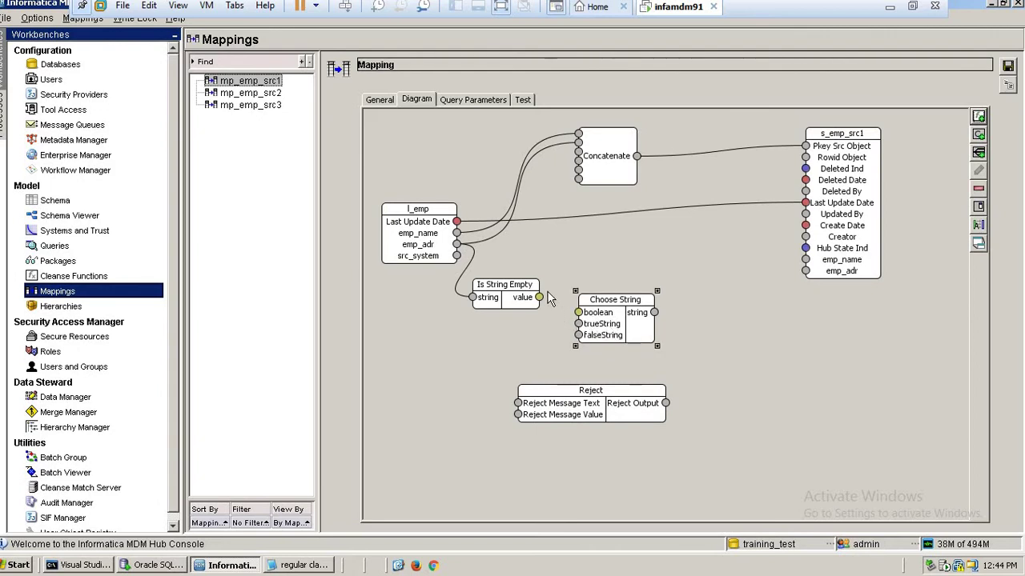
{"action": "left_click_drag", "start_coordinate": [539, 297], "coordinate": [581, 317]}
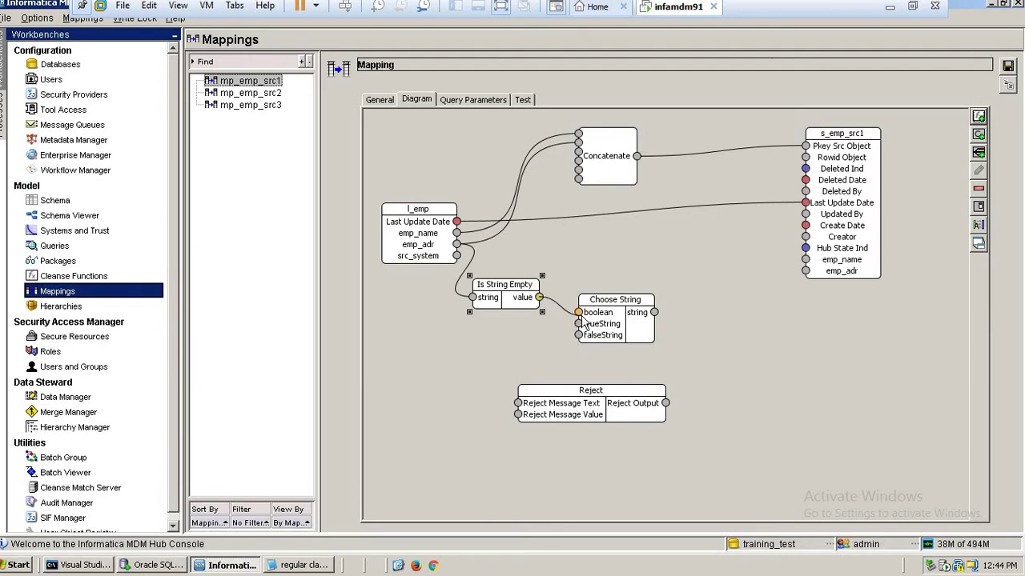
Step: Space Choose String and Reject further apart and connect Reject Output to the trueString input of Choose String
{"action": "left_click", "coordinate": [649, 335]}
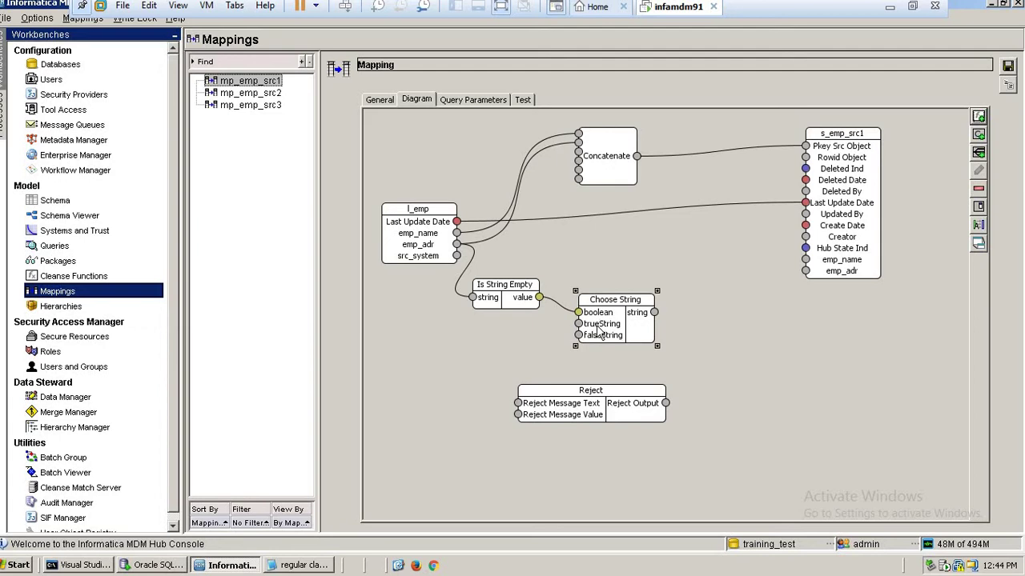
{"action": "left_click_drag", "start_coordinate": [598, 329], "coordinate": [618, 326]}
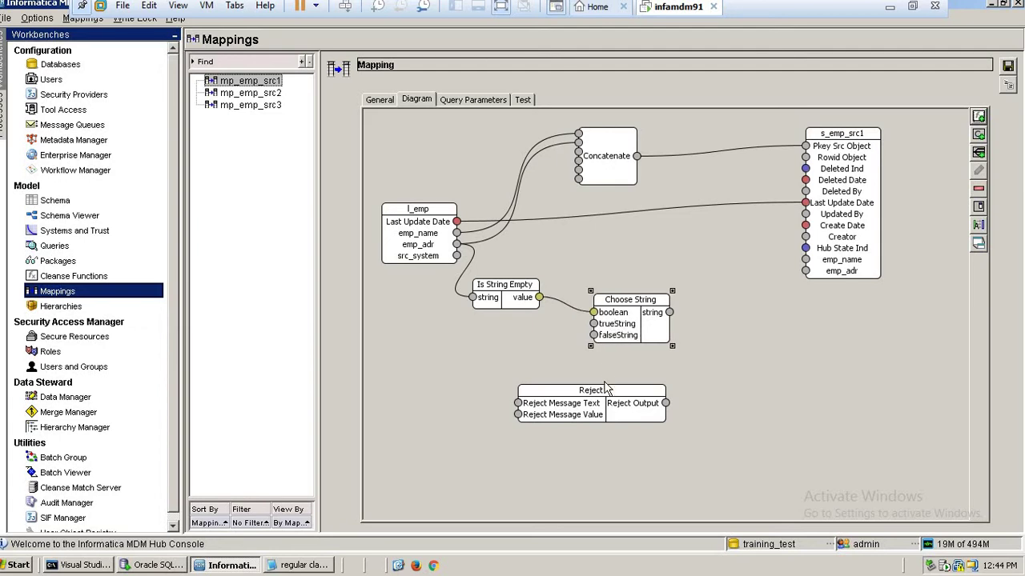
{"action": "left_click_drag", "start_coordinate": [612, 404], "coordinate": [566, 420]}
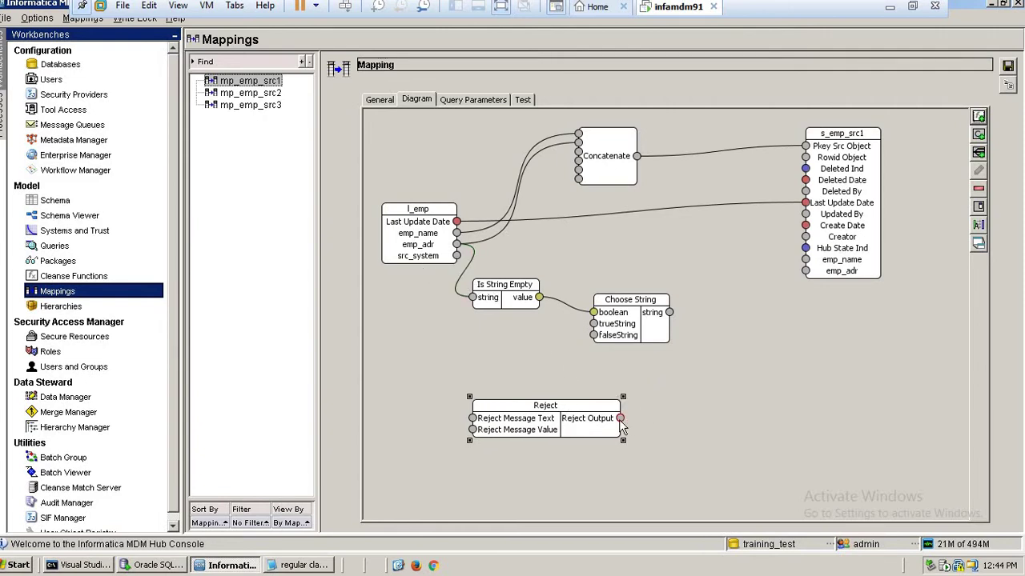
{"action": "left_click_drag", "start_coordinate": [660, 404], "coordinate": [674, 326]}
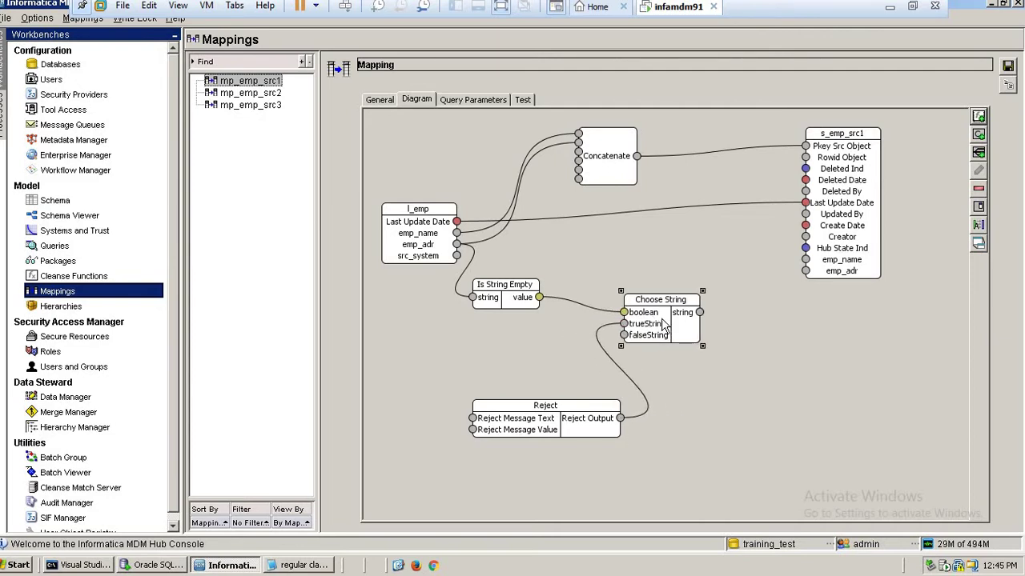
Step: Connect the string output of Choose String to emp_adr of s_emp_src1
{"action": "left_click", "coordinate": [735, 381]}
{"action": "left_click", "coordinate": [499, 304]}
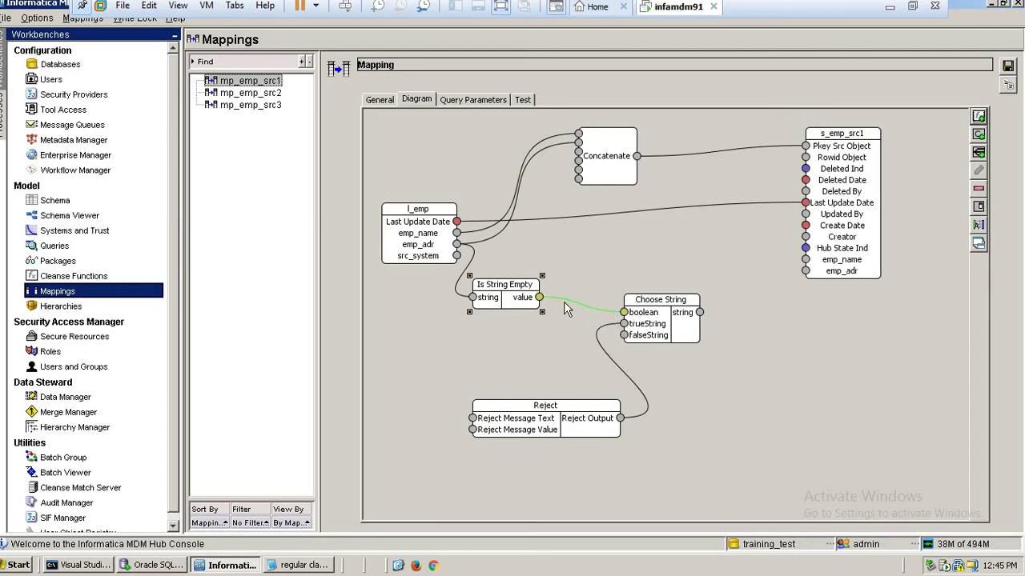
{"action": "left_click", "coordinate": [652, 323]}
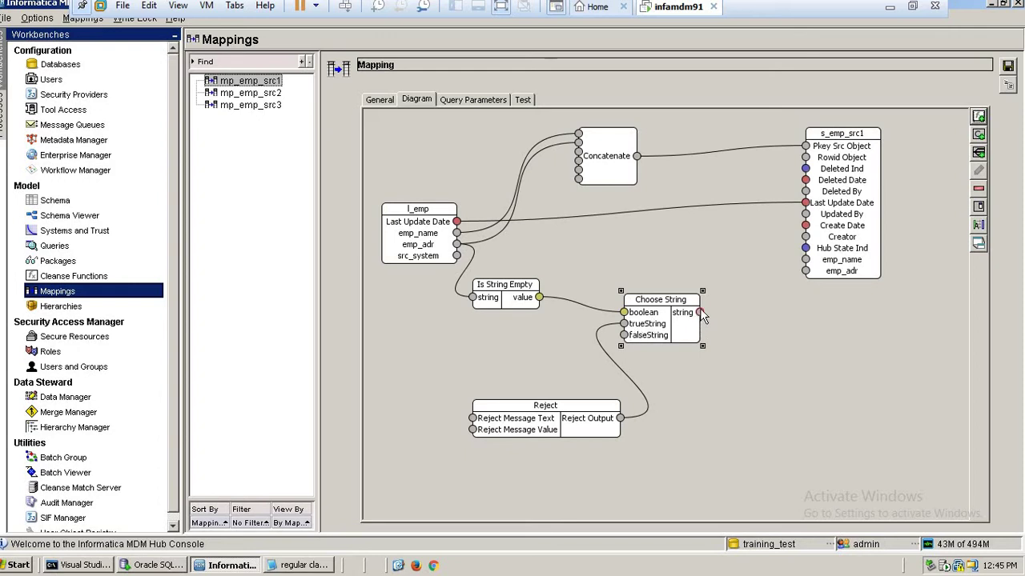
{"action": "left_click_drag", "start_coordinate": [701, 313], "coordinate": [805, 270]}
{"action": "left_click", "coordinate": [839, 307]}
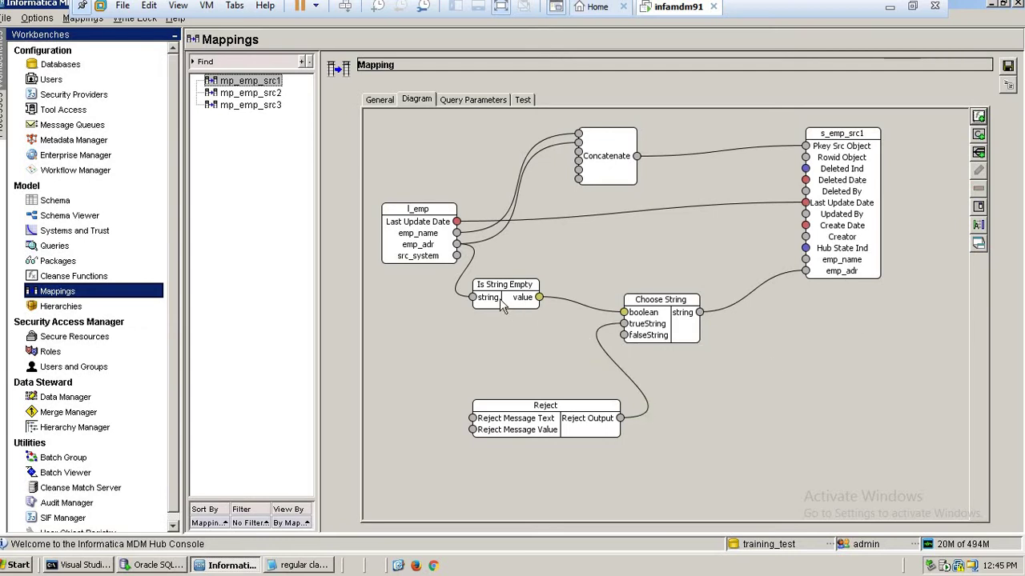
Step: Tidy the diagram by aligning Is String Empty with Choose String and moving the Reject function up beneath them
{"action": "mouse_move", "coordinate": [499, 300]}
{"action": "left_mouse_down"}
{"action": "mouse_move", "coordinate": [528, 306]}
{"action": "mouse_move", "coordinate": [512, 306]}
{"action": "left_mouse_up"}
{"action": "left_click_drag", "start_coordinate": [544, 420], "coordinate": [544, 389]}
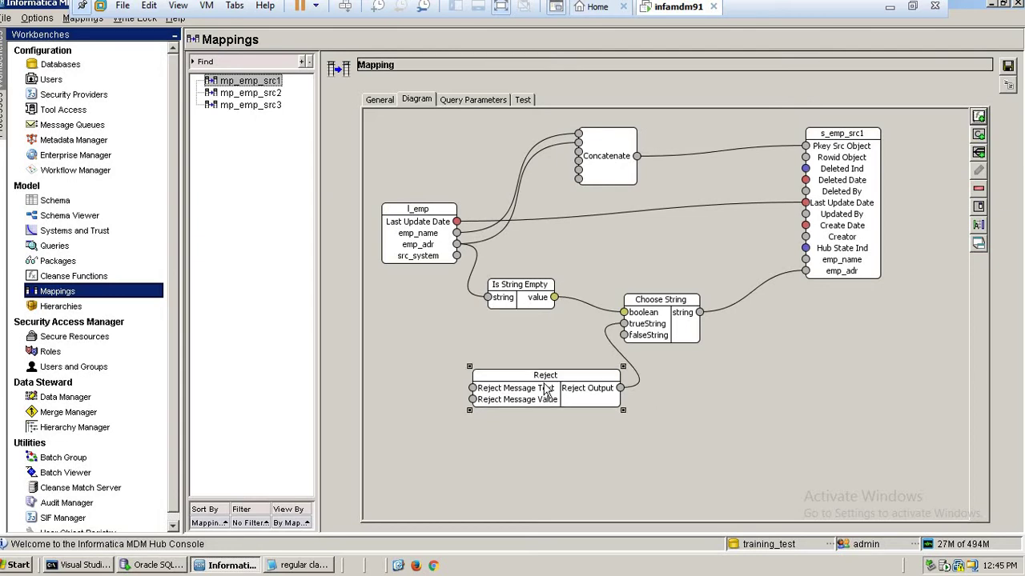
{"action": "left_click_drag", "start_coordinate": [661, 336], "coordinate": [691, 321]}
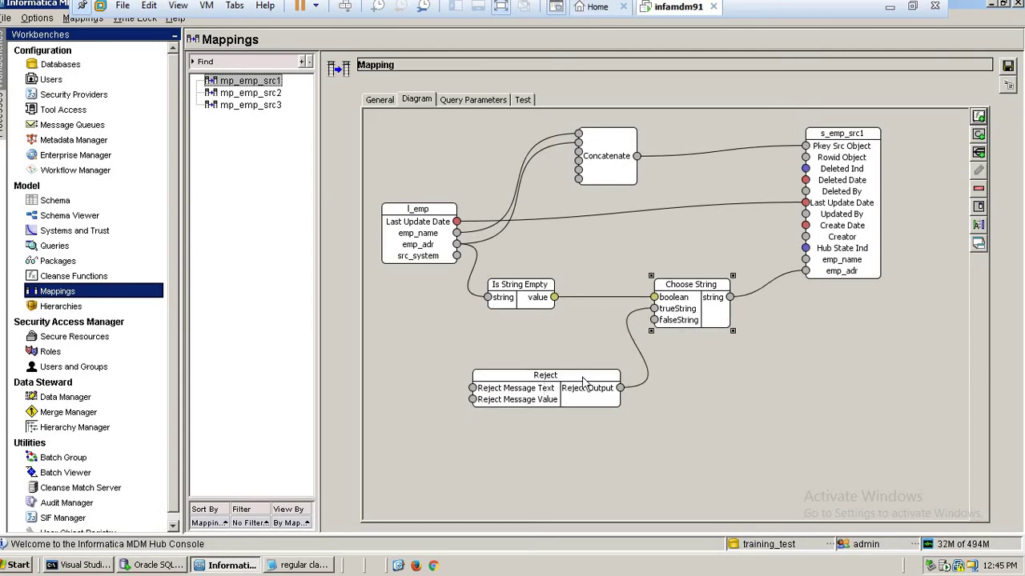
{"action": "left_click_drag", "start_coordinate": [582, 383], "coordinate": [598, 367]}
{"action": "left_click", "coordinate": [520, 445]}
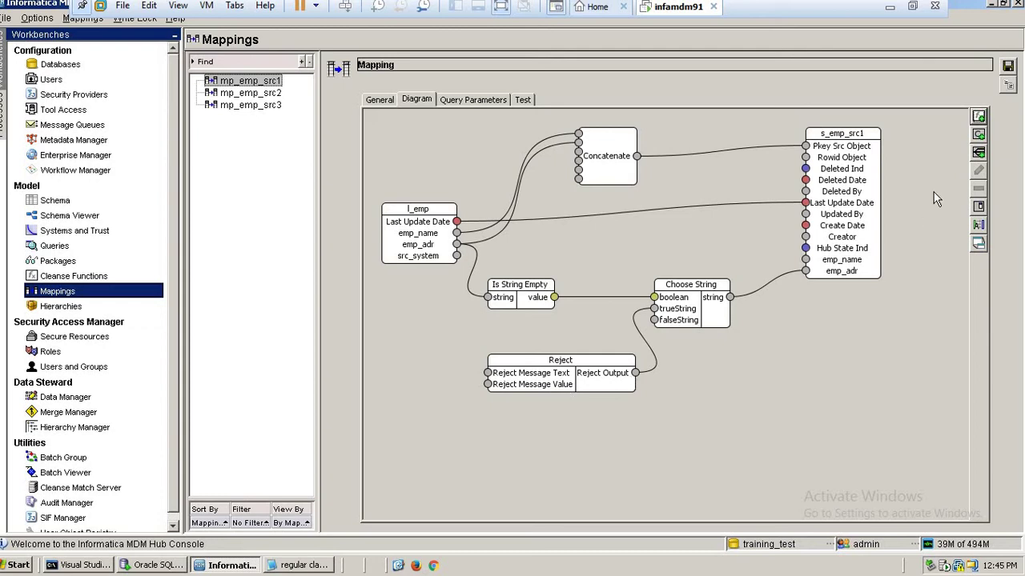
Step: Add a String constant with the value "Invalid value of EMP_ADR" and place it beside the Reject function's inputs
{"action": "left_click", "coordinate": [978, 134]}
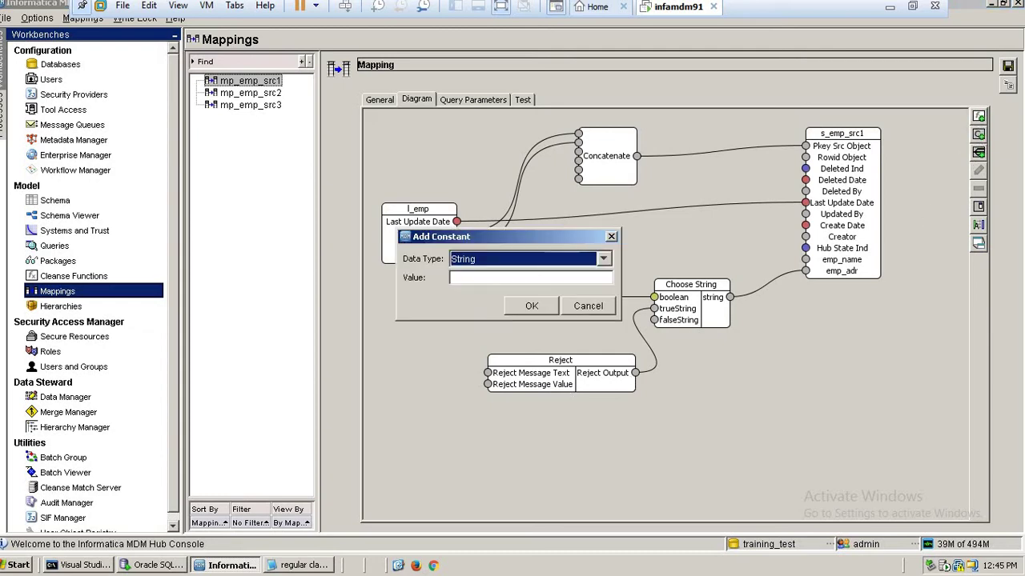
{"action": "left_click", "coordinate": [510, 277]}
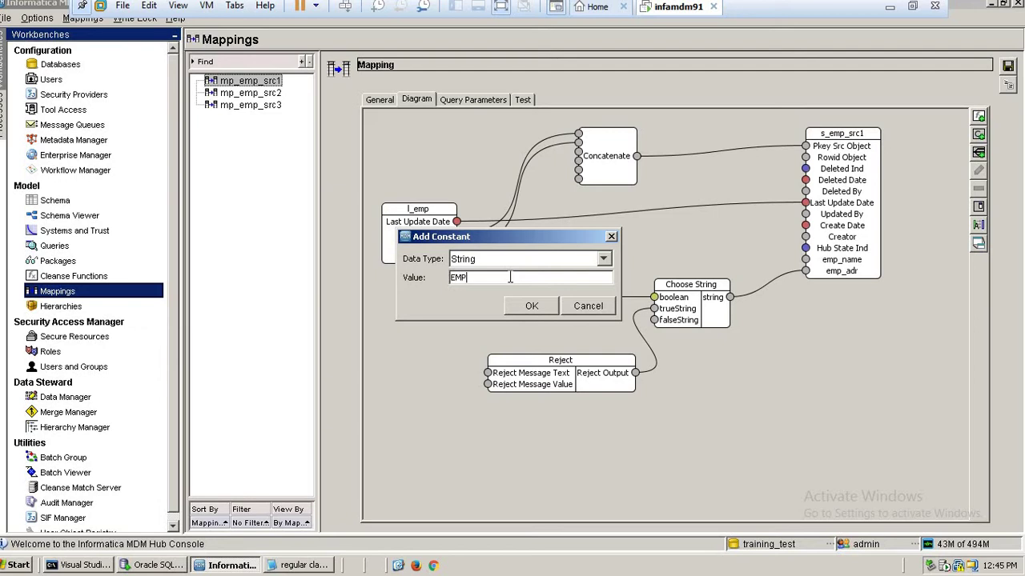
{"action": "type", "text": "EMP_AD"}
{"action": "type", "text": "R"}
{"action": "key", "text": "Home"}
{"action": "type", "text": "Invalid value of"}
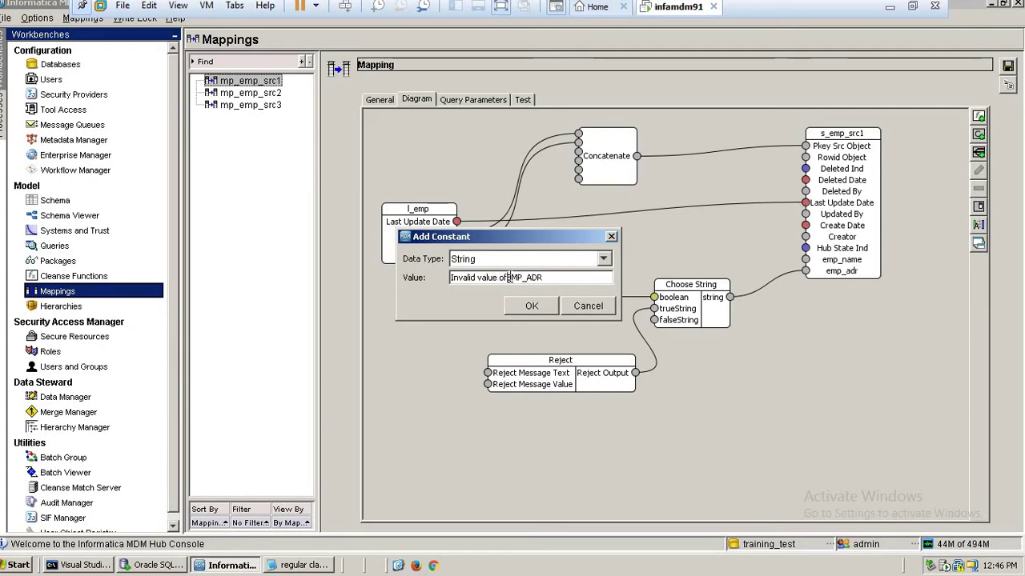
{"action": "left_click", "coordinate": [532, 305]}
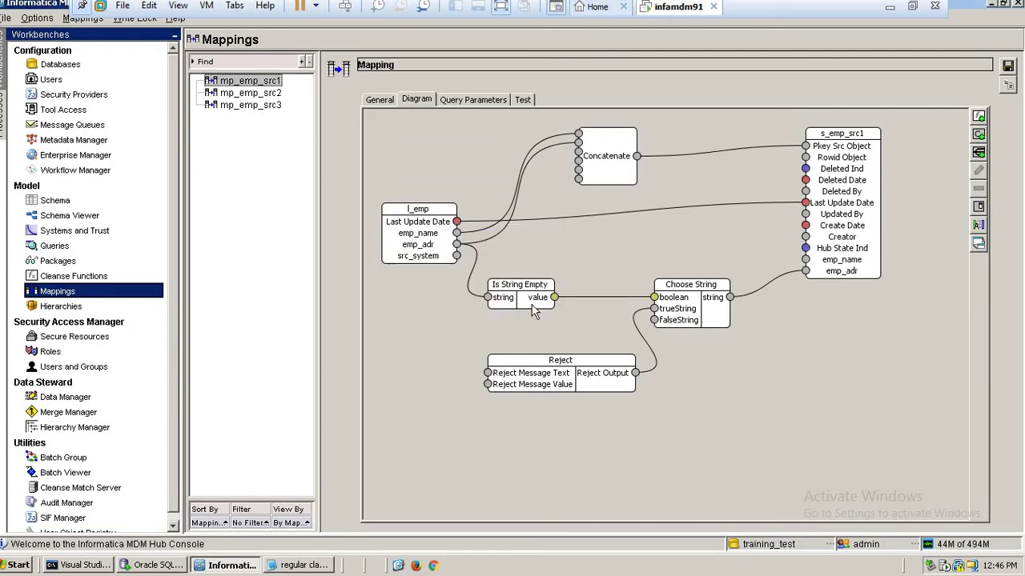
{"action": "left_click_drag", "start_coordinate": [478, 171], "coordinate": [444, 378]}
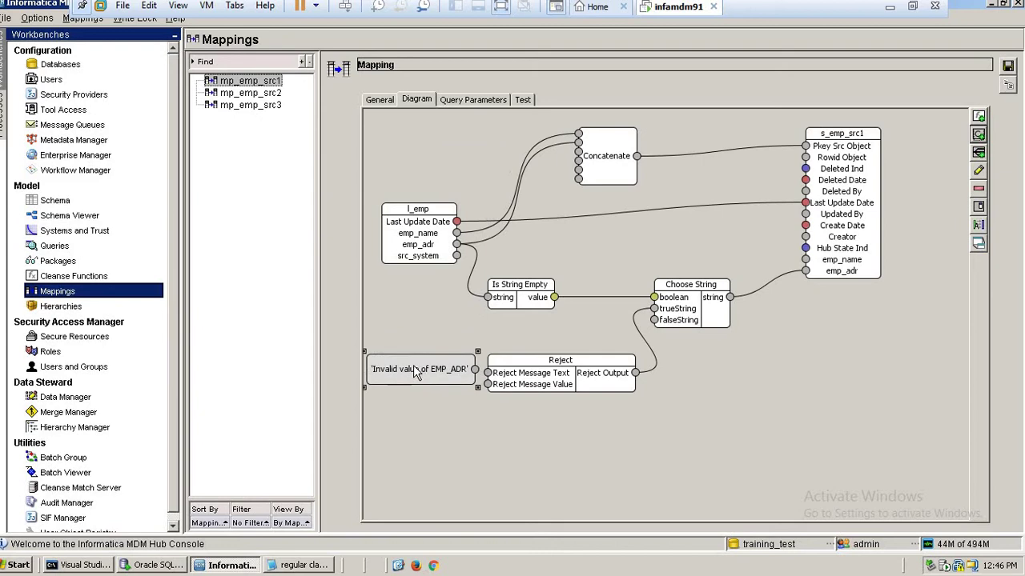
Step: Move the Reject function away from the "Invalid value of EMP_ADR" constant and connect that constant to Reject Message Text
{"action": "left_click_drag", "start_coordinate": [548, 377], "coordinate": [583, 408]}
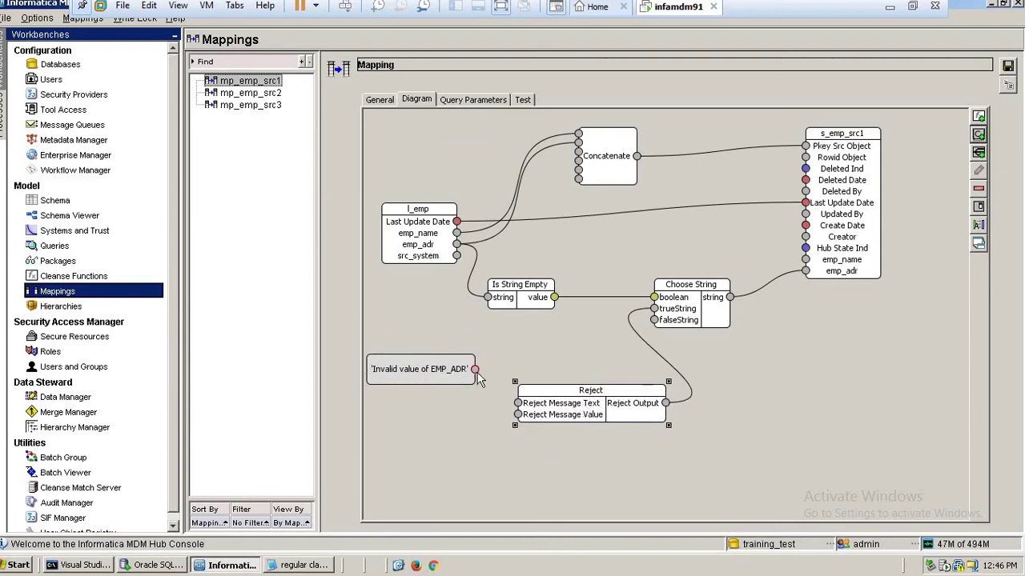
{"action": "left_click_drag", "start_coordinate": [474, 369], "coordinate": [517, 404]}
{"action": "left_click", "coordinate": [535, 463]}
Step: Add a String constant with the value "EMP_ADR should not be NULL or EMPTY" to the mapping diagram
{"action": "left_click", "coordinate": [978, 134]}
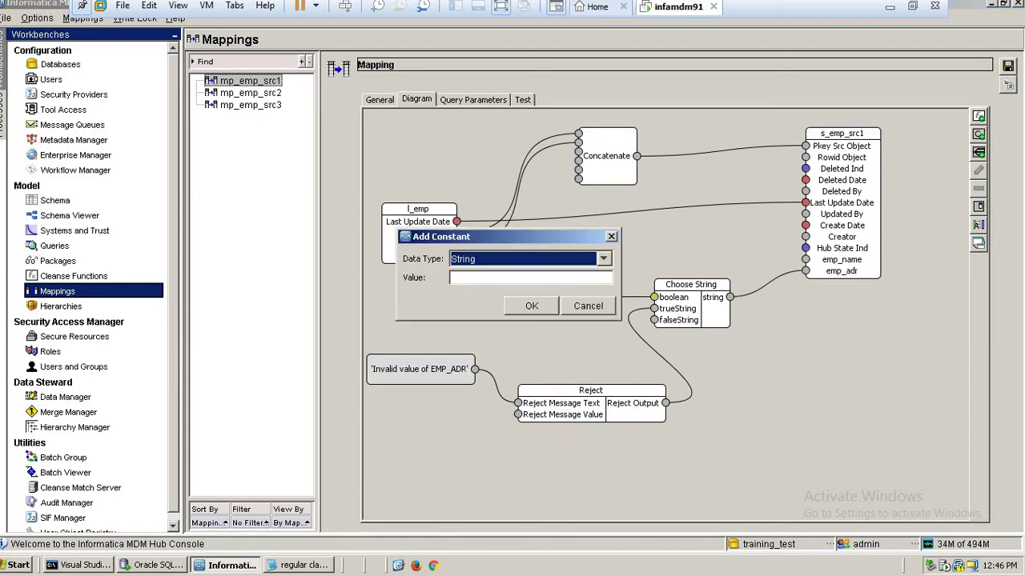
{"action": "left_click", "coordinate": [513, 277]}
{"action": "type", "text": "EM"}
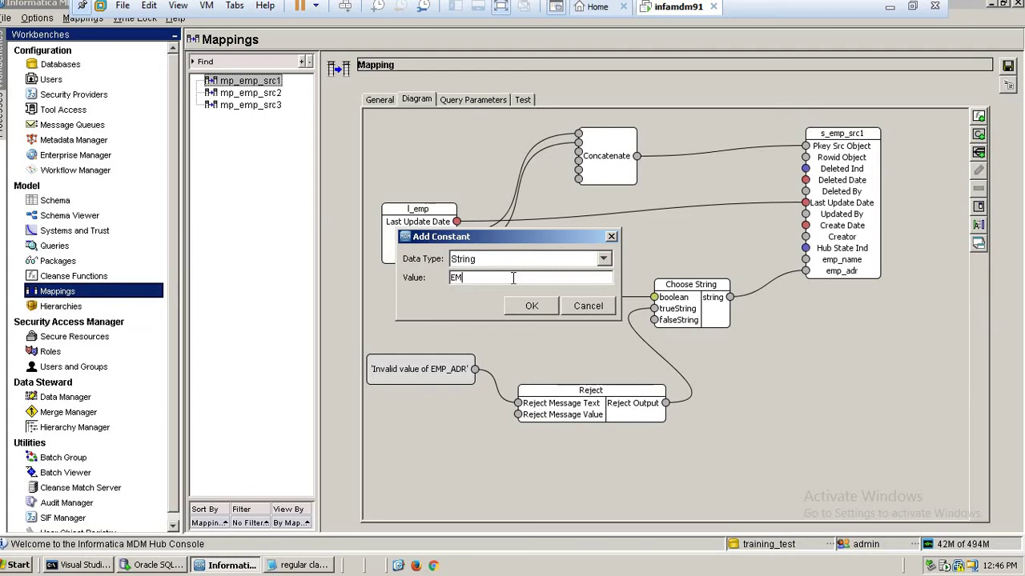
{"action": "type", "text": "P_ADR should not be NULL "}
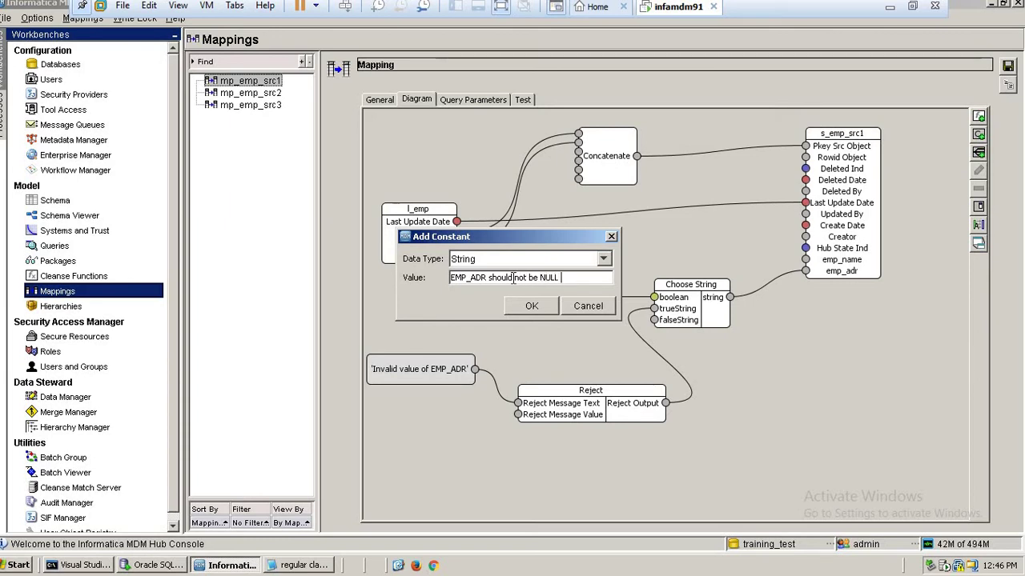
{"action": "type", "text": "or EM"}
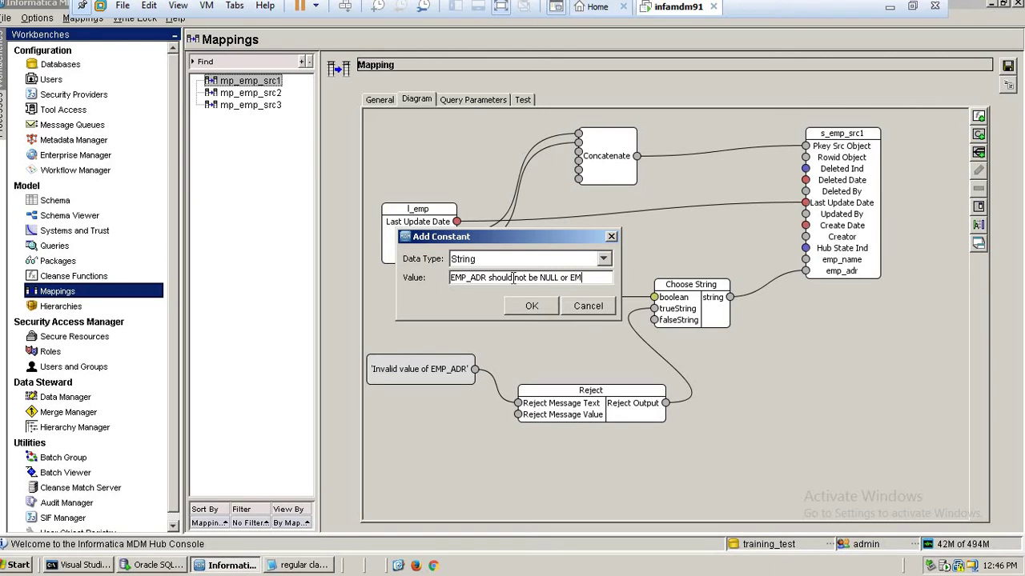
{"action": "type", "text": "PTY"}
{"action": "left_click", "coordinate": [531, 311]}
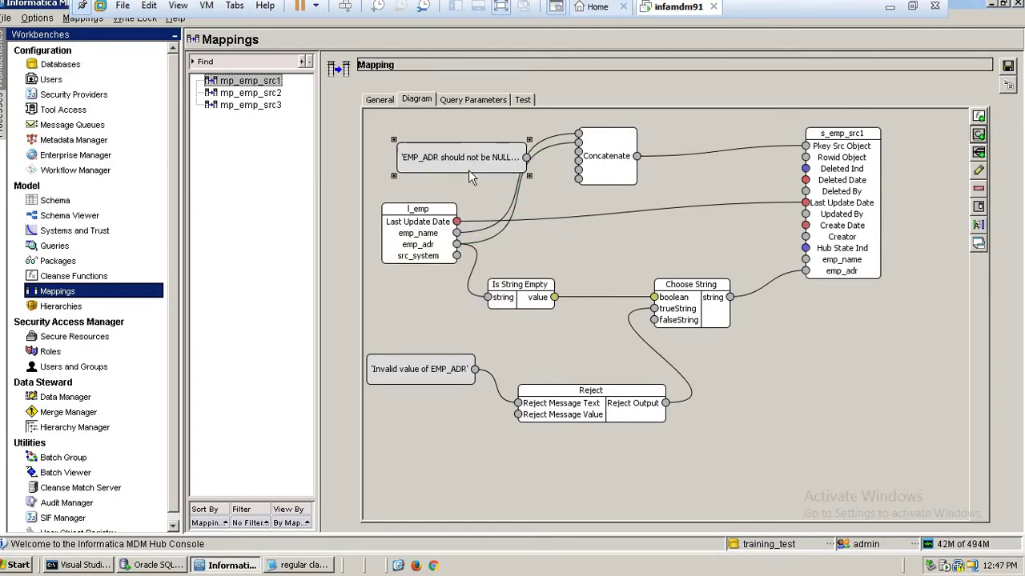
Step: Place the "EMP_ADR should not be NULL or EMPTY" constant below the other constant and connect it to Reject Message Value
{"action": "left_click_drag", "start_coordinate": [469, 169], "coordinate": [446, 481]}
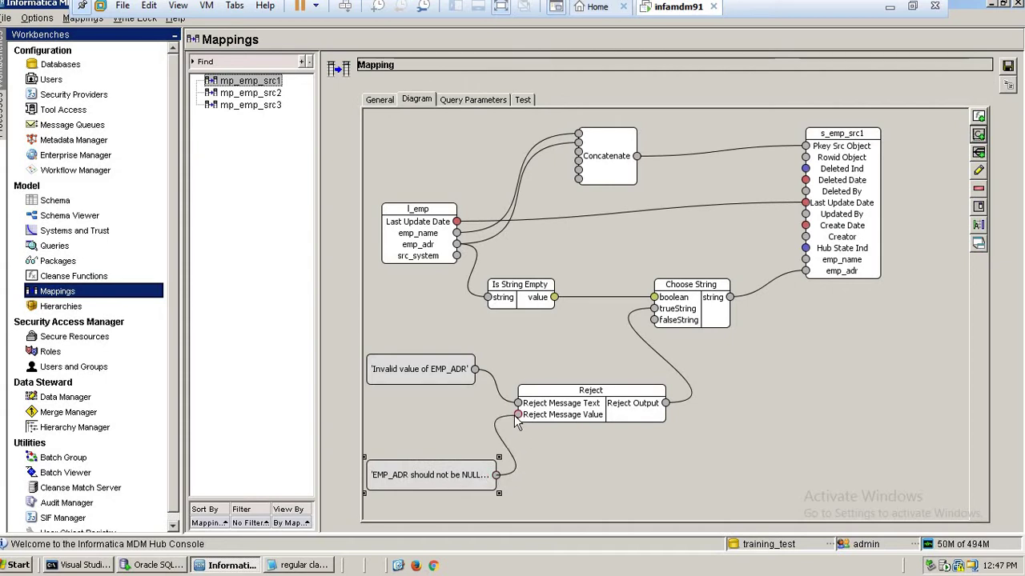
{"action": "left_click_drag", "start_coordinate": [496, 474], "coordinate": [517, 414]}
{"action": "left_click", "coordinate": [570, 463]}
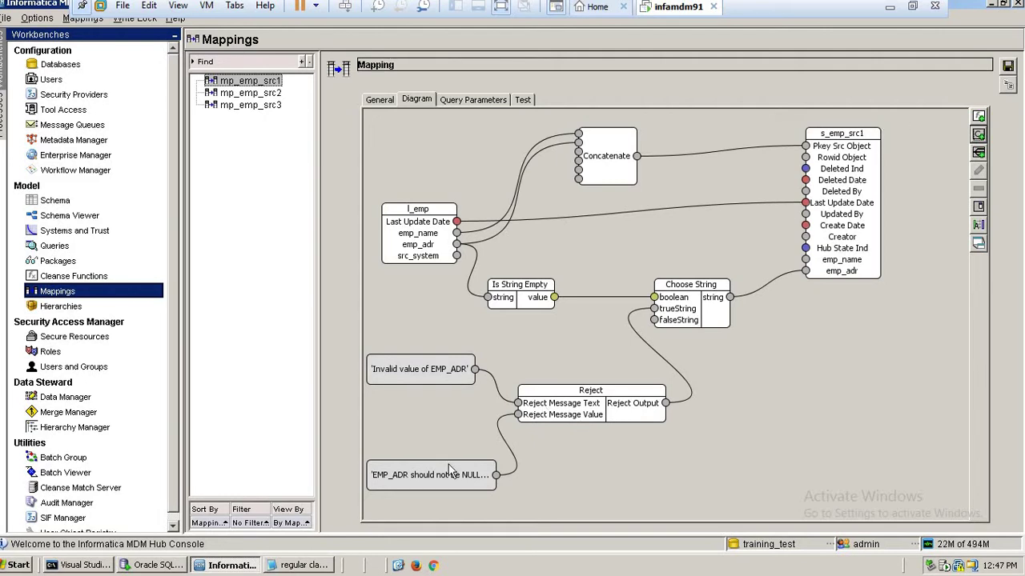
Step: Check the GoToMeeting session in Chrome, hiding its attendees list, and return to the infamdm91 virtual machine
{"action": "left_click", "coordinate": [889, 8]}
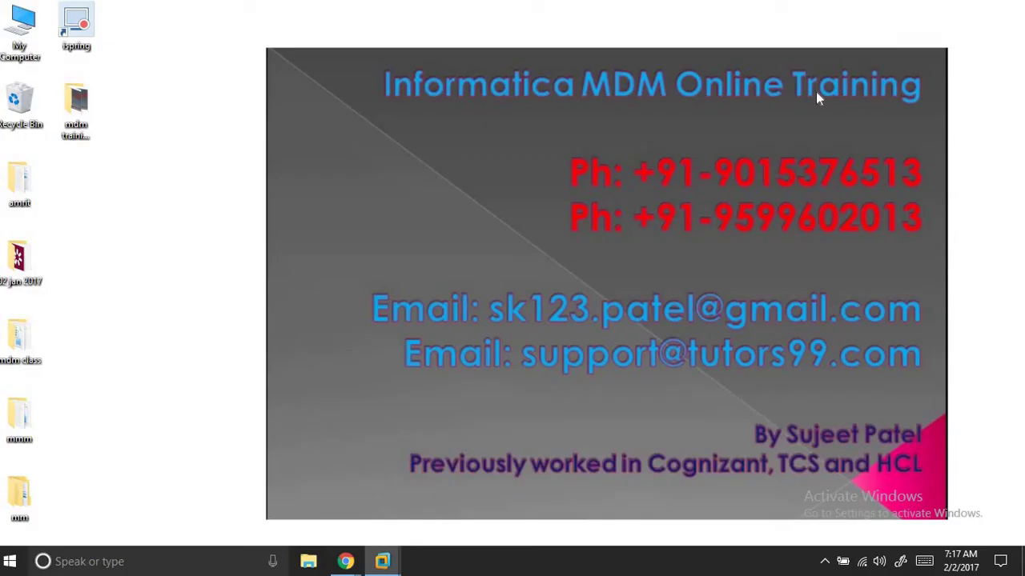
{"action": "left_click", "coordinate": [346, 563]}
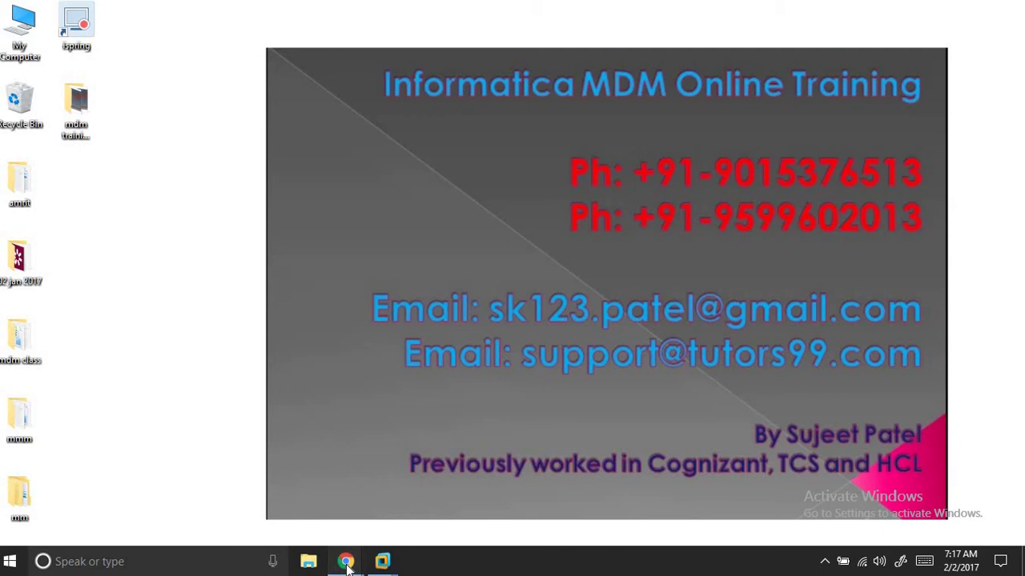
{"action": "left_click", "coordinate": [249, 495]}
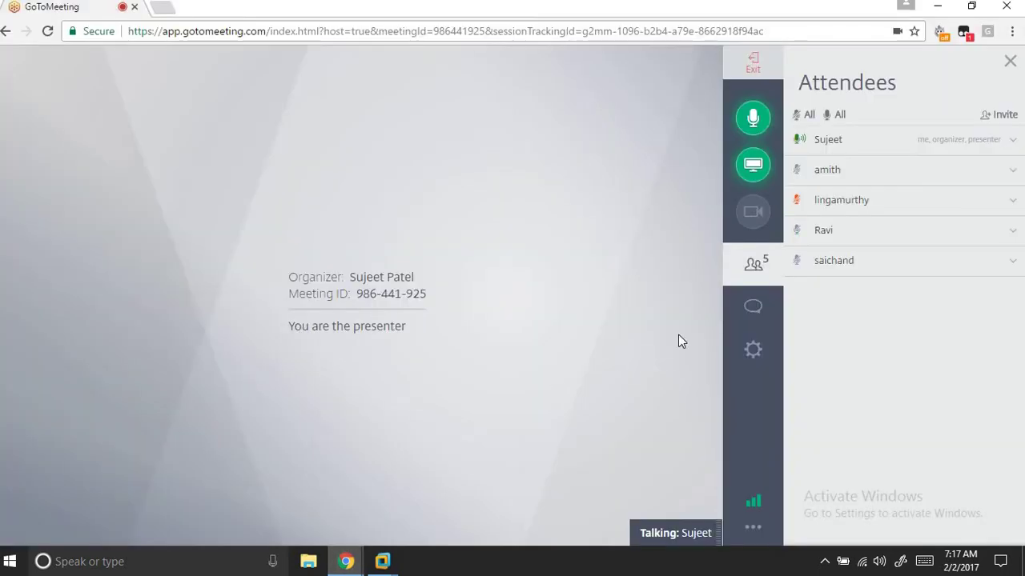
{"action": "left_click", "coordinate": [743, 270]}
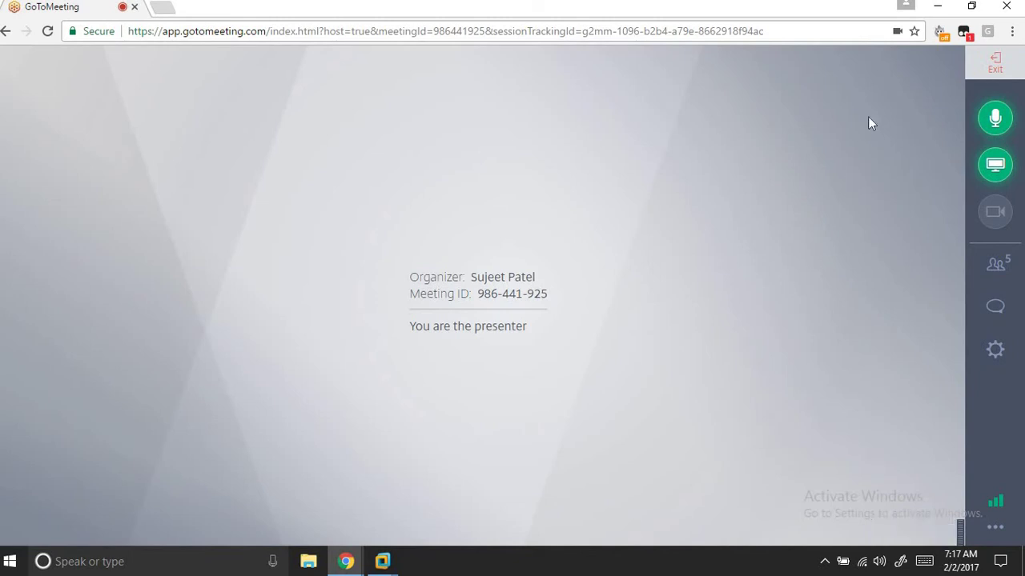
{"action": "left_click", "coordinate": [938, 6]}
{"action": "left_click", "coordinate": [384, 567]}
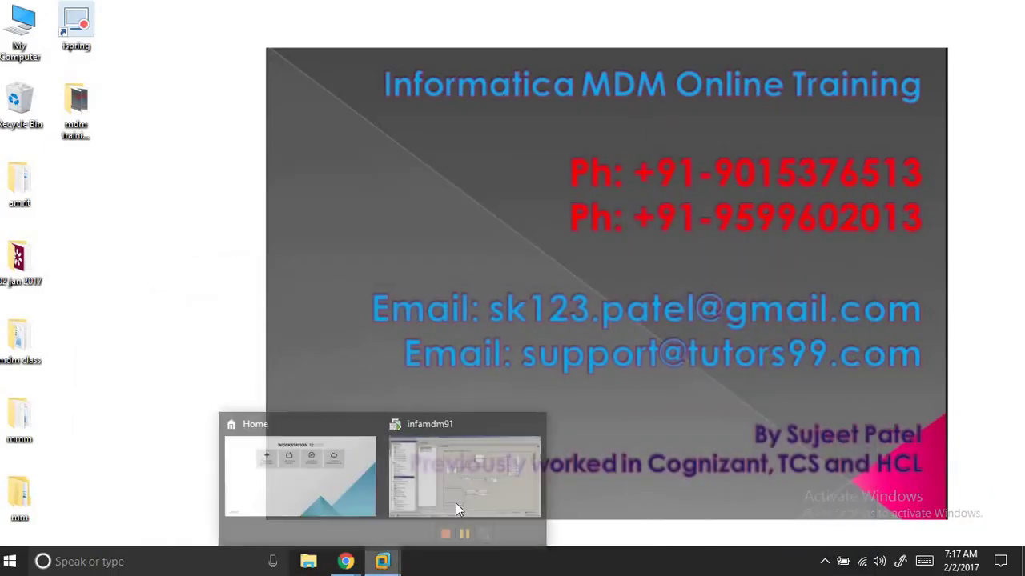
{"action": "left_click", "coordinate": [440, 477]}
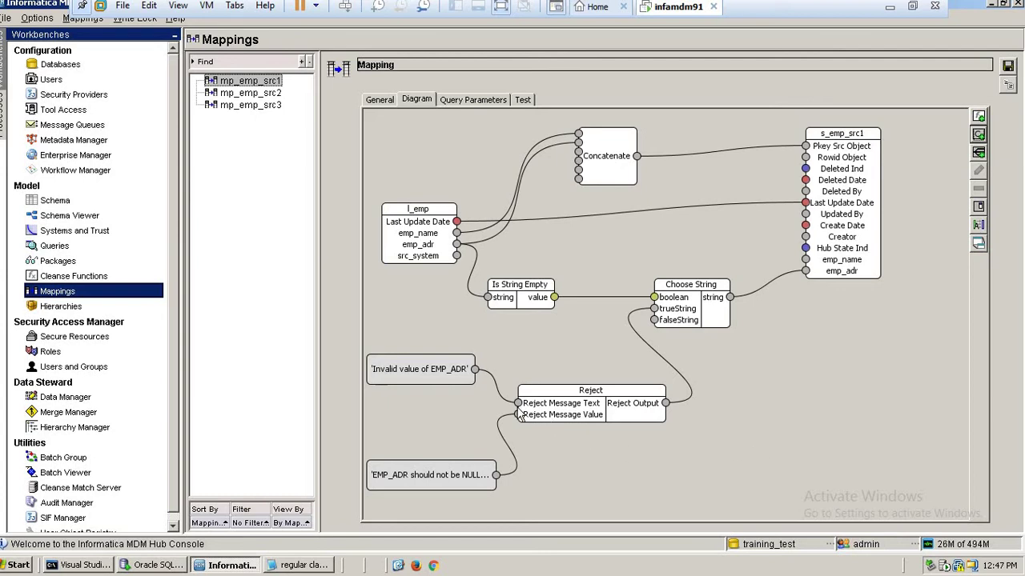
Step: Examine the two message constants, the Reject function, Choose String and the emp_adr link into Is String Empty
{"action": "left_click", "coordinate": [430, 375]}
{"action": "left_click", "coordinate": [441, 474]}
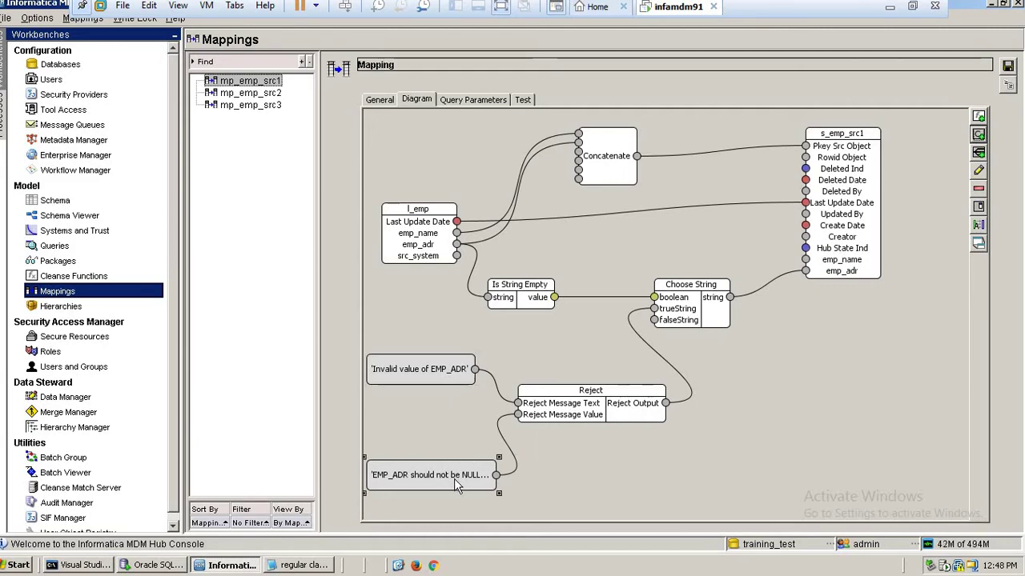
{"action": "left_click", "coordinate": [438, 371]}
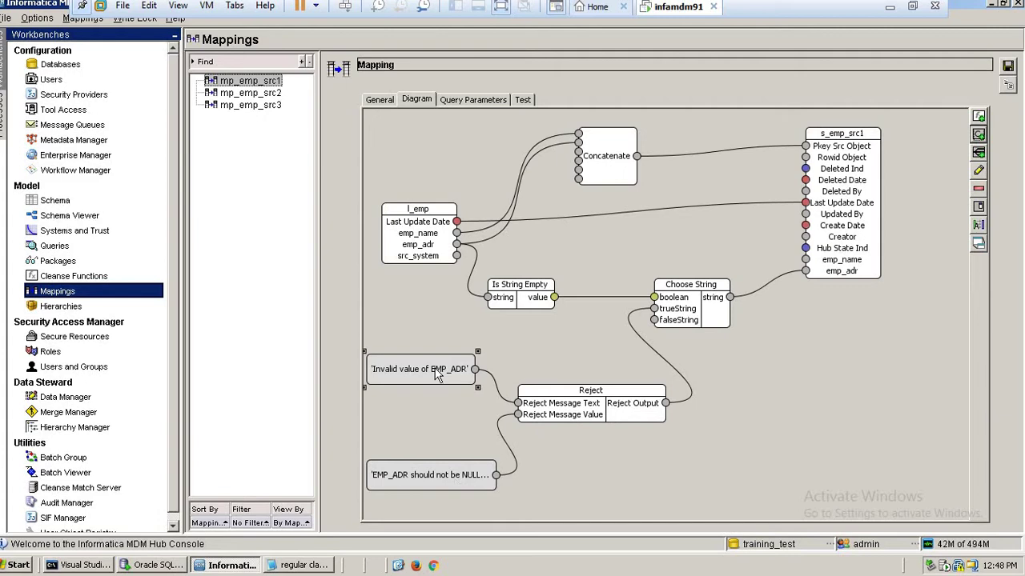
{"action": "left_click", "coordinate": [426, 484]}
{"action": "left_click", "coordinate": [417, 380]}
{"action": "left_click", "coordinate": [408, 478]}
{"action": "left_click", "coordinate": [411, 377]}
{"action": "left_click", "coordinate": [570, 413]}
{"action": "mouse_move", "coordinate": [703, 321]}
{"action": "left_mouse_down"}
{"action": "mouse_move", "coordinate": [689, 320]}
{"action": "mouse_move", "coordinate": [702, 321]}
{"action": "left_mouse_up"}
{"action": "left_click", "coordinate": [694, 442]}
{"action": "left_click", "coordinate": [471, 475]}
{"action": "left_click", "coordinate": [519, 305]}
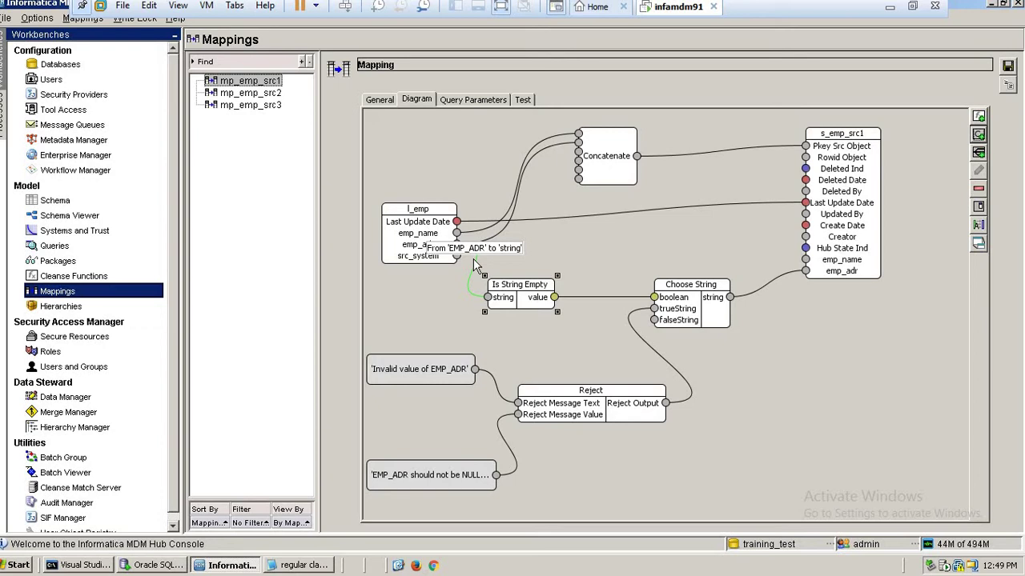
{"action": "left_click", "coordinate": [563, 346]}
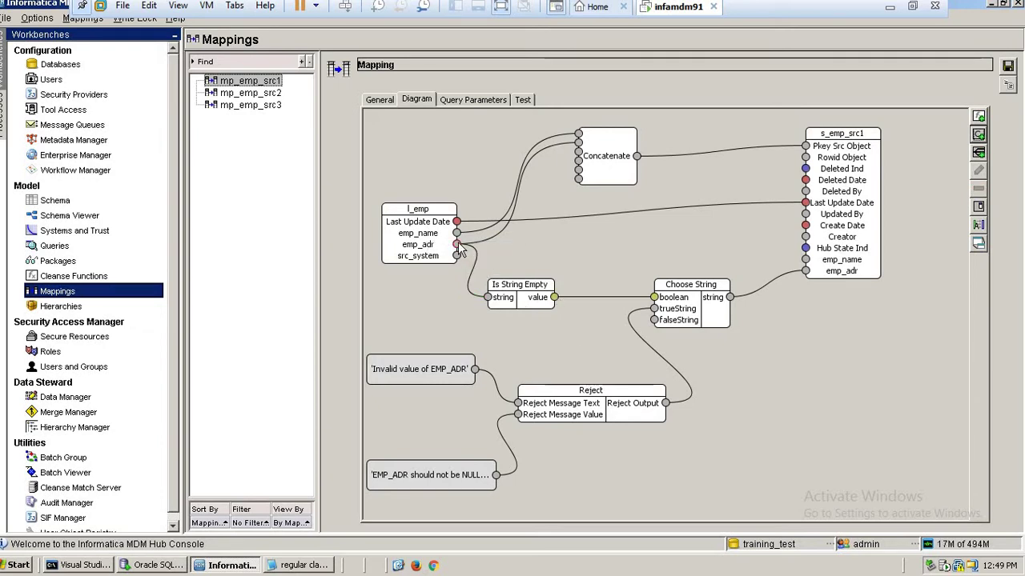
Step: Connect emp_name of l_emp to emp_name of s_emp_src1 and save the mapping
{"action": "left_click_drag", "start_coordinate": [457, 241], "coordinate": [804, 260]}
{"action": "left_click", "coordinate": [824, 328]}
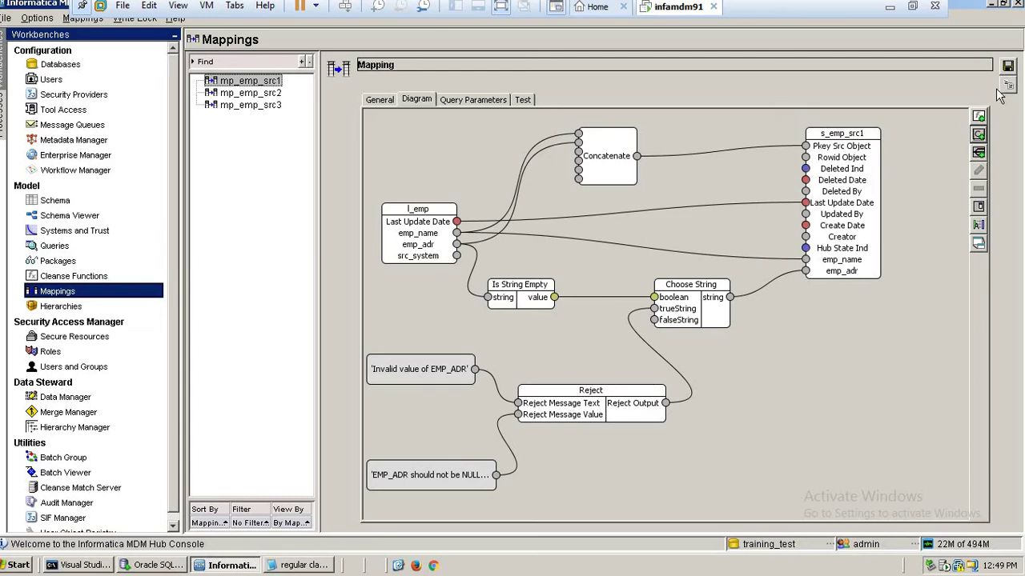
{"action": "left_click", "coordinate": [1008, 66]}
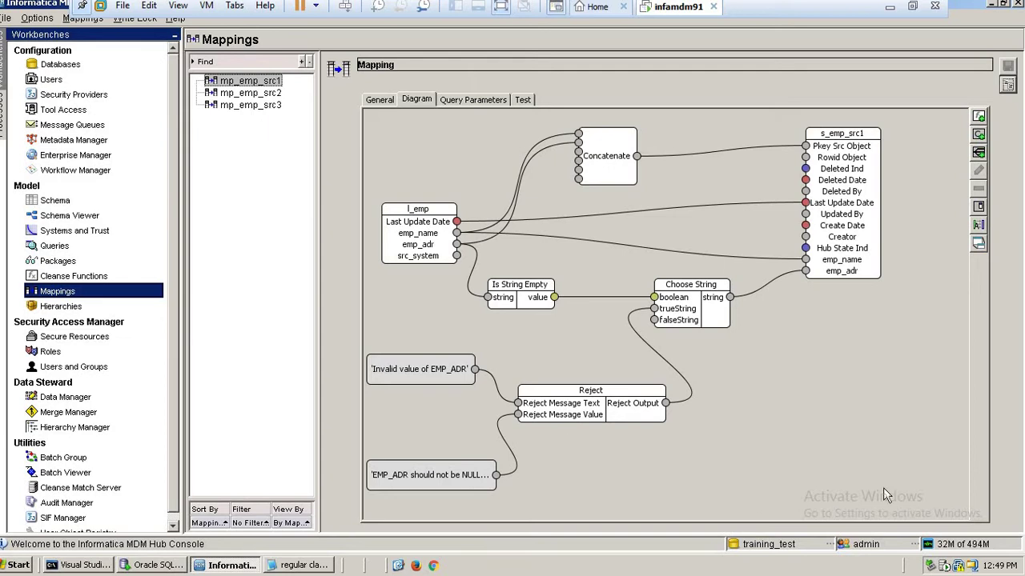
Step: Switch to Oracle SQL Developer and open the C_L_EMP table's data under training_test to review its EMP_ADR and SRC_SYSTEM values
{"action": "left_click", "coordinate": [148, 567]}
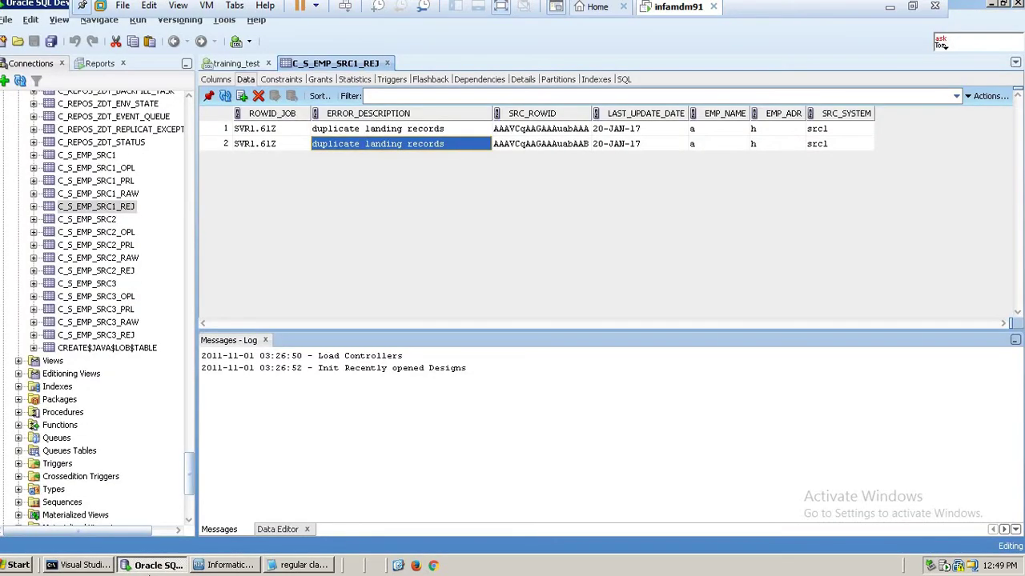
{"action": "left_click_drag", "start_coordinate": [192, 478], "coordinate": [207, 112]}
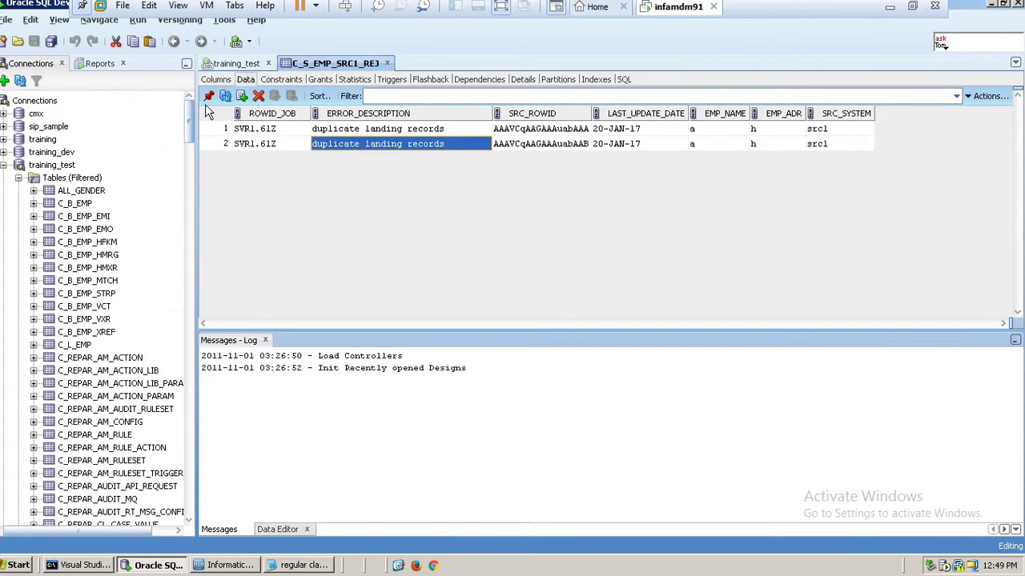
{"action": "left_click", "coordinate": [4, 165]}
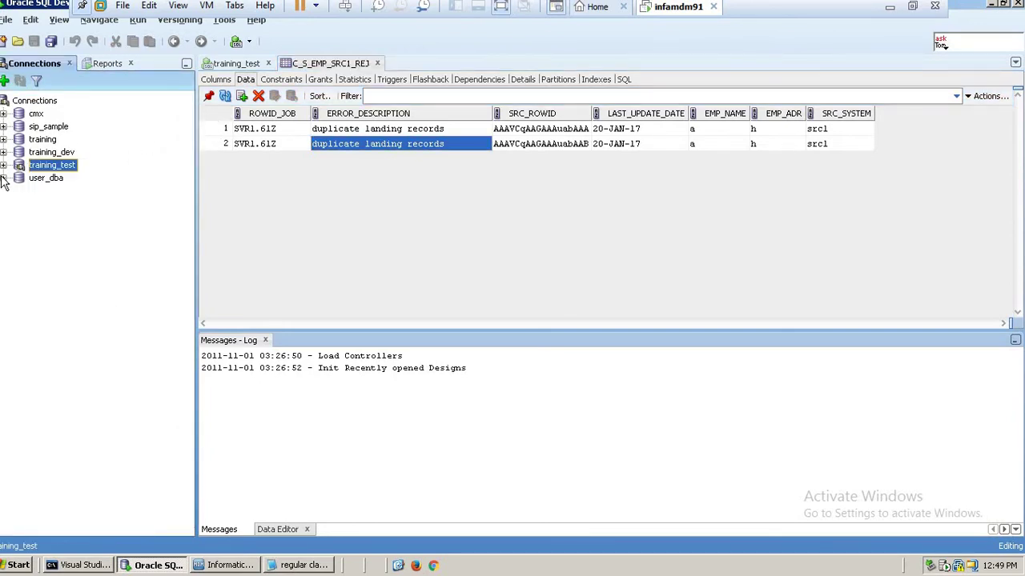
{"action": "left_click", "coordinate": [3, 166]}
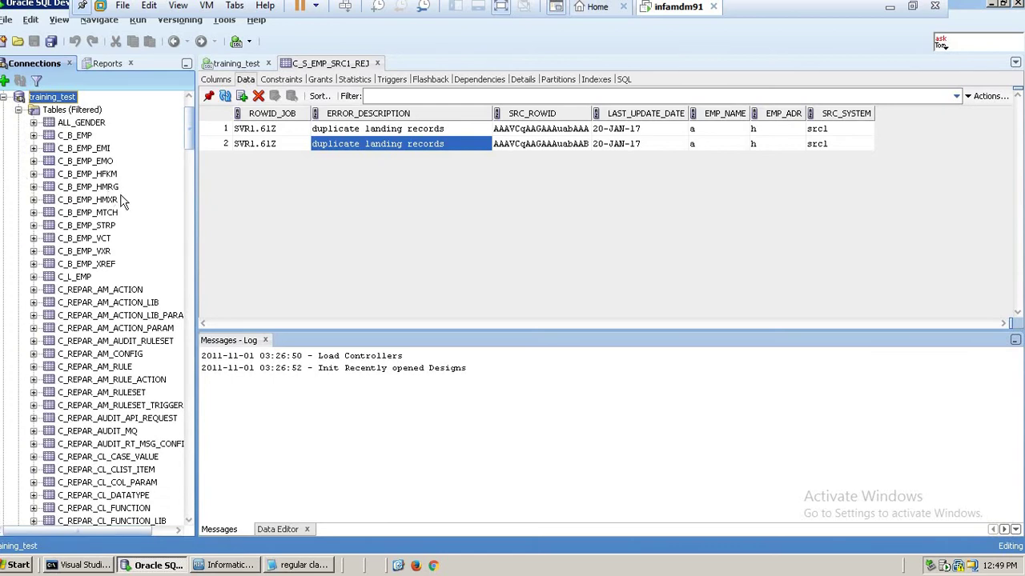
{"action": "scroll", "coordinate": [185, 135], "scroll_direction": "up", "scroll_amount": 2}
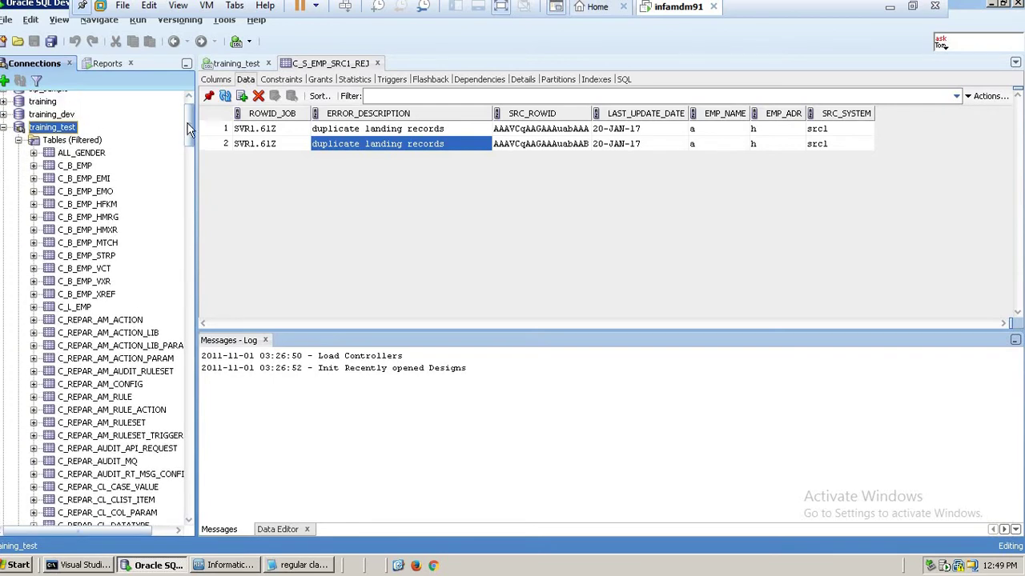
{"action": "left_click", "coordinate": [69, 347]}
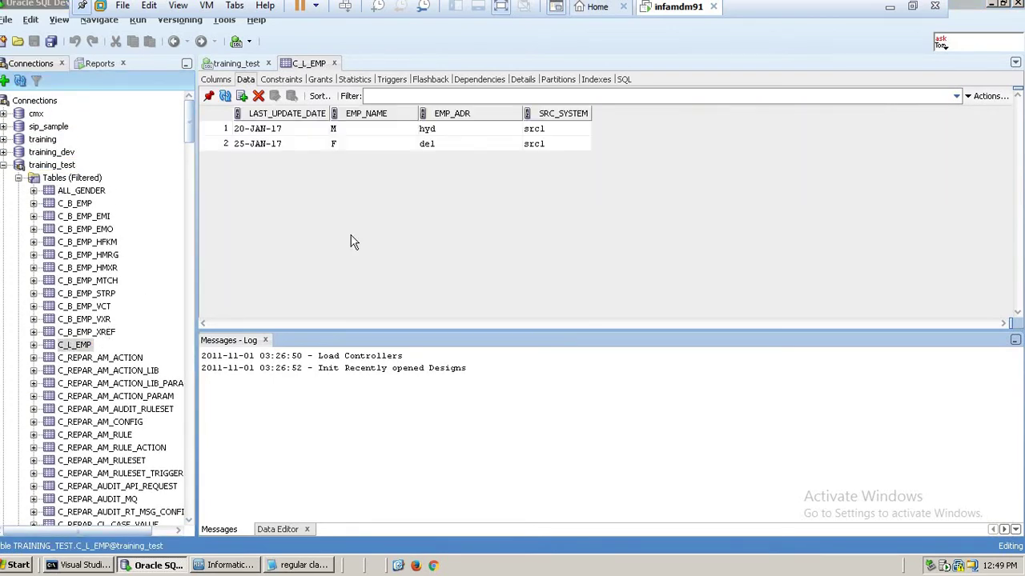
{"action": "left_click", "coordinate": [449, 146]}
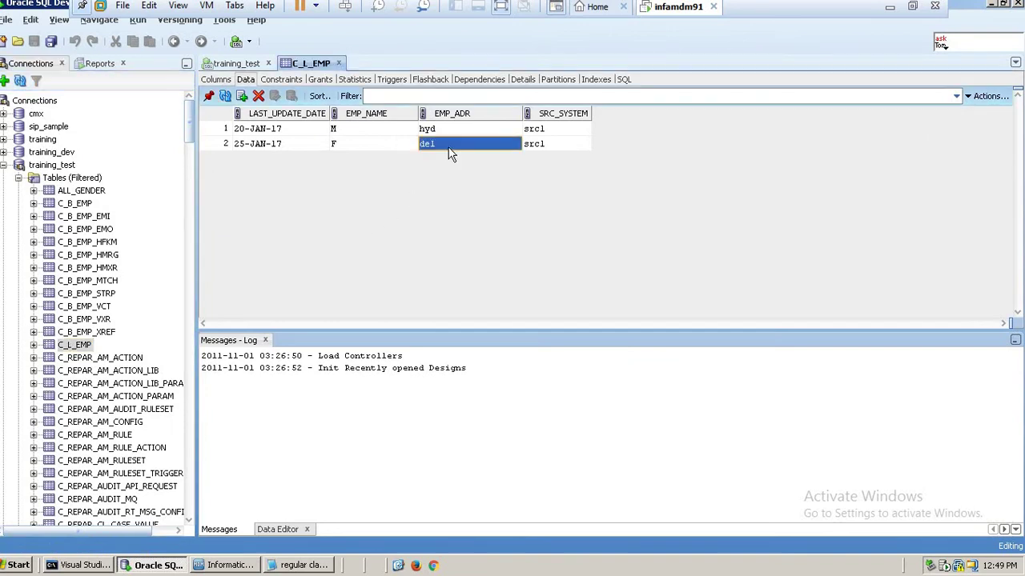
{"action": "left_click", "coordinate": [454, 132]}
{"action": "left_click", "coordinate": [454, 147]}
{"action": "left_click", "coordinate": [559, 152]}
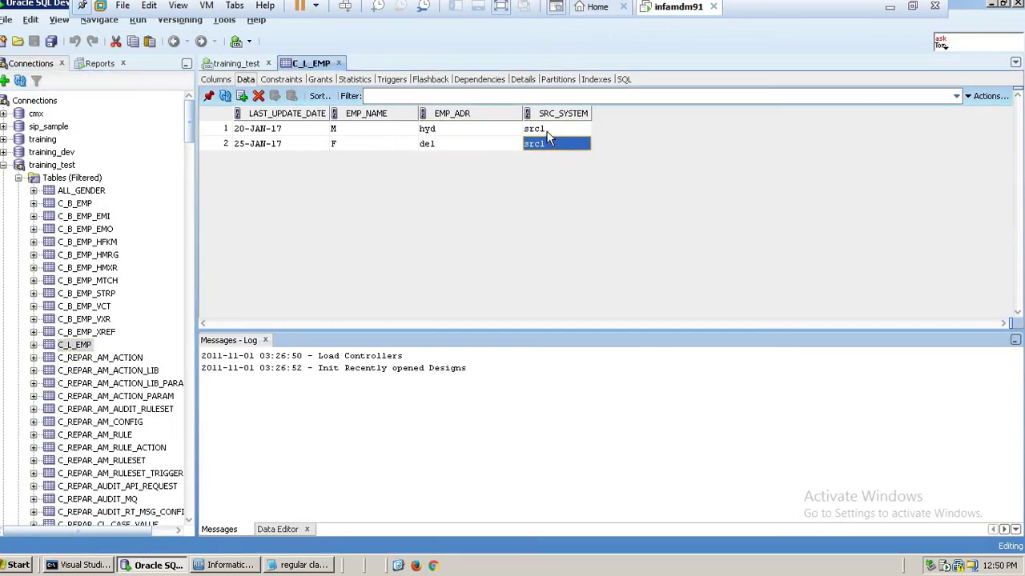
{"action": "left_click", "coordinate": [551, 131]}
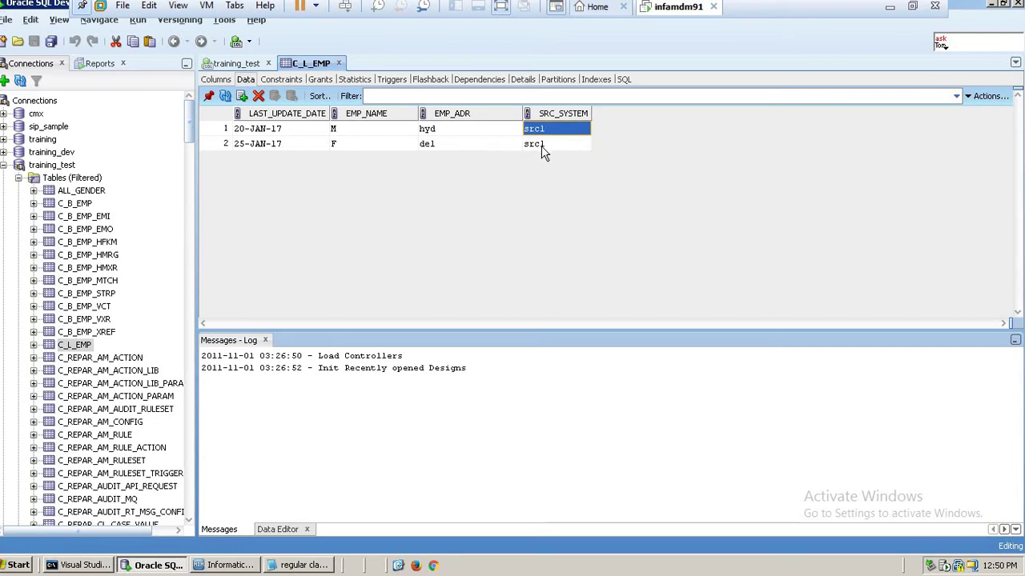
{"action": "left_click", "coordinate": [542, 147]}
Step: Set EMP_NAME to "a" in the first C_L_EMP row and "b" in the second row
{"action": "left_click", "coordinate": [343, 131]}
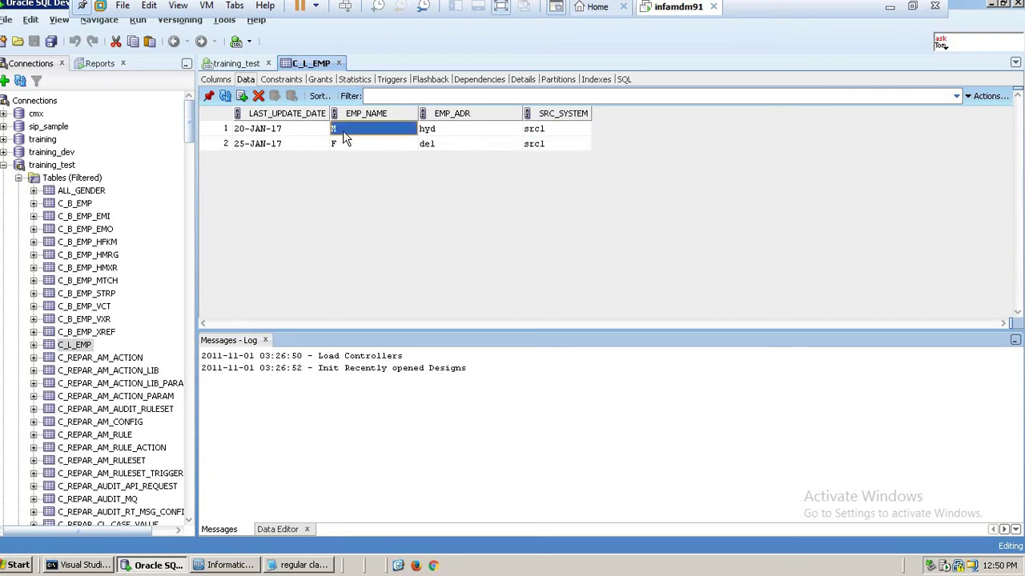
{"action": "left_click", "coordinate": [343, 130]}
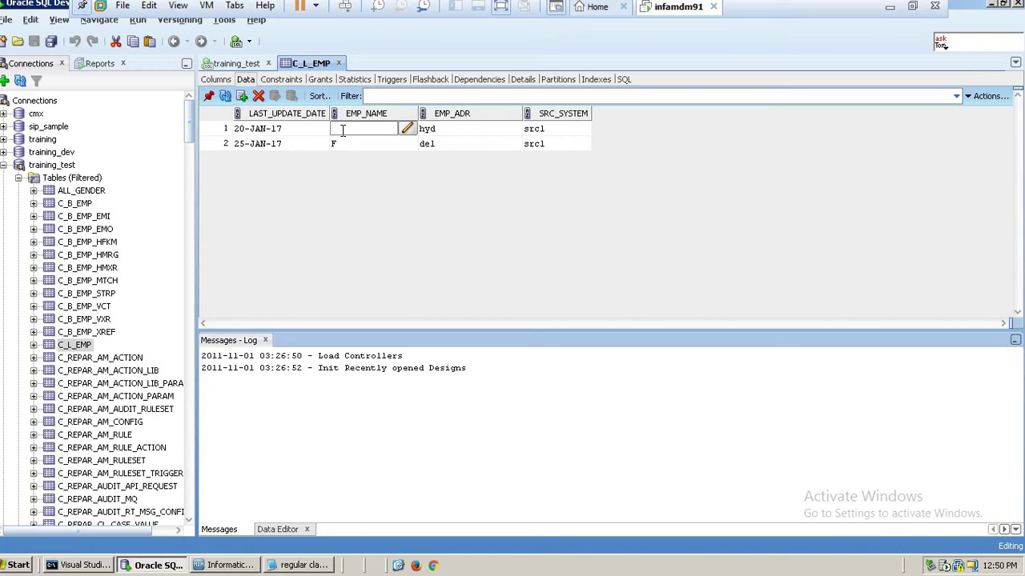
{"action": "type", "text": "a"}
{"action": "double_click", "coordinate": [345, 145]}
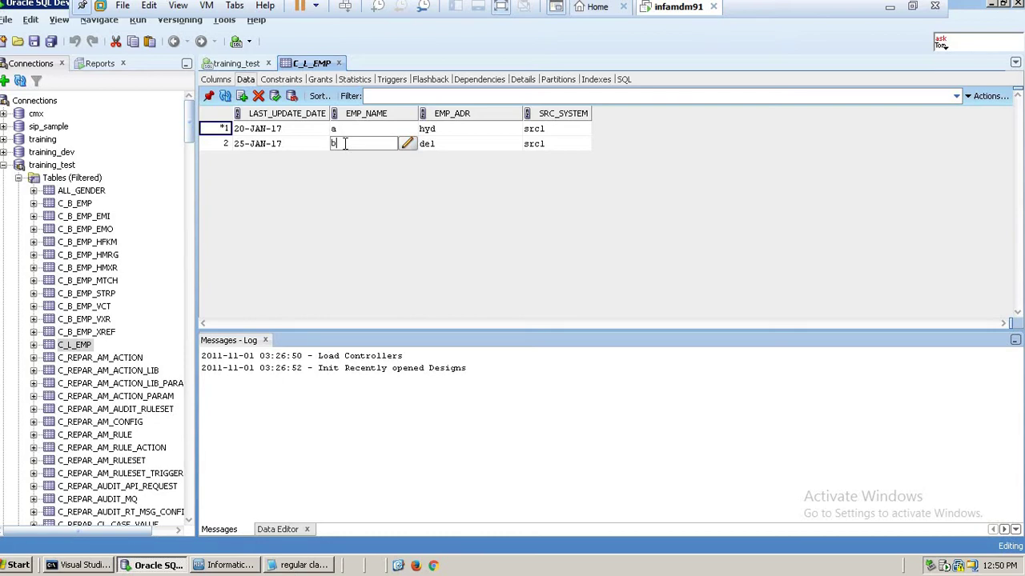
Step: Clear the EMP_ADR value in the first C_L_EMP row and commit the table changes
{"action": "double_click", "coordinate": [438, 128]}
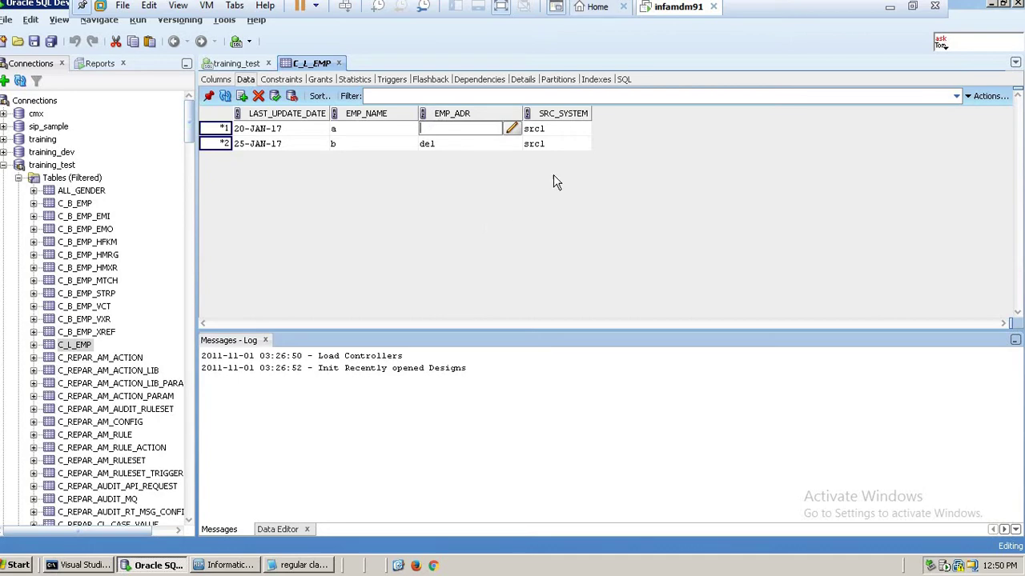
{"action": "left_click", "coordinate": [275, 95]}
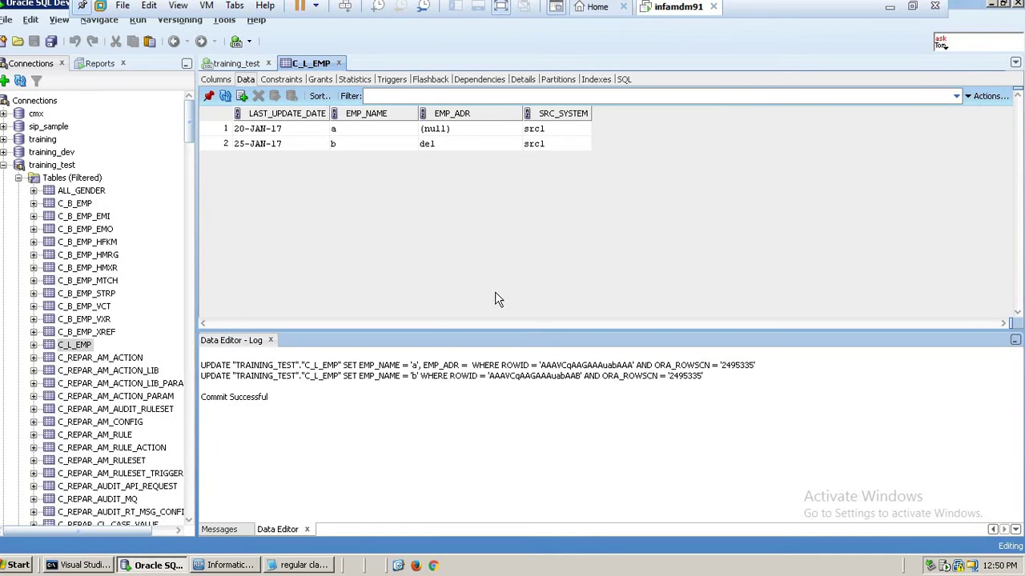
{"action": "left_click", "coordinate": [426, 146]}
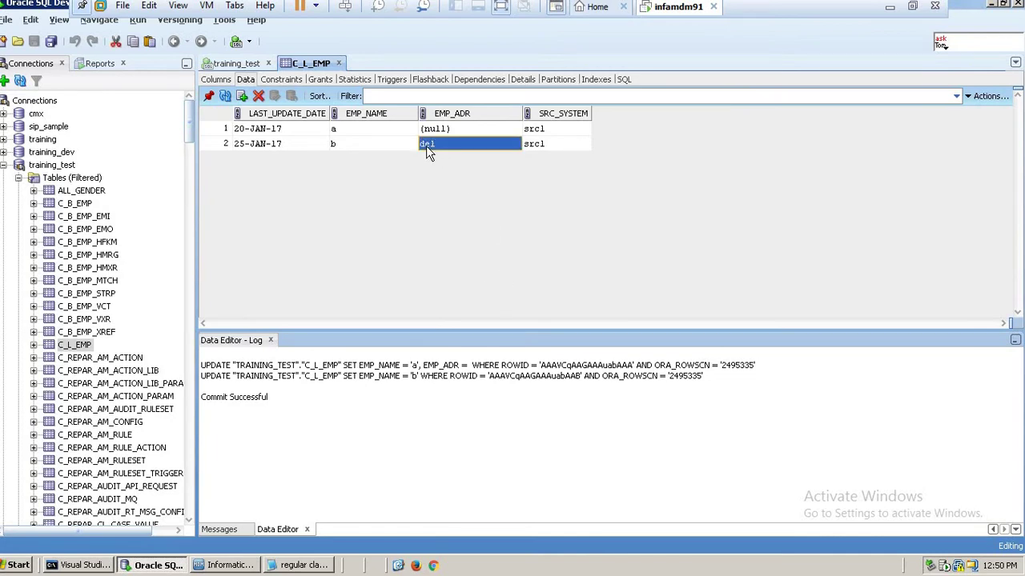
Step: Examine the EMP_ADR, EMP_NAME and SRC_SYSTEM values in both rows of the C_L_EMP table
{"action": "left_click", "coordinate": [444, 130]}
{"action": "left_click", "coordinate": [441, 145]}
{"action": "left_click", "coordinate": [456, 131]}
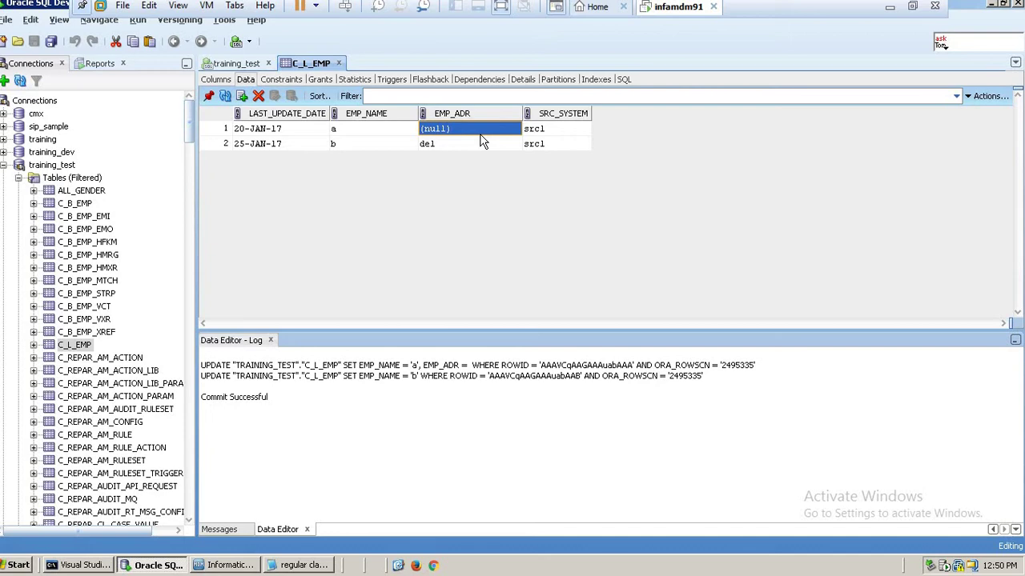
{"action": "left_click", "coordinate": [538, 135]}
{"action": "left_click", "coordinate": [467, 133]}
{"action": "left_click", "coordinate": [385, 128]}
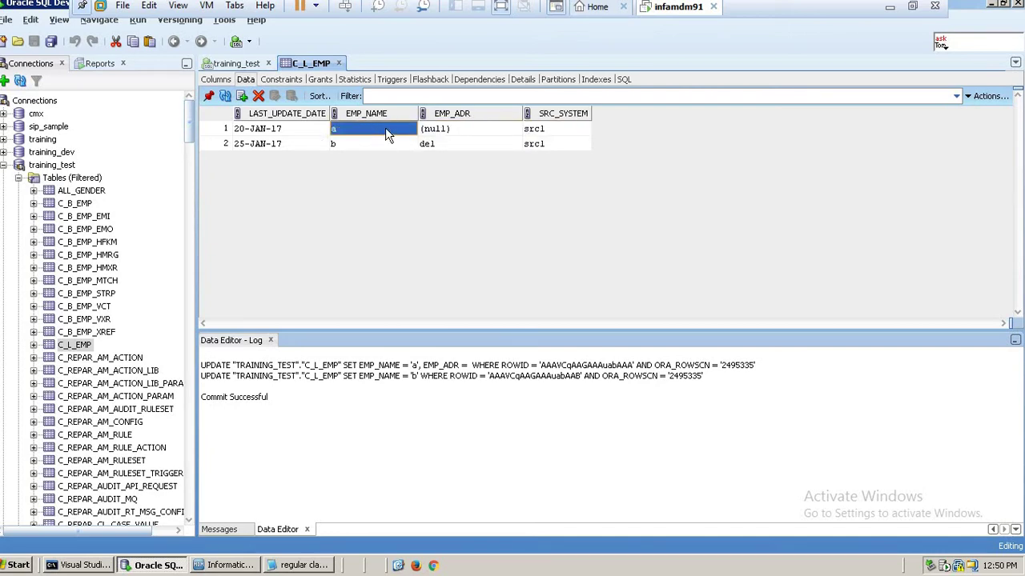
{"action": "left_click", "coordinate": [462, 133]}
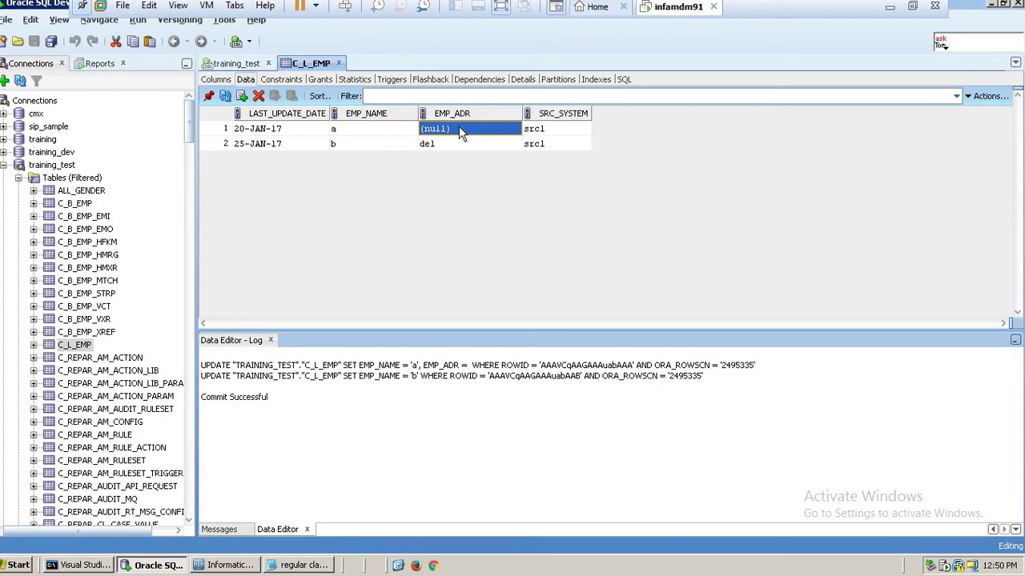
{"action": "left_click", "coordinate": [443, 144]}
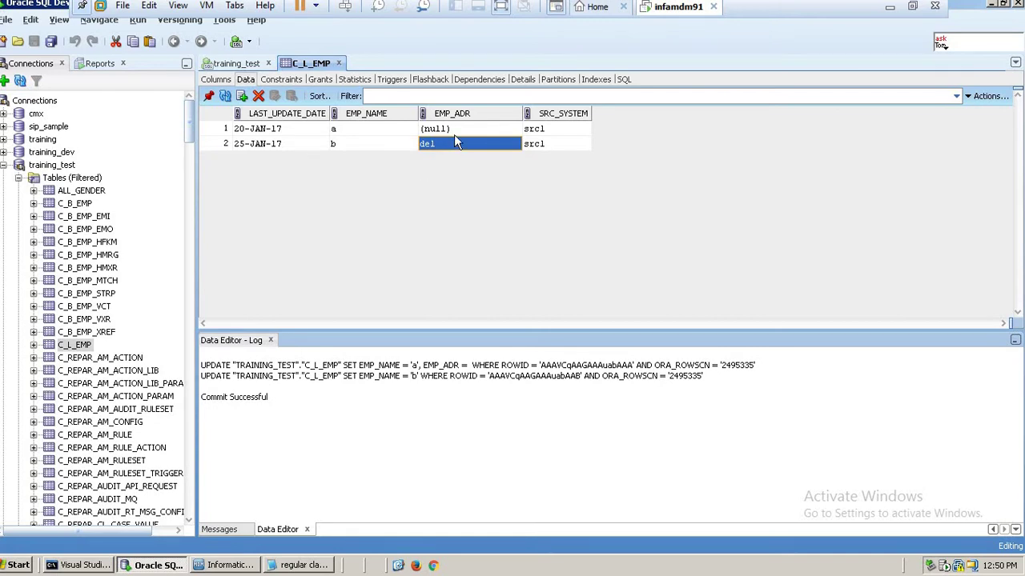
{"action": "key", "text": "Up"}
{"action": "left_click", "coordinate": [470, 146]}
{"action": "left_click", "coordinate": [465, 133]}
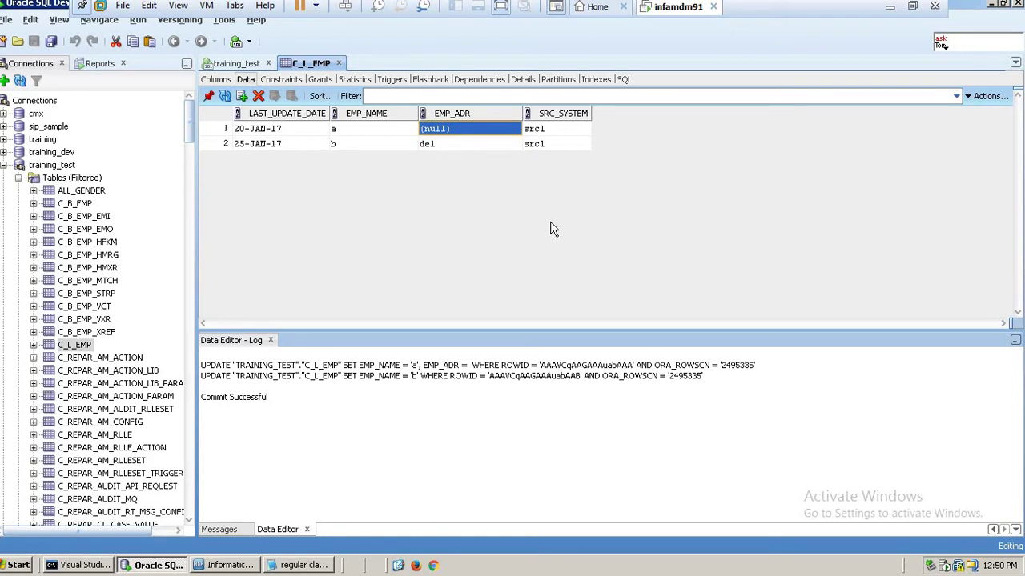
{"action": "left_click", "coordinate": [448, 152]}
{"action": "left_click", "coordinate": [447, 132]}
Step: Switch to the Informatica MDM Hub Console and review the columns and settings of staging table s_emp_src1 under b_emp in the Schema tool
{"action": "left_click", "coordinate": [230, 567]}
{"action": "left_click", "coordinate": [104, 201]}
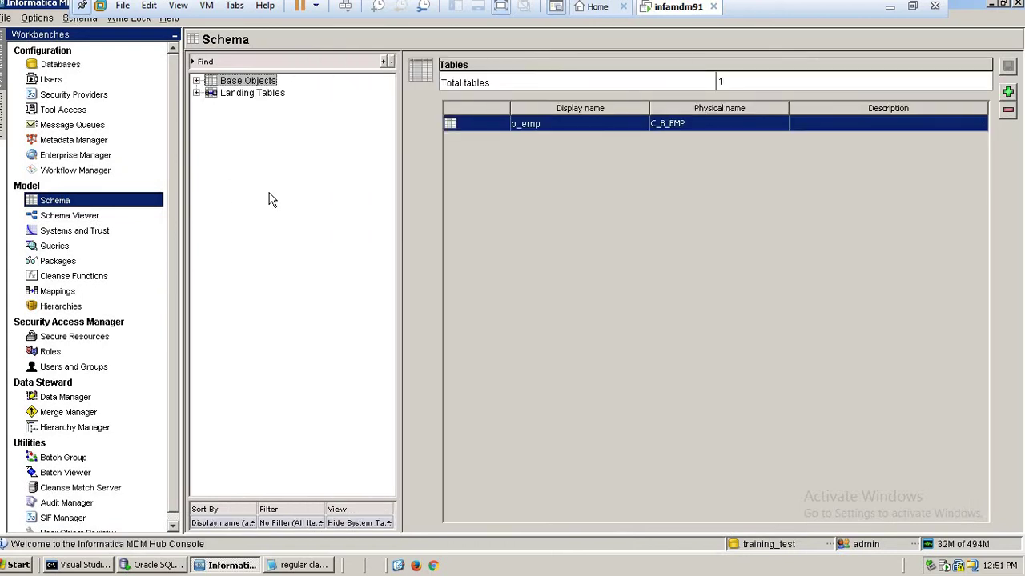
{"action": "left_click", "coordinate": [196, 81]}
{"action": "left_click", "coordinate": [210, 93]}
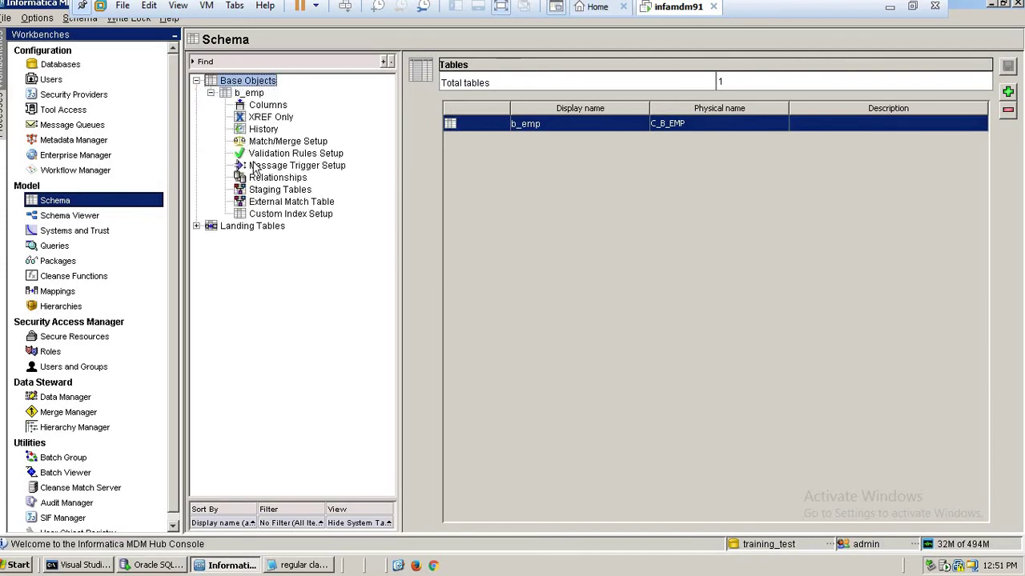
{"action": "left_click", "coordinate": [264, 190]}
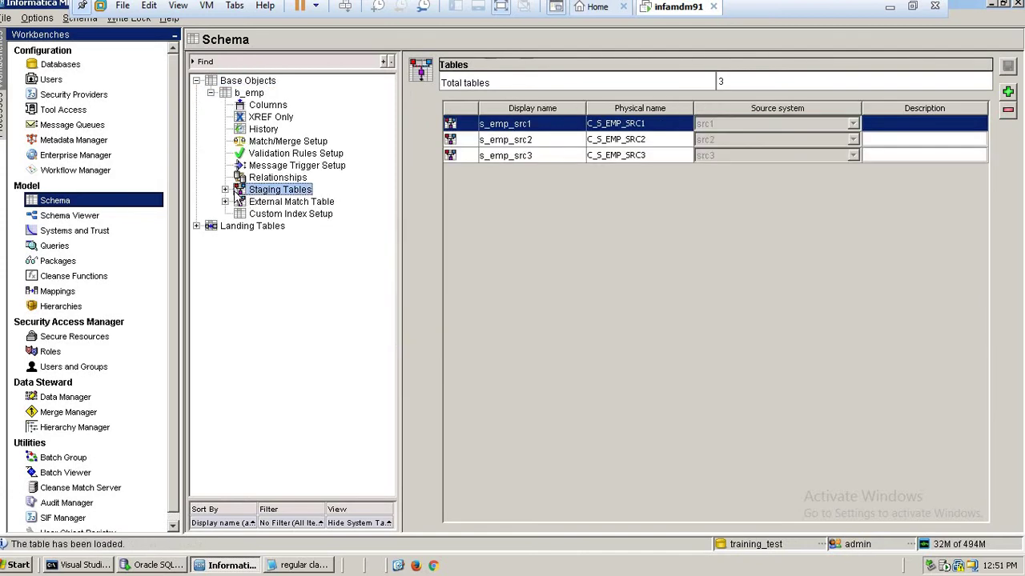
{"action": "left_click", "coordinate": [225, 189]}
{"action": "left_click", "coordinate": [272, 203]}
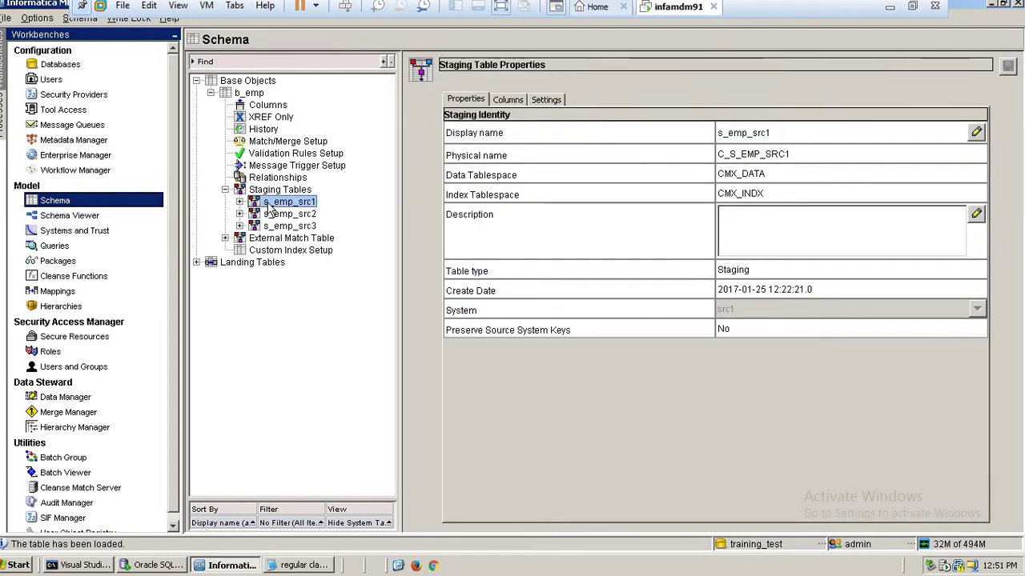
{"action": "left_click", "coordinate": [506, 101]}
{"action": "left_click", "coordinate": [536, 100]}
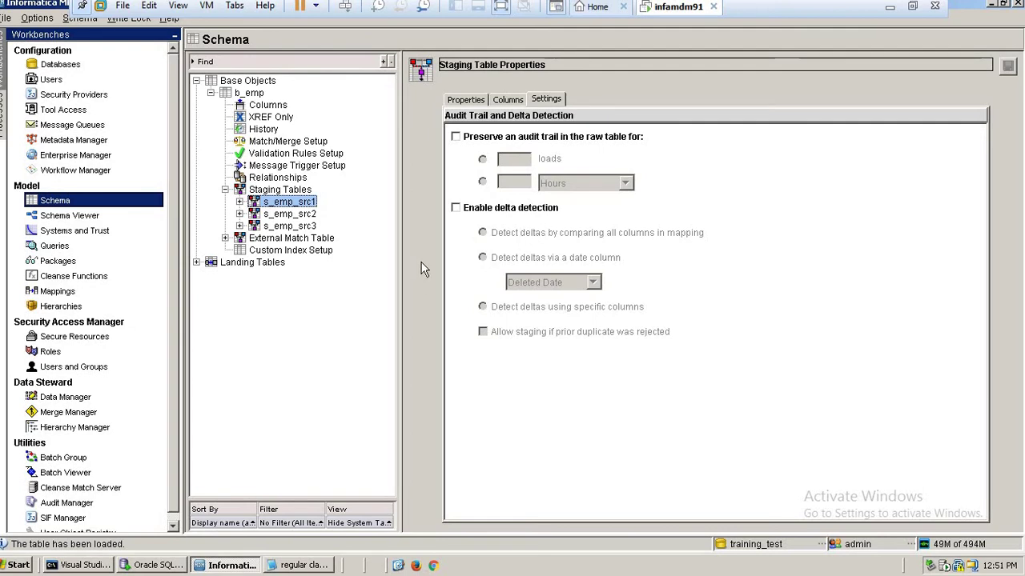
Step: Execute the mp_emp_src1 stage job in the Batch Viewer and refresh its status
{"action": "left_click", "coordinate": [114, 473]}
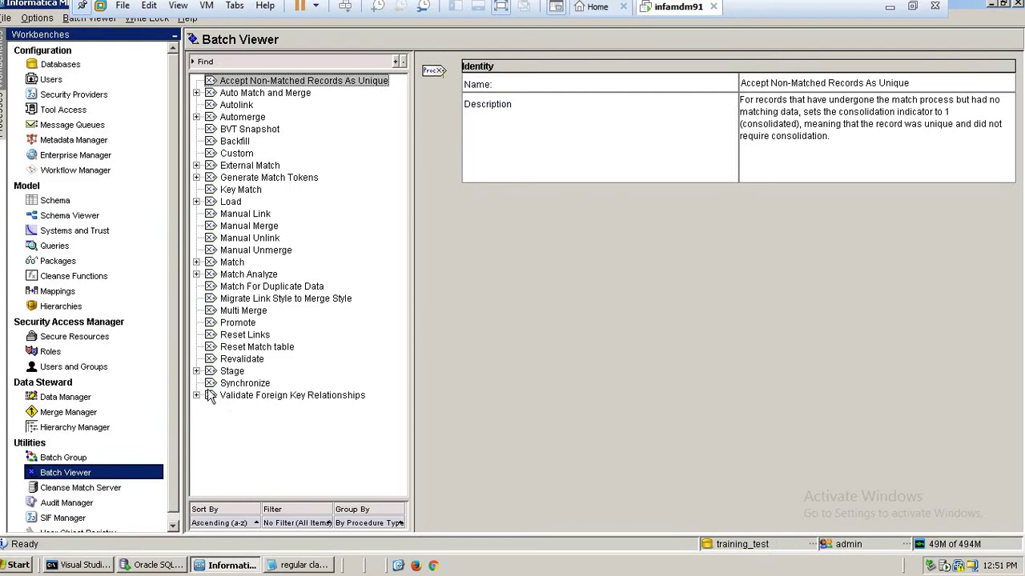
{"action": "left_click", "coordinate": [196, 372]}
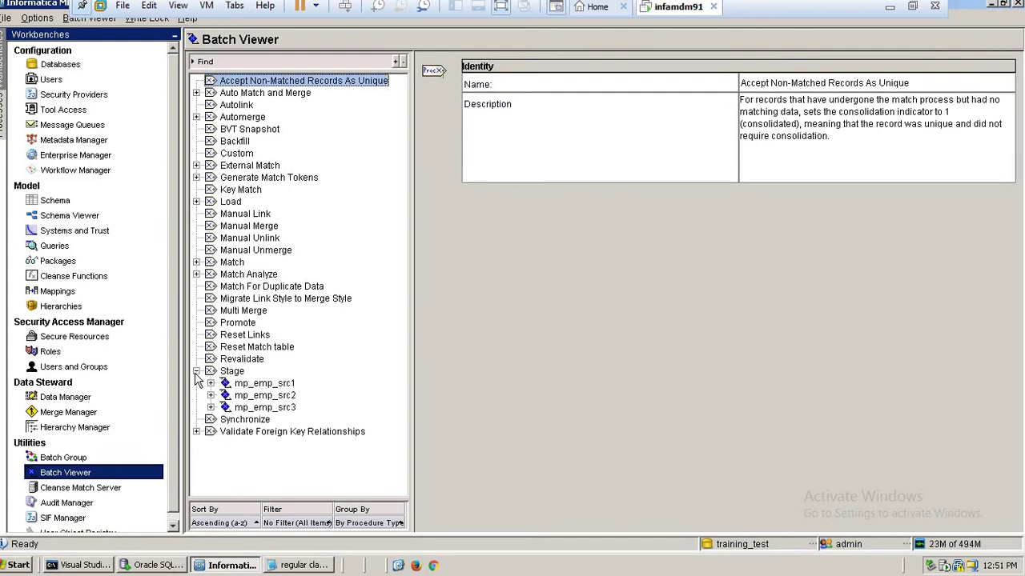
{"action": "left_click", "coordinate": [258, 384]}
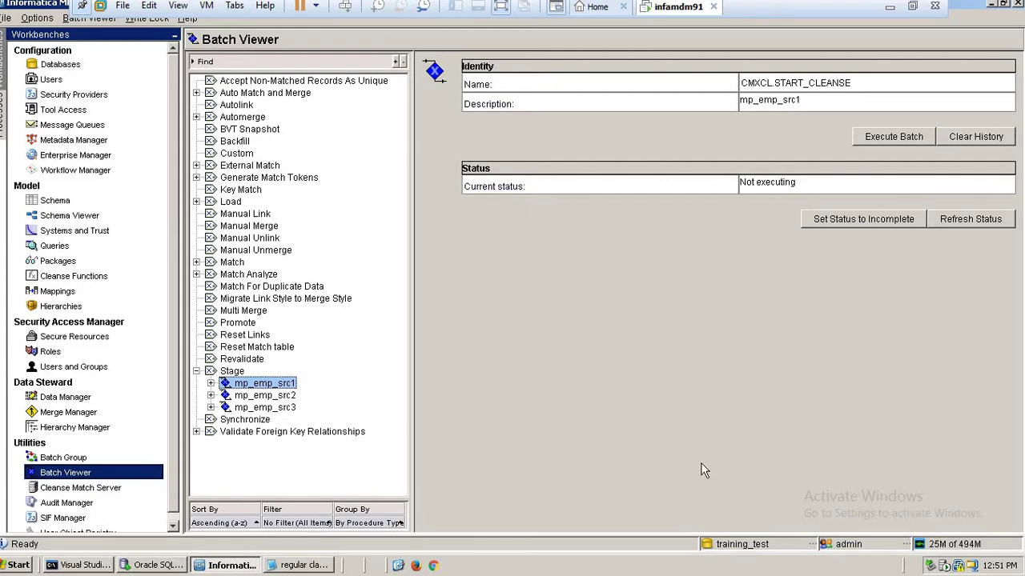
{"action": "left_click", "coordinate": [893, 139]}
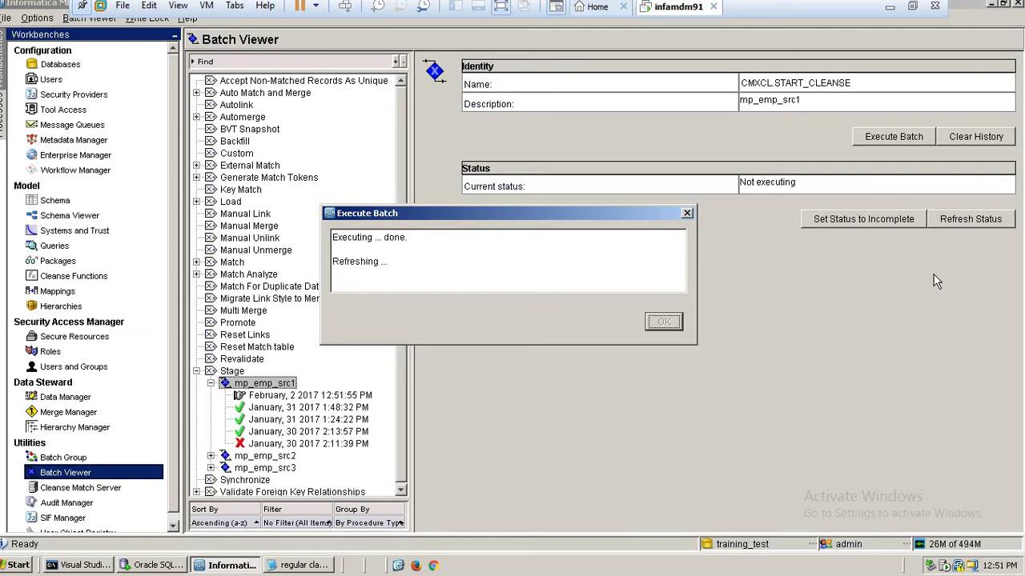
{"action": "left_click", "coordinate": [992, 223]}
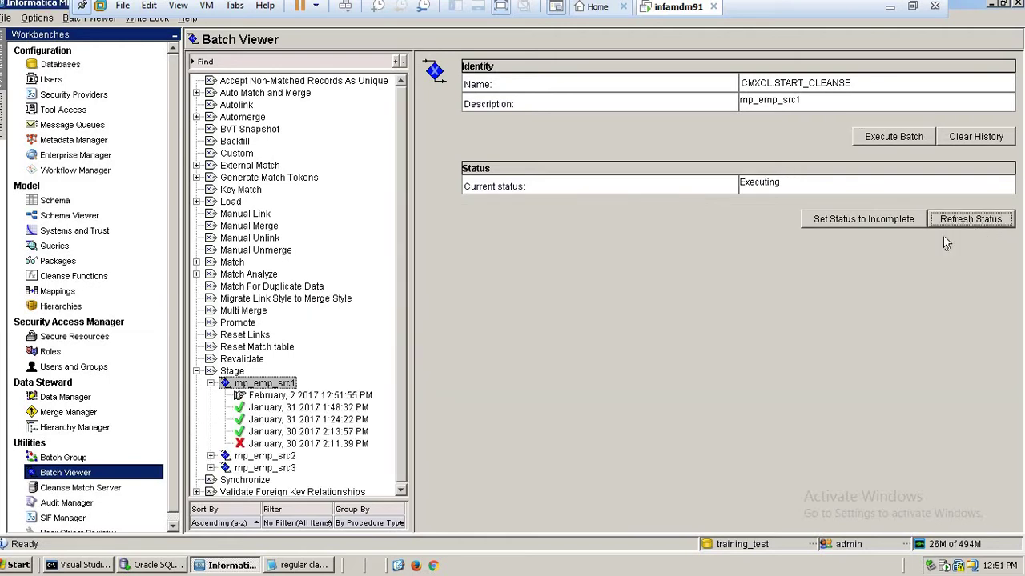
Step: Switch to the GoToMeeting session in Chrome, review its attendee list, and return to the infamdm91 virtual machine
{"action": "left_click", "coordinate": [204, 569]}
{"action": "left_click", "coordinate": [160, 570]}
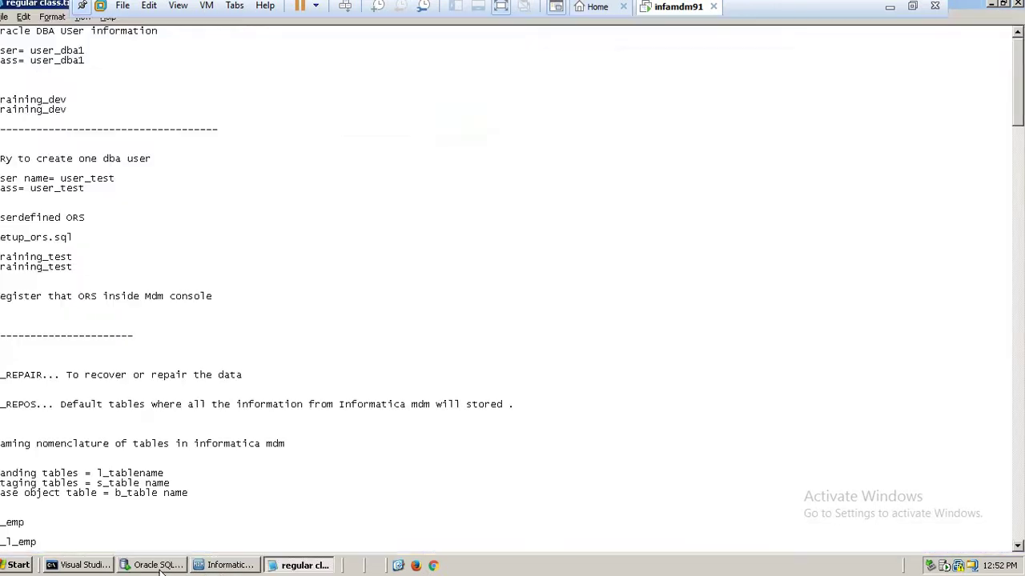
{"action": "left_click", "coordinate": [889, 6]}
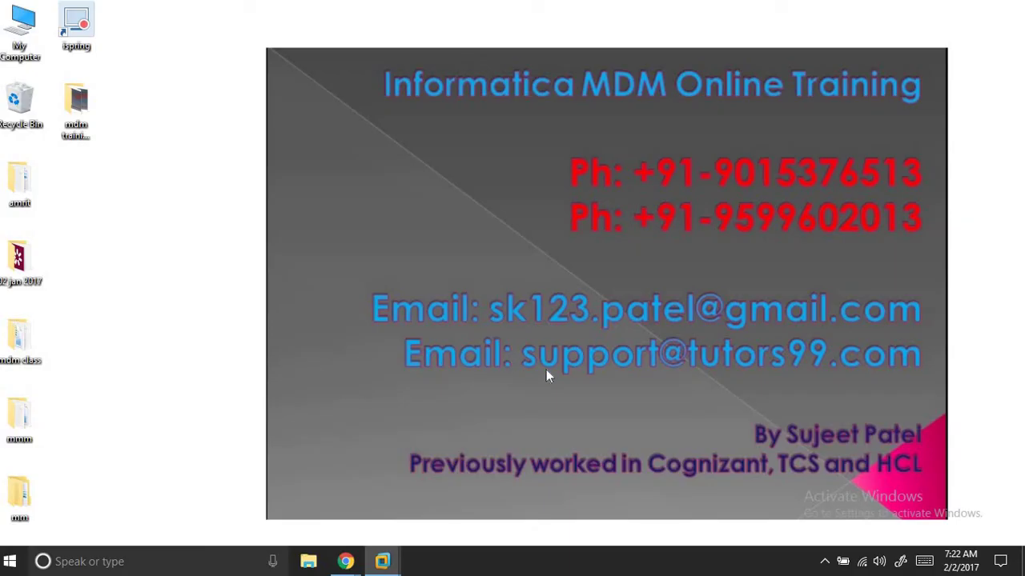
{"action": "mouse_move", "coordinate": [347, 562]}
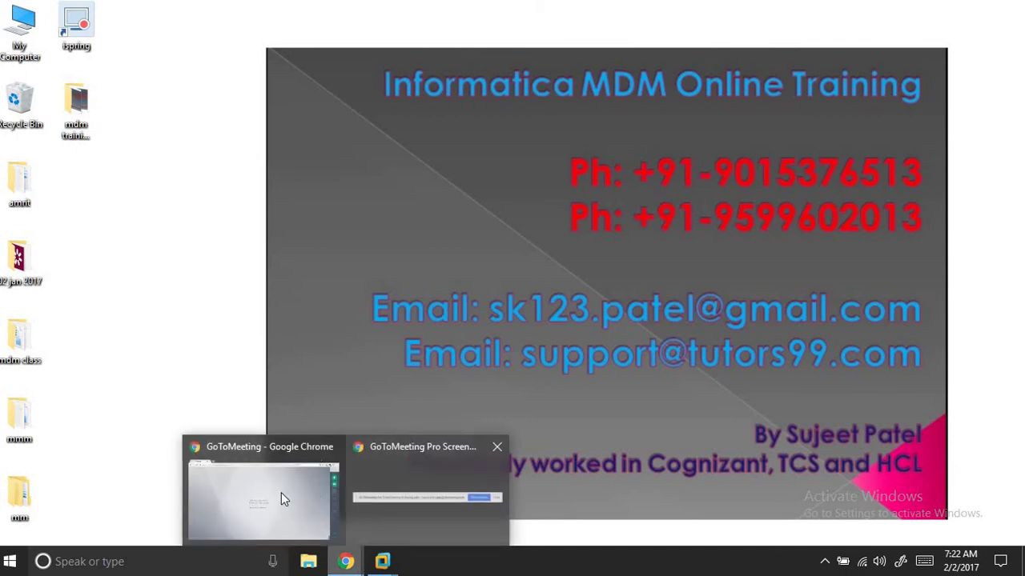
{"action": "left_click", "coordinate": [281, 494]}
{"action": "left_click", "coordinate": [997, 268]}
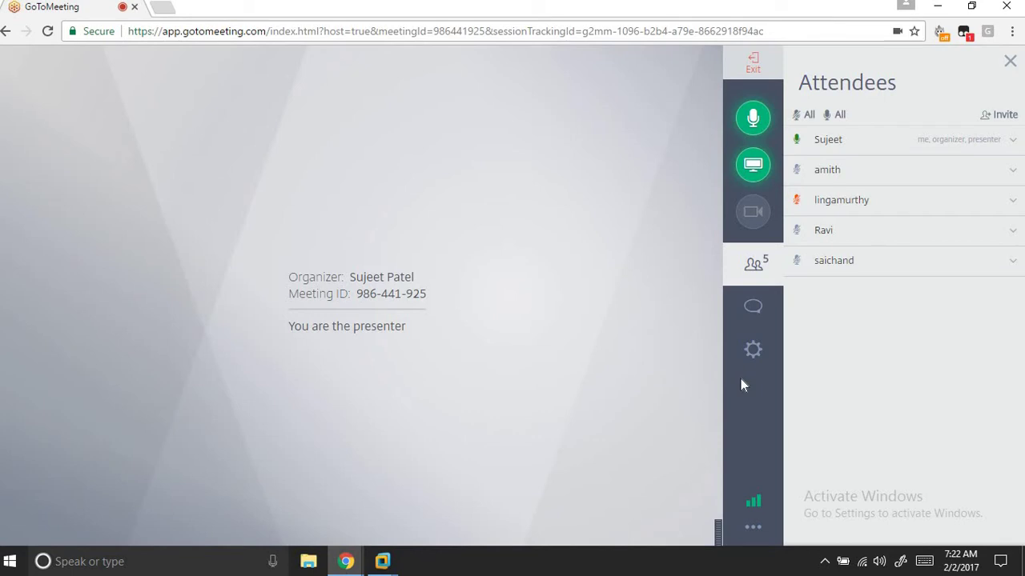
{"action": "left_click", "coordinate": [754, 267]}
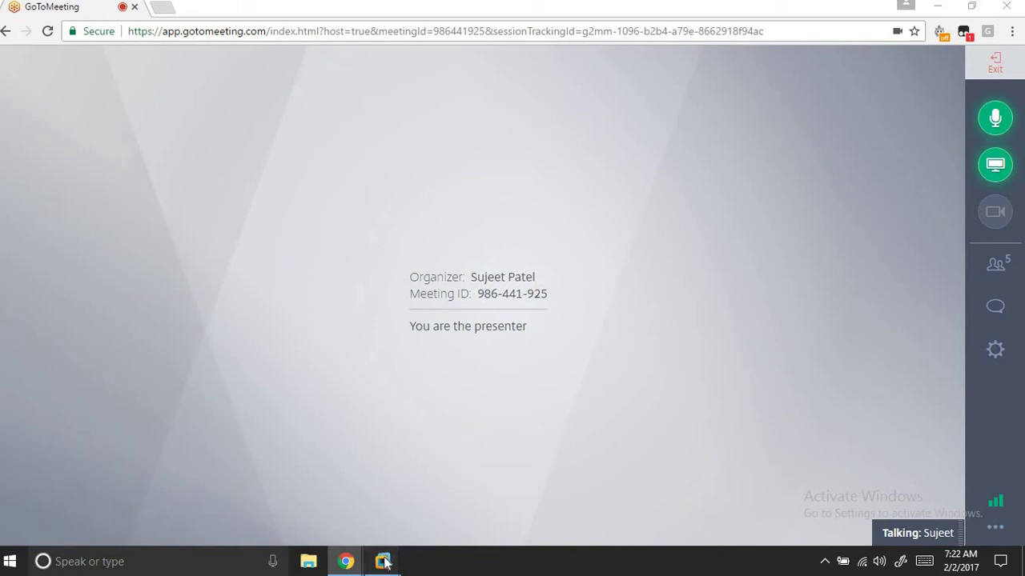
{"action": "mouse_move", "coordinate": [382, 561]}
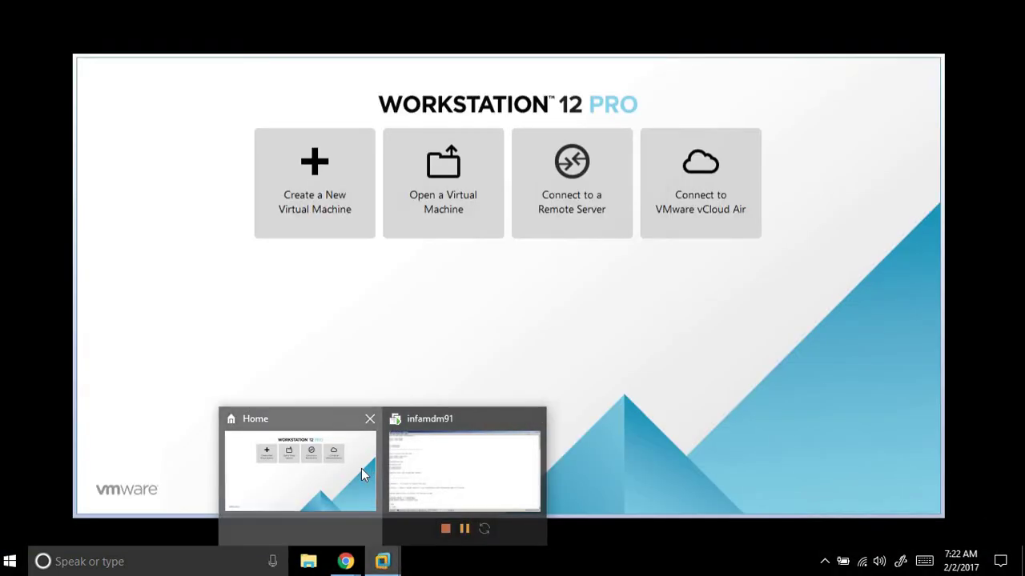
{"action": "left_click", "coordinate": [361, 469]}
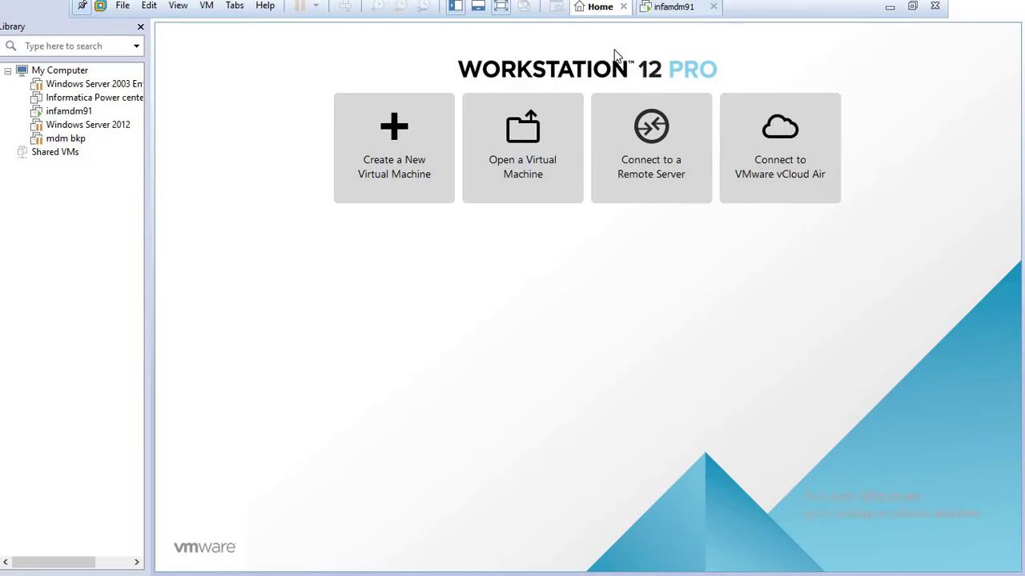
{"action": "left_click", "coordinate": [660, 7]}
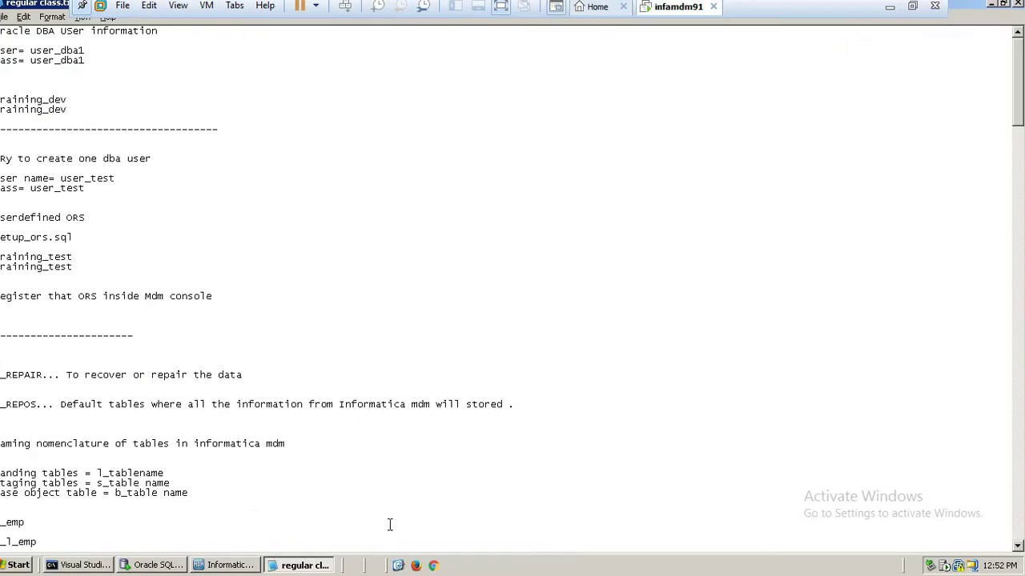
Step: Switch back to the Hub Console and check the current status of the mp_emp_src1 stage job
{"action": "left_click", "coordinate": [228, 566]}
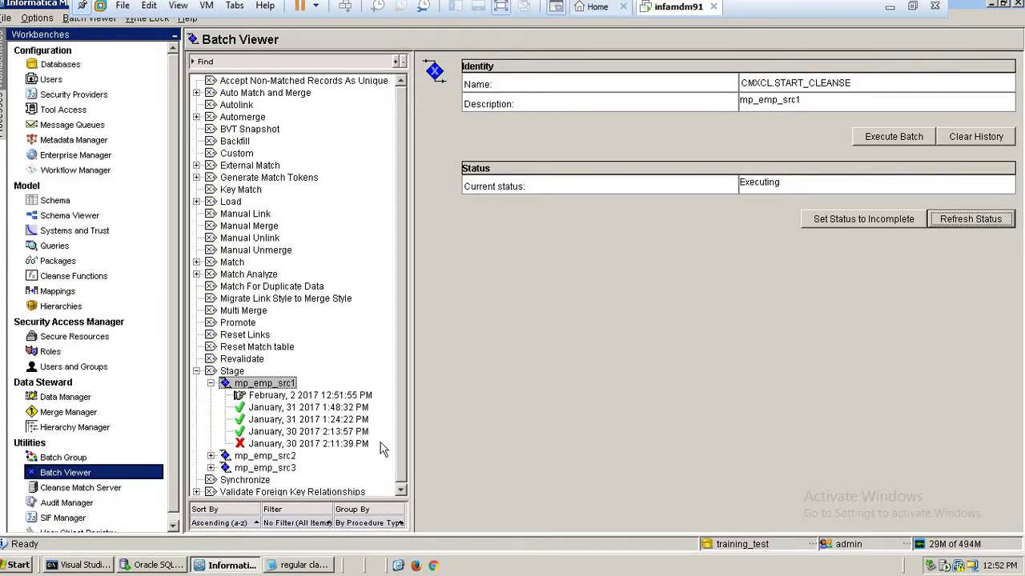
{"action": "left_click", "coordinate": [957, 221]}
{"action": "left_click", "coordinate": [963, 224]}
{"action": "left_click", "coordinate": [976, 223]}
Step: Open the mp_emp_src1 mapping diagram and examine its Is String Empty and Choose String functions
{"action": "left_click", "coordinate": [66, 293]}
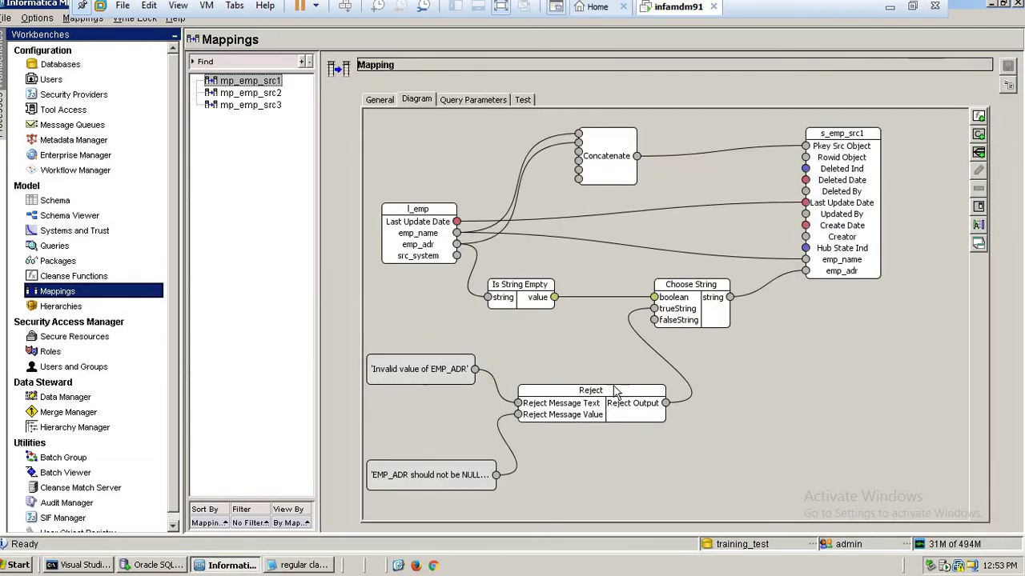
{"action": "left_click", "coordinate": [515, 299]}
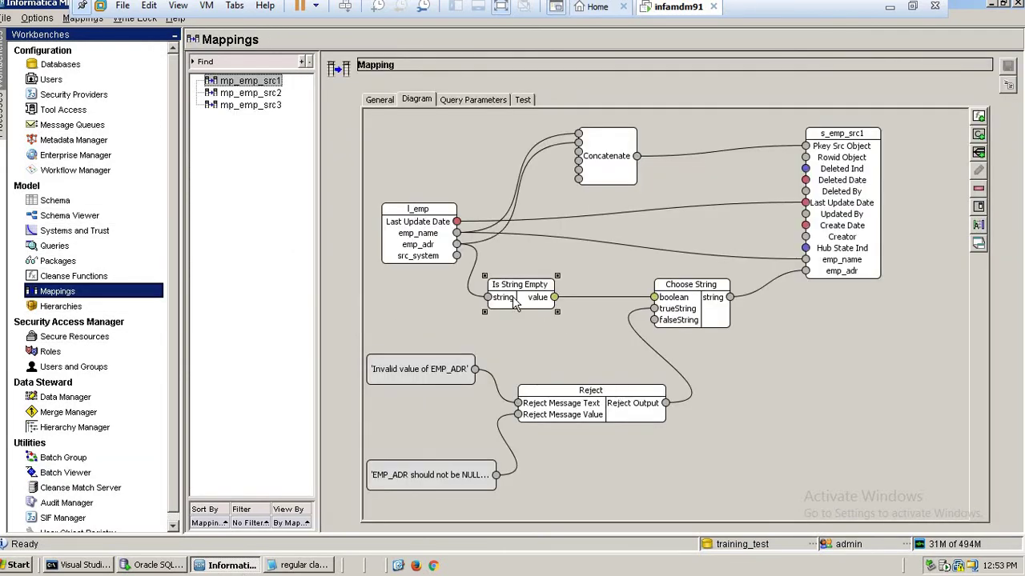
{"action": "left_click", "coordinate": [705, 317]}
{"action": "left_click", "coordinate": [706, 318]}
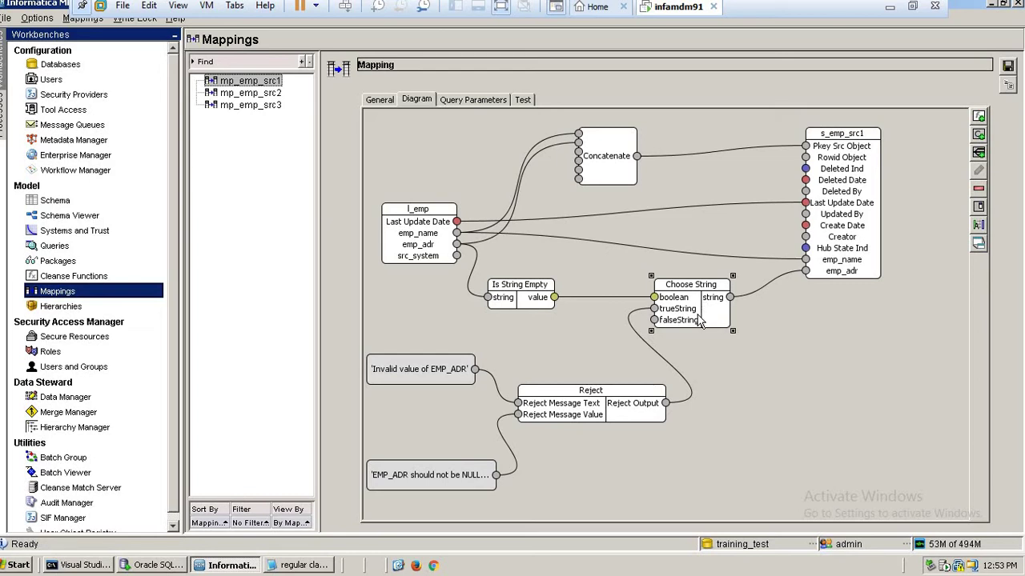
Step: Review the Choose Date, Choose Float and Choose Integer logic functions available for the mapping without adding any
{"action": "left_click", "coordinate": [978, 120]}
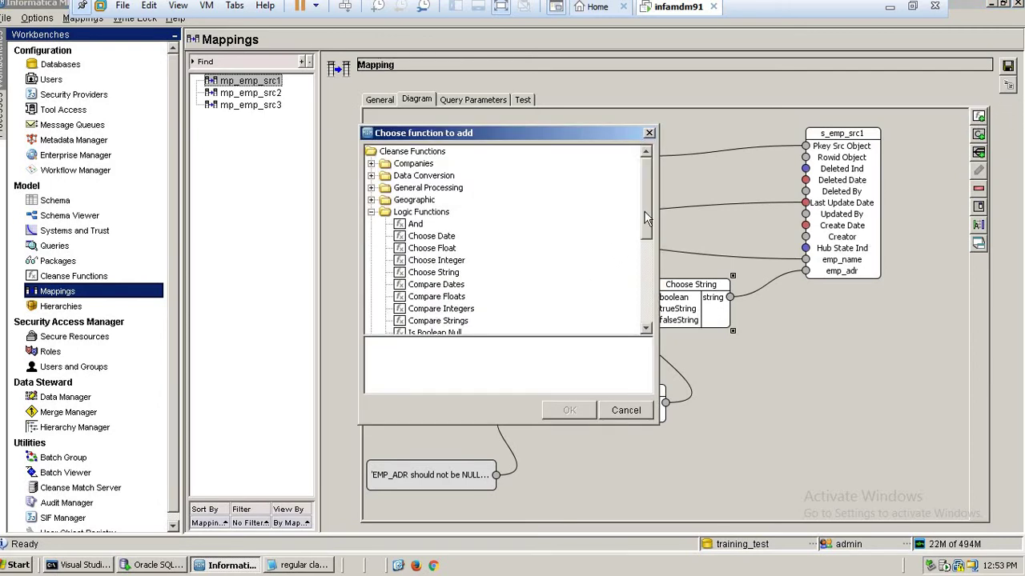
{"action": "scroll", "coordinate": [646, 218], "scroll_direction": "down", "scroll_amount": 1}
{"action": "left_click", "coordinate": [440, 227]}
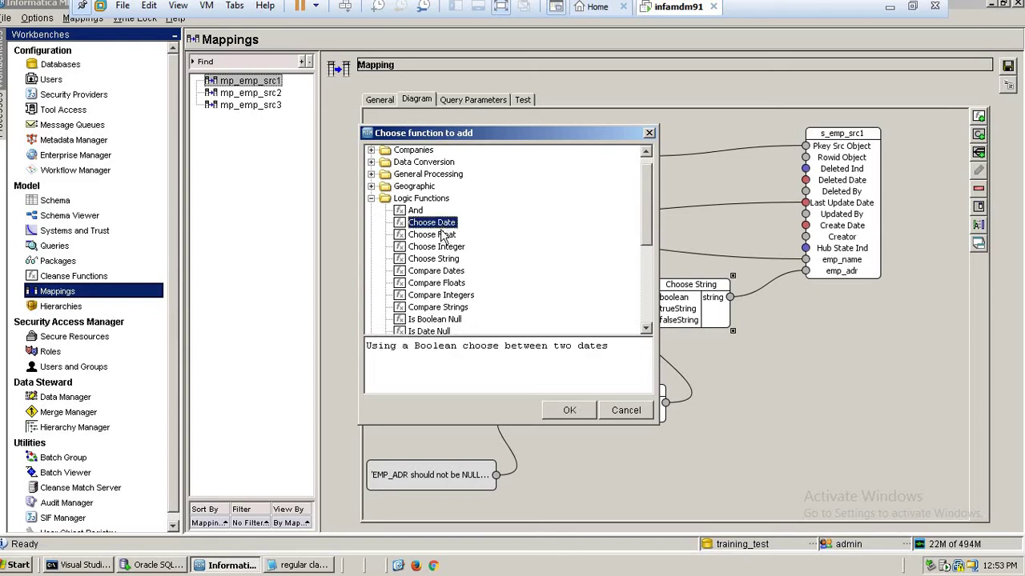
{"action": "left_click", "coordinate": [442, 234]}
{"action": "left_click", "coordinate": [445, 247]}
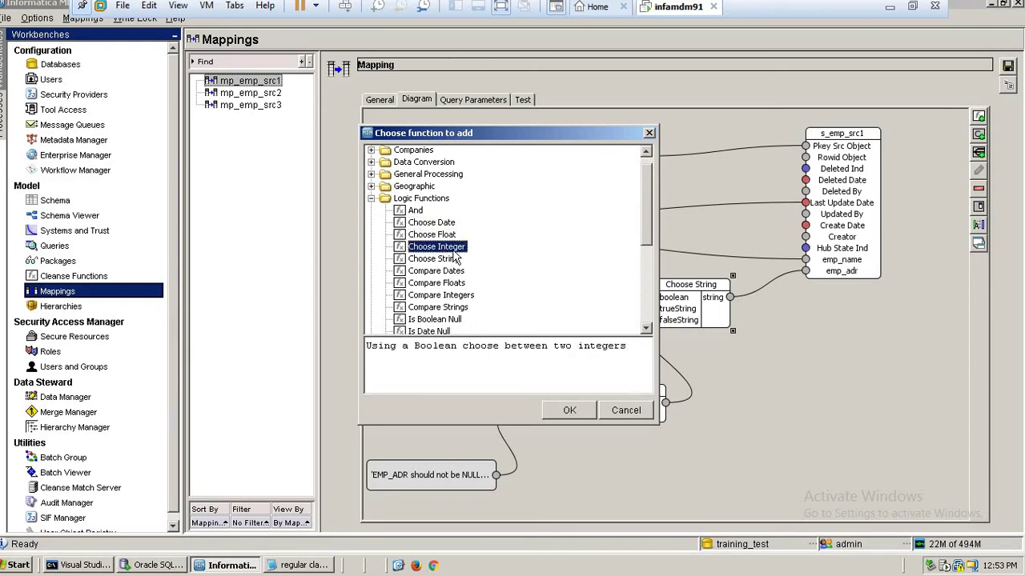
{"action": "left_click", "coordinate": [624, 411]}
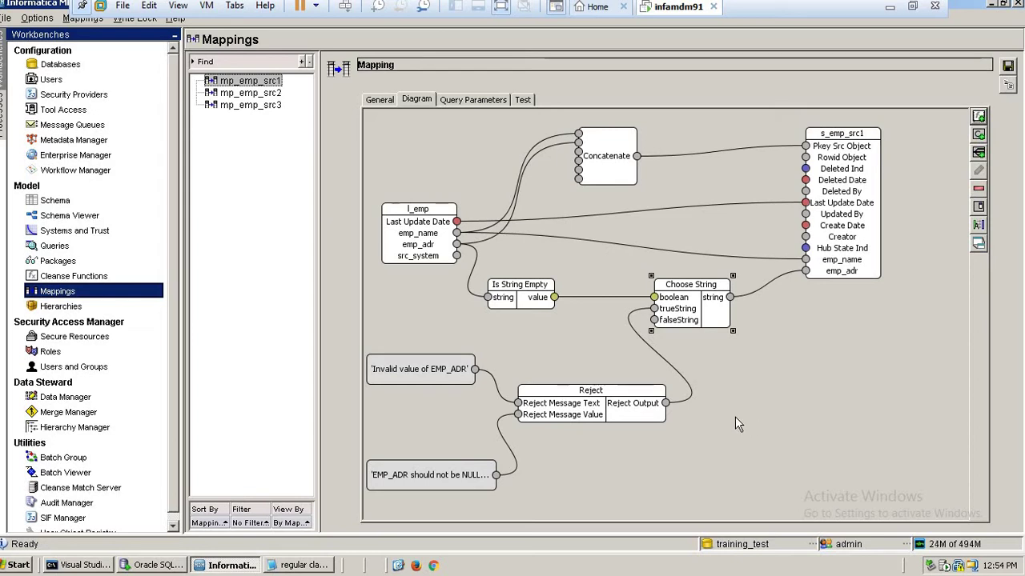
Step: Shift the Reject function slightly to the left in the mp_emp_src1 diagram and select the Choose String function
{"action": "left_click", "coordinate": [636, 415]}
{"action": "left_click_drag", "start_coordinate": [637, 415], "coordinate": [622, 415]}
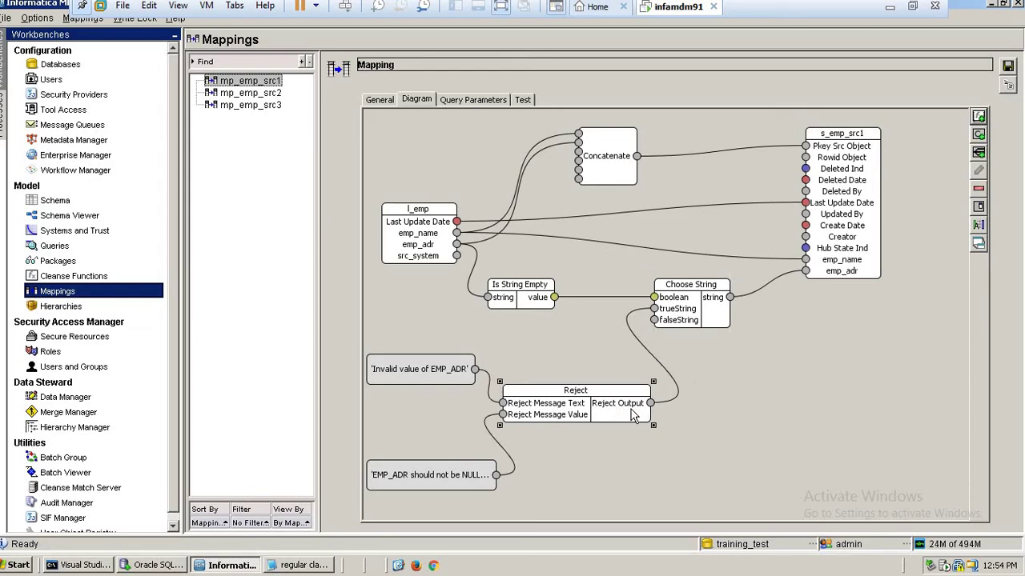
{"action": "left_click", "coordinate": [696, 326]}
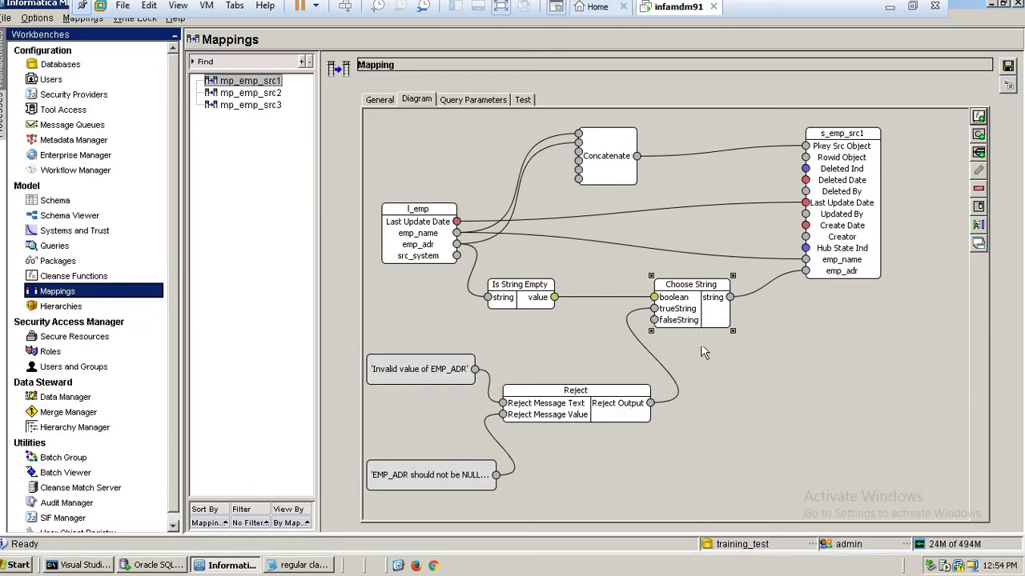
{"action": "left_click", "coordinate": [759, 357]}
{"action": "left_click", "coordinate": [705, 308]}
{"action": "left_click", "coordinate": [748, 291]}
Step: Review the descriptions of the Choose Date, Choose Float, Choose Integer and Choose String logic functions without adding any to the mapping
{"action": "left_click", "coordinate": [980, 117]}
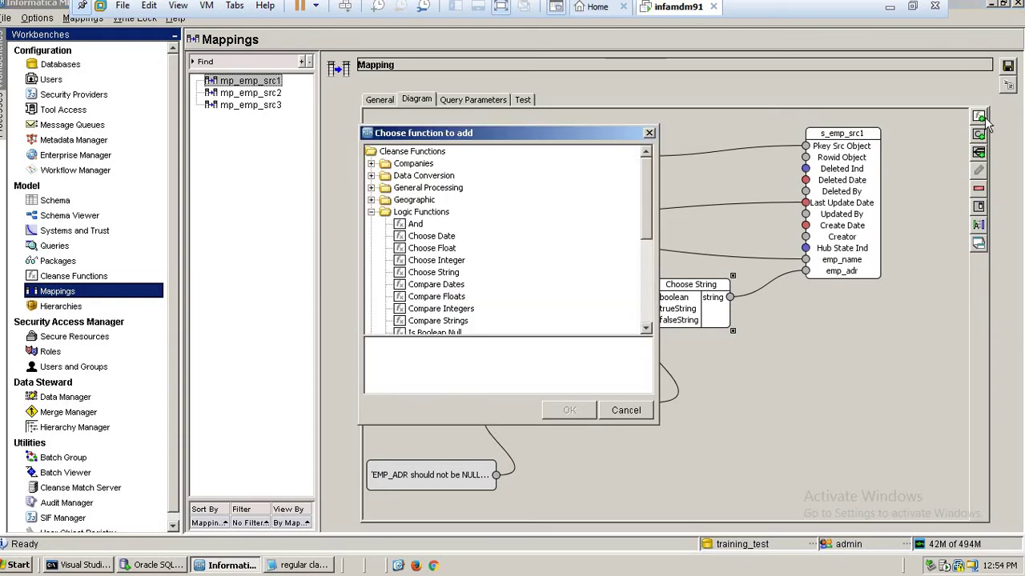
{"action": "left_click", "coordinate": [442, 249]}
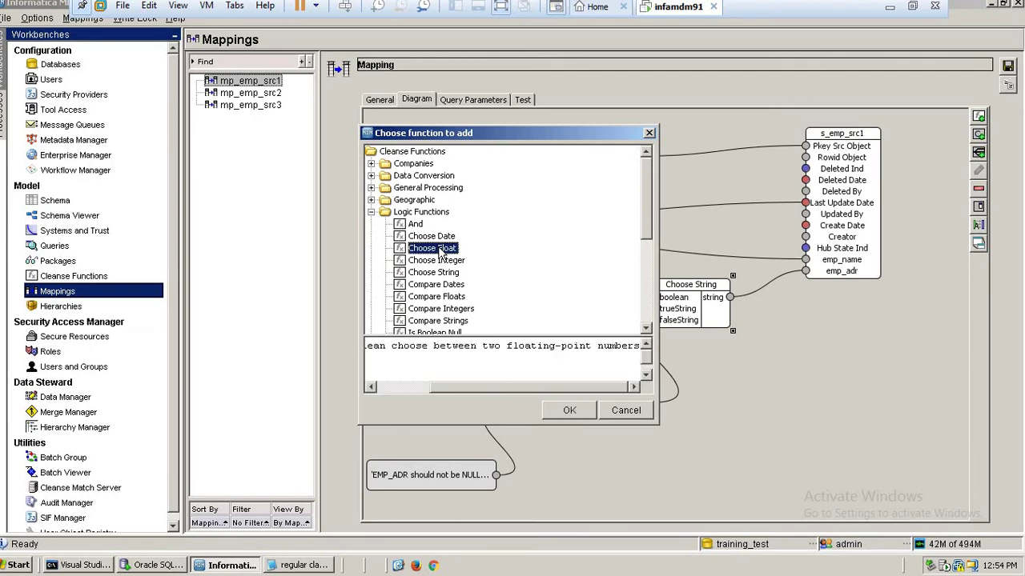
{"action": "left_click", "coordinate": [443, 238]}
{"action": "left_click", "coordinate": [445, 249]}
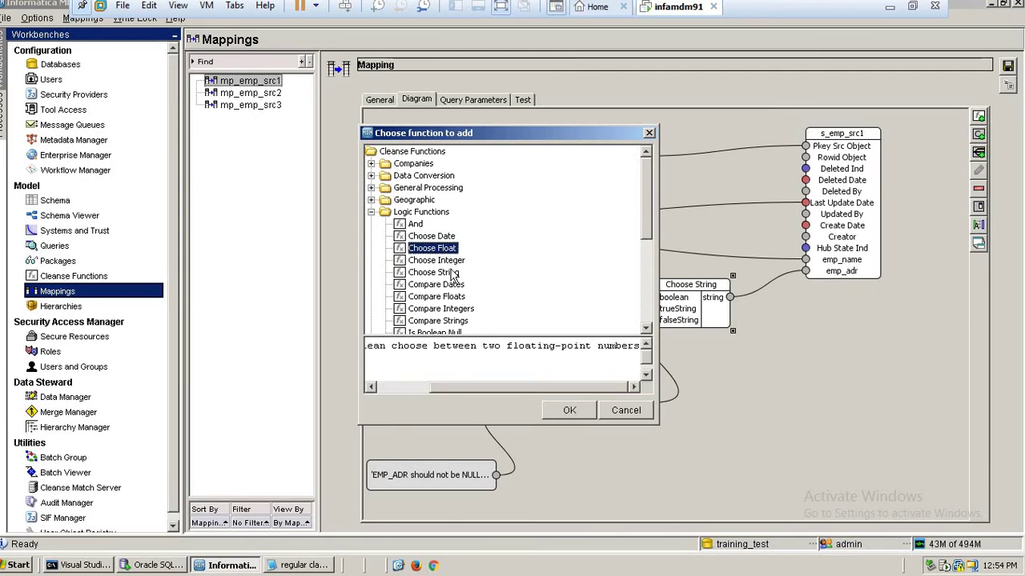
{"action": "left_click", "coordinate": [450, 261]}
{"action": "left_click", "coordinate": [453, 273]}
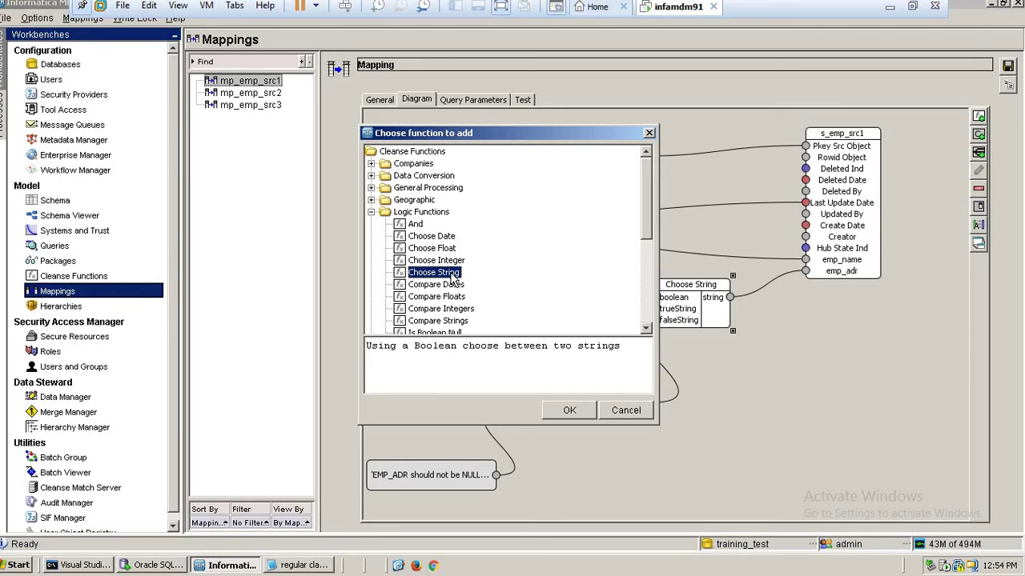
{"action": "left_click", "coordinate": [626, 411]}
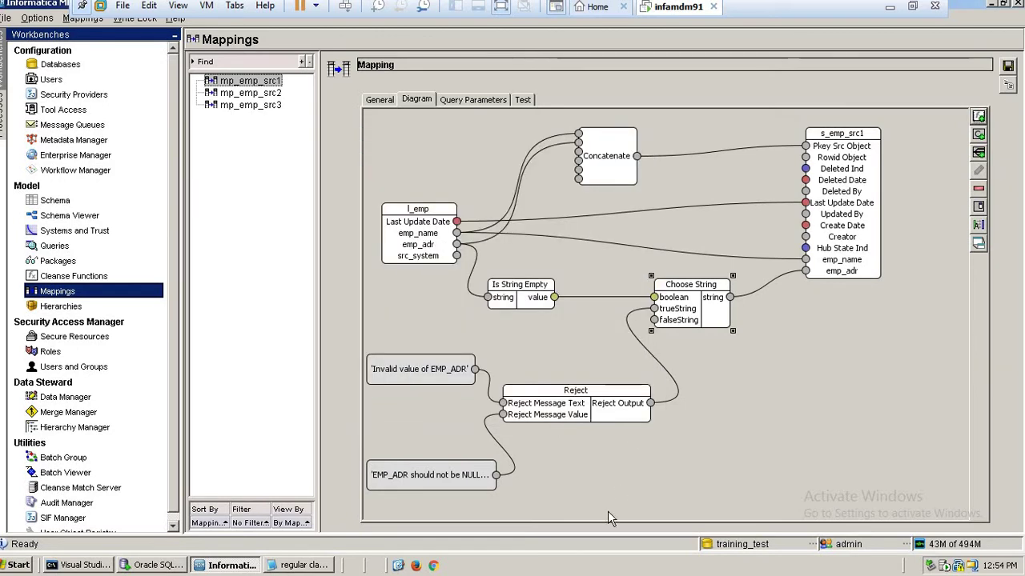
Step: Leave the mapping without saving its changes and refresh the mp_emp_src1 stage job's status in the Batch Viewer
{"action": "left_click", "coordinate": [57, 474]}
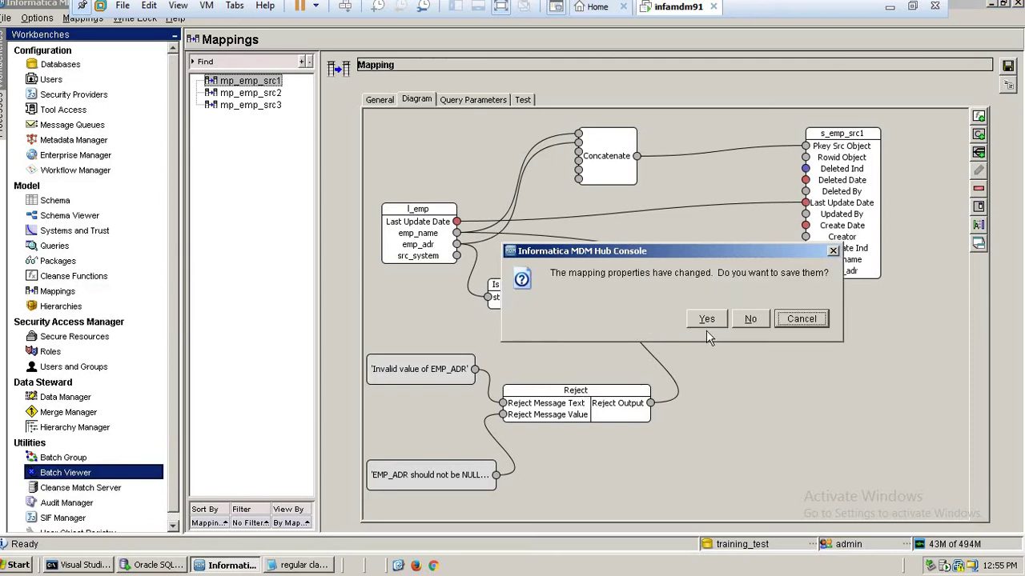
{"action": "left_click", "coordinate": [749, 319]}
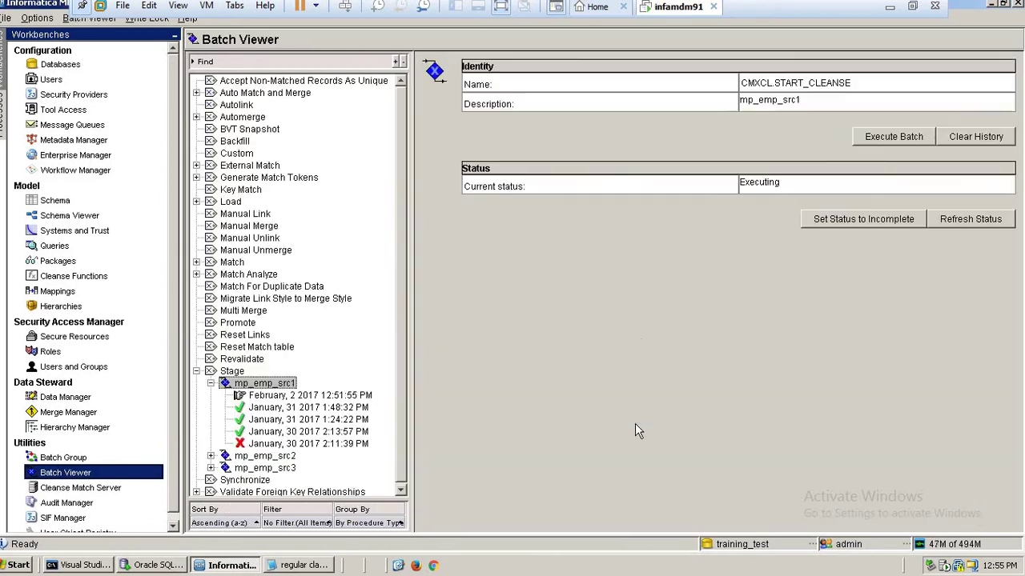
{"action": "left_click", "coordinate": [969, 221]}
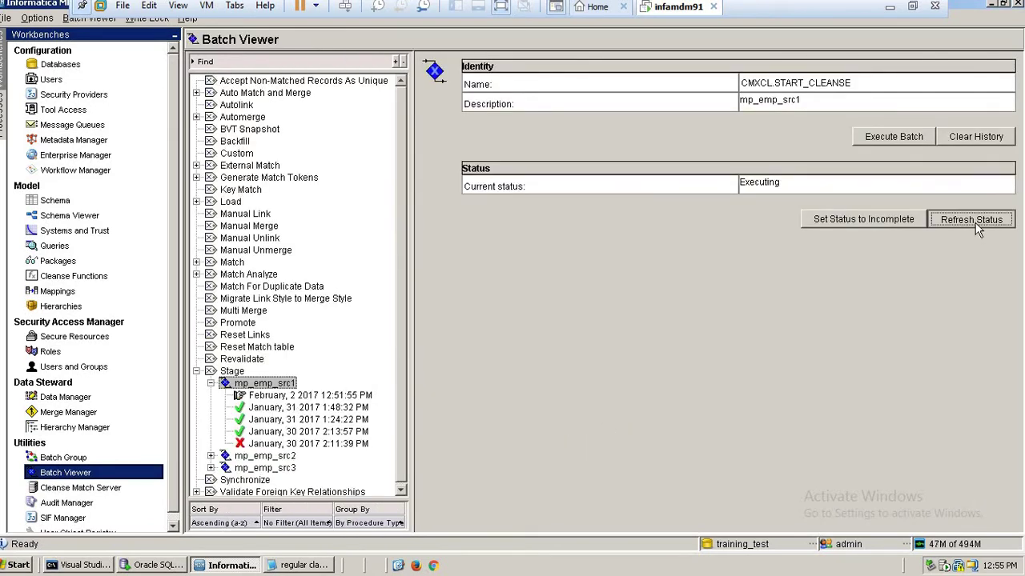
Step: Open the February 2 2017 12:51:55 PM run of mp_emp_src1 and check its total, inserted and rejected record metrics
{"action": "left_click", "coordinate": [334, 396]}
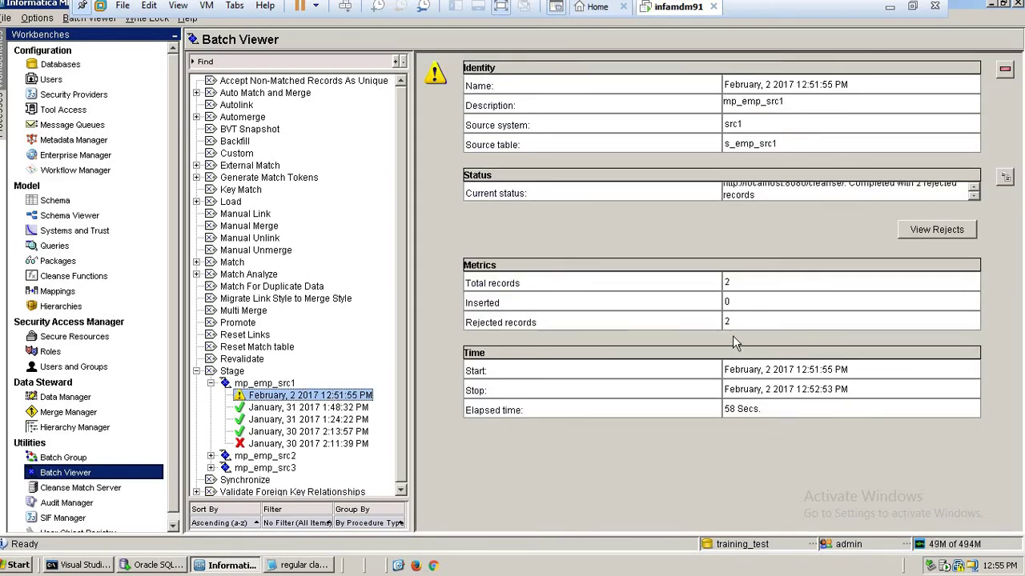
{"action": "left_click", "coordinate": [746, 284]}
{"action": "left_click", "coordinate": [744, 301]}
{"action": "double_click", "coordinate": [728, 301]}
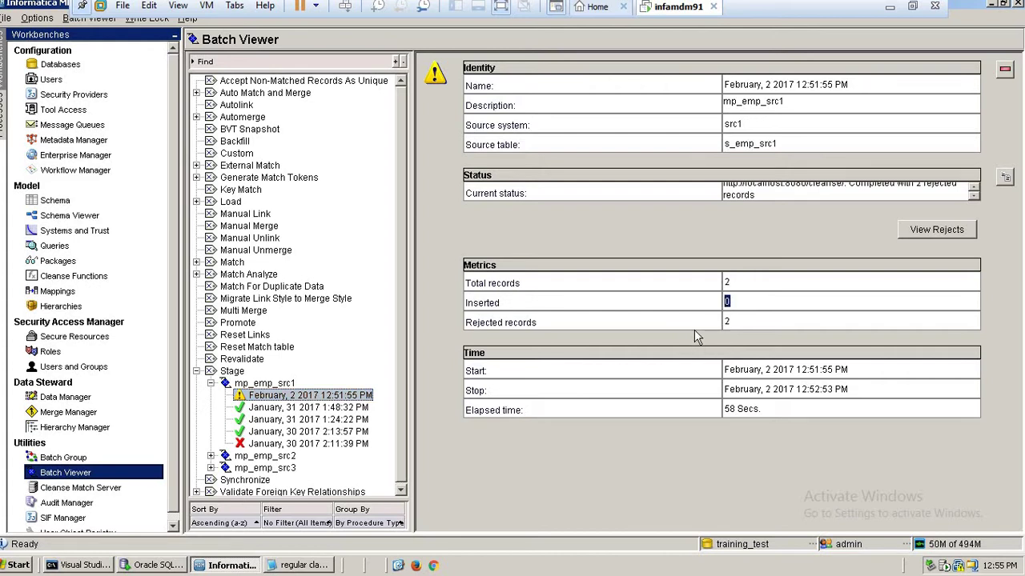
{"action": "left_click", "coordinate": [767, 294]}
{"action": "left_click", "coordinate": [729, 322]}
Step: View the run's rejected records, enlarging the rejects window and widening the ERROR_DESCRIPTION column to fit the full messages
{"action": "left_click", "coordinate": [952, 231]}
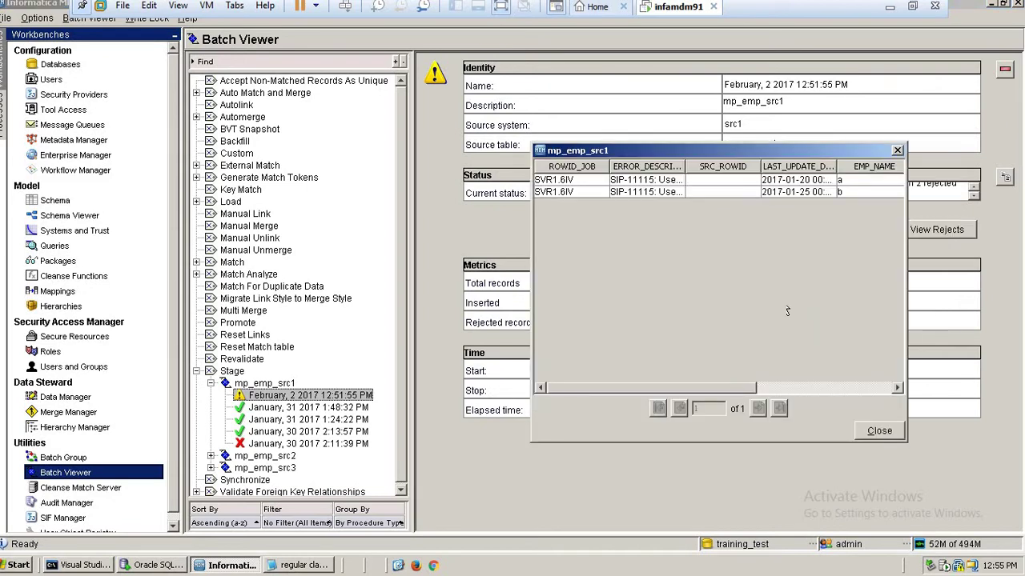
{"action": "mouse_move", "coordinate": [718, 153]}
{"action": "left_mouse_down"}
{"action": "mouse_move", "coordinate": [616, 129]}
{"action": "mouse_move", "coordinate": [640, 142]}
{"action": "mouse_move", "coordinate": [719, 139]}
{"action": "left_mouse_up"}
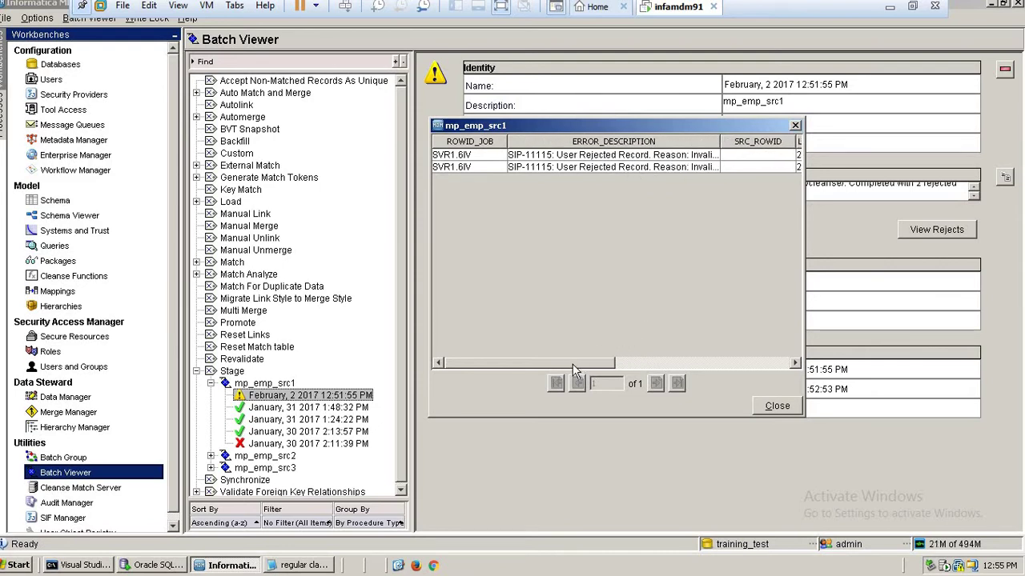
{"action": "left_click_drag", "start_coordinate": [573, 368], "coordinate": [601, 365]}
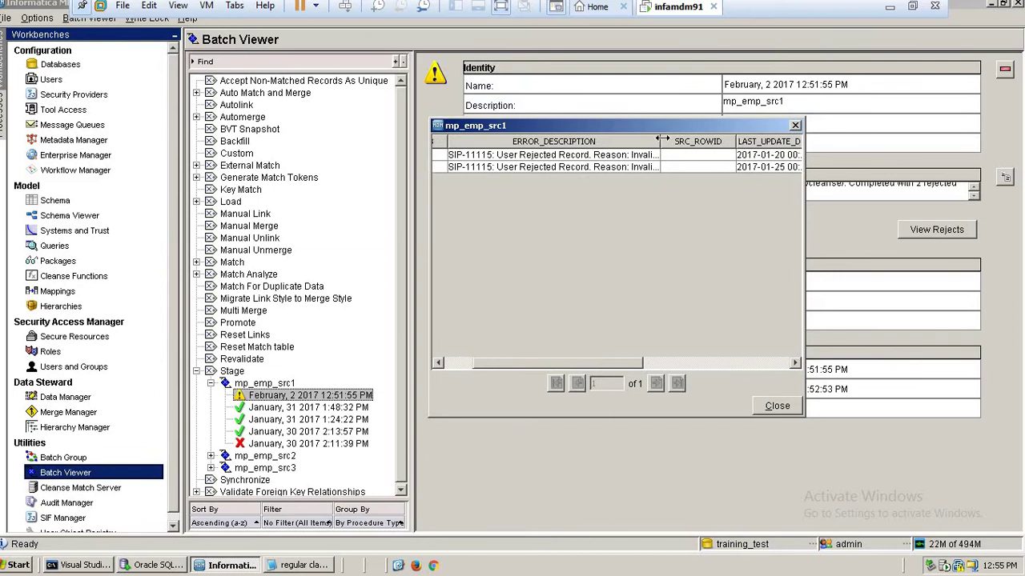
{"action": "left_click_drag", "start_coordinate": [662, 138], "coordinate": [663, 138]}
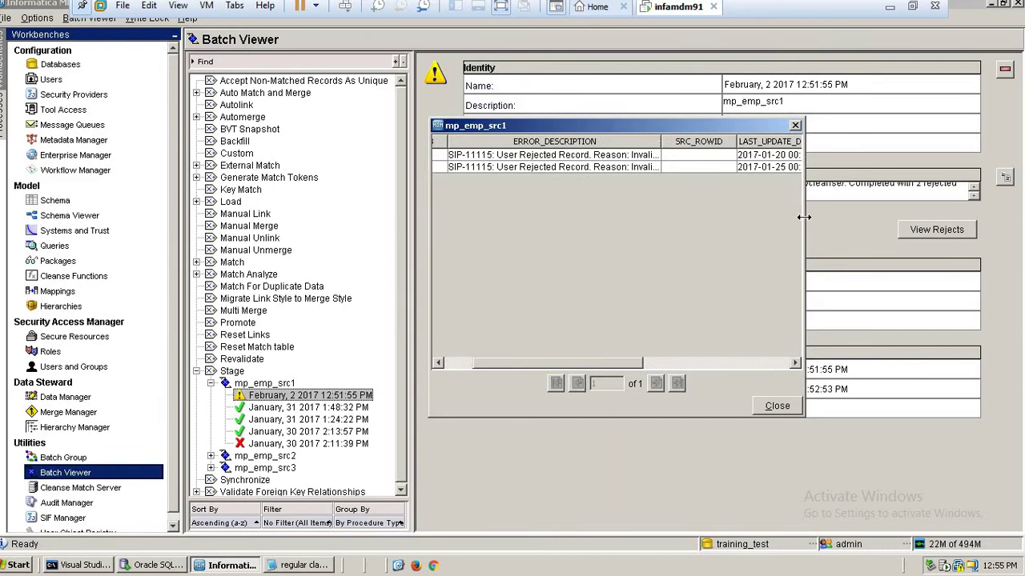
{"action": "left_click_drag", "start_coordinate": [804, 217], "coordinate": [945, 217]}
{"action": "left_click_drag", "start_coordinate": [723, 132], "coordinate": [473, 123]}
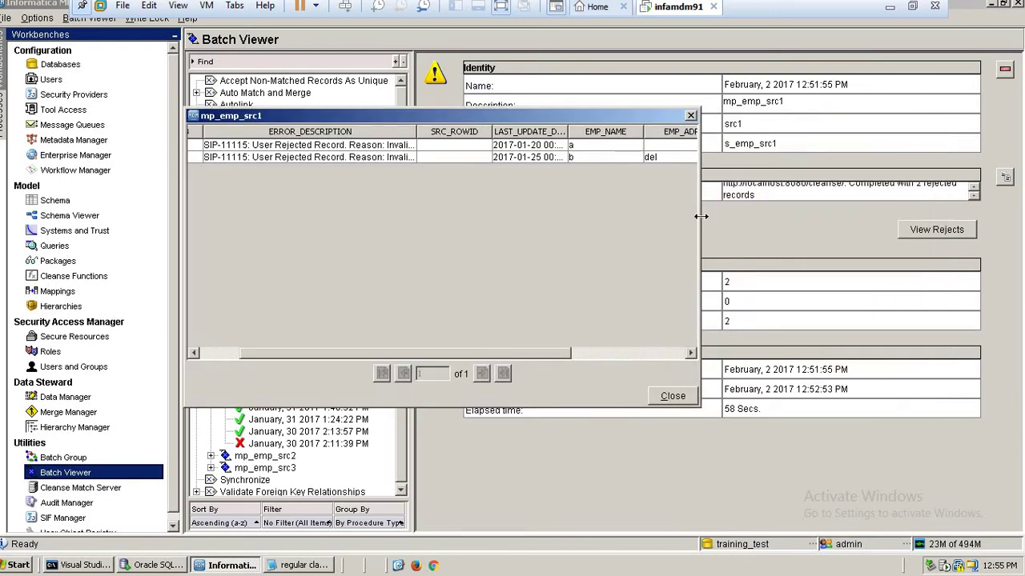
{"action": "left_click_drag", "start_coordinate": [701, 216], "coordinate": [888, 216]}
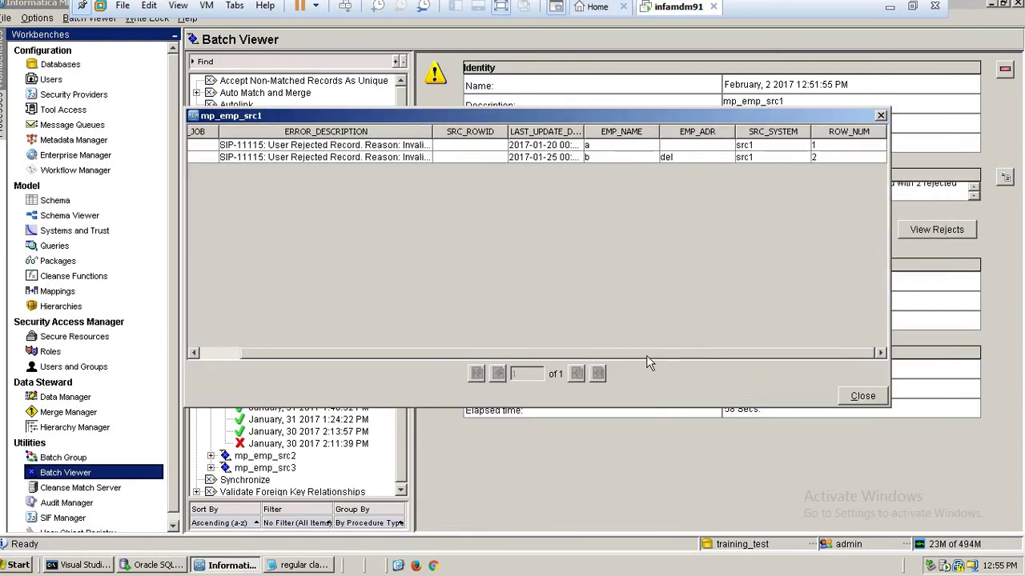
{"action": "left_click_drag", "start_coordinate": [433, 132], "coordinate": [766, 146]}
Step: Read the full ERROR_DESCRIPTION text of both rejected records
{"action": "left_click", "coordinate": [503, 149]}
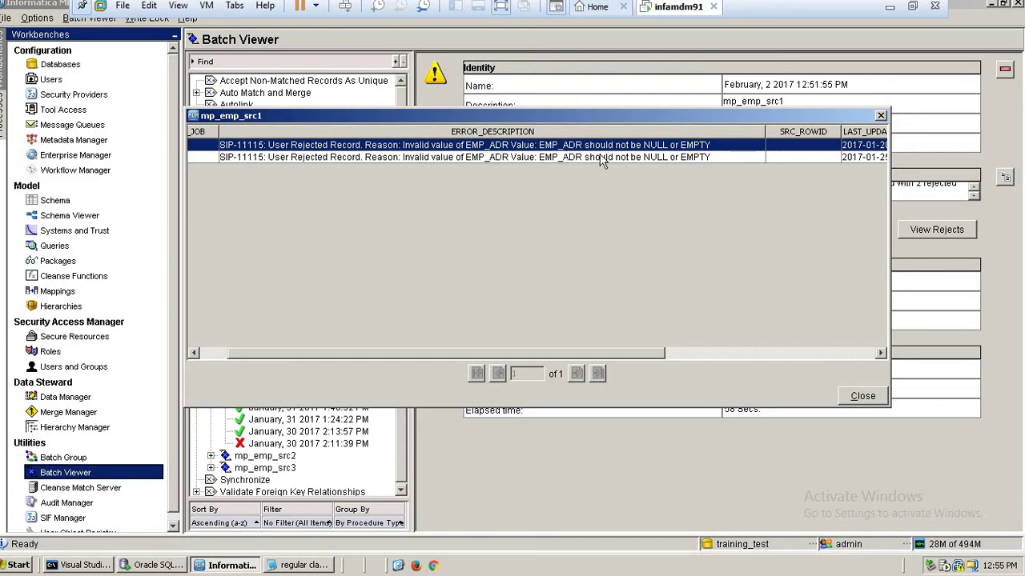
{"action": "left_click", "coordinate": [672, 157]}
{"action": "key", "text": "Up"}
{"action": "left_click", "coordinate": [673, 159]}
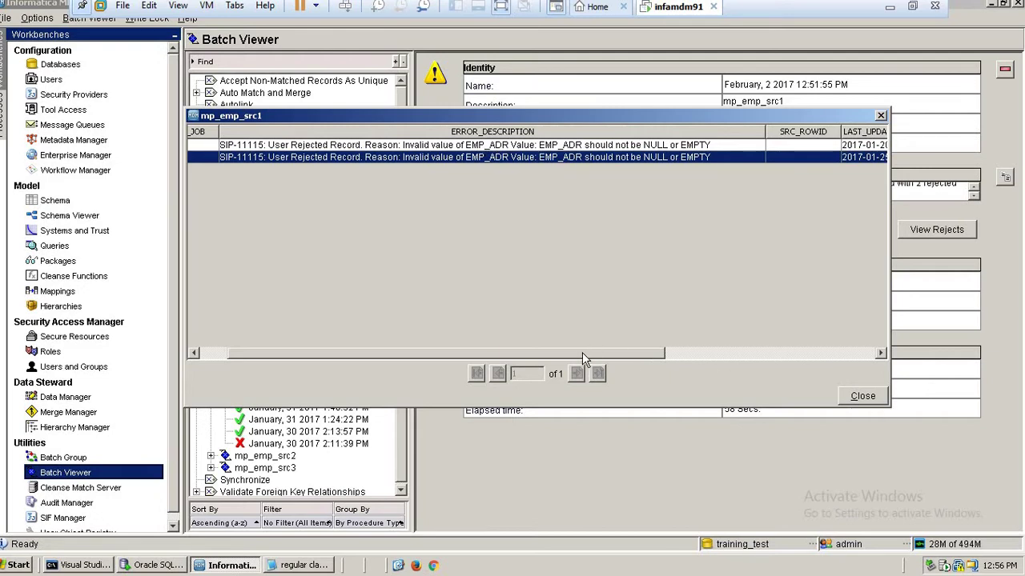
Step: Compare the EMP_ADR values of the two rejected records, then close the rejects window
{"action": "left_click_drag", "start_coordinate": [582, 353], "coordinate": [818, 354]}
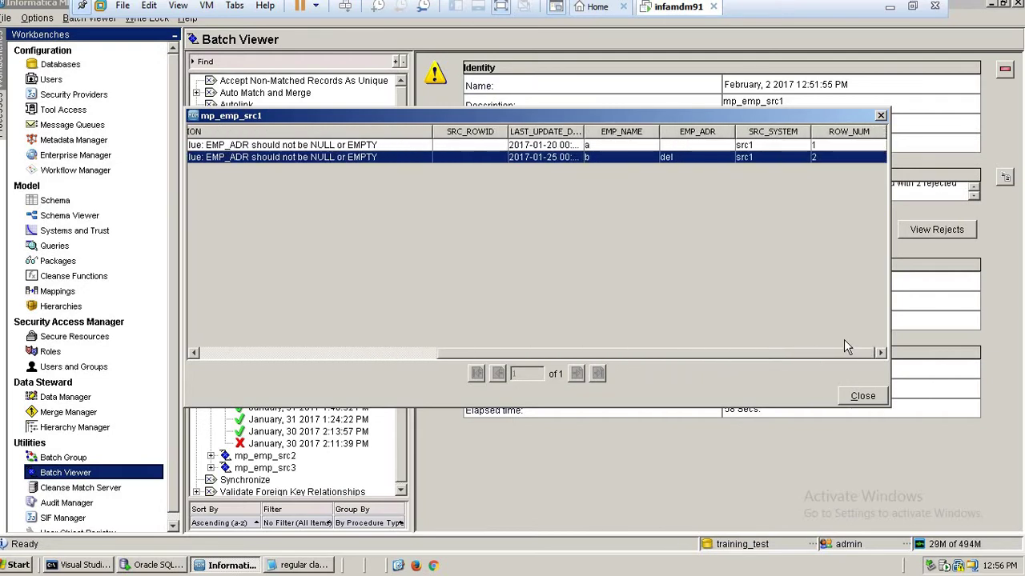
{"action": "left_click", "coordinate": [682, 145]}
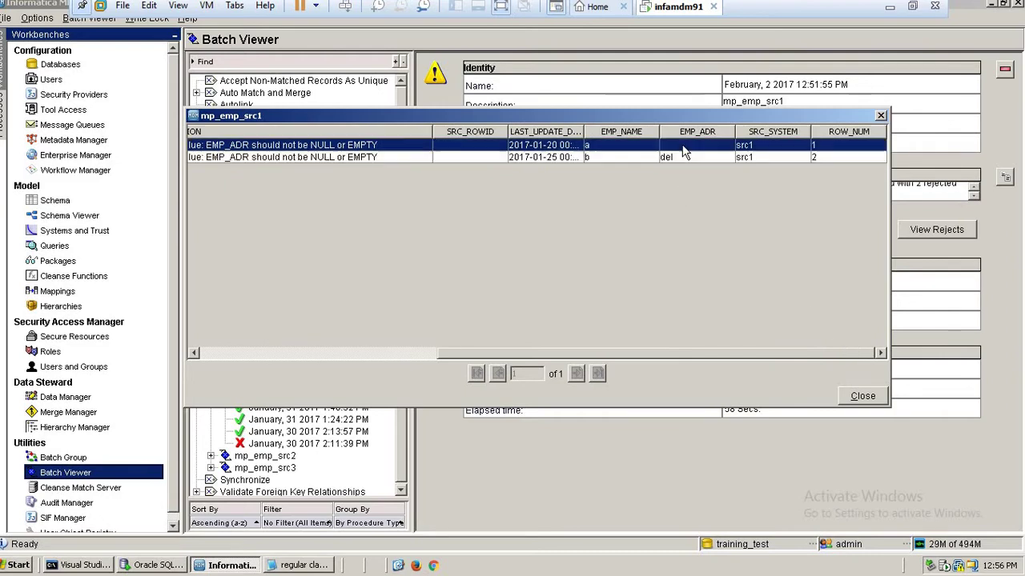
{"action": "left_click", "coordinate": [683, 159]}
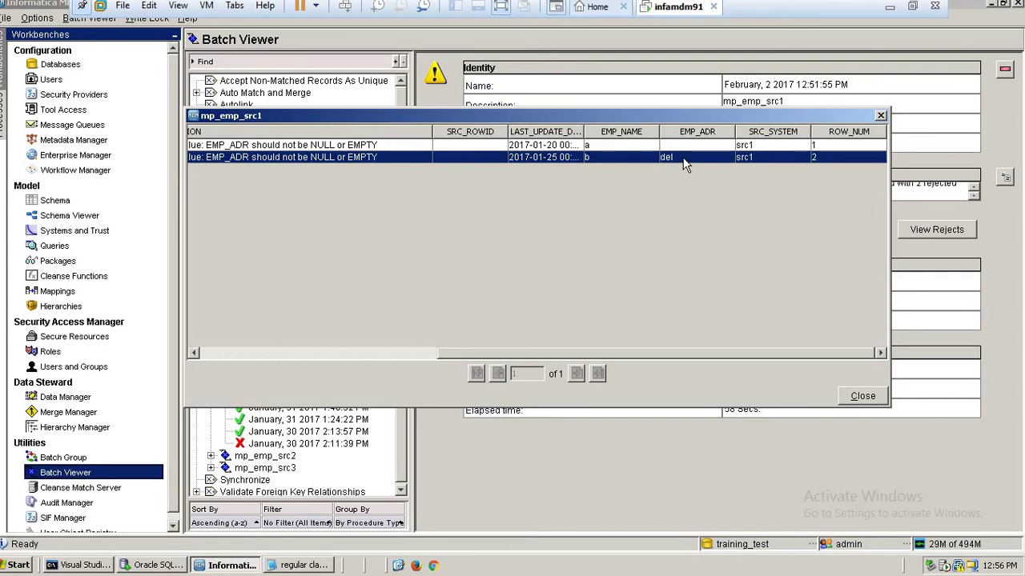
{"action": "left_click", "coordinate": [686, 149]}
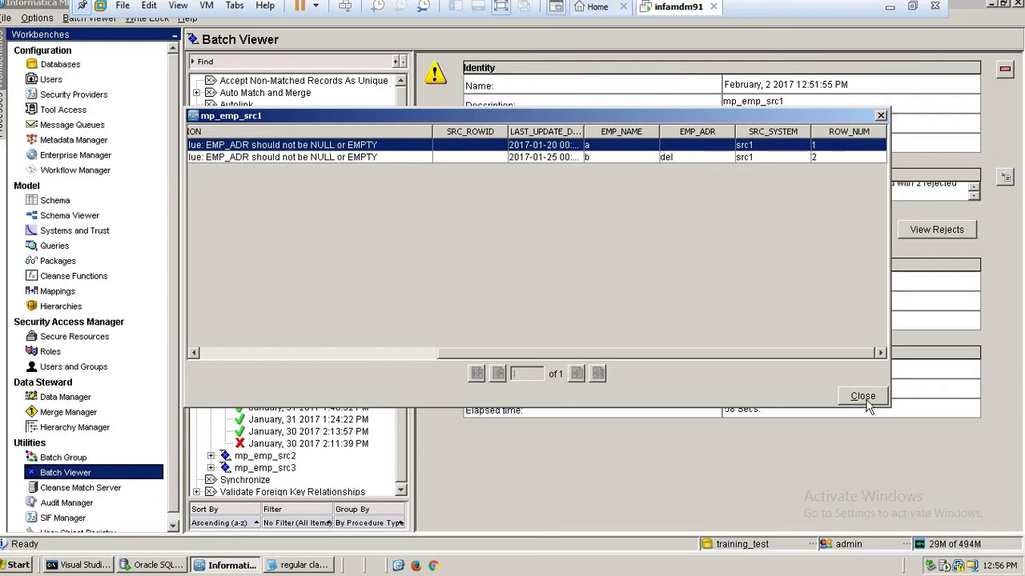
{"action": "left_click", "coordinate": [671, 157]}
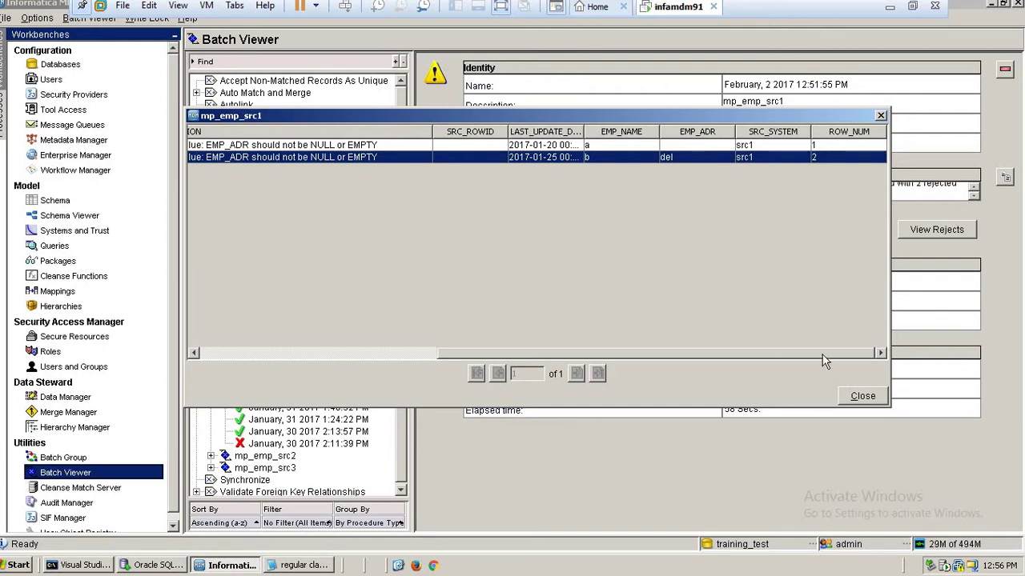
{"action": "left_click", "coordinate": [863, 399]}
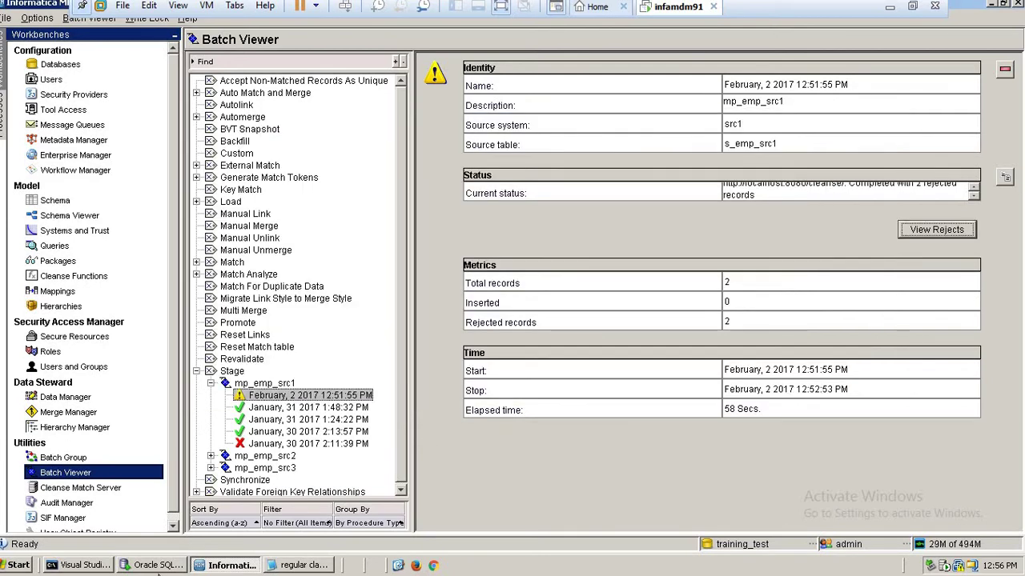
Step: Switch to Oracle SQL Developer and view the data of the C_S_EMP_SRC1 staging table
{"action": "left_click", "coordinate": [153, 566]}
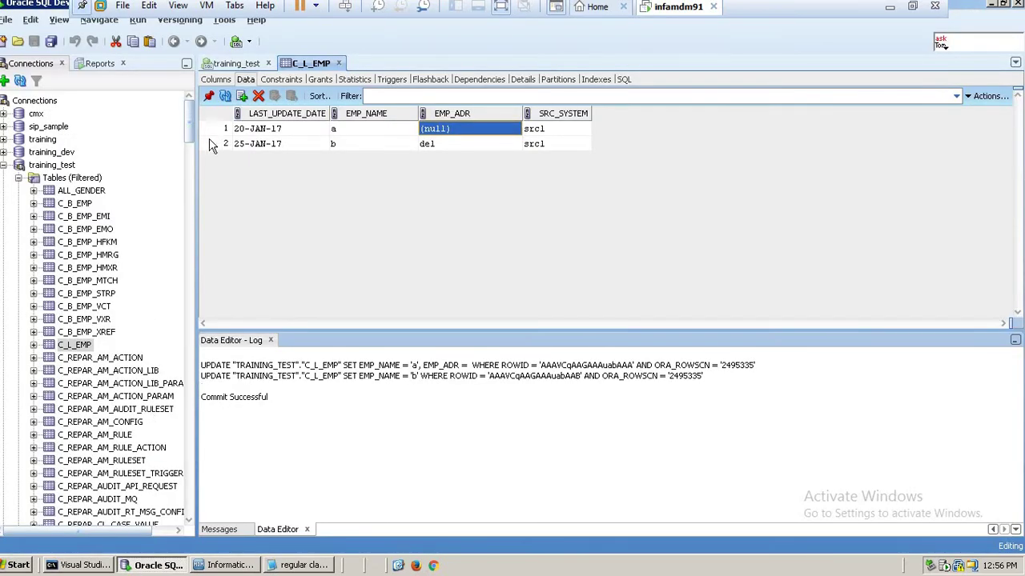
{"action": "left_click_drag", "start_coordinate": [191, 132], "coordinate": [199, 474]}
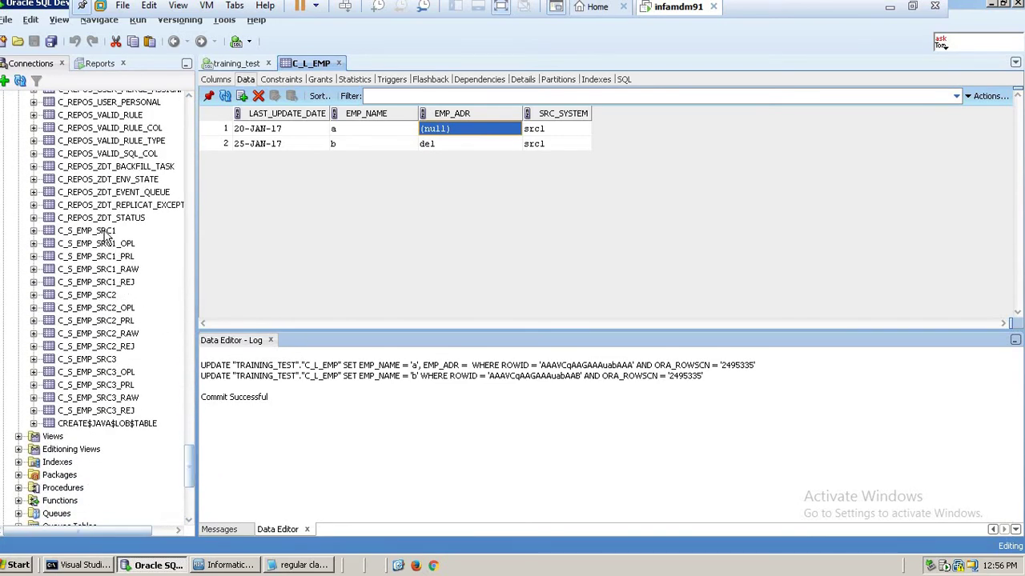
{"action": "left_click", "coordinate": [104, 234]}
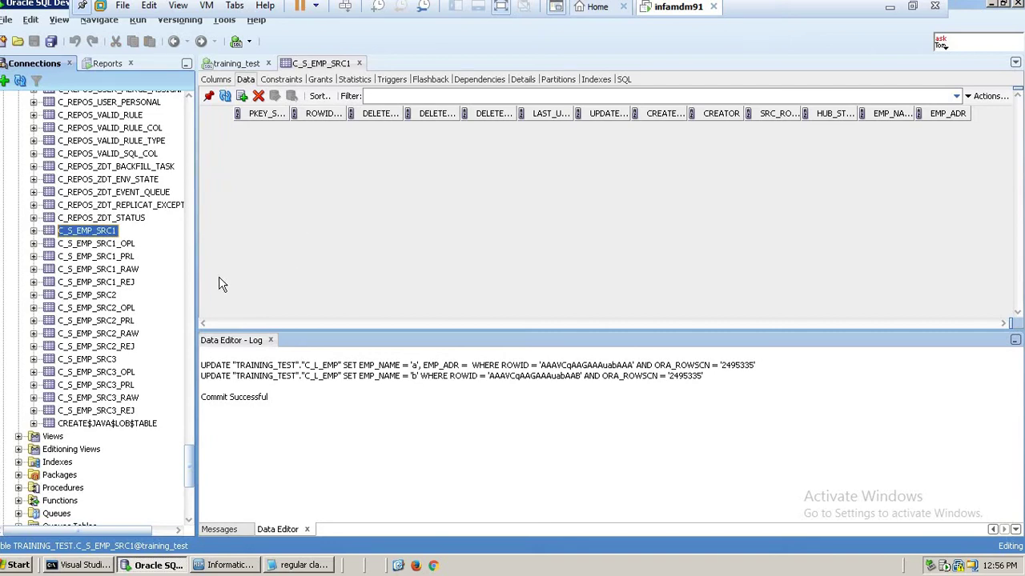
Step: View the data of the C_S_EMP_SRC1_REJ table and check the ROWID_JOB values of the user-rejected rows
{"action": "left_click", "coordinate": [104, 282]}
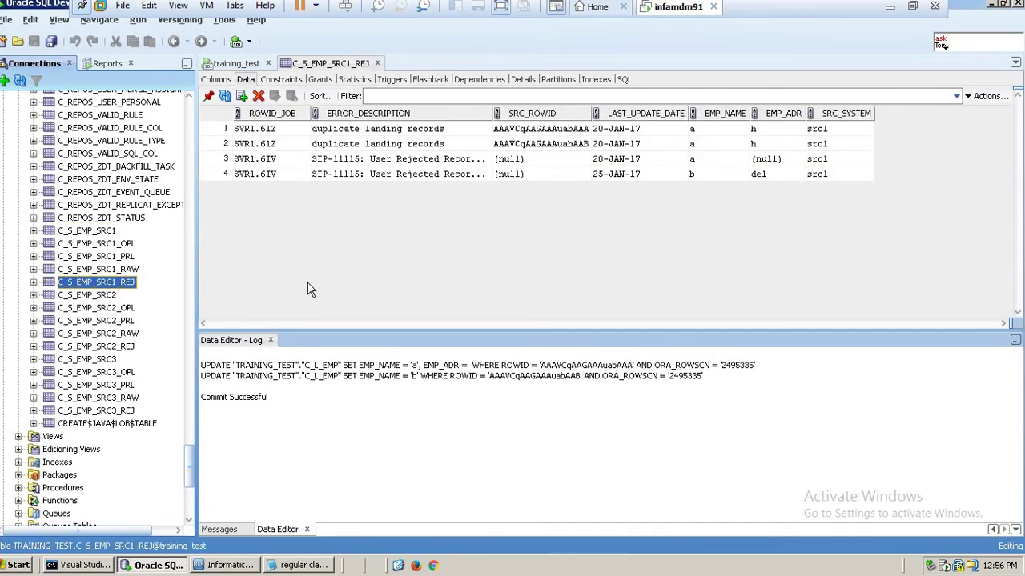
{"action": "left_click", "coordinate": [426, 165]}
{"action": "left_click", "coordinate": [421, 175]}
{"action": "left_click", "coordinate": [264, 161]}
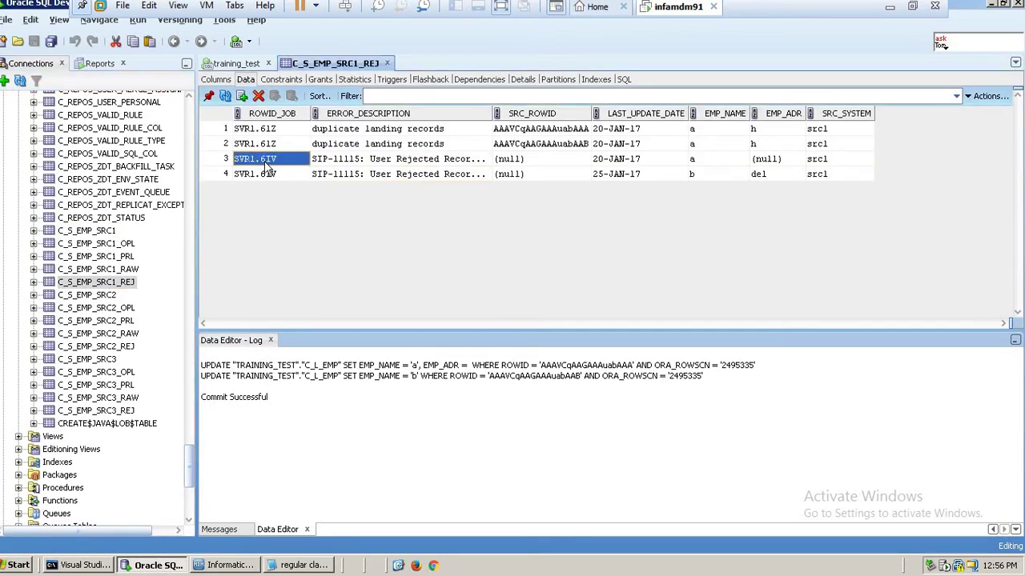
{"action": "left_click", "coordinate": [266, 175]}
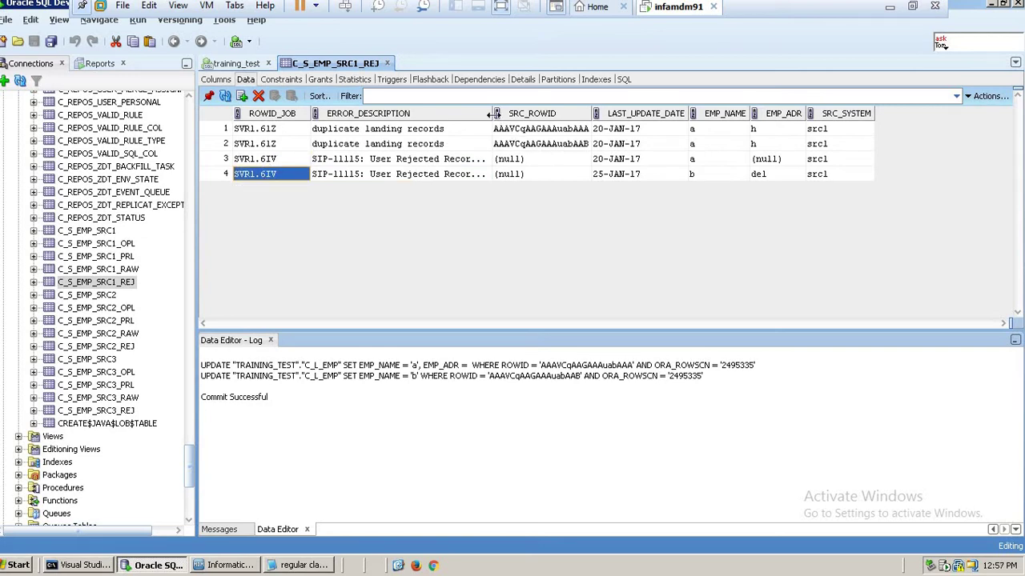
Step: Widen the ERROR_DESCRIPTION column of C_S_EMP_SRC1_REJ and read the full reject messages in rows 3 and 4
{"action": "left_click_drag", "start_coordinate": [491, 113], "coordinate": [900, 113]}
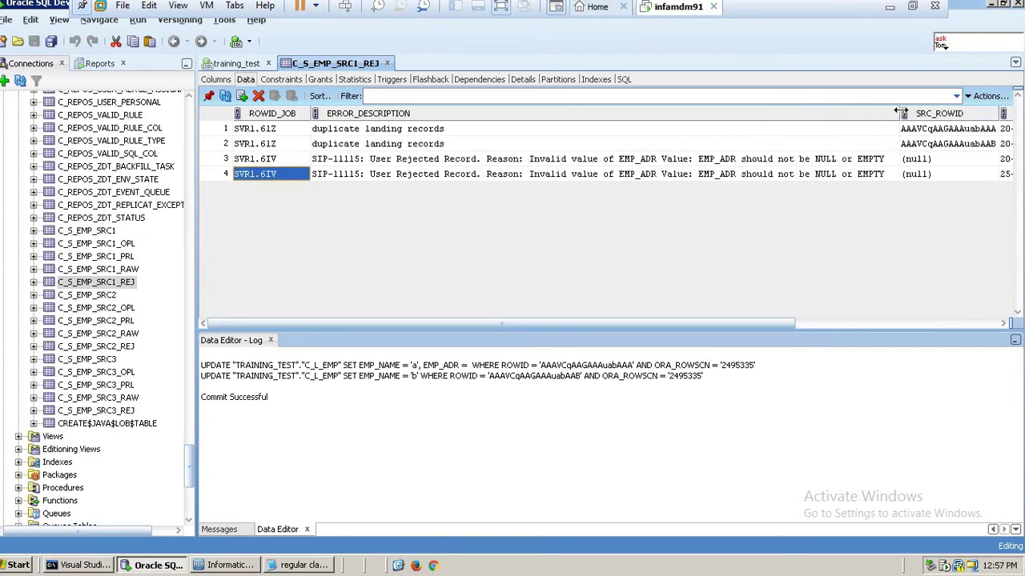
{"action": "left_click", "coordinate": [725, 174]}
{"action": "left_click", "coordinate": [723, 160]}
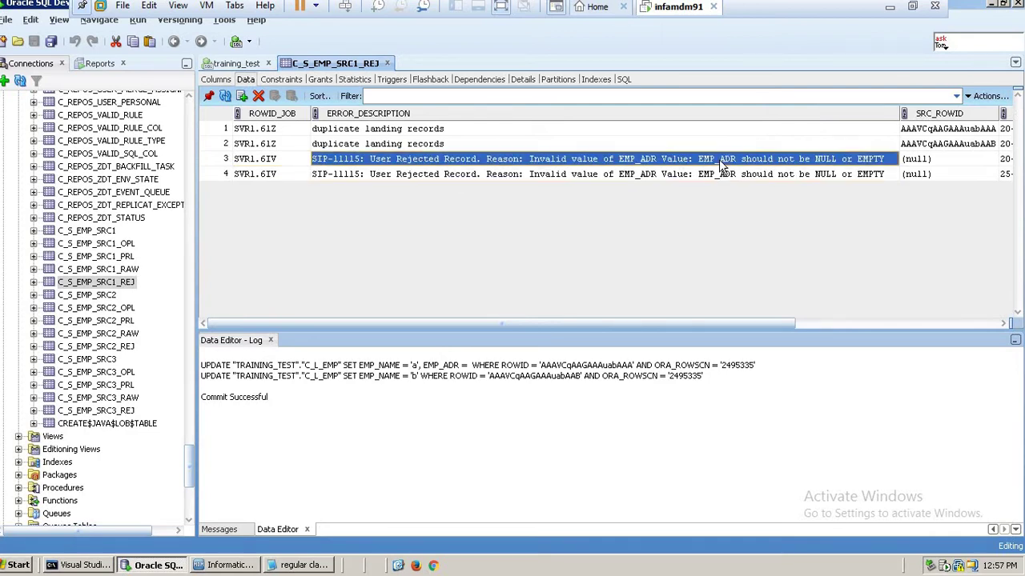
{"action": "left_click", "coordinate": [712, 176]}
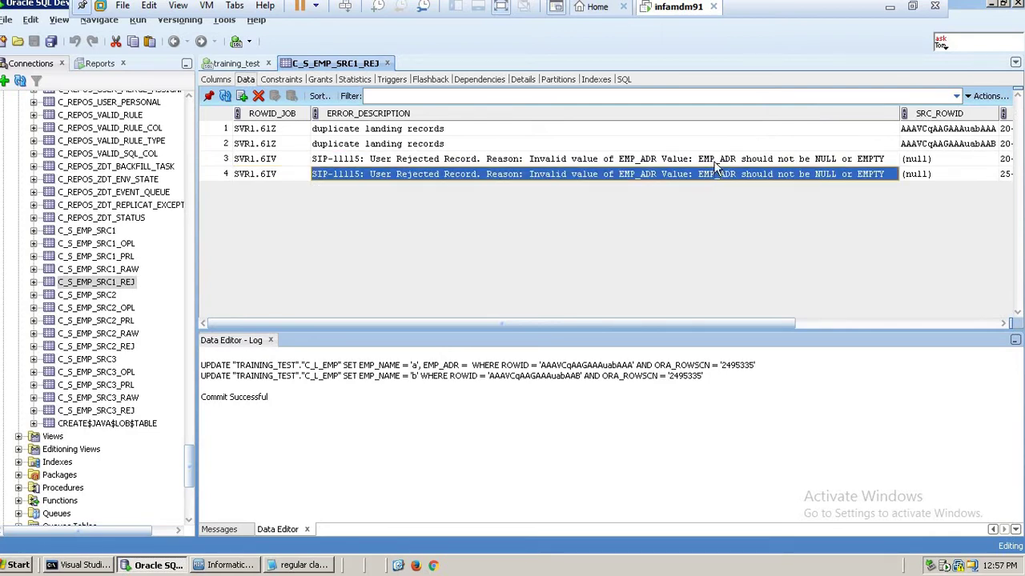
{"action": "left_click", "coordinate": [712, 160]}
{"action": "left_click", "coordinate": [708, 175]}
{"action": "left_click", "coordinate": [702, 160]}
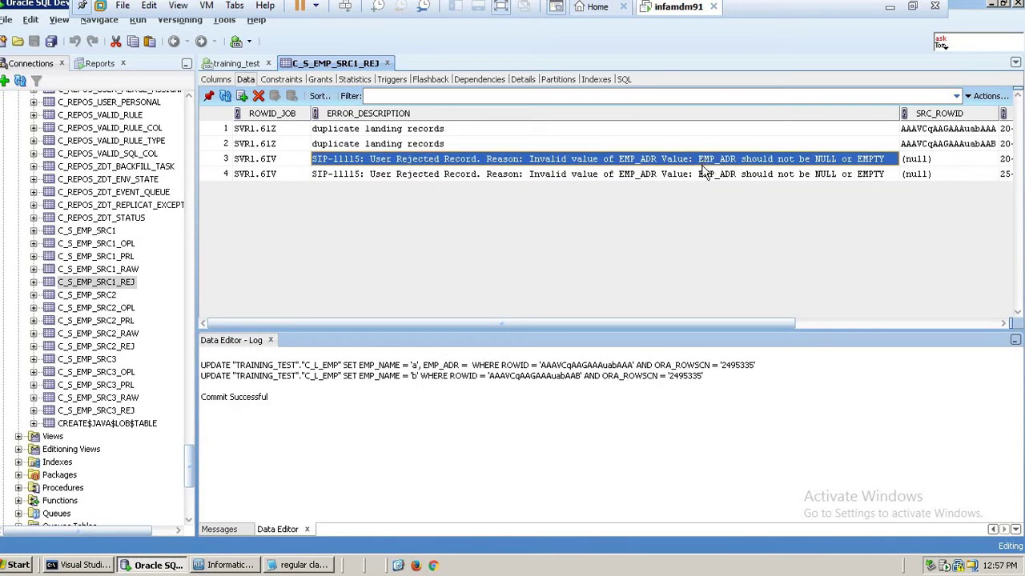
{"action": "left_click", "coordinate": [703, 175]}
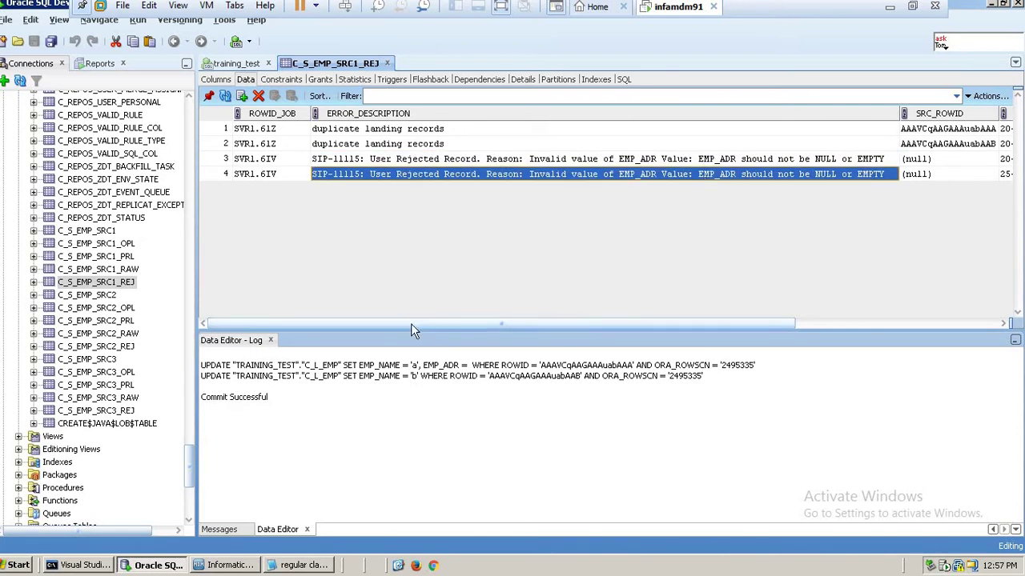
Step: Check the EMP_NAME and EMP_ADR values of row 4 in C_S_EMP_SRC1_REJ, then return to its ROWID_JOB
{"action": "left_click_drag", "start_coordinate": [398, 323], "coordinate": [597, 330]}
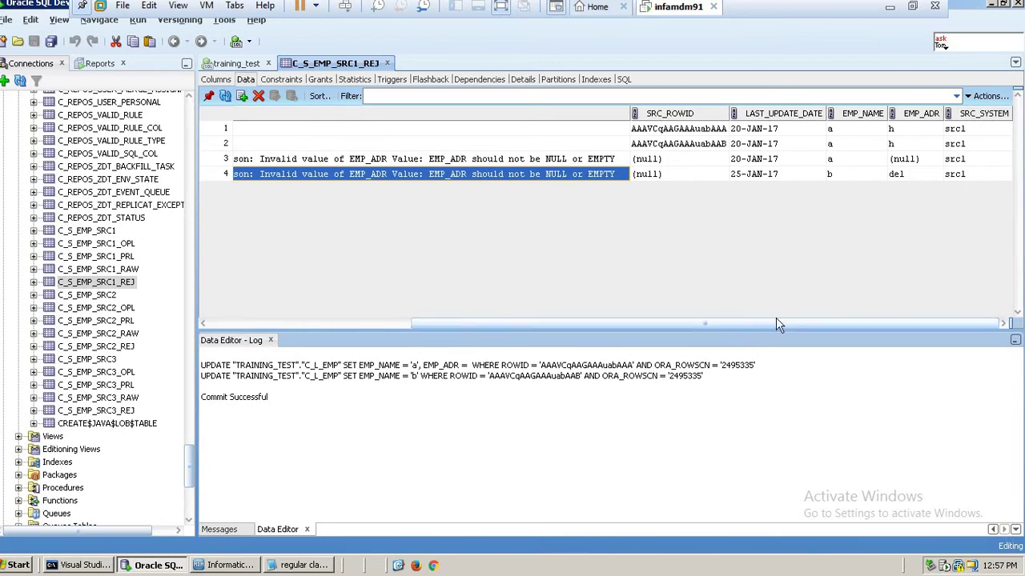
{"action": "left_click", "coordinate": [903, 176]}
{"action": "left_click", "coordinate": [853, 180]}
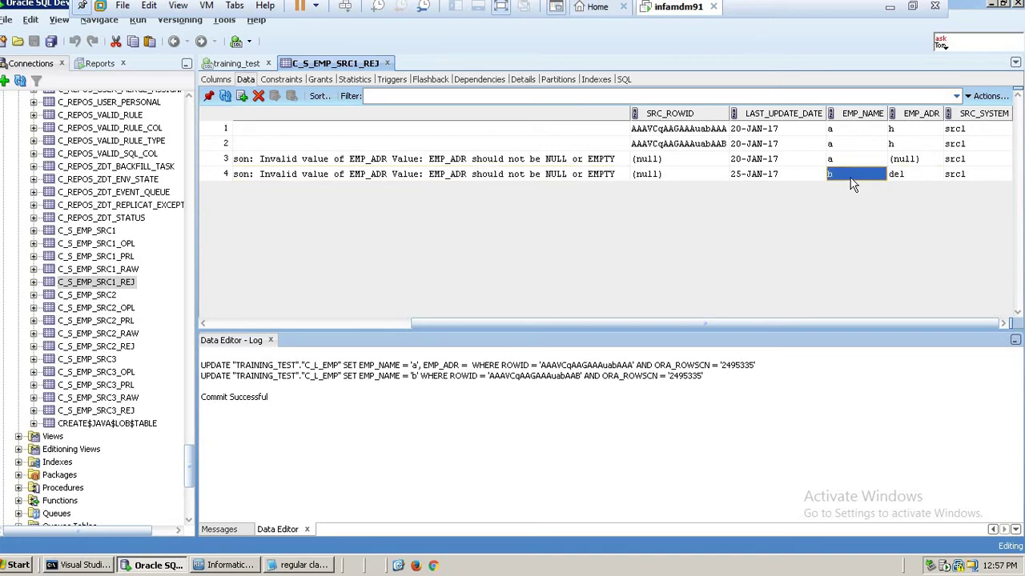
{"action": "left_click", "coordinate": [900, 179]}
{"action": "left_click", "coordinate": [862, 179]}
{"action": "key", "text": "Left"}
{"action": "key", "text": "Left"}
{"action": "key", "text": "Left"}
{"action": "key", "text": "Left"}
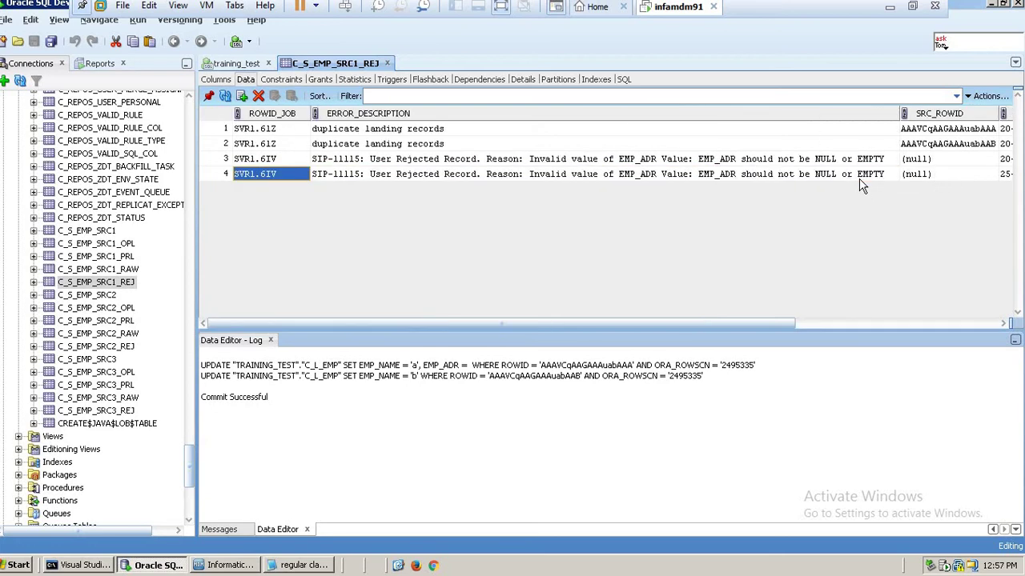
Step: Walk through row 4's columns to SRC_SYSTEM and compare its EMP_ADR value with that of row 3
{"action": "key", "text": "Right"}
{"action": "key", "text": "Right"}
{"action": "key", "text": "Right"}
{"action": "key", "text": "Right"}
{"action": "key", "text": "Right"}
{"action": "key", "text": "Right"}
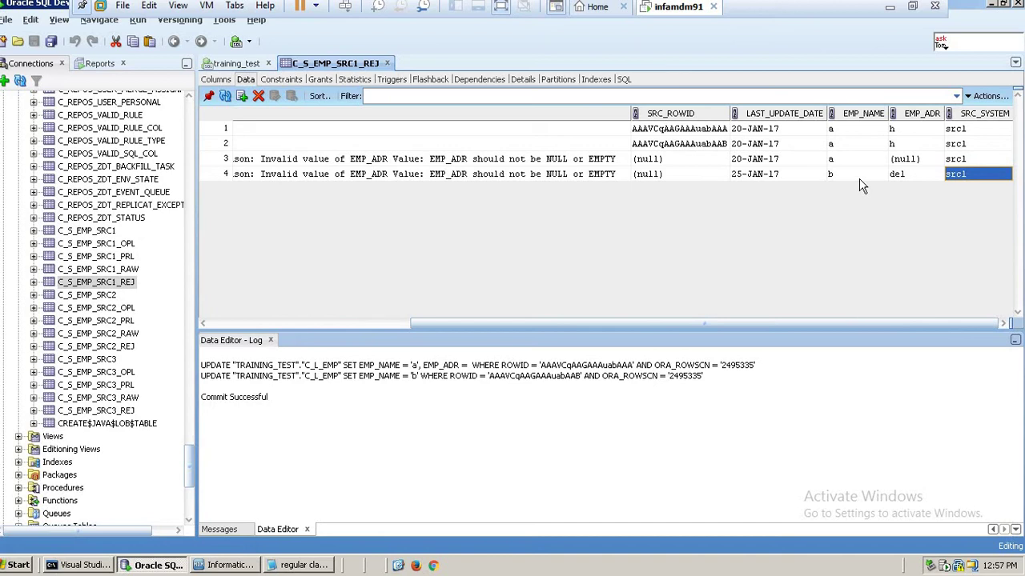
{"action": "left_click", "coordinate": [891, 178]}
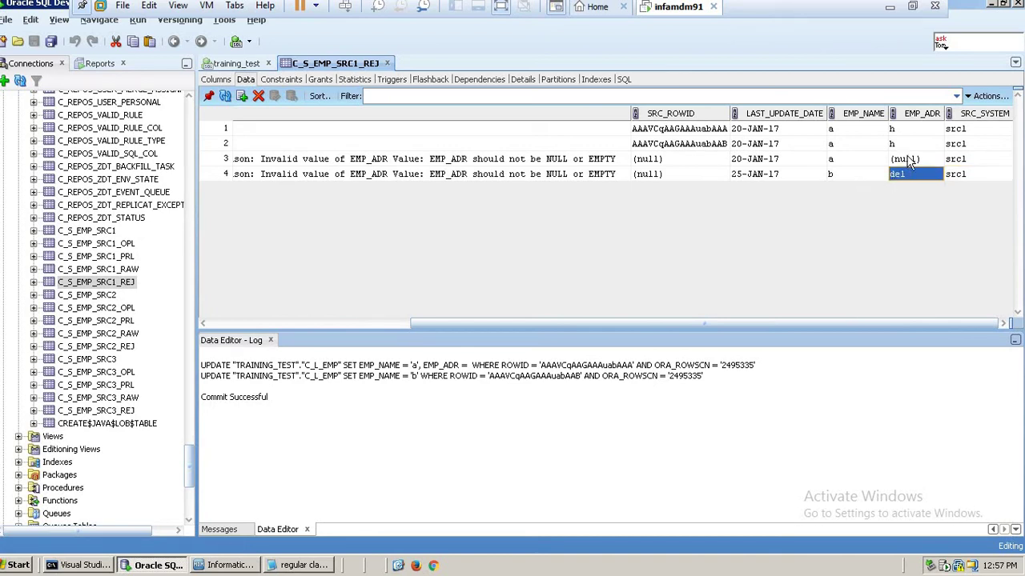
{"action": "left_click", "coordinate": [908, 161]}
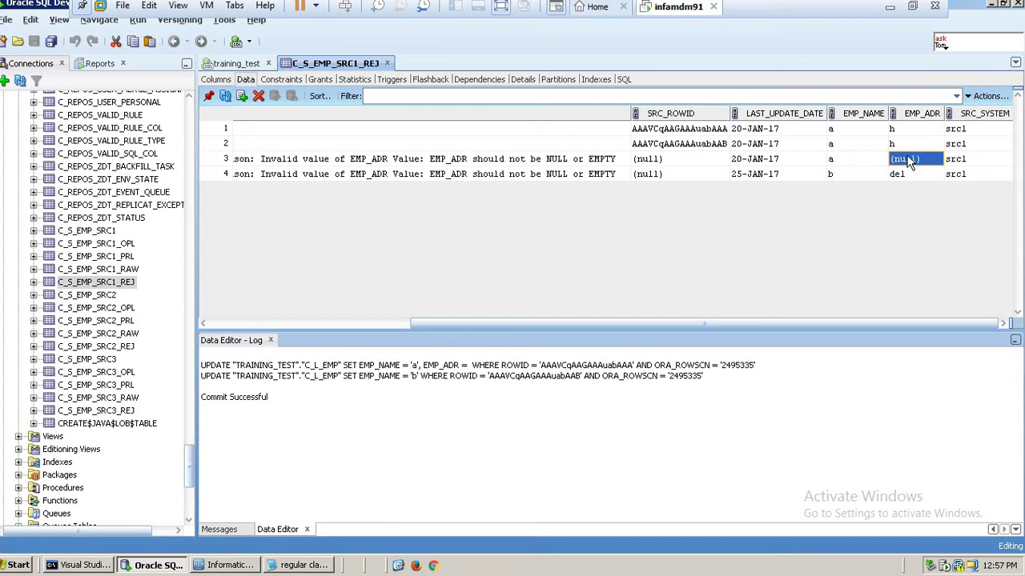
Step: Check row 3's ROWID_JOB and ERROR_DESCRIPTION, then review the EMP_ADR value of row 4 again
{"action": "key", "text": "Left"}
{"action": "key", "text": "Left"}
{"action": "key", "text": "Left"}
{"action": "key", "text": "Left"}
{"action": "key", "text": "Left"}
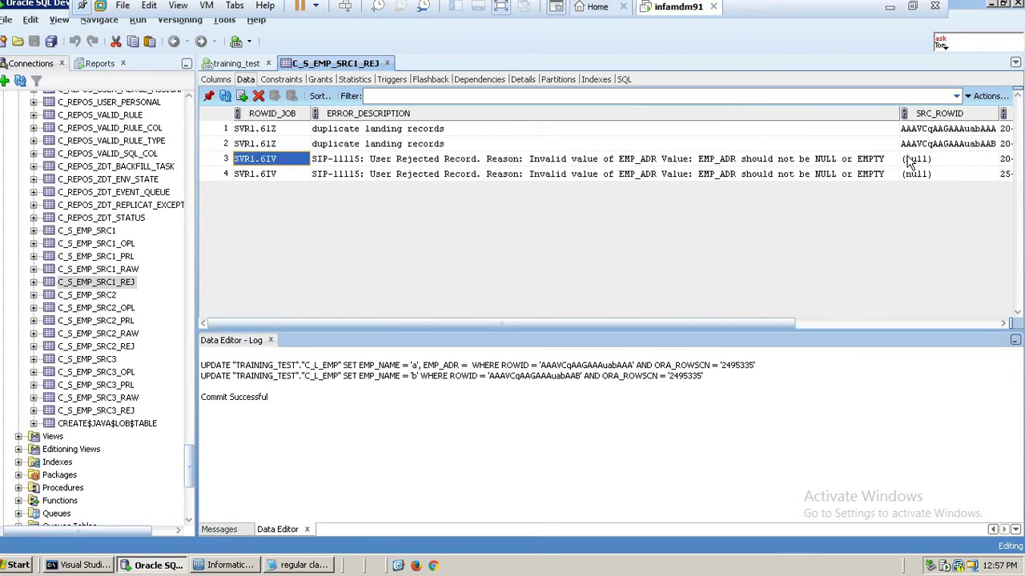
{"action": "key", "text": "Right"}
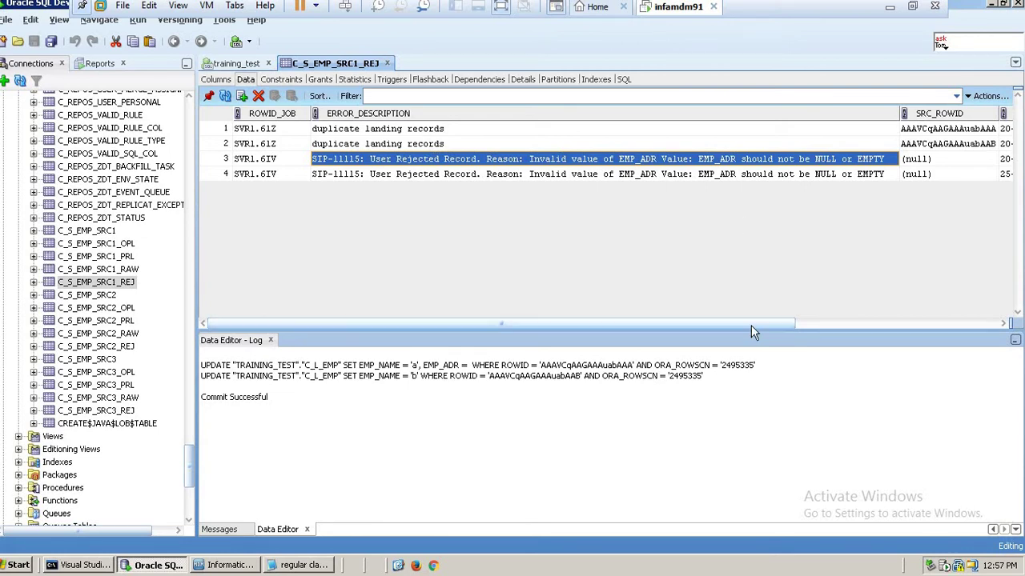
{"action": "left_click_drag", "start_coordinate": [751, 325], "coordinate": [967, 325]}
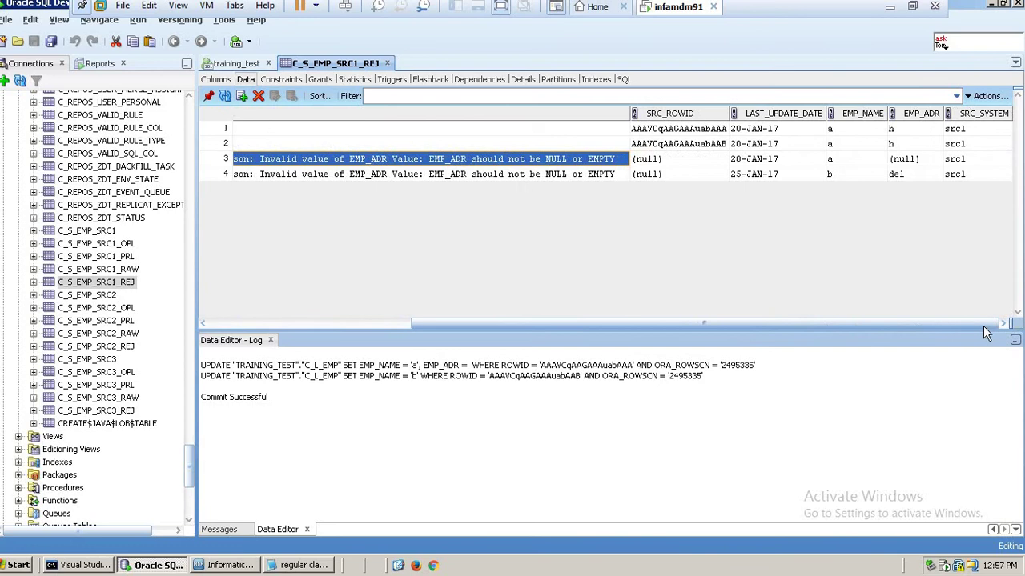
{"action": "left_click", "coordinate": [906, 175]}
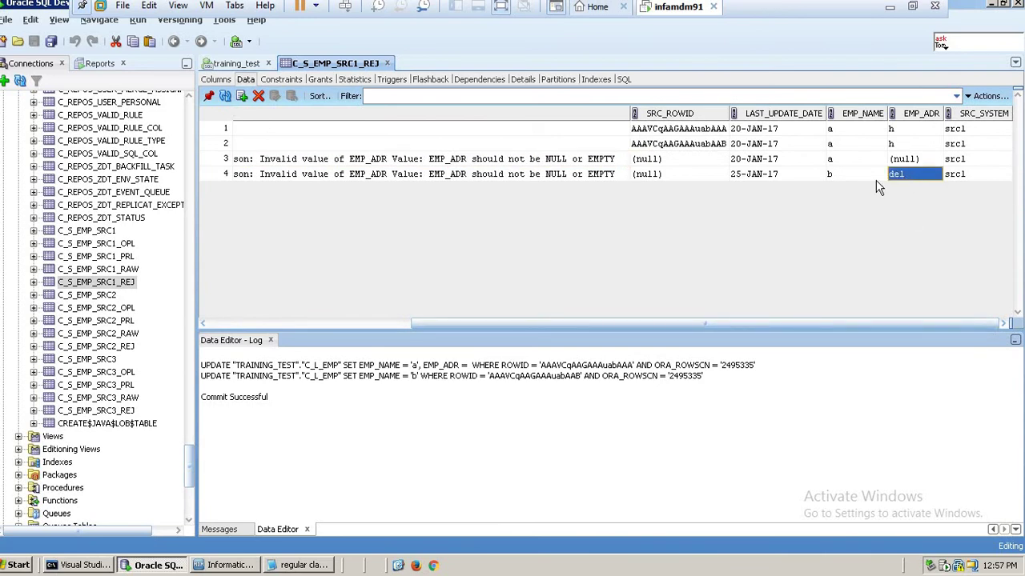
Step: Switch to the Informatica MDM Hub Console, view the rejects of the February 2 mp_emp_src1 stage job, and close the rejects window
{"action": "left_click", "coordinate": [230, 565]}
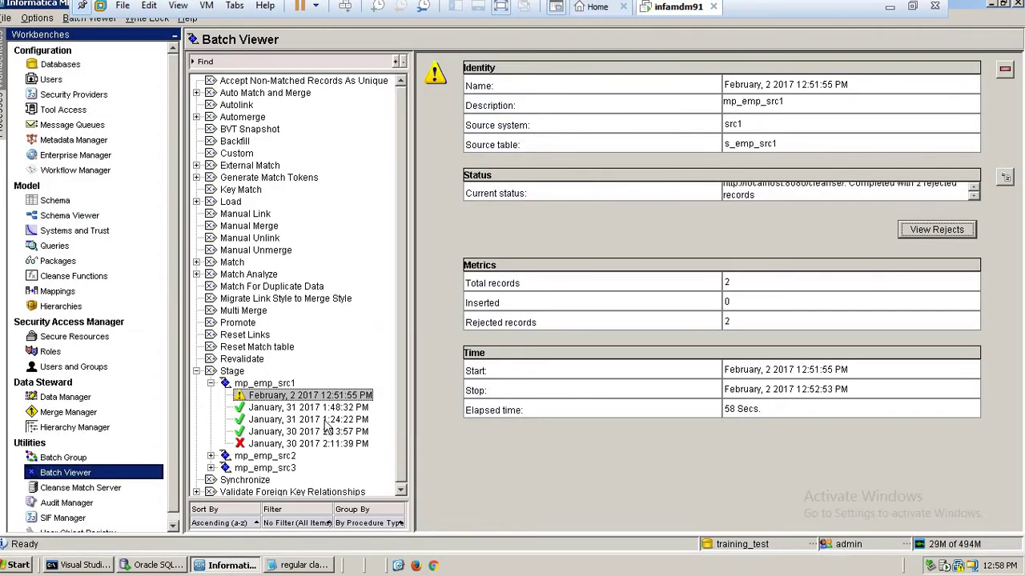
{"action": "left_click", "coordinate": [941, 235]}
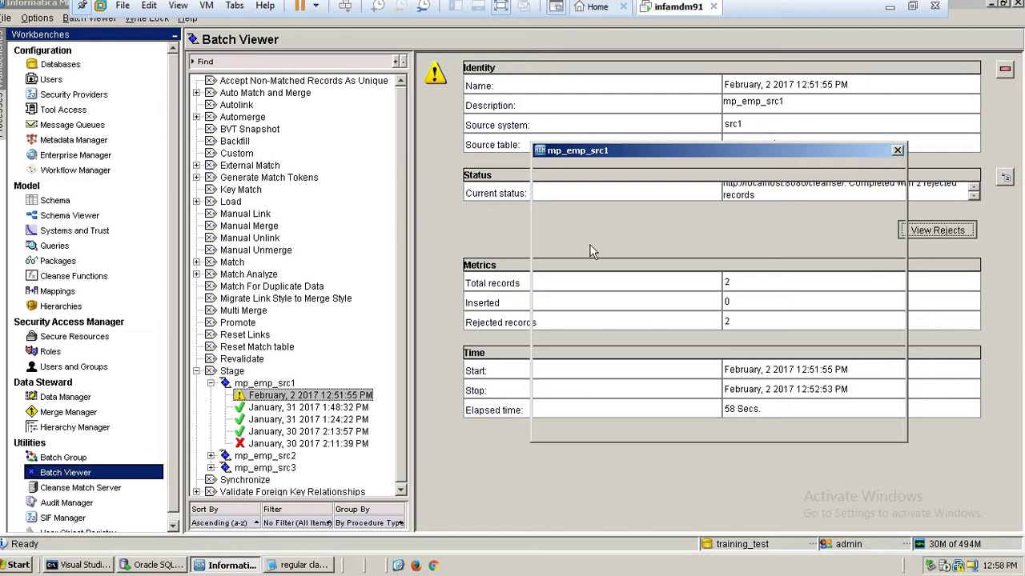
{"action": "left_click", "coordinate": [897, 151]}
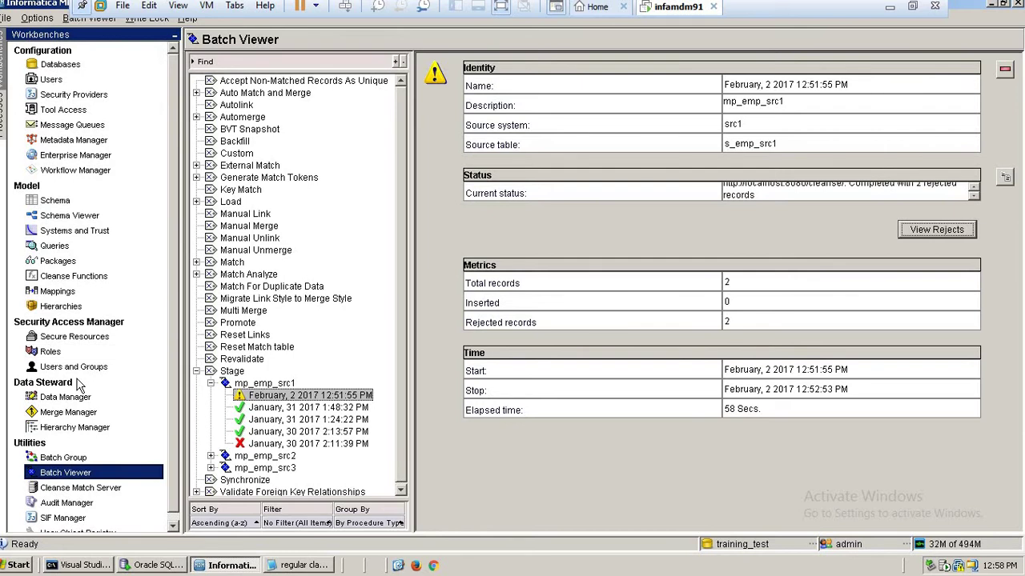
Step: Open the mp_emp_src1 mapping diagram in the enlarged view and shift the Is String Empty function slightly right
{"action": "left_click", "coordinate": [68, 293]}
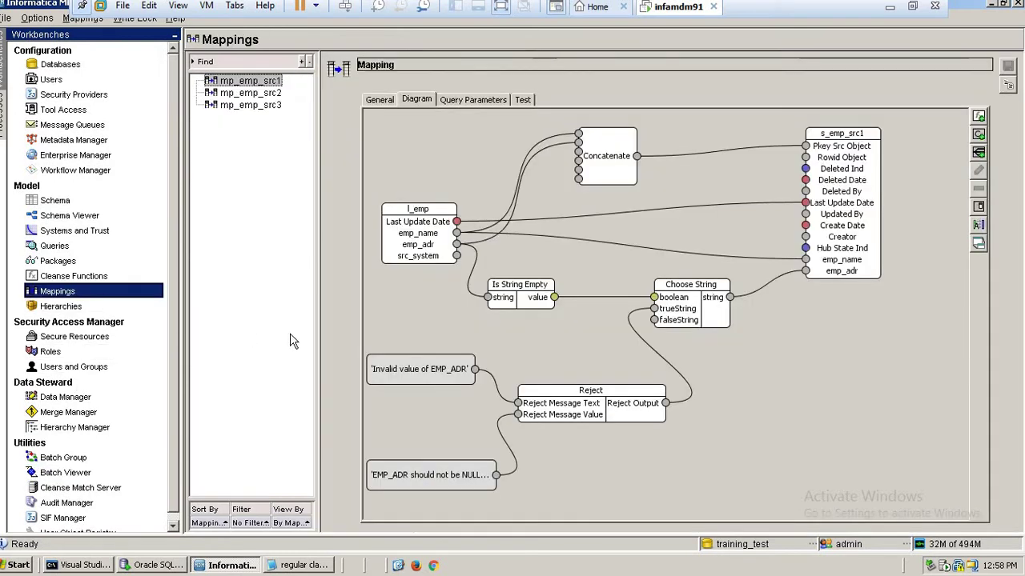
{"action": "left_click", "coordinate": [978, 246]}
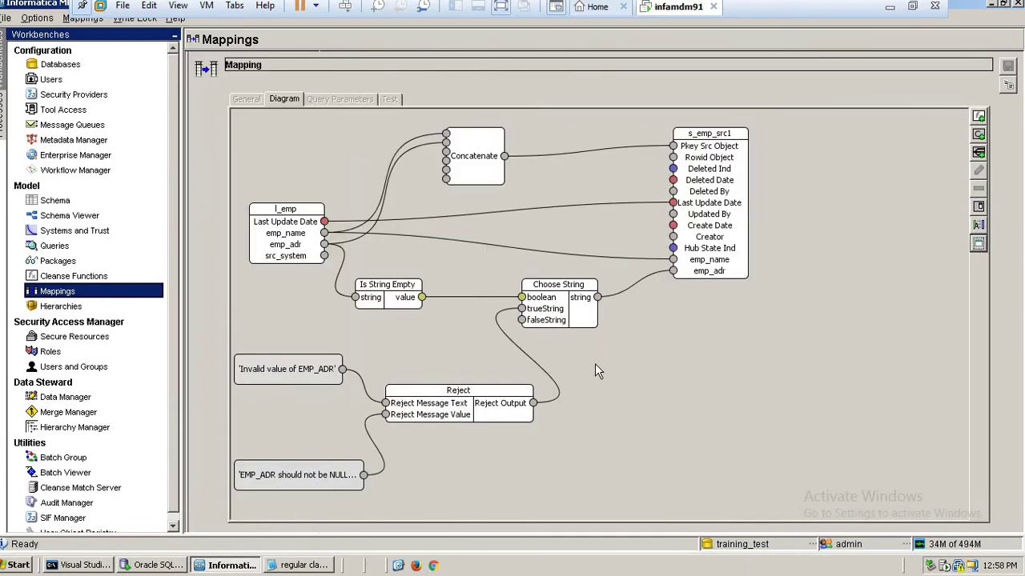
{"action": "left_click", "coordinate": [279, 246]}
{"action": "left_click_drag", "start_coordinate": [397, 301], "coordinate": [411, 301]}
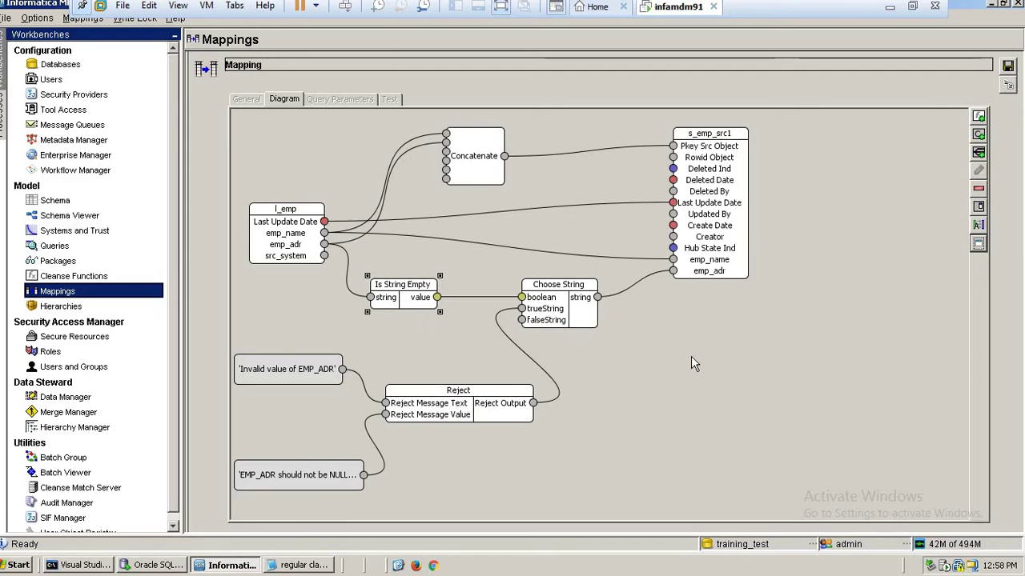
Step: Delete the emp_name link between l_emp and s_emp_src1, and try linking the Is String Empty value output to emp_name
{"action": "right_click", "coordinate": [548, 255]}
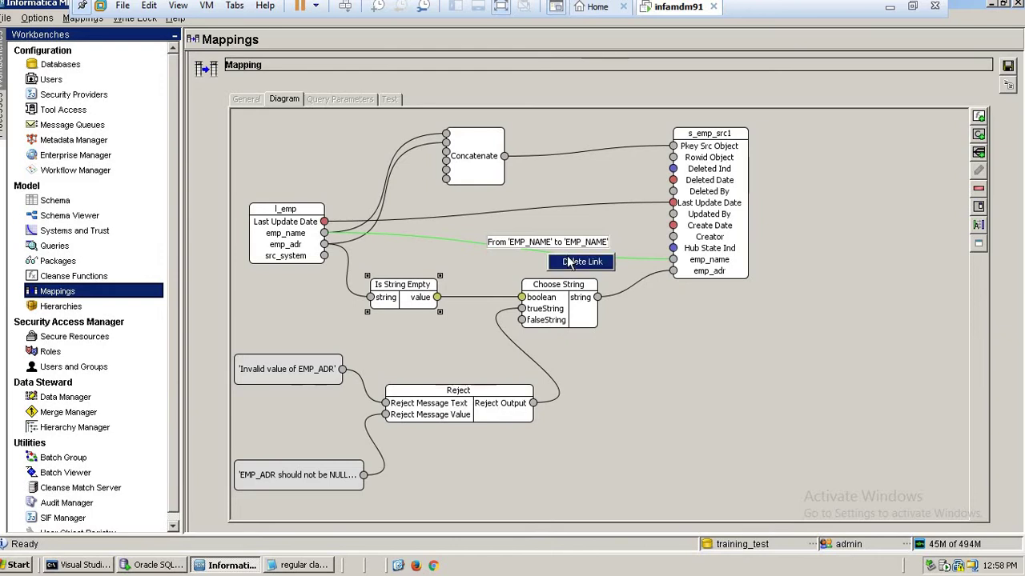
{"action": "left_click", "coordinate": [570, 262]}
{"action": "left_click", "coordinate": [693, 433]}
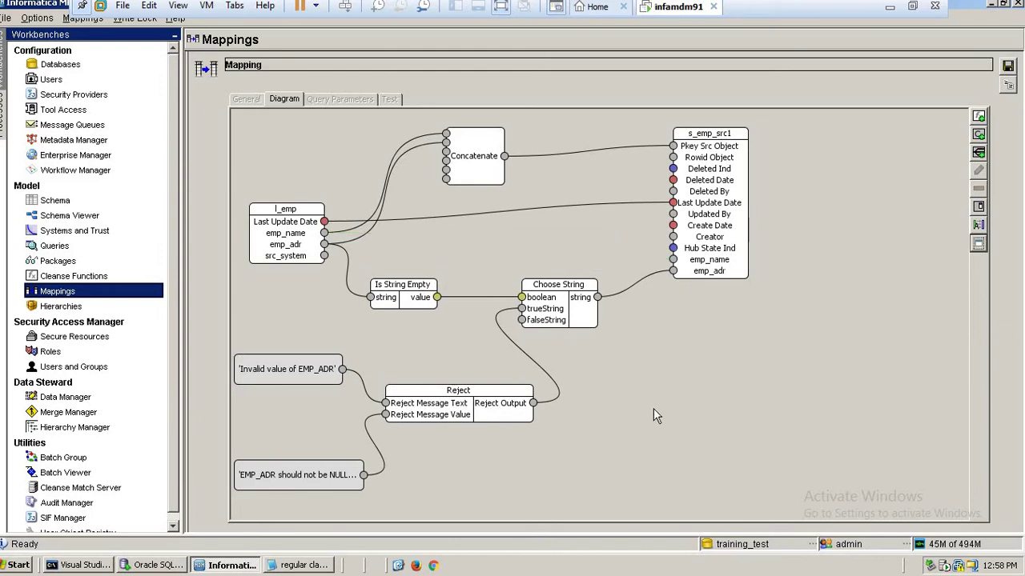
{"action": "left_click_drag", "start_coordinate": [438, 293], "coordinate": [672, 259]}
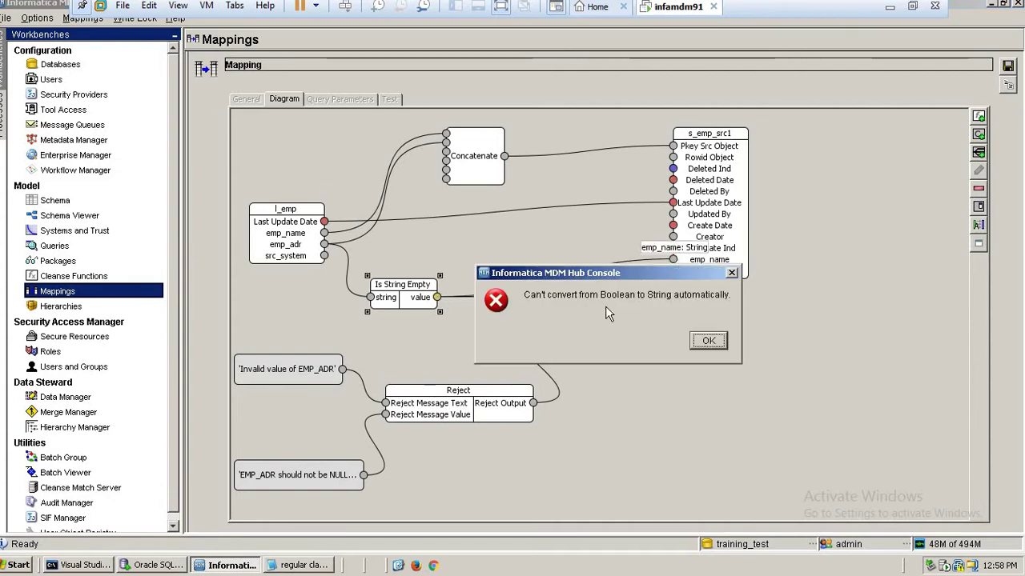
{"action": "left_click", "coordinate": [708, 343]}
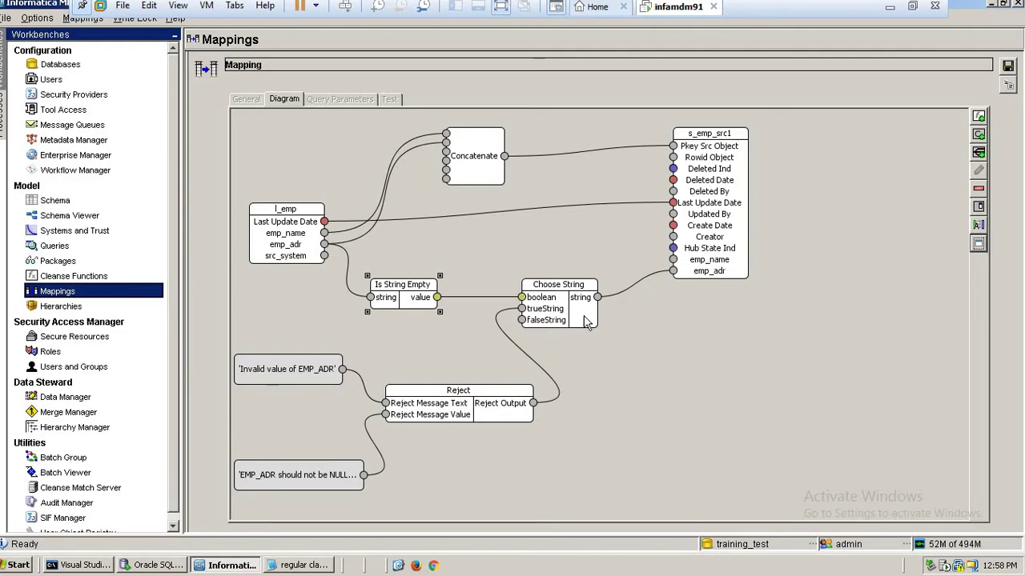
Step: Move the Choose String function slightly down and right, and open the add-function chooser without adding anything
{"action": "left_click_drag", "start_coordinate": [574, 317], "coordinate": [604, 332]}
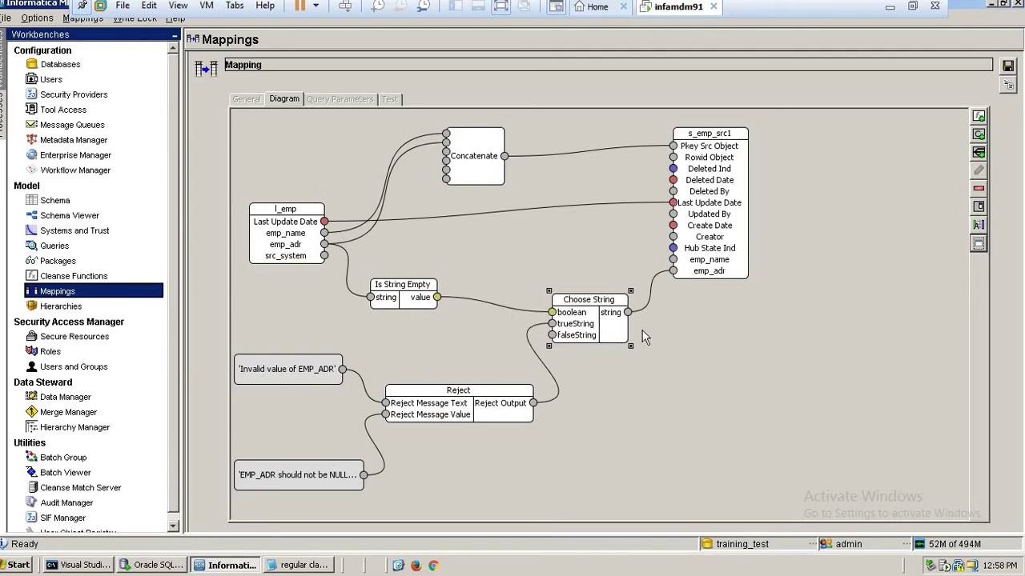
{"action": "left_click", "coordinate": [978, 134]}
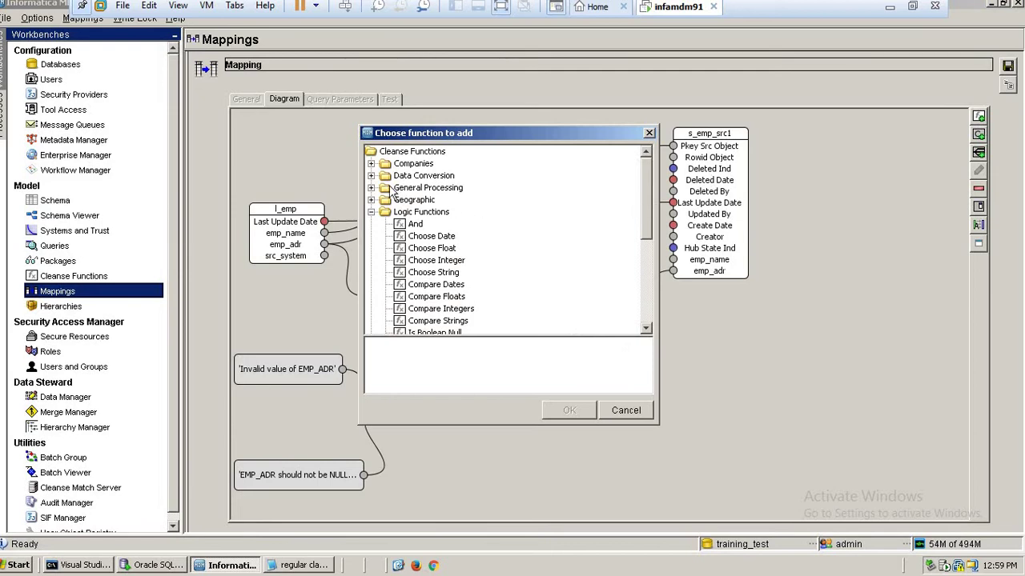
{"action": "left_click", "coordinate": [626, 410]}
{"action": "left_click", "coordinate": [404, 301]}
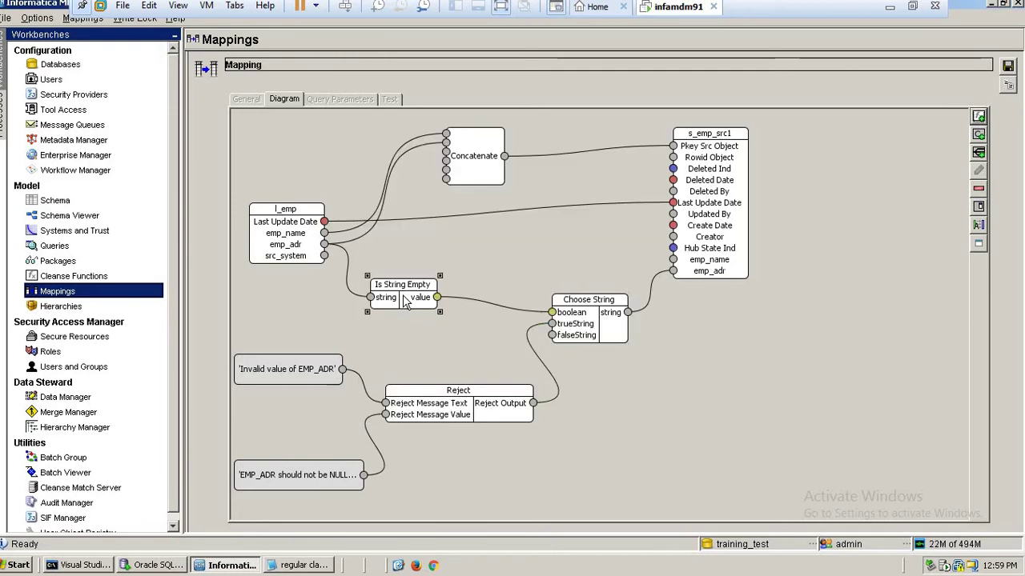
Step: Open the Format Boolean function under Data Conversion in the Cleanse Functions tool and read its description
{"action": "left_click", "coordinate": [54, 276]}
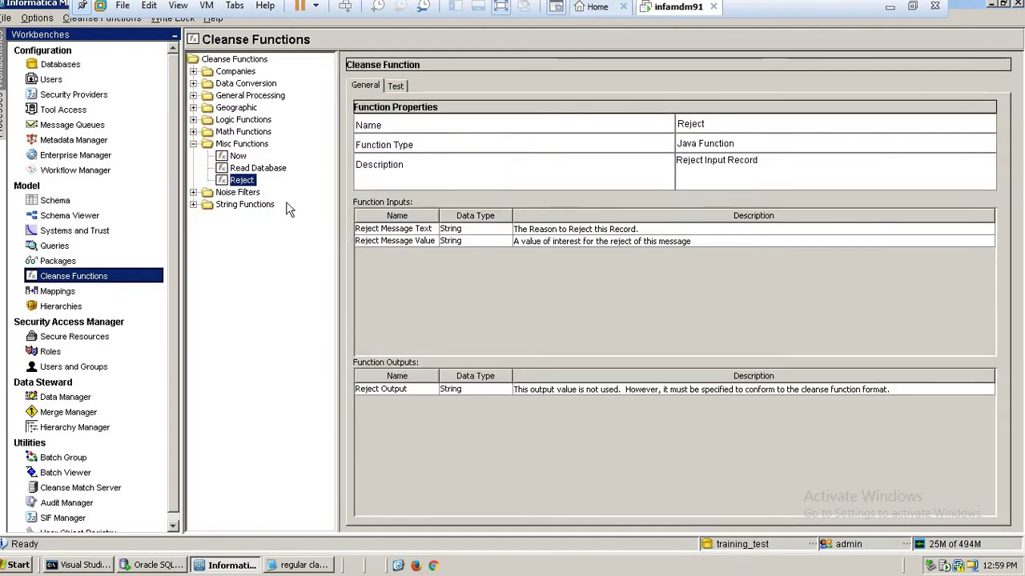
{"action": "left_click", "coordinate": [193, 84]}
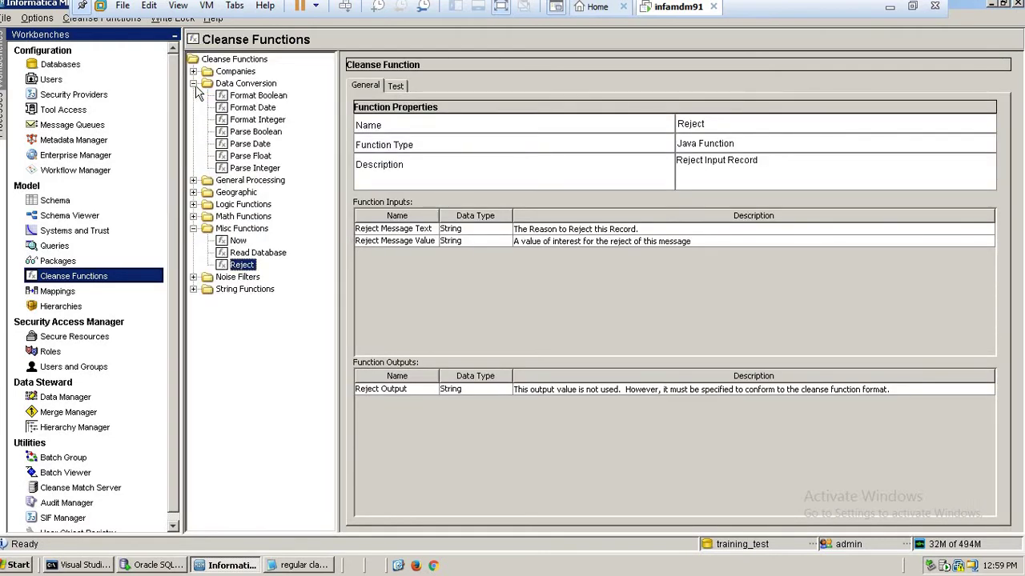
{"action": "left_click", "coordinate": [265, 97]}
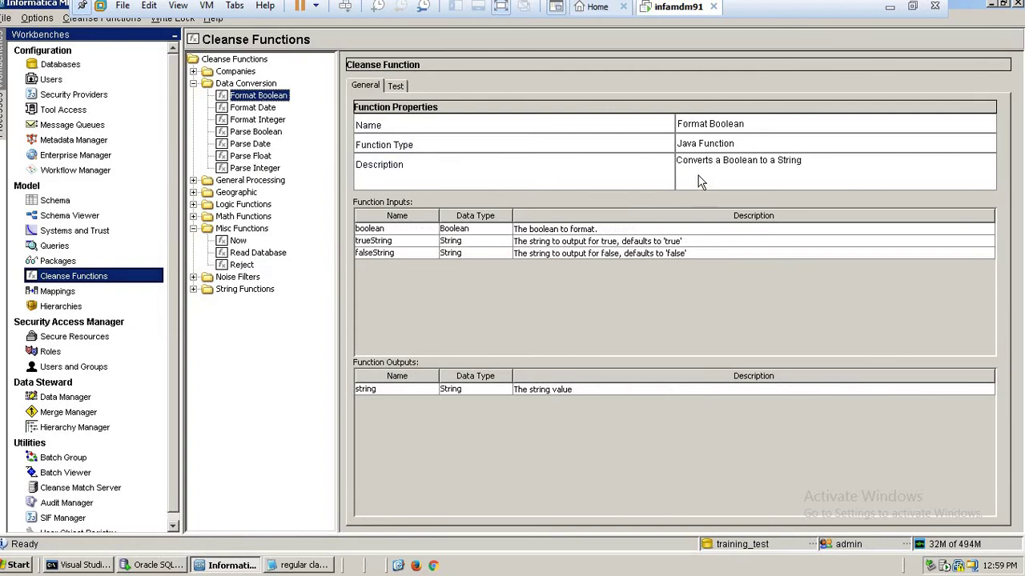
{"action": "left_click_drag", "start_coordinate": [697, 162], "coordinate": [675, 156]}
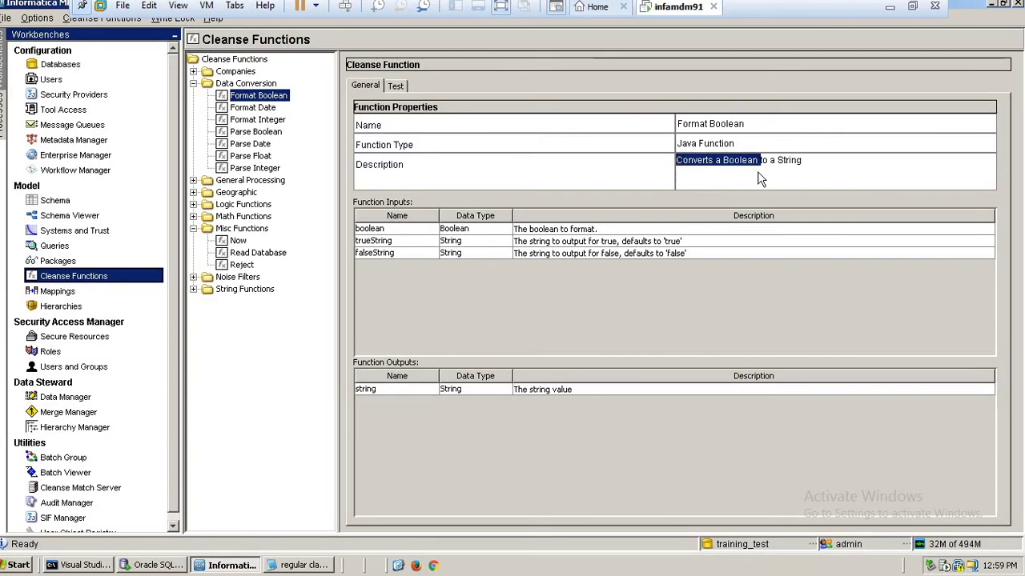
{"action": "left_click", "coordinate": [799, 166]}
{"action": "triple_click", "coordinate": [793, 170]}
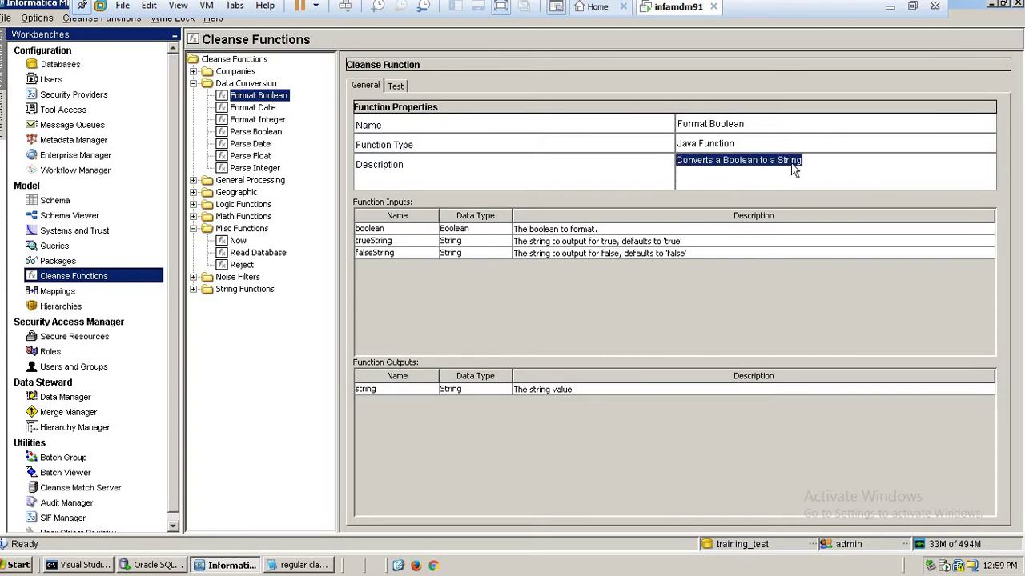
{"action": "left_click", "coordinate": [793, 170]}
{"action": "double_click", "coordinate": [792, 169]}
{"action": "left_click", "coordinate": [793, 170]}
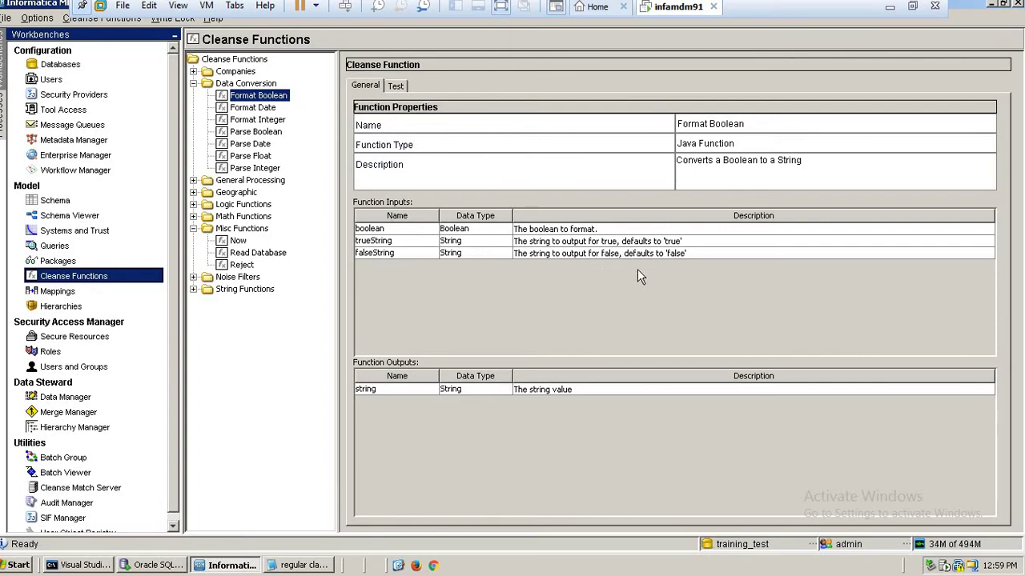
Step: Return to the mapping diagram, align Is String Empty with Choose String, and collapse and re-expand the Is String Empty block
{"action": "left_click", "coordinate": [77, 295]}
{"action": "left_click", "coordinate": [418, 317]}
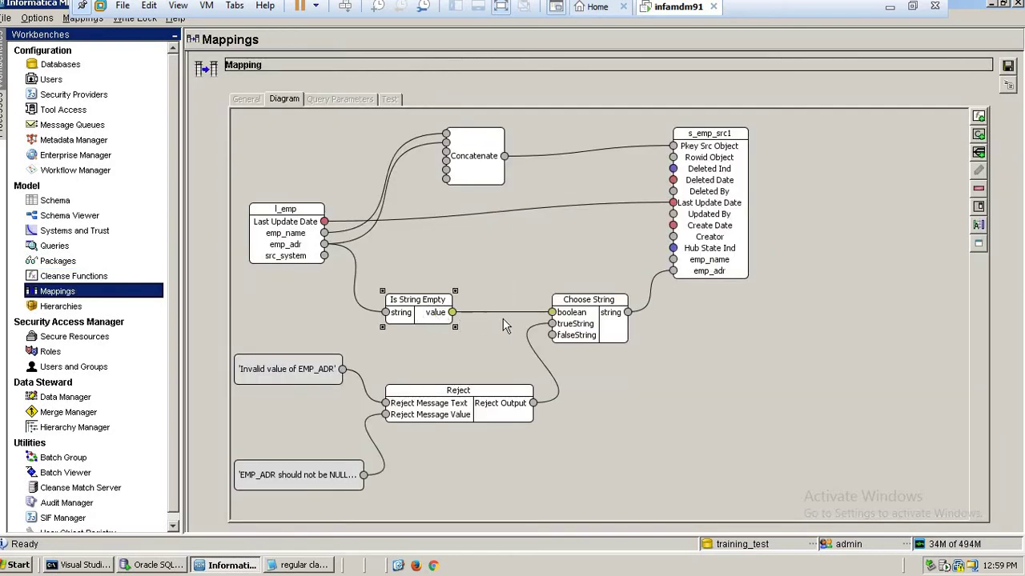
{"action": "double_click", "coordinate": [435, 315]}
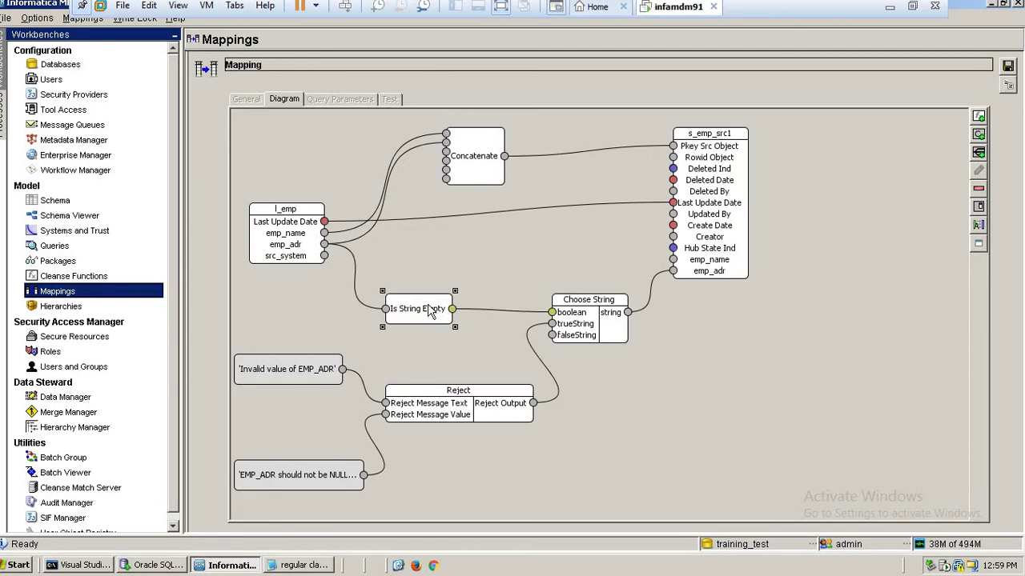
{"action": "double_click", "coordinate": [430, 311]}
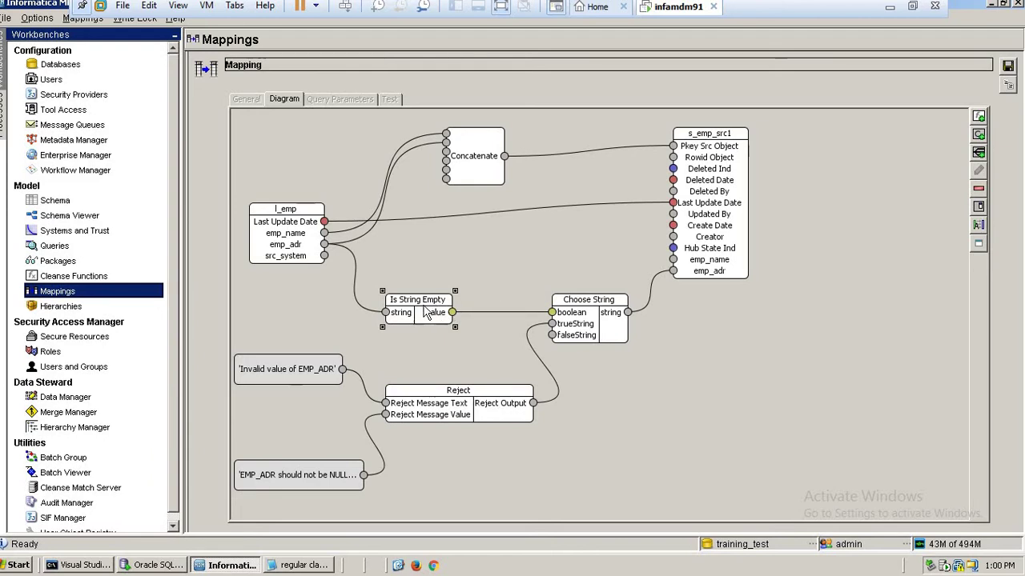
Step: Spread out the diagram by moving Is String Empty slightly up and the Reject and Choose String functions slightly down
{"action": "left_click_drag", "start_coordinate": [423, 306], "coordinate": [422, 297]}
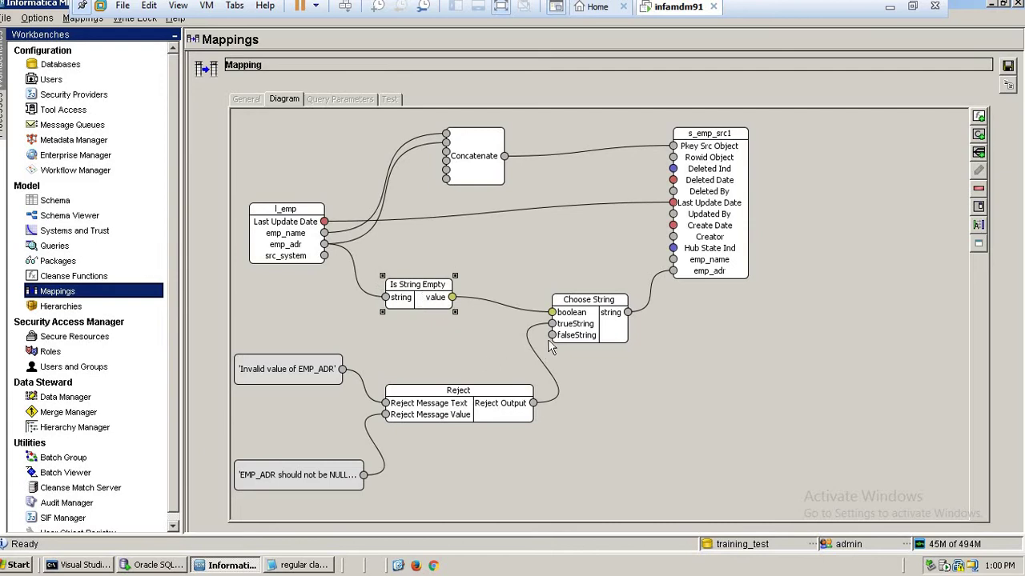
{"action": "left_click_drag", "start_coordinate": [448, 410], "coordinate": [450, 425]}
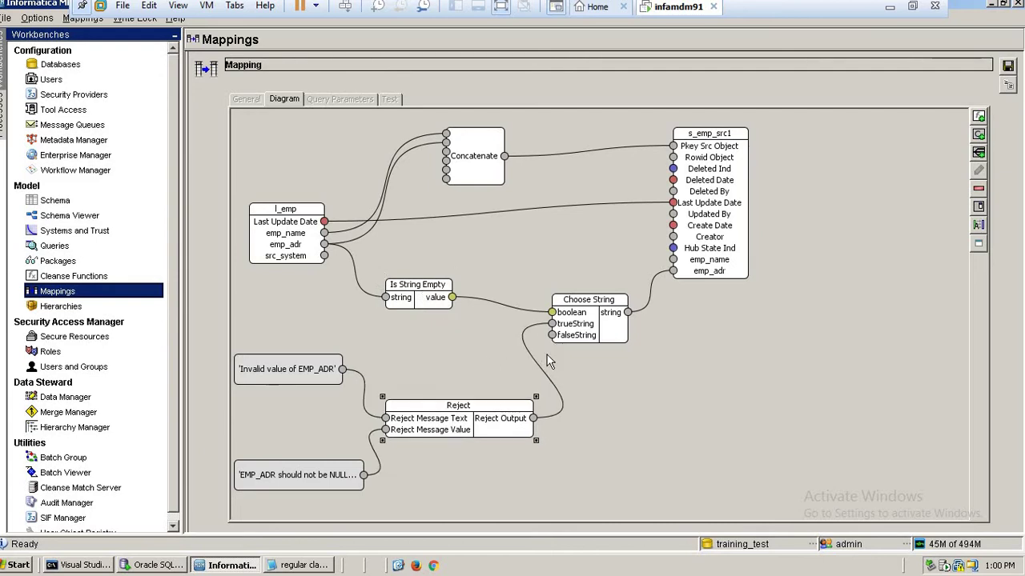
{"action": "left_click", "coordinate": [583, 335]}
{"action": "left_click_drag", "start_coordinate": [583, 334], "coordinate": [583, 350]}
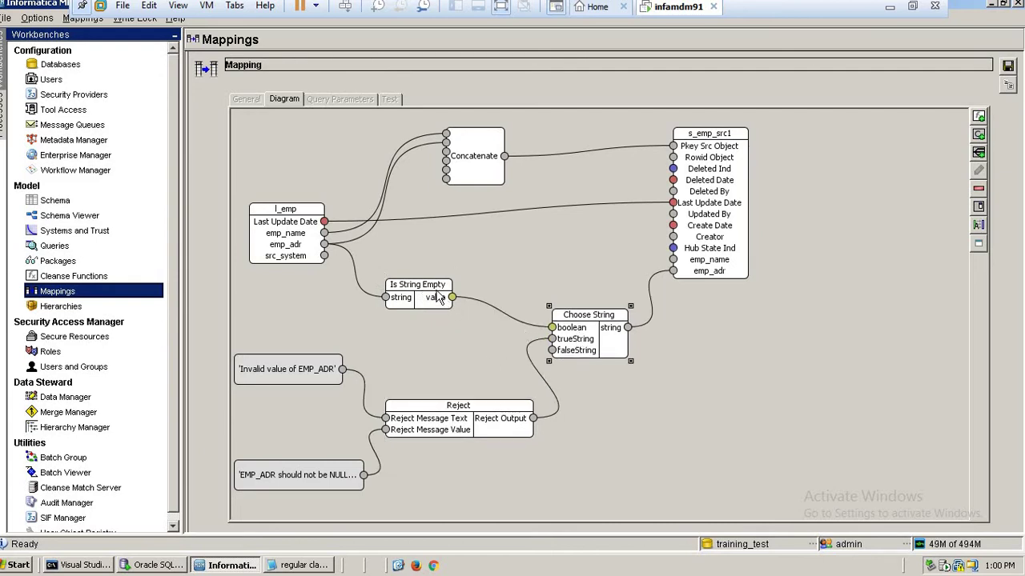
Step: Move Is String Empty slightly up and try to link its Boolean value output directly to emp_name of s_emp_src1
{"action": "left_click_drag", "start_coordinate": [432, 297], "coordinate": [432, 282]}
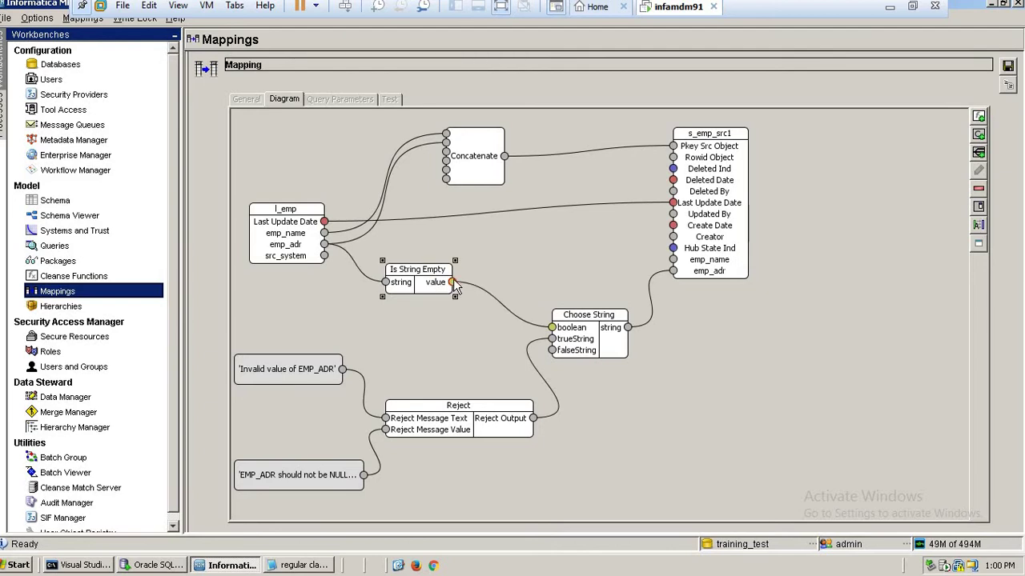
{"action": "left_click_drag", "start_coordinate": [453, 282], "coordinate": [674, 255]}
{"action": "left_click", "coordinate": [713, 342]}
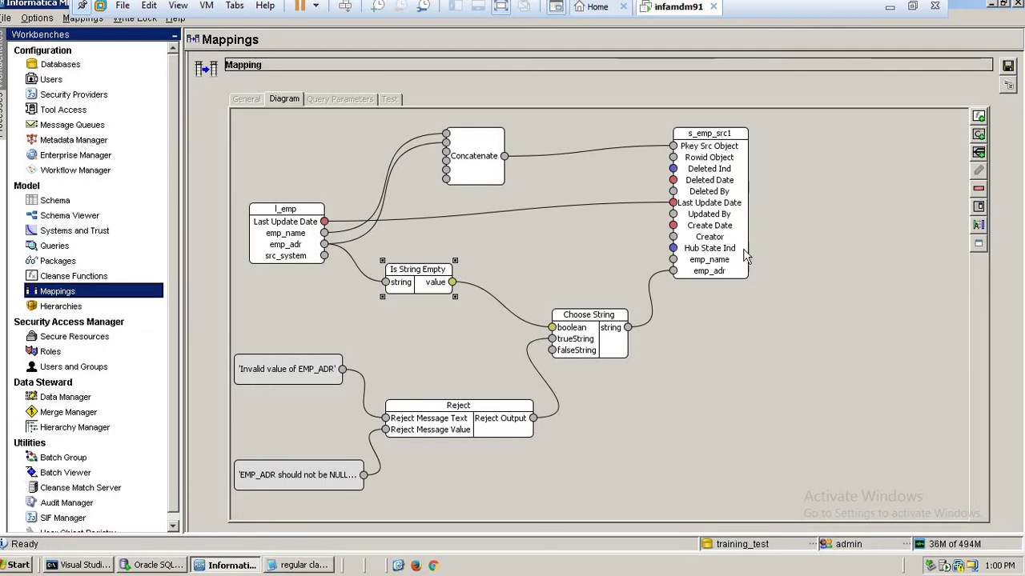
Step: Add the Format Boolean function from Data Conversion to the diagram and place it between Is String Empty and s_emp_src1
{"action": "left_click", "coordinate": [980, 117]}
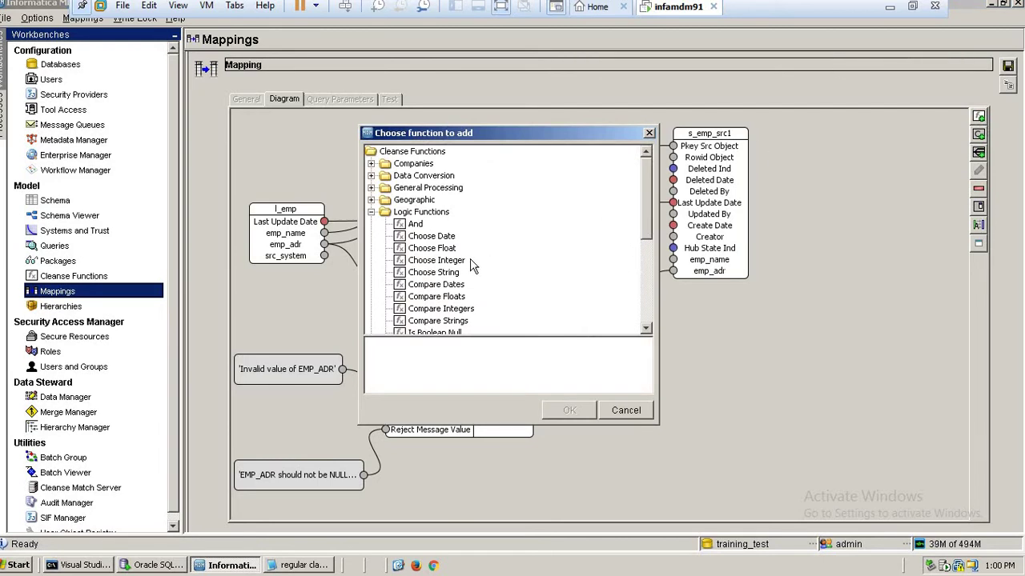
{"action": "left_click", "coordinate": [370, 176]}
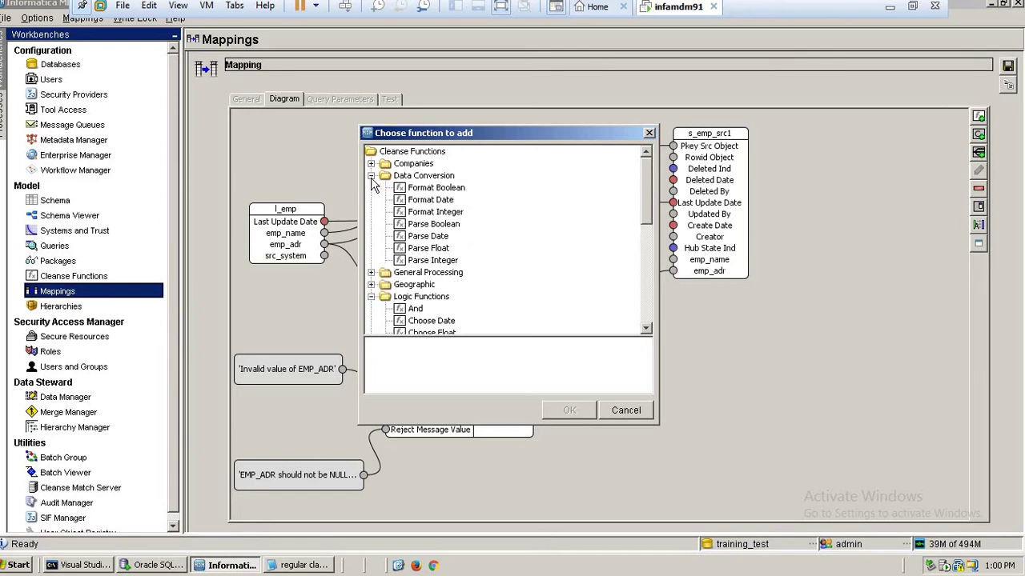
{"action": "left_click", "coordinate": [424, 191]}
{"action": "left_click", "coordinate": [569, 411]}
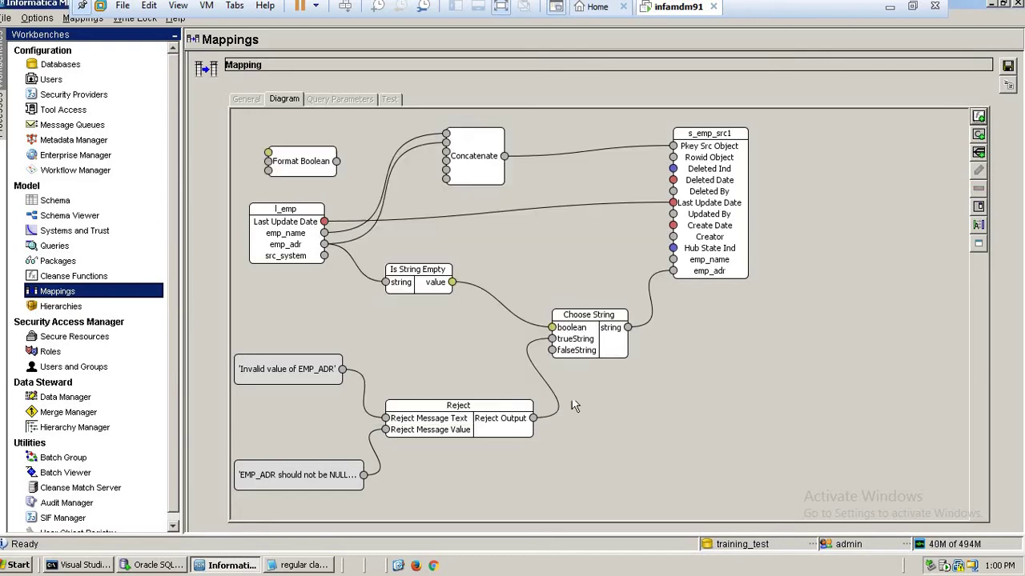
{"action": "left_click_drag", "start_coordinate": [303, 165], "coordinate": [534, 255]}
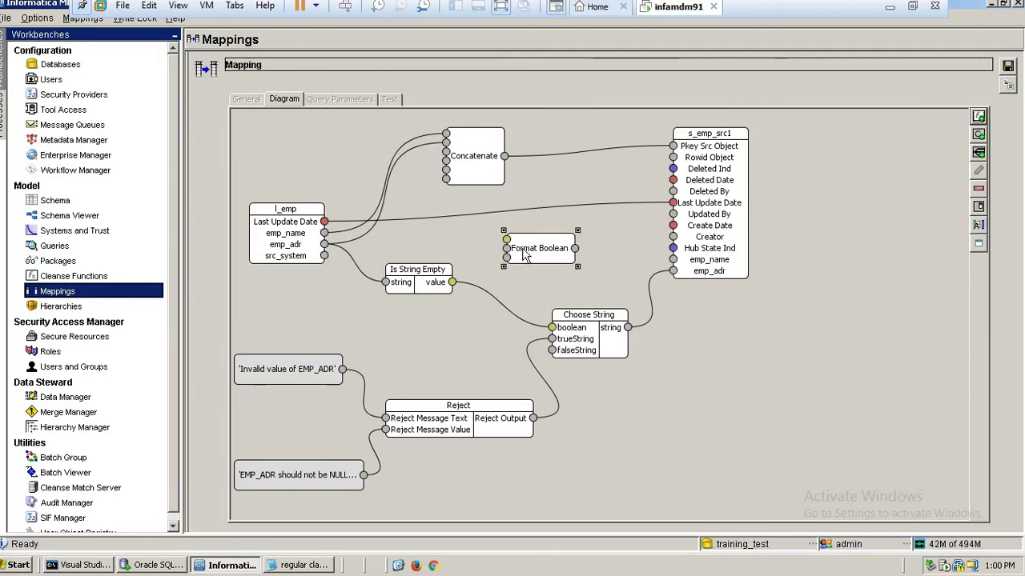
Step: Link the value output of Is String Empty through Format Boolean to emp_name of s_emp_src1, and save the mapping
{"action": "left_click_drag", "start_coordinate": [452, 283], "coordinate": [507, 245]}
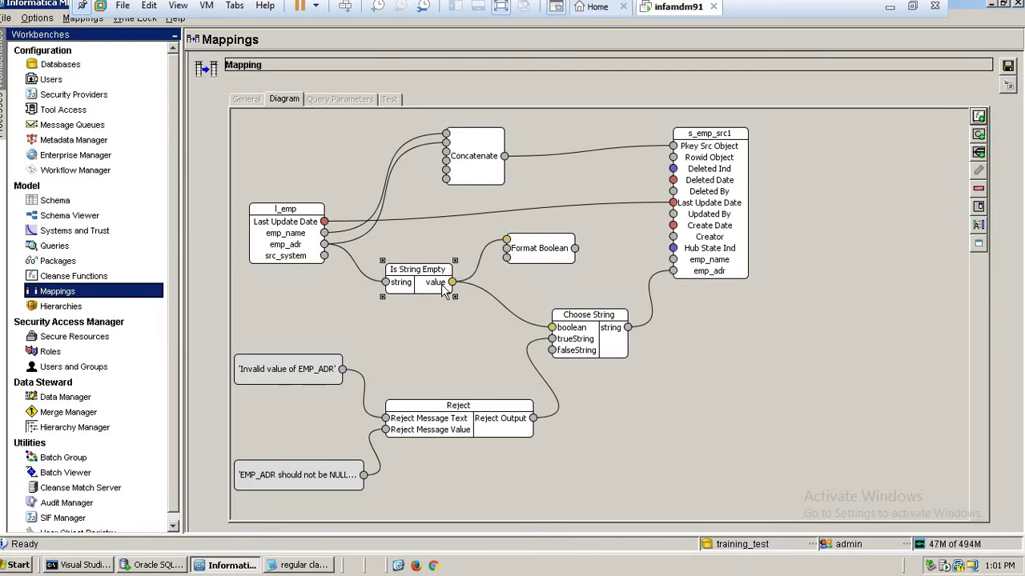
{"action": "left_click", "coordinate": [535, 256]}
{"action": "left_click_drag", "start_coordinate": [577, 250], "coordinate": [674, 264]}
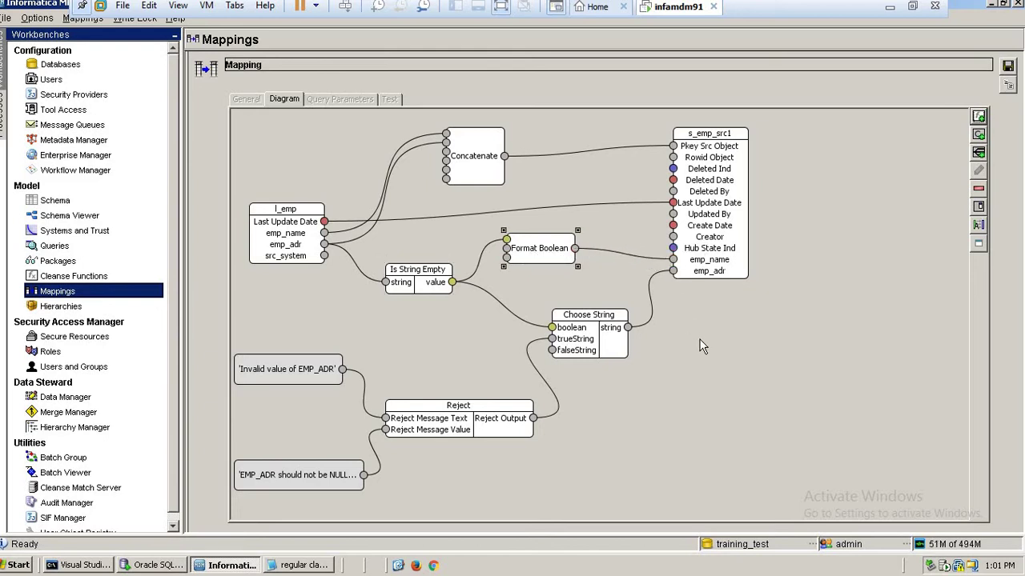
{"action": "left_click_drag", "start_coordinate": [548, 250], "coordinate": [578, 250]}
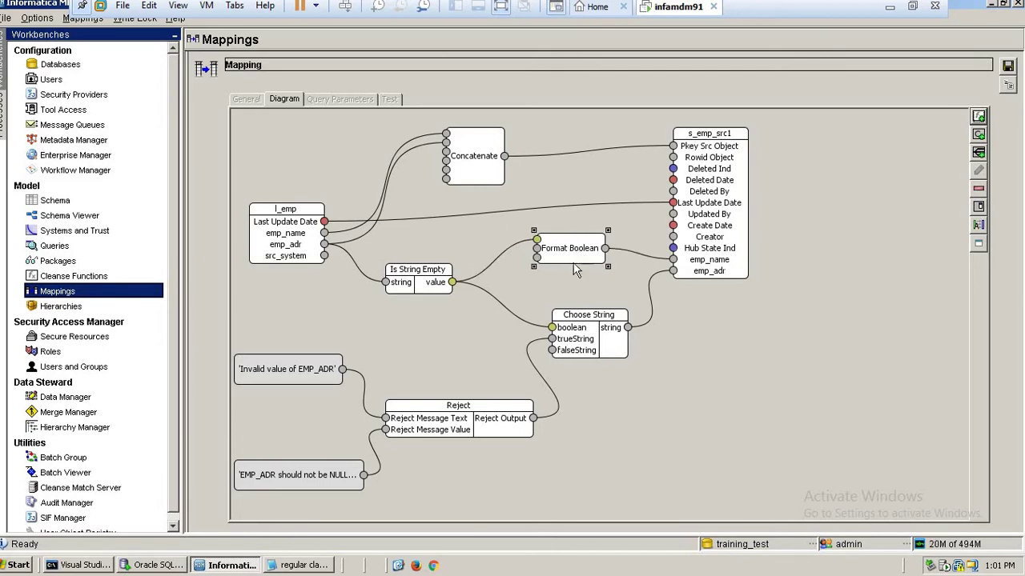
{"action": "left_click", "coordinate": [426, 279]}
{"action": "left_click", "coordinate": [565, 258]}
{"action": "left_click_drag", "start_coordinate": [604, 248], "coordinate": [671, 260]}
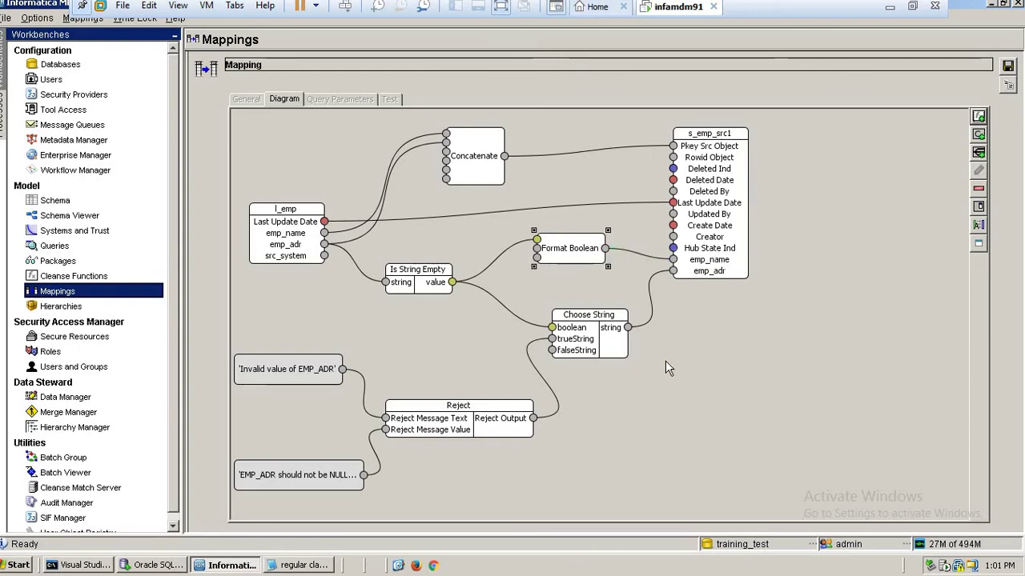
{"action": "left_click", "coordinate": [1008, 67]}
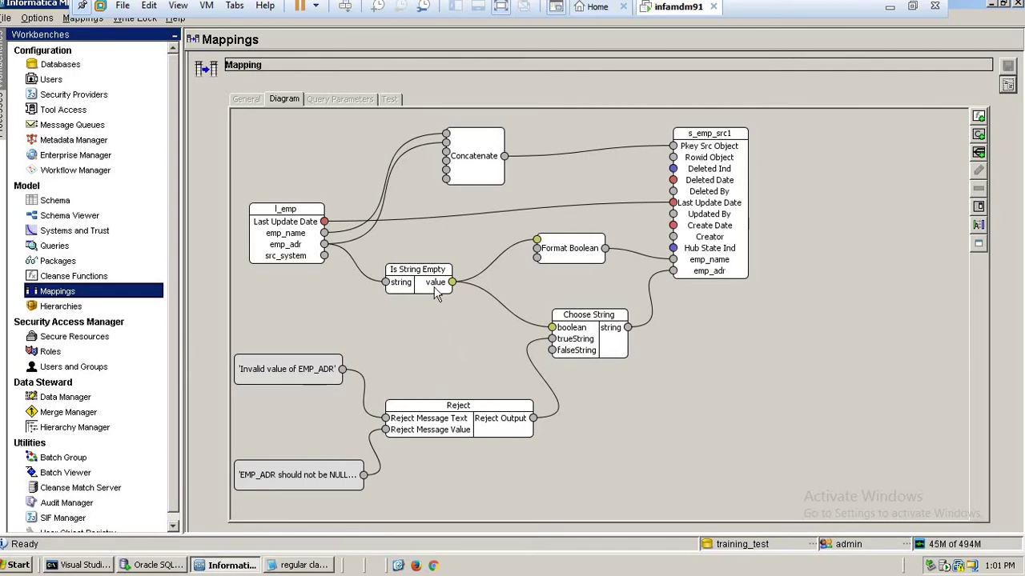
Step: Link emp_adr of l_emp to the falseString input of Choose String with Is String Empty moved clear of the link, and save the mapping
{"action": "left_click", "coordinate": [574, 341]}
{"action": "left_click", "coordinate": [550, 378]}
{"action": "left_click_drag", "start_coordinate": [324, 244], "coordinate": [551, 352]}
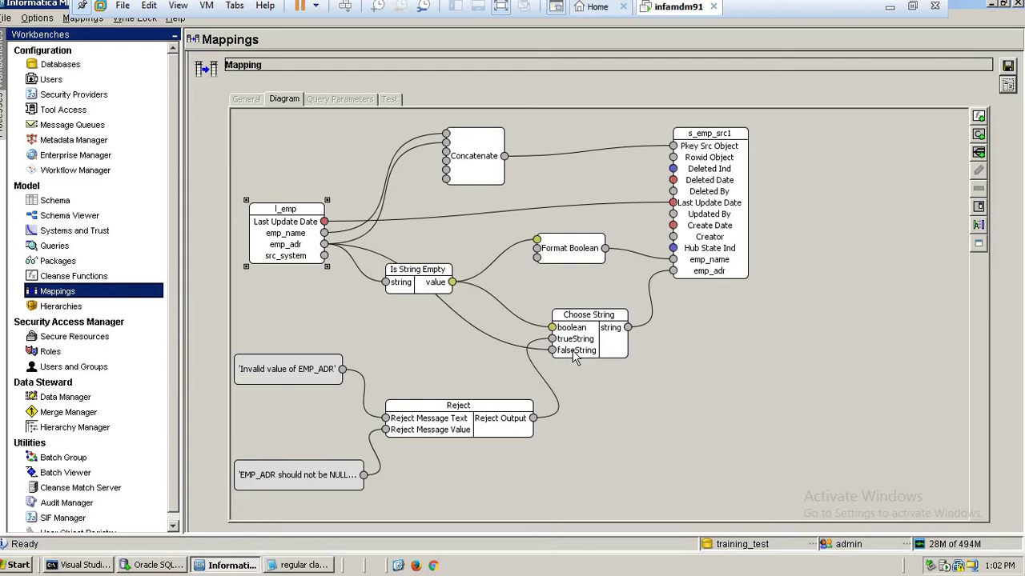
{"action": "left_click_drag", "start_coordinate": [424, 288], "coordinate": [455, 257]}
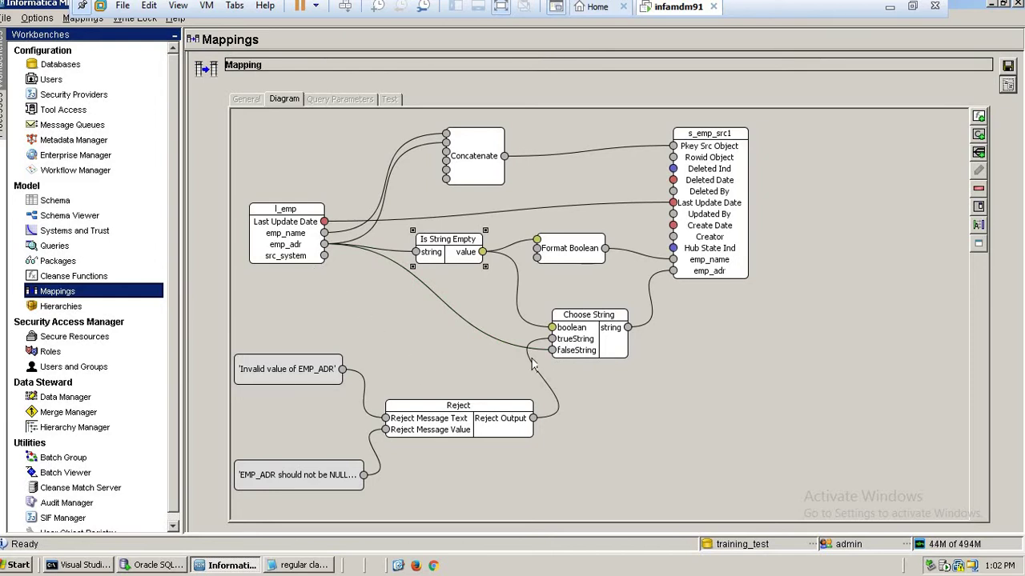
{"action": "left_click", "coordinate": [582, 350]}
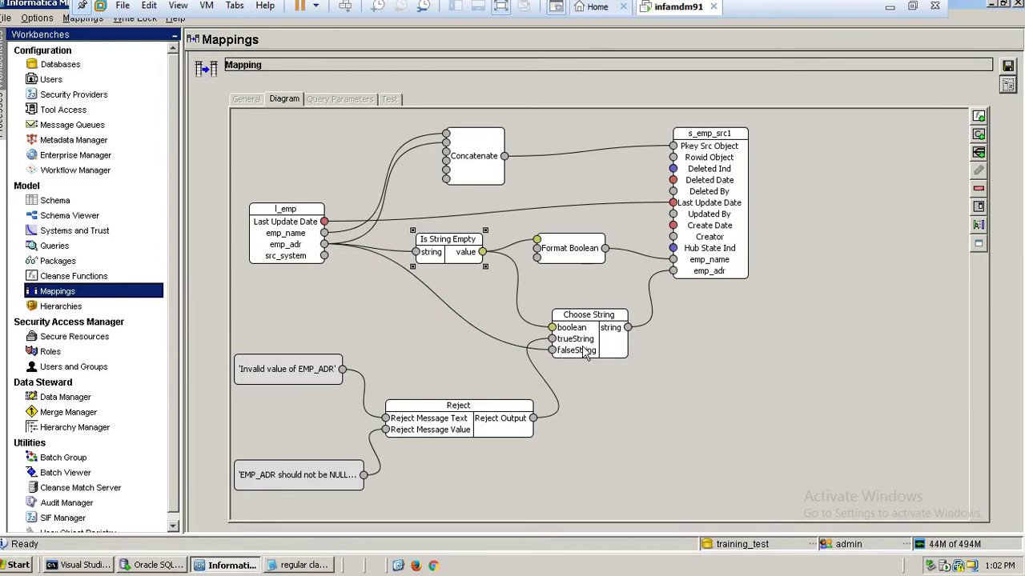
{"action": "left_click", "coordinate": [720, 274]}
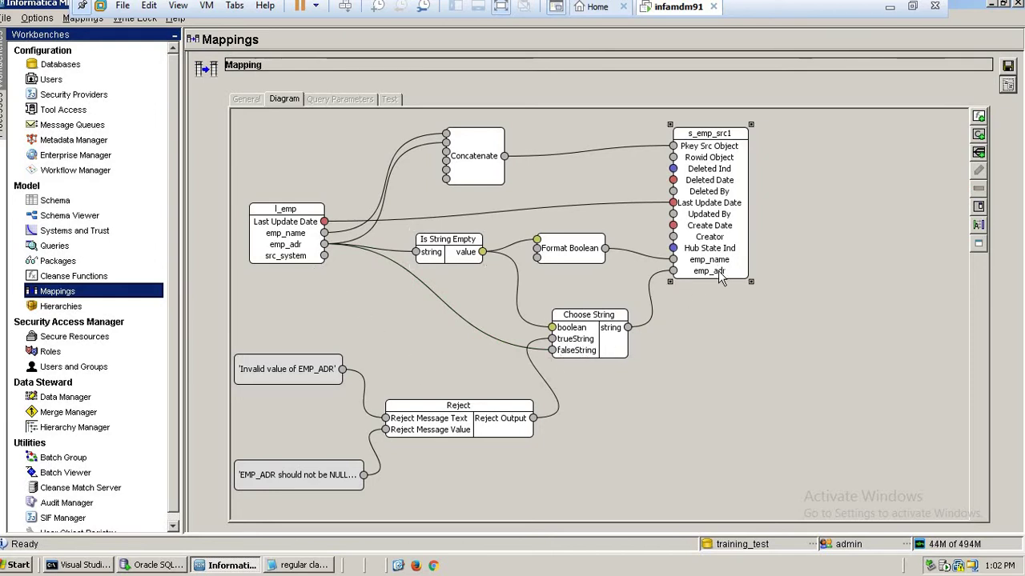
{"action": "left_click", "coordinate": [454, 260]}
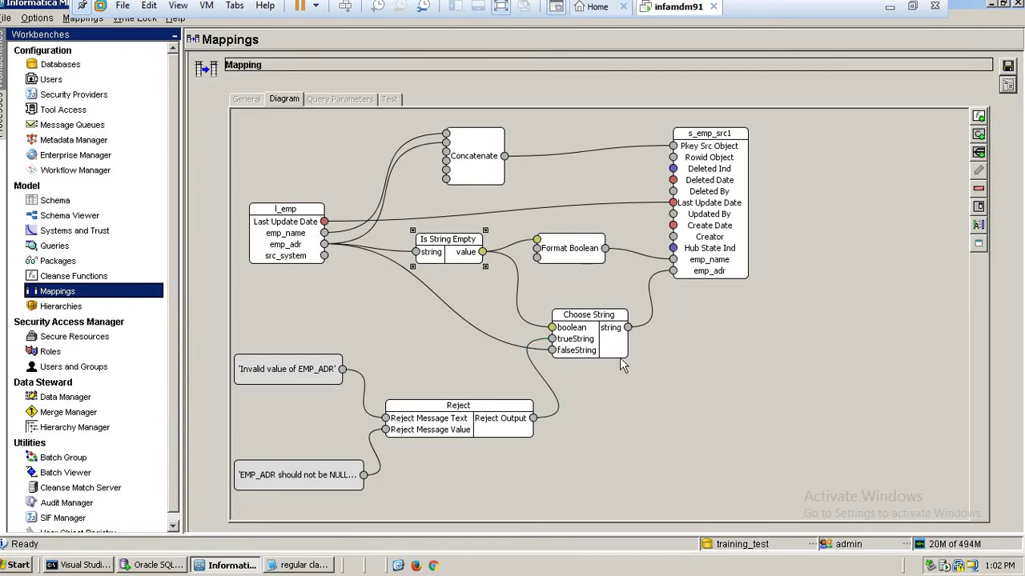
{"action": "left_click", "coordinate": [1008, 67]}
Step: Spread out the diagram by moving s_emp_src1, Is String Empty and Format Boolean right and Choose String and Reject down-right, and save the mapping
{"action": "left_click_drag", "start_coordinate": [704, 256], "coordinate": [868, 241]}
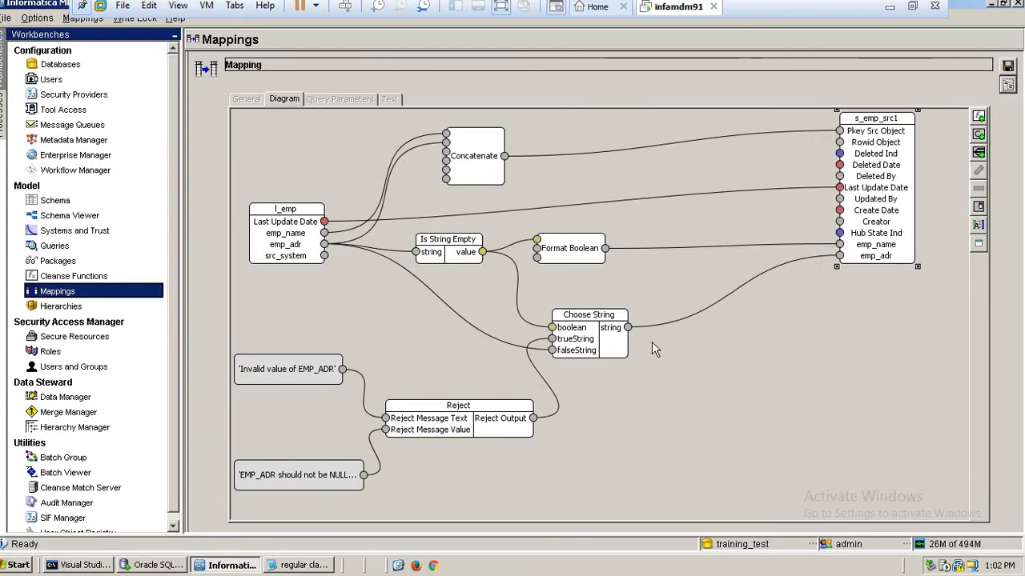
{"action": "left_click_drag", "start_coordinate": [619, 337], "coordinate": [771, 398]}
{"action": "left_click_drag", "start_coordinate": [473, 432], "coordinate": [489, 462]}
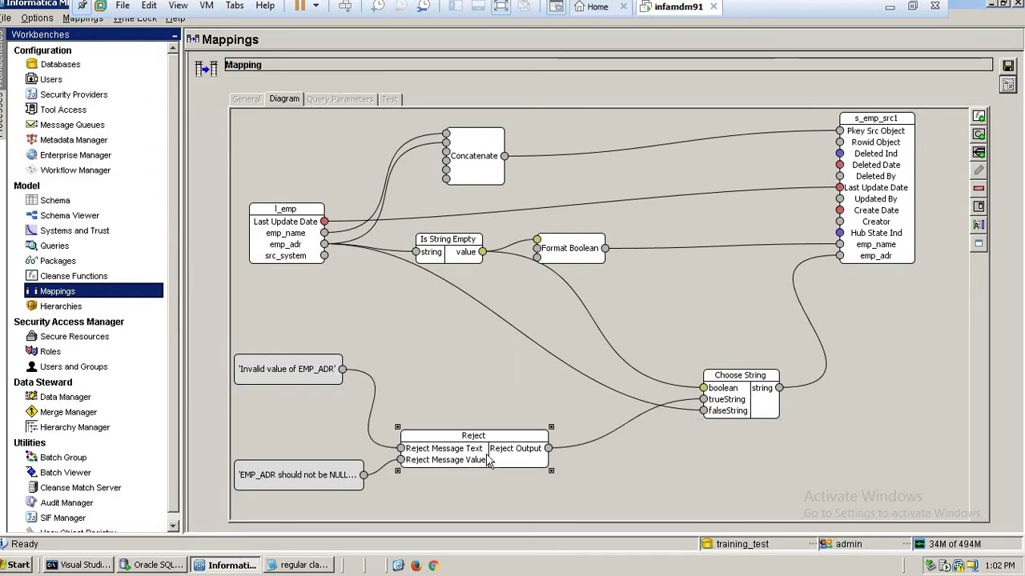
{"action": "left_click_drag", "start_coordinate": [760, 398], "coordinate": [760, 429]}
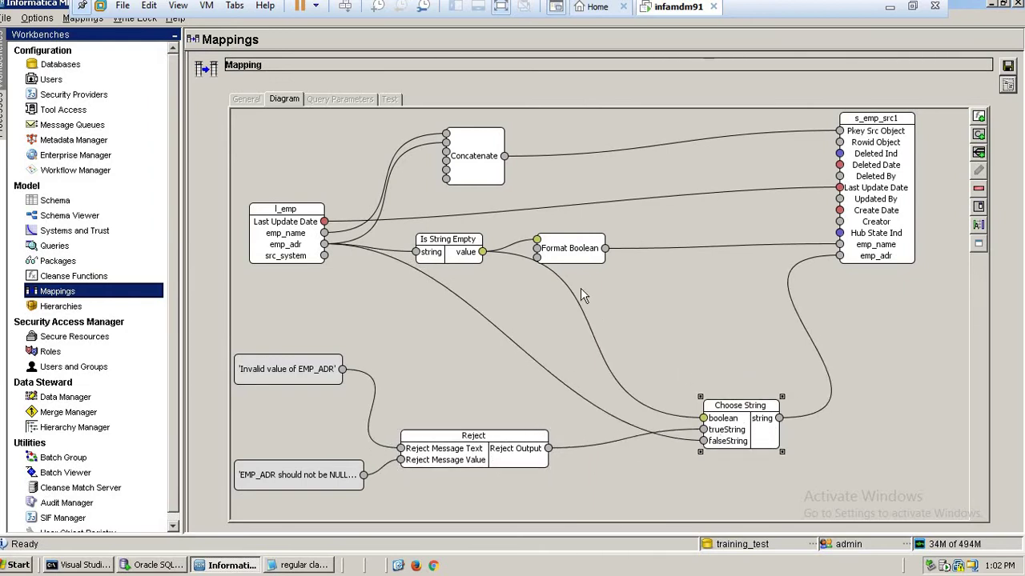
{"action": "left_click_drag", "start_coordinate": [570, 248], "coordinate": [677, 249]}
{"action": "left_click_drag", "start_coordinate": [456, 252], "coordinate": [533, 252]}
{"action": "left_click_drag", "start_coordinate": [671, 258], "coordinate": [686, 258]}
{"action": "left_click", "coordinate": [700, 319]}
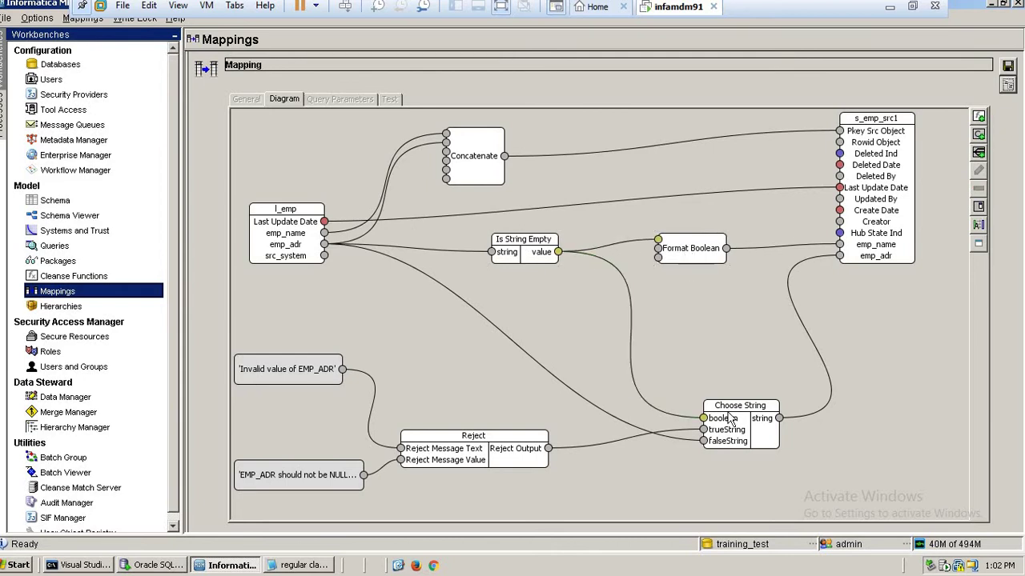
{"action": "left_click", "coordinate": [1008, 65]}
Step: Open the Batch Viewer and execute the mp_emp_src1 stage batch
{"action": "left_click", "coordinate": [86, 474]}
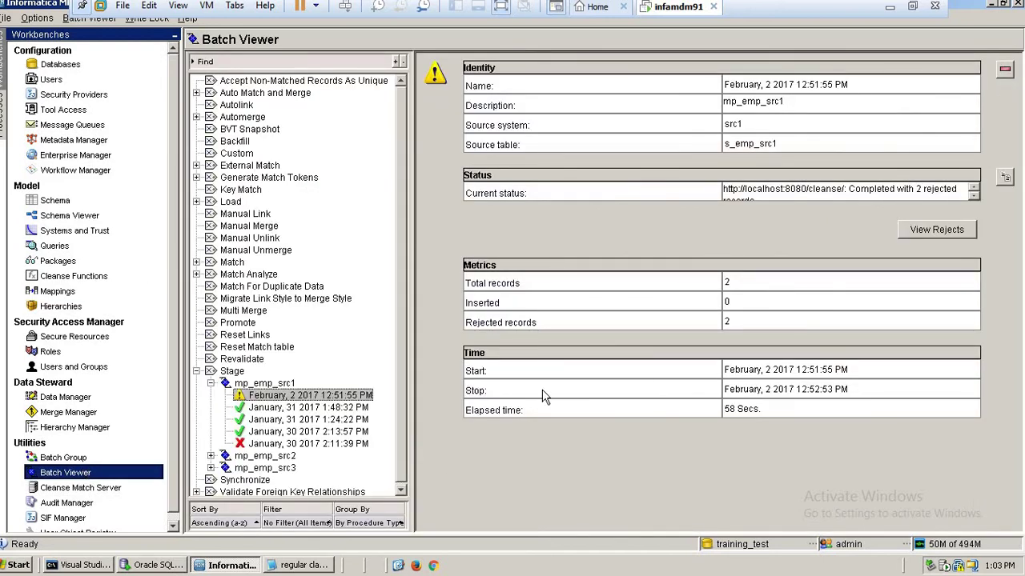
{"action": "left_click", "coordinate": [270, 384]}
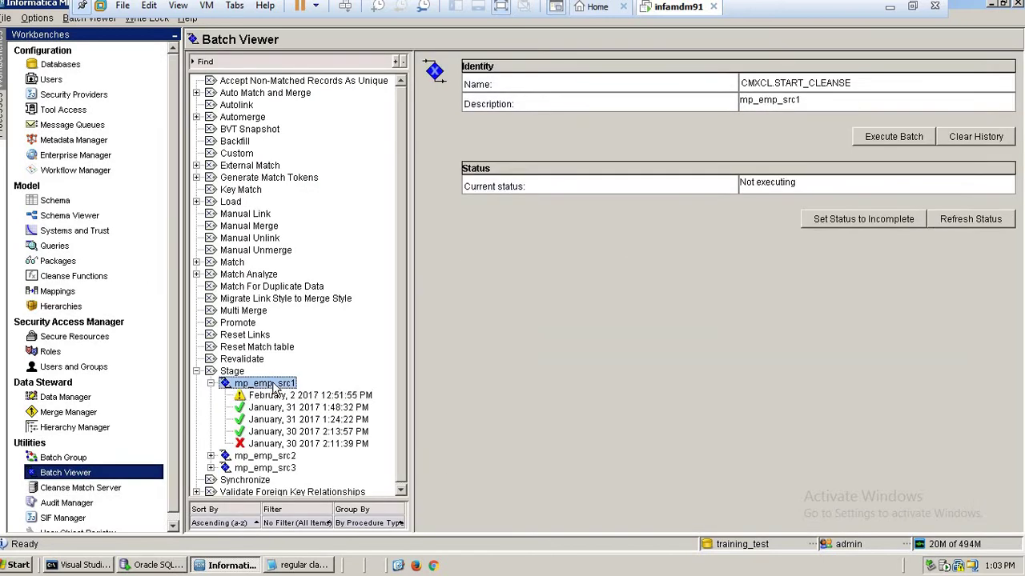
{"action": "left_click", "coordinate": [896, 141]}
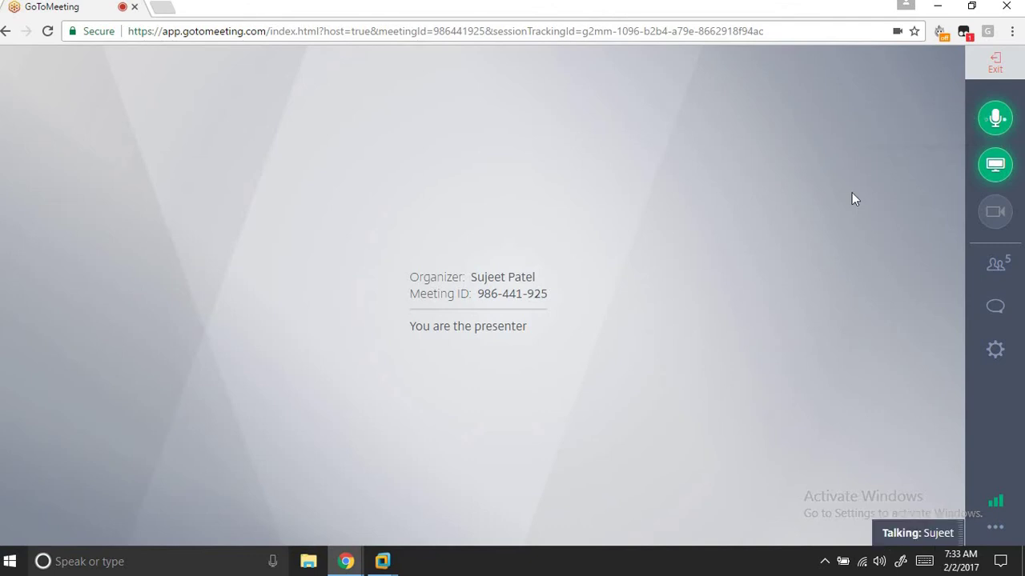
Step: Mute and unmute the microphone in GoToMeeting, and return to the infamdm91 virtual machine
{"action": "key", "text": "space"}
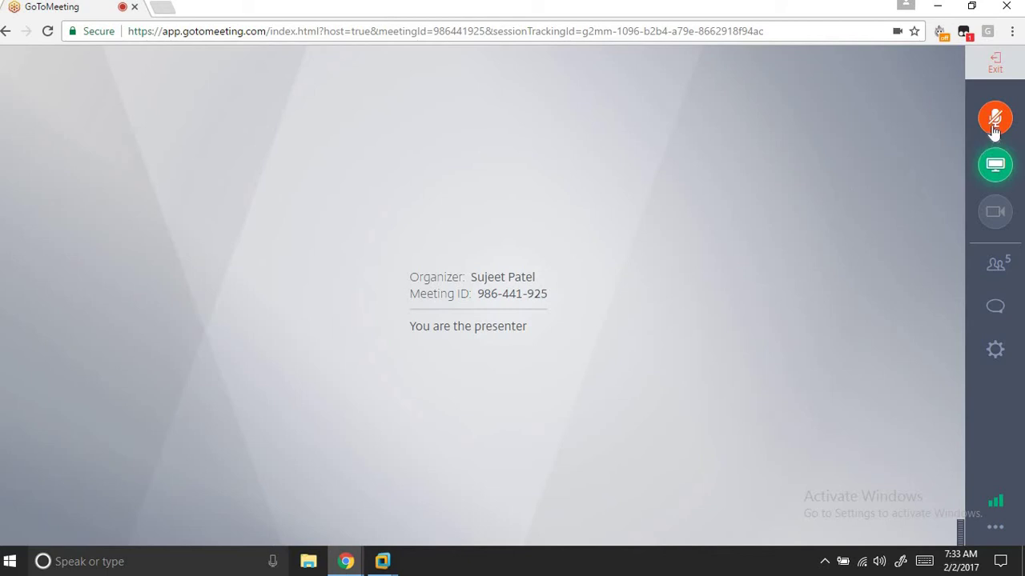
{"action": "key", "text": "ctrl+alt+a"}
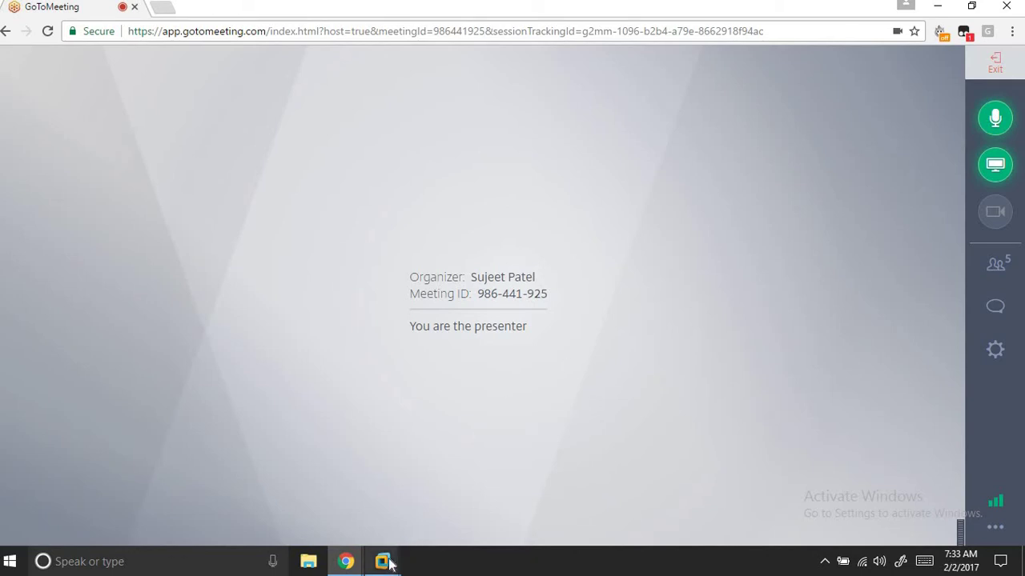
{"action": "mouse_move", "coordinate": [394, 552]}
{"action": "left_click", "coordinate": [468, 496]}
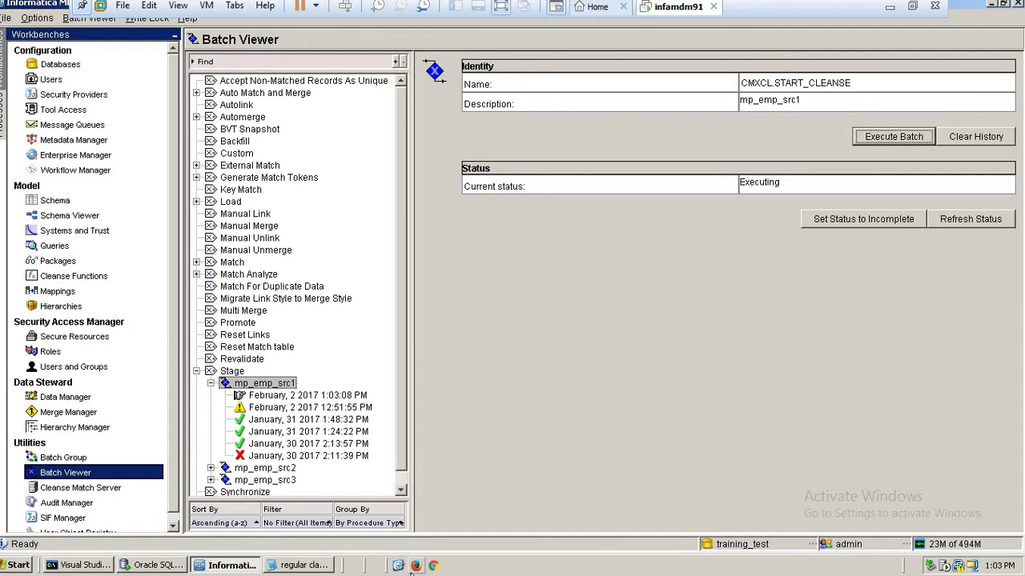
{"action": "left_click", "coordinate": [889, 6]}
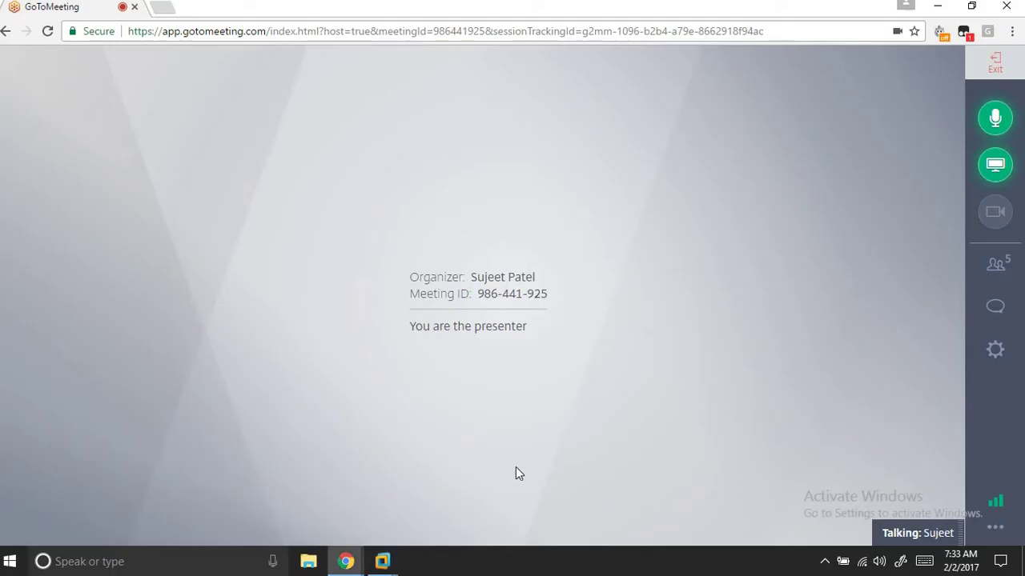
{"action": "mouse_move", "coordinate": [393, 560]}
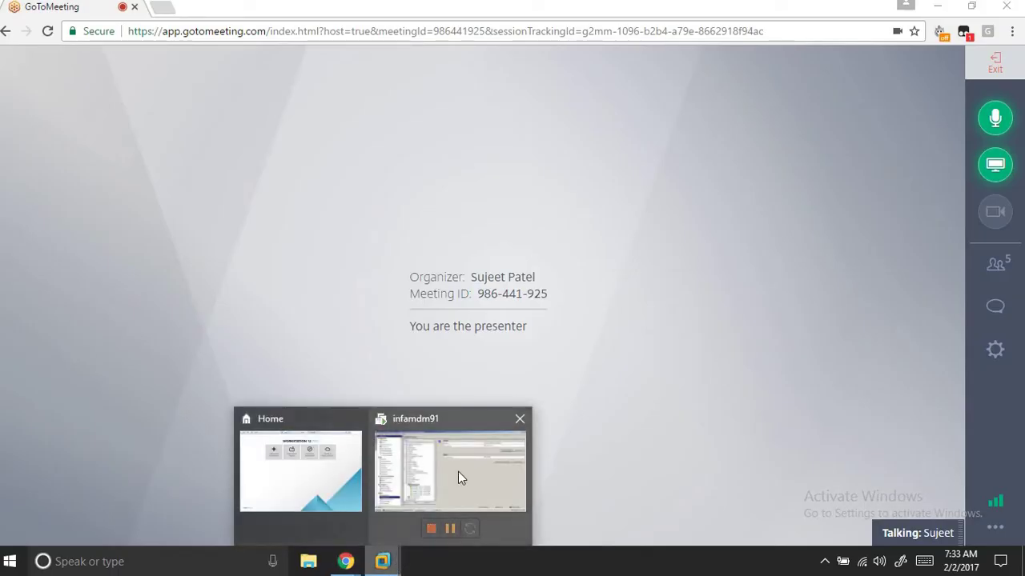
{"action": "left_click", "coordinate": [457, 472]}
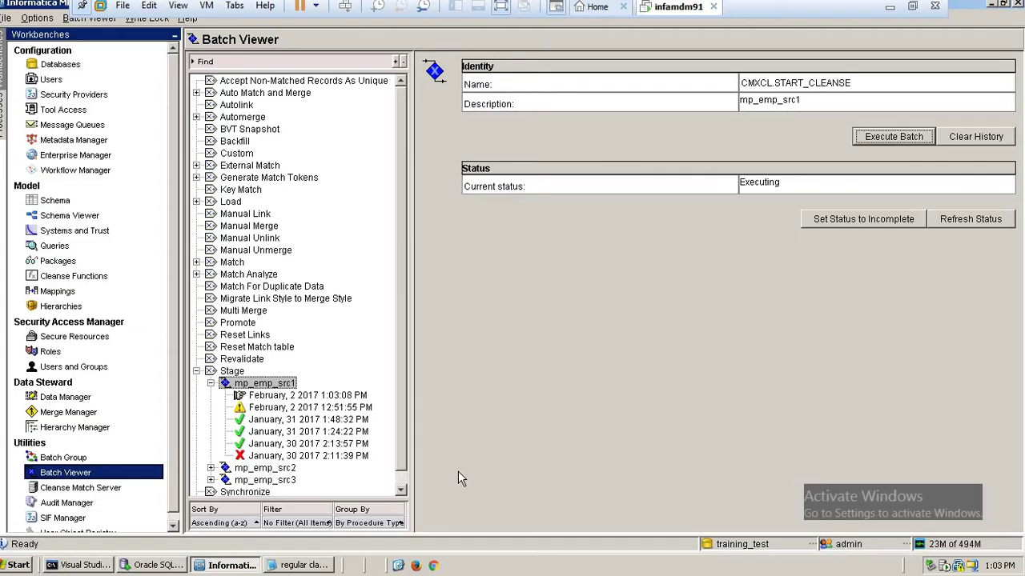
Step: Refresh the batch status and open the rejects of the February 2 2017 1:03:08 PM run of mp_emp_src1
{"action": "left_click", "coordinate": [984, 225]}
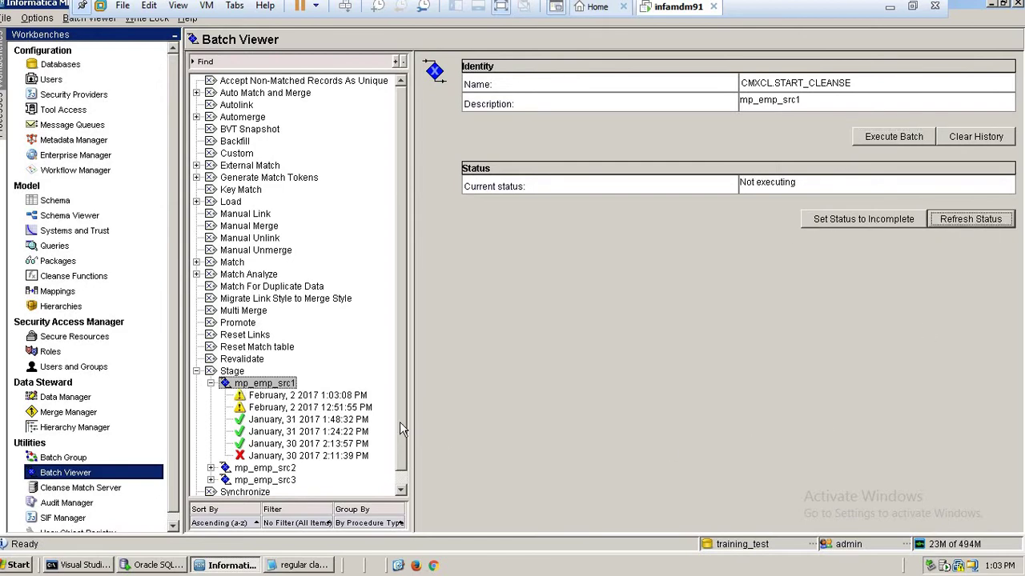
{"action": "left_click", "coordinate": [347, 396]}
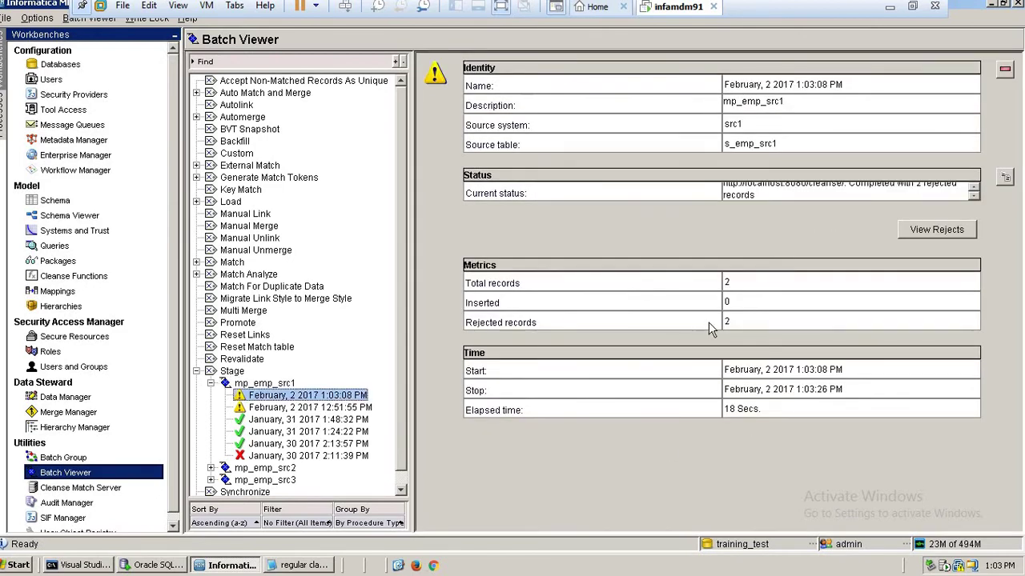
{"action": "left_click", "coordinate": [918, 231]}
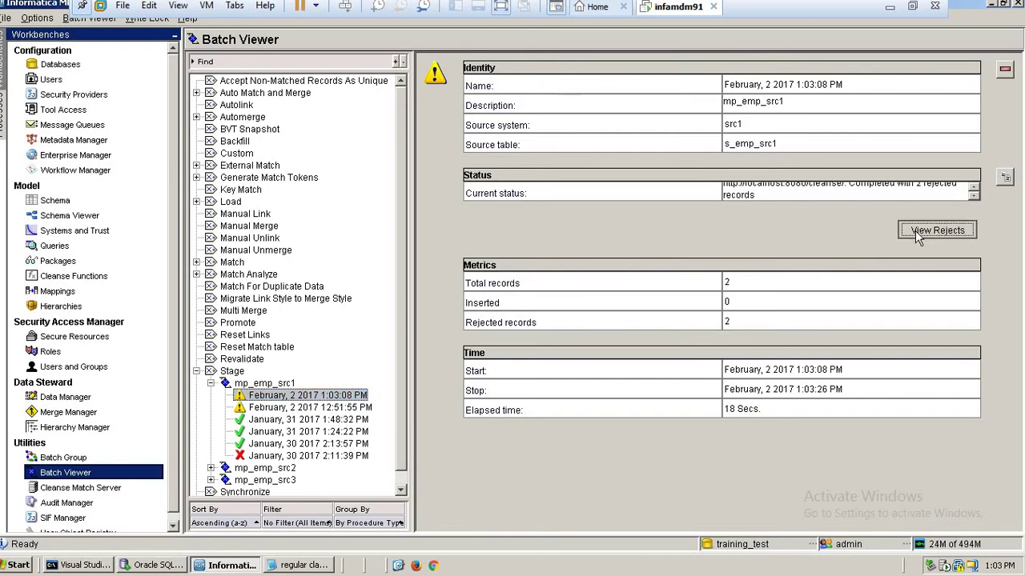
Step: Move and enlarge the rejects window and widen its ERROR_DESCRIPTION column to read the full reject reasons
{"action": "left_click_drag", "start_coordinate": [673, 150], "coordinate": [271, 120]}
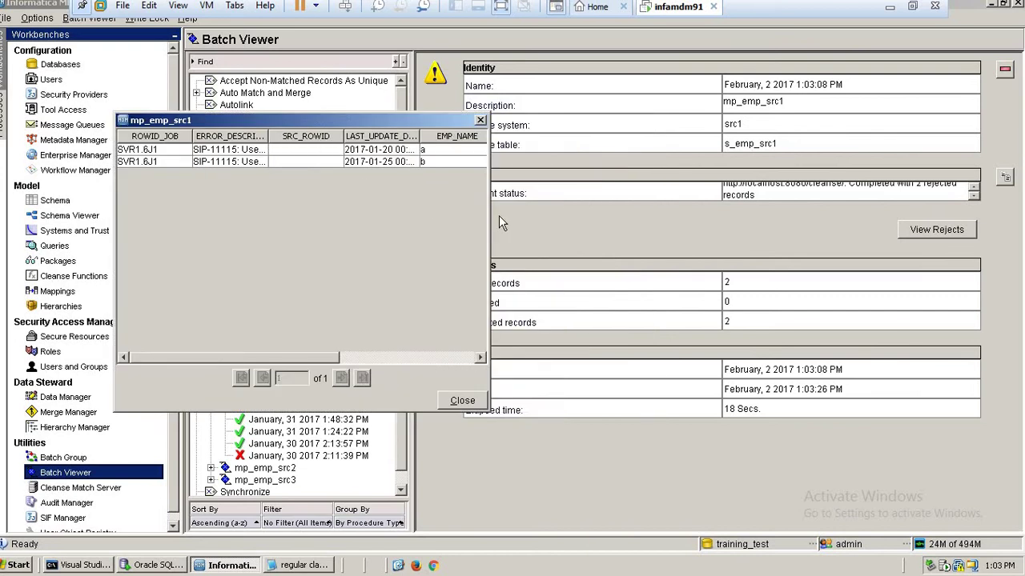
{"action": "left_click_drag", "start_coordinate": [487, 217], "coordinate": [935, 203]}
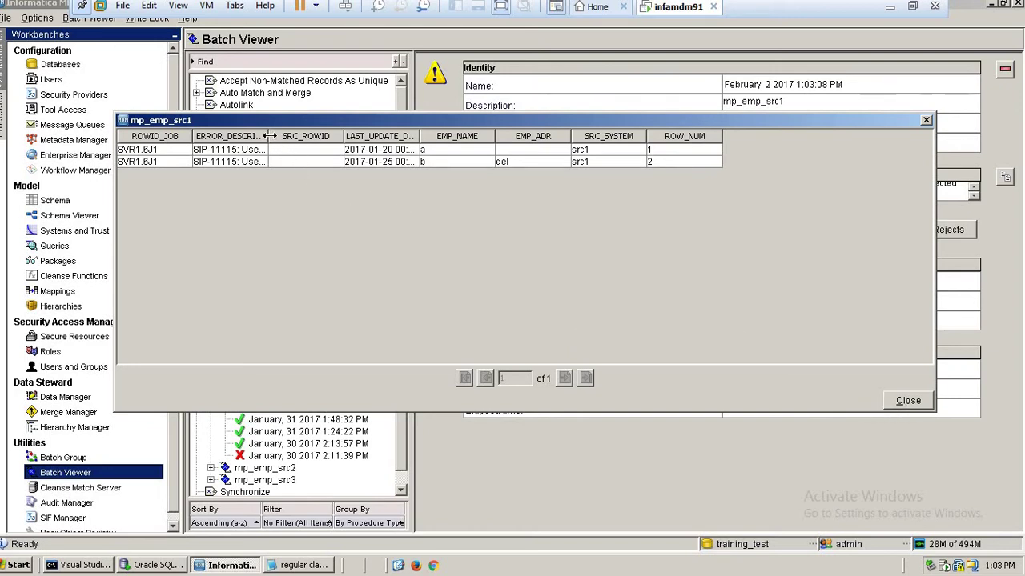
{"action": "left_click_drag", "start_coordinate": [268, 136], "coordinate": [746, 136]}
{"action": "left_click", "coordinate": [685, 151]}
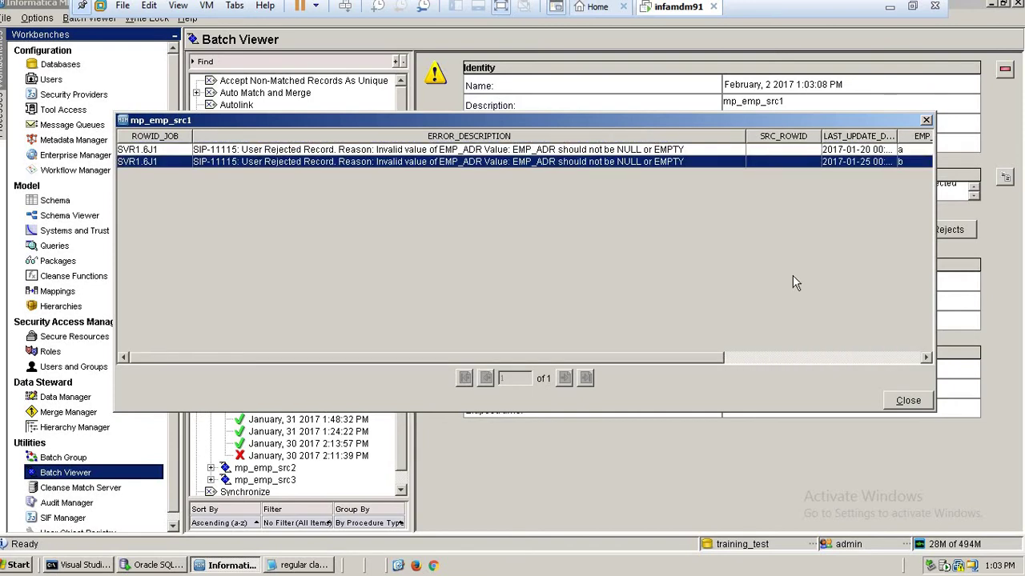
Step: Close the rejects window, switch to Oracle SQL Developer, and refresh C_S_EMP_SRC1_REJ to examine the reject rows of job SVR1.6J1
{"action": "left_click", "coordinate": [898, 404]}
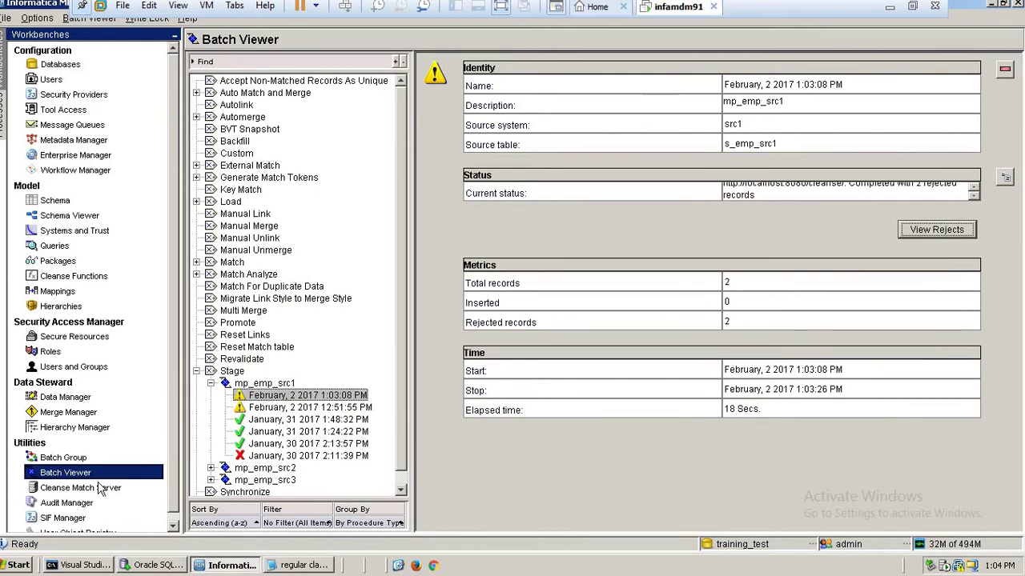
{"action": "left_click", "coordinate": [146, 565]}
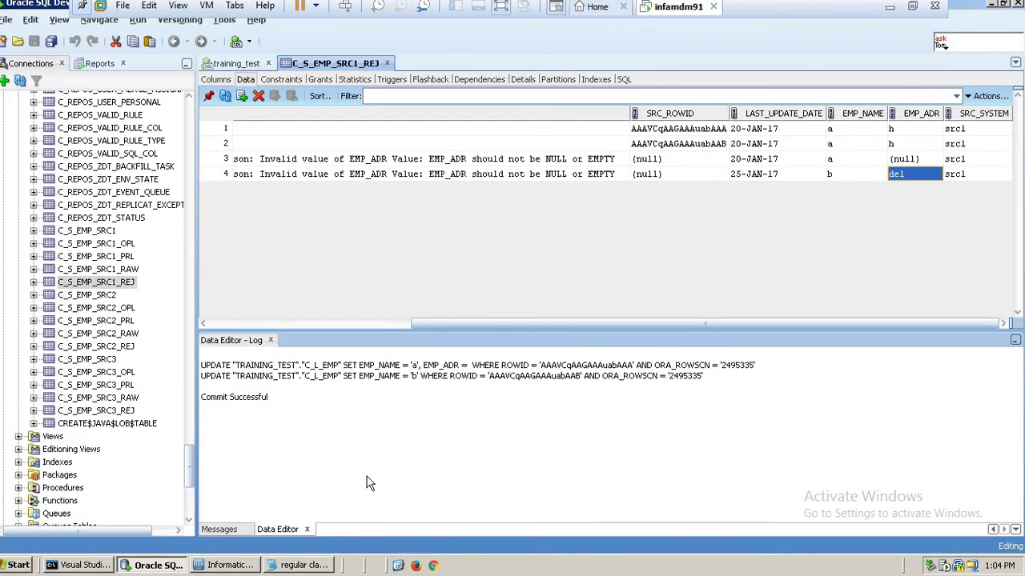
{"action": "left_click", "coordinate": [94, 232]}
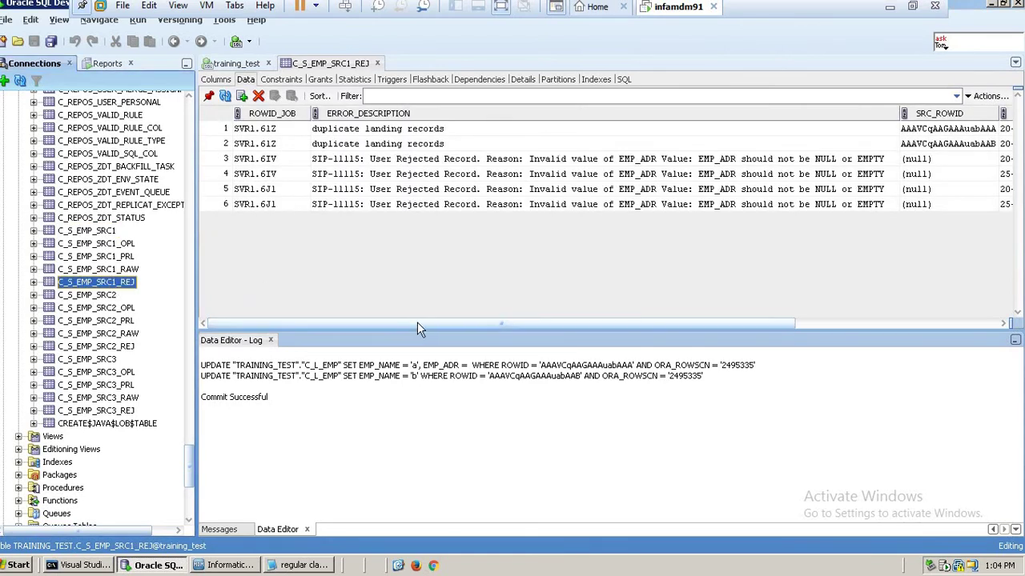
{"action": "left_click_drag", "start_coordinate": [417, 322], "coordinate": [748, 348]}
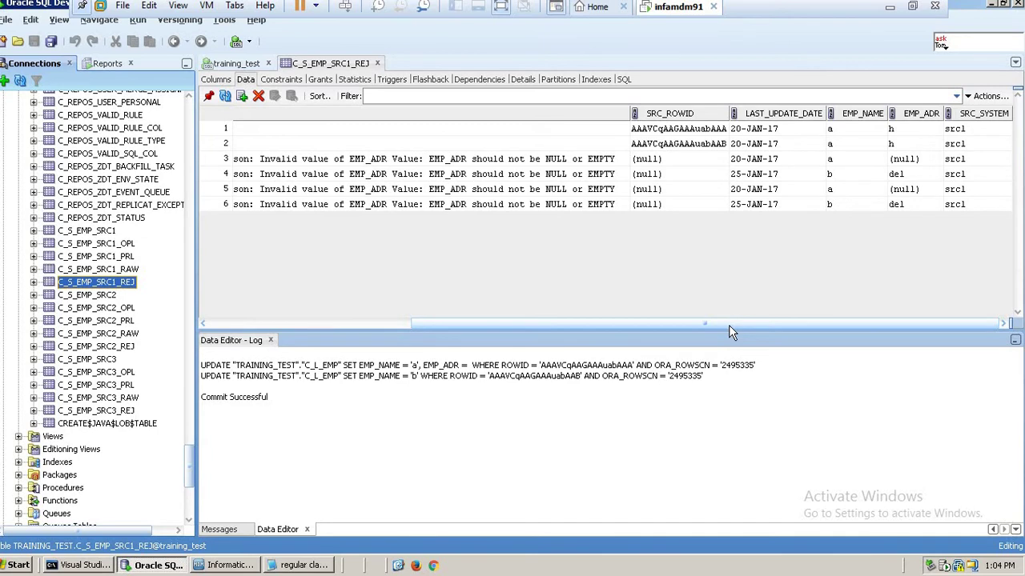
{"action": "left_click_drag", "start_coordinate": [731, 328], "coordinate": [514, 325]}
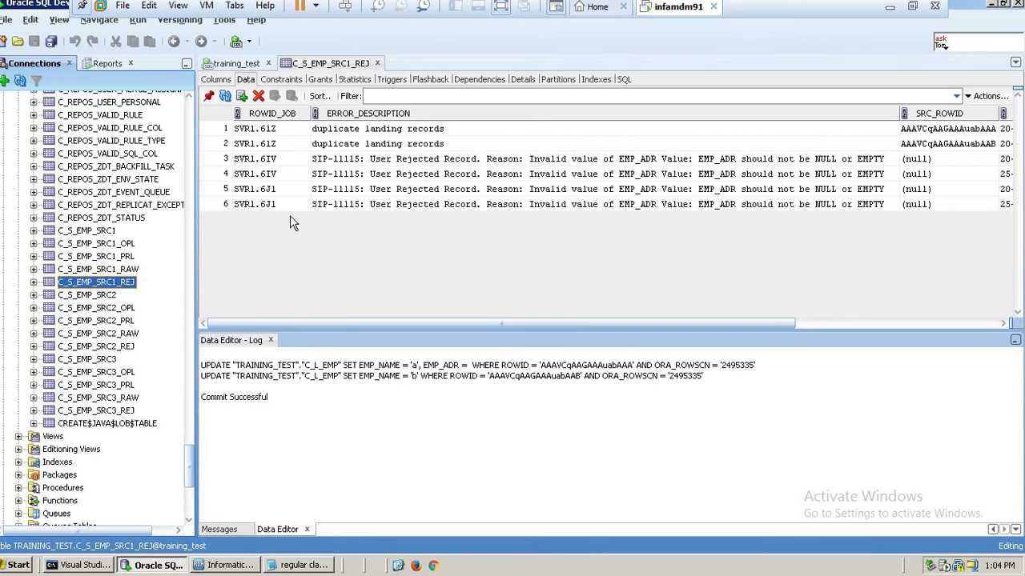
{"action": "left_click", "coordinate": [253, 190]}
{"action": "left_click", "coordinate": [249, 206]}
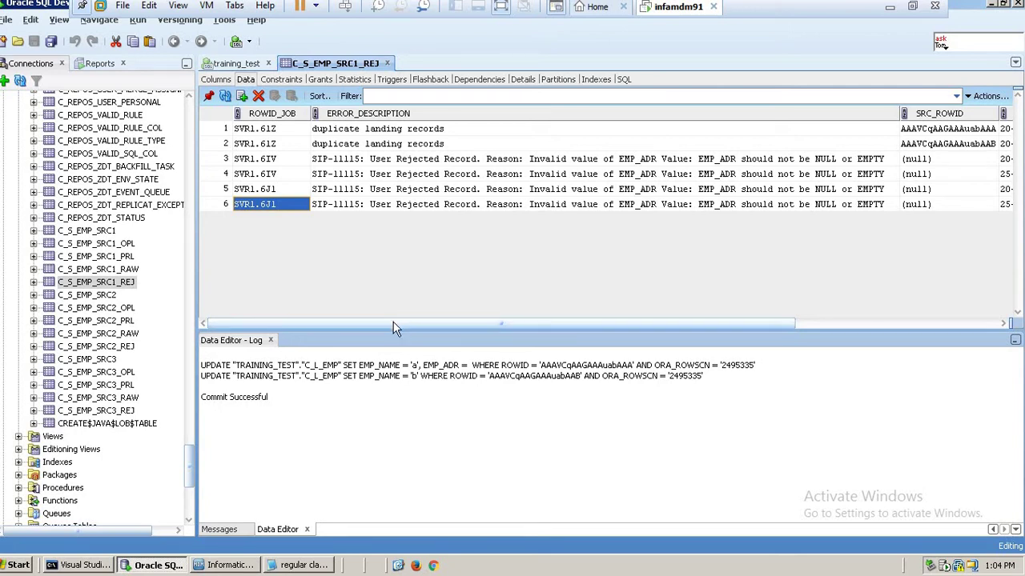
{"action": "left_click_drag", "start_coordinate": [388, 323], "coordinate": [665, 347]}
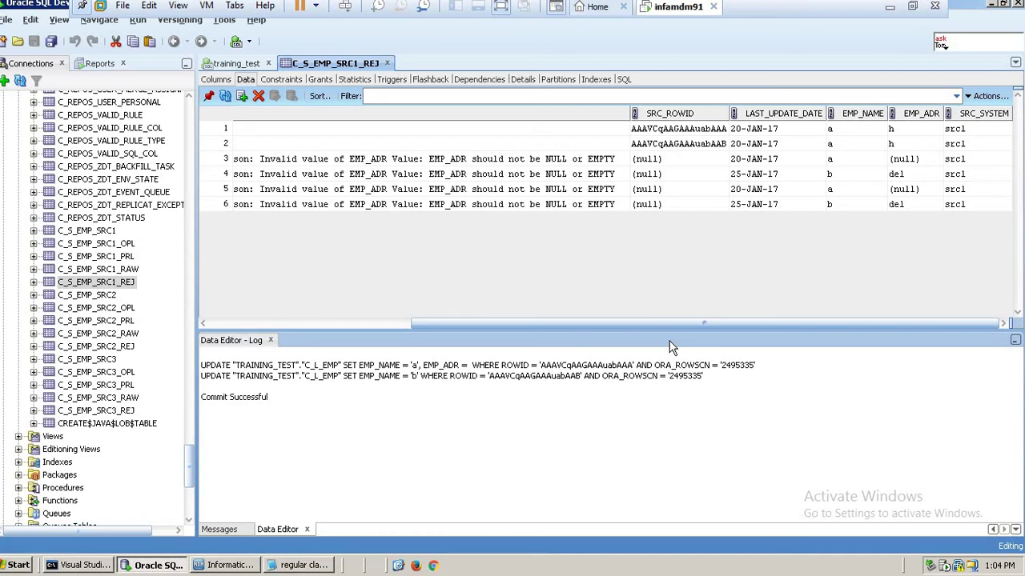
{"action": "left_click_drag", "start_coordinate": [664, 324], "coordinate": [337, 322]}
Step: Return to the Informatica MDM Hub Console and open the test view of the mp_emp_src1 mapping
{"action": "left_click", "coordinate": [229, 567]}
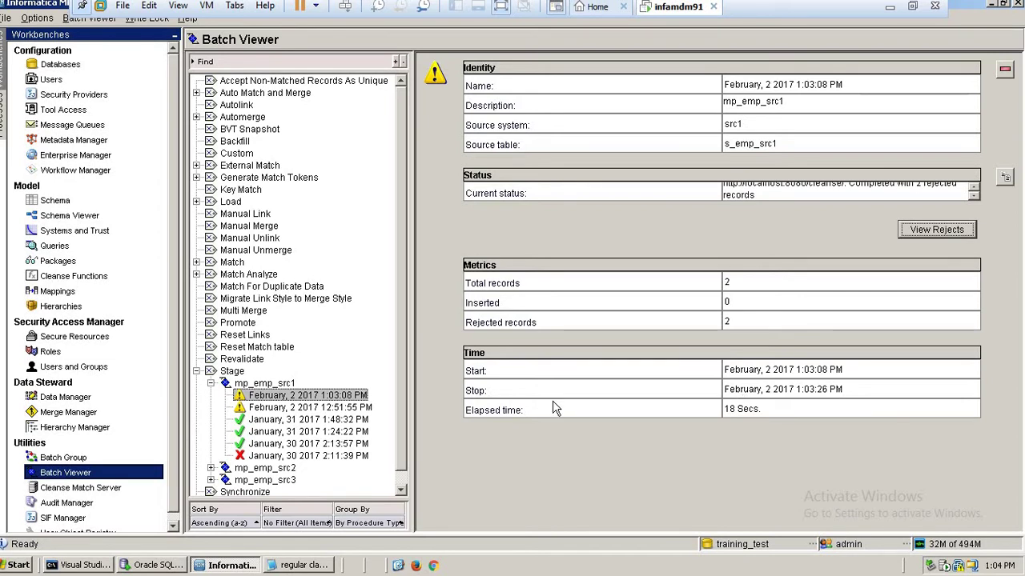
{"action": "left_click", "coordinate": [59, 297]}
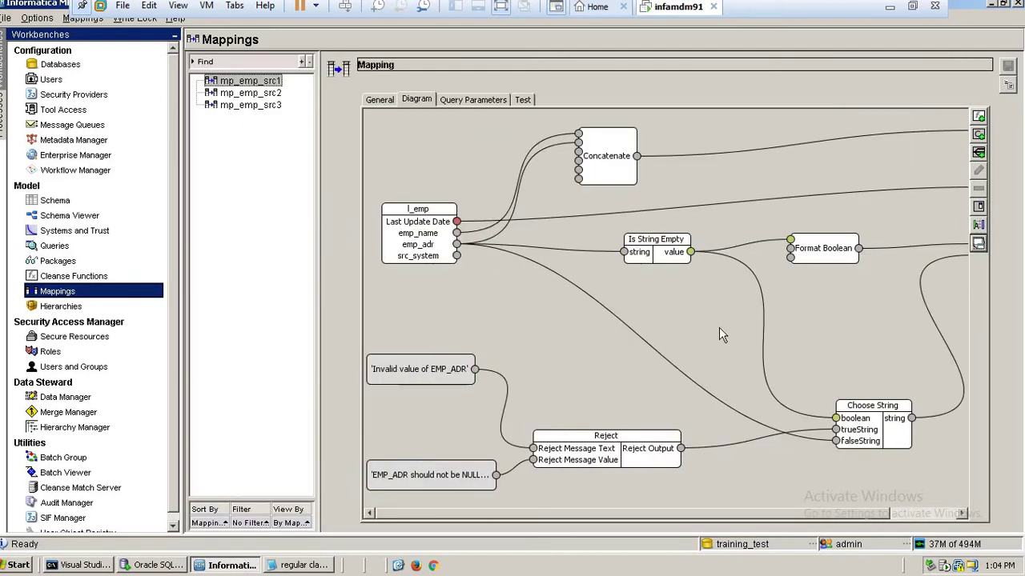
{"action": "left_click", "coordinate": [524, 100]}
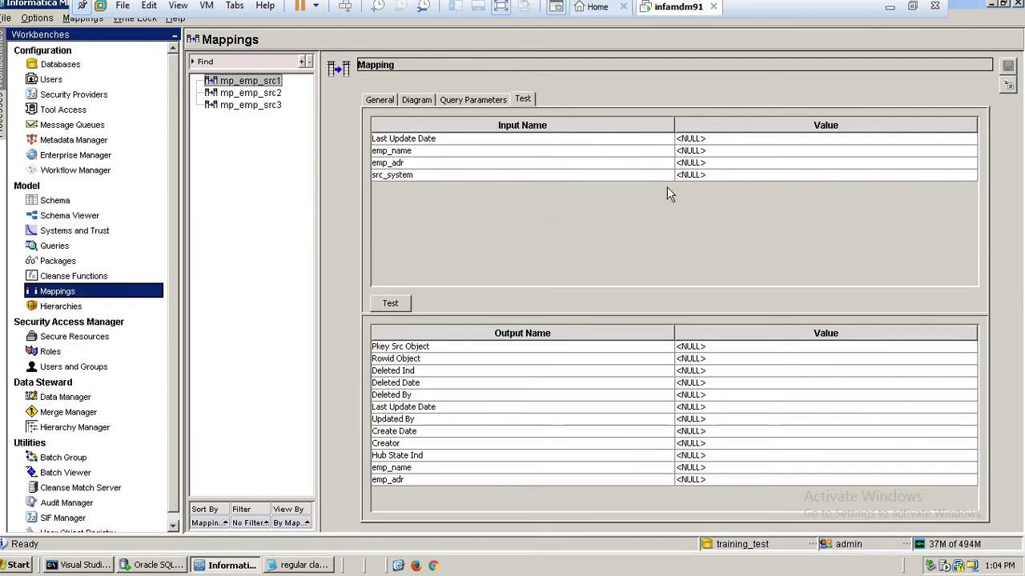
Step: Make the emp_adr test input an empty string, set emp_name to abc, and Last Update Date to February 1, 2017
{"action": "left_click", "coordinate": [692, 174]}
{"action": "left_click", "coordinate": [693, 163]}
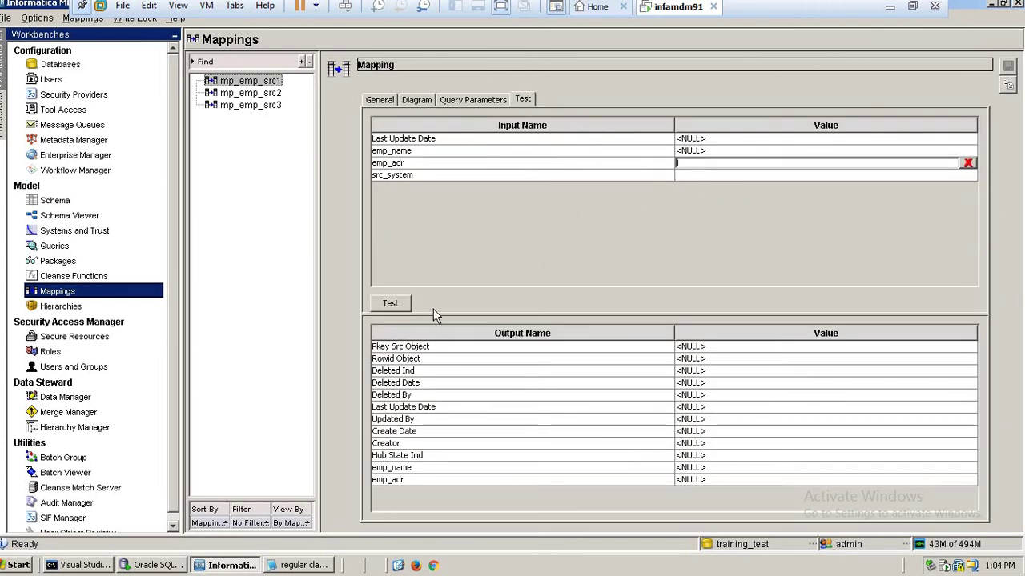
{"action": "left_click", "coordinate": [682, 151]}
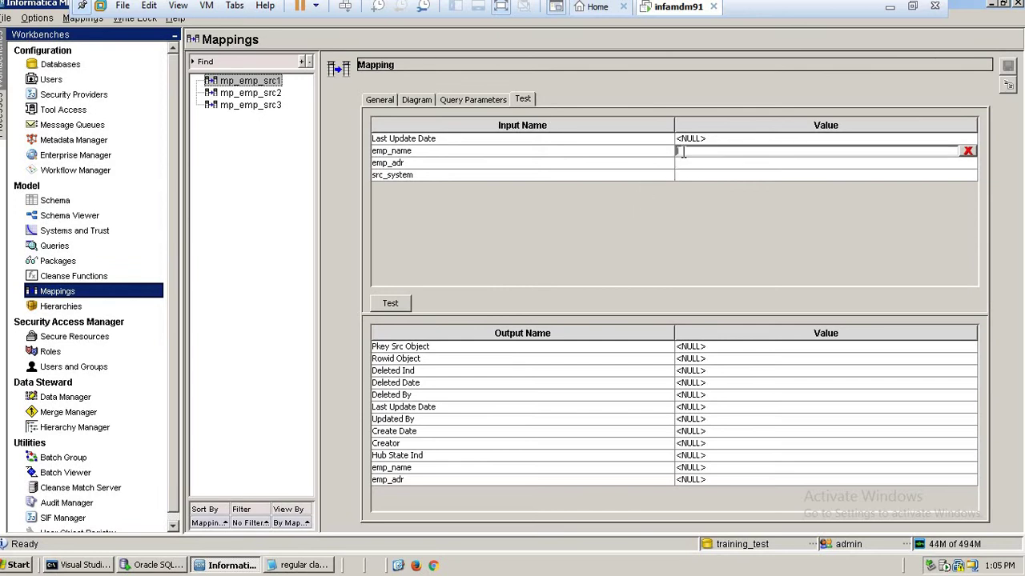
{"action": "type", "text": "abc"}
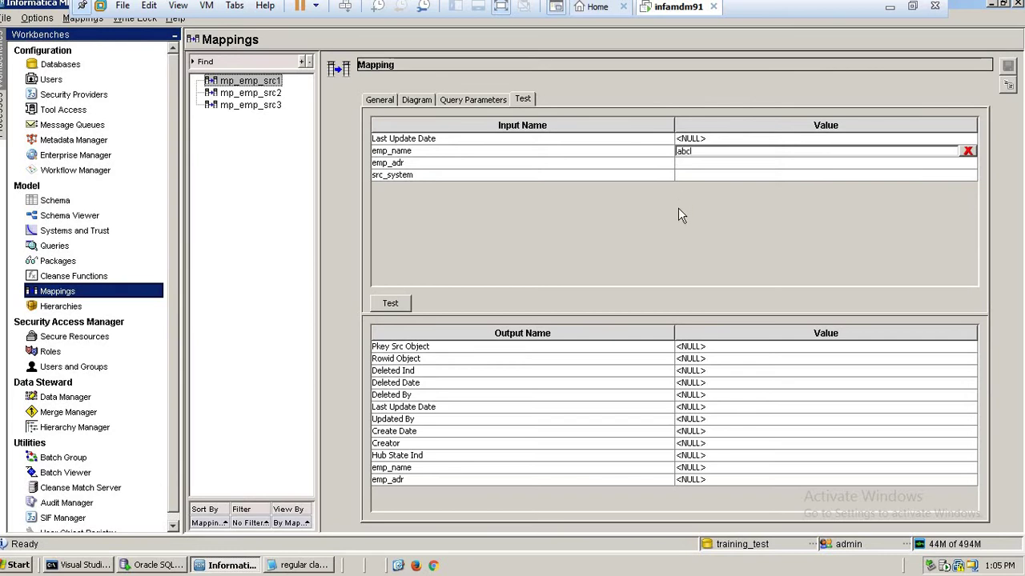
{"action": "left_click", "coordinate": [728, 141]}
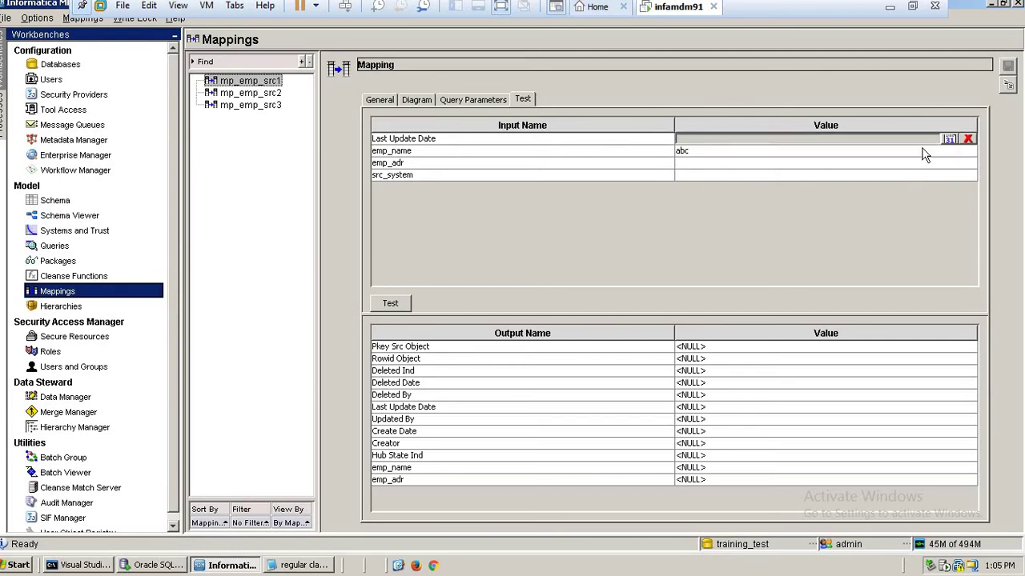
{"action": "left_click", "coordinate": [949, 139]}
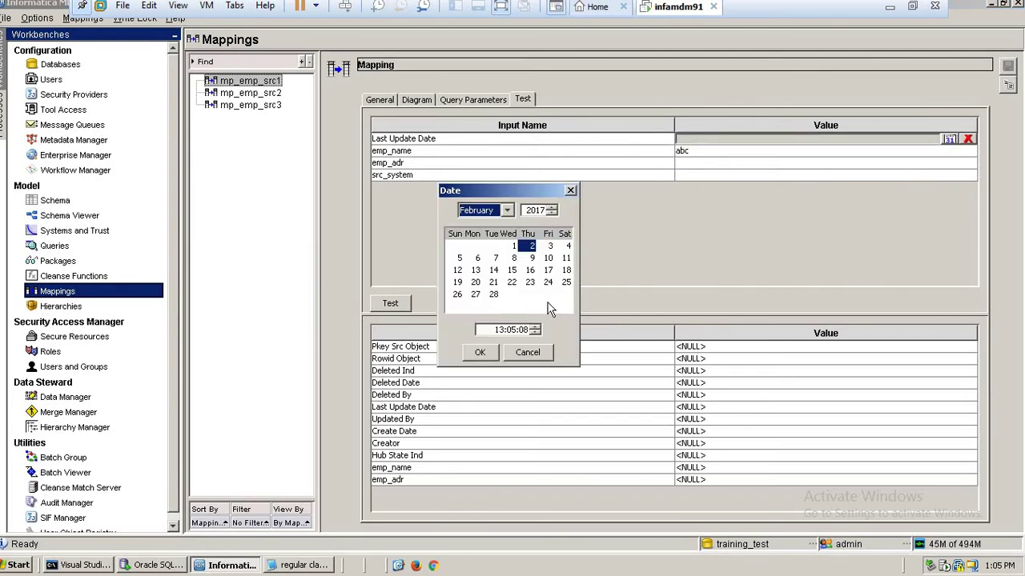
{"action": "left_click", "coordinate": [514, 247]}
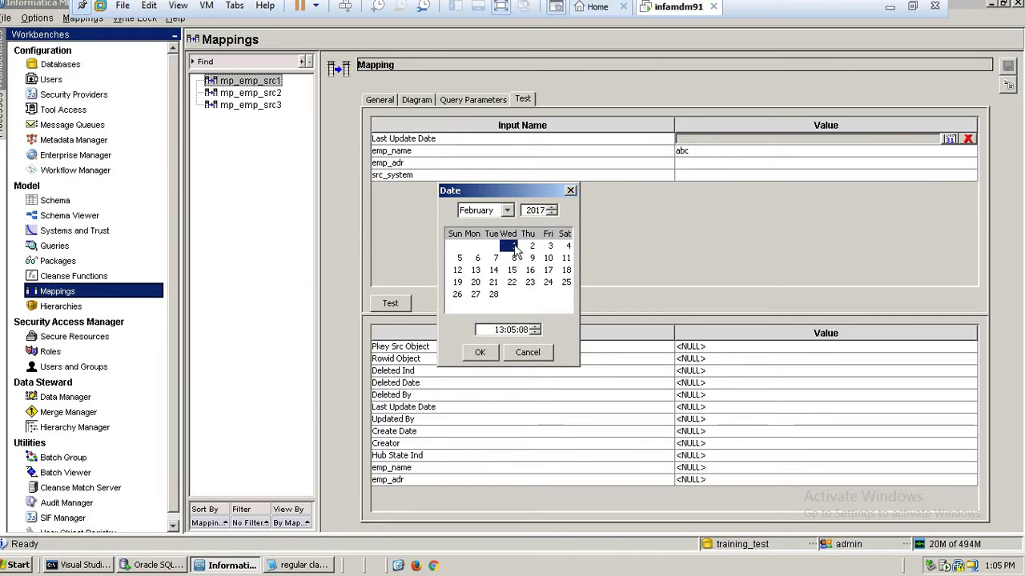
{"action": "left_click", "coordinate": [481, 352]}
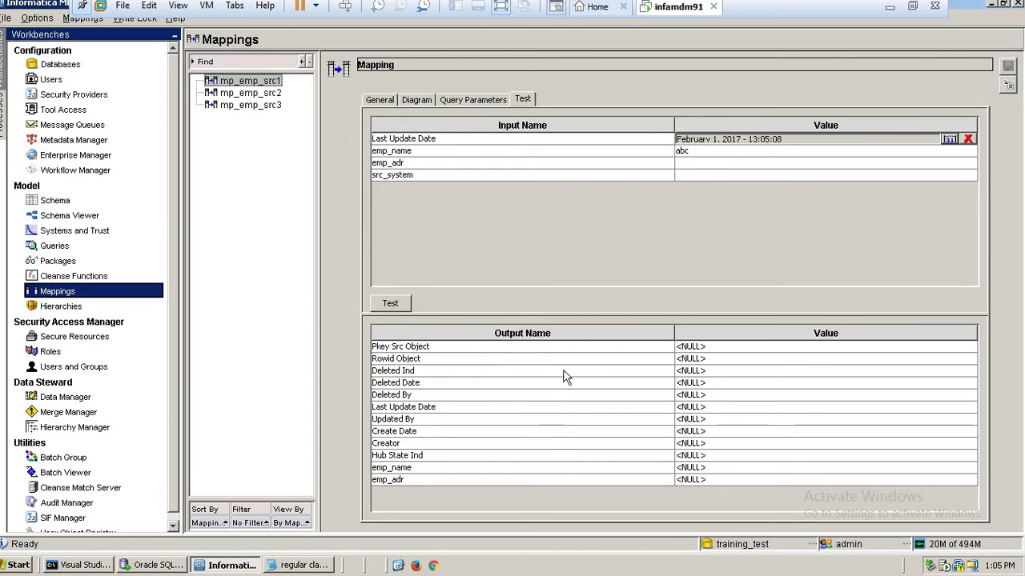
Step: Set the src_system test input to src1, run the mapping test with emp_adr empty, and dismiss the resulting message
{"action": "left_click", "coordinate": [694, 176]}
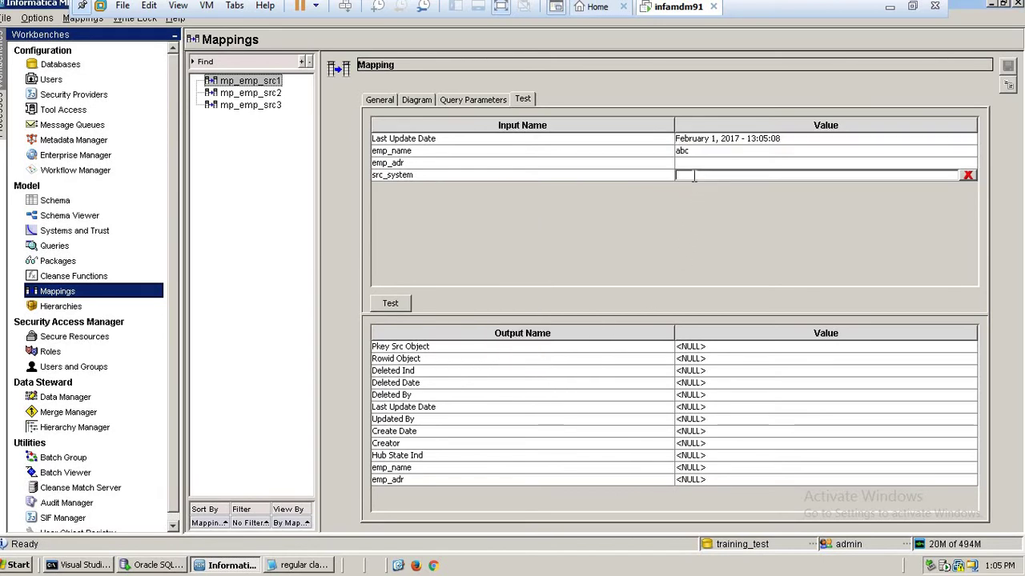
{"action": "type", "text": "src1"}
{"action": "left_click", "coordinate": [390, 303]}
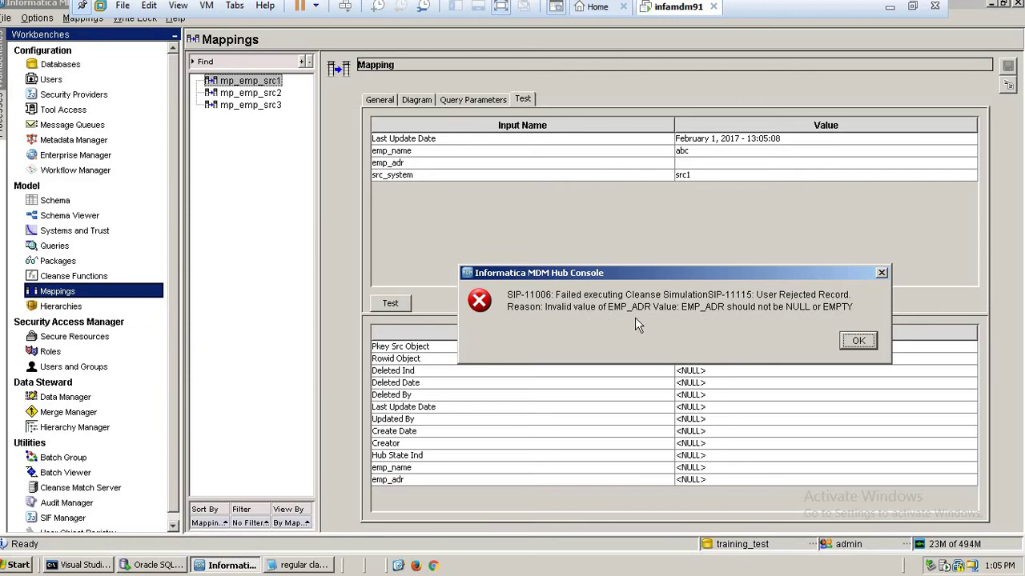
{"action": "left_click_drag", "start_coordinate": [689, 276], "coordinate": [699, 207]}
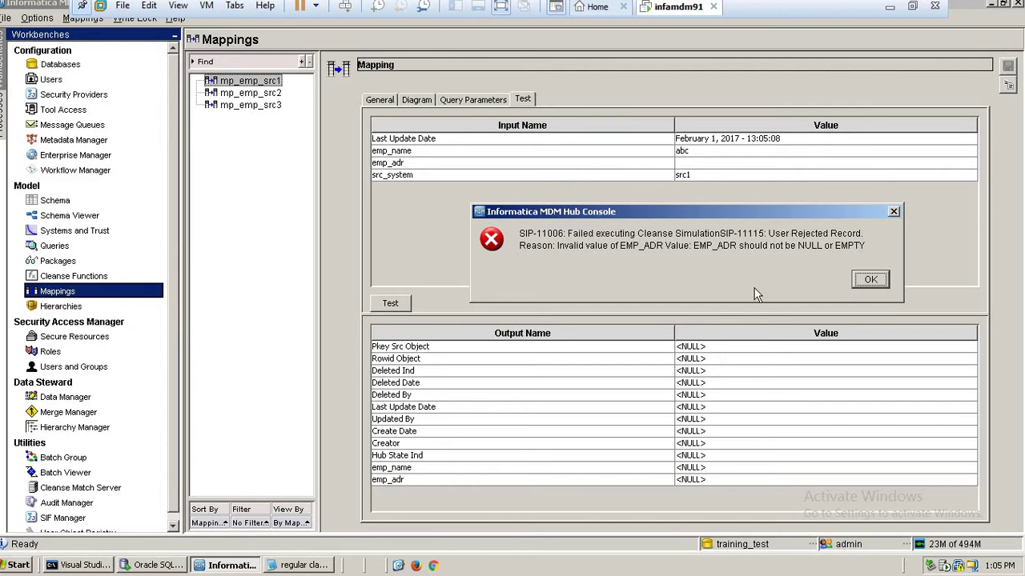
{"action": "left_click", "coordinate": [871, 279]}
Step: Set the emp_adr test input to abcd, rerun the mapping test, and dismiss the resulting message
{"action": "left_click", "coordinate": [710, 163]}
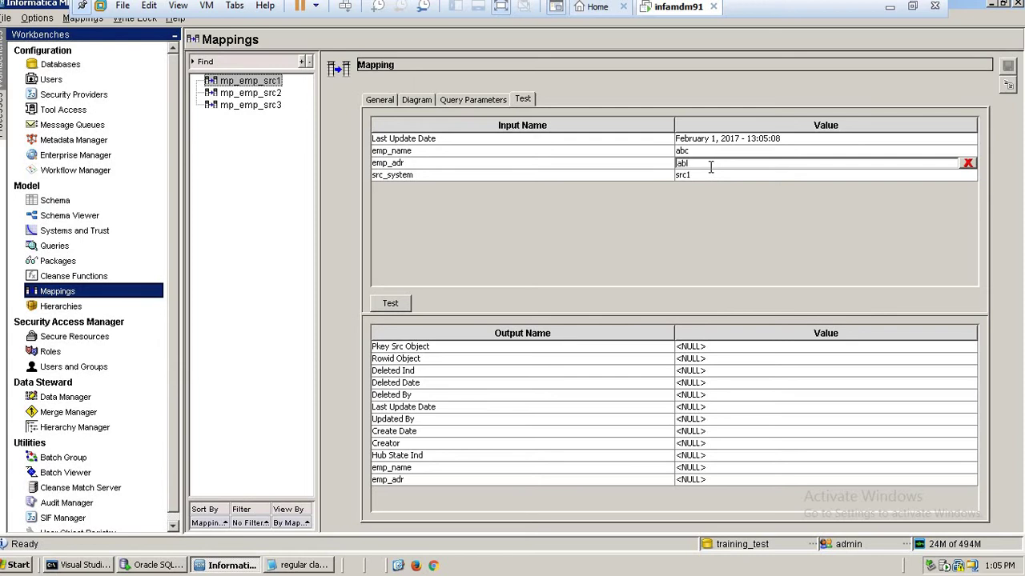
{"action": "type", "text": "abcd"}
{"action": "left_click", "coordinate": [394, 304]}
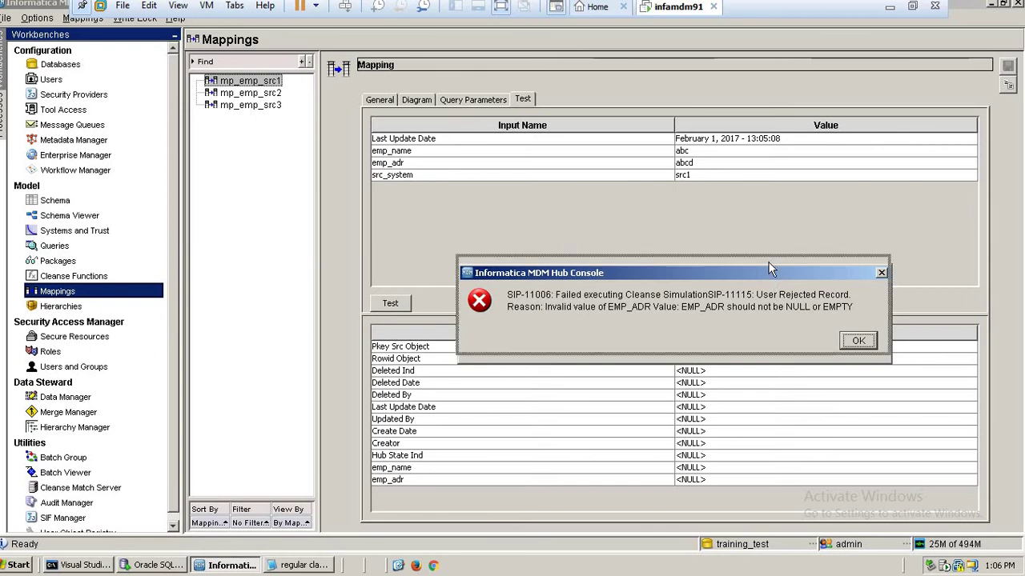
{"action": "left_click_drag", "start_coordinate": [770, 273], "coordinate": [756, 213]}
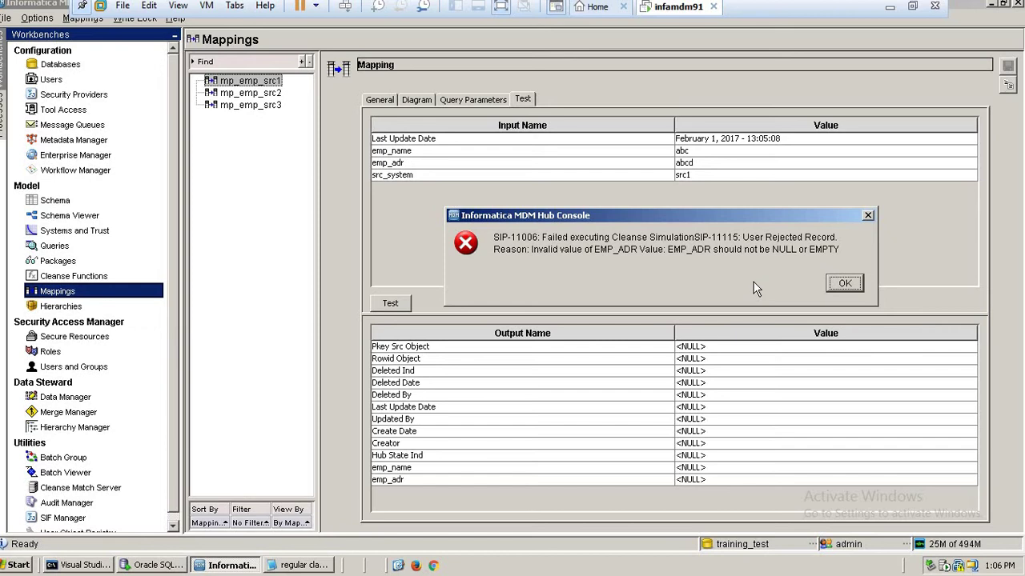
{"action": "left_click", "coordinate": [845, 283]}
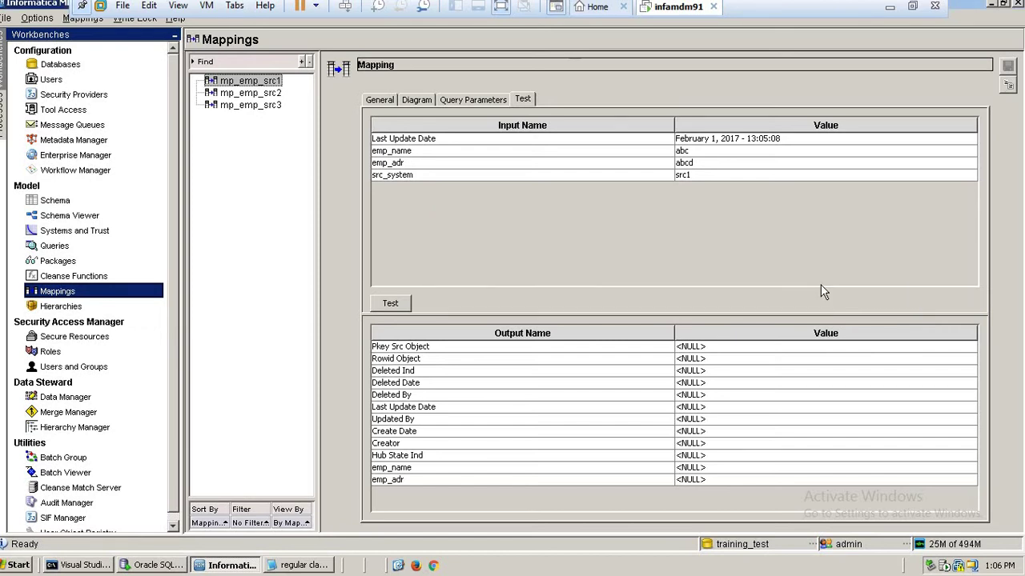
{"action": "left_click", "coordinate": [693, 165]}
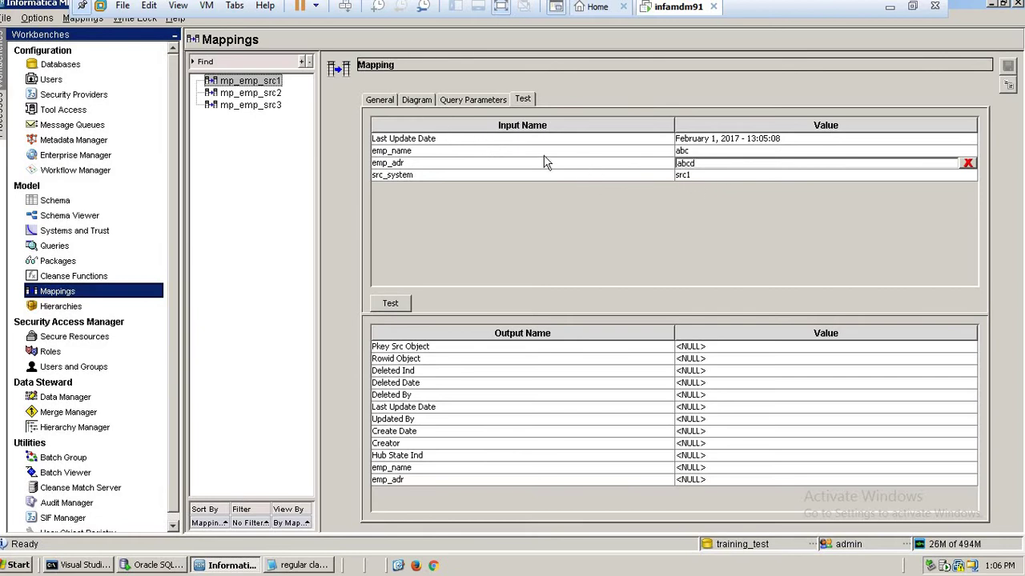
Step: Reposition the Choose String and Reject functions in the mapping diagram, and narrow the mappings list to show the s_emp_src1 target
{"action": "left_click", "coordinate": [415, 99]}
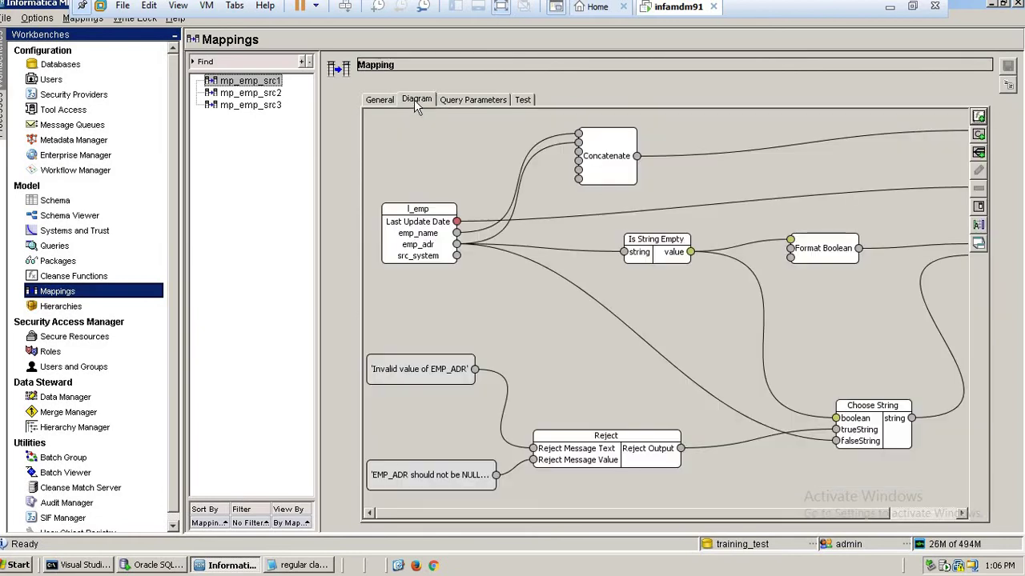
{"action": "left_click", "coordinate": [673, 255]}
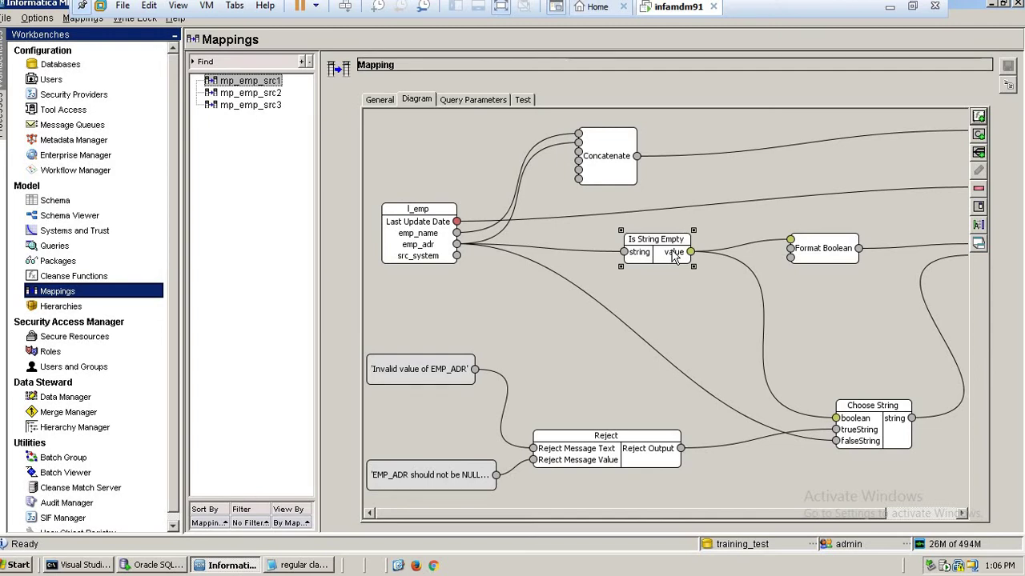
{"action": "left_click", "coordinate": [859, 428]}
{"action": "left_click_drag", "start_coordinate": [859, 427], "coordinate": [812, 397]}
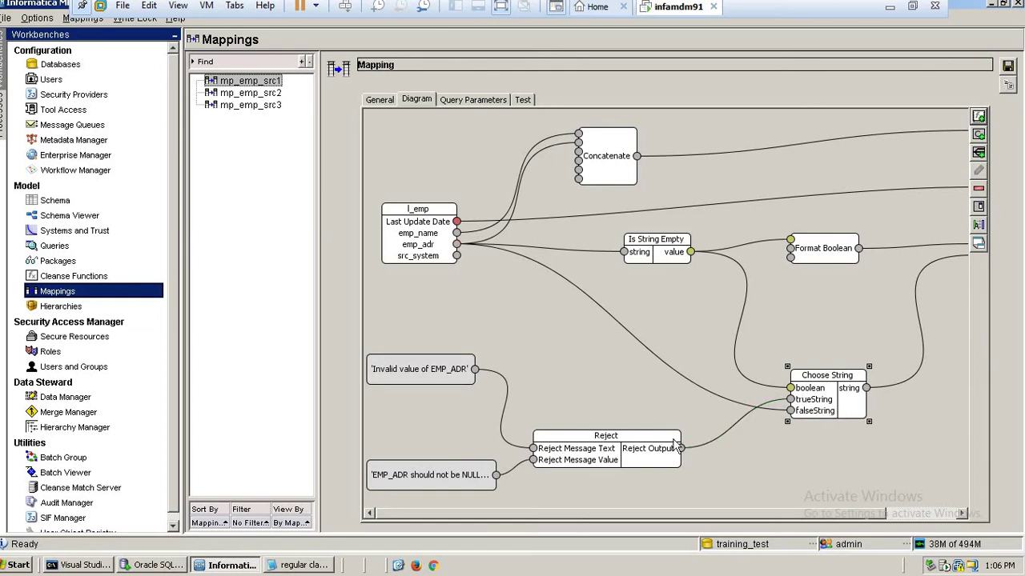
{"action": "left_click_drag", "start_coordinate": [638, 450], "coordinate": [623, 449]}
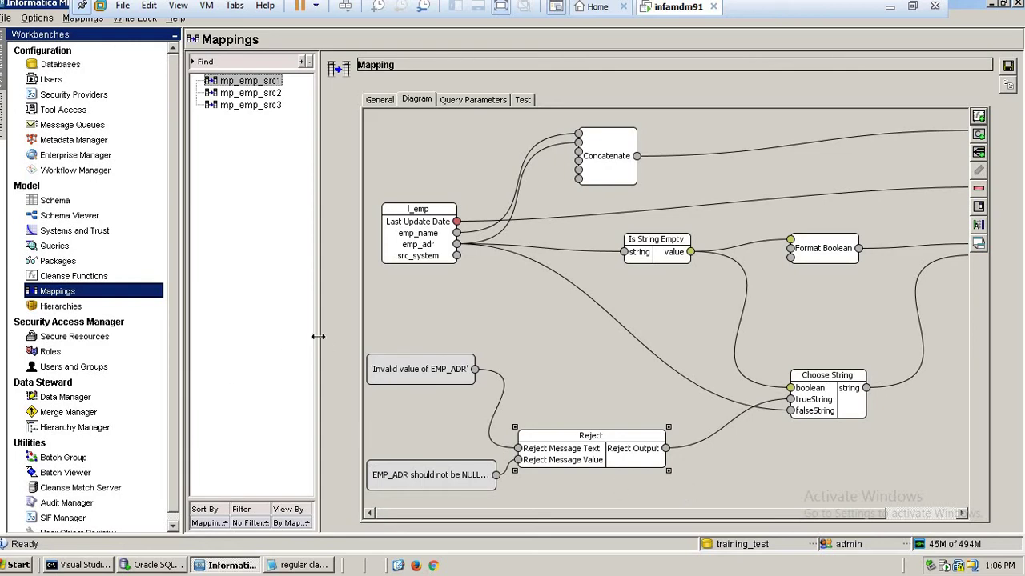
{"action": "left_click_drag", "start_coordinate": [318, 337], "coordinate": [224, 327]}
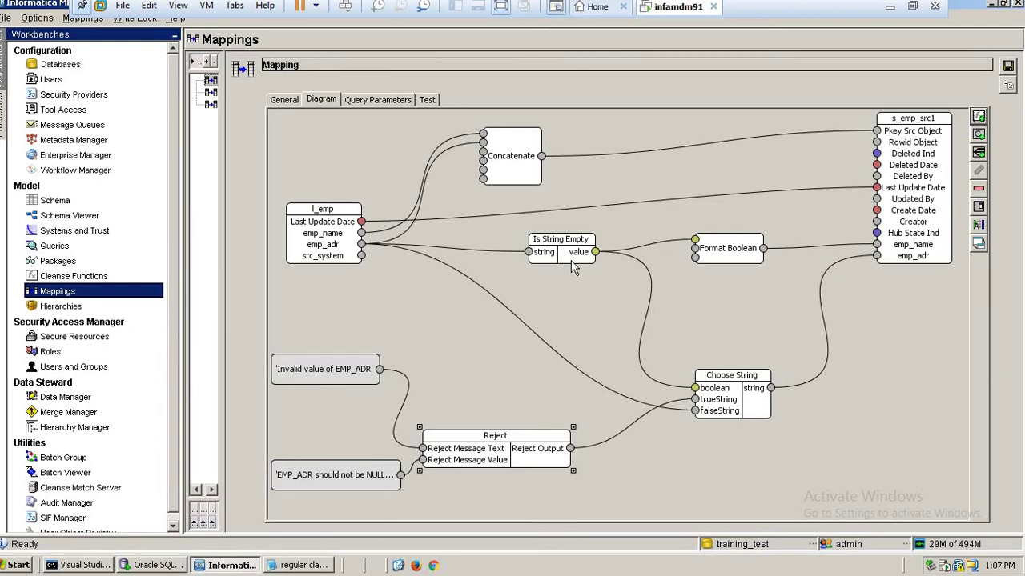
Step: Delete the Reject function and the 'Invalid value of EMP_ADR' constant from the mapping diagram
{"action": "right_click", "coordinate": [510, 456]}
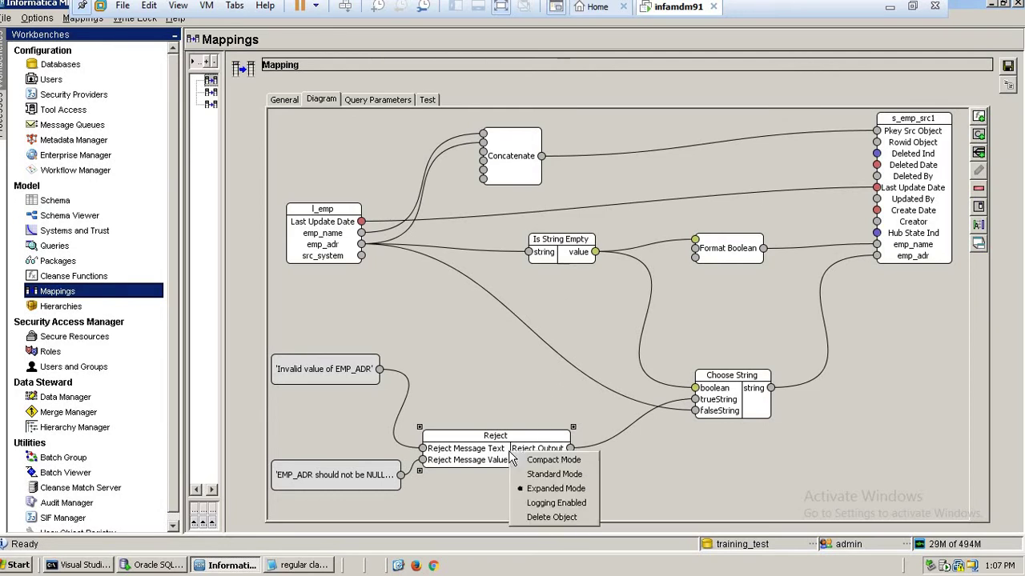
{"action": "left_click", "coordinate": [551, 518]}
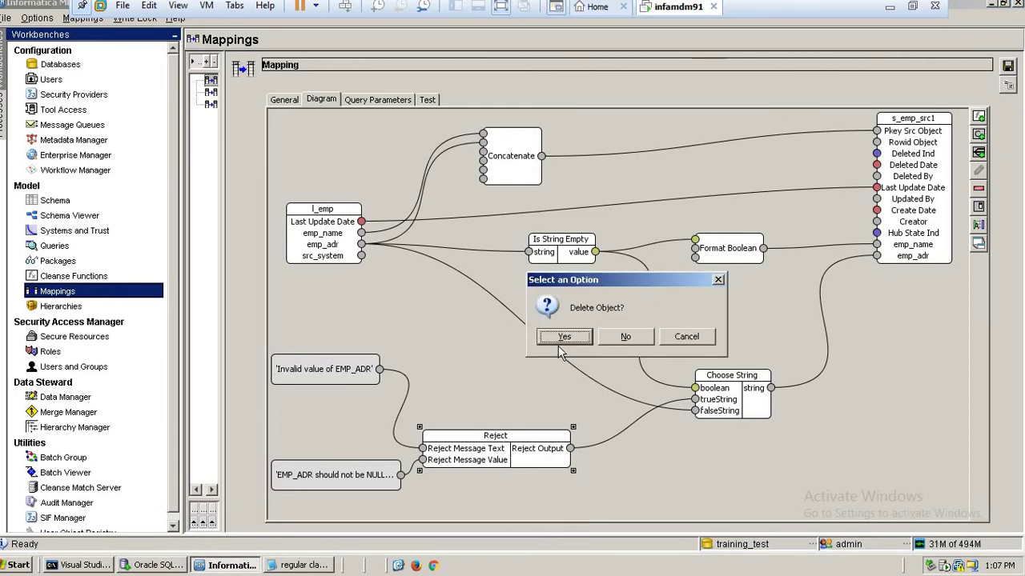
{"action": "left_click", "coordinate": [563, 337]}
{"action": "right_click", "coordinate": [342, 370]}
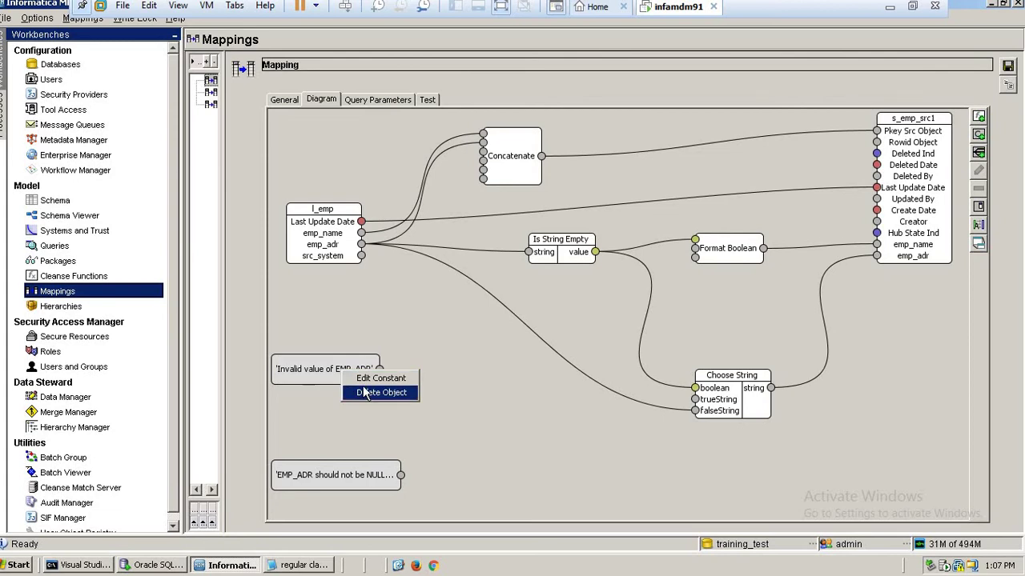
{"action": "left_click", "coordinate": [365, 392]}
{"action": "left_click", "coordinate": [562, 337]}
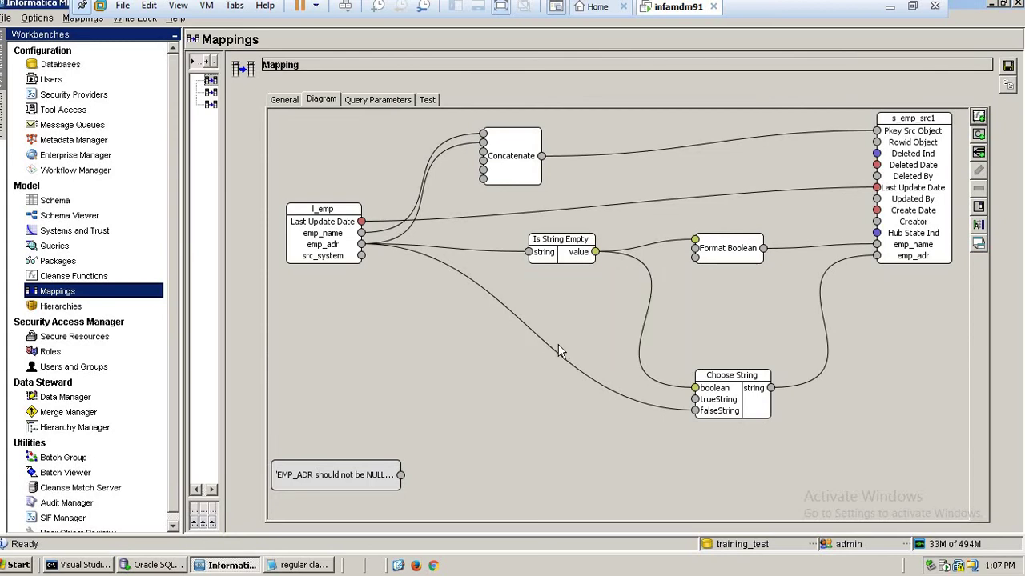
Step: Delete the unconnected 'EMP_ADR should not be NULL...' constant from the mapping diagram and confirm the deletion
{"action": "right_click", "coordinate": [383, 476]}
{"action": "left_click", "coordinate": [413, 494]}
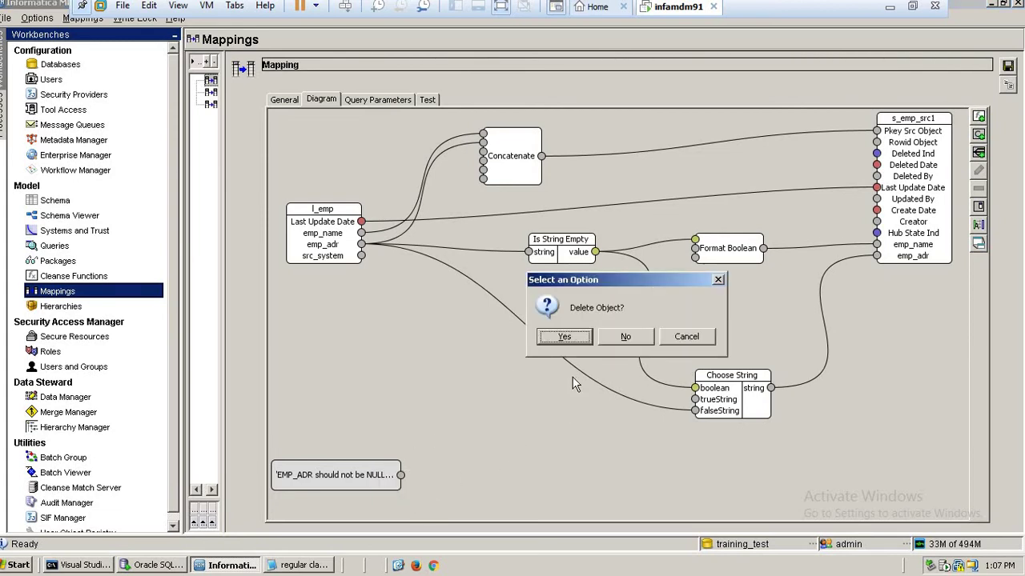
{"action": "left_click", "coordinate": [564, 337]}
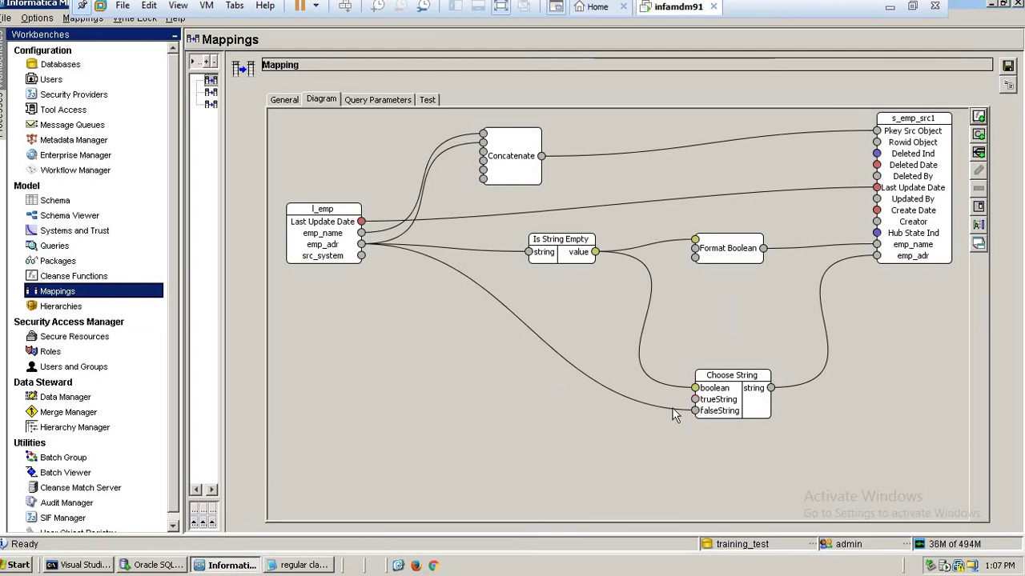
{"action": "left_click", "coordinate": [978, 136]}
{"action": "left_click", "coordinate": [508, 277]}
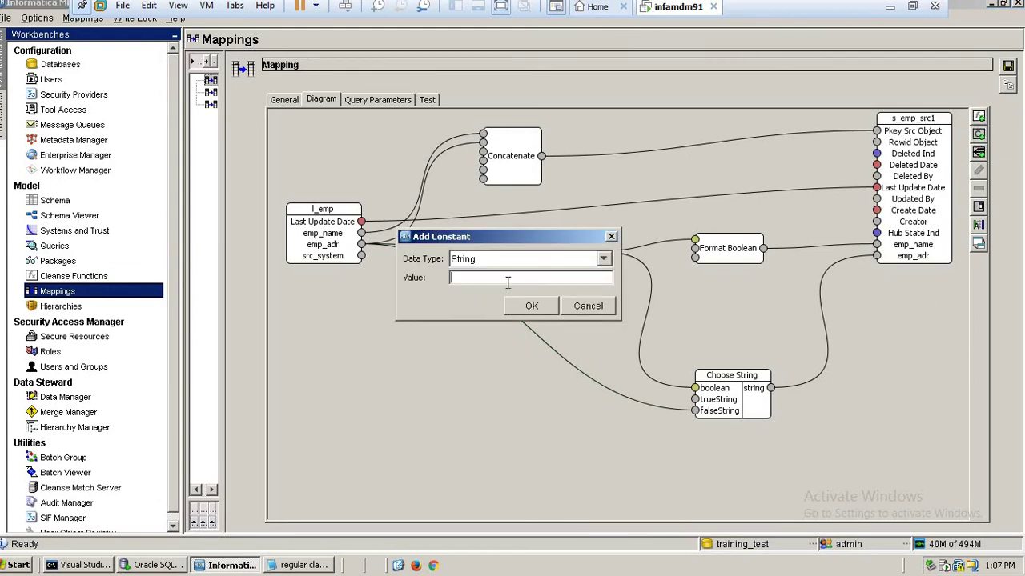
{"action": "type", "text": "o"}
{"action": "left_click", "coordinate": [588, 306]}
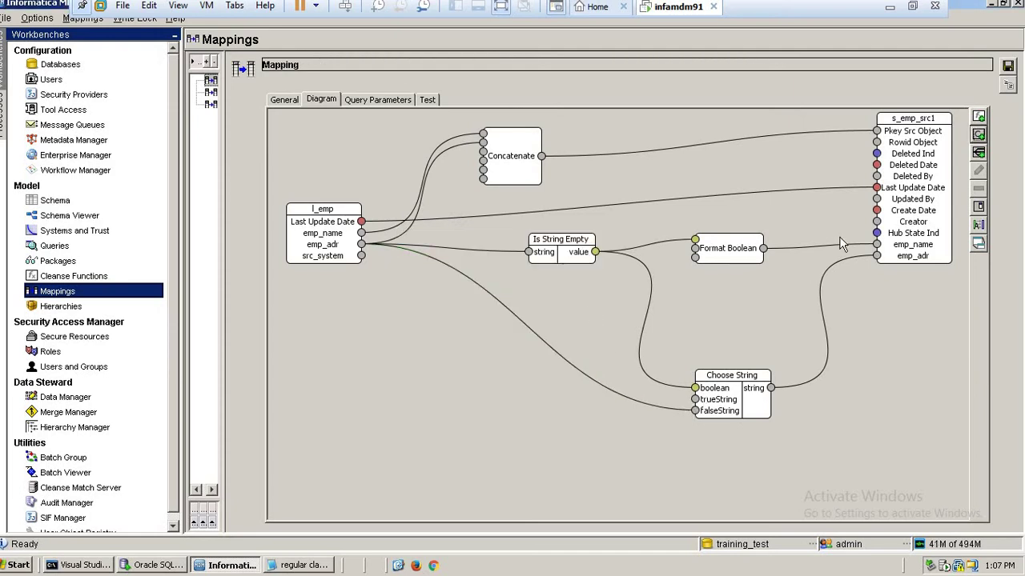
Step: Add a String constant with the value reject to the mapping diagram
{"action": "left_click", "coordinate": [978, 135]}
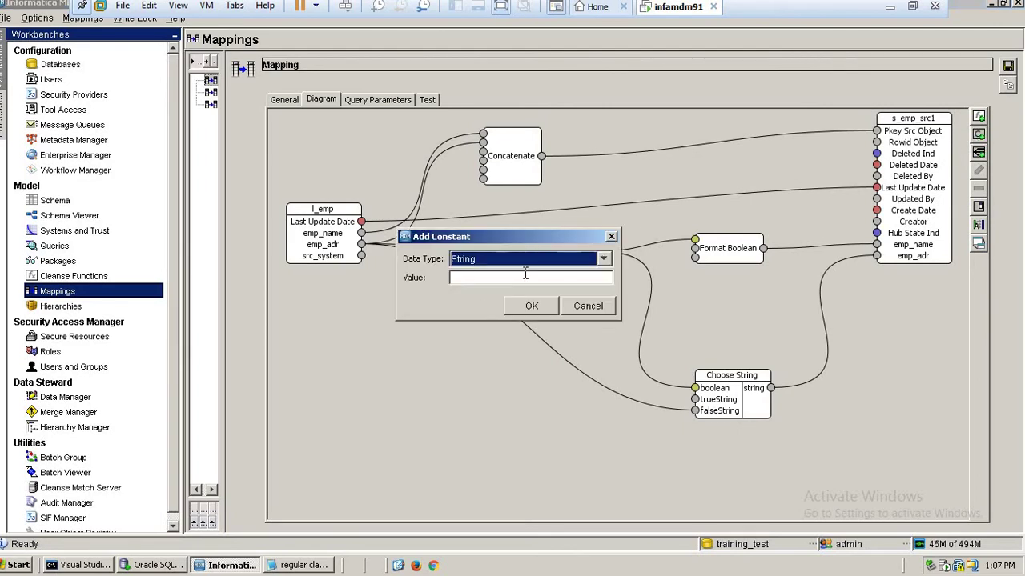
{"action": "left_click", "coordinate": [501, 278]}
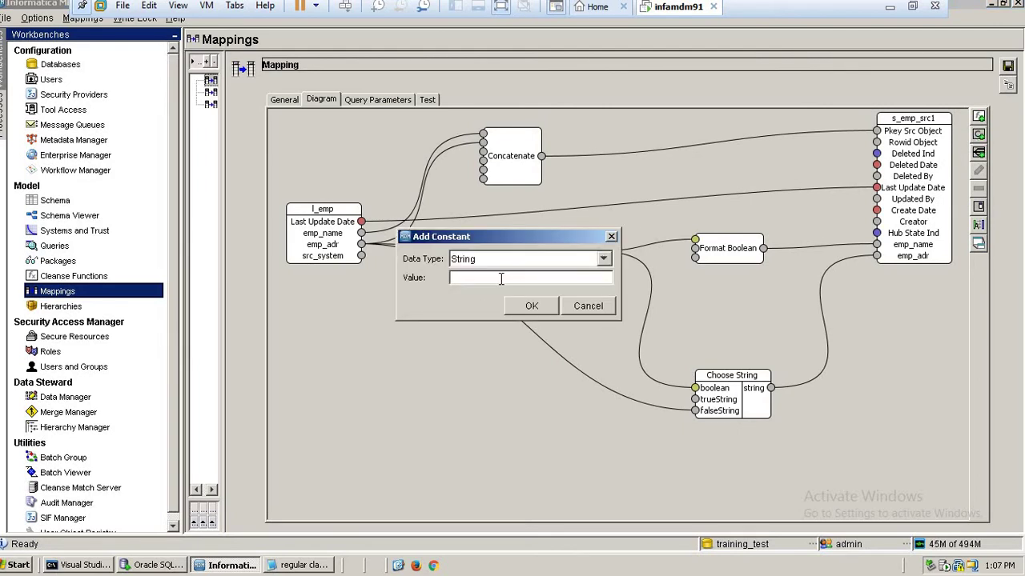
{"action": "type", "text": "reject"}
{"action": "left_click", "coordinate": [528, 305]}
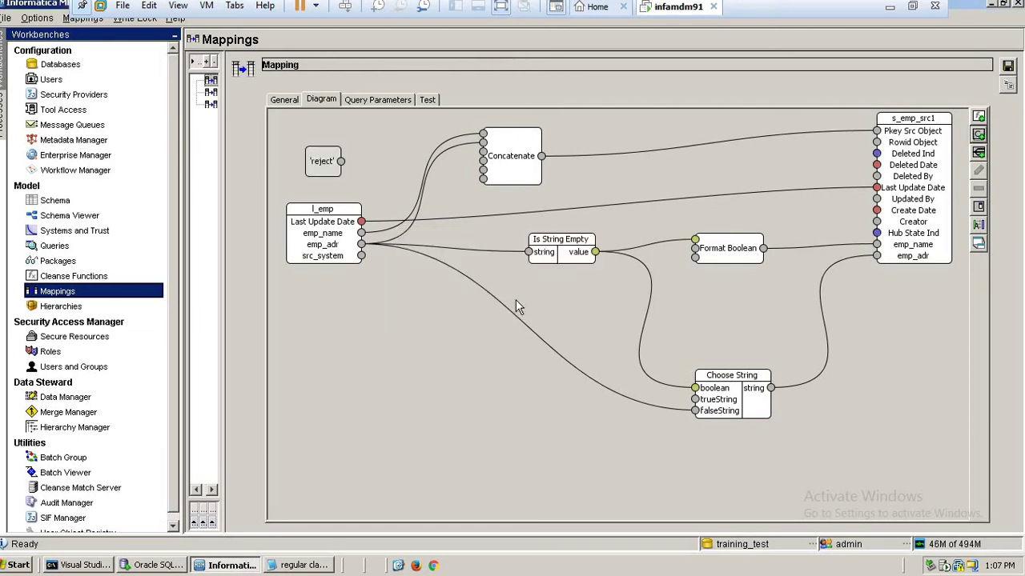
Step: Place the 'reject' constant below and before the Choose String function and connect it to the trueString input
{"action": "mouse_move", "coordinate": [335, 172]}
{"action": "left_mouse_down"}
{"action": "mouse_move", "coordinate": [422, 365]}
{"action": "mouse_move", "coordinate": [422, 406]}
{"action": "mouse_move", "coordinate": [514, 436]}
{"action": "mouse_move", "coordinate": [560, 466]}
{"action": "mouse_move", "coordinate": [694, 399]}
{"action": "left_mouse_up"}
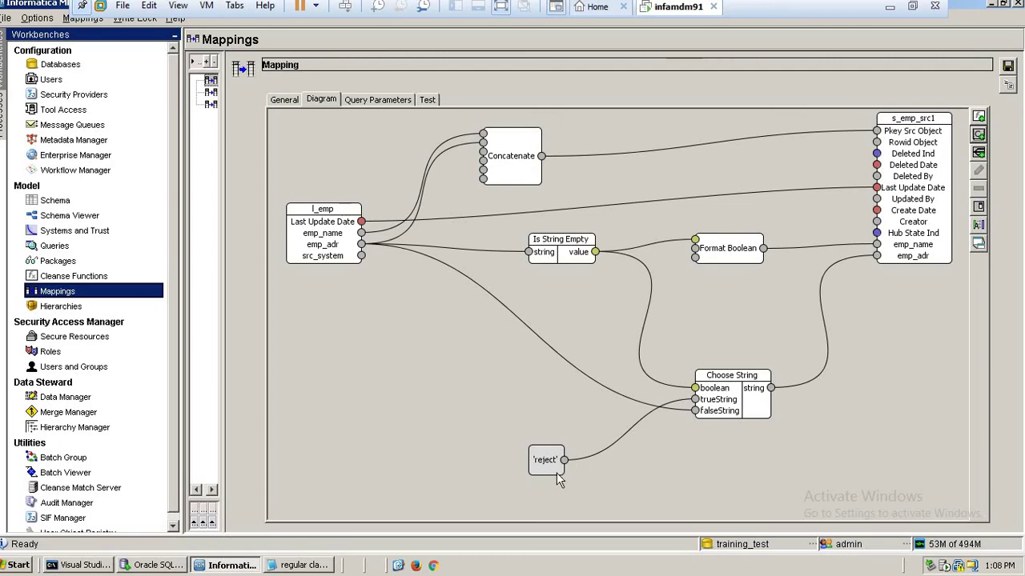
{"action": "left_click_drag", "start_coordinate": [551, 462], "coordinate": [567, 447]}
{"action": "left_click", "coordinate": [650, 471]}
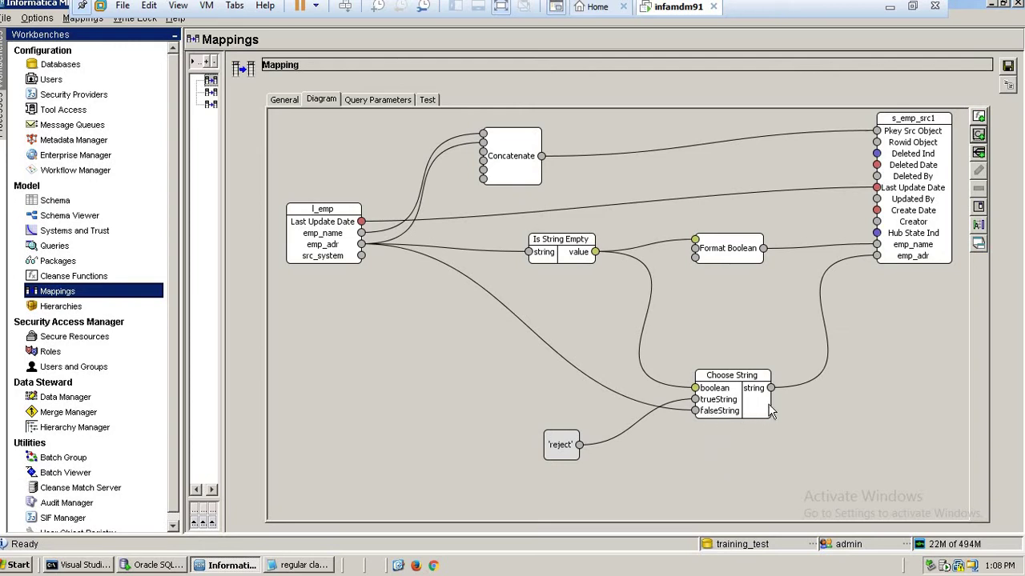
Step: Run the mapping test with the existing input values and check the emp_adr and emp_name outputs
{"action": "left_click", "coordinate": [439, 100]}
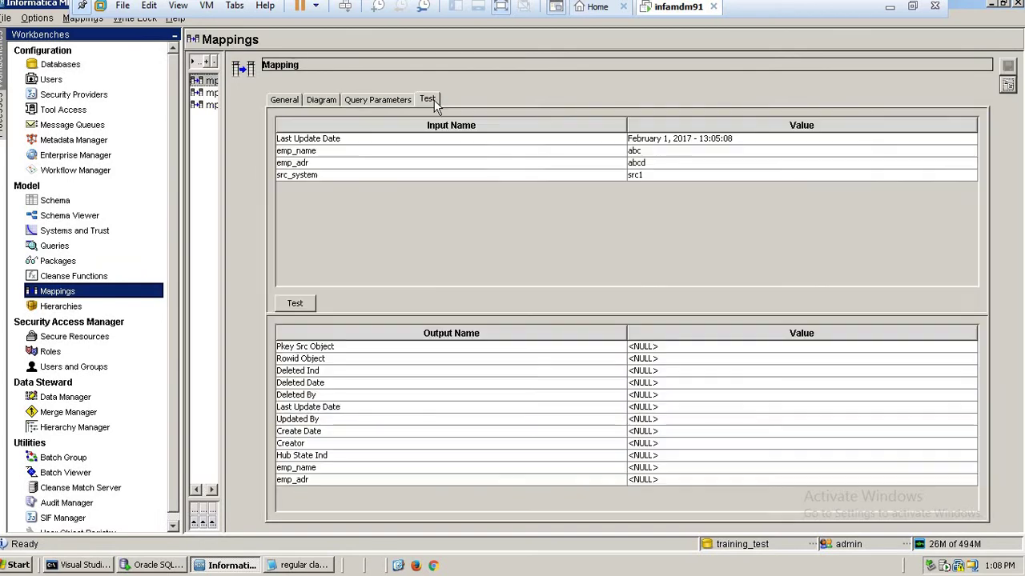
{"action": "left_click", "coordinate": [302, 304]}
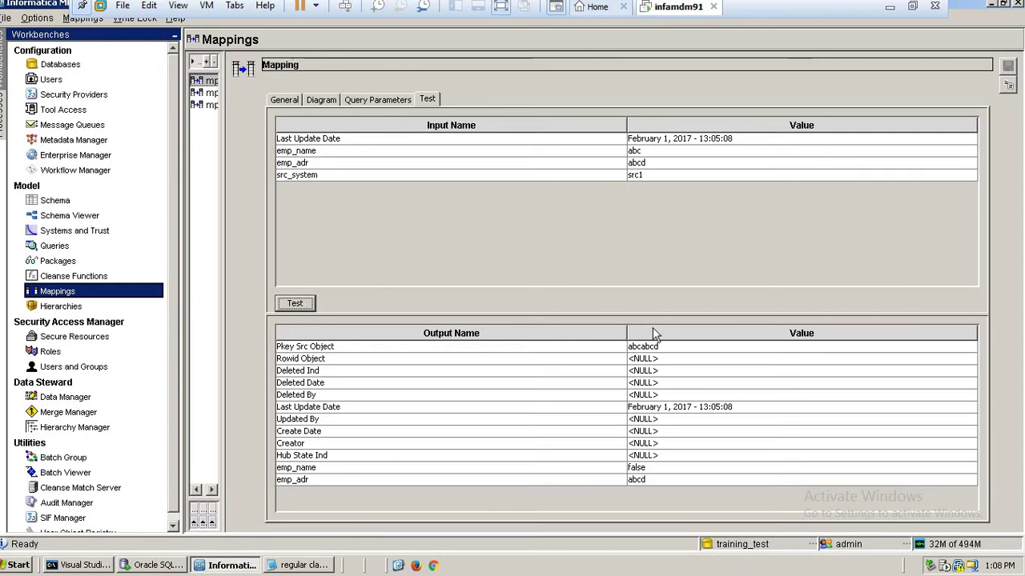
{"action": "left_click", "coordinate": [644, 482]}
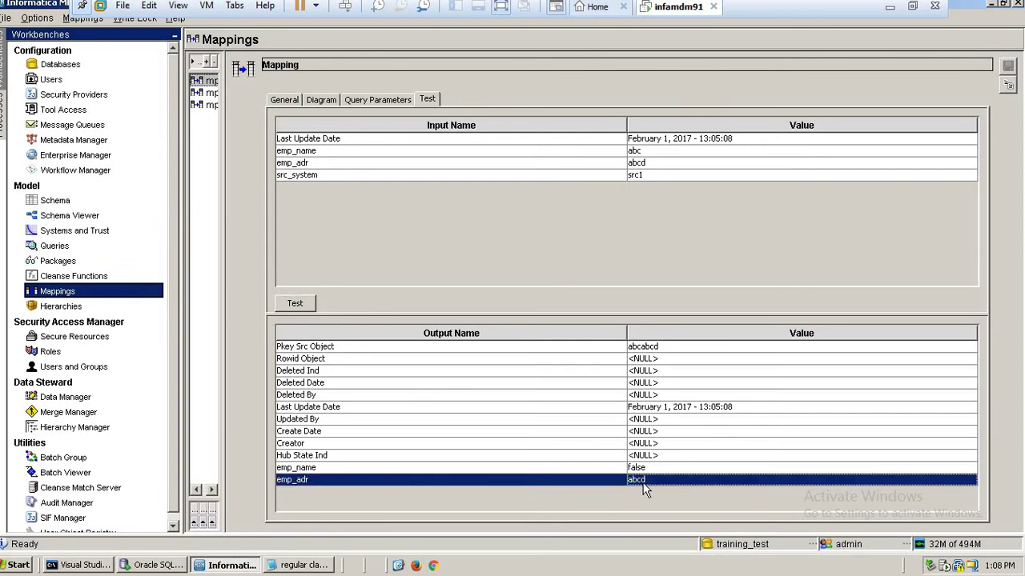
{"action": "left_click", "coordinate": [645, 469]}
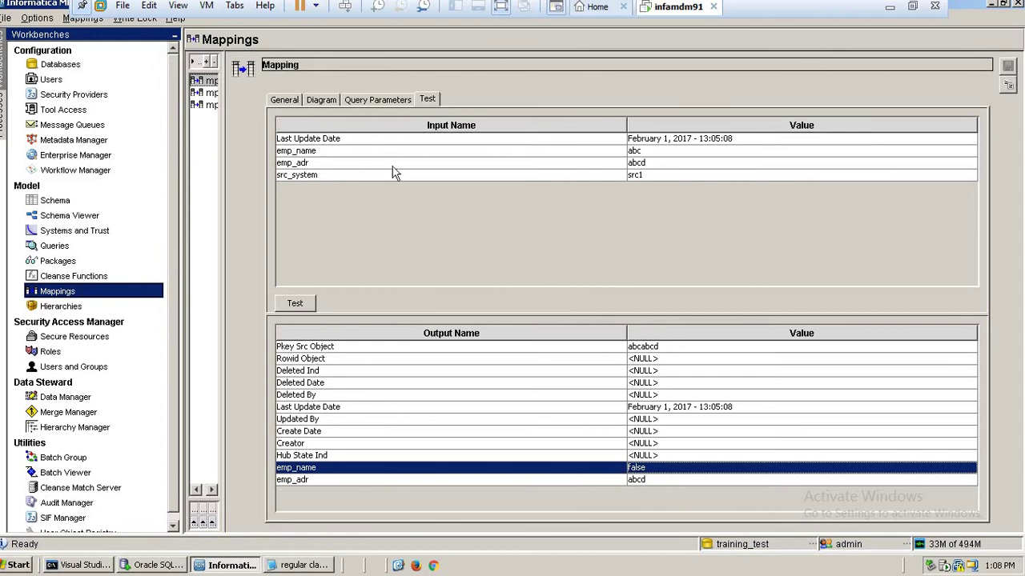
Step: Shift the Format Boolean function slightly right and the Is String Empty function slightly left in the mapping diagram
{"action": "left_click", "coordinate": [321, 100]}
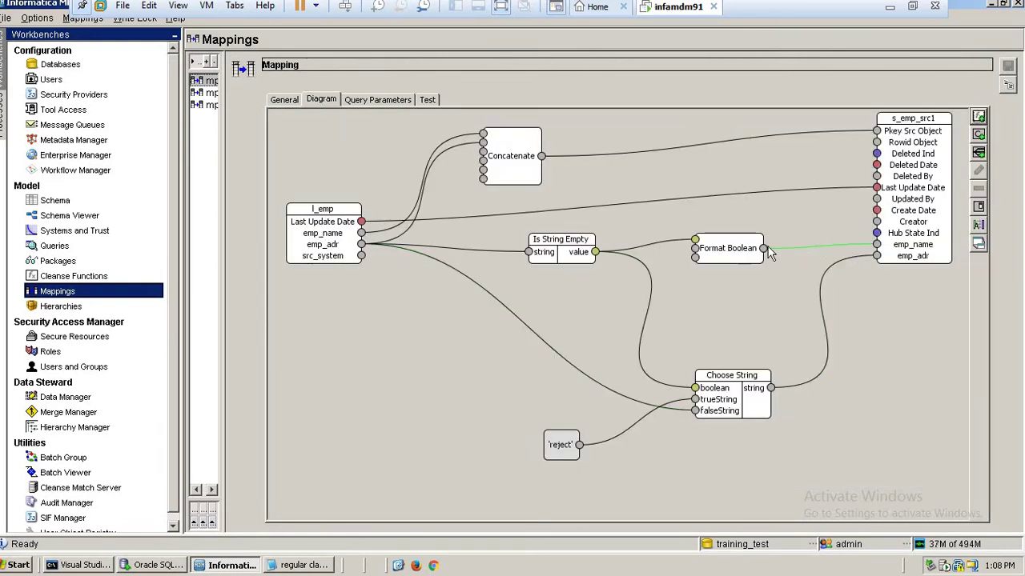
{"action": "left_click_drag", "start_coordinate": [727, 250], "coordinate": [741, 248]}
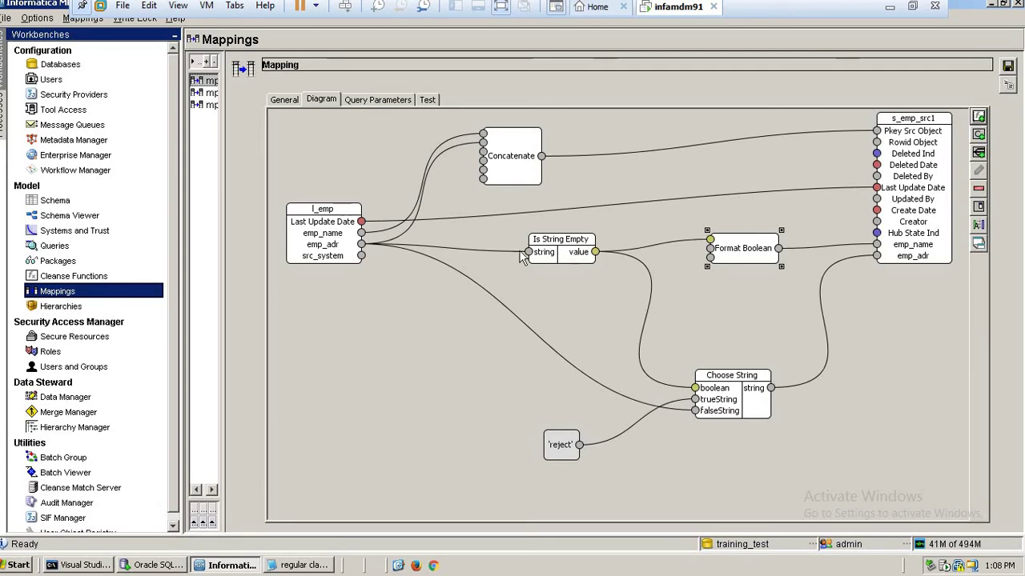
{"action": "left_click_drag", "start_coordinate": [566, 253], "coordinate": [551, 253]}
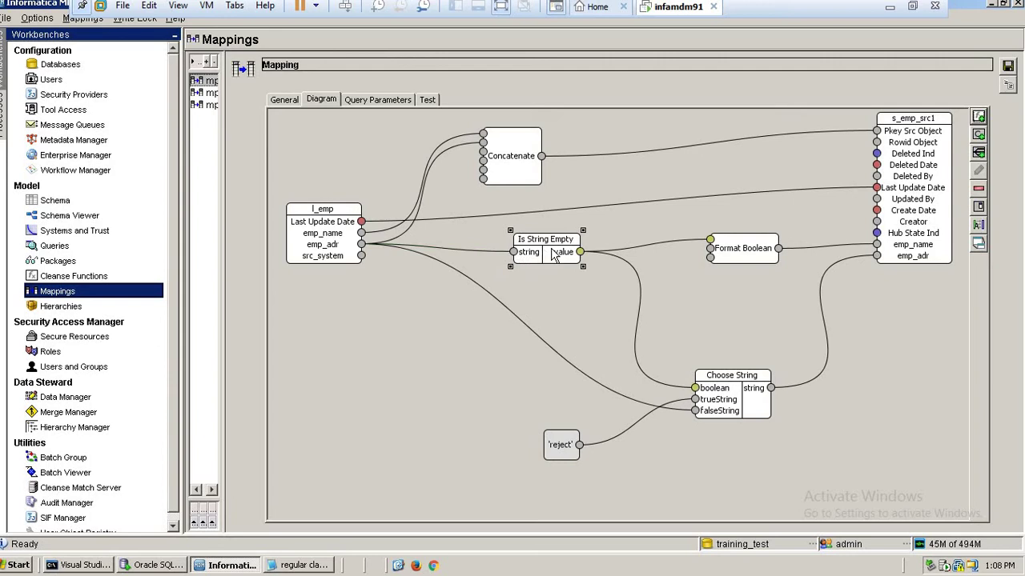
{"action": "left_click", "coordinate": [742, 256]}
Step: Save the rearranged mapping so that it can be tested
{"action": "left_click", "coordinate": [431, 100]}
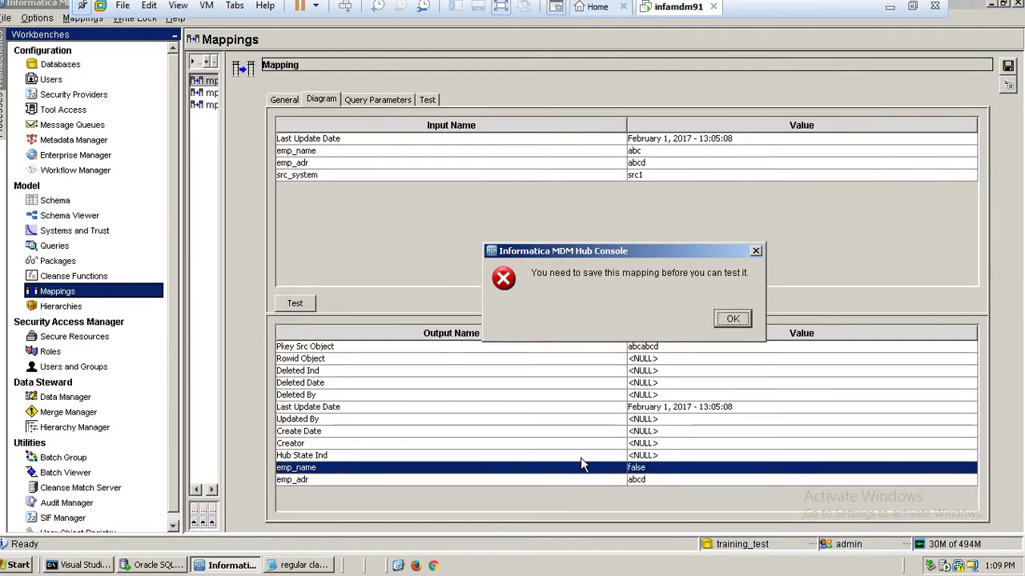
{"action": "left_click", "coordinate": [731, 318]}
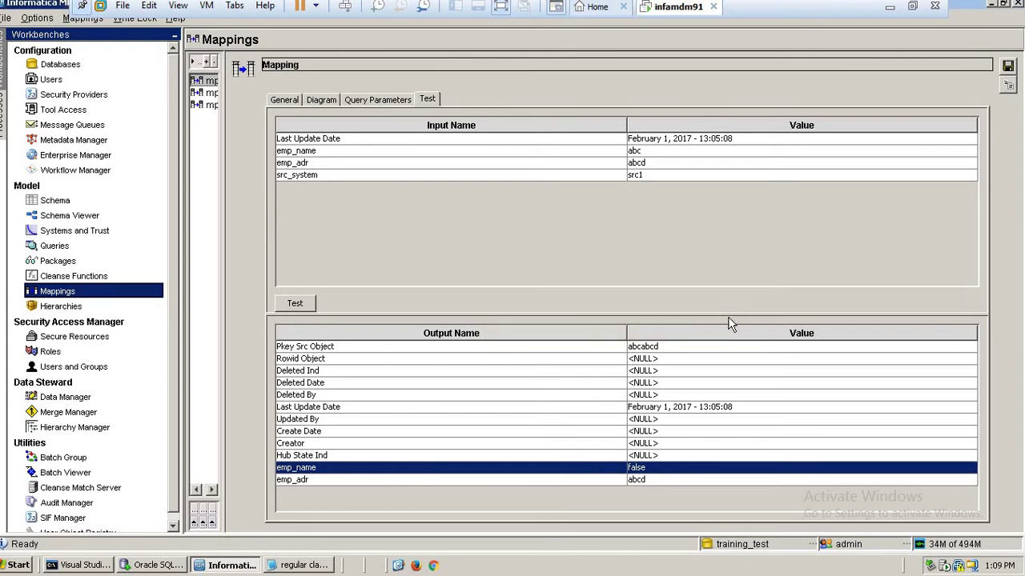
{"action": "left_click", "coordinate": [1007, 68]}
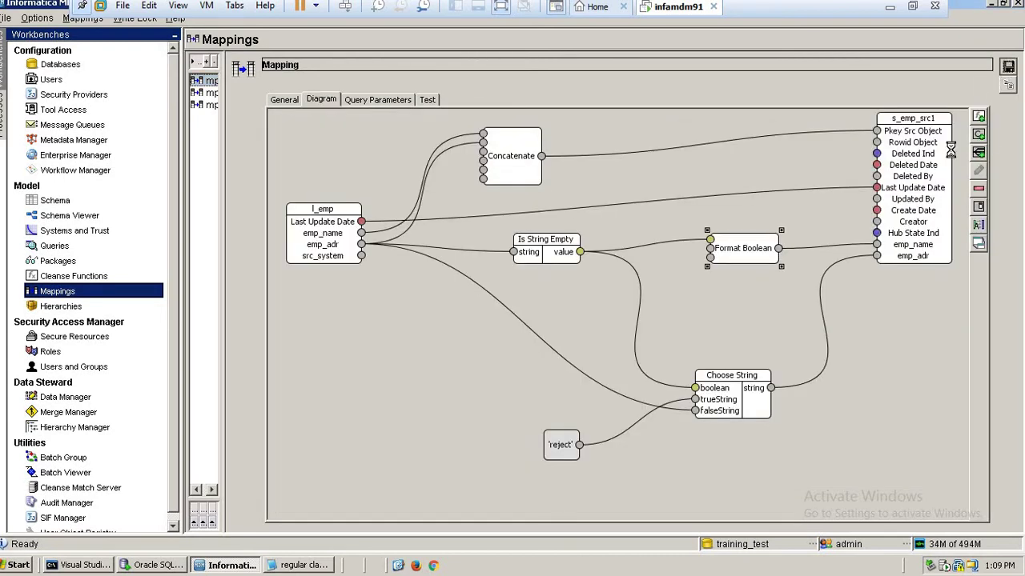
Step: Rerun the mapping test, check the emp_adr output, and compare it with the 'reject' constant in the diagram
{"action": "left_click", "coordinate": [432, 102]}
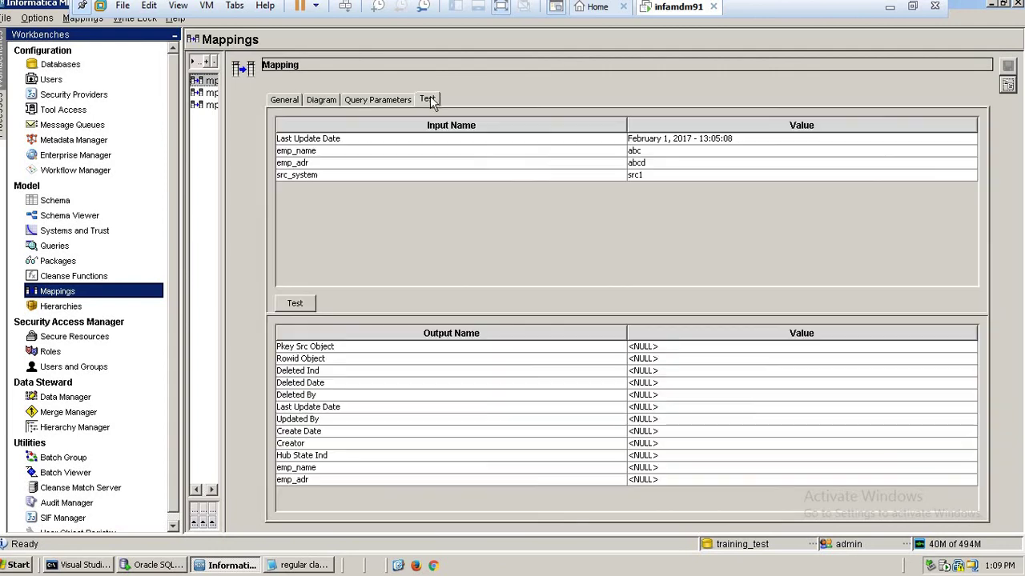
{"action": "left_click", "coordinate": [309, 305]}
{"action": "left_click", "coordinate": [643, 480]}
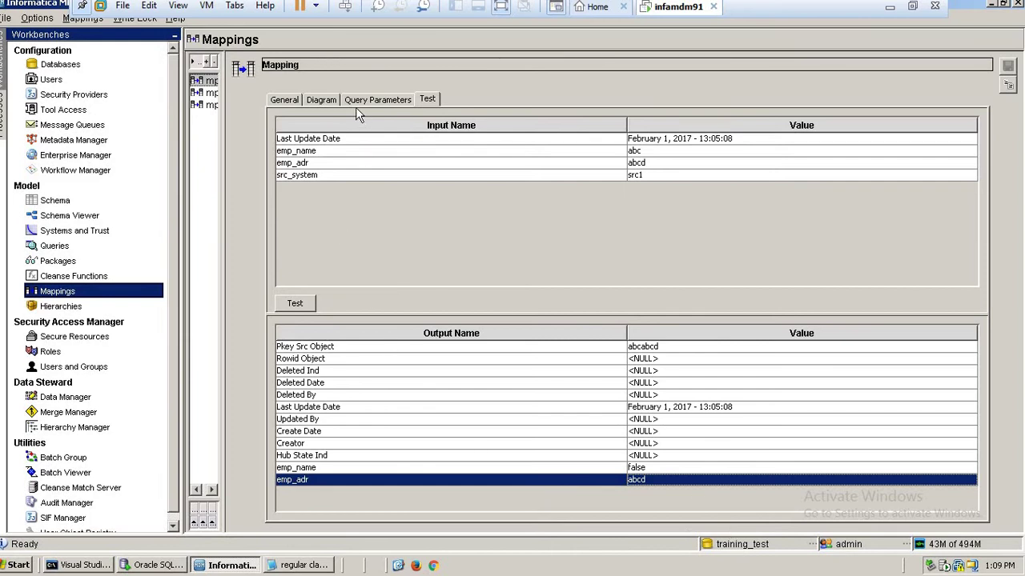
{"action": "left_click", "coordinate": [332, 106]}
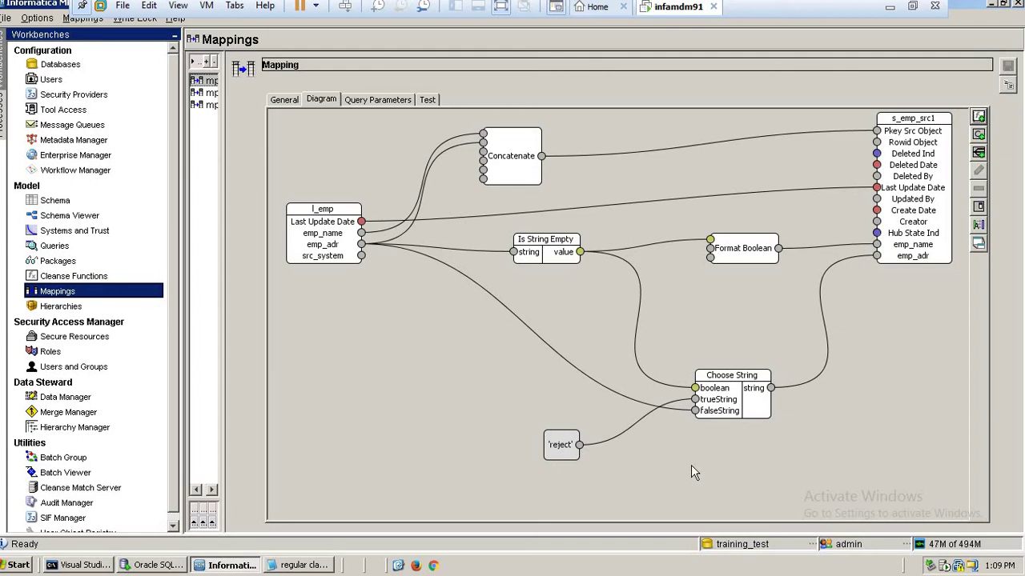
{"action": "left_click", "coordinate": [562, 446]}
Step: Clear the emp_adr test input, run the mapping test, and check the emp_adr and emp_name outputs
{"action": "left_click", "coordinate": [428, 99]}
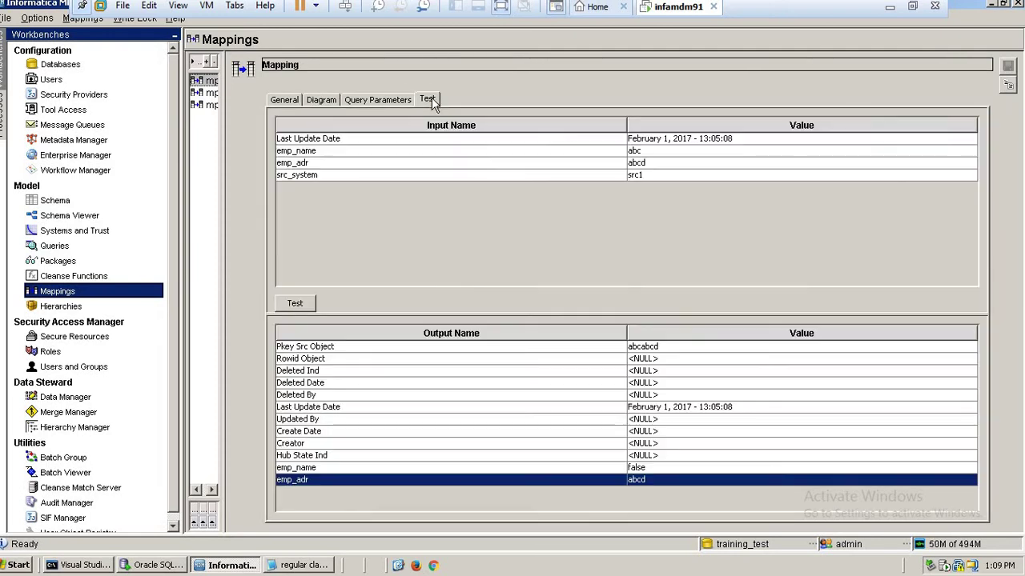
{"action": "double_click", "coordinate": [645, 162]}
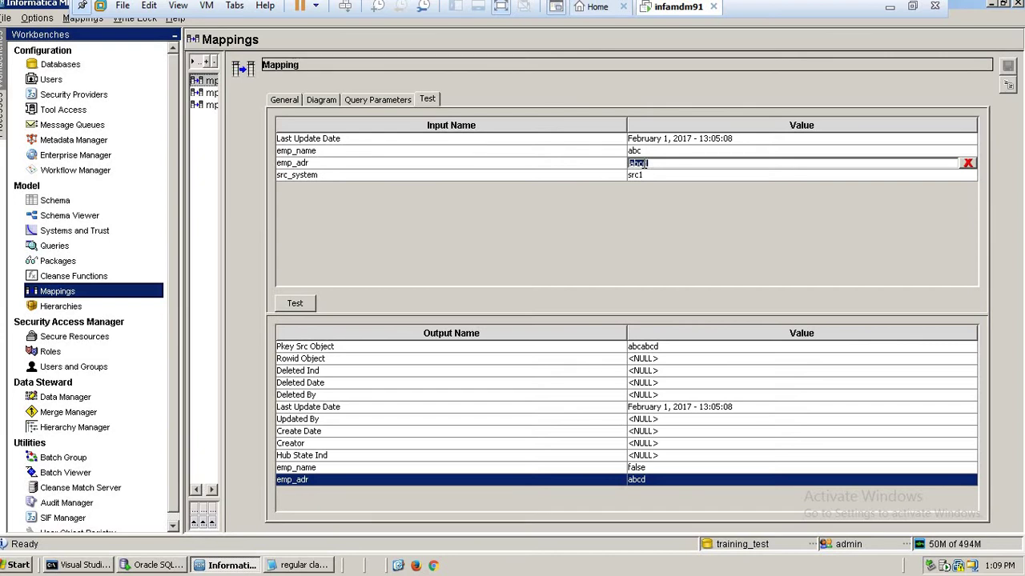
{"action": "key", "text": "BackSpace"}
{"action": "left_click", "coordinate": [302, 305]}
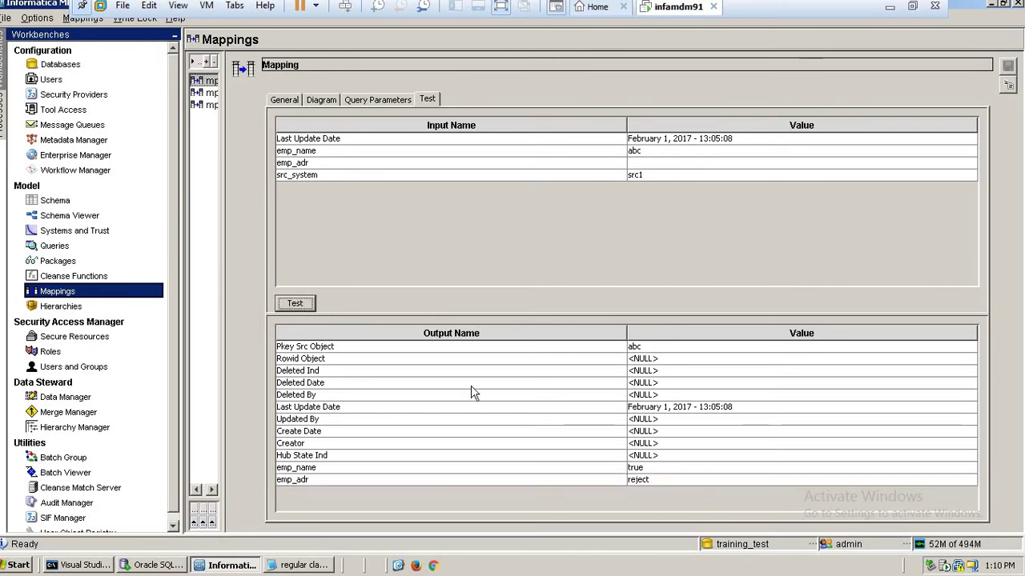
{"action": "left_click", "coordinate": [638, 480]}
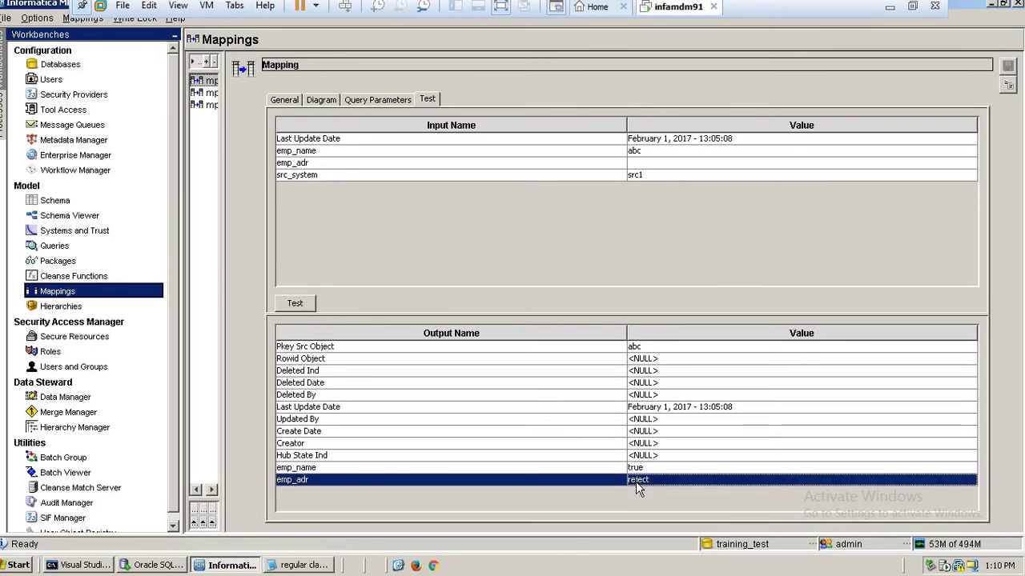
{"action": "left_click", "coordinate": [639, 468]}
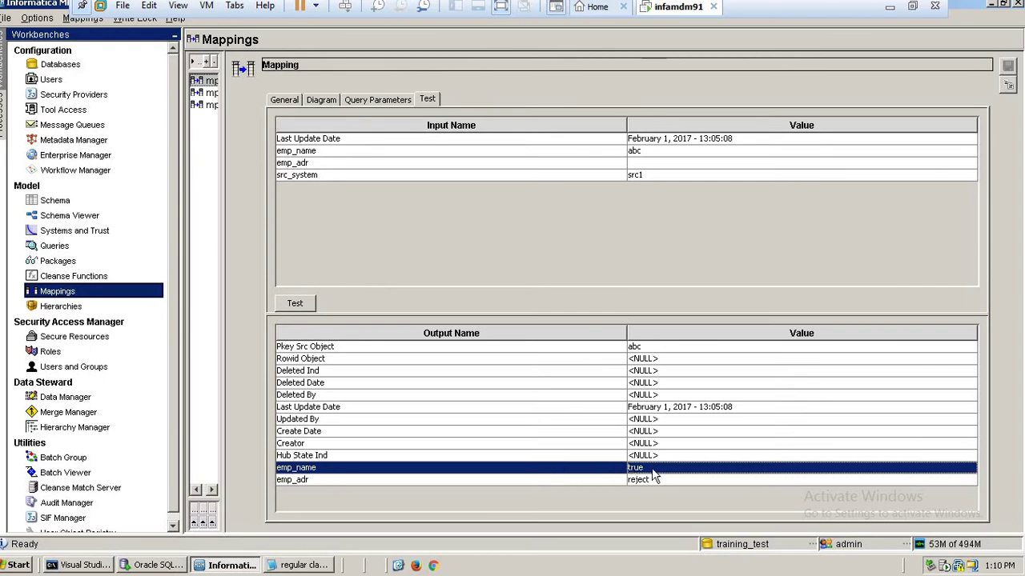
Step: Compare the empty emp_adr input and its test output with the 'reject' constant feeding Choose String in the diagram
{"action": "left_click", "coordinate": [658, 164]}
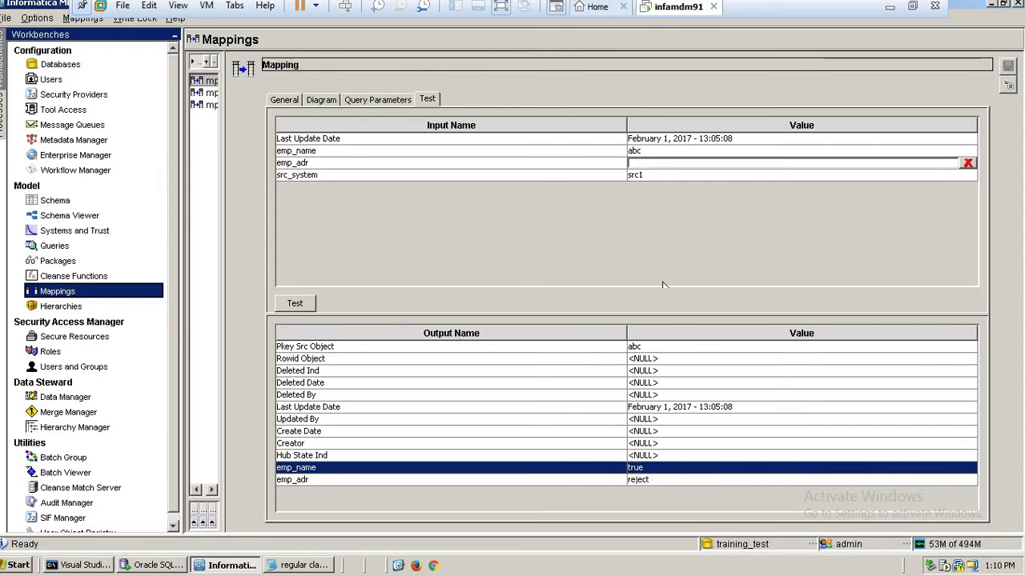
{"action": "left_click", "coordinate": [648, 481]}
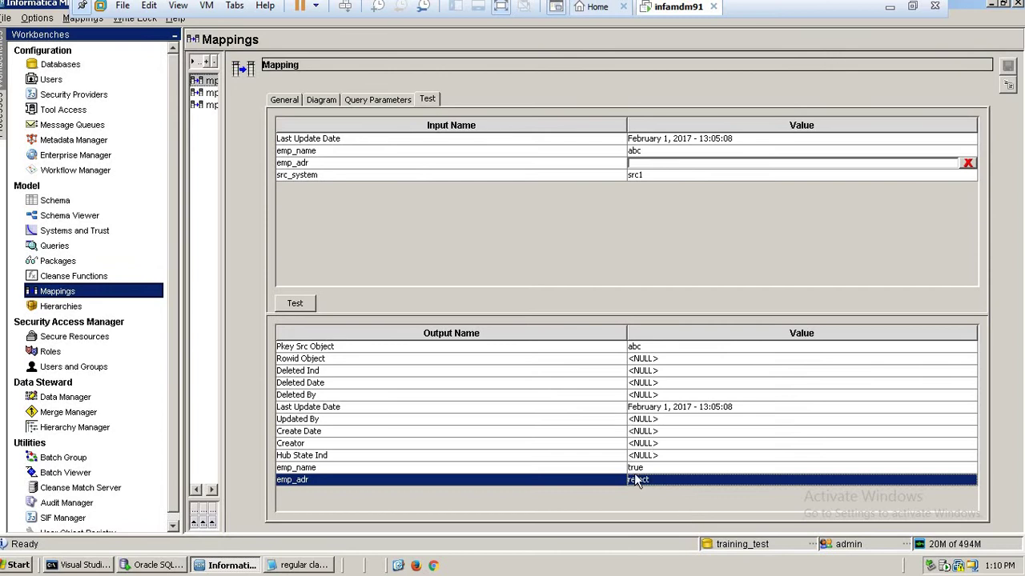
{"action": "left_click", "coordinate": [331, 101]}
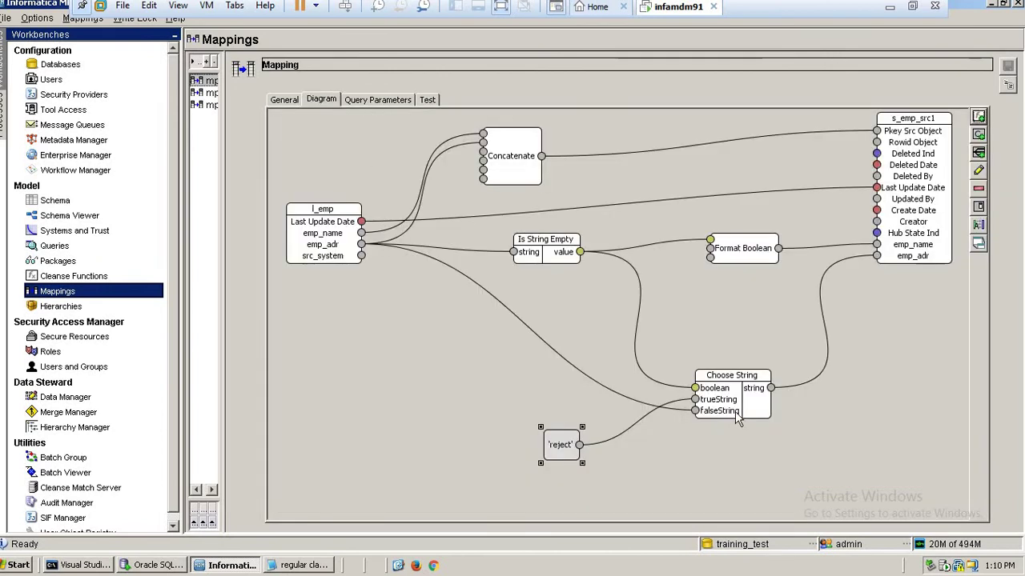
{"action": "left_click", "coordinate": [561, 448]}
Step: Execute the mp_emp_src1 stage job in the Batch Viewer and refresh its status
{"action": "left_click", "coordinate": [56, 471]}
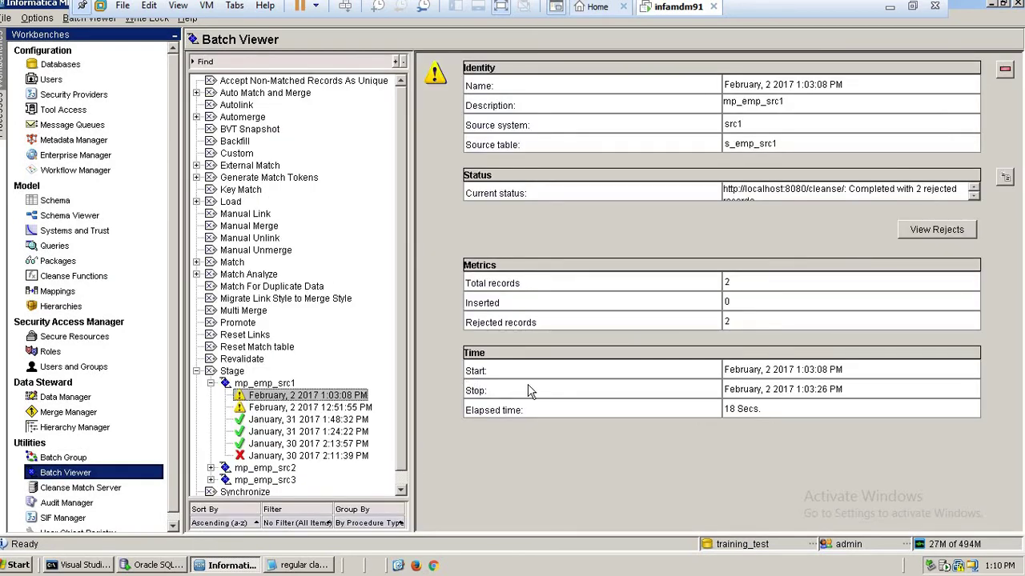
{"action": "left_click", "coordinate": [290, 385]}
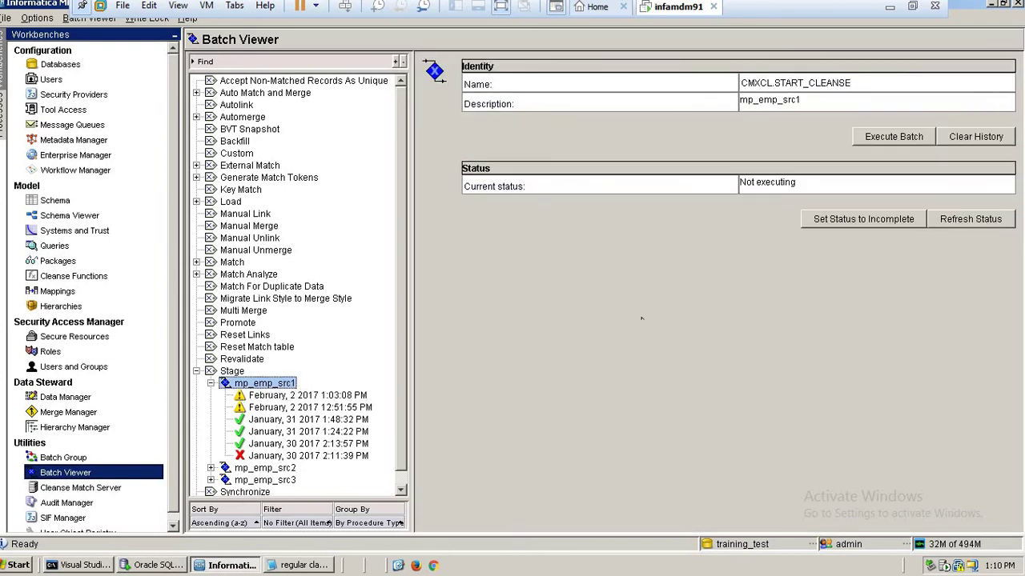
{"action": "left_click", "coordinate": [893, 138]}
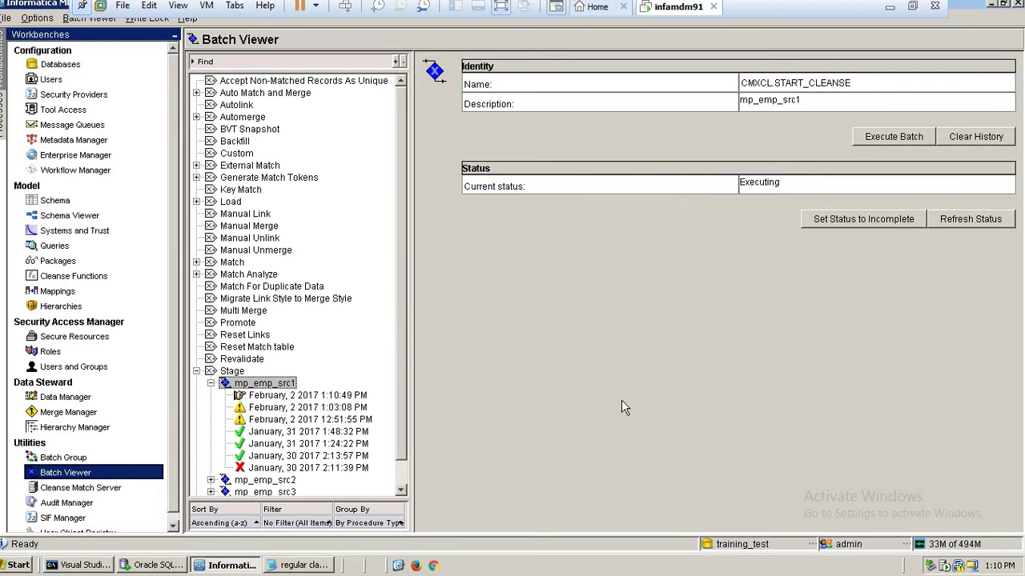
{"action": "left_click", "coordinate": [968, 221]}
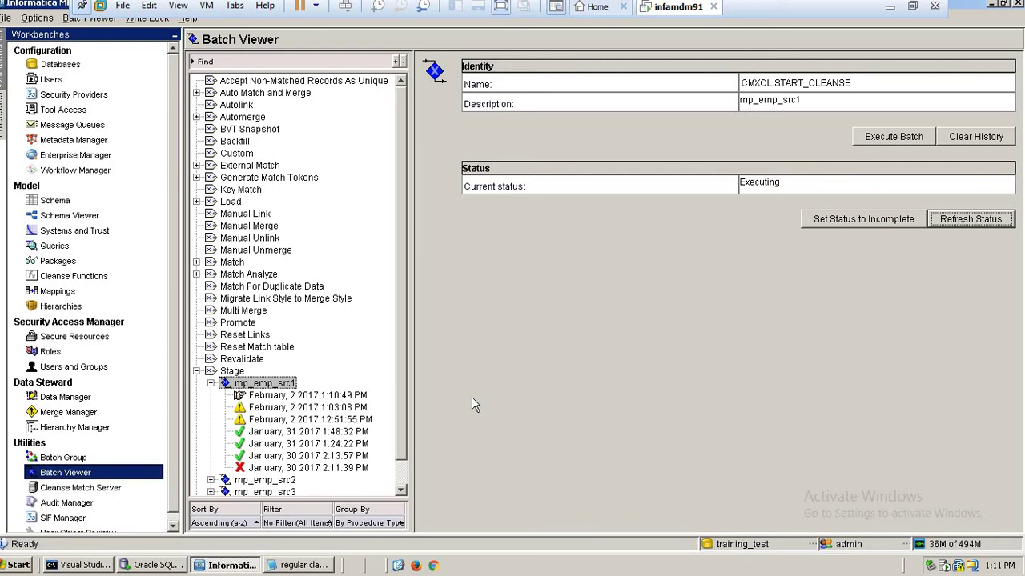
{"action": "left_click", "coordinate": [953, 226]}
{"action": "left_click", "coordinate": [152, 565]}
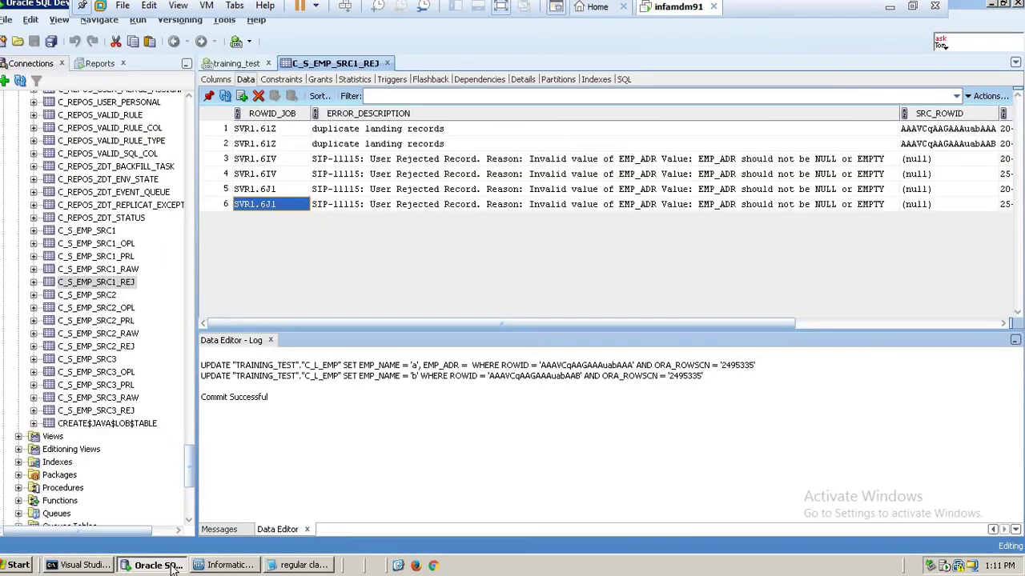
{"action": "left_click", "coordinate": [160, 565]}
{"action": "left_click", "coordinate": [213, 568]}
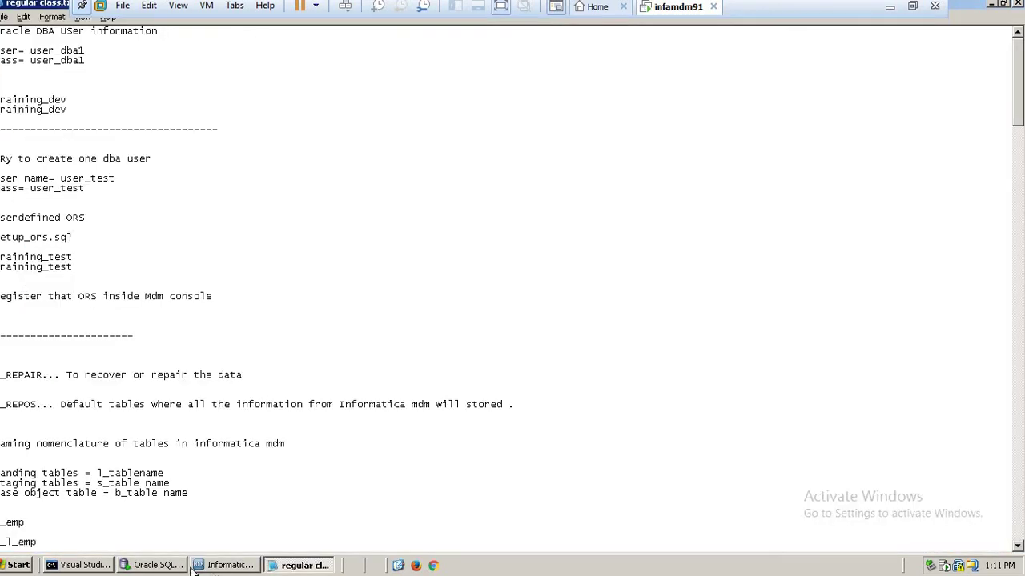
{"action": "left_click", "coordinate": [301, 568]}
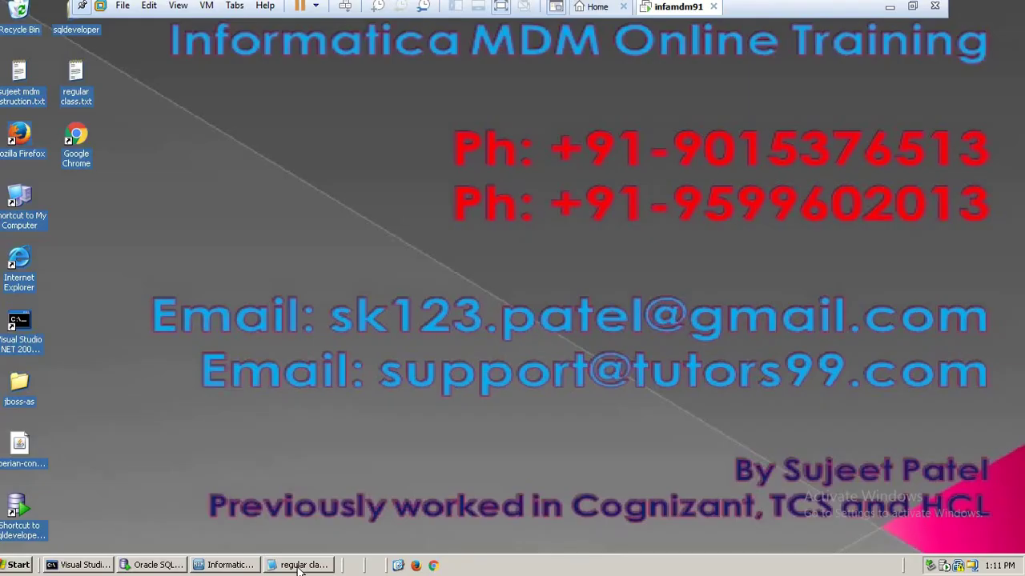
Step: In the Batch Viewer, refresh the mp_emp_src1 job status, open its February 2 2017 1:10:49 PM run, and check the inserted records metric
{"action": "left_click", "coordinate": [232, 566]}
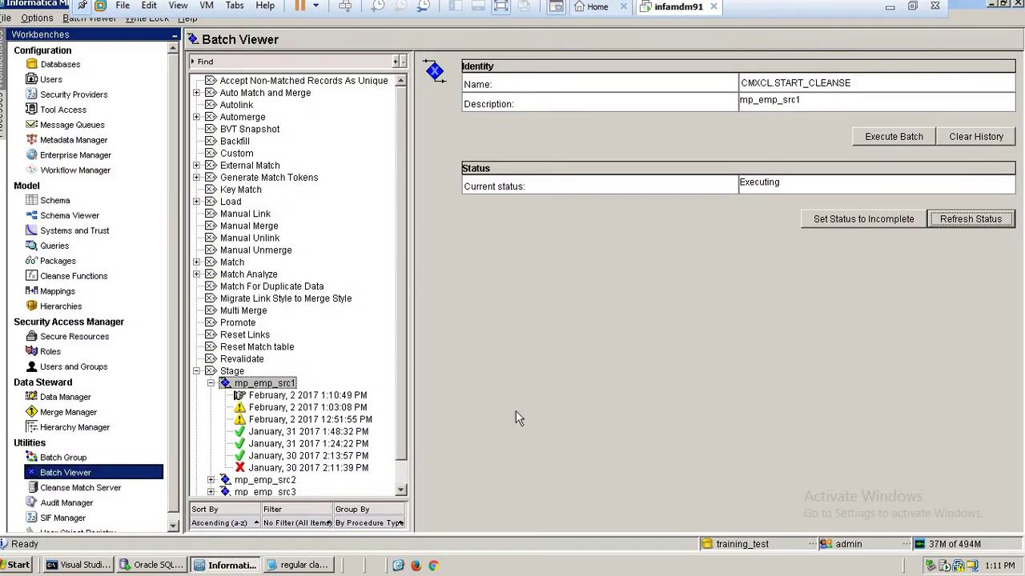
{"action": "left_click", "coordinate": [959, 222]}
{"action": "left_click", "coordinate": [341, 397]}
{"action": "left_click", "coordinate": [341, 401]}
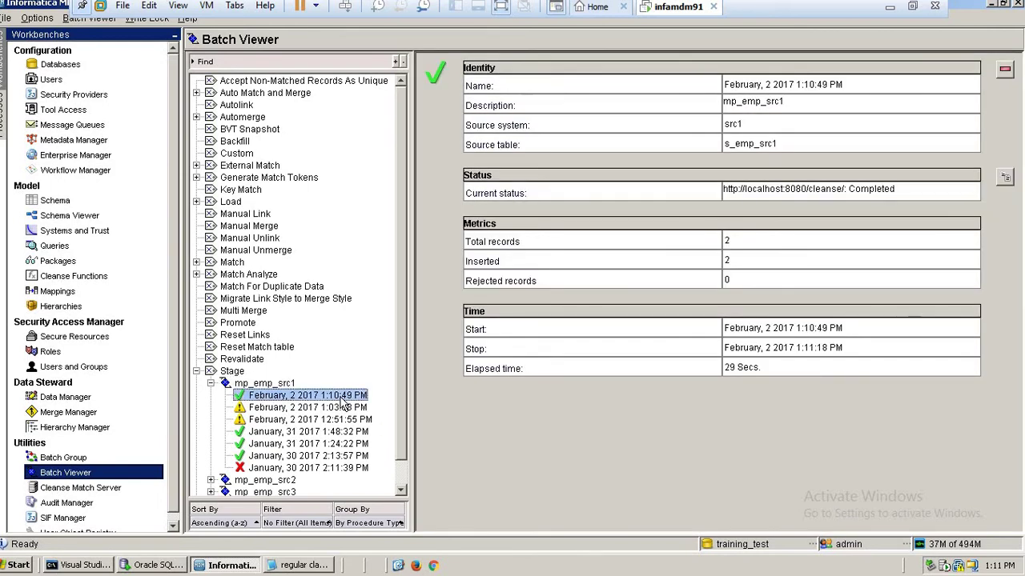
{"action": "double_click", "coordinate": [727, 260]}
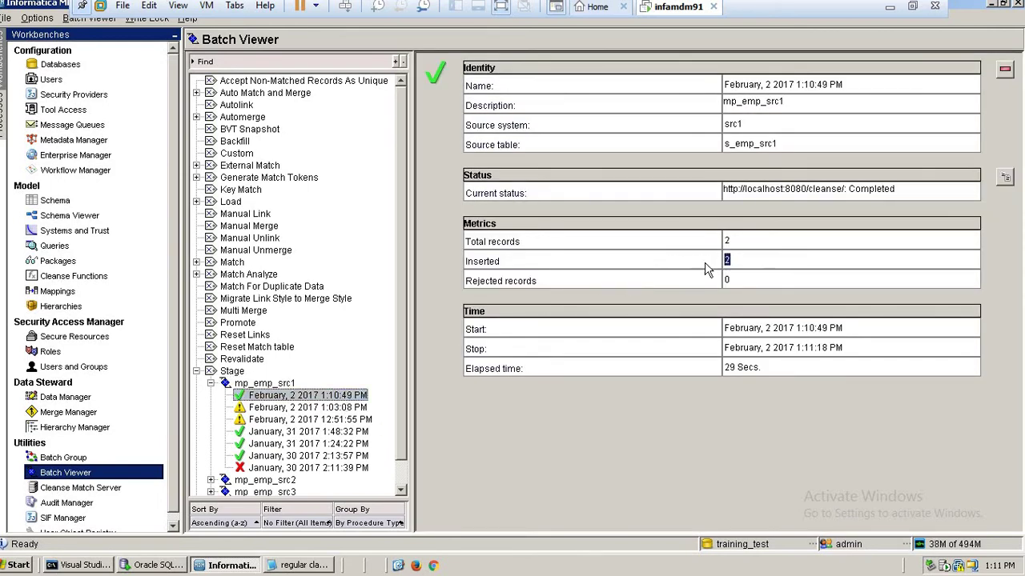
Step: Switch to Oracle SQL Developer, open the C_S_EMP_SRC1 table data, and check the EMP_NAME and EMP_ADR values of both rows
{"action": "left_click", "coordinate": [164, 568]}
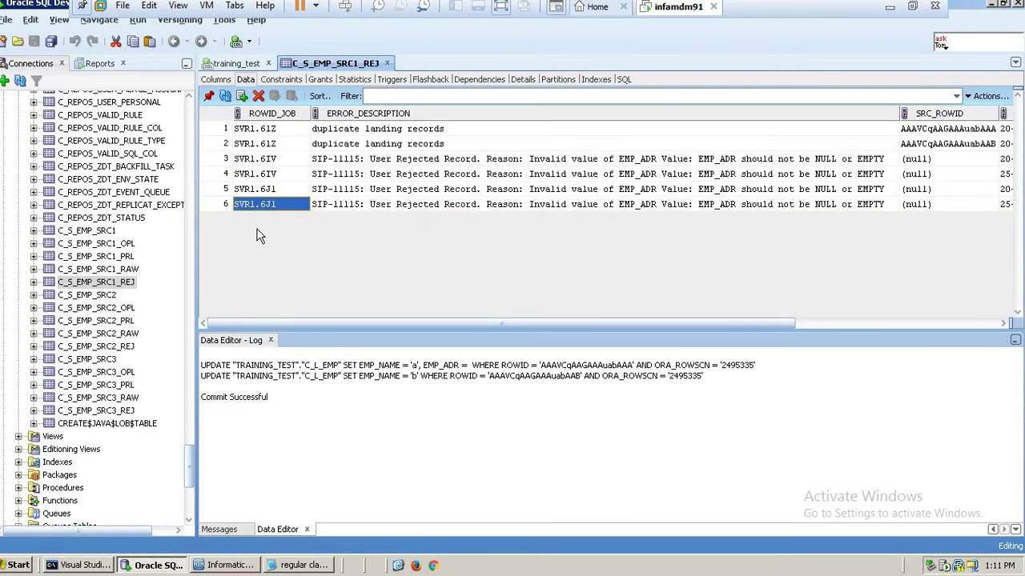
{"action": "left_click", "coordinate": [102, 230]}
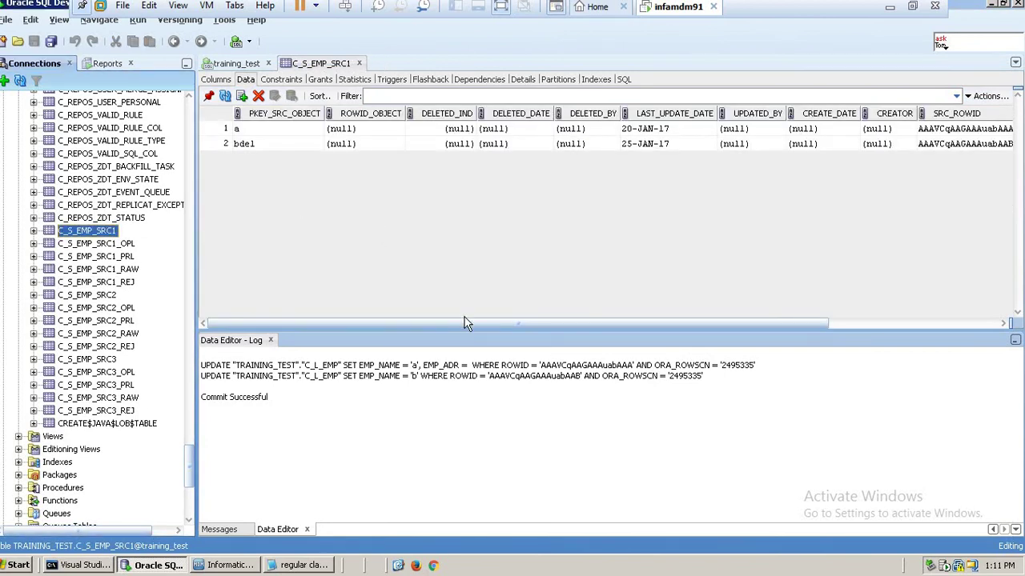
{"action": "left_click_drag", "start_coordinate": [464, 323], "coordinate": [747, 329]}
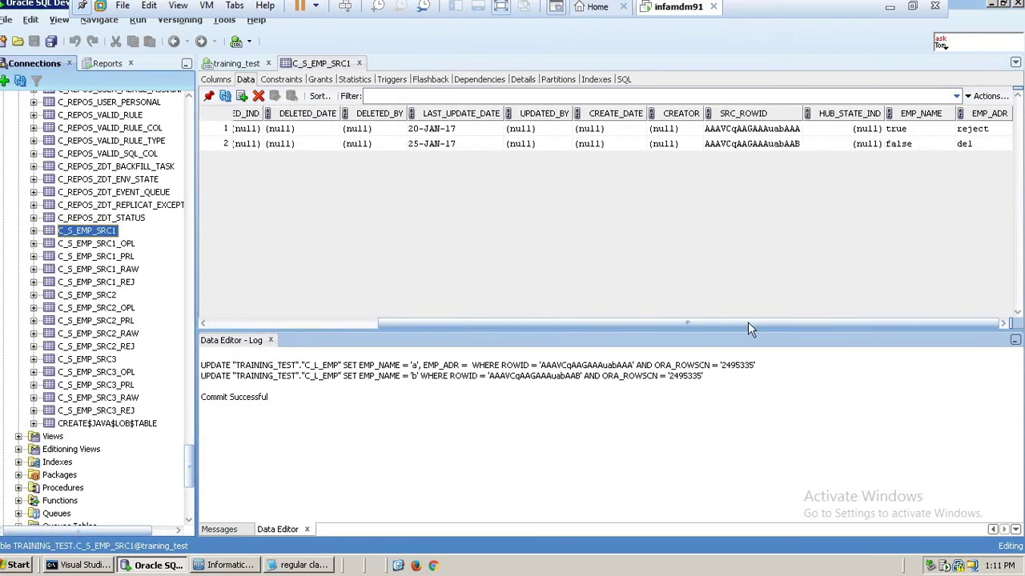
{"action": "left_click", "coordinate": [911, 130]}
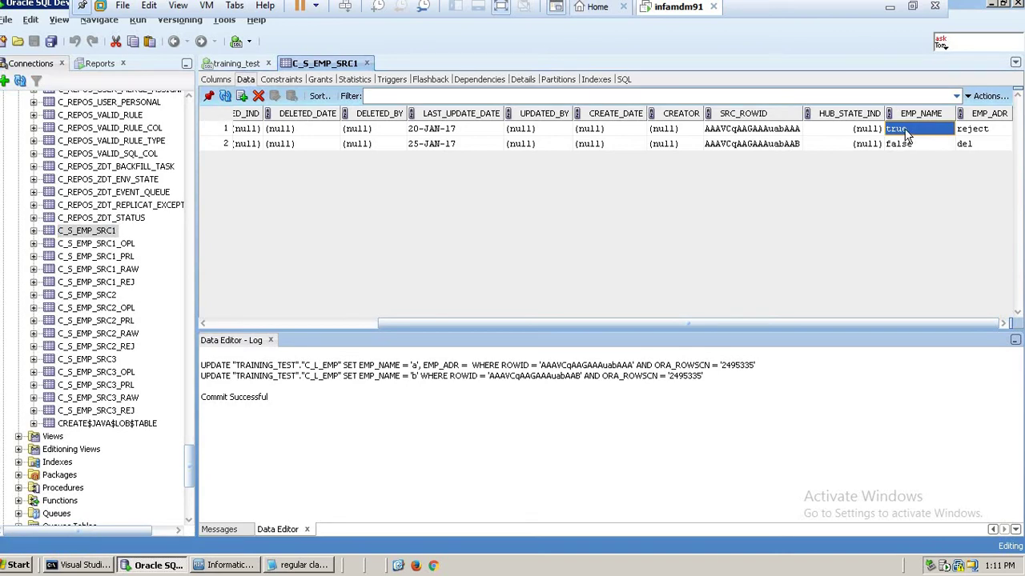
{"action": "left_click", "coordinate": [975, 132]}
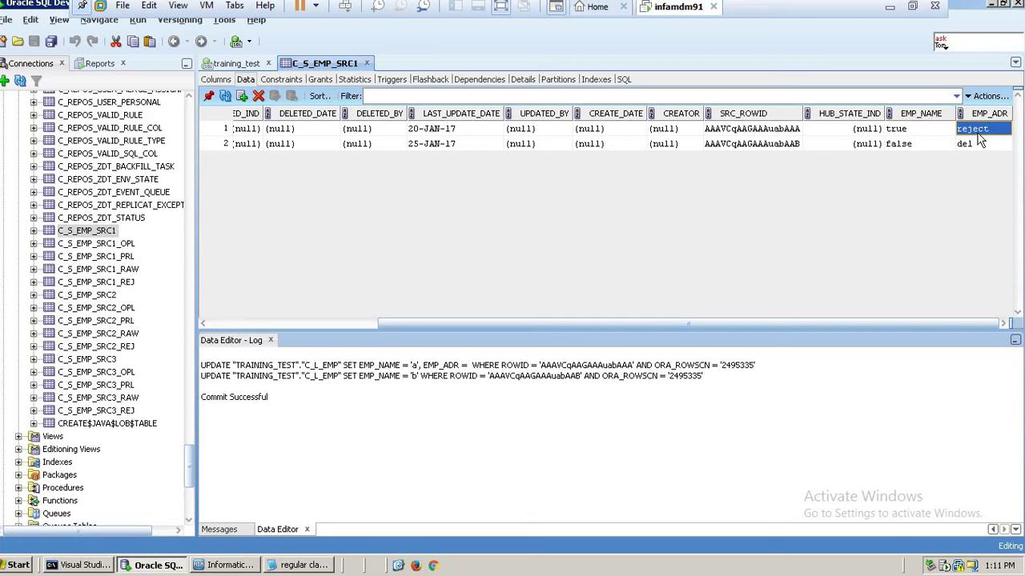
{"action": "left_click", "coordinate": [913, 145]}
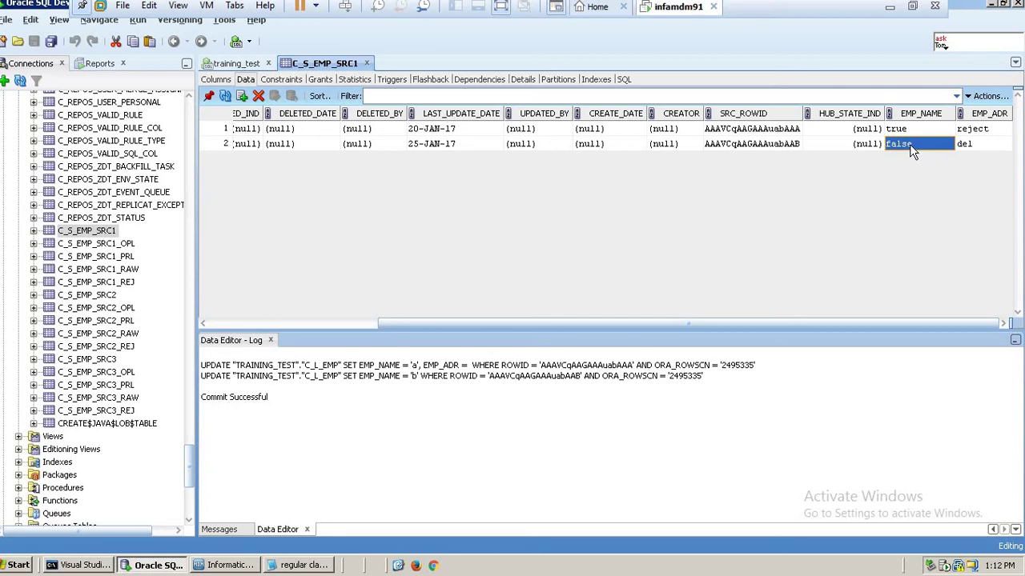
{"action": "left_click", "coordinate": [979, 149]}
{"action": "left_click", "coordinate": [920, 146]}
{"action": "left_click", "coordinate": [965, 147]}
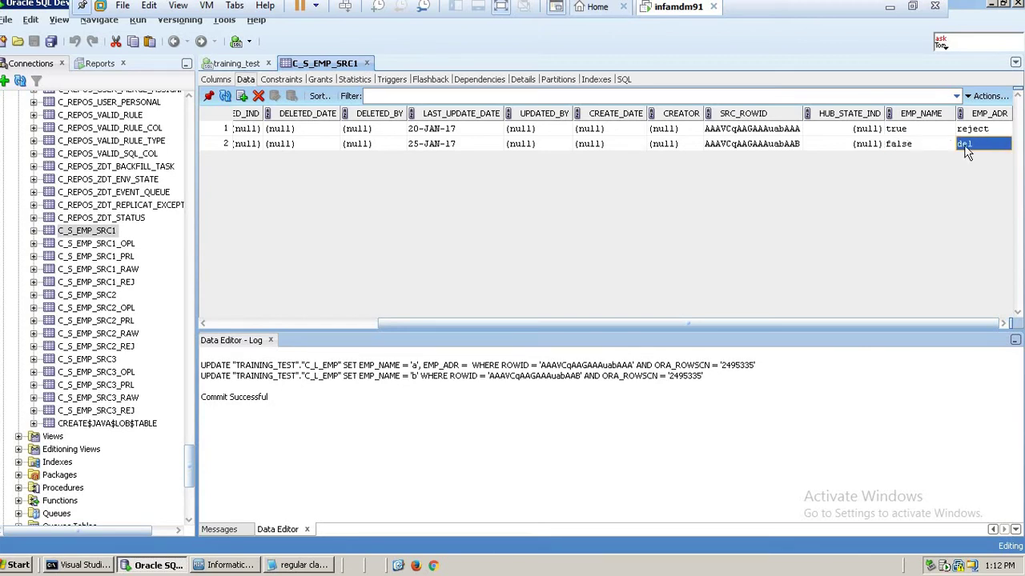
Step: Switch back to the Informatica MDM console, open the mapping diagram, and examine the 'reject' constant feeding Choose String
{"action": "left_click", "coordinate": [209, 566]}
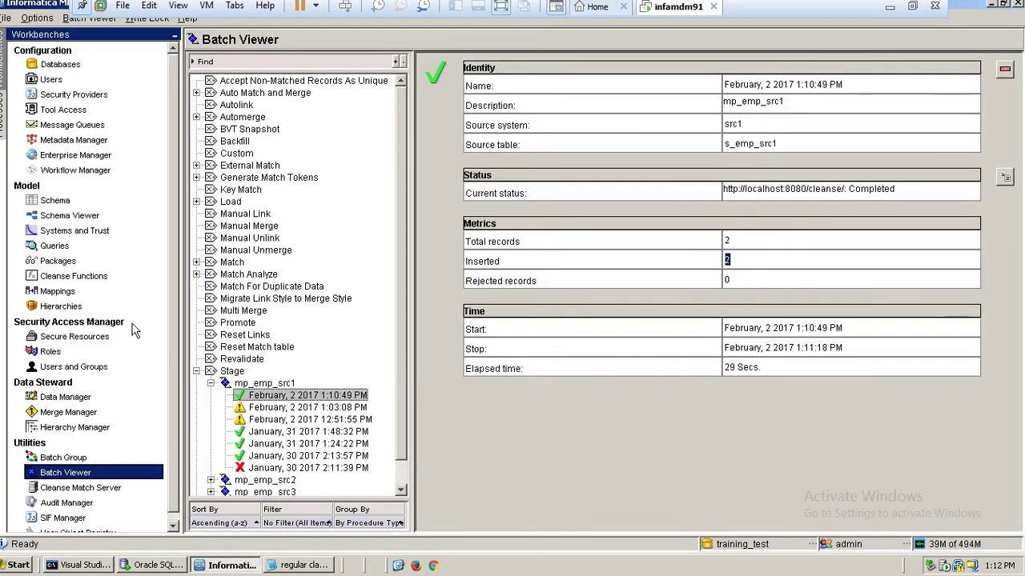
{"action": "left_click", "coordinate": [57, 292]}
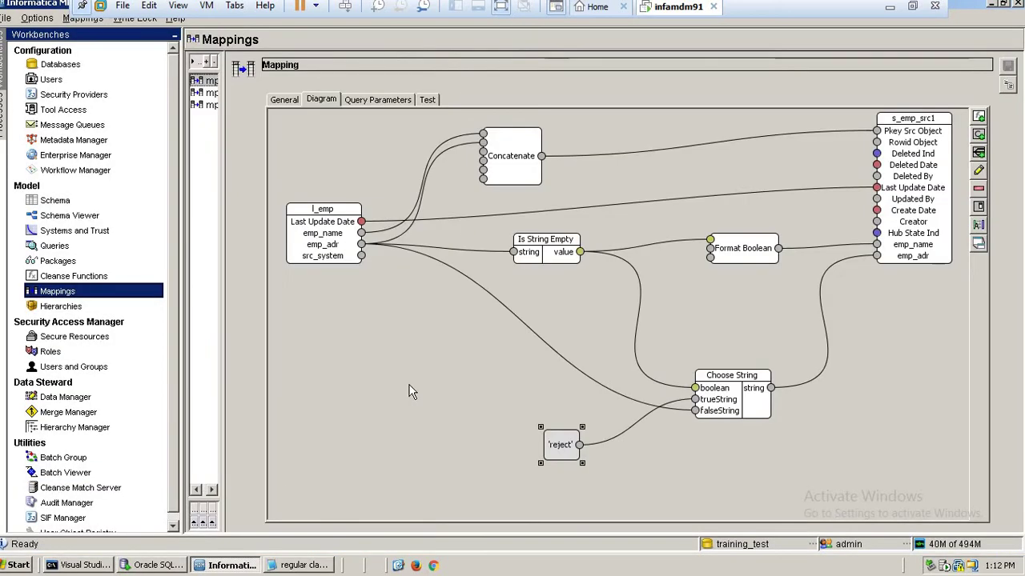
{"action": "left_click", "coordinate": [520, 405]}
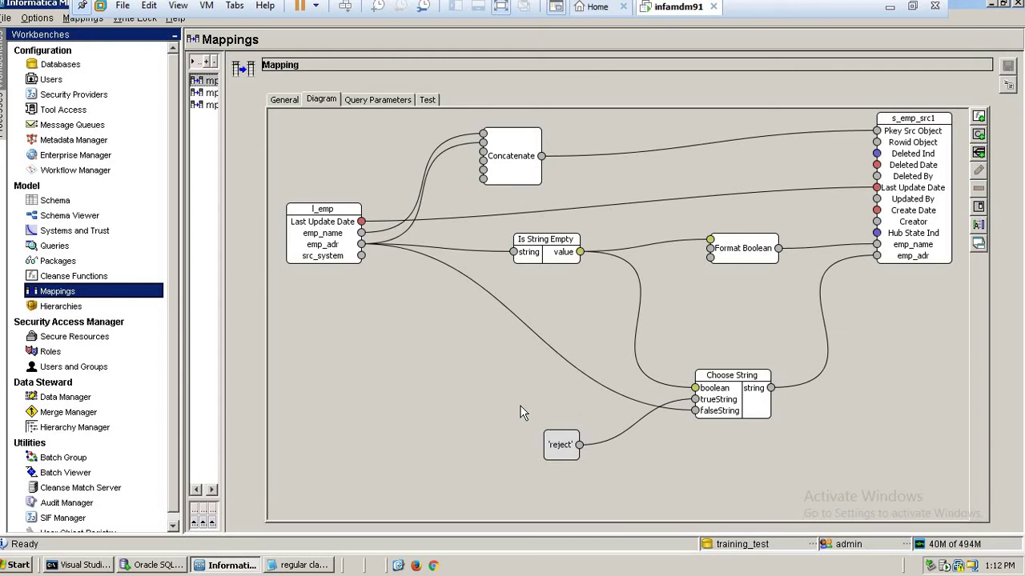
{"action": "left_click", "coordinate": [555, 448]}
{"action": "left_click", "coordinate": [606, 463]}
Step: Open the Reject cleanse function under Misc Functions and read its description
{"action": "left_click", "coordinate": [84, 277]}
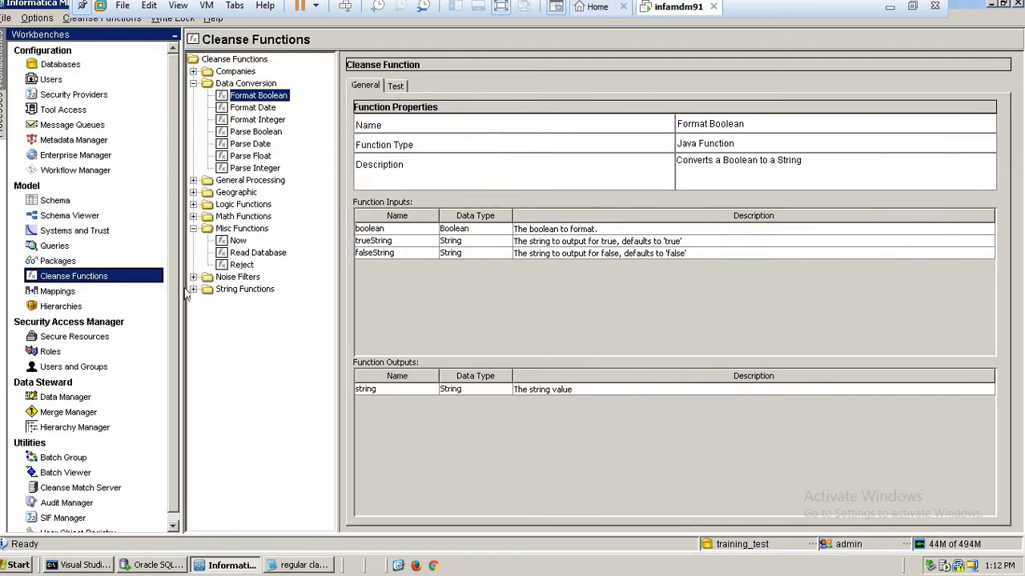
{"action": "left_click", "coordinate": [242, 265]}
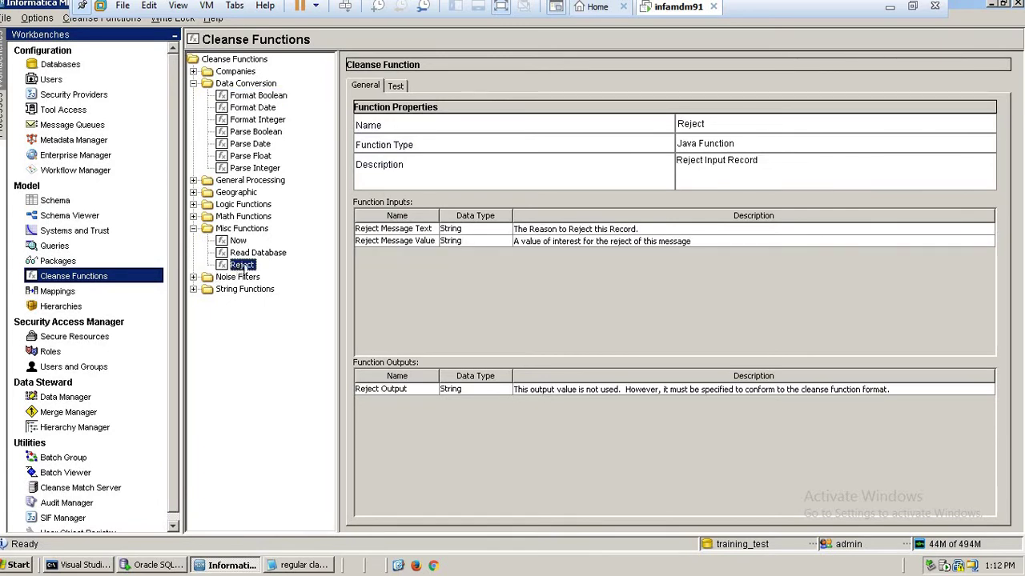
{"action": "mouse_move", "coordinate": [680, 168]}
{"action": "left_mouse_down"}
{"action": "mouse_move", "coordinate": [765, 169]}
{"action": "mouse_move", "coordinate": [681, 169]}
{"action": "left_mouse_up"}
{"action": "left_click", "coordinate": [767, 169]}
{"action": "left_click", "coordinate": [685, 171]}
Step: Compare the descriptions of the Reject function's Reject Message Text and Reject Message Value inputs
{"action": "left_click", "coordinate": [668, 242]}
{"action": "left_click", "coordinate": [660, 229]}
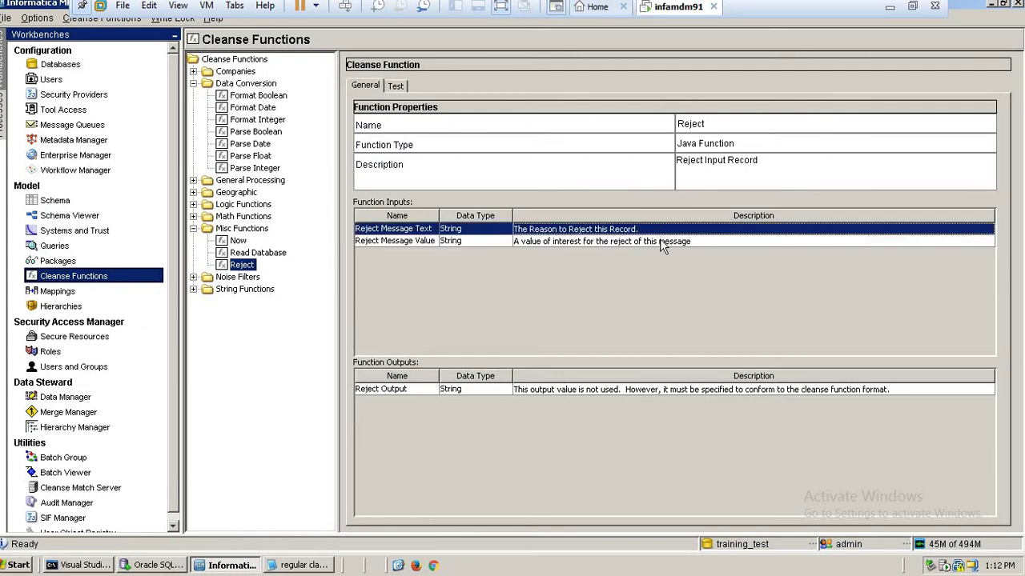
{"action": "left_click", "coordinate": [660, 239]}
{"action": "left_click", "coordinate": [659, 230]}
{"action": "left_click", "coordinate": [659, 241]}
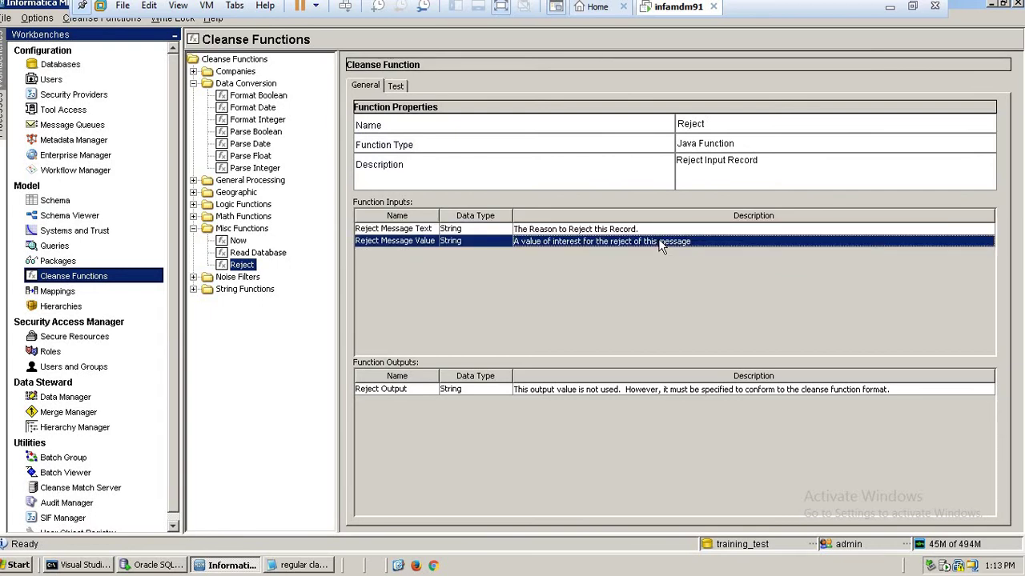
{"action": "left_click", "coordinate": [654, 230]}
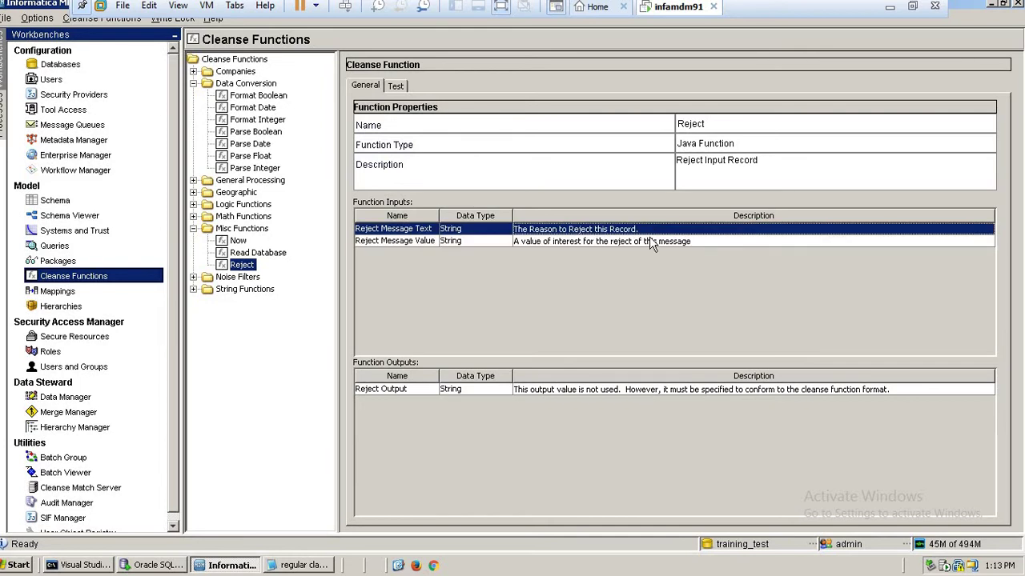
{"action": "left_click", "coordinate": [649, 241]}
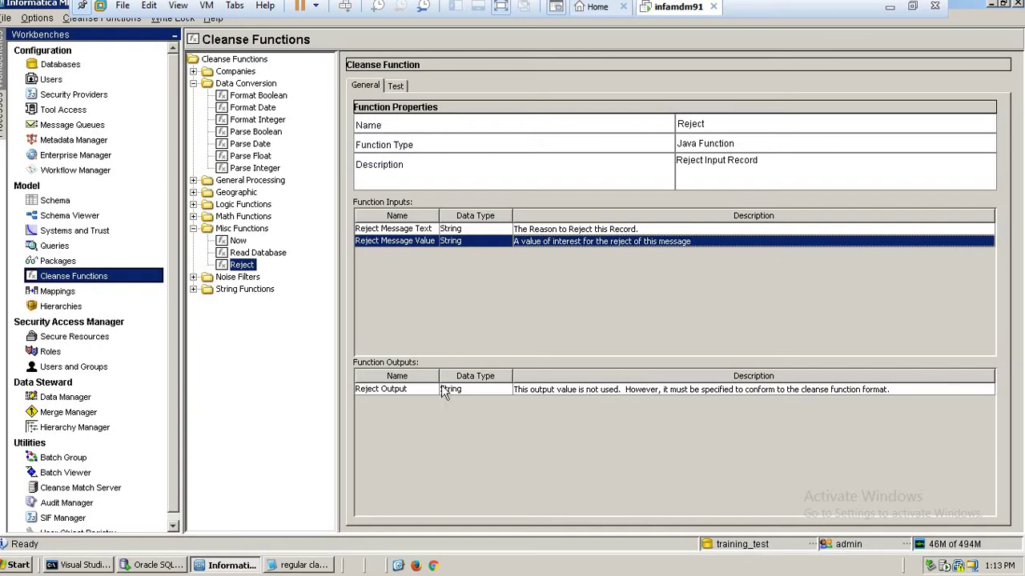
Step: Reopen the mapping diagram and shift the 'reject' constant and the Choose String function to the left to examine their links
{"action": "left_click", "coordinate": [69, 294]}
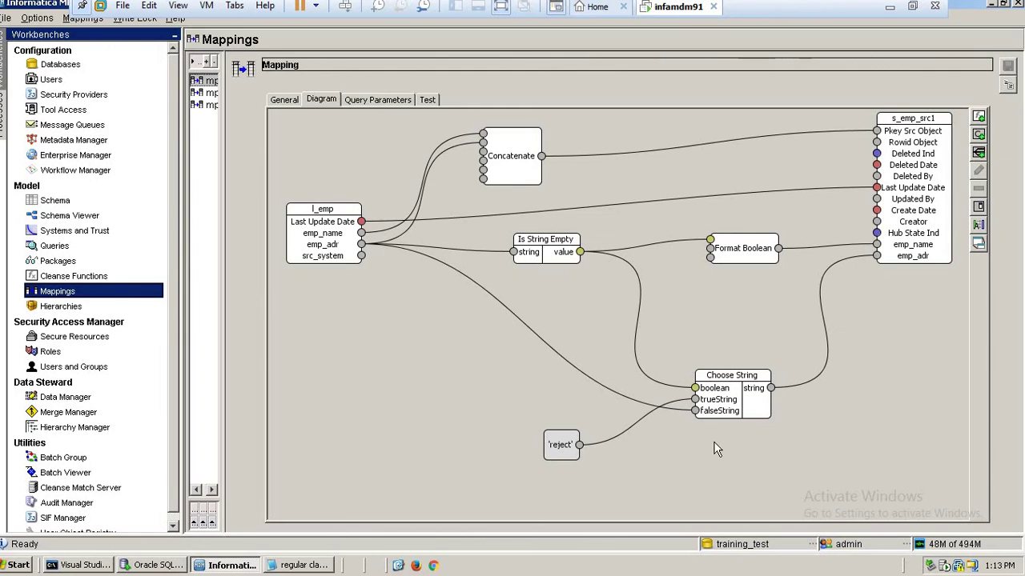
{"action": "left_click", "coordinate": [557, 440]}
{"action": "left_click_drag", "start_coordinate": [558, 456], "coordinate": [481, 486]}
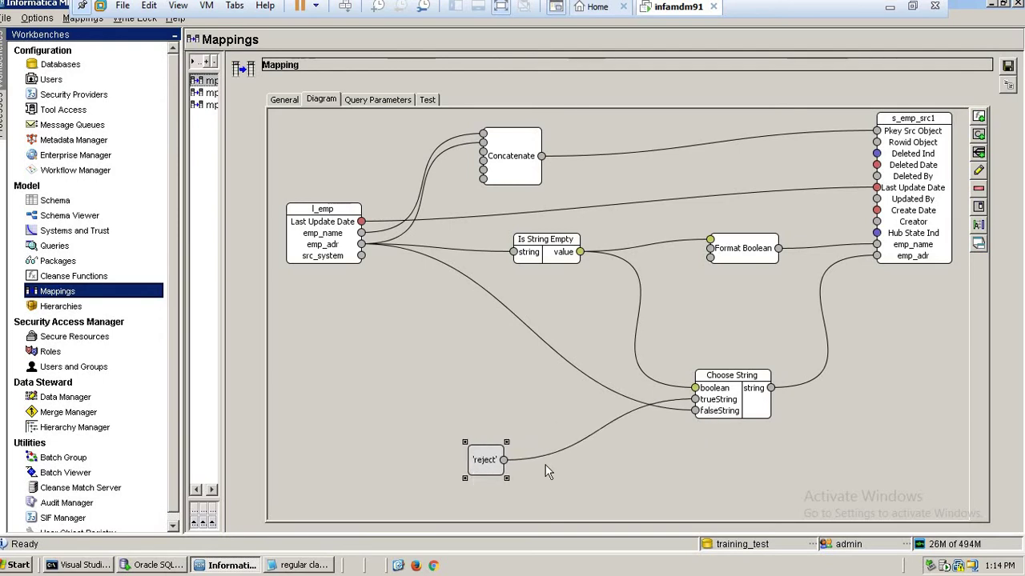
{"action": "left_click_drag", "start_coordinate": [737, 394], "coordinate": [630, 379]}
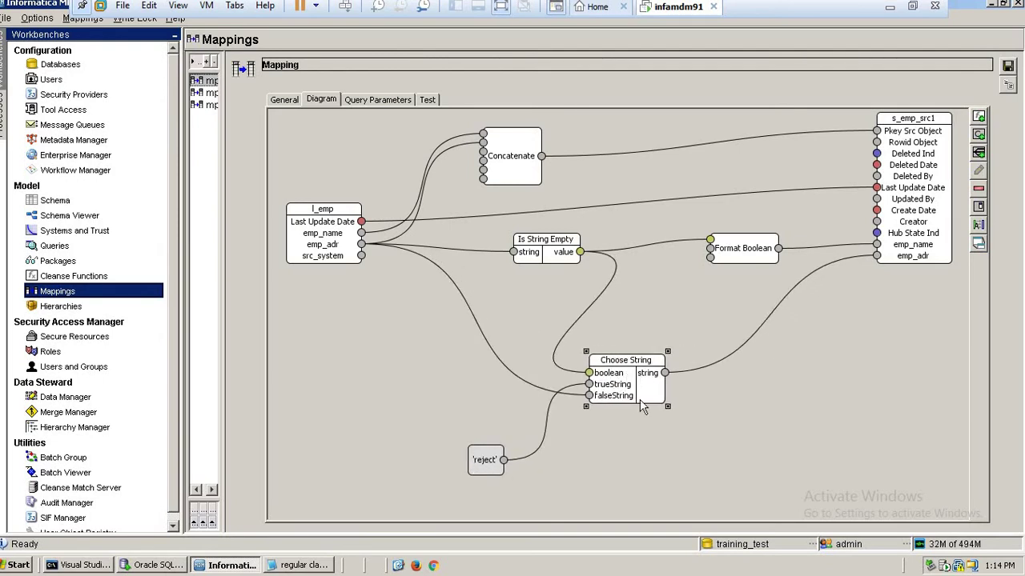
{"action": "left_click", "coordinate": [645, 453]}
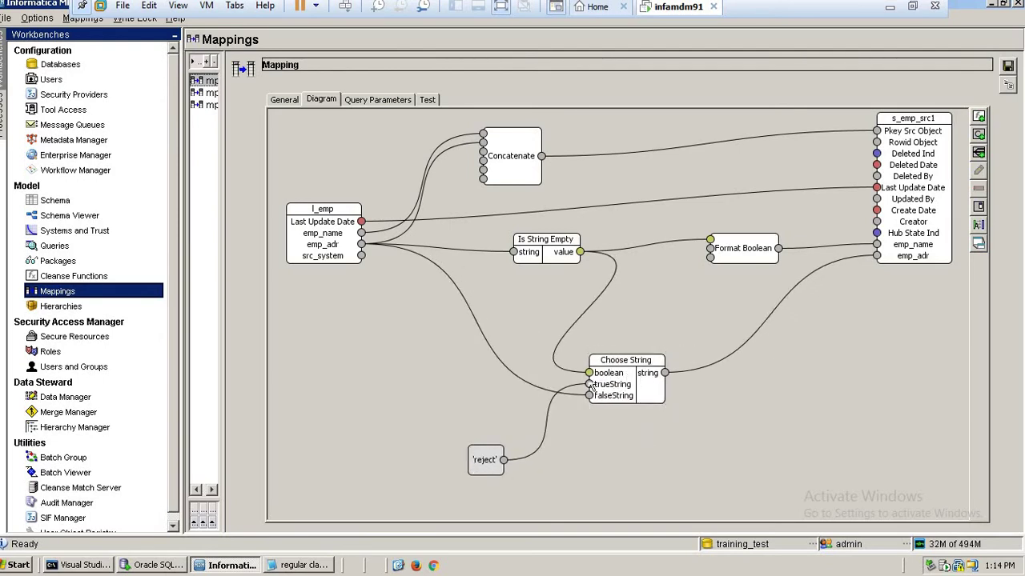
{"action": "left_click", "coordinate": [647, 393]}
Step: Delete the 'reject' constant from the mapping and move Choose String back to the right, below Format Boolean
{"action": "left_click", "coordinate": [490, 464]}
{"action": "right_click", "coordinate": [488, 464]}
{"action": "left_click", "coordinate": [522, 487]}
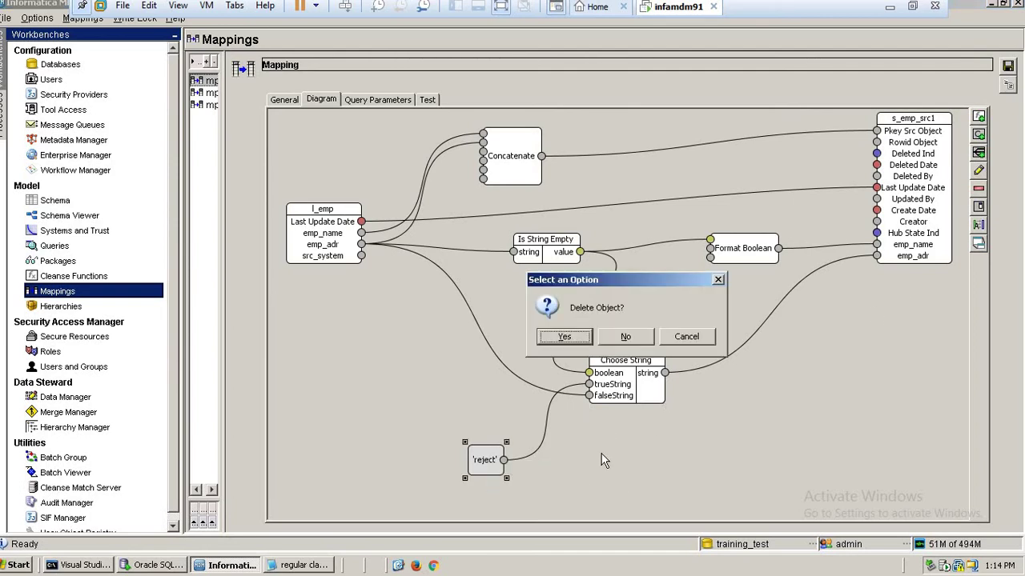
{"action": "left_click", "coordinate": [587, 340]}
{"action": "left_click_drag", "start_coordinate": [629, 385], "coordinate": [720, 371]}
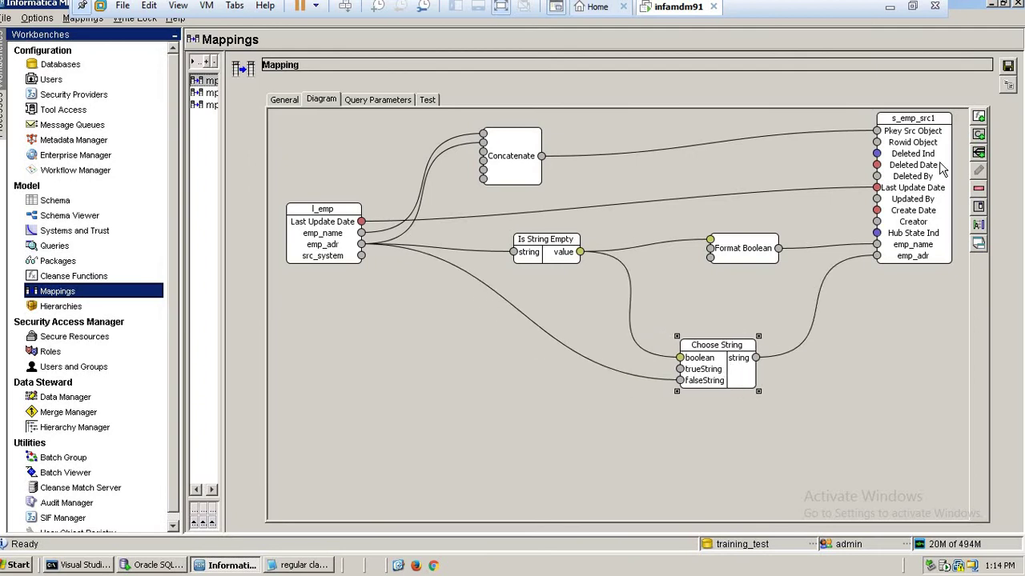
Step: Add an expanded Reject function below and left of Choose String, and connect its Reject Output to the trueString input
{"action": "left_click", "coordinate": [977, 133]}
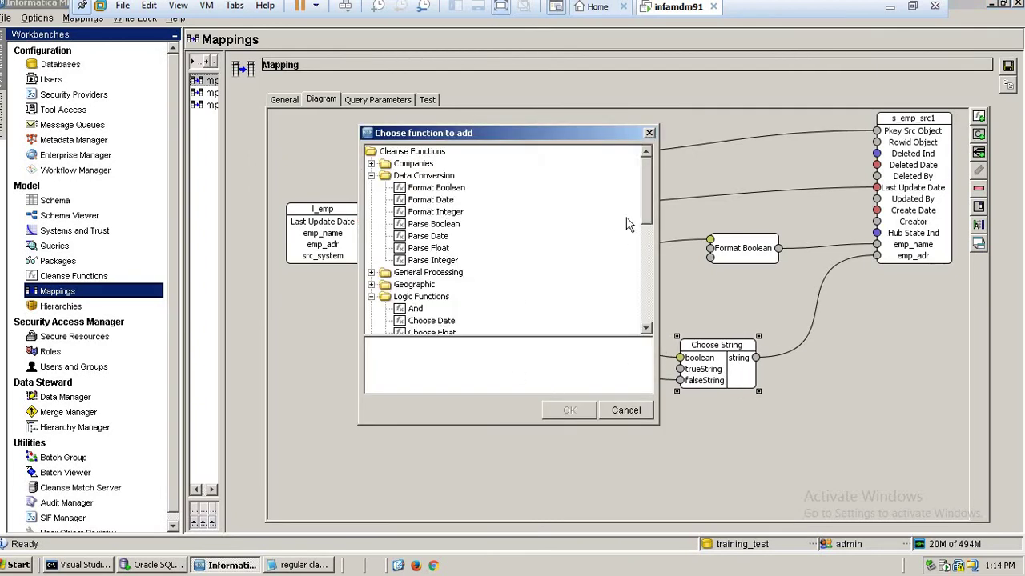
{"action": "left_click_drag", "start_coordinate": [645, 221], "coordinate": [639, 302]}
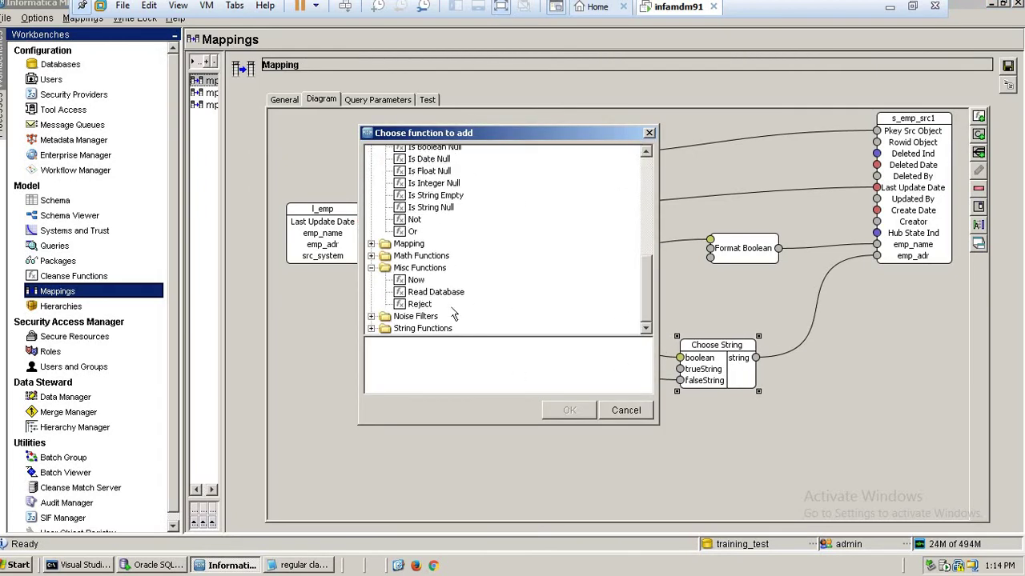
{"action": "left_click", "coordinate": [420, 305]}
{"action": "left_click", "coordinate": [569, 410]}
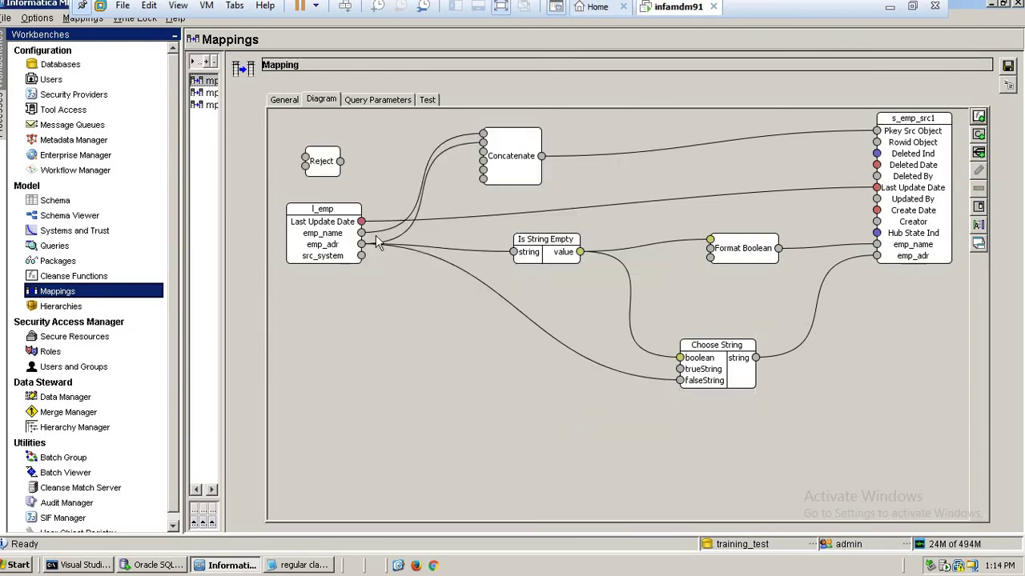
{"action": "left_click_drag", "start_coordinate": [329, 160], "coordinate": [490, 431]}
{"action": "double_click", "coordinate": [477, 430]}
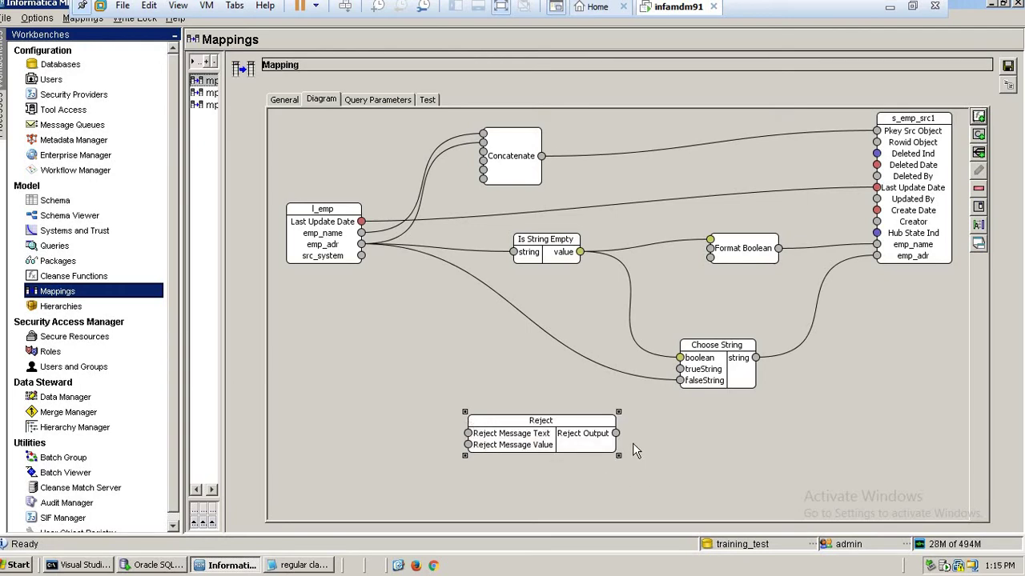
{"action": "left_click_drag", "start_coordinate": [615, 433], "coordinate": [680, 370]}
{"action": "left_click", "coordinate": [743, 433]}
Step: Add a String constant with the value 'Invalid EMP_NAME' and place it below l_emp, left of the Reject function
{"action": "left_click", "coordinate": [979, 135]}
{"action": "left_click", "coordinate": [468, 278]}
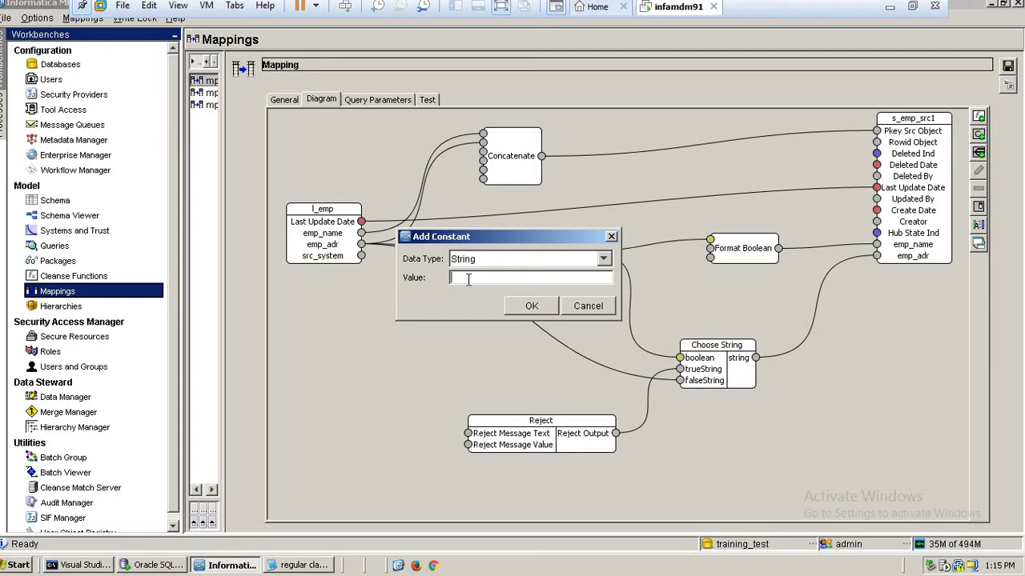
{"action": "type", "text": "Invalid"}
{"action": "key", "text": "BackSpace"}
{"action": "type", "text": "EMP_NAME"}
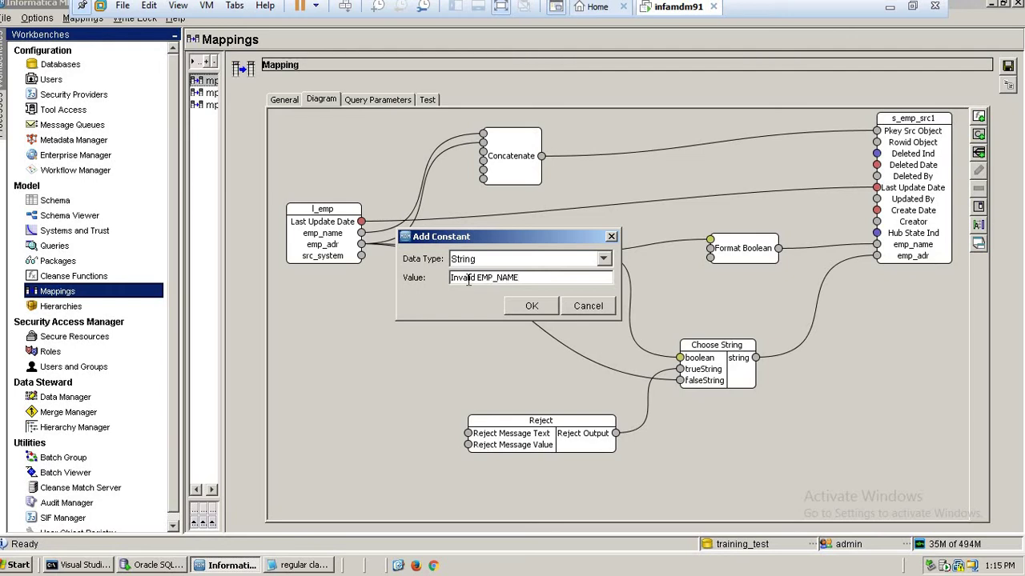
{"action": "left_click", "coordinate": [531, 306]}
{"action": "left_click_drag", "start_coordinate": [344, 163], "coordinate": [345, 308]}
{"action": "left_click_drag", "start_coordinate": [344, 375], "coordinate": [342, 383]}
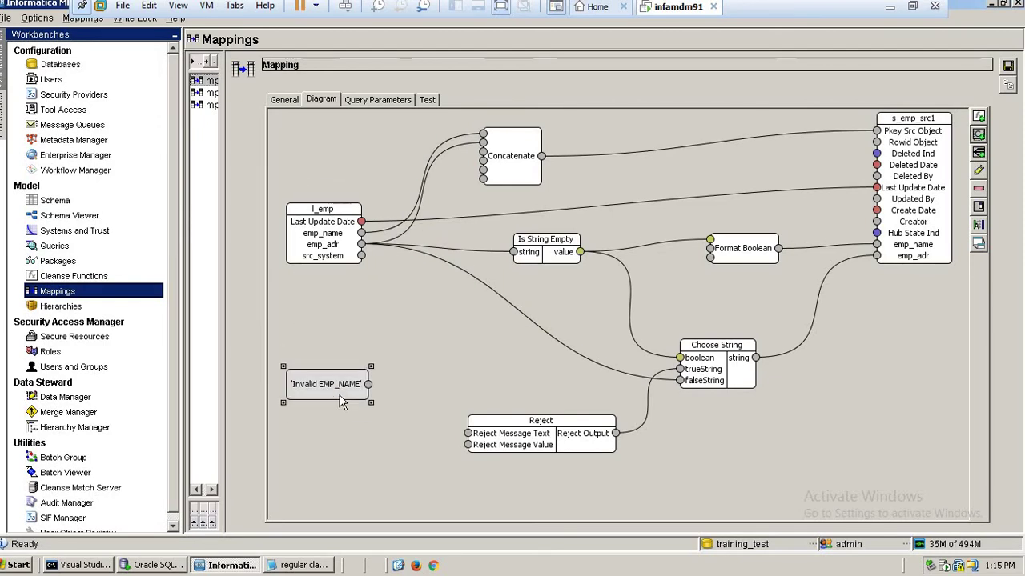
Step: Connect the 'Invalid EMP_NAME' constant to Reject Message Text and a new String constant 'EMP_NAME should not be NULL' to Reject Message Value
{"action": "left_click_drag", "start_coordinate": [451, 429], "coordinate": [469, 434]}
{"action": "left_click", "coordinate": [437, 464]}
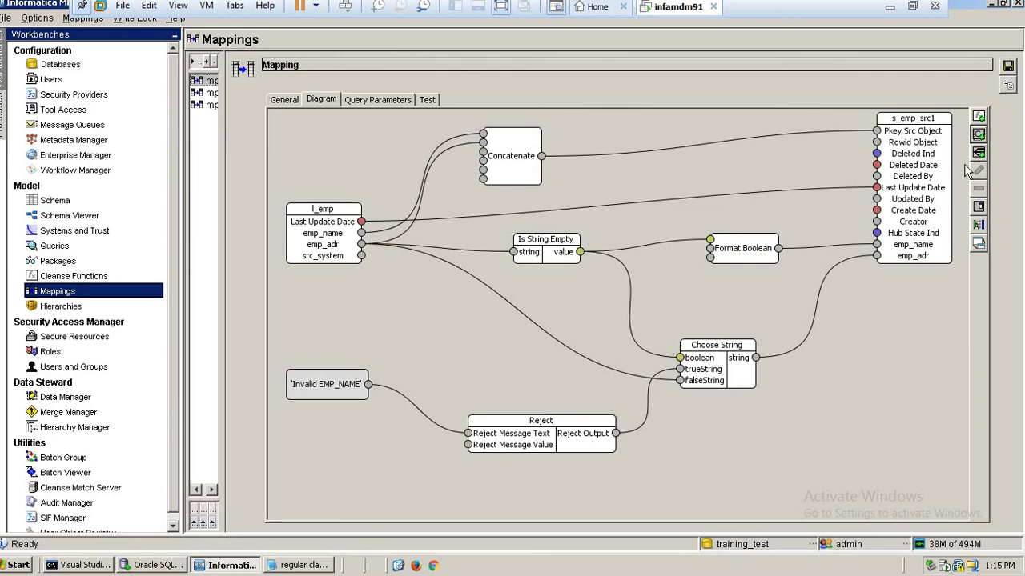
{"action": "left_click", "coordinate": [978, 136]}
{"action": "left_click", "coordinate": [469, 278]}
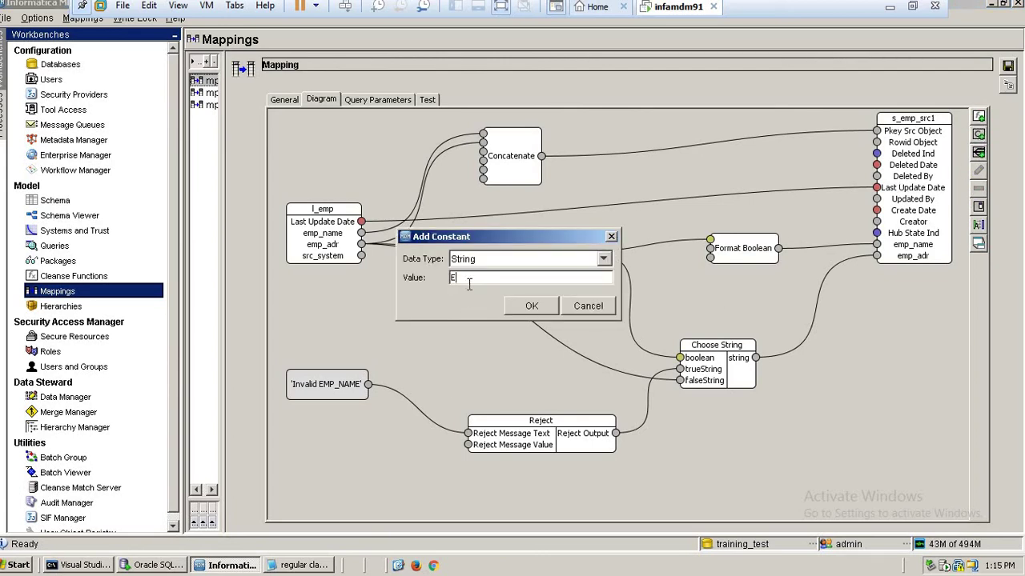
{"action": "type", "text": "EMP_NAME should not be NULL"}
{"action": "left_click", "coordinate": [522, 308]}
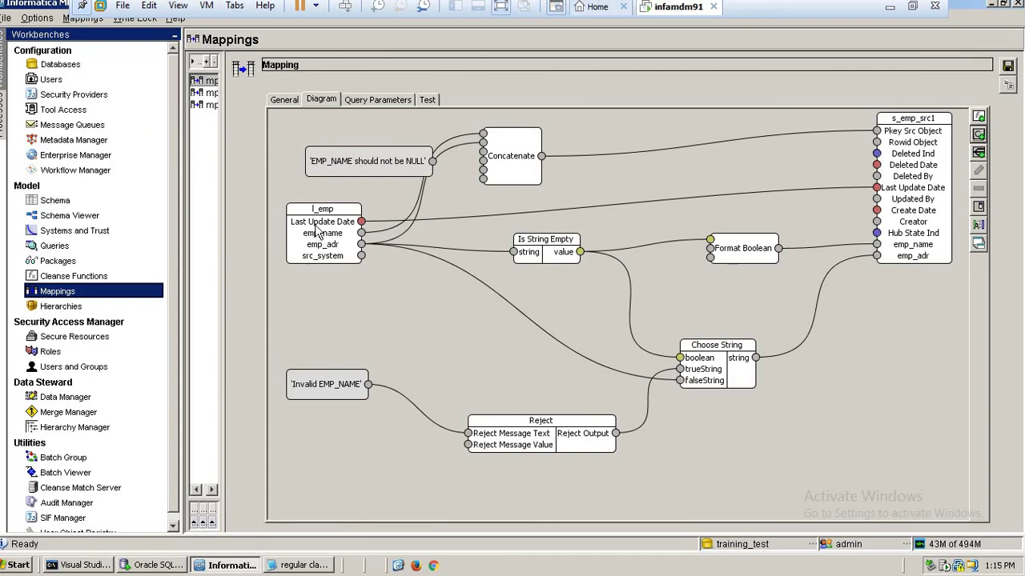
{"action": "left_click_drag", "start_coordinate": [372, 164], "coordinate": [340, 477]}
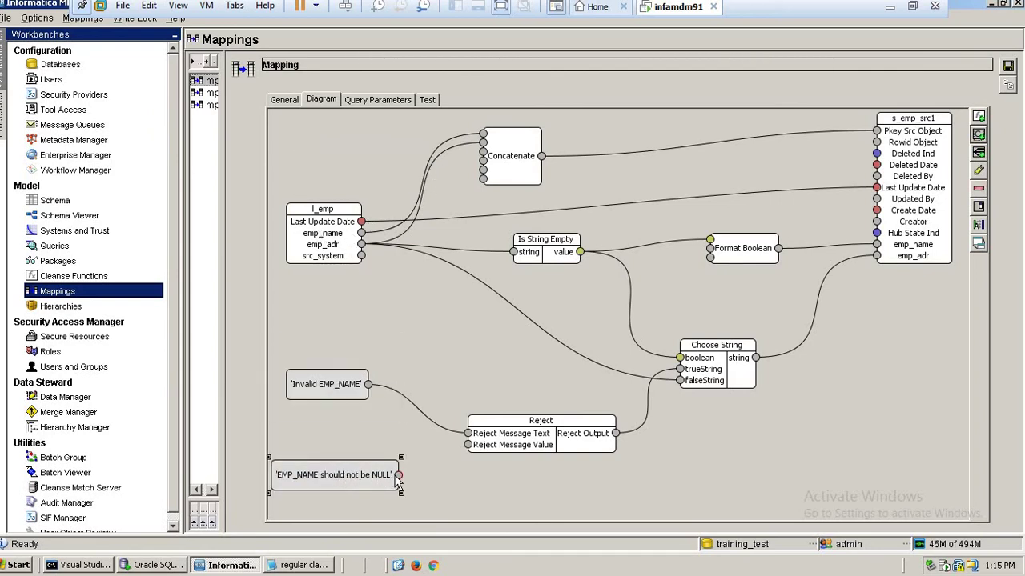
{"action": "left_click_drag", "start_coordinate": [398, 474], "coordinate": [469, 445]}
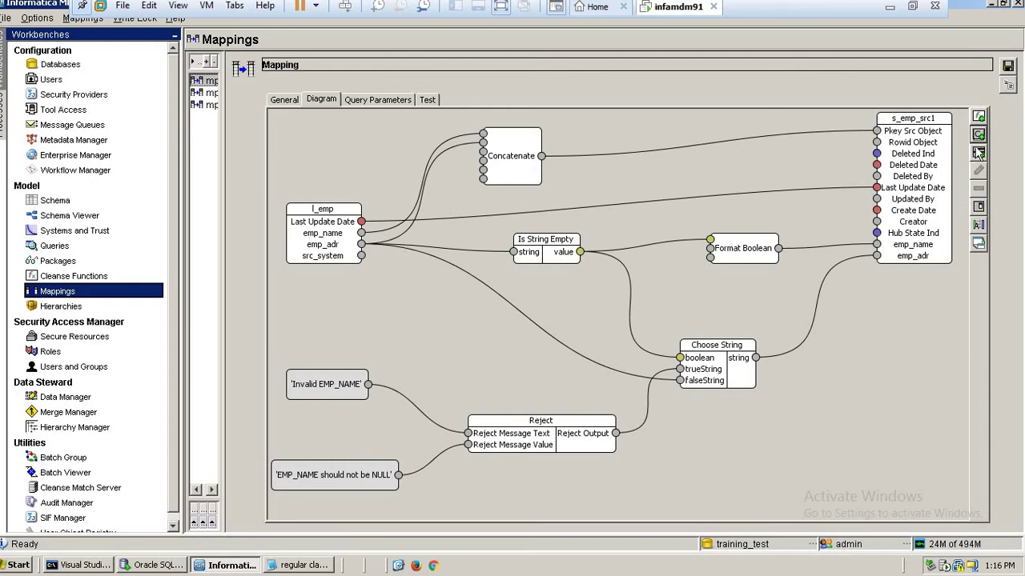
Step: Save the mapping and test it with emp_name abc and an empty emp_adr, then dismiss the resulting message
{"action": "left_click", "coordinate": [1008, 66]}
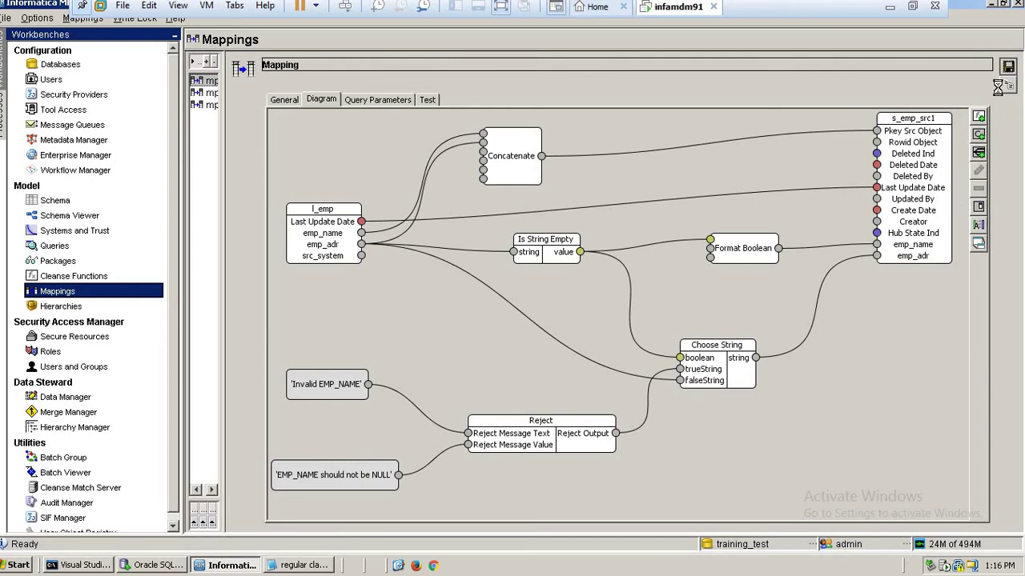
{"action": "left_click", "coordinate": [798, 337]}
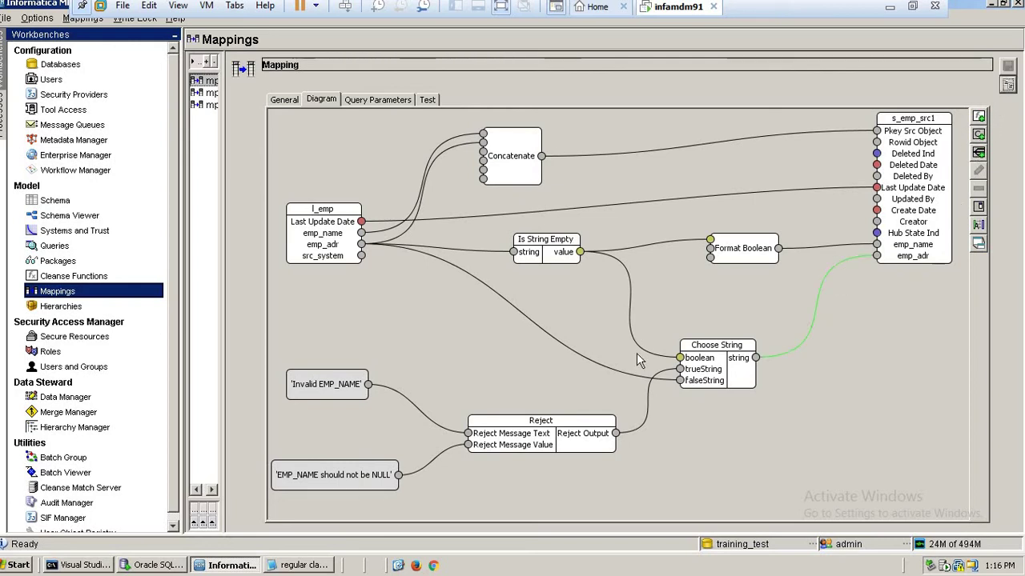
{"action": "left_click", "coordinate": [430, 100]}
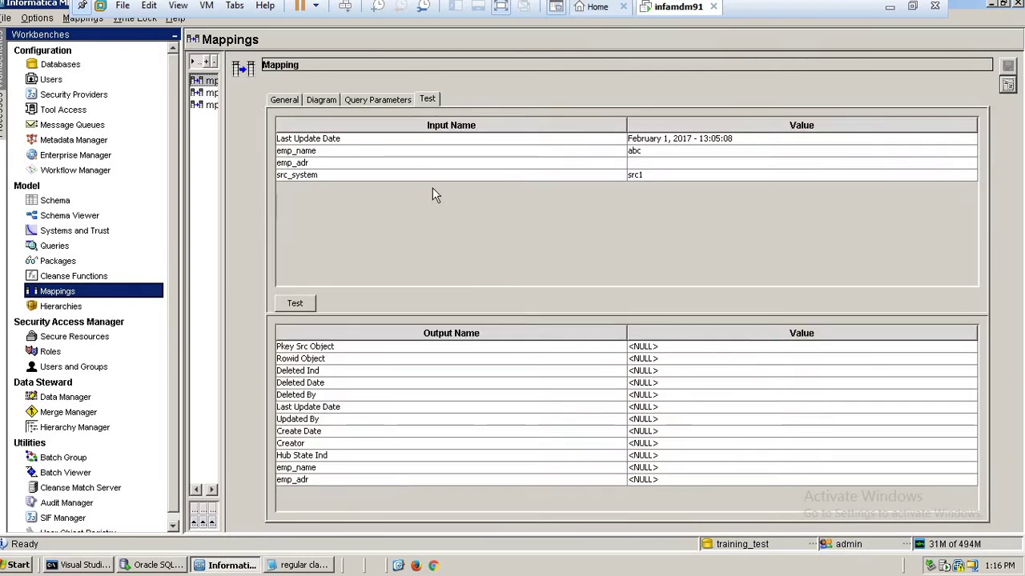
{"action": "left_click", "coordinate": [303, 305]}
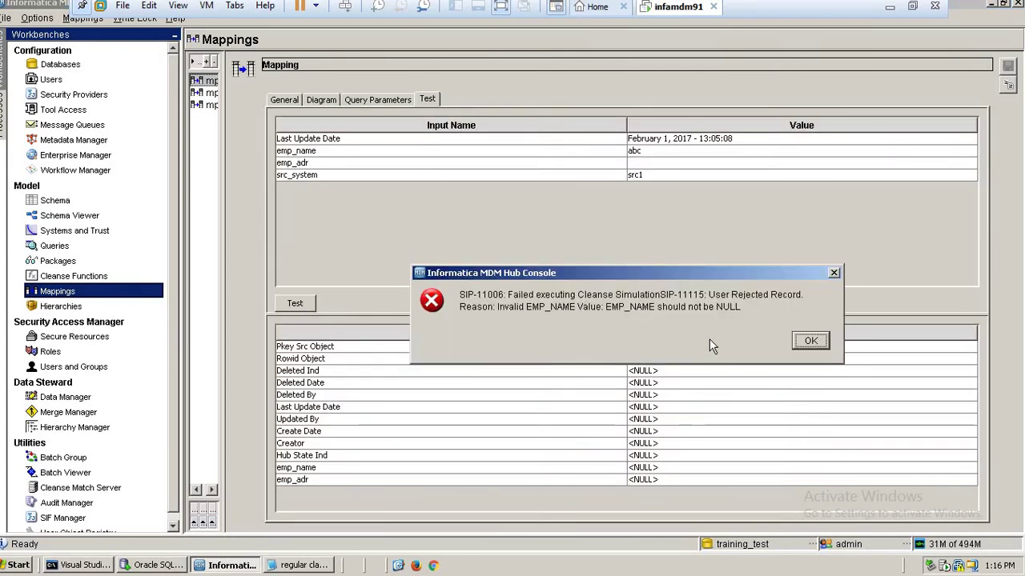
{"action": "left_click", "coordinate": [809, 341]}
{"action": "left_click", "coordinate": [810, 342]}
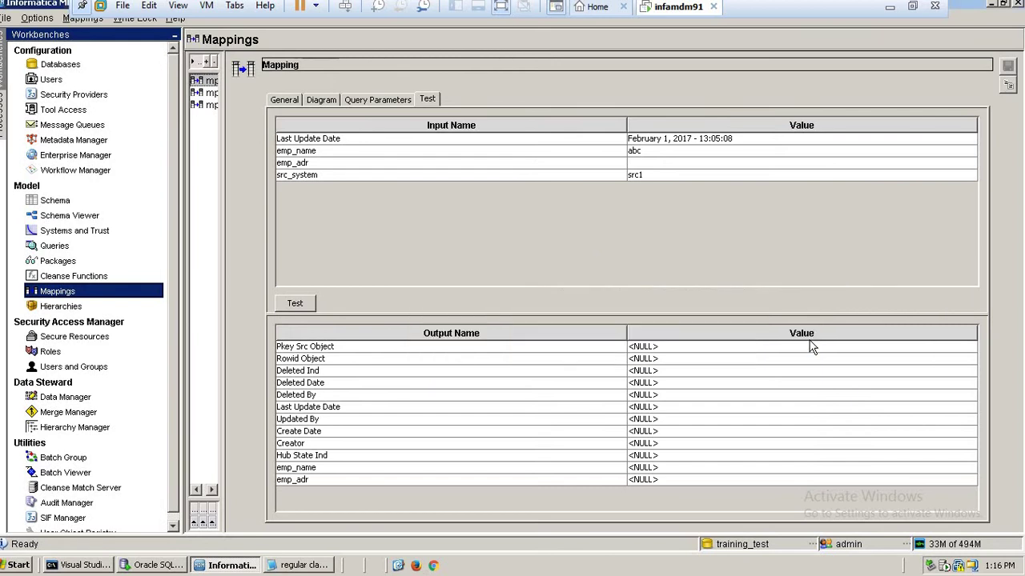
Step: Set the emp_adr test input to delhi, run the mapping test again and dismiss the resulting message
{"action": "left_click", "coordinate": [651, 163]}
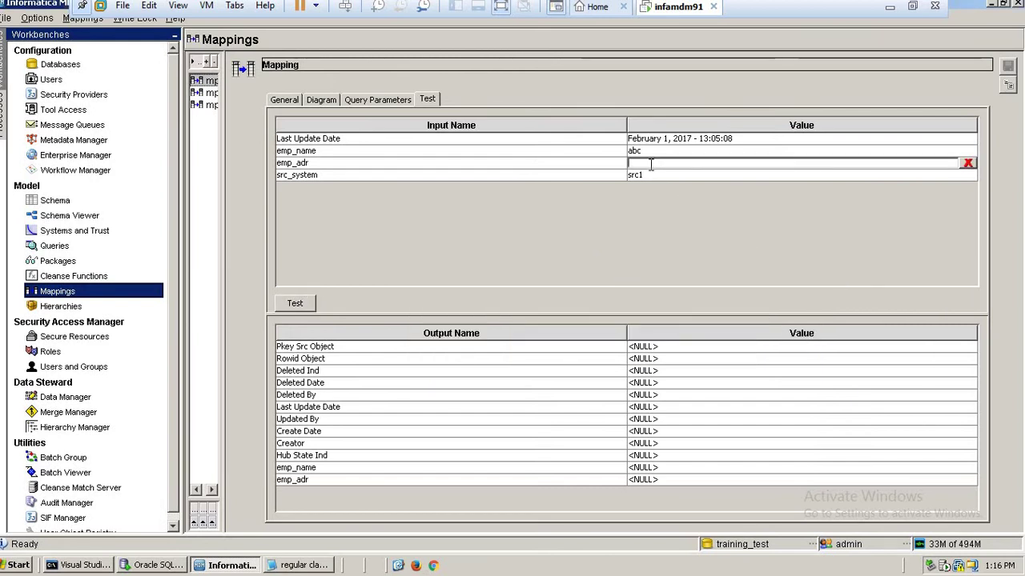
{"action": "type", "text": "dell"}
{"action": "type", "text": "hi"}
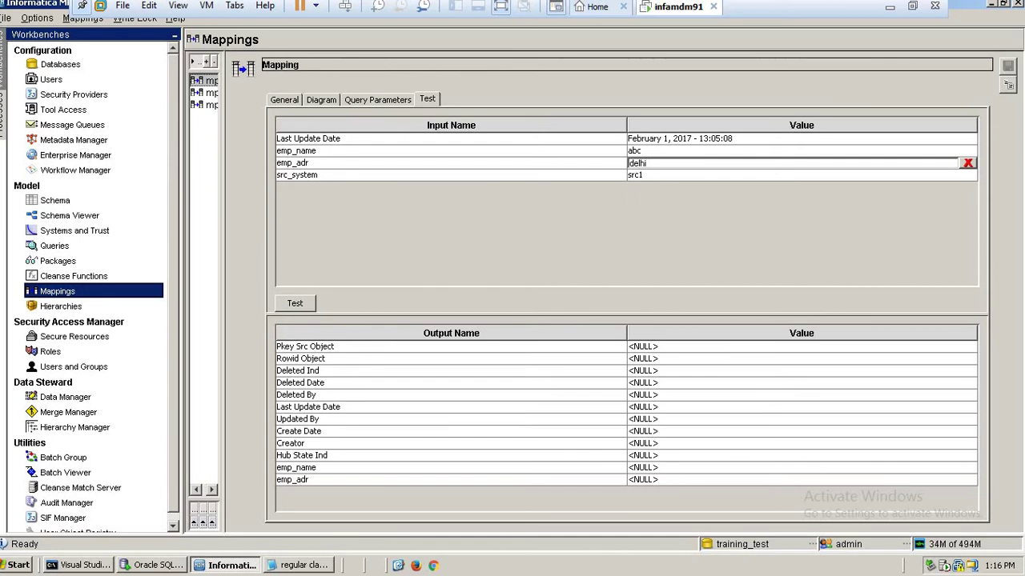
{"action": "left_click", "coordinate": [296, 305]}
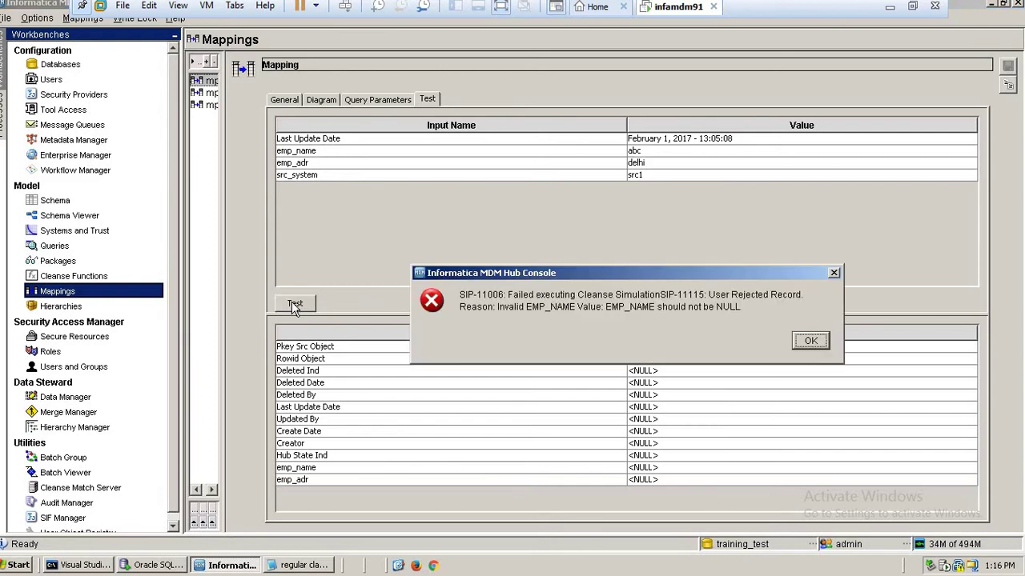
{"action": "left_click_drag", "start_coordinate": [738, 271], "coordinate": [760, 198]}
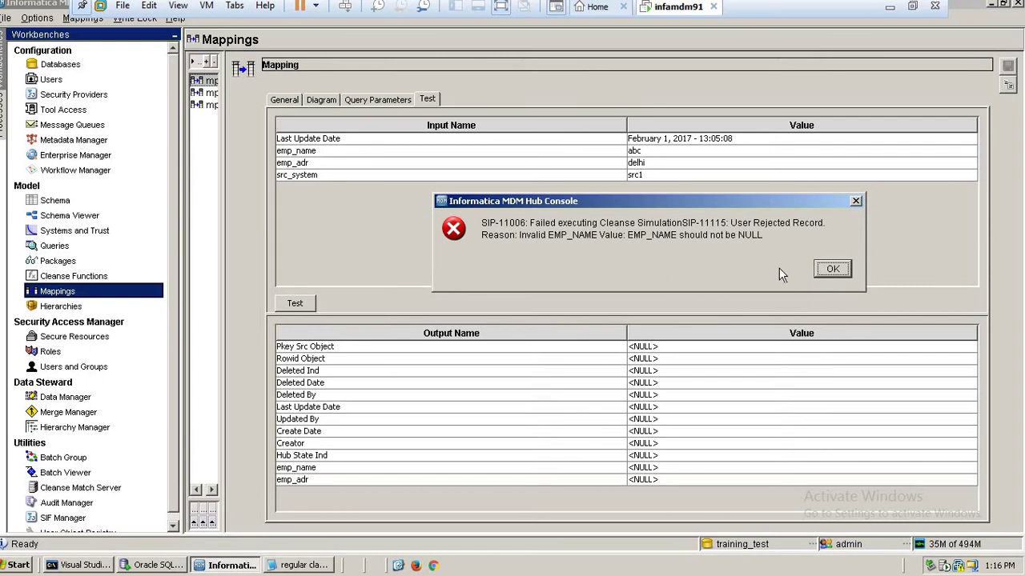
{"action": "left_click", "coordinate": [827, 270]}
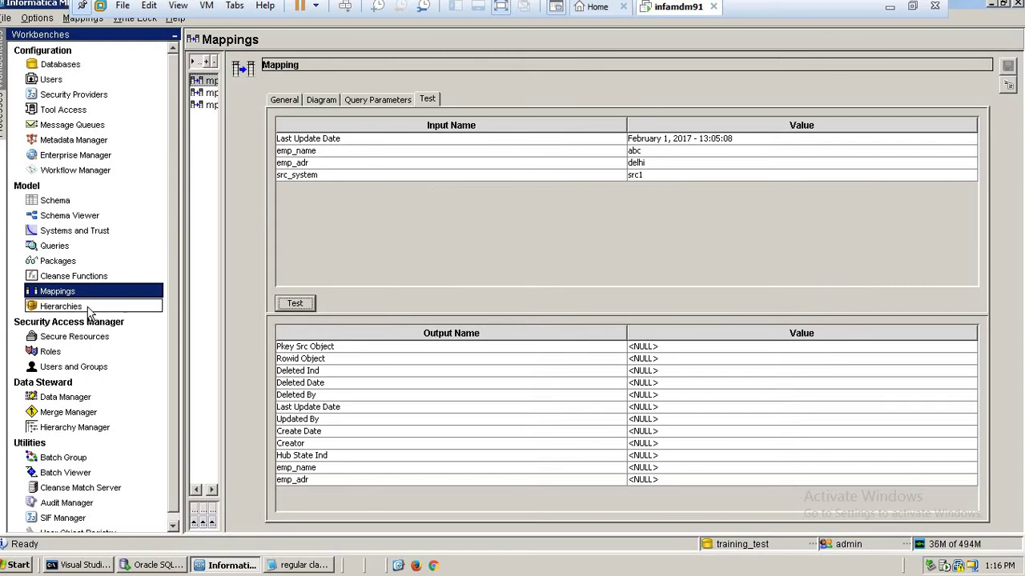
Step: Return to the mapping diagram and change the constant feeding Reject Message Text to 'Invalid EMP_ADR'
{"action": "left_click", "coordinate": [322, 101]}
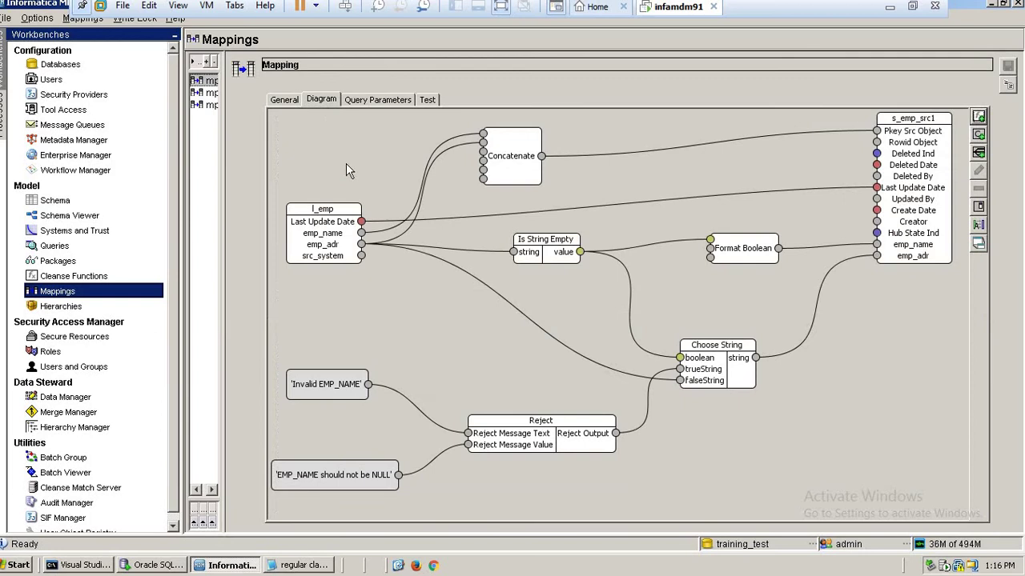
{"action": "left_click", "coordinate": [344, 388]}
{"action": "double_click", "coordinate": [344, 389]}
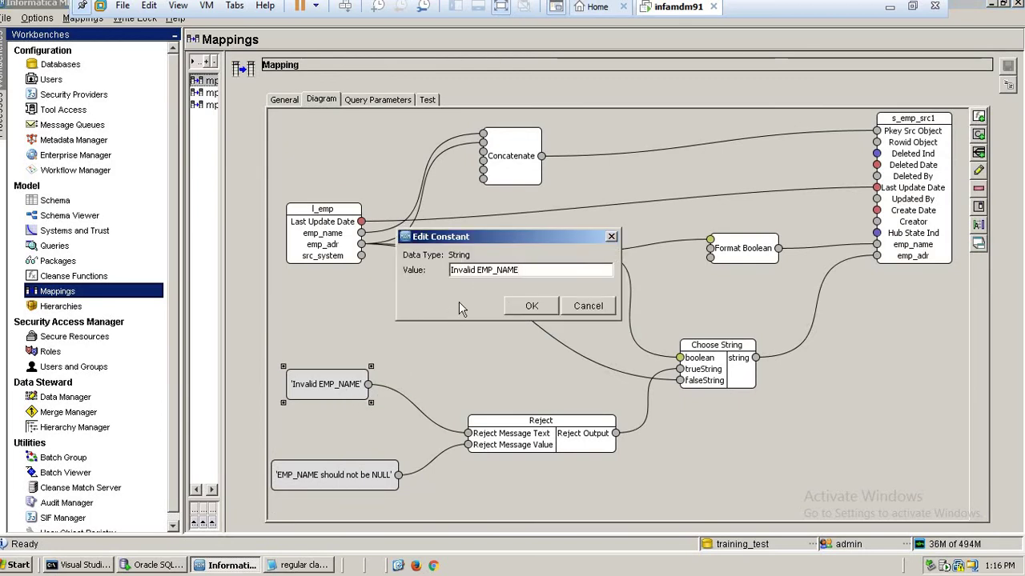
{"action": "key", "text": "BackSpace"}
{"action": "key", "text": "BackSpace"}
{"action": "key", "text": "BackSpace"}
{"action": "key", "text": "BackSpace"}
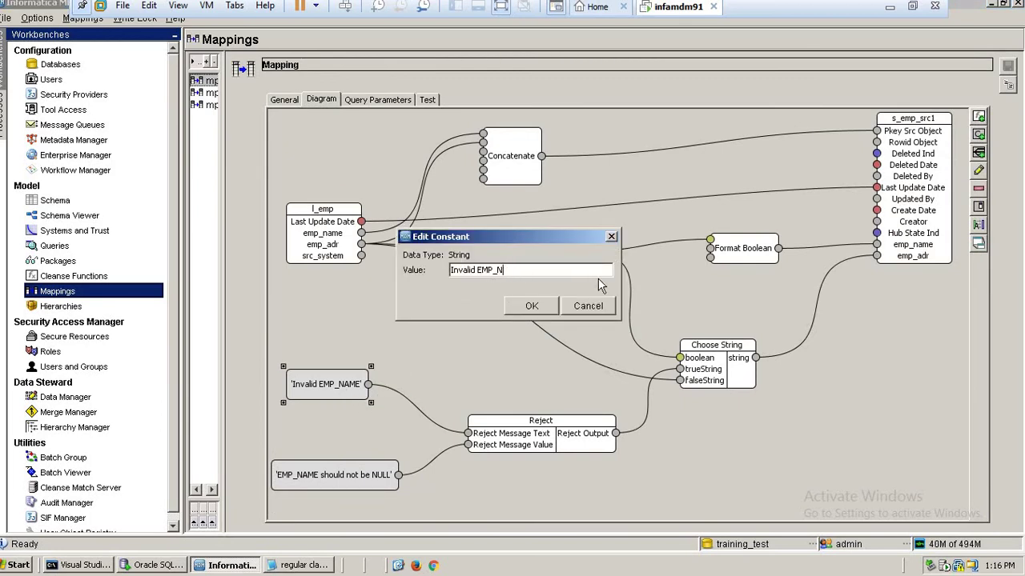
{"action": "type", "text": "ADR"}
{"action": "left_click", "coordinate": [531, 306]}
Step: Change the constant feeding Reject Message Value to 'EMP_ADR should not be NULL'
{"action": "double_click", "coordinate": [348, 471]}
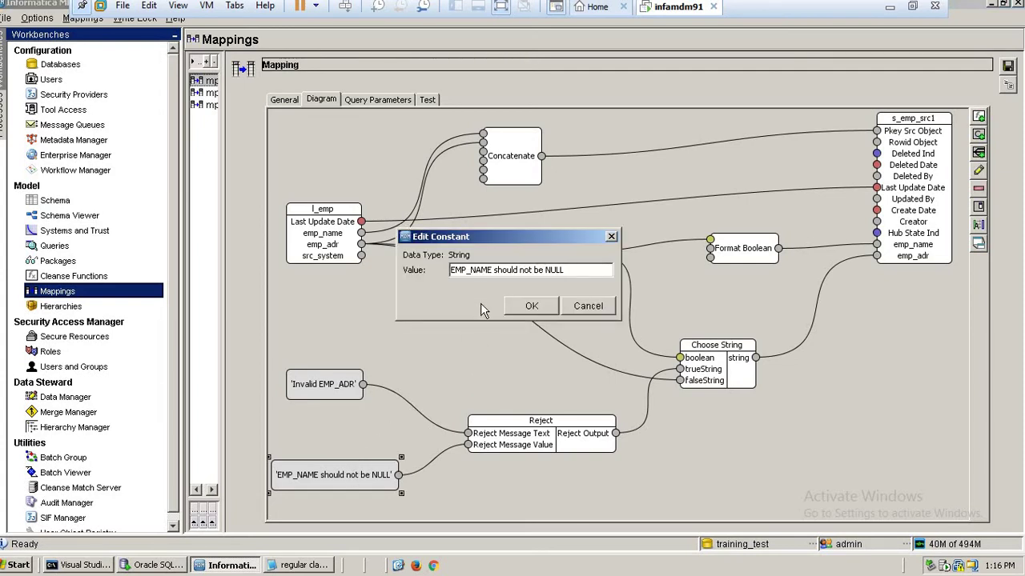
{"action": "double_click", "coordinate": [472, 269]}
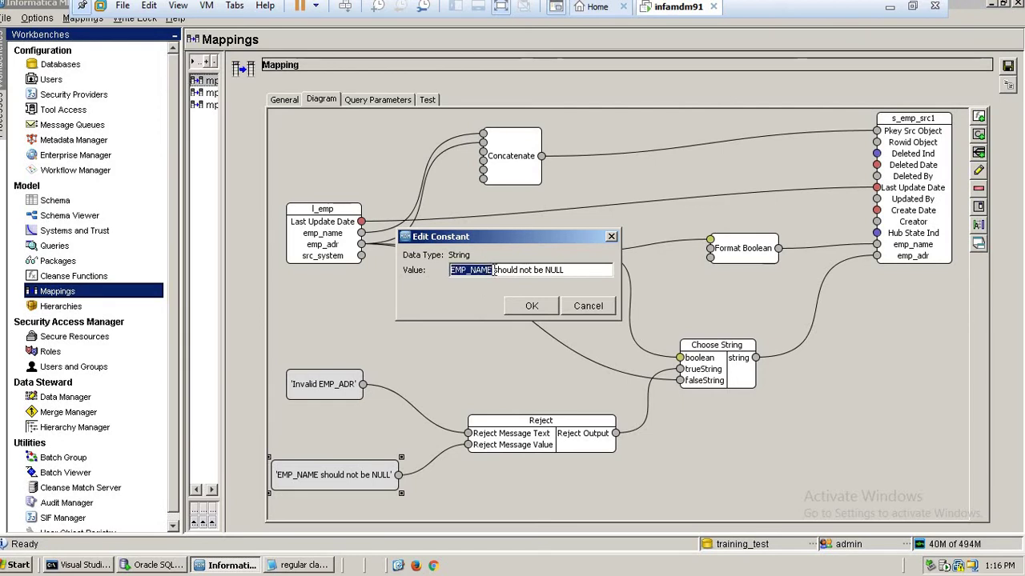
{"action": "left_click", "coordinate": [492, 270]}
{"action": "key", "text": "BackSpace"}
{"action": "key", "text": "BackSpace"}
{"action": "key", "text": "BackSpace"}
{"action": "key", "text": "BackSpace"}
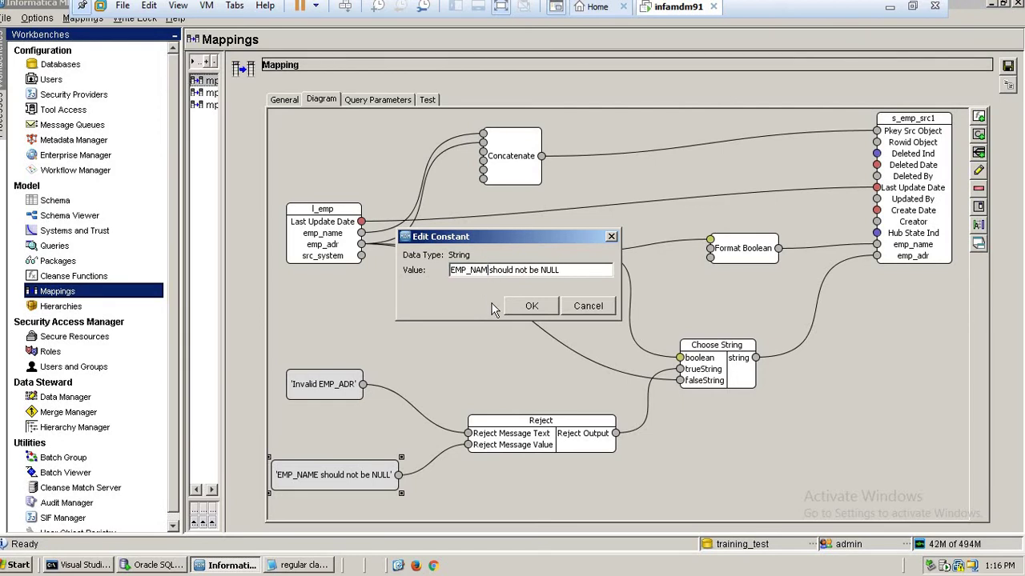
{"action": "type", "text": "ADR"}
{"action": "left_click", "coordinate": [507, 305]}
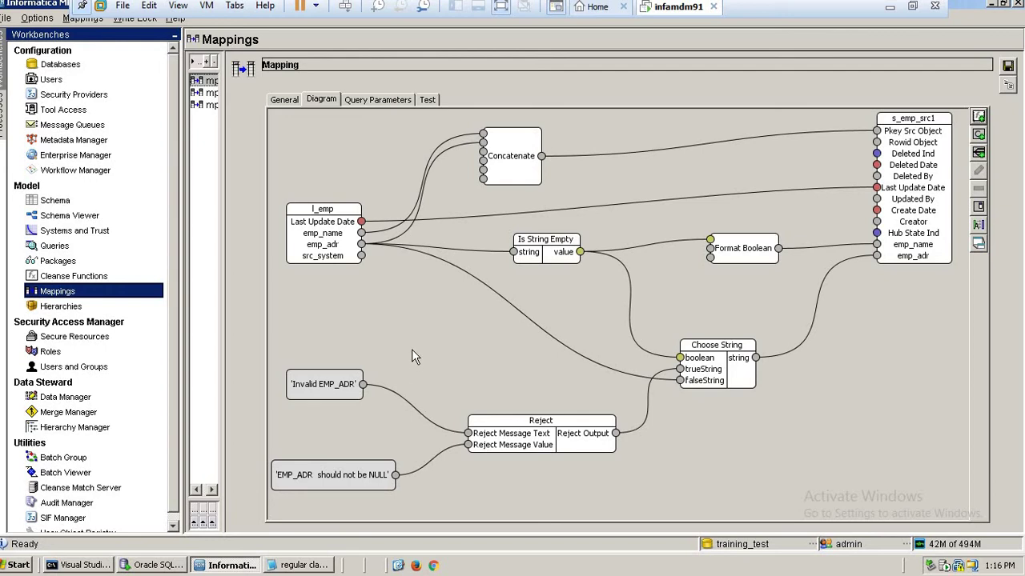
Step: Move the Format Boolean and Choose String functions slightly upward in the mapping diagram
{"action": "left_click", "coordinate": [543, 255]}
{"action": "left_click", "coordinate": [641, 426]}
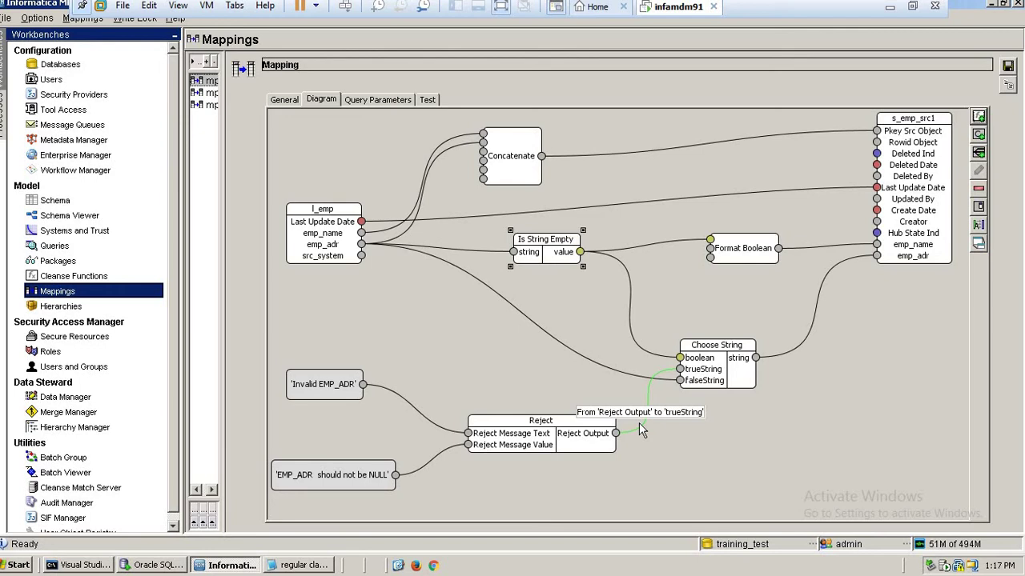
{"action": "left_click", "coordinate": [728, 409]}
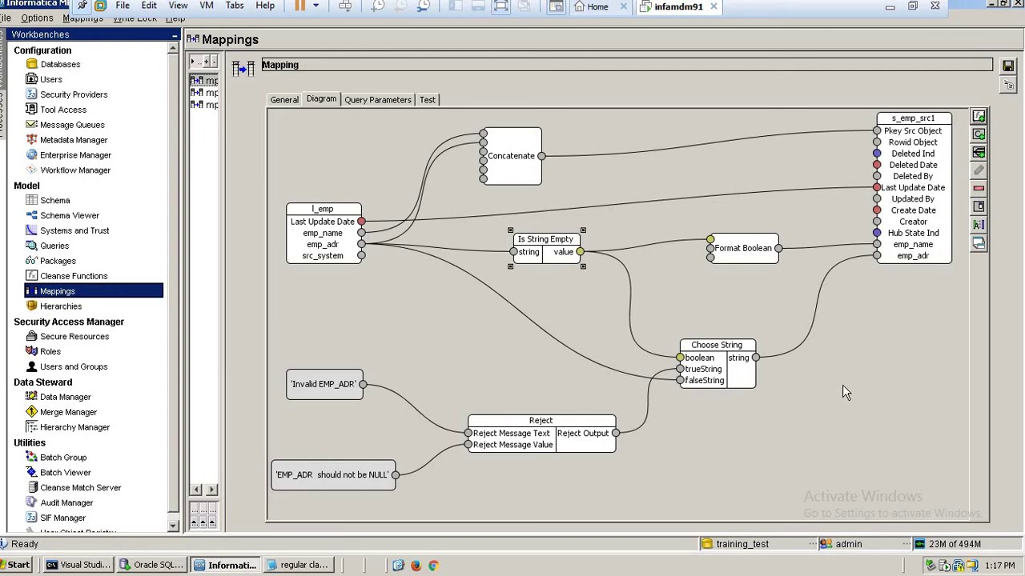
{"action": "left_click_drag", "start_coordinate": [729, 250], "coordinate": [727, 235]}
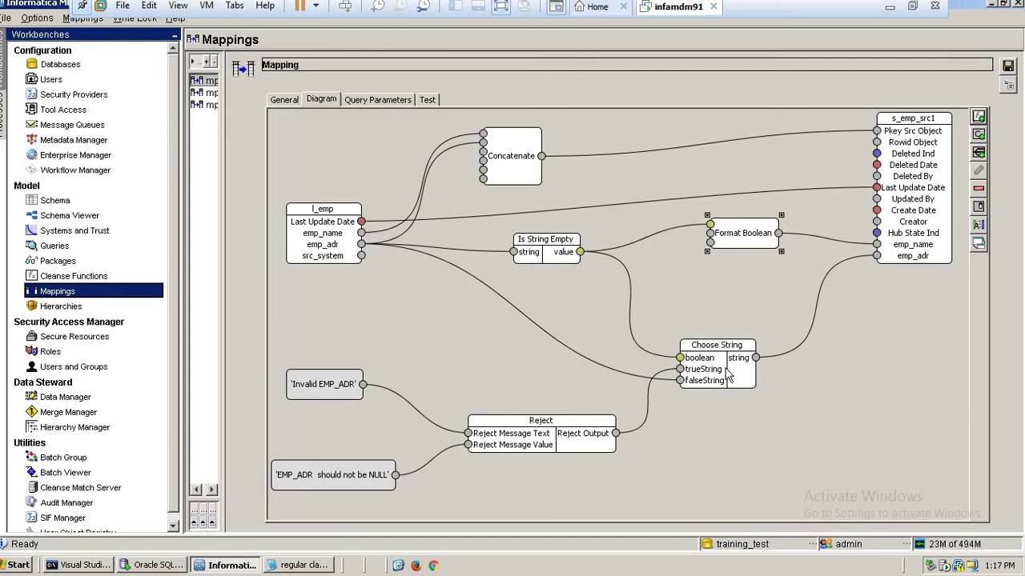
{"action": "left_click_drag", "start_coordinate": [727, 367], "coordinate": [728, 336]}
{"action": "left_click", "coordinate": [743, 447]}
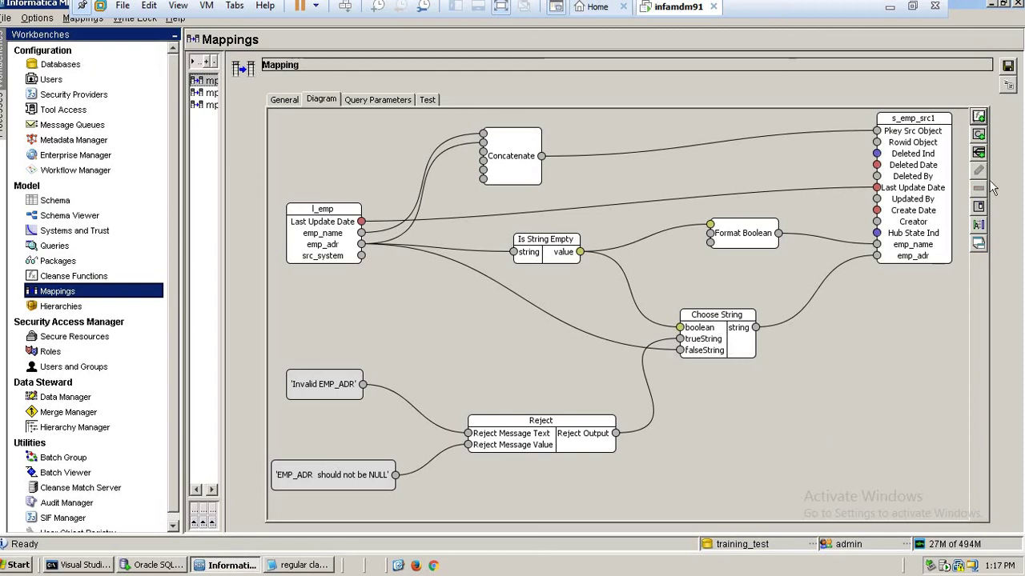
{"action": "left_click", "coordinate": [978, 117]}
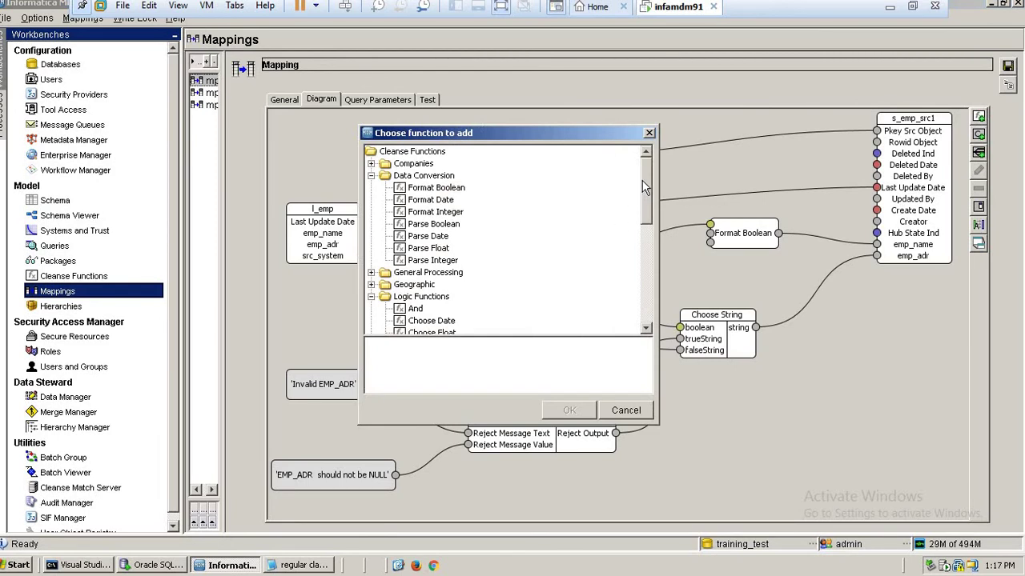
{"action": "scroll", "coordinate": [580, 286], "scroll_direction": "down", "scroll_amount": 1}
{"action": "left_click", "coordinate": [636, 411]}
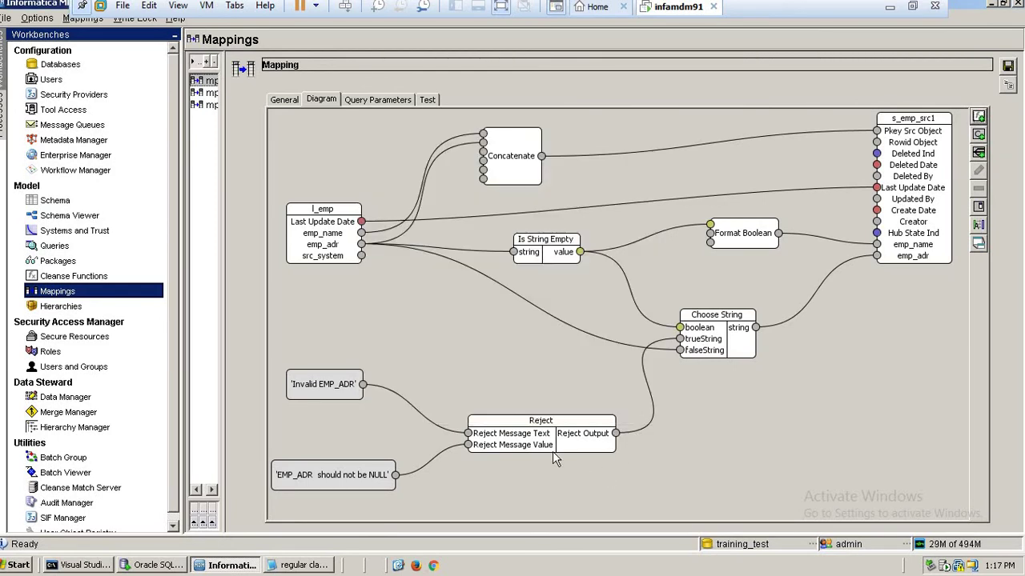
Step: Move the Reject function slightly upward, between its two message constants
{"action": "left_click", "coordinate": [548, 436]}
{"action": "left_click", "coordinate": [554, 378]}
{"action": "left_click", "coordinate": [551, 426]}
{"action": "left_click_drag", "start_coordinate": [506, 433], "coordinate": [517, 418]}
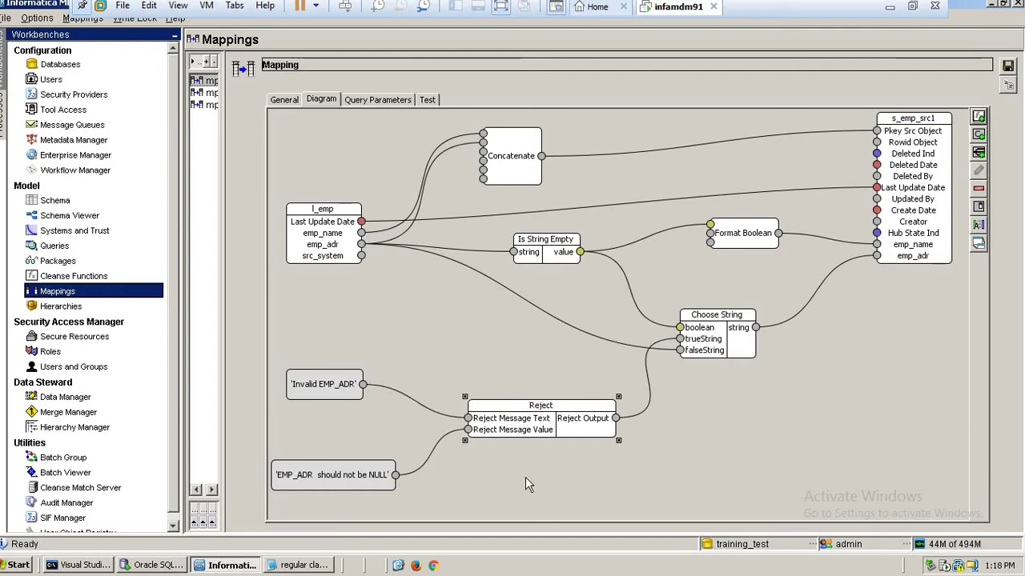
{"action": "left_click", "coordinate": [550, 482]}
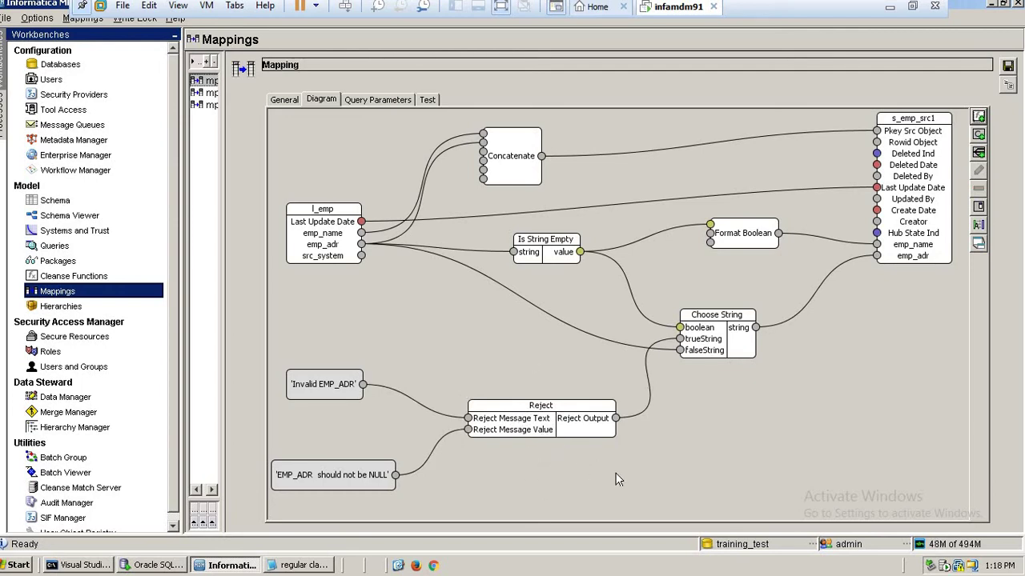
{"action": "left_click", "coordinate": [563, 430]}
{"action": "left_click", "coordinate": [575, 471]}
{"action": "left_click", "coordinate": [544, 427]}
{"action": "left_click", "coordinate": [322, 390]}
{"action": "left_click", "coordinate": [326, 473]}
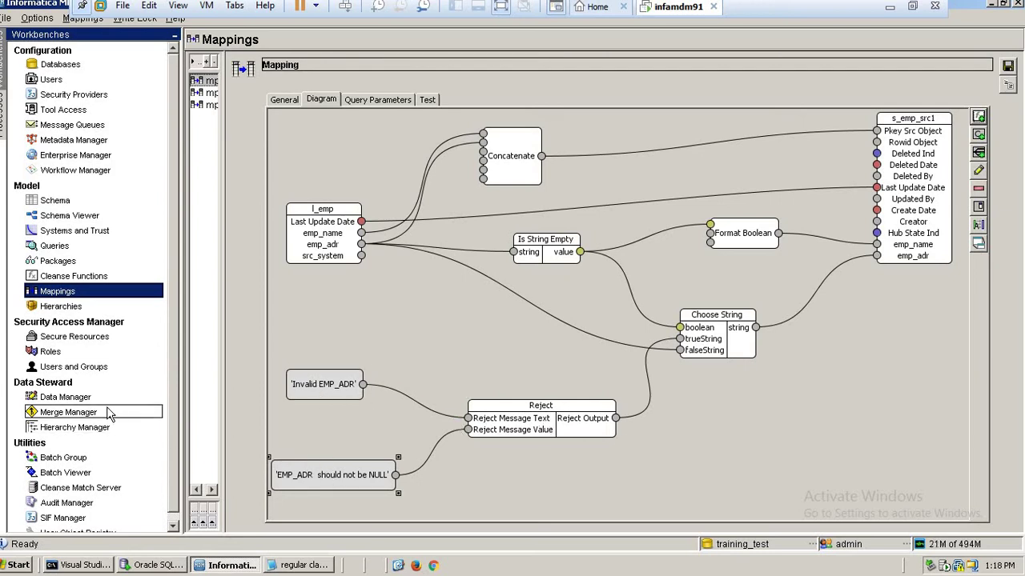
Step: Switch to Oracle SQL Developer and examine the error descriptions of the first two records in the C_S_EMP_SRC1_REJ table
{"action": "left_click", "coordinate": [154, 565]}
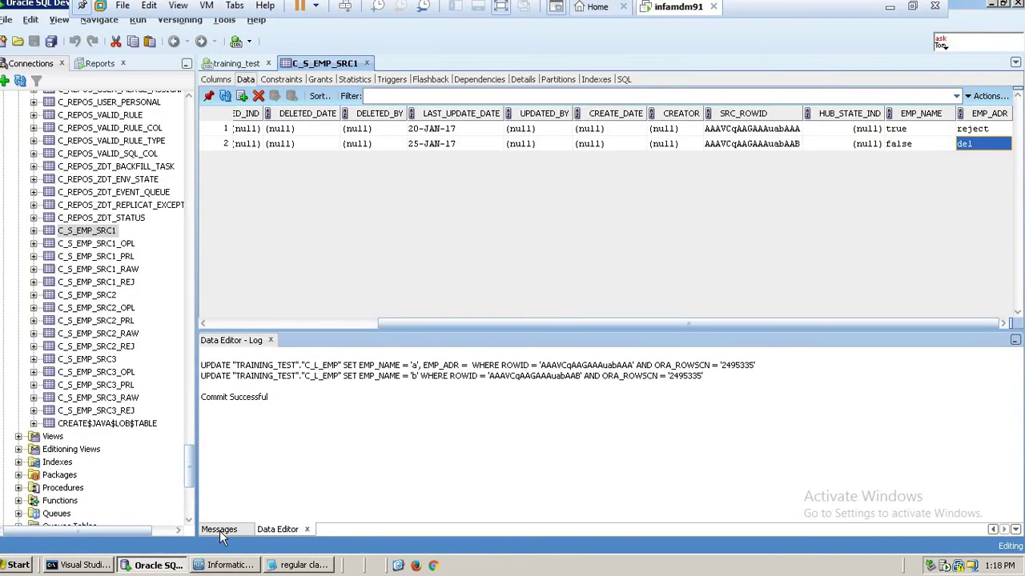
{"action": "left_click", "coordinate": [124, 282]}
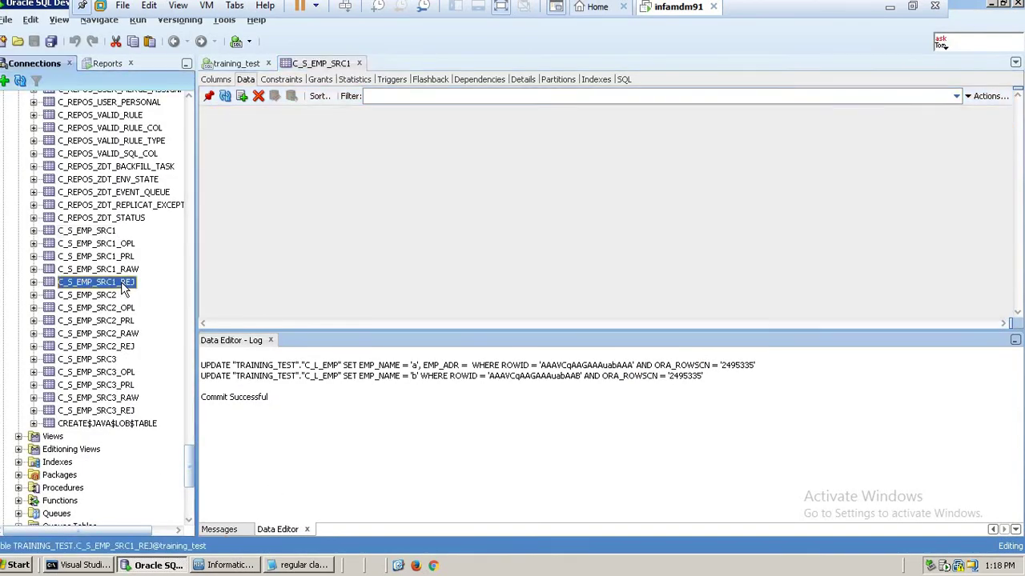
{"action": "left_click", "coordinate": [440, 132]}
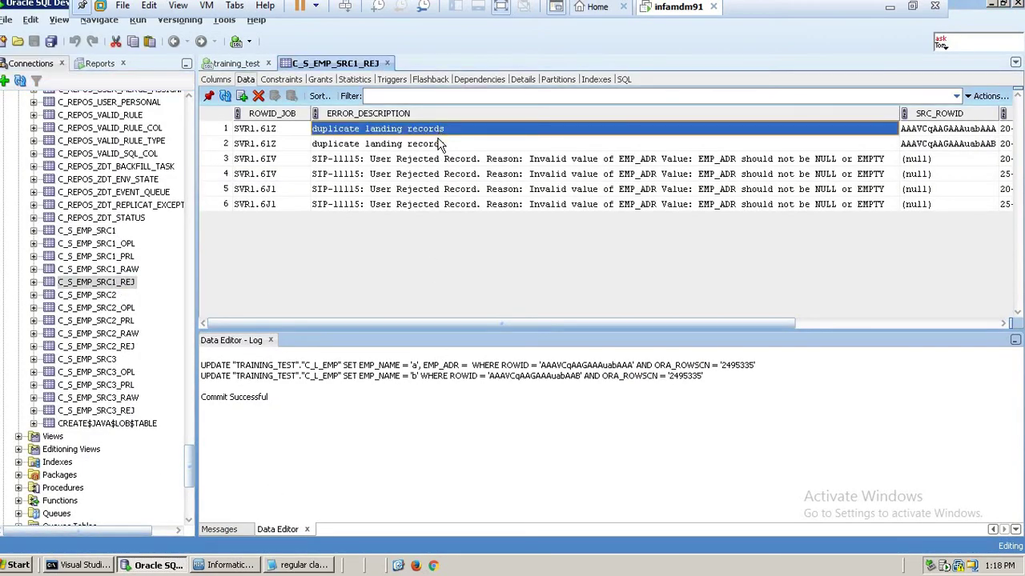
{"action": "left_click", "coordinate": [440, 145]}
{"action": "left_click", "coordinate": [440, 130]}
{"action": "left_click", "coordinate": [439, 144]}
{"action": "left_click", "coordinate": [441, 130]}
{"action": "left_click", "coordinate": [439, 144]}
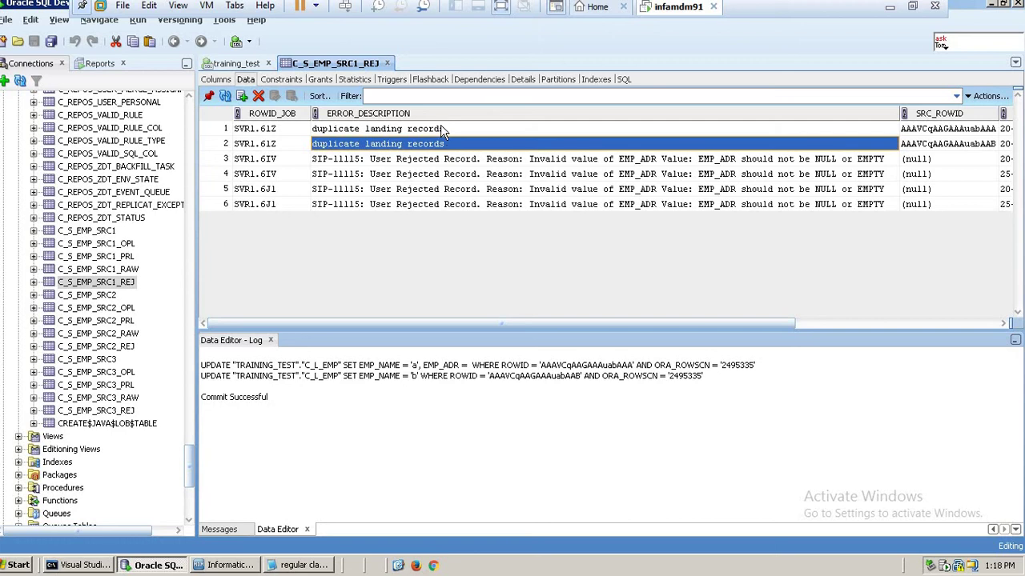
Step: Compare the error descriptions of all six records in the C_S_EMP_SRC1_REJ table
{"action": "left_click", "coordinate": [442, 131]}
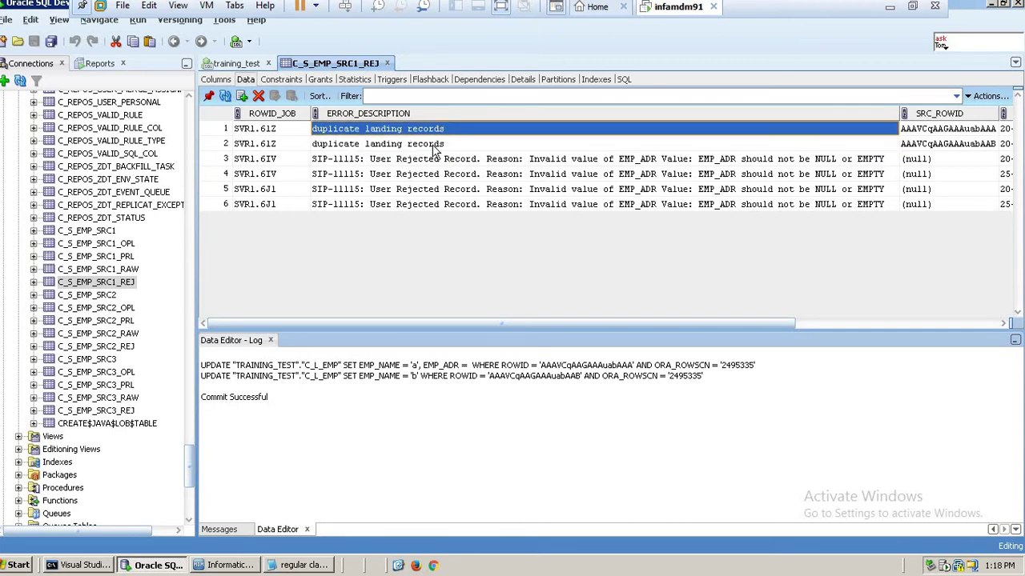
{"action": "left_click", "coordinate": [435, 148]}
{"action": "left_click", "coordinate": [442, 132]}
{"action": "left_click", "coordinate": [439, 144]}
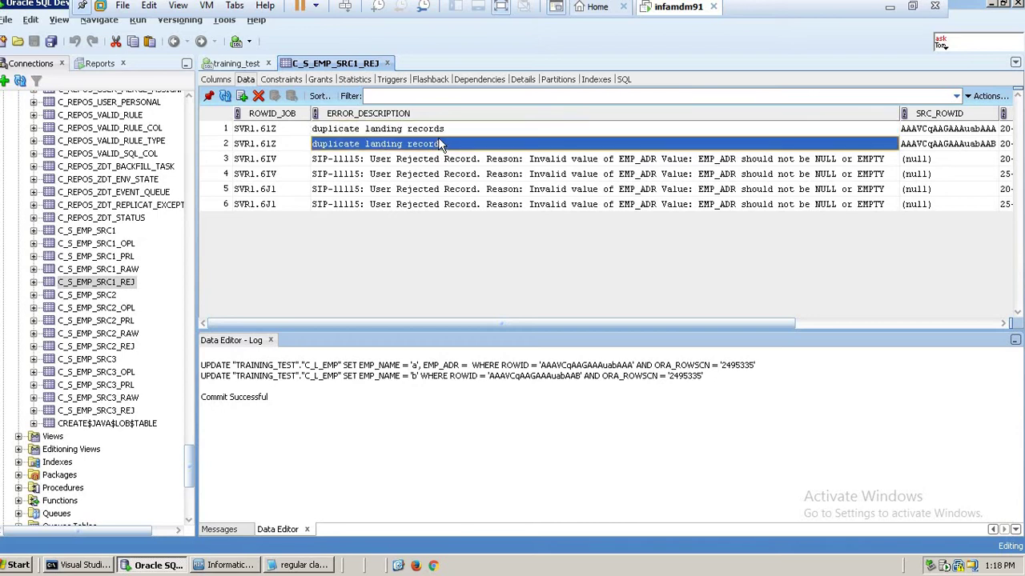
{"action": "left_click", "coordinate": [449, 162]}
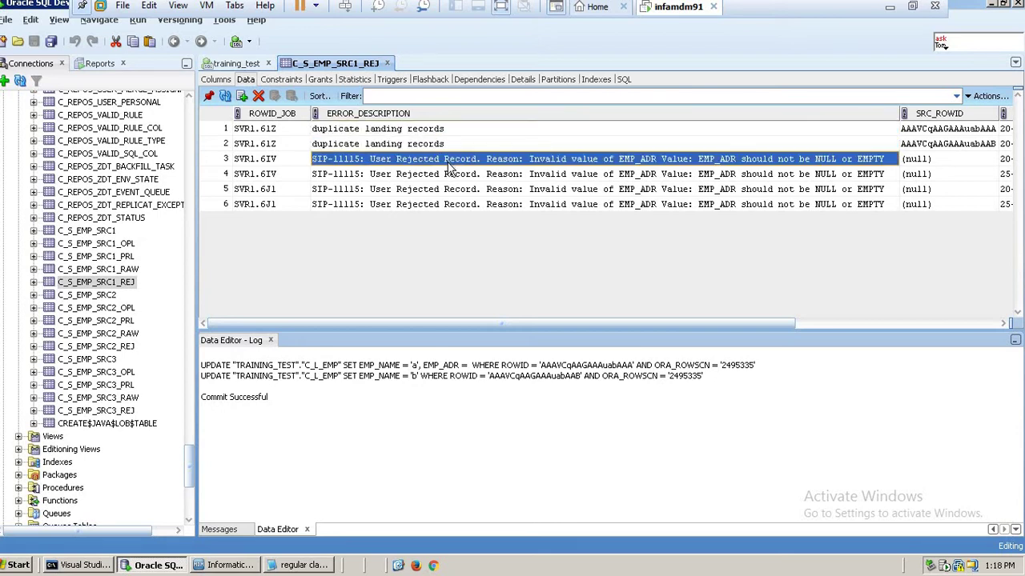
{"action": "left_click", "coordinate": [447, 177]}
{"action": "left_click", "coordinate": [450, 161]}
{"action": "left_click", "coordinate": [441, 179]}
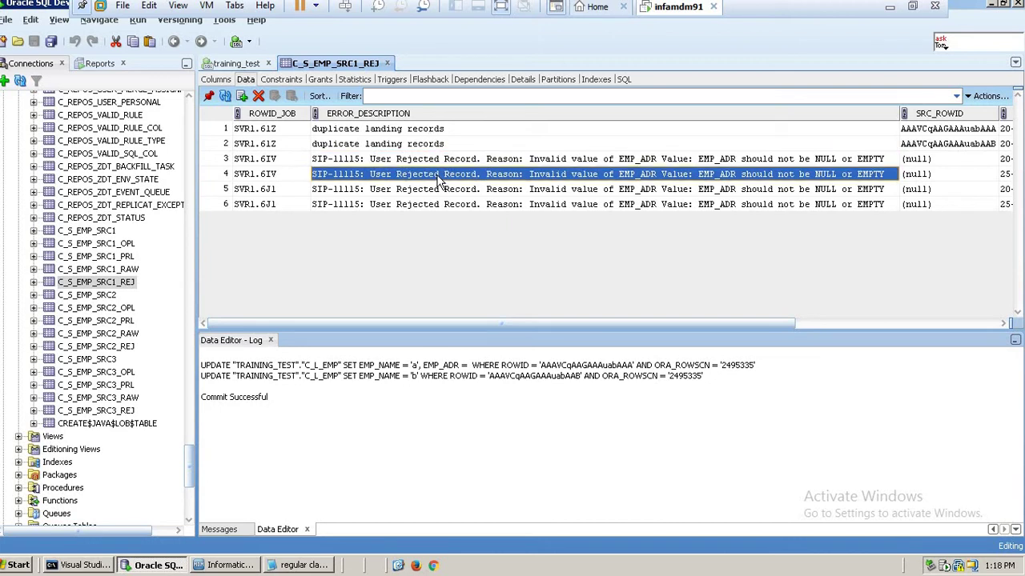
{"action": "left_click", "coordinate": [441, 194]}
{"action": "left_click", "coordinate": [441, 207]}
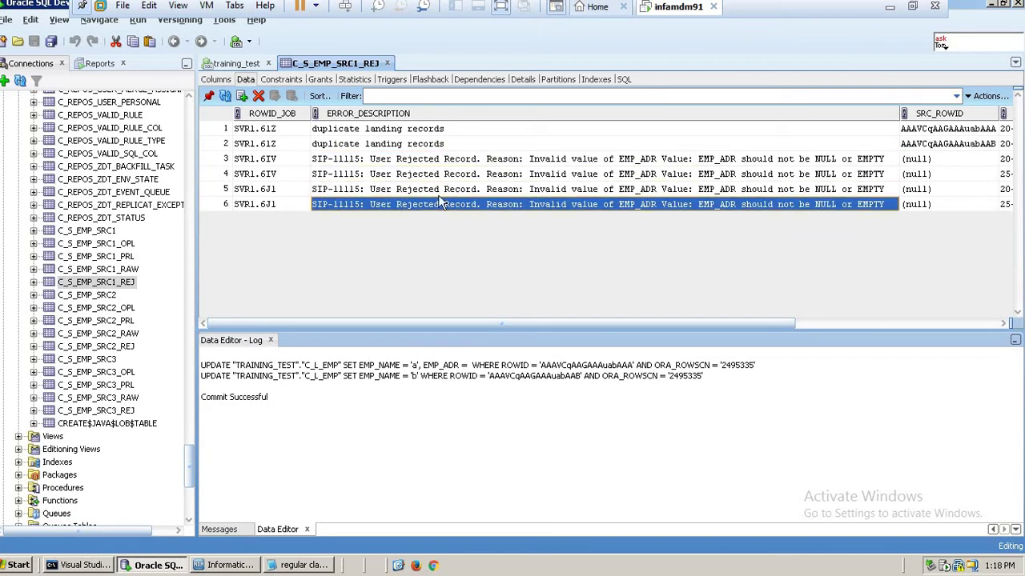
{"action": "left_click", "coordinate": [441, 194]}
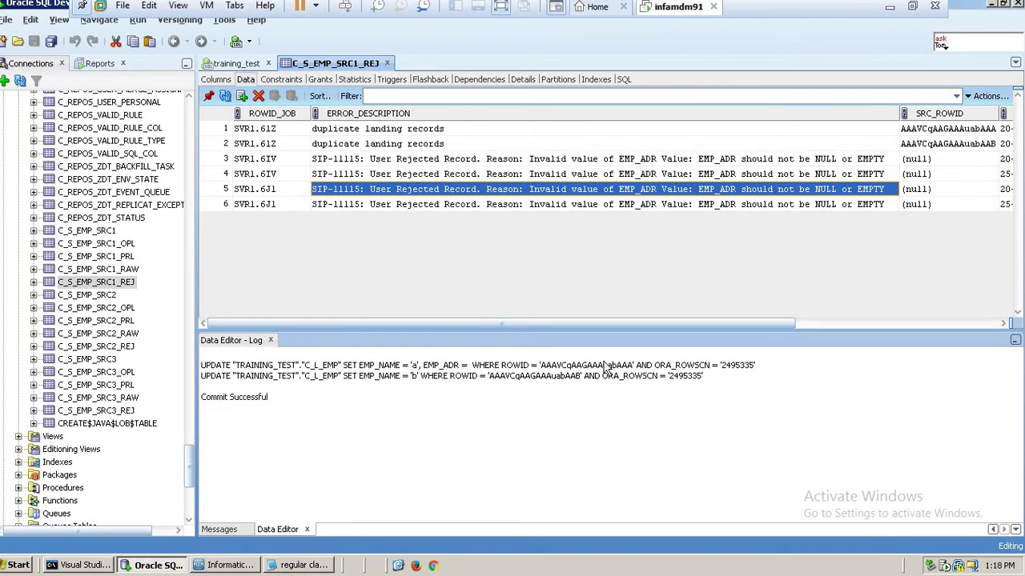
Step: Examine the last two reject records, from their error descriptions across to the EMP_NAME and EMP_ADR values
{"action": "left_click", "coordinate": [723, 209]}
{"action": "left_click", "coordinate": [722, 194]}
{"action": "left_click", "coordinate": [722, 207]}
{"action": "left_click", "coordinate": [714, 195]}
{"action": "left_click", "coordinate": [717, 207]}
{"action": "left_click_drag", "start_coordinate": [723, 324], "coordinate": [942, 324]}
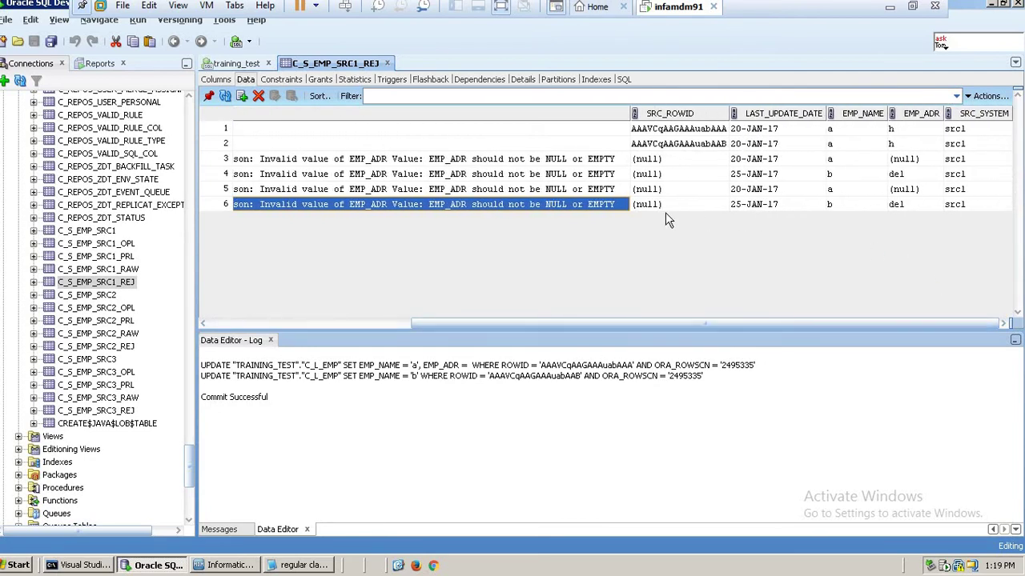
{"action": "left_click", "coordinate": [893, 207]}
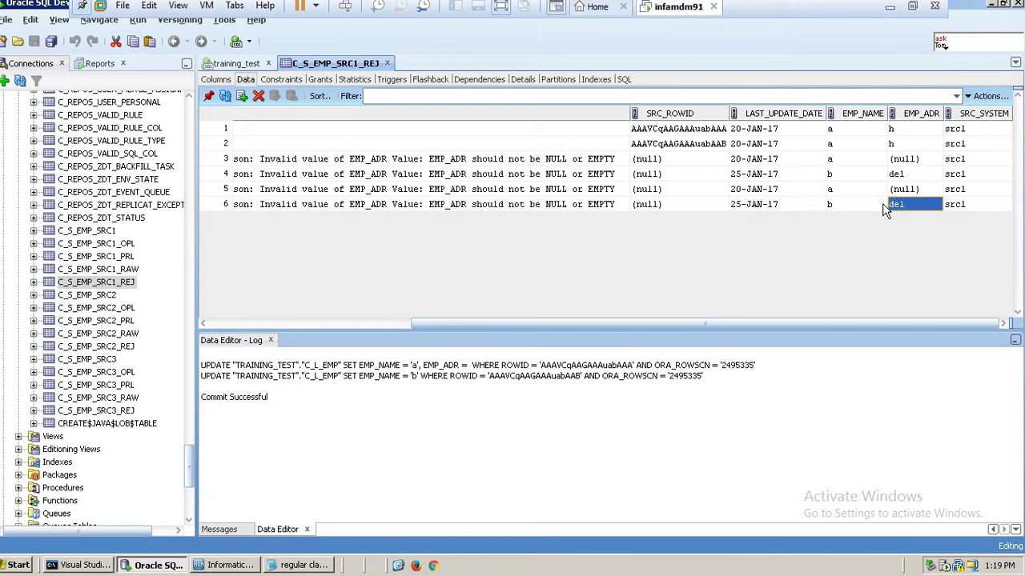
{"action": "left_click", "coordinate": [873, 207]}
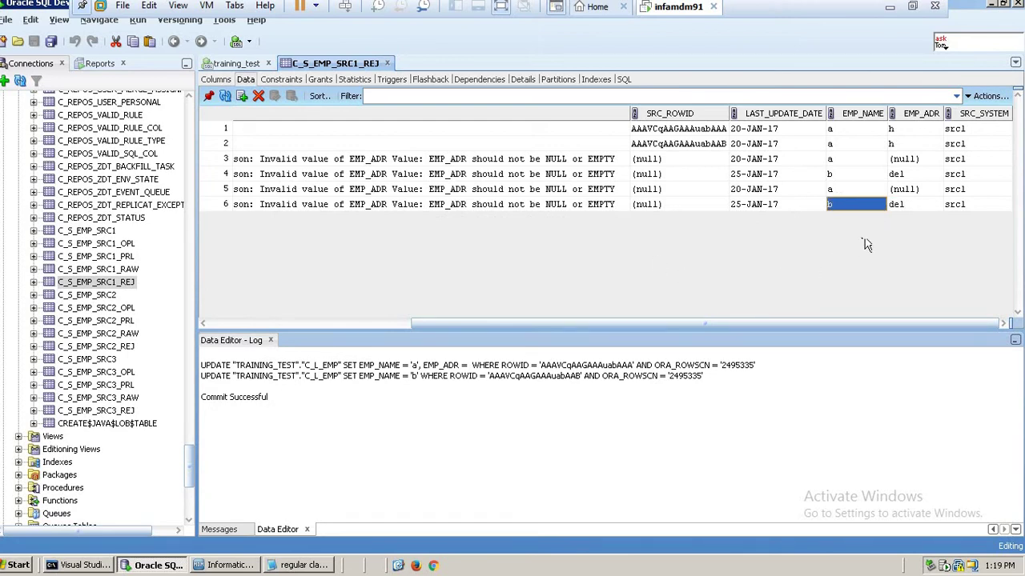
Step: View the C_S_EMP_SRC1 data, then return to C_S_EMP_SRC1_REJ and check the sixth record's EMP_ADR value
{"action": "left_click", "coordinate": [110, 233]}
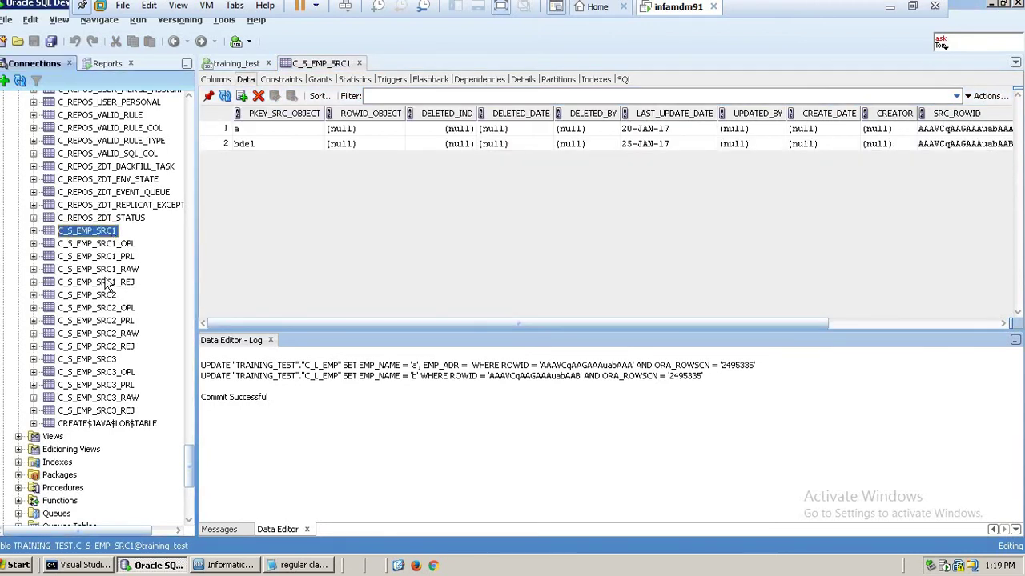
{"action": "left_click", "coordinate": [107, 284]}
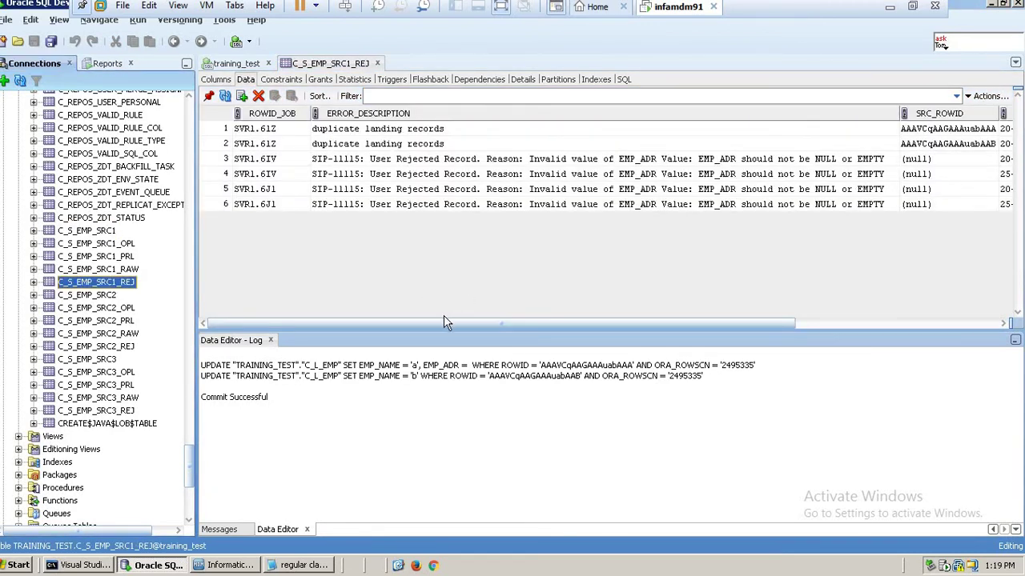
{"action": "left_click_drag", "start_coordinate": [447, 322], "coordinate": [734, 324]}
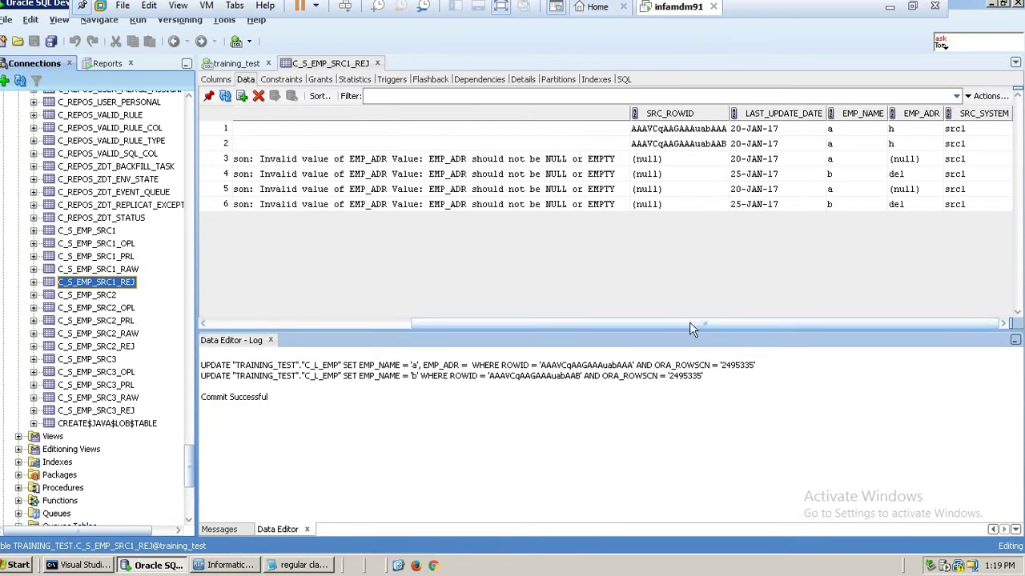
{"action": "left_click_drag", "start_coordinate": [712, 319], "coordinate": [789, 322]}
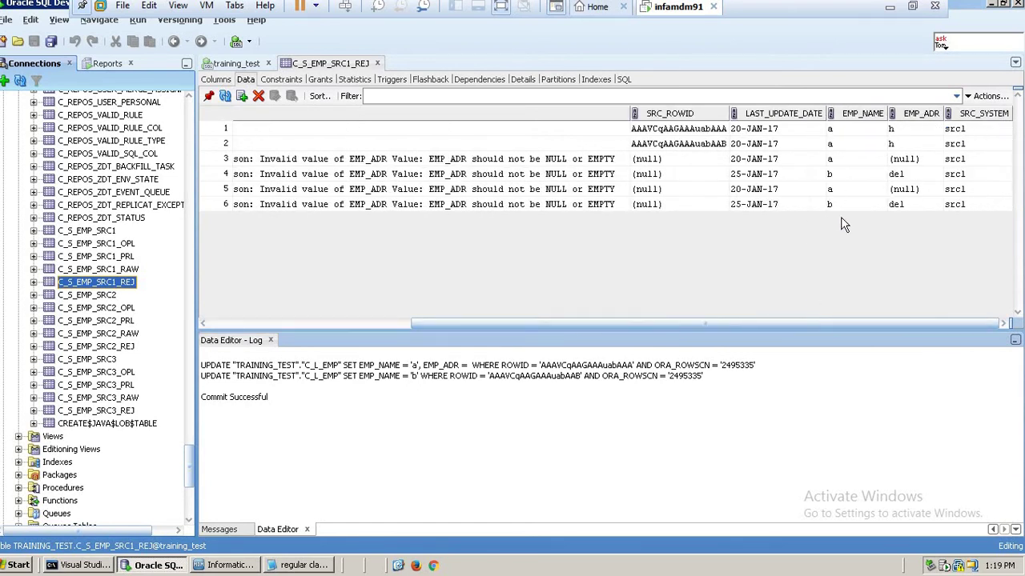
{"action": "left_click", "coordinate": [897, 206]}
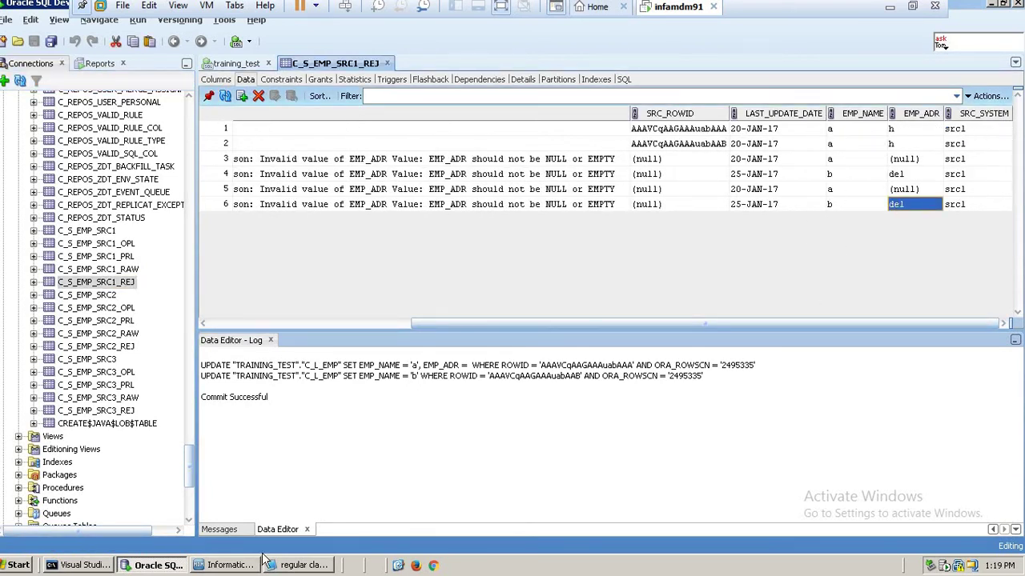
Step: Switch to the Informatica MDM Hub Console and open Cleanse Functions, saving the changed mapping properties
{"action": "left_click", "coordinate": [230, 566]}
{"action": "left_click", "coordinate": [545, 466]}
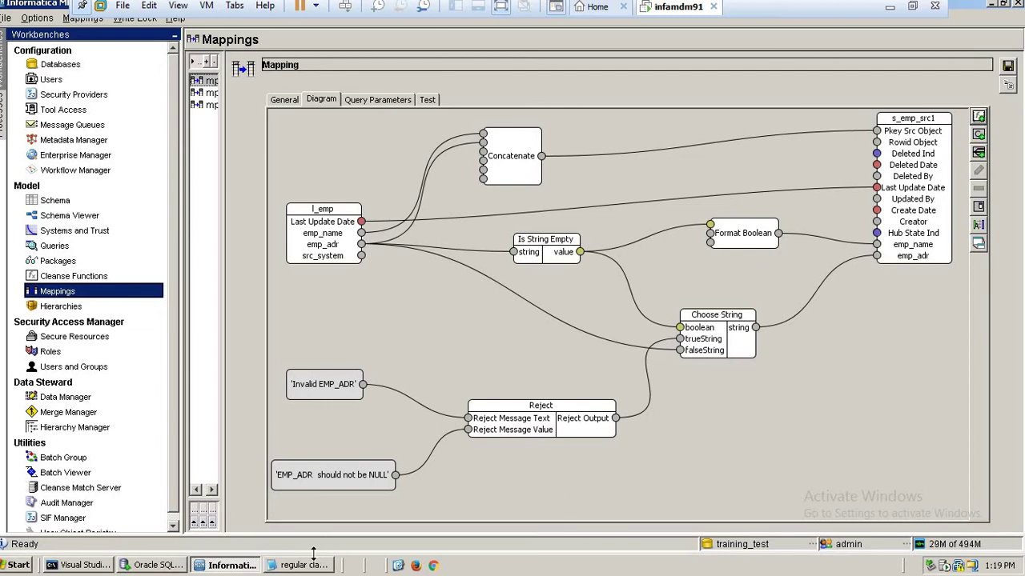
{"action": "left_click", "coordinate": [96, 279]}
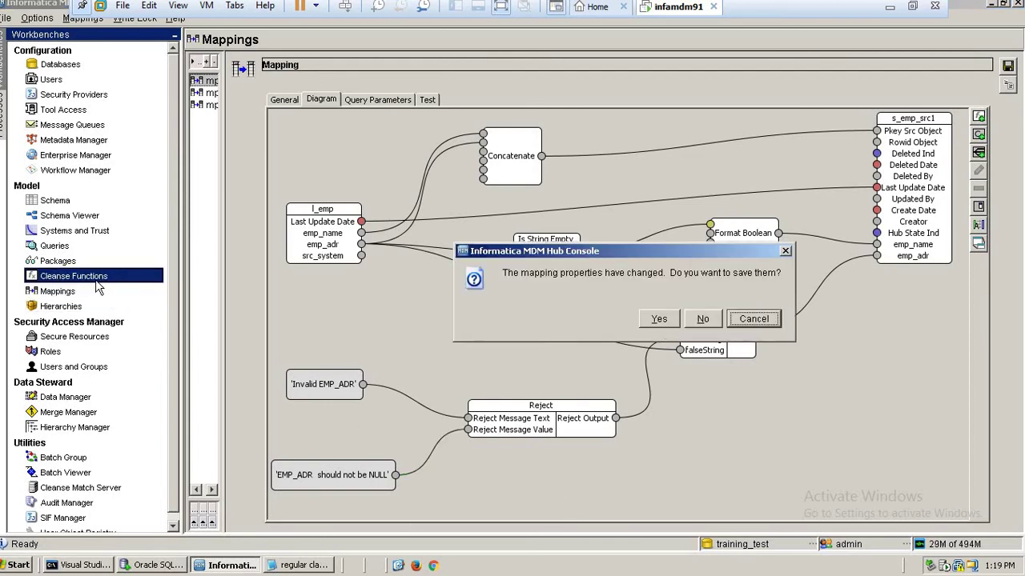
{"action": "left_click", "coordinate": [666, 320]}
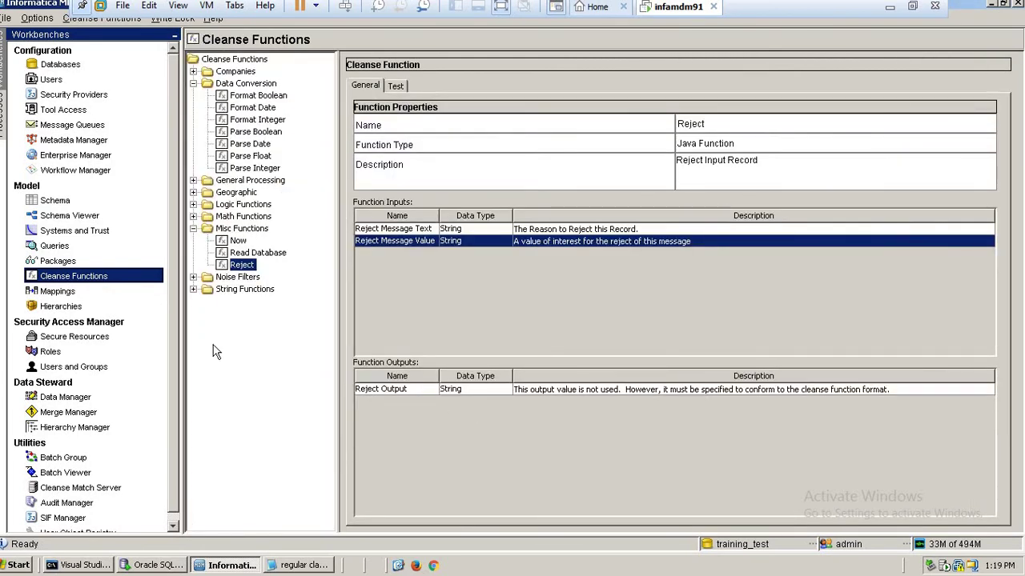
Step: Review the properties of the Read Database, Now and Reject functions under Misc Functions
{"action": "left_click", "coordinate": [239, 253]}
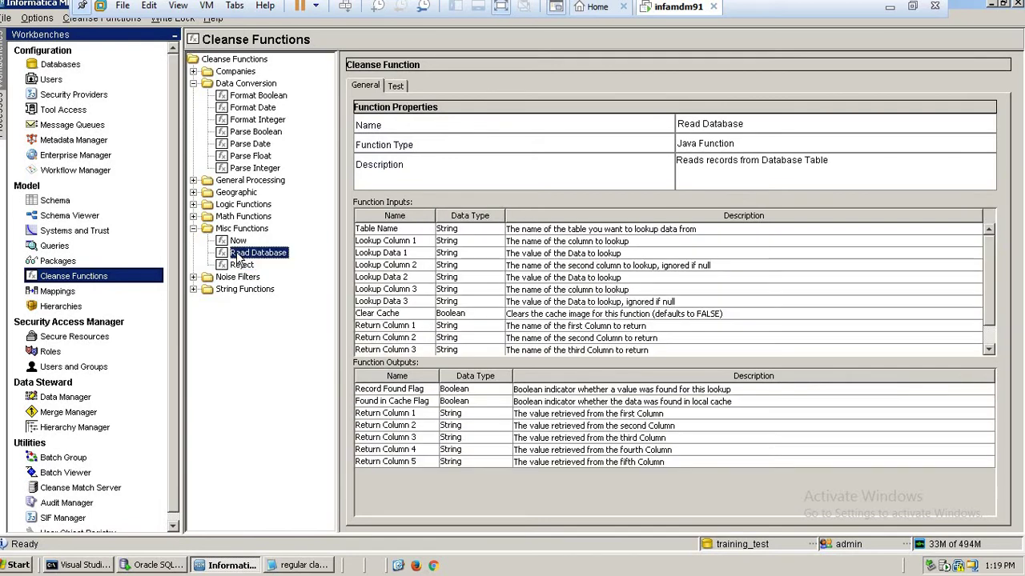
{"action": "left_click", "coordinate": [238, 242]}
{"action": "left_click", "coordinate": [241, 265]}
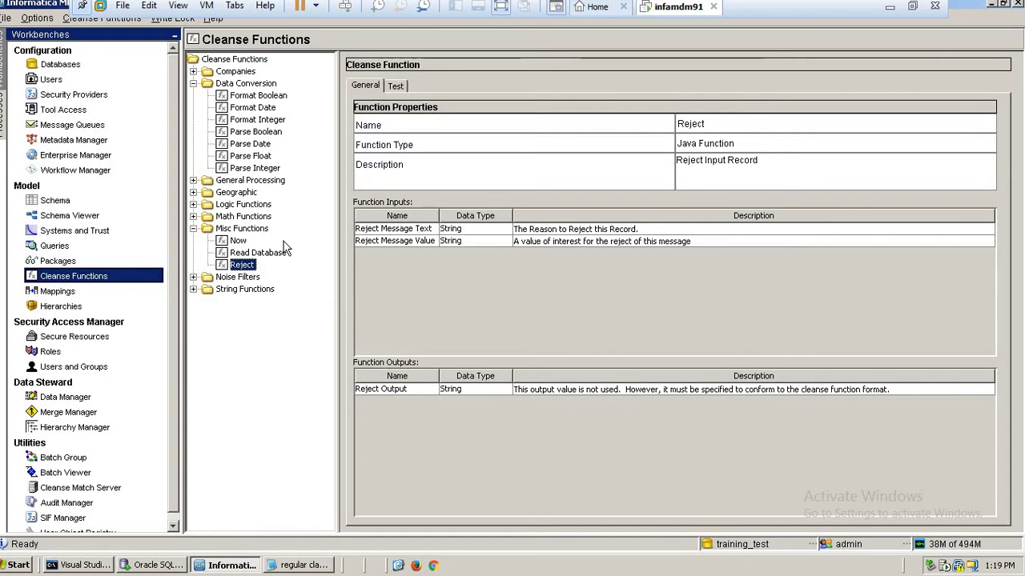
Step: Examine the Format Boolean function's description and its inputs and outputs
{"action": "left_click", "coordinate": [239, 97]}
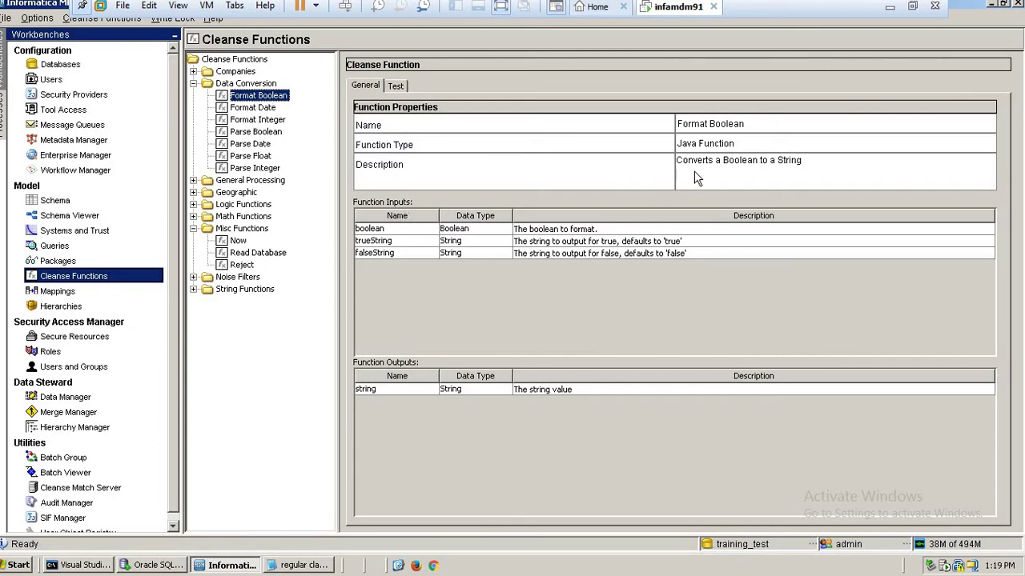
{"action": "left_click_drag", "start_coordinate": [679, 163], "coordinate": [725, 175]}
{"action": "left_click", "coordinate": [810, 174]}
Step: Test the Format Boolean function with the boolean input set to true
{"action": "left_click", "coordinate": [396, 87]}
{"action": "left_click", "coordinate": [744, 126]}
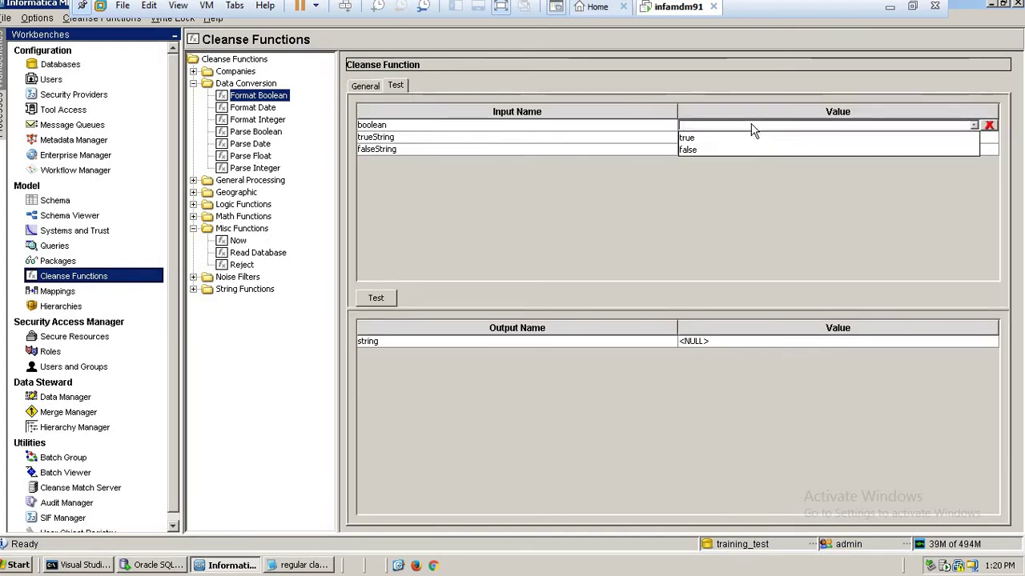
{"action": "left_click", "coordinate": [925, 136]}
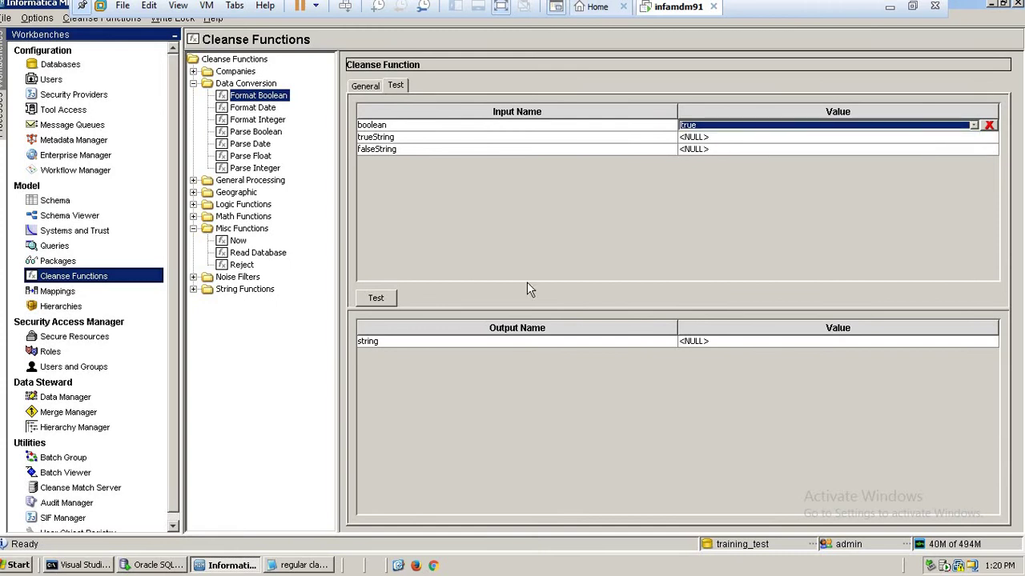
{"action": "left_click", "coordinate": [382, 298]}
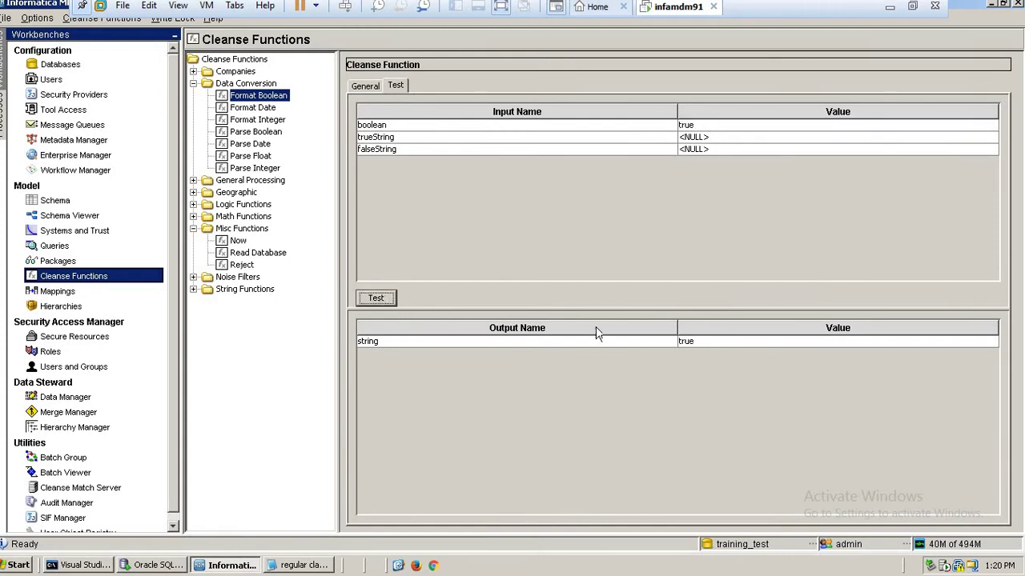
Step: Set trueString to t and falseString to f, and run the Format Boolean test again
{"action": "left_click", "coordinate": [712, 138]}
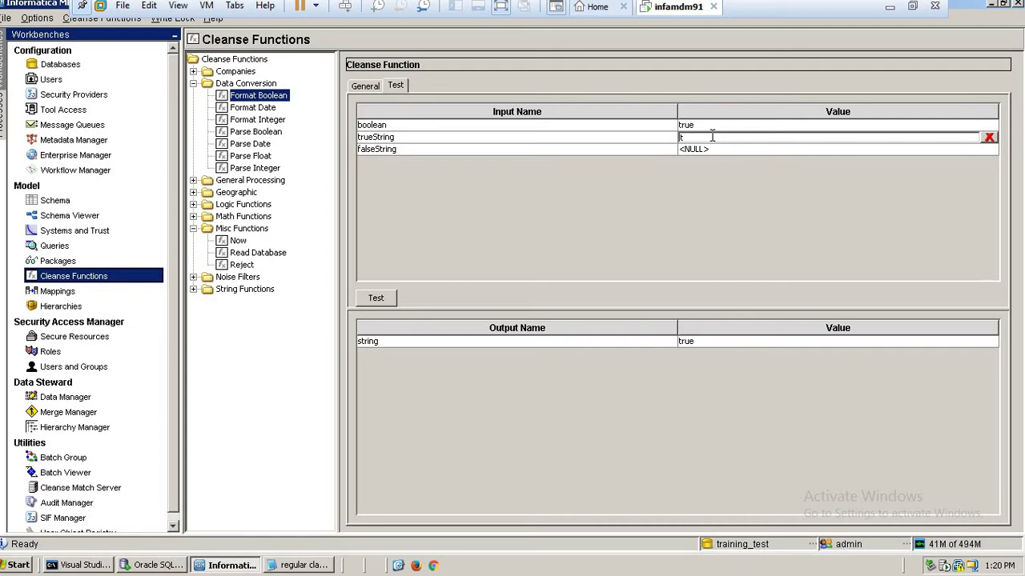
{"action": "left_click", "coordinate": [710, 149]}
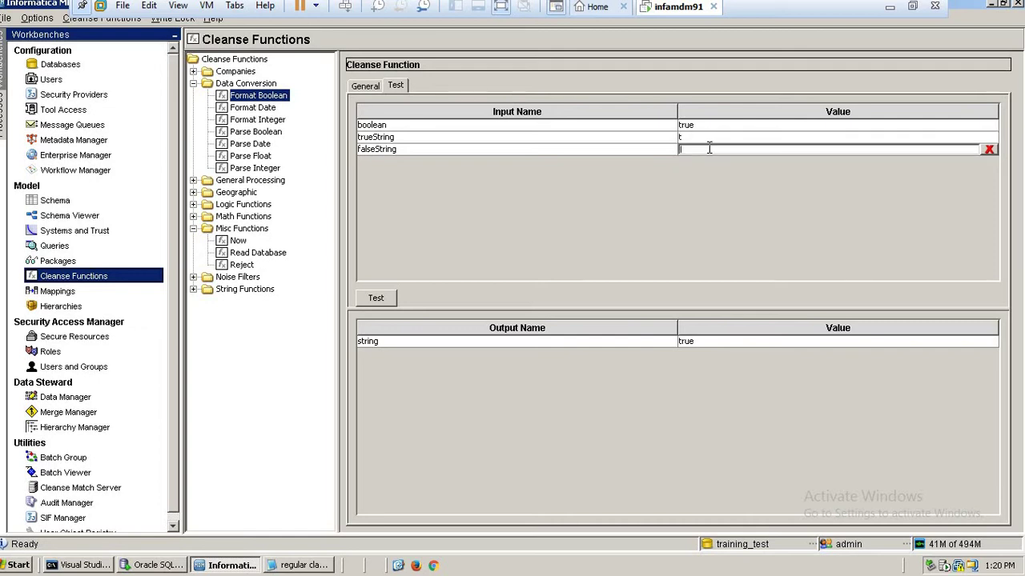
{"action": "left_click", "coordinate": [376, 299]}
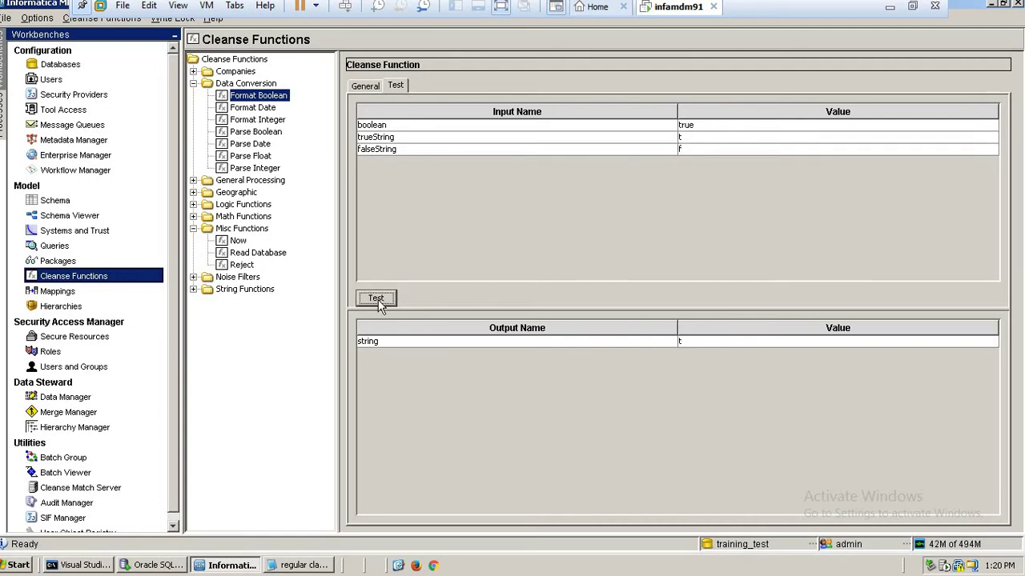
Step: Set the boolean input to false and rerun the Format Boolean test
{"action": "left_click", "coordinate": [727, 126]}
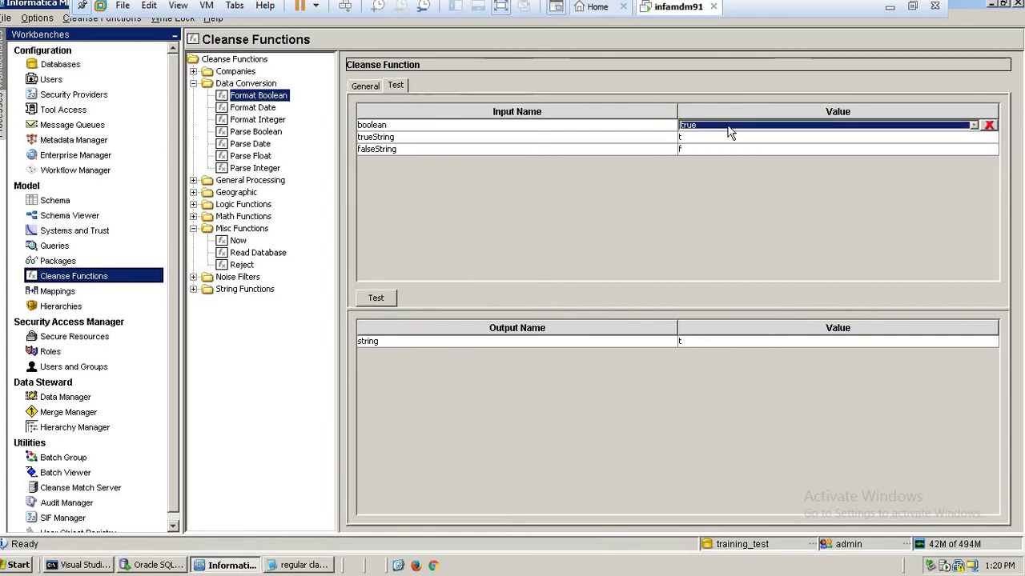
{"action": "left_click", "coordinate": [737, 128]}
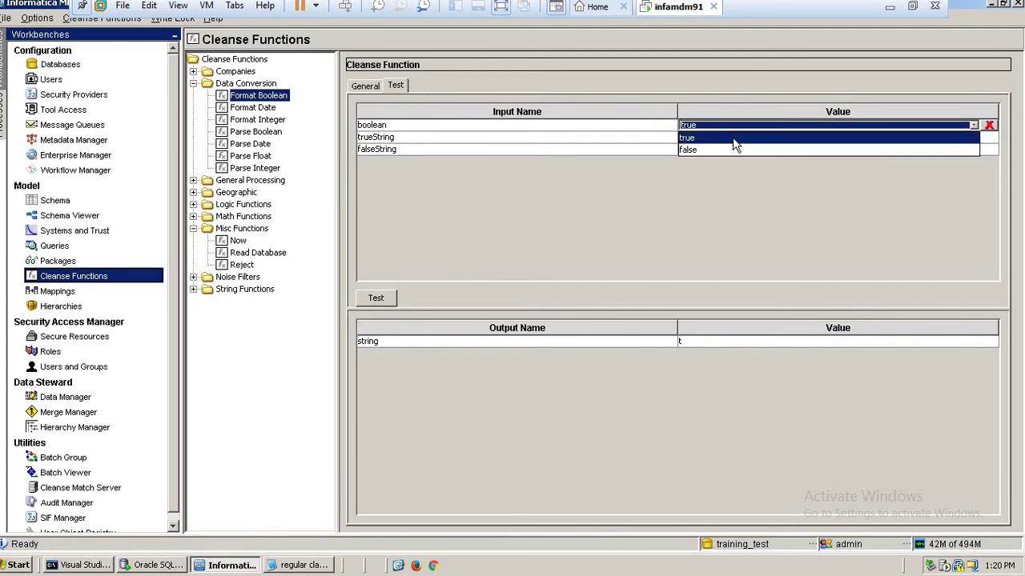
{"action": "left_click", "coordinate": [732, 150]}
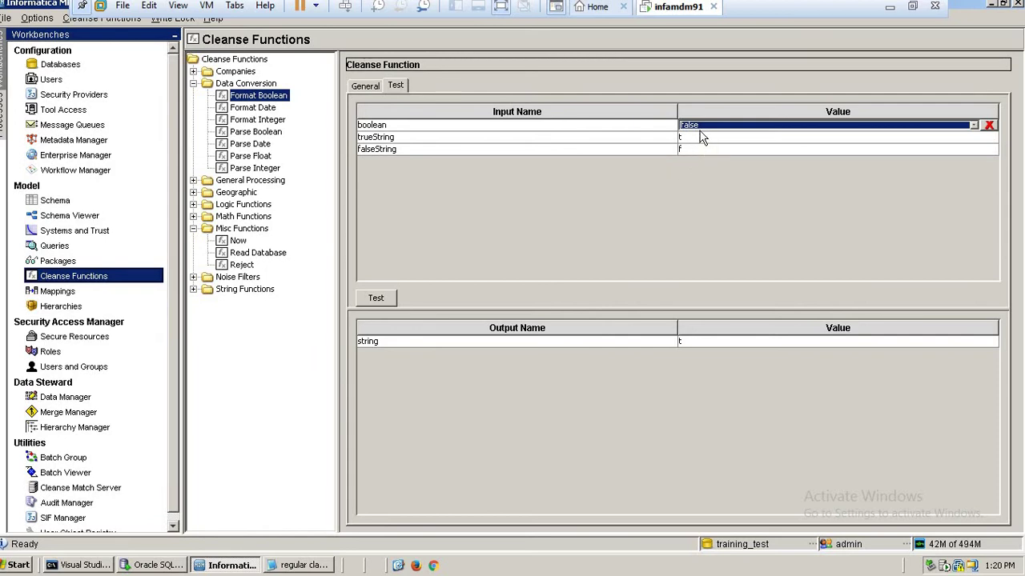
{"action": "left_click", "coordinate": [376, 298]}
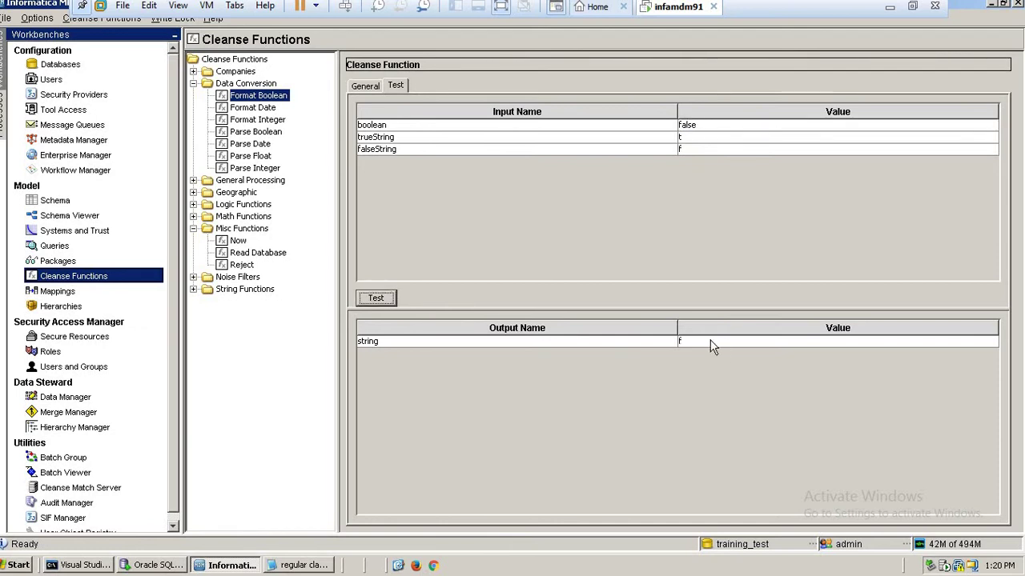
Step: Clear the trueString and falseString values to NULL, rerun the test and check the output string
{"action": "left_click", "coordinate": [991, 138]}
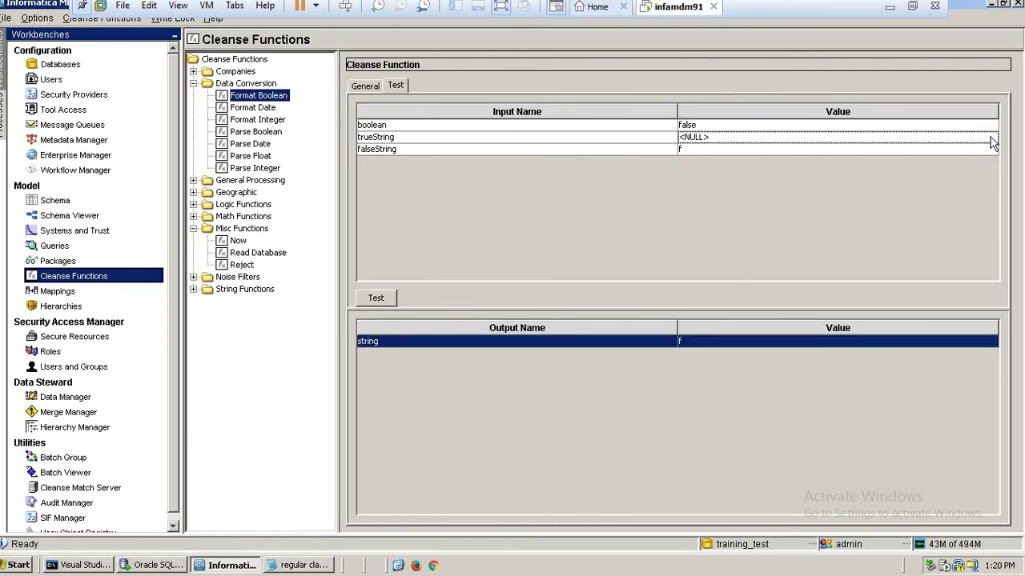
{"action": "left_click", "coordinate": [991, 150]}
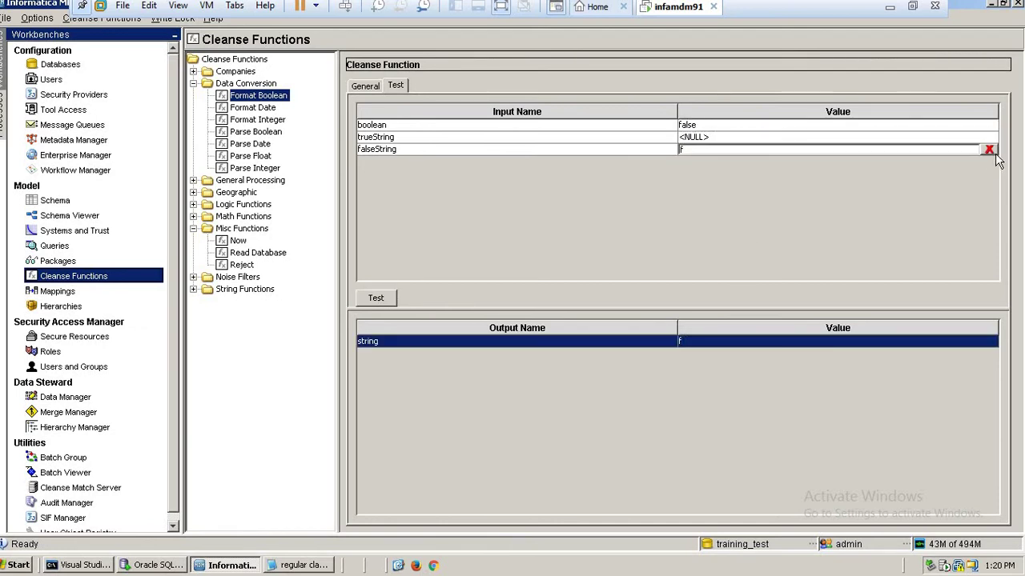
{"action": "left_click", "coordinate": [991, 150]}
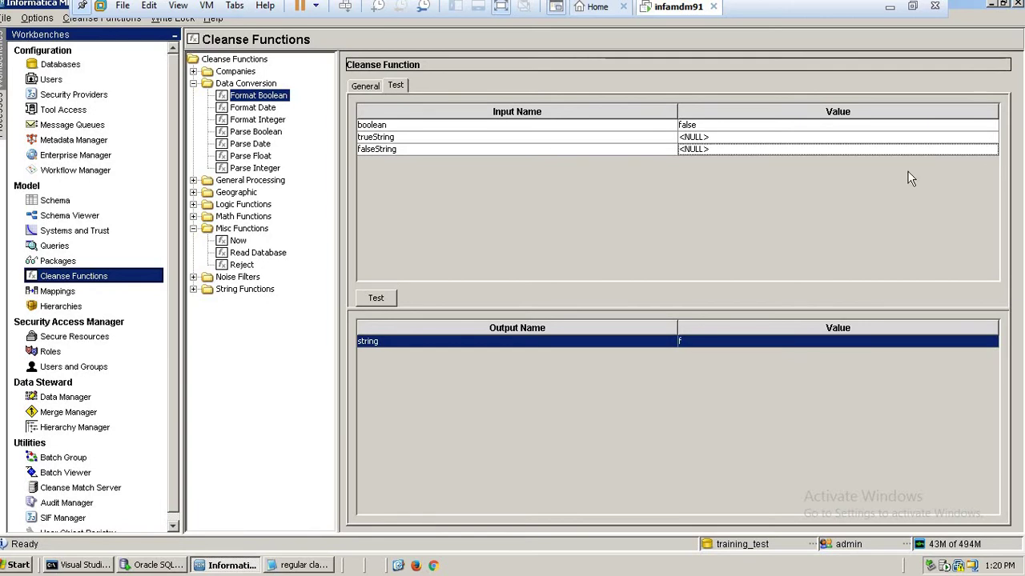
{"action": "left_click", "coordinate": [376, 298]}
{"action": "left_click", "coordinate": [695, 344]}
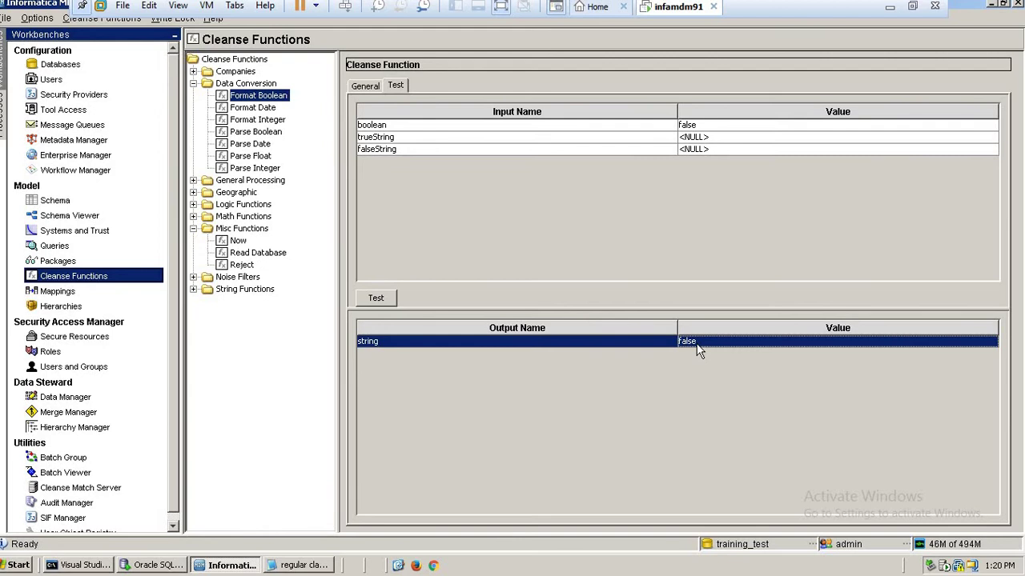
Step: Set the boolean input back to true and rerun the Format Boolean test with trueString and falseString left NULL
{"action": "left_click", "coordinate": [730, 127]}
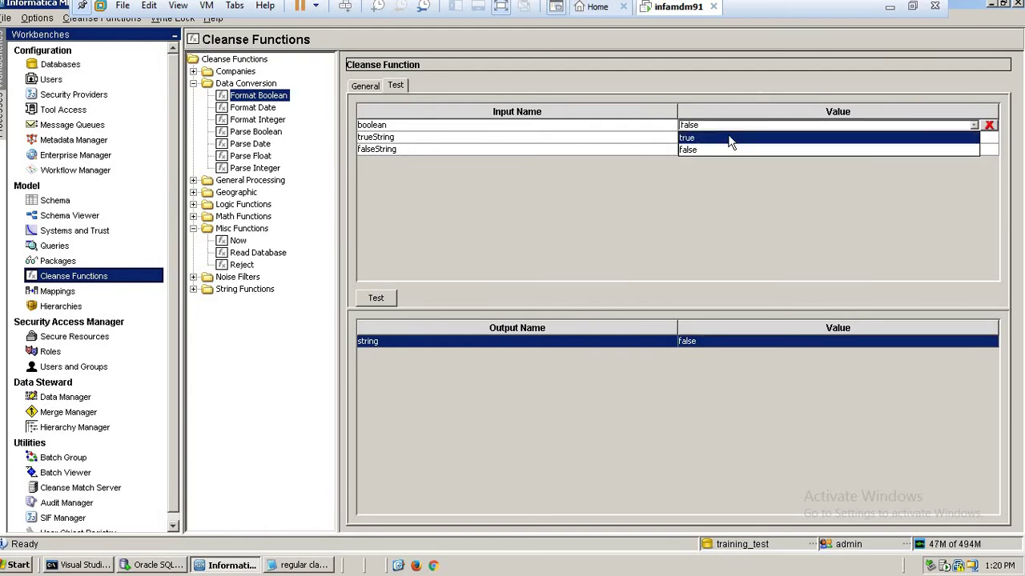
{"action": "left_click", "coordinate": [729, 138]}
{"action": "left_click", "coordinate": [391, 298]}
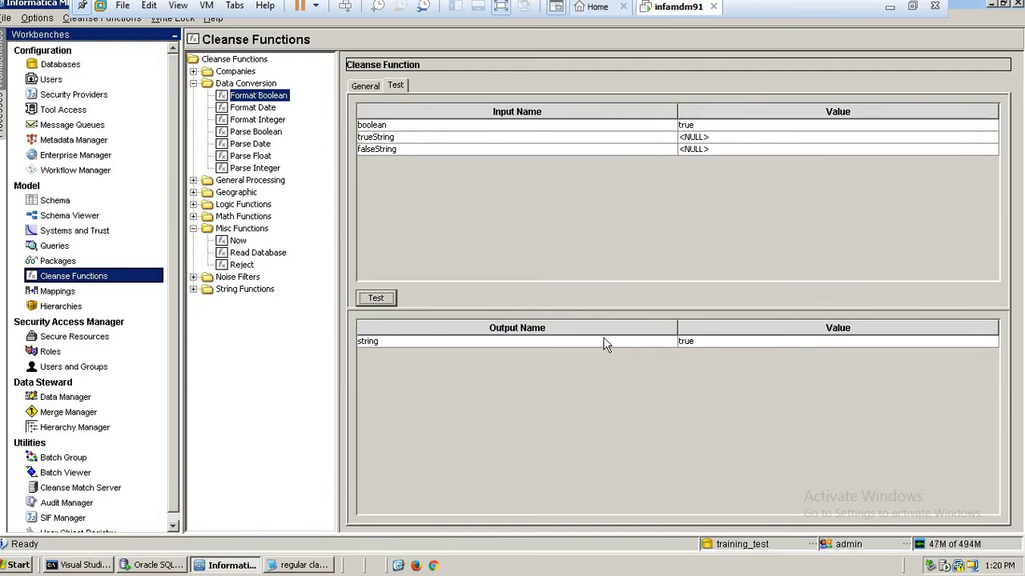
{"action": "left_click", "coordinate": [712, 127]}
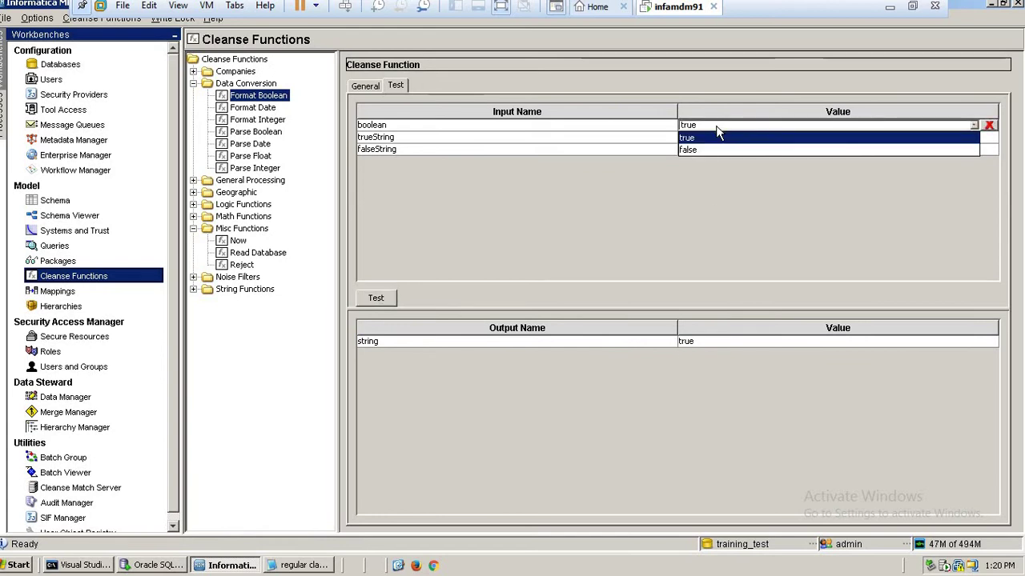
{"action": "left_click", "coordinate": [711, 168]}
{"action": "left_click", "coordinate": [712, 138]}
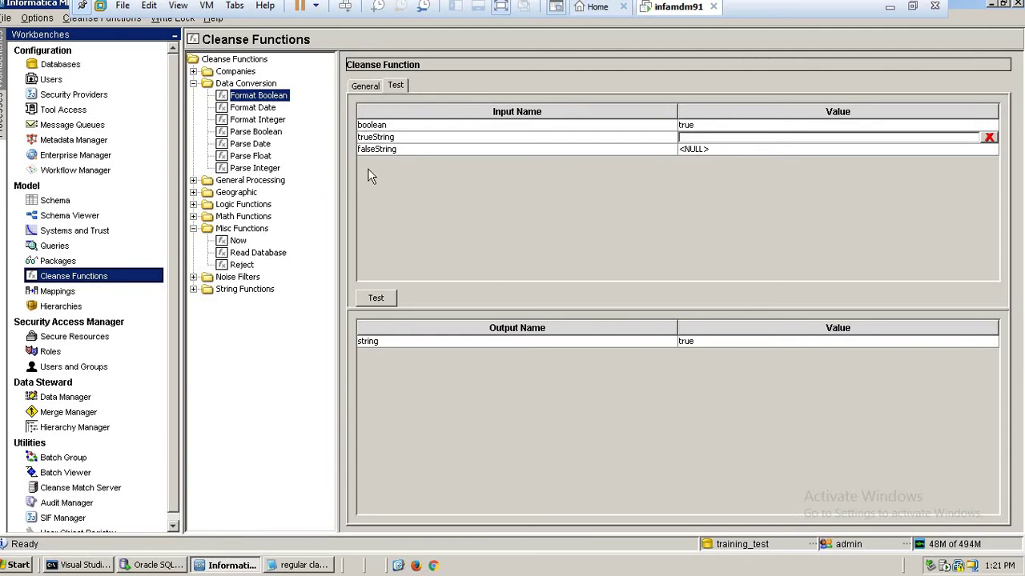
Step: Review the properties of the Format Date and Format Integer functions, including the Format Integer description
{"action": "left_click", "coordinate": [252, 110]}
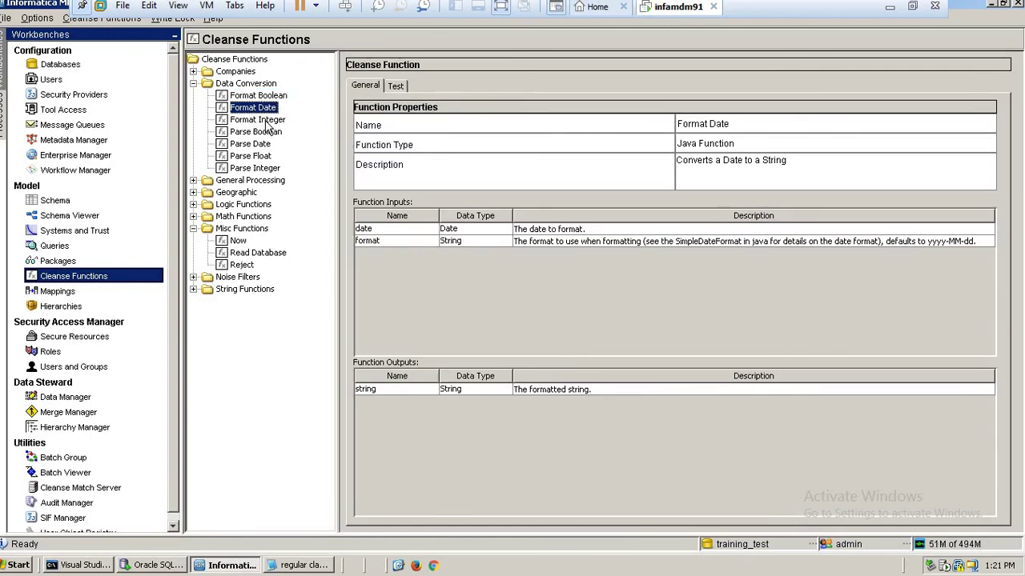
{"action": "left_click", "coordinate": [267, 120]}
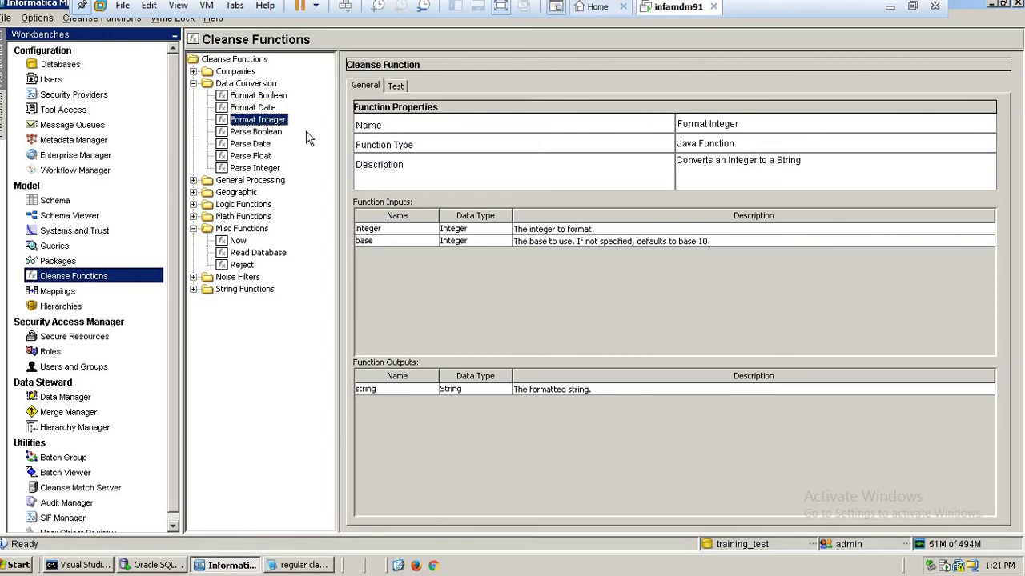
{"action": "left_click_drag", "start_coordinate": [678, 160], "coordinate": [821, 164]}
{"action": "left_click", "coordinate": [751, 187]}
Step: Open the Parse Boolean function and read its description
{"action": "left_click", "coordinate": [264, 133]}
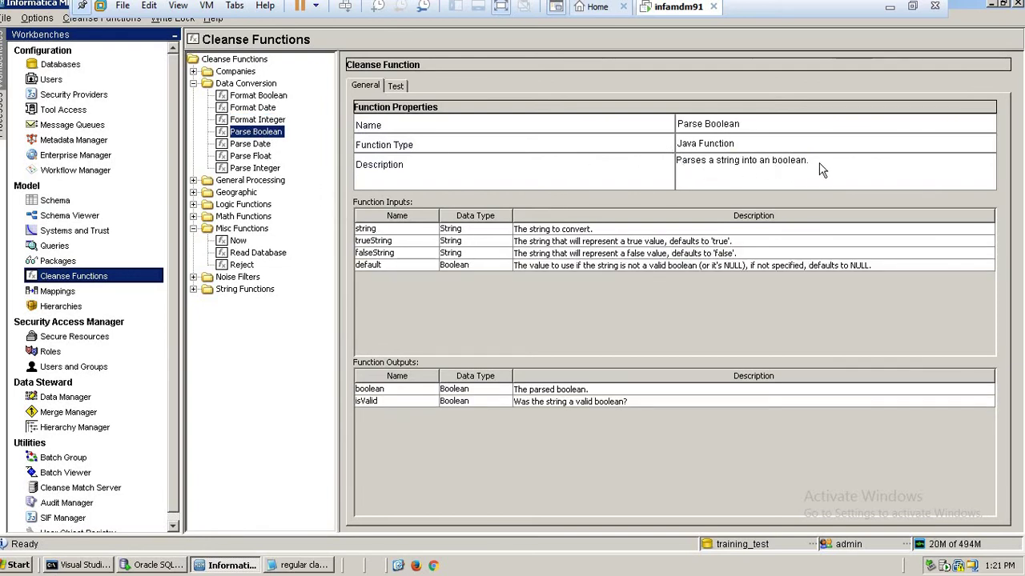
{"action": "left_click_drag", "start_coordinate": [822, 170], "coordinate": [679, 166]}
{"action": "left_click", "coordinate": [730, 173]}
{"action": "double_click", "coordinate": [729, 165]}
{"action": "left_click", "coordinate": [803, 164]}
{"action": "double_click", "coordinate": [803, 165]}
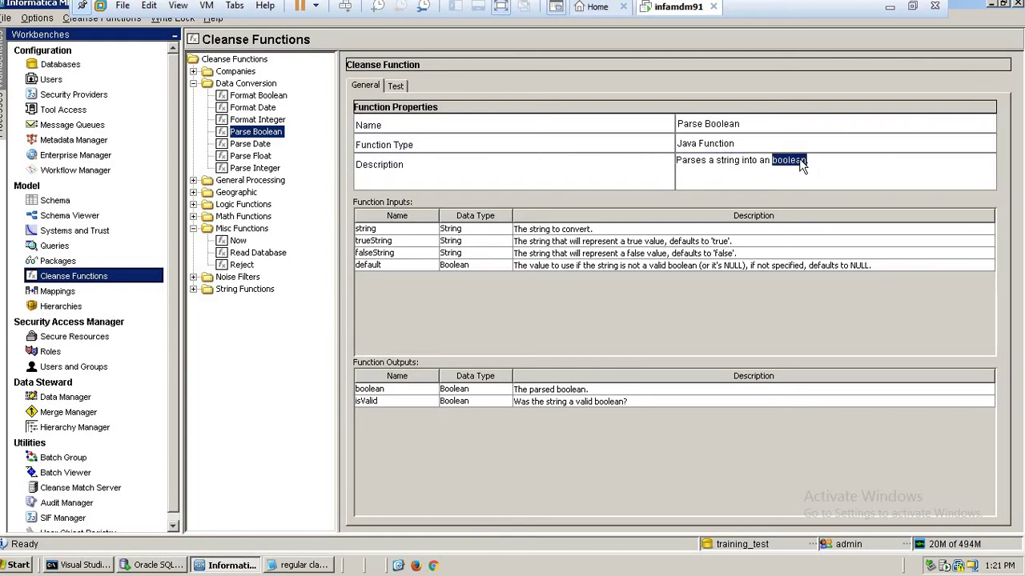
Step: Test Parse Boolean with the string input set to true and check the boolean and isValid outputs
{"action": "left_click", "coordinate": [400, 89]}
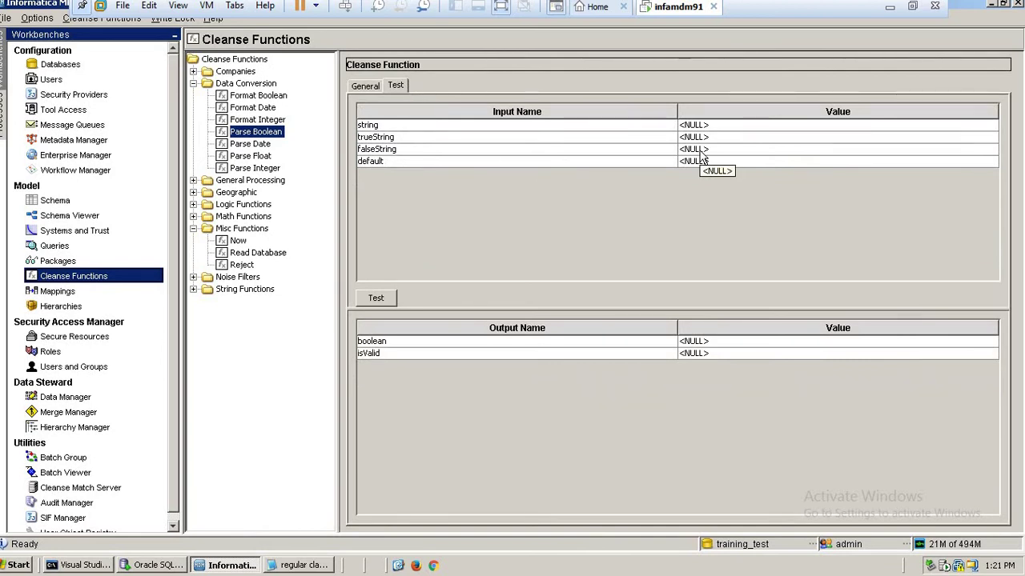
{"action": "left_click", "coordinate": [754, 127]}
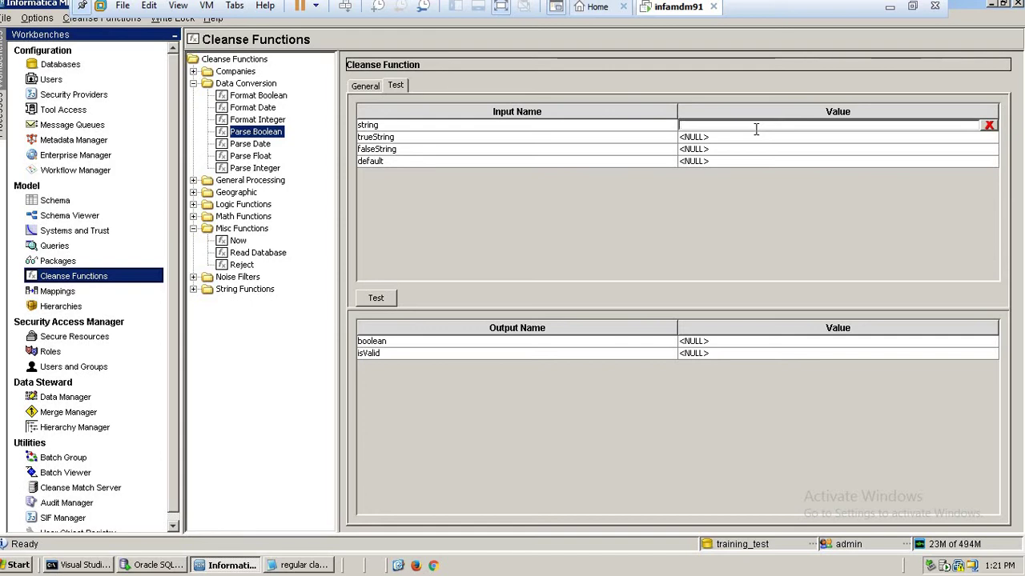
{"action": "type", "text": "true"}
{"action": "left_click", "coordinate": [376, 296]}
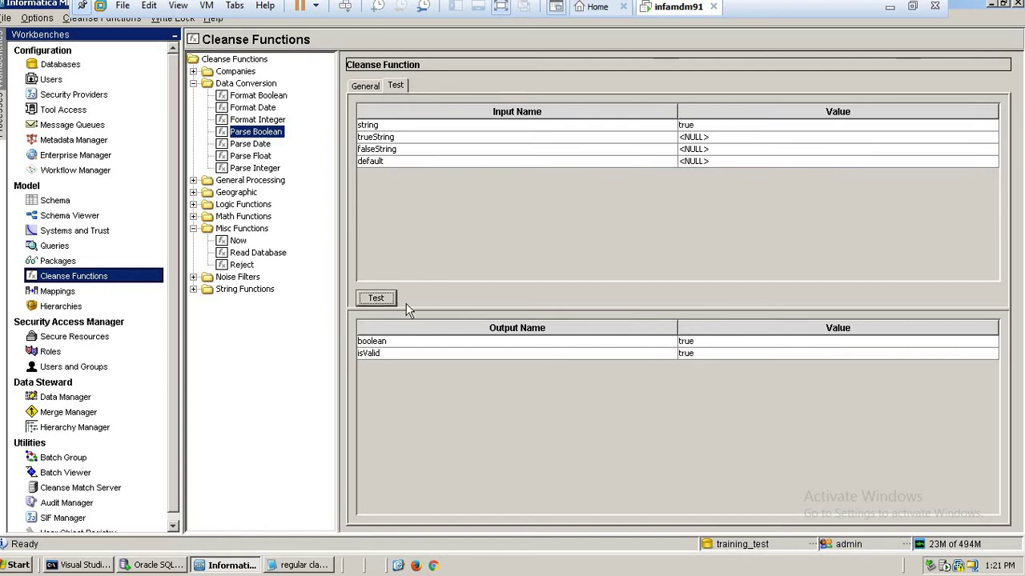
{"action": "left_click", "coordinate": [429, 344]}
{"action": "left_click", "coordinate": [496, 354]}
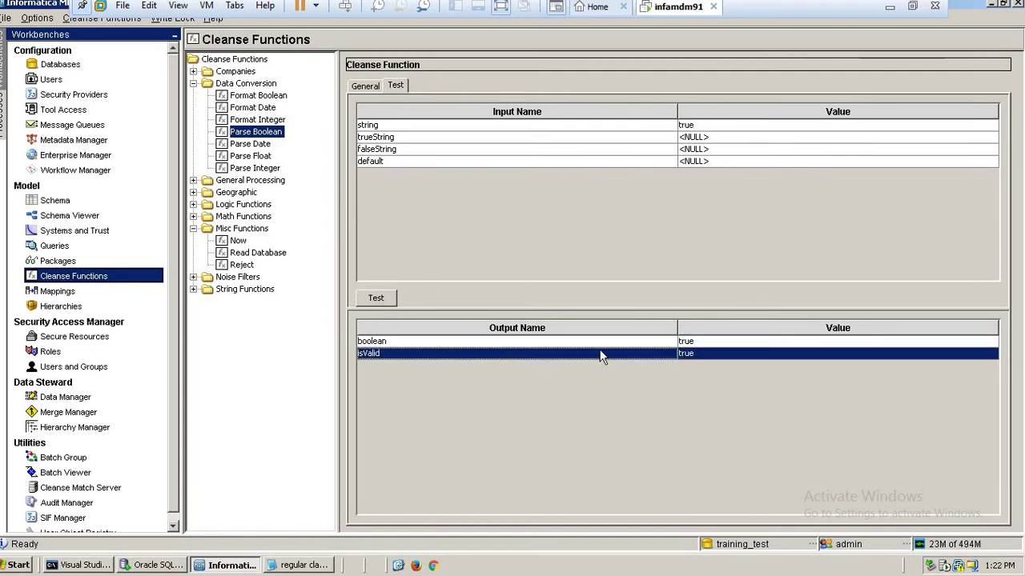
{"action": "key", "text": "Up"}
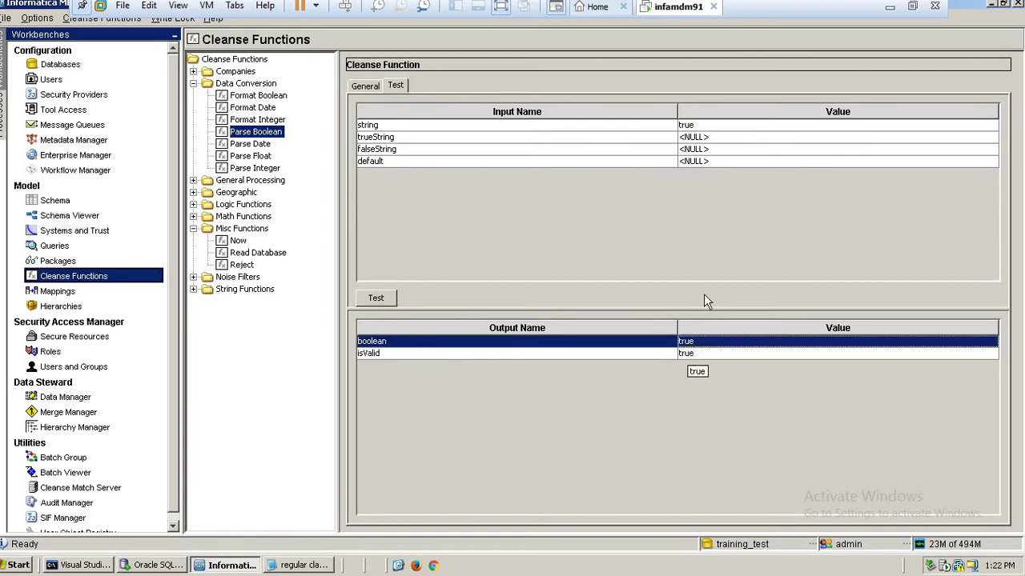
Step: Empty the string input, rerun the Parse Boolean test and check the isValid output
{"action": "left_click", "coordinate": [767, 125]}
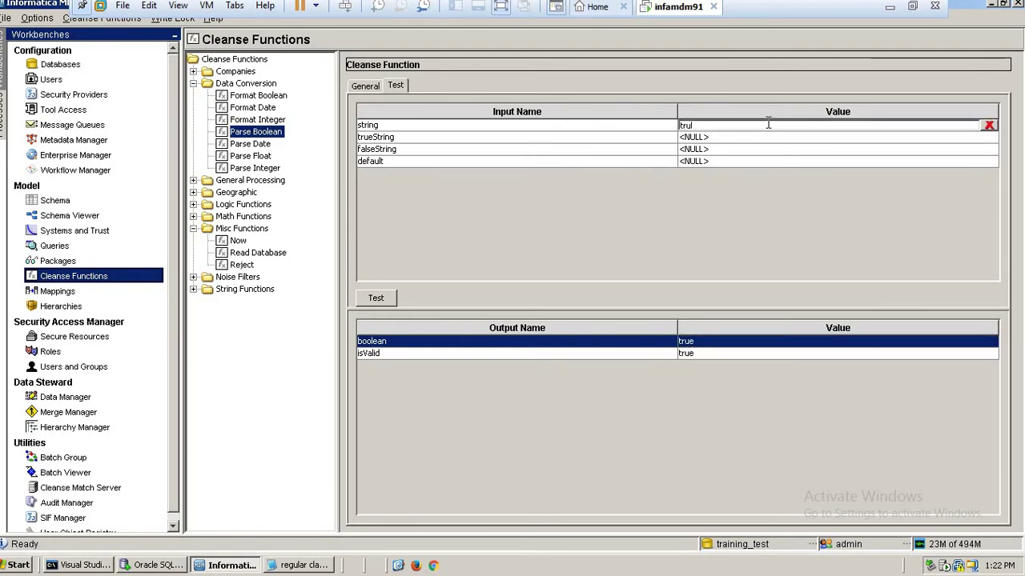
{"action": "key", "text": "BackSpace"}
{"action": "key", "text": "BackSpace"}
{"action": "key", "text": "BackSpace"}
{"action": "key", "text": "BackSpace"}
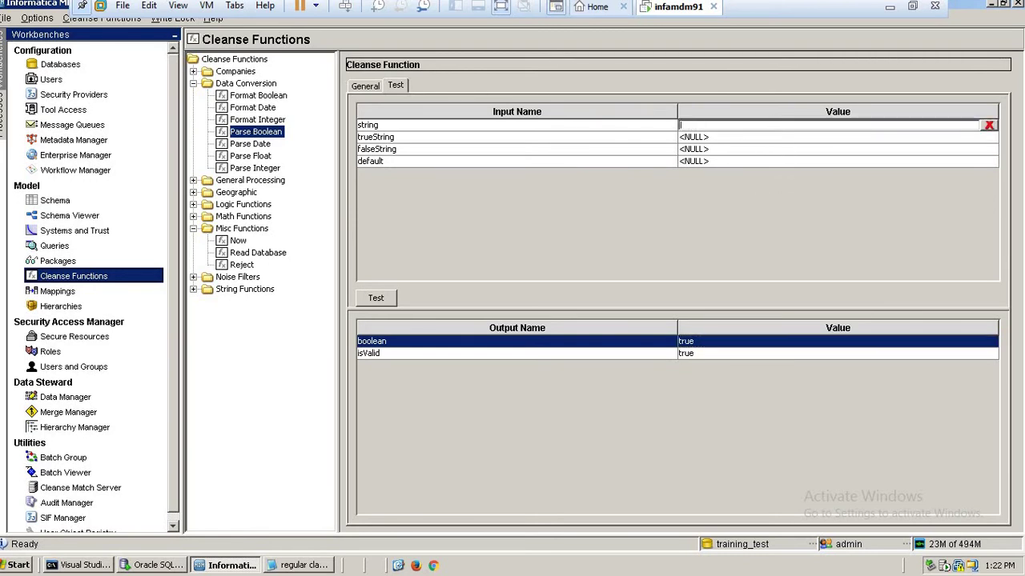
{"action": "left_click", "coordinate": [377, 297]}
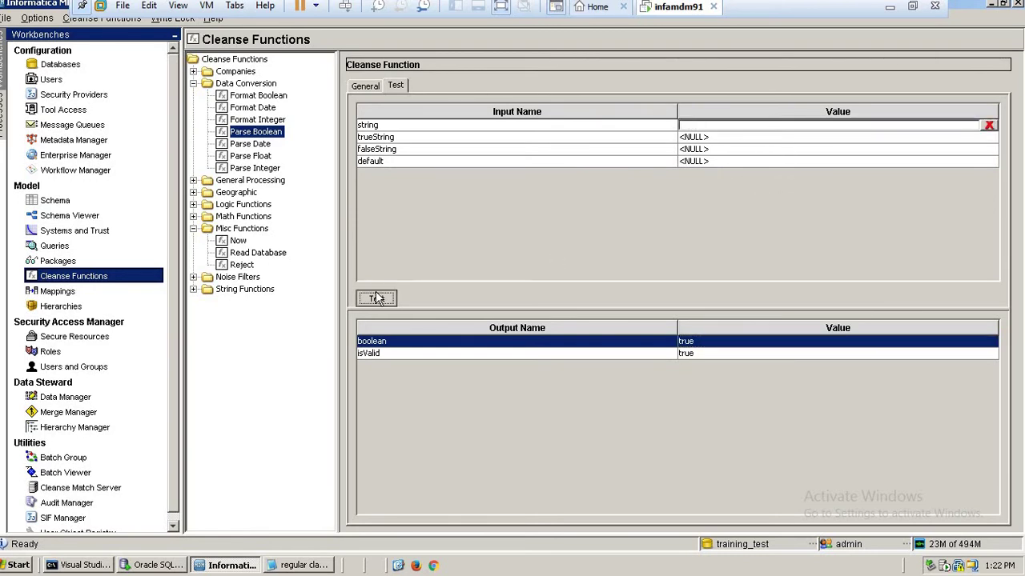
{"action": "left_click", "coordinate": [663, 363]}
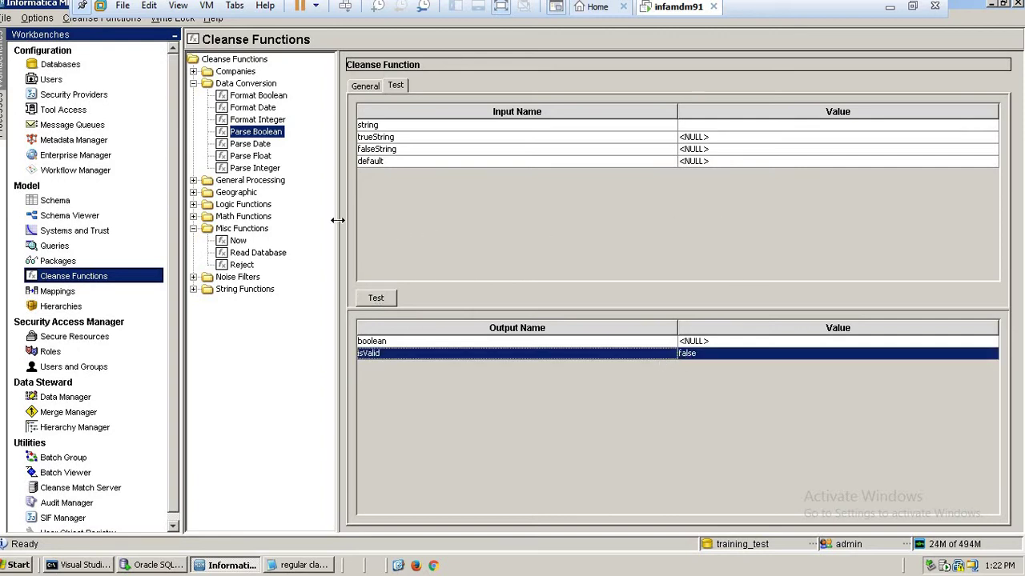
Step: Review the descriptions of the Parse Boolean inputs, including string, falseString and default
{"action": "left_click", "coordinate": [366, 85]}
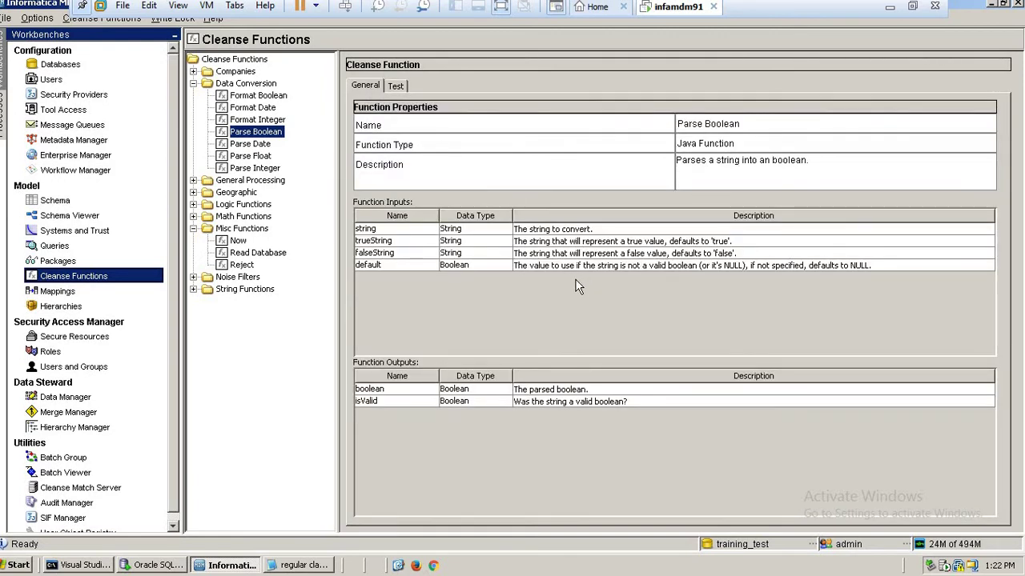
{"action": "left_click", "coordinate": [546, 232]}
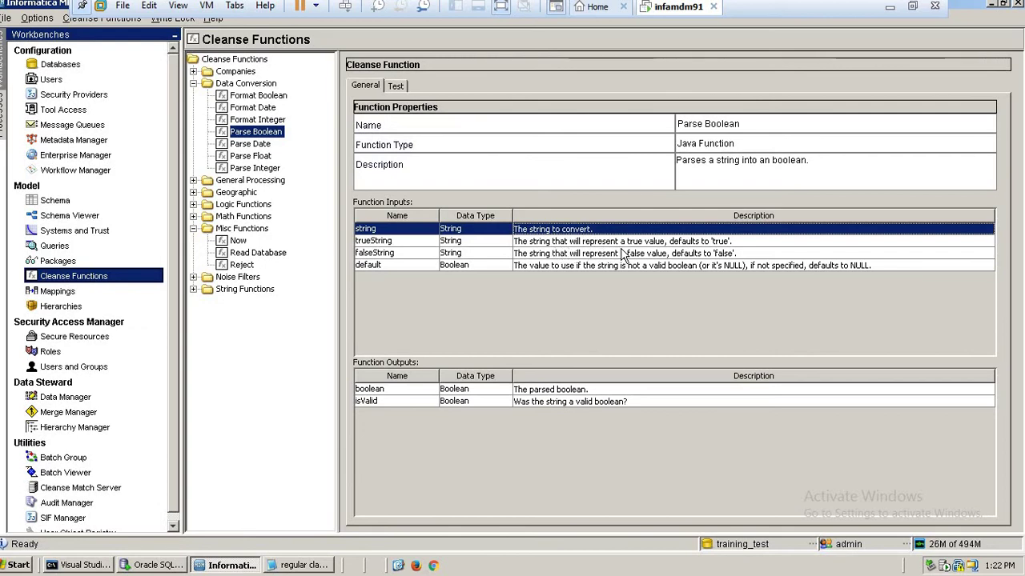
{"action": "left_click", "coordinate": [725, 254]}
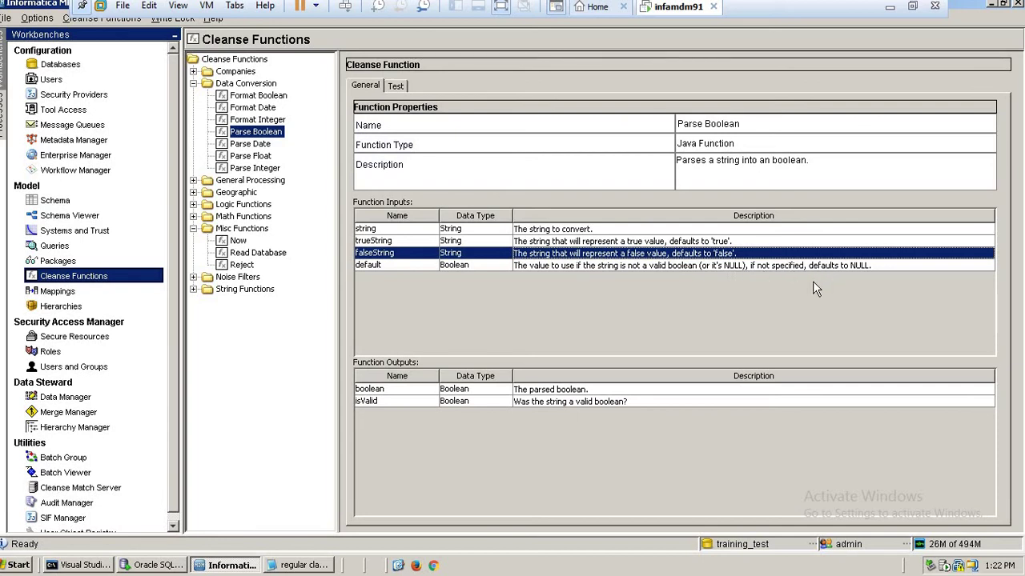
Step: Set the string input to true again, rerun the Parse Boolean test and check both outputs
{"action": "left_click", "coordinate": [396, 87]}
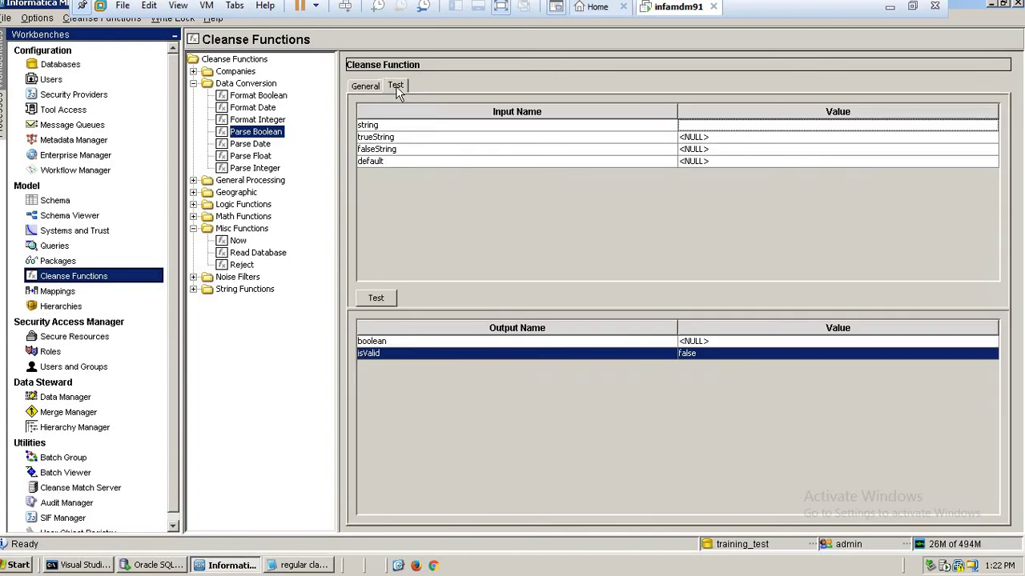
{"action": "left_click", "coordinate": [775, 125]}
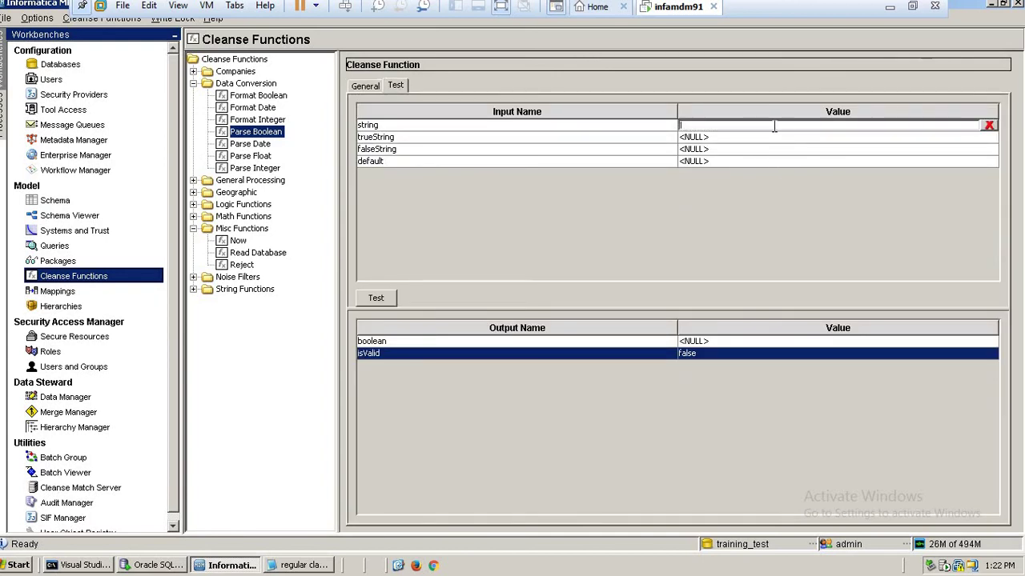
{"action": "type", "text": "tr"}
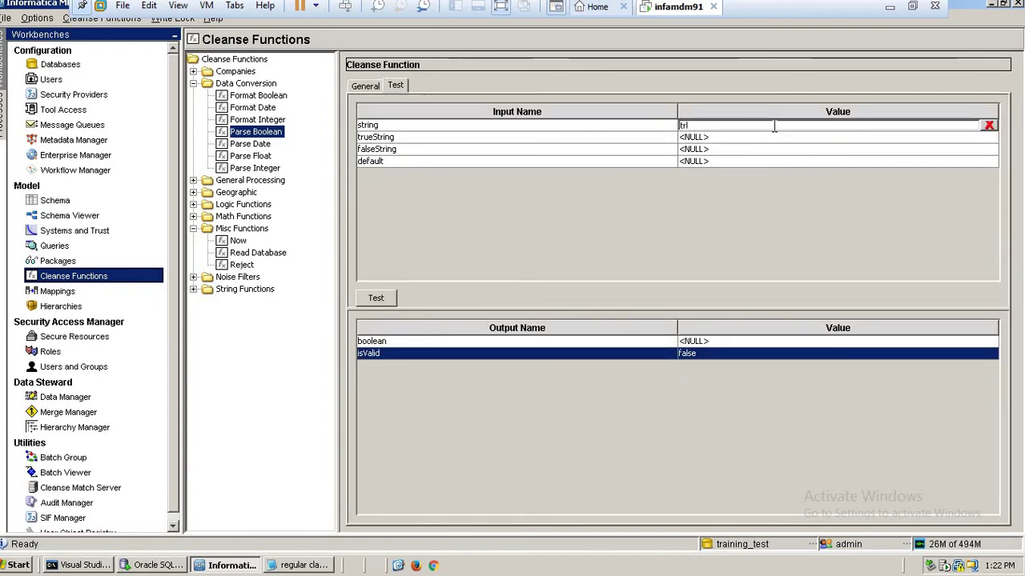
{"action": "type", "text": "ue"}
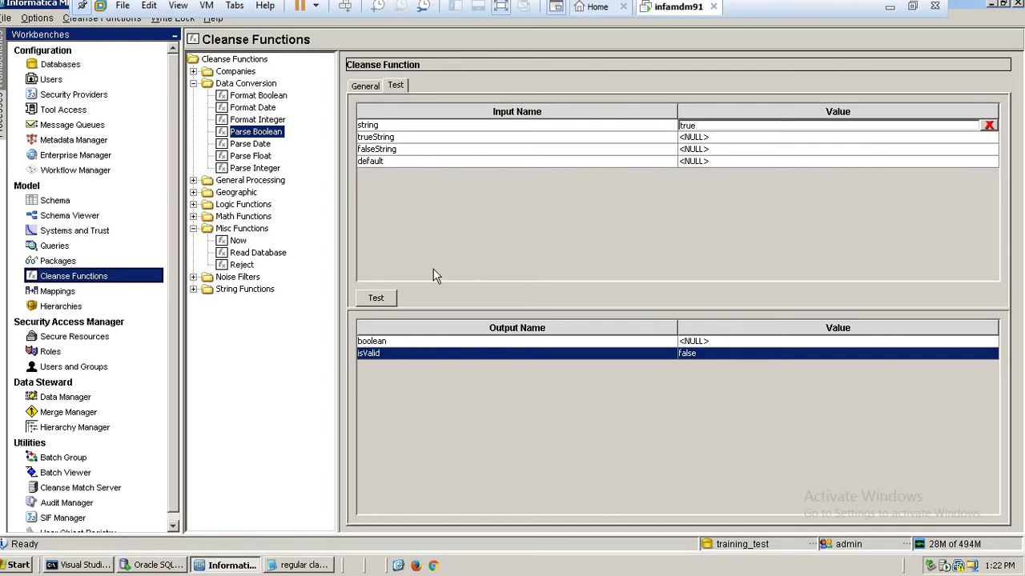
{"action": "left_click", "coordinate": [378, 301]}
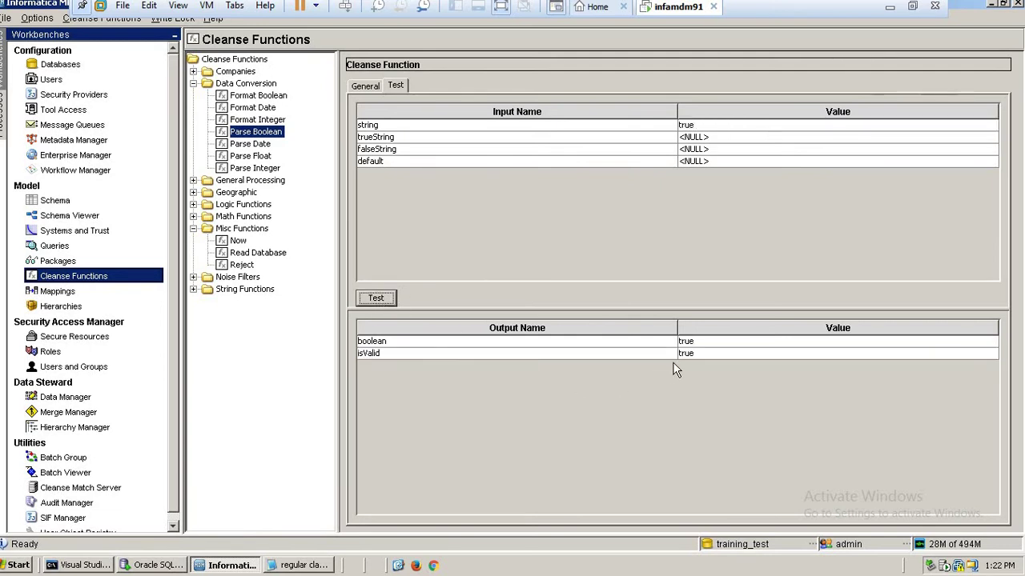
{"action": "left_click", "coordinate": [691, 344]}
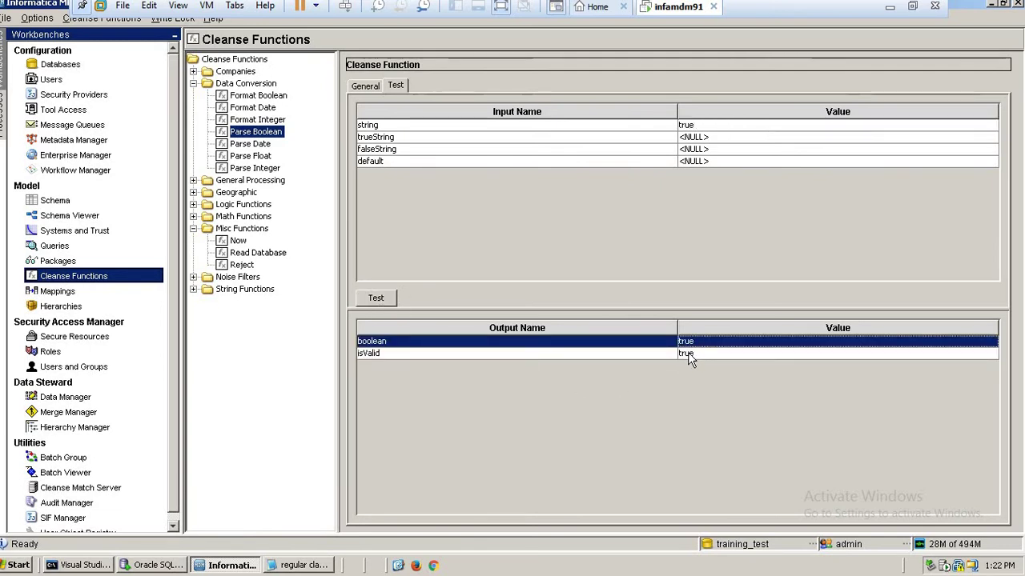
{"action": "left_click", "coordinate": [690, 355]}
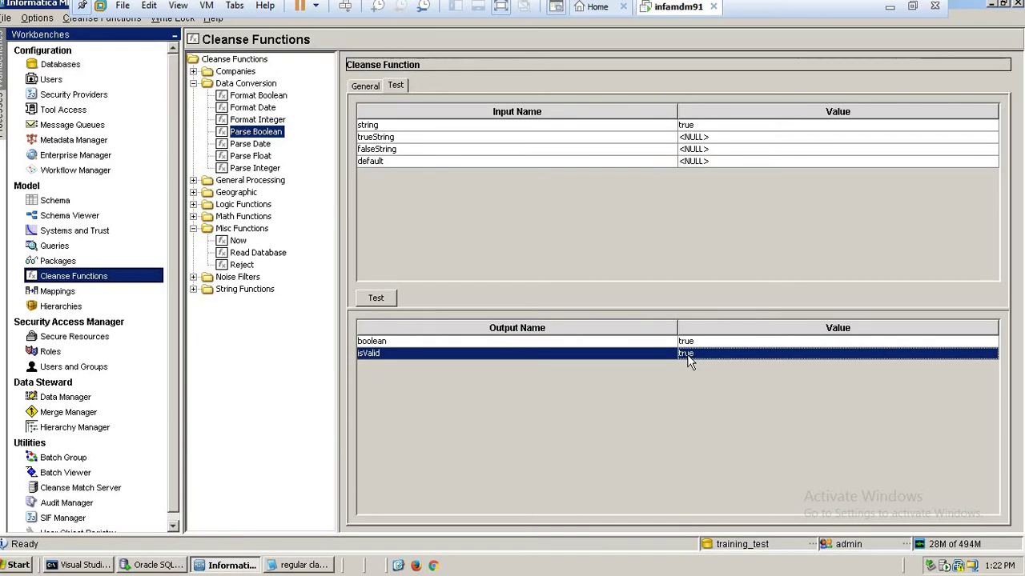
Step: Change the string input to true123 and rerun the Parse Boolean test
{"action": "double_click", "coordinate": [706, 125]}
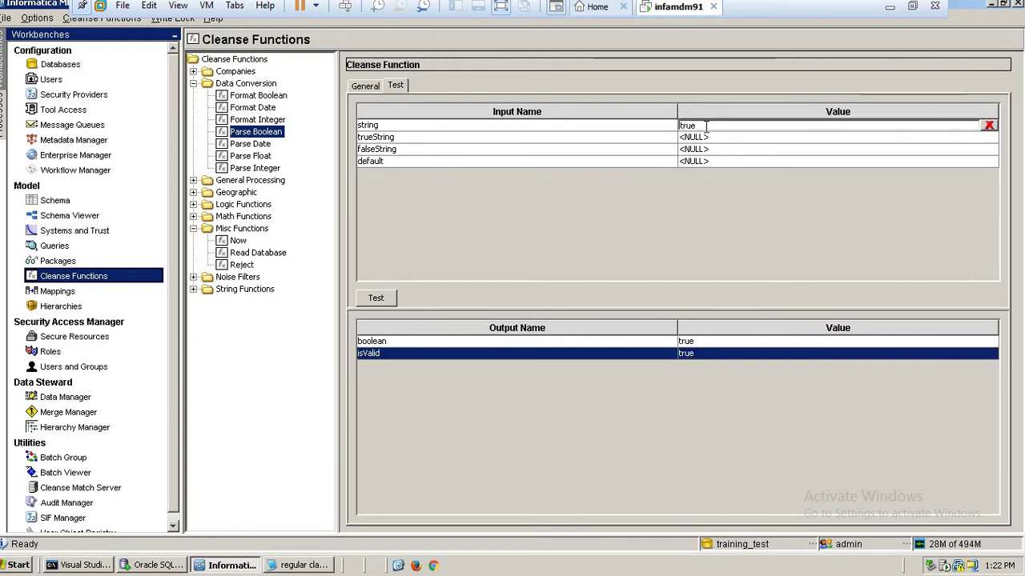
{"action": "type", "text": "123"}
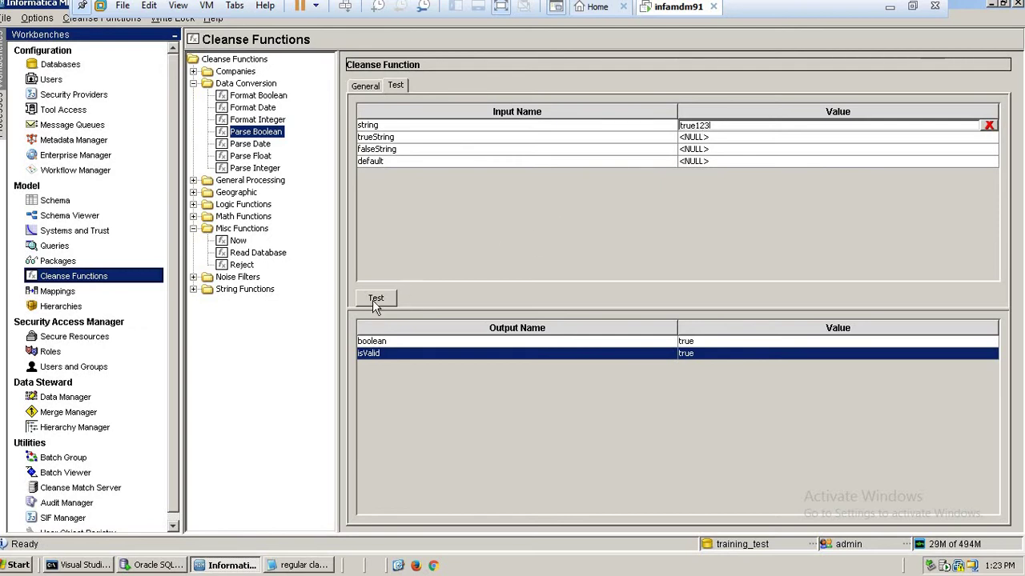
{"action": "left_click", "coordinate": [376, 302]}
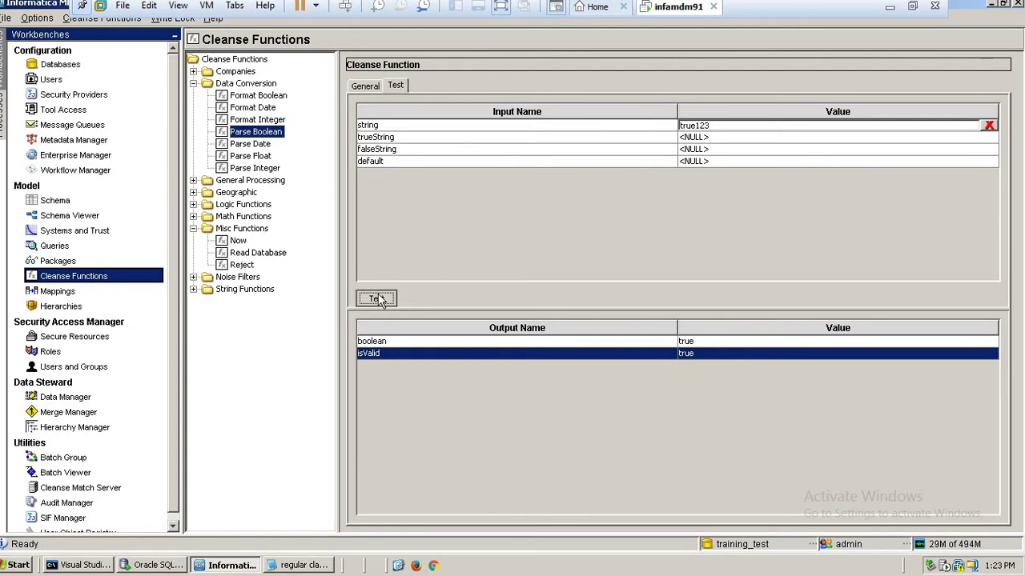
Step: Set the default input to false and rerun the Parse Boolean test on the string true123
{"action": "left_click", "coordinate": [700, 162]}
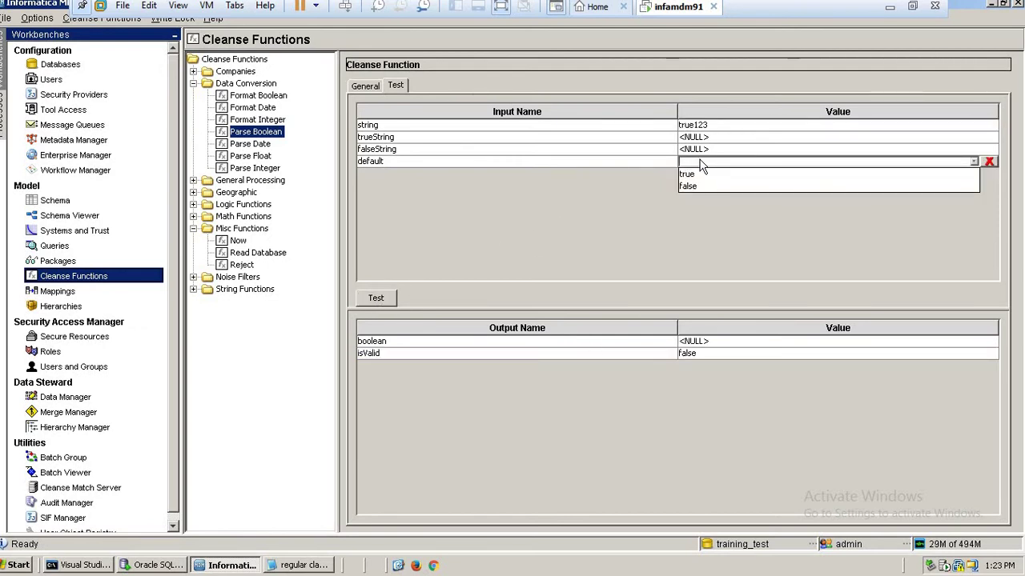
{"action": "left_click", "coordinate": [698, 175]}
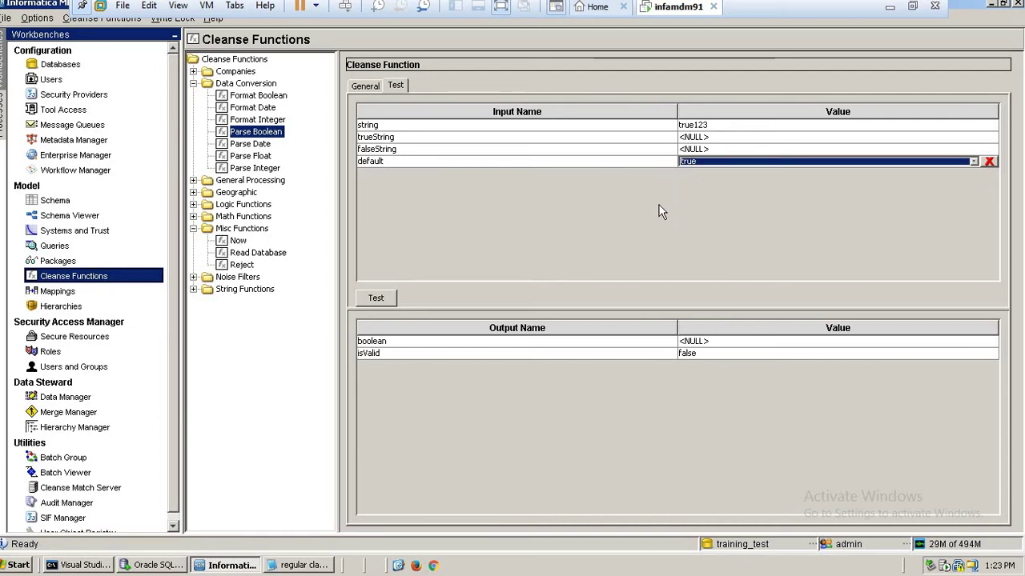
{"action": "left_click", "coordinate": [701, 162]}
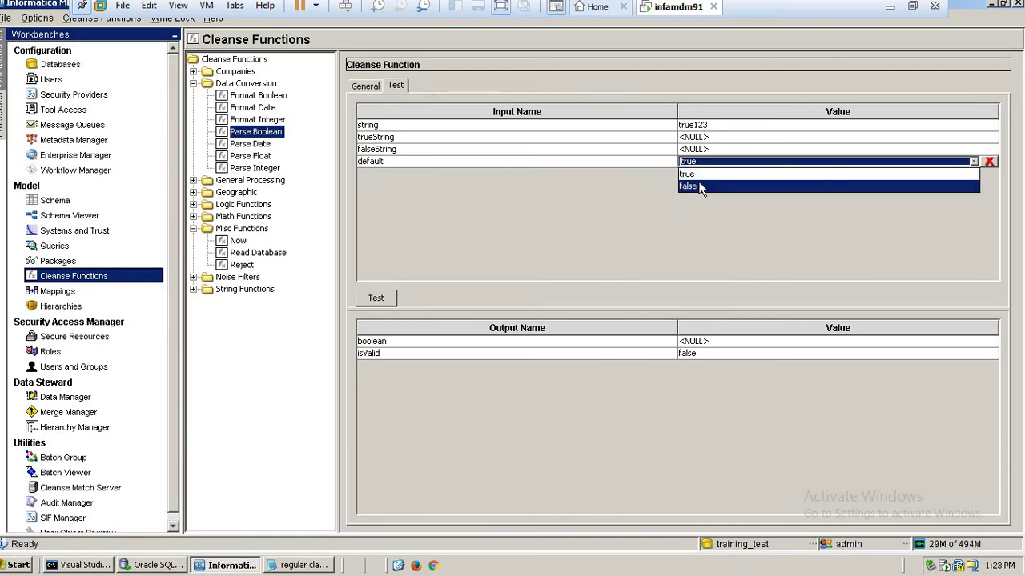
{"action": "left_click", "coordinate": [699, 187]}
{"action": "left_click", "coordinate": [378, 300]}
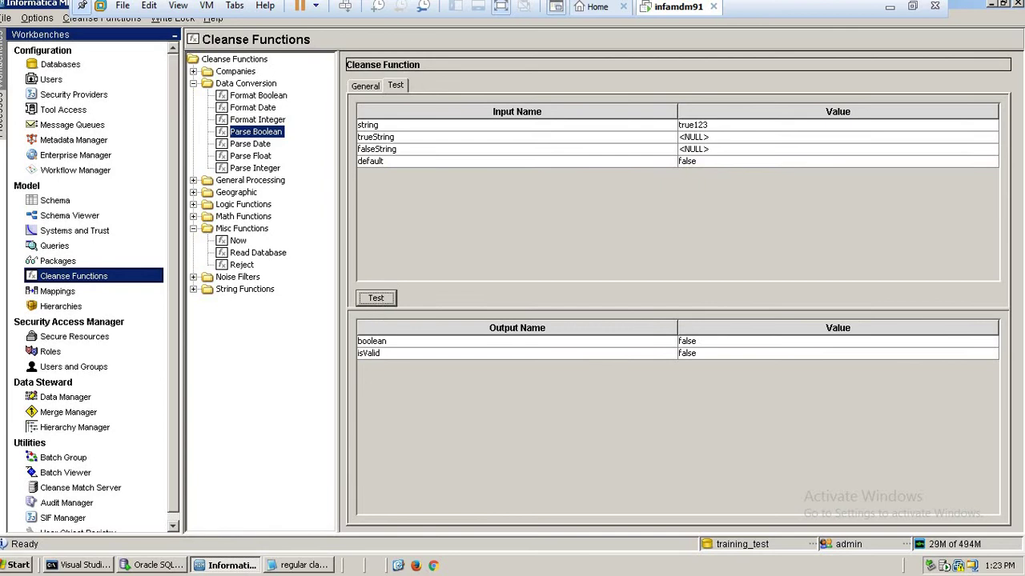
{"action": "left_click", "coordinate": [703, 162]}
{"action": "left_click", "coordinate": [698, 187]}
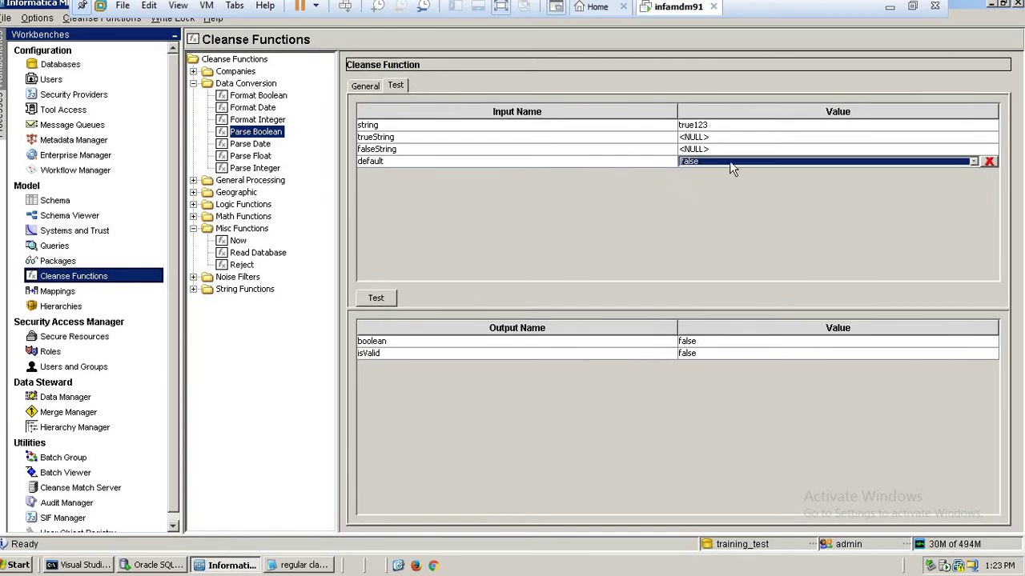
Step: Rerun the Parse Boolean test with the string true123 and the default false
{"action": "left_click", "coordinate": [732, 124]}
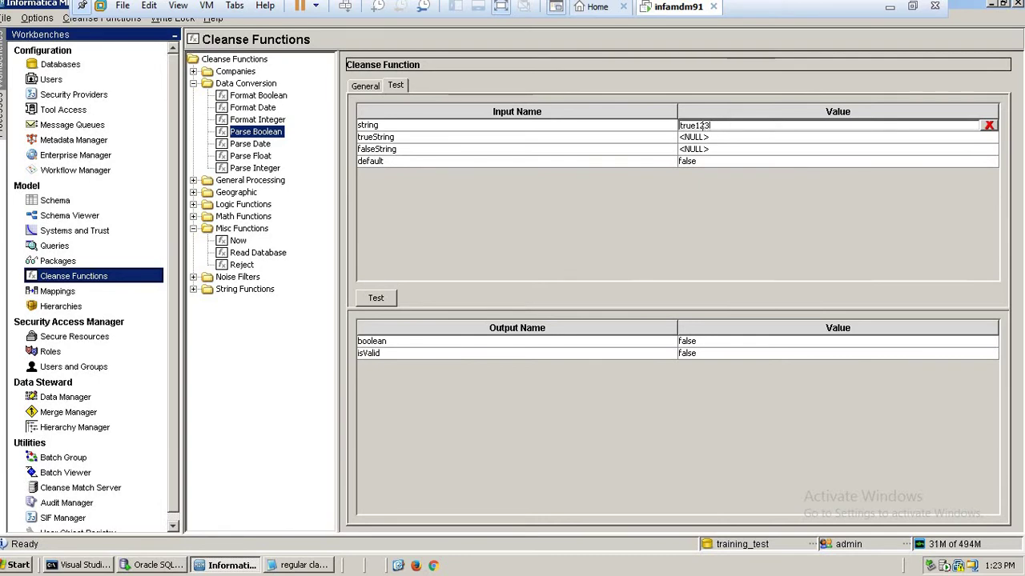
{"action": "double_click", "coordinate": [705, 126]}
{"action": "left_click", "coordinate": [375, 297]}
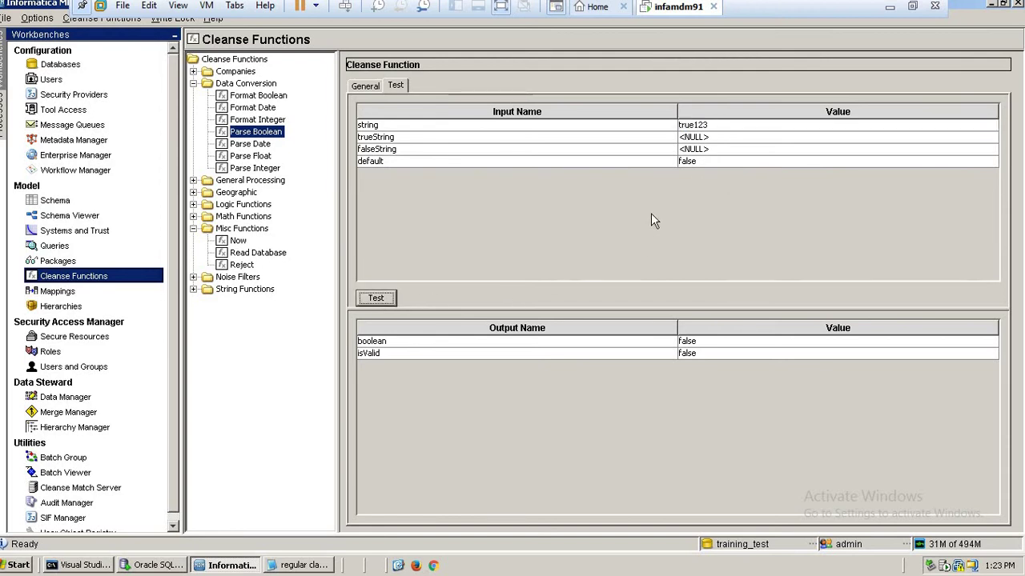
Step: Set the default input to true, rerun the Parse Boolean test and check the boolean and isValid outputs
{"action": "left_click", "coordinate": [693, 163]}
{"action": "left_click", "coordinate": [695, 168]}
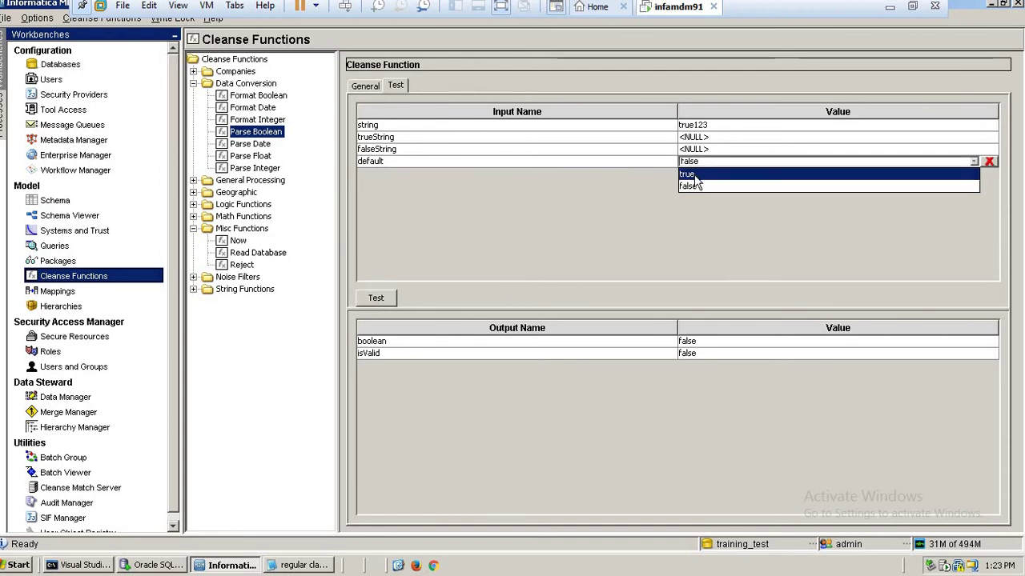
{"action": "left_click", "coordinate": [695, 172]}
{"action": "left_click", "coordinate": [381, 301]}
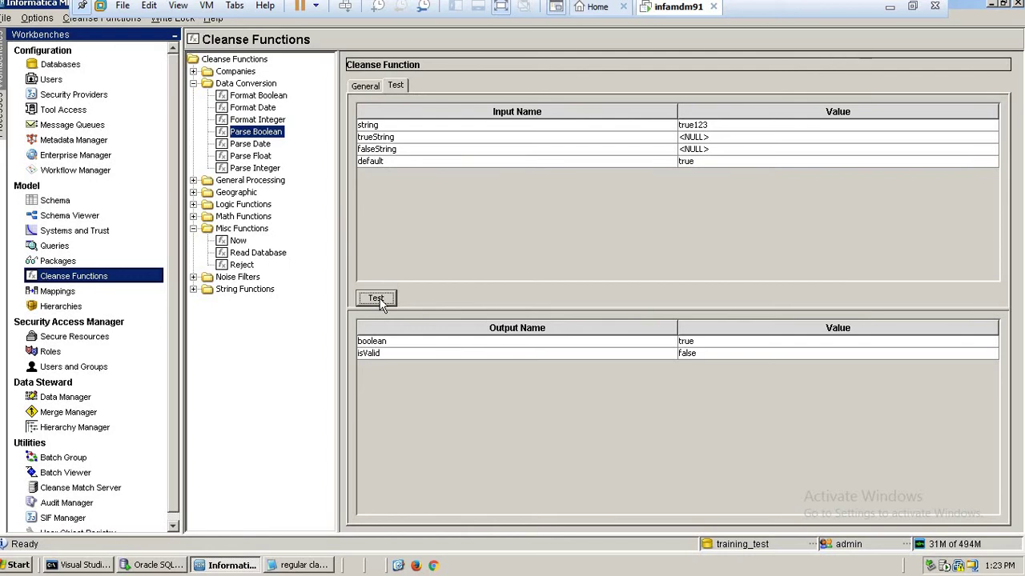
{"action": "left_click", "coordinate": [697, 357]}
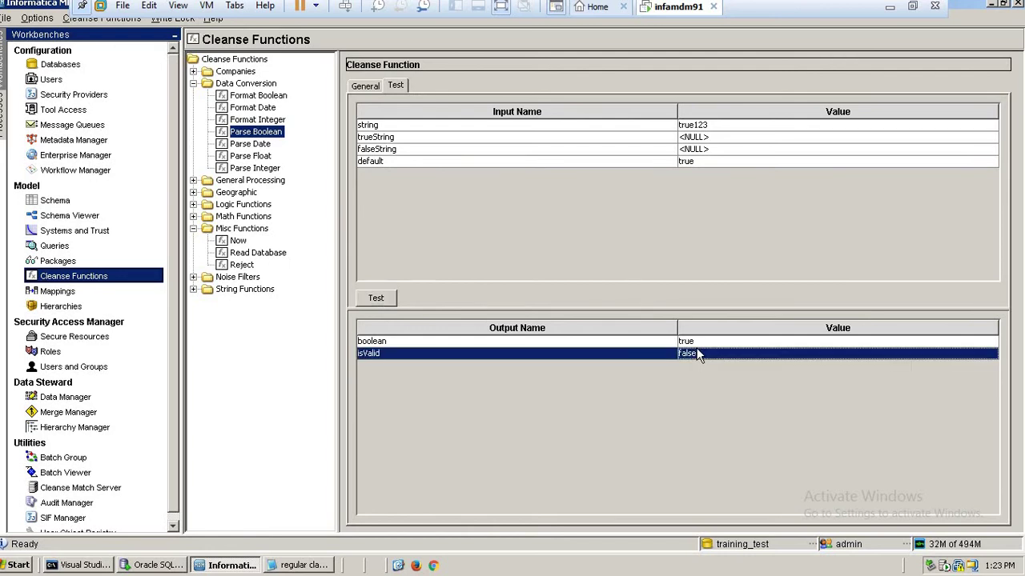
{"action": "key", "text": "Up"}
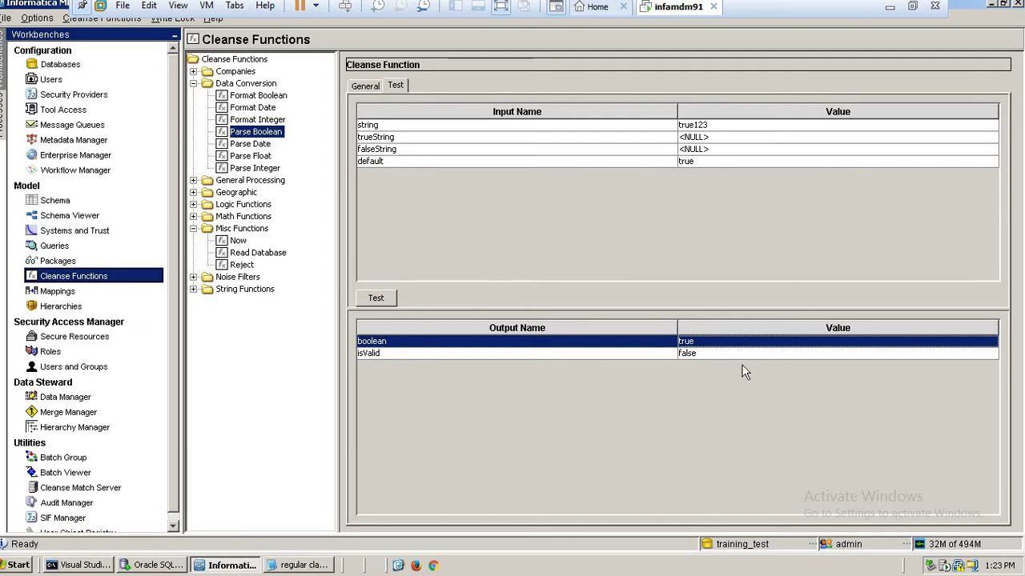
Step: Change the string input to false, rerun the Parse Boolean test and check the boolean output
{"action": "double_click", "coordinate": [700, 123]}
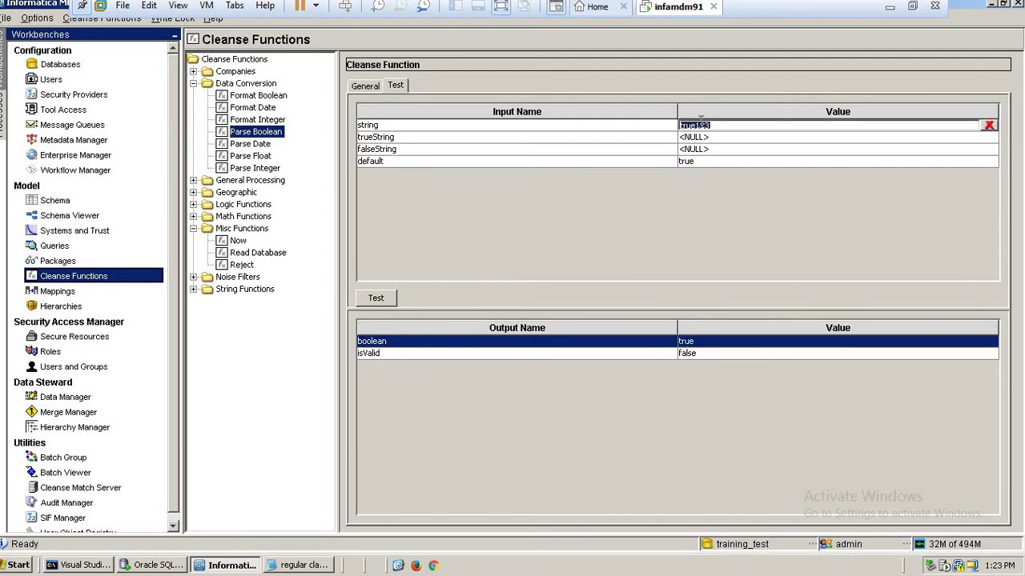
{"action": "type", "text": "false"}
{"action": "left_click", "coordinate": [383, 300]}
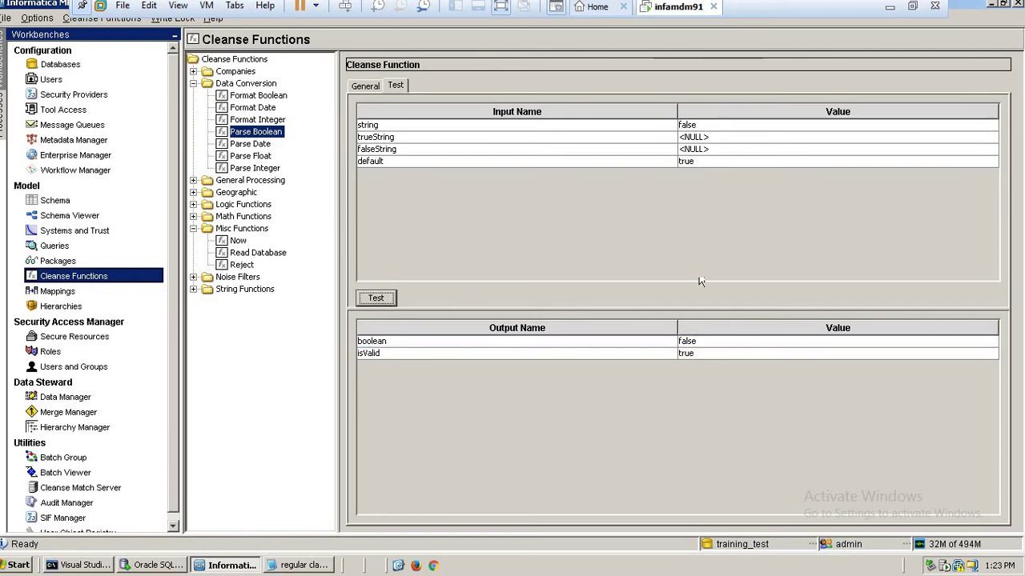
{"action": "left_click", "coordinate": [705, 343]}
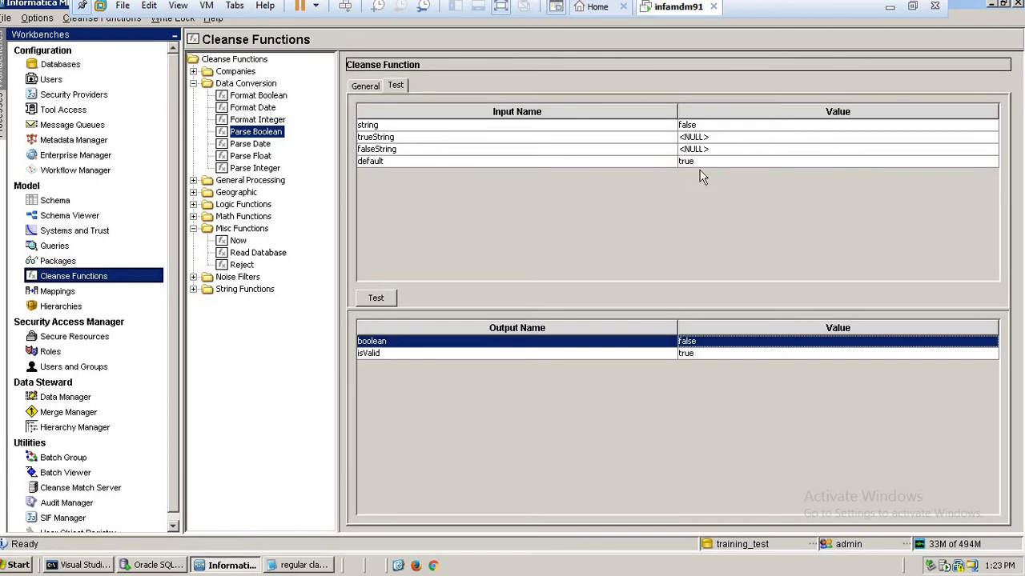
Step: Clear the string input to NULL and rerun the Parse Boolean test
{"action": "left_click", "coordinate": [718, 129]}
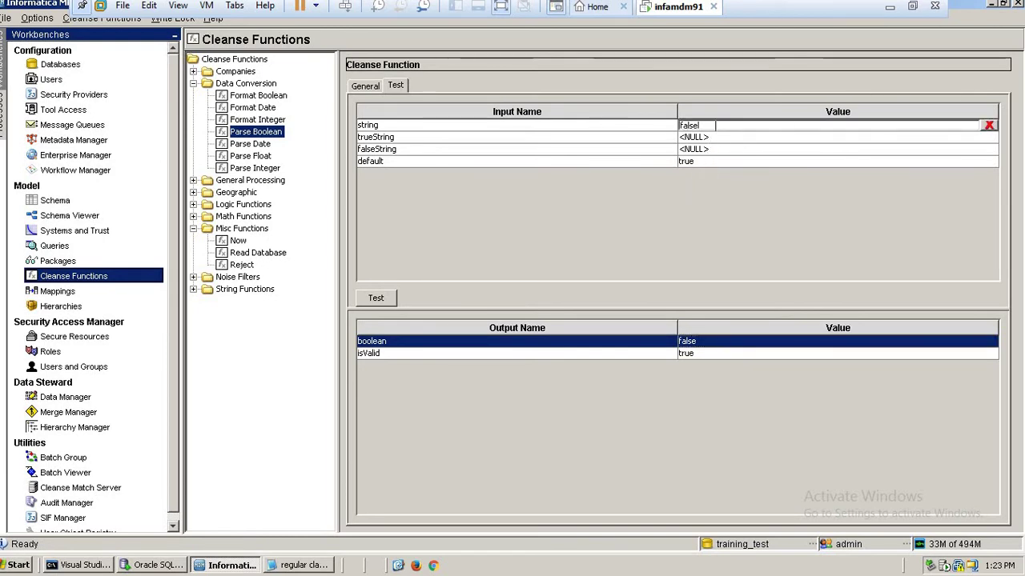
{"action": "left_click", "coordinate": [988, 129]}
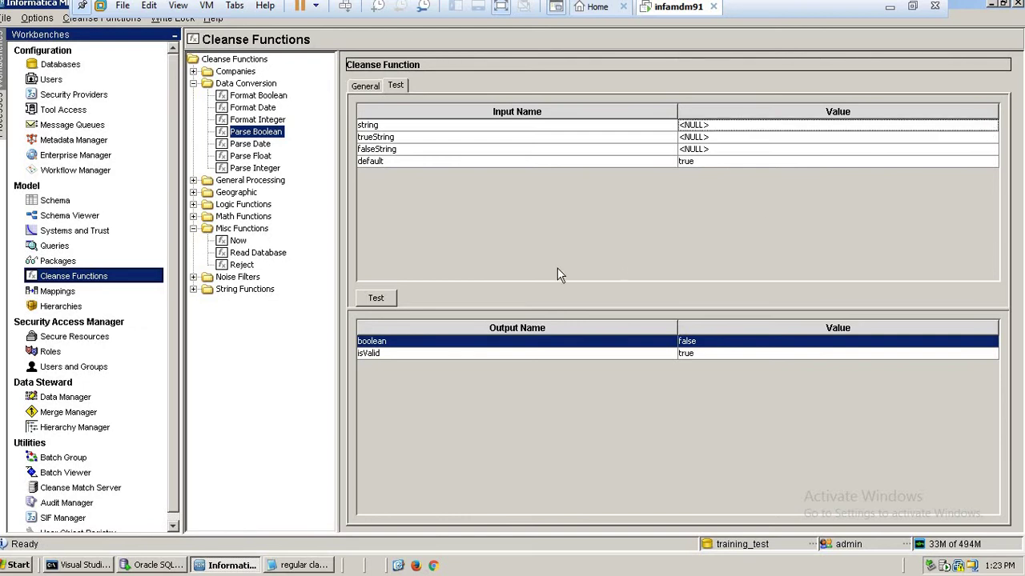
{"action": "left_click", "coordinate": [388, 301]}
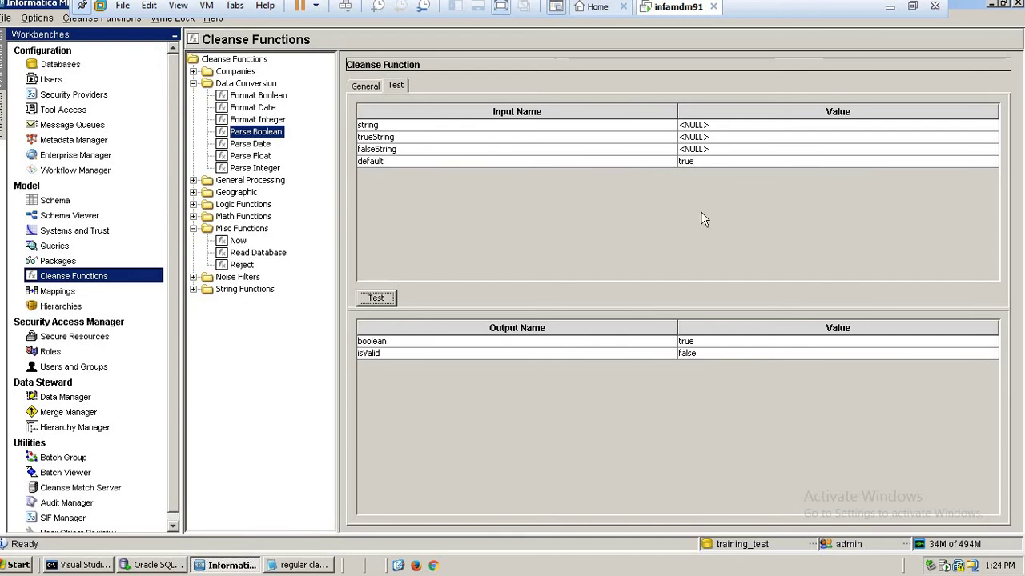
Step: Review the definitions of Parse Float, Parse Integer, Parse Date and Parse Boolean, including the test inputs of Parse Integer
{"action": "left_click", "coordinate": [254, 144]}
{"action": "left_click", "coordinate": [258, 157]}
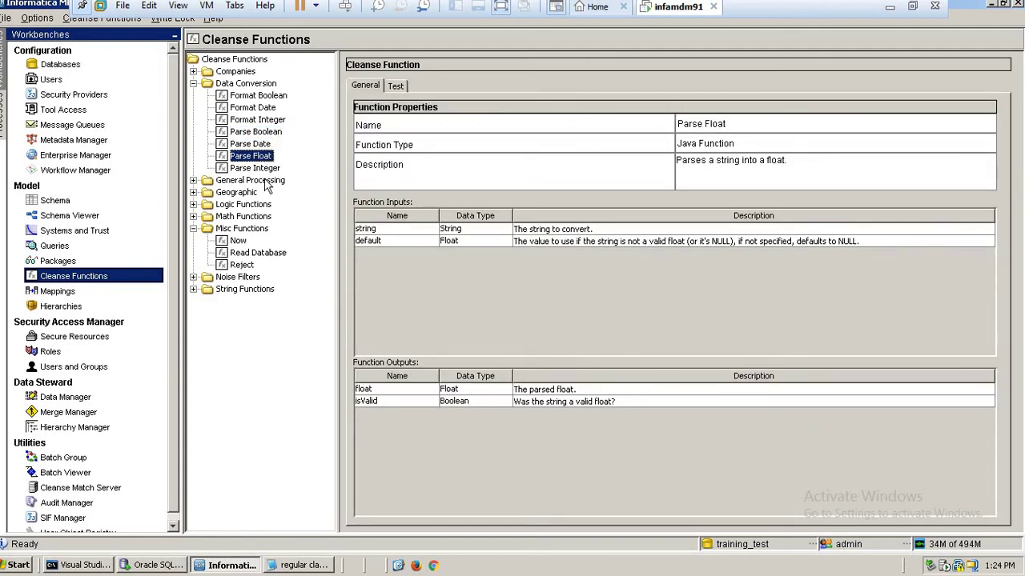
{"action": "left_click", "coordinate": [264, 169]}
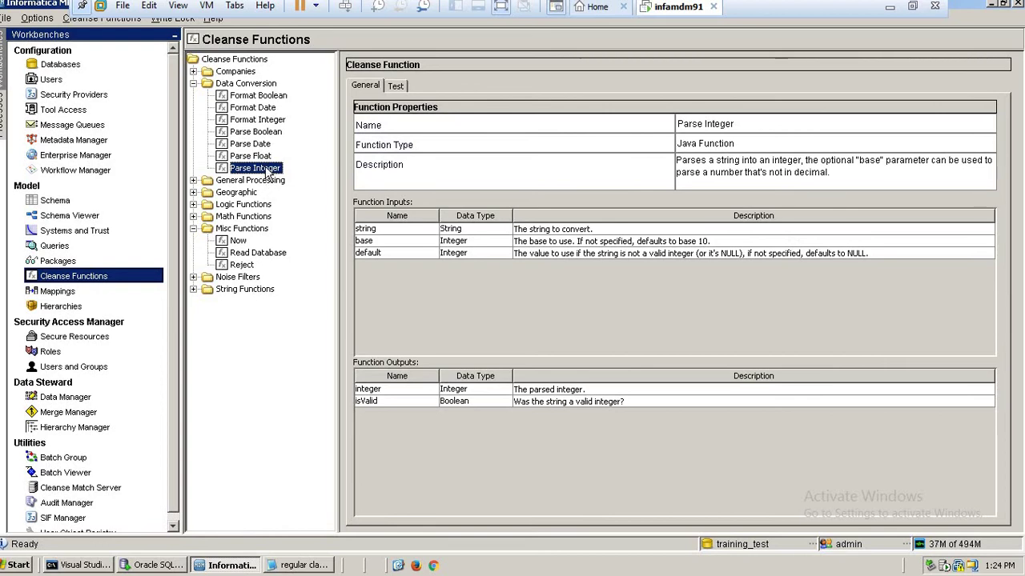
{"action": "left_click", "coordinate": [396, 86]}
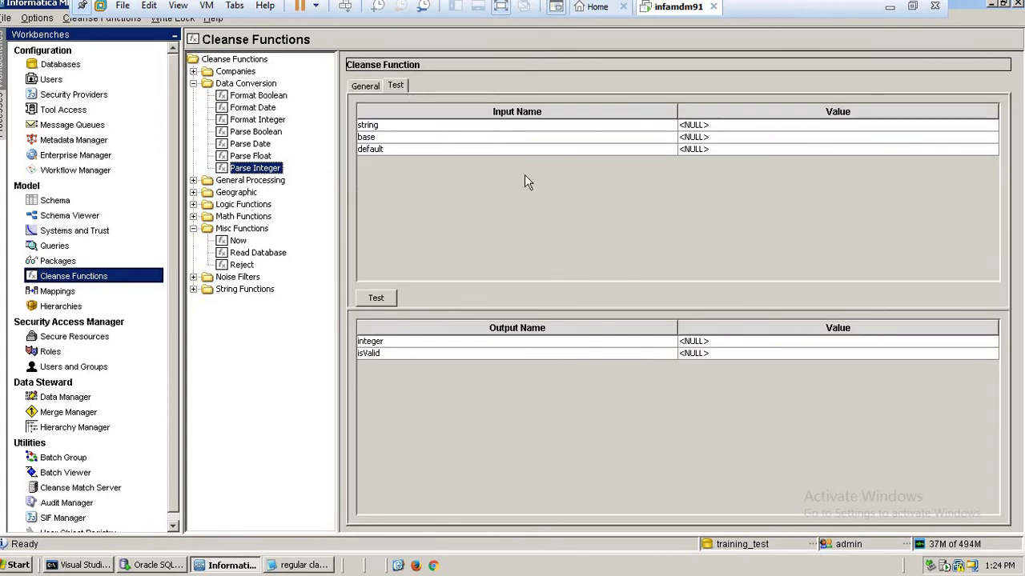
{"action": "left_click", "coordinate": [255, 157]}
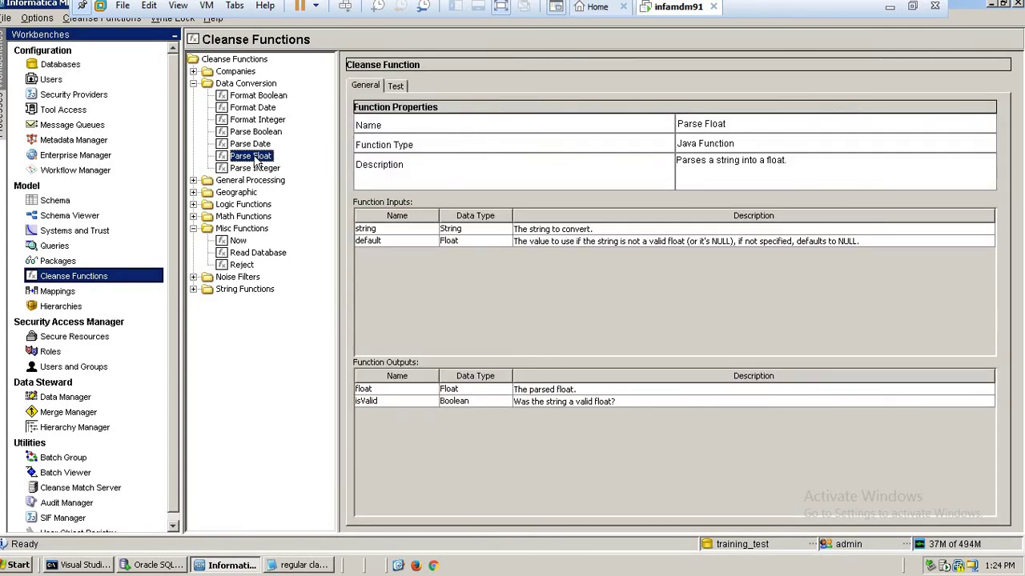
{"action": "left_click", "coordinate": [253, 144]}
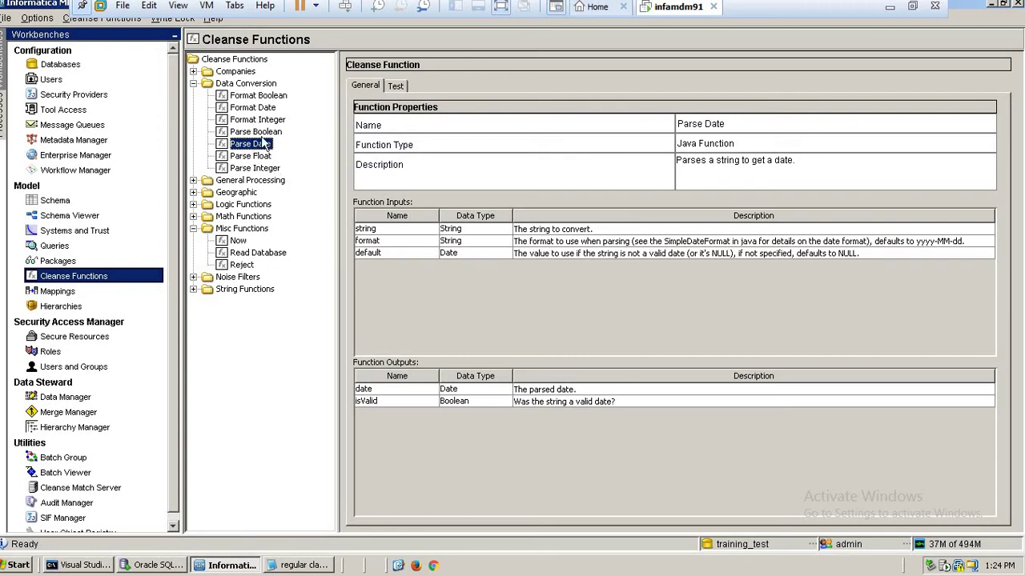
{"action": "left_click", "coordinate": [264, 132]}
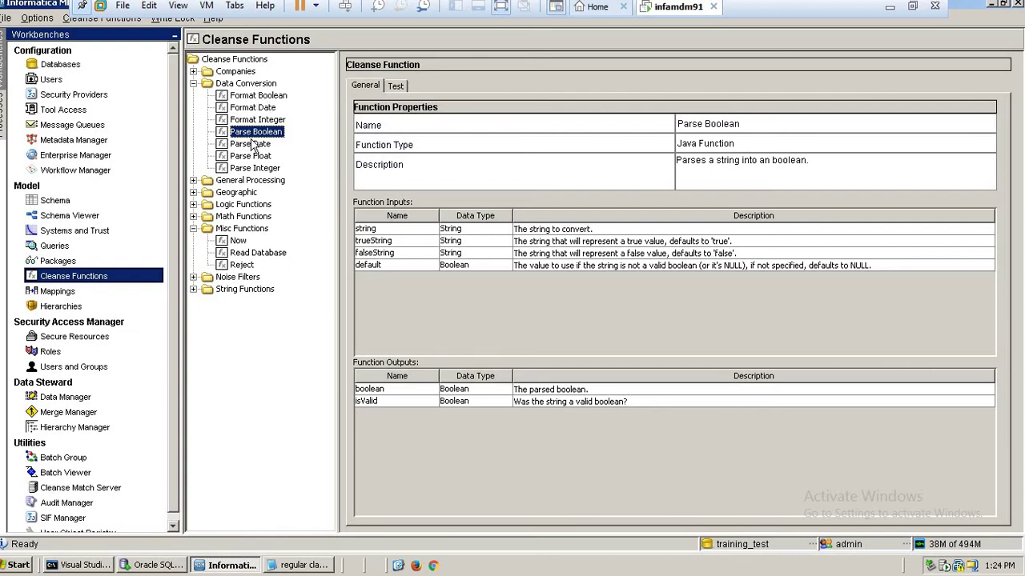
Step: Compare the Format Date, Parse Float and Parse Date descriptions, and list the functions in the Geographic library
{"action": "left_click", "coordinate": [247, 109]}
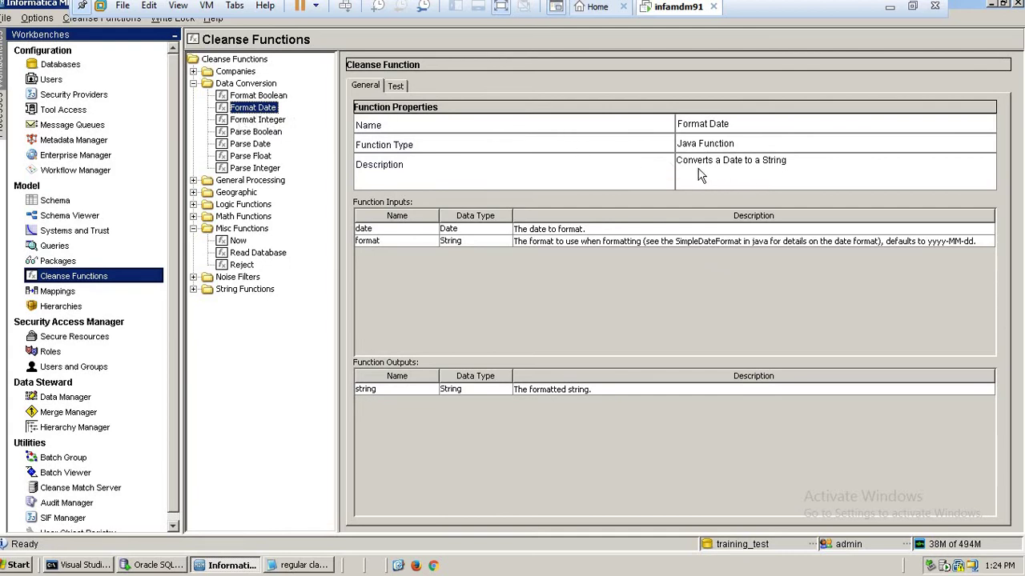
{"action": "left_click", "coordinate": [249, 156]}
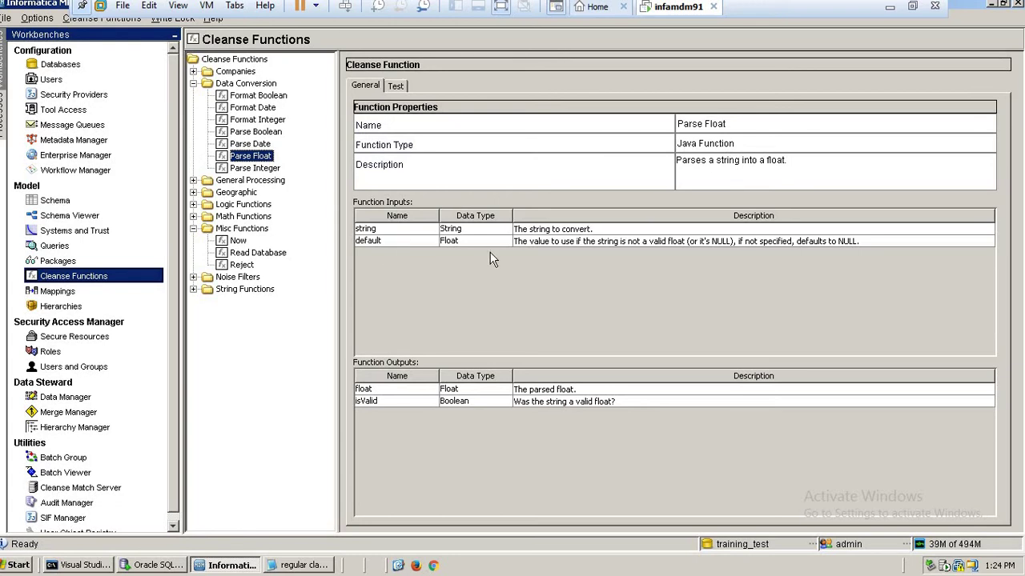
{"action": "left_click", "coordinate": [252, 108]}
{"action": "left_click", "coordinate": [250, 144]}
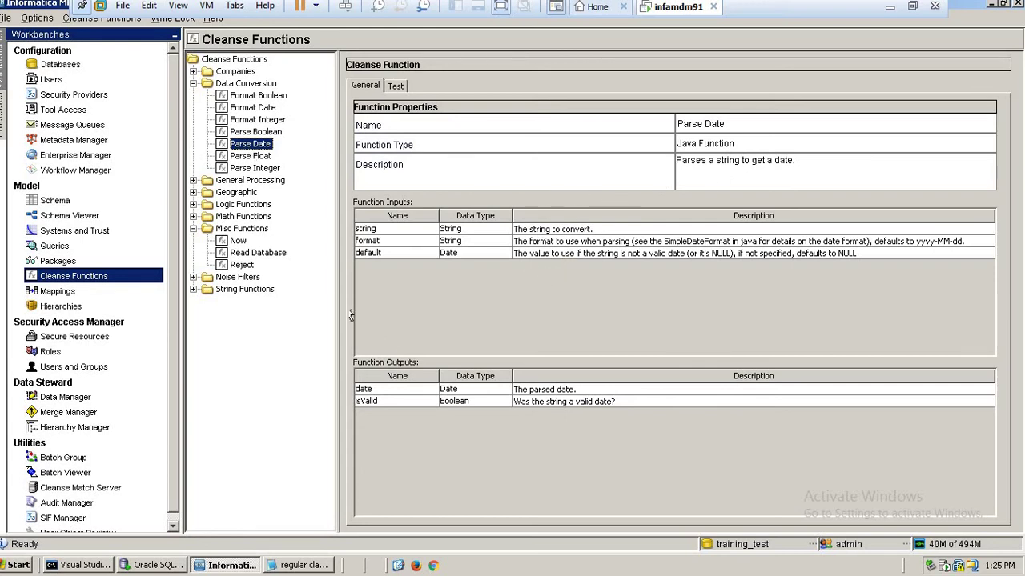
{"action": "left_click", "coordinate": [193, 193]}
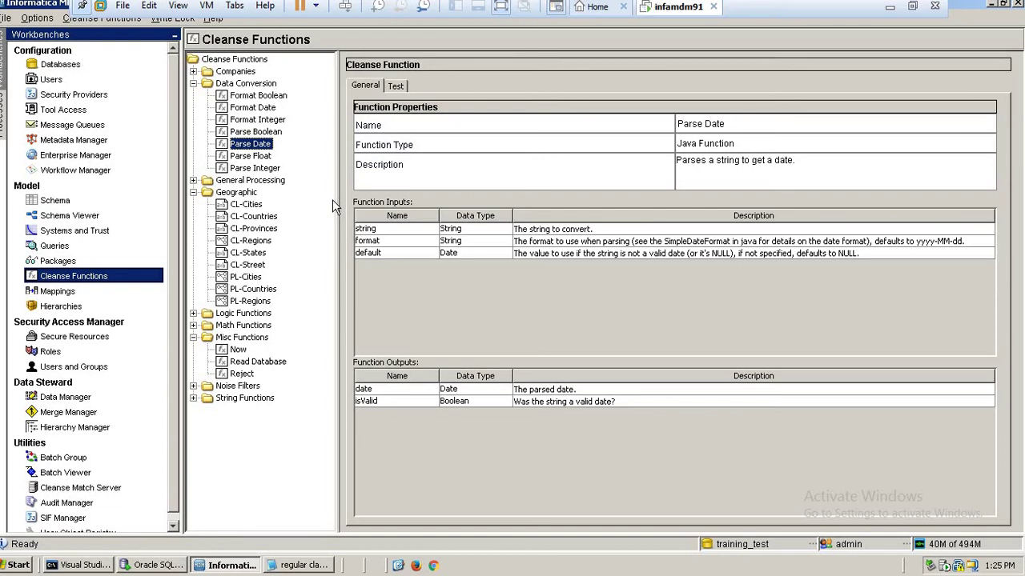
Step: Switch to the regular class text notes and delete everything from the nvl() line to the end of the file
{"action": "left_click", "coordinate": [314, 566]}
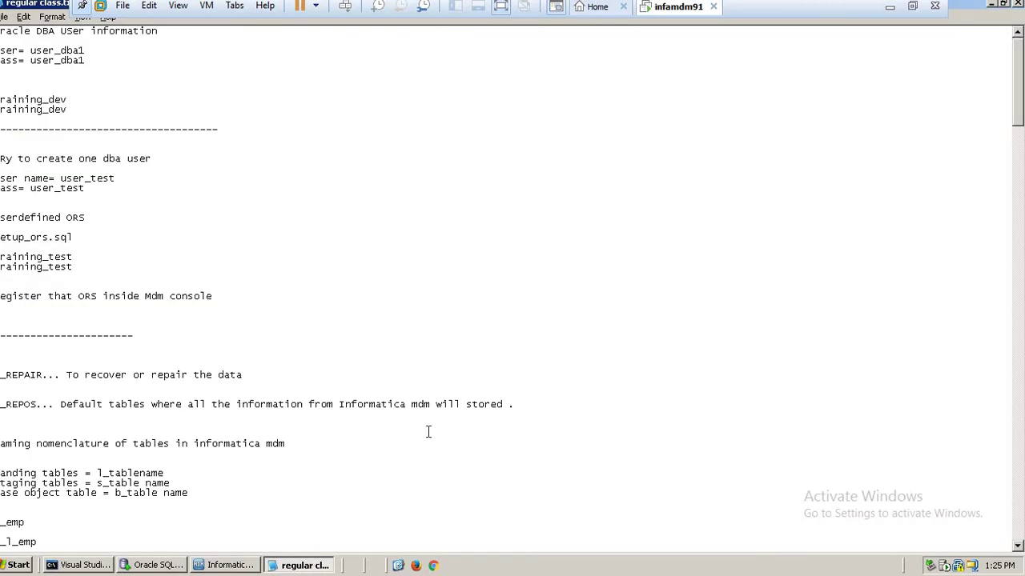
{"action": "scroll", "coordinate": [425, 431], "scroll_direction": "down", "scroll_amount": 20}
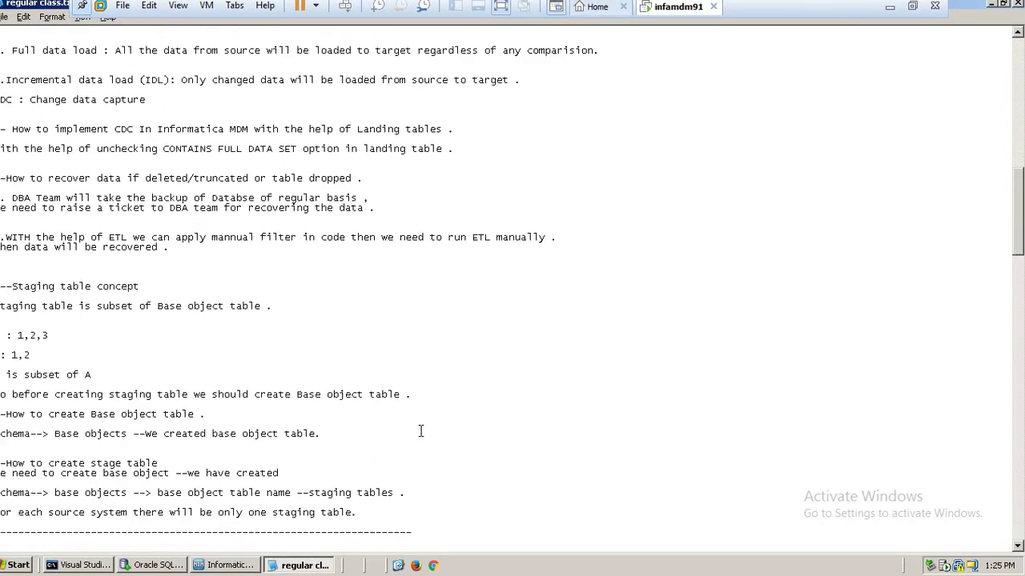
{"action": "scroll", "coordinate": [420, 431], "scroll_direction": "down", "scroll_amount": 17}
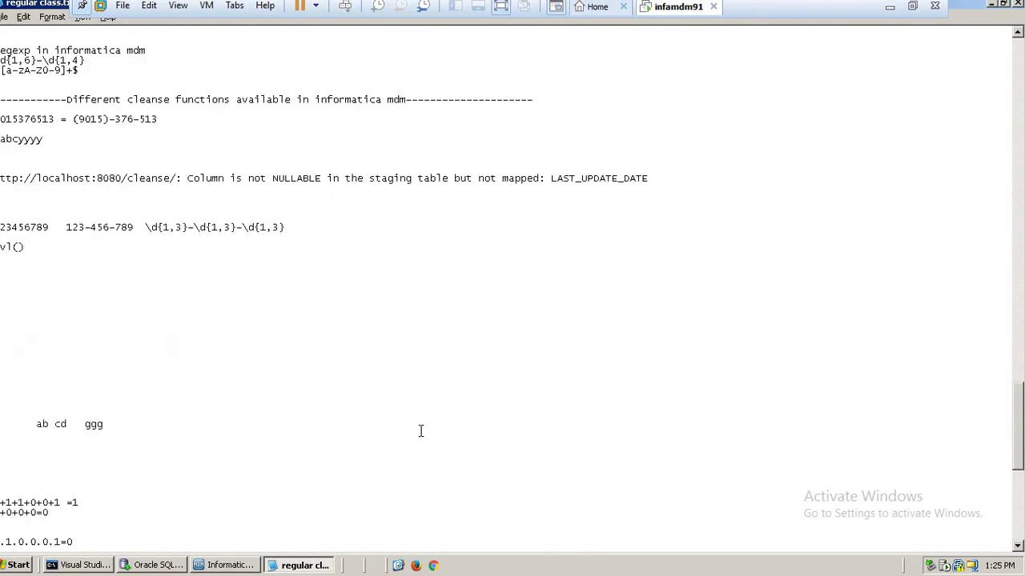
{"action": "scroll", "coordinate": [420, 432], "scroll_direction": "down", "scroll_amount": 8}
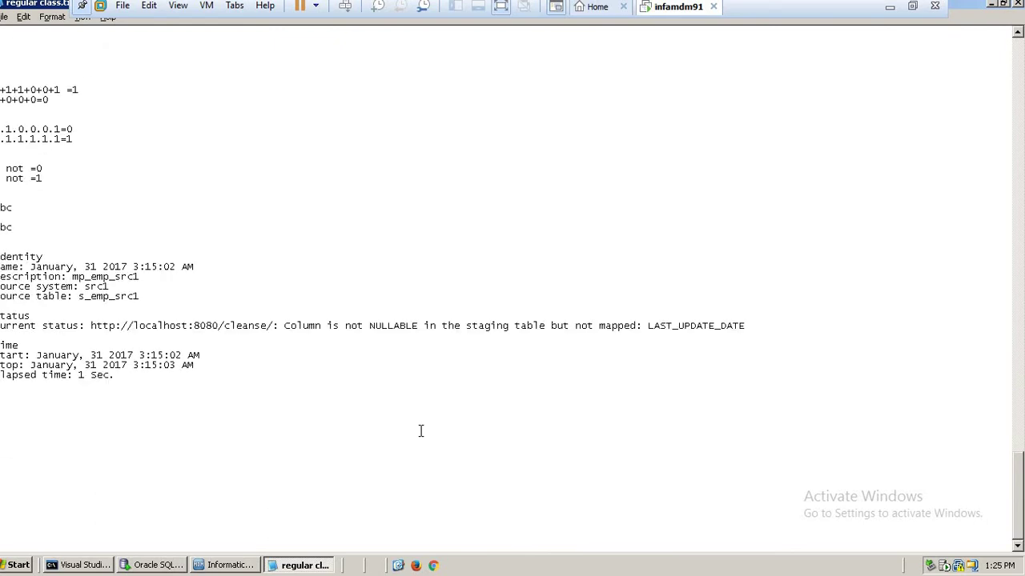
{"action": "scroll", "coordinate": [356, 437], "scroll_direction": "up", "scroll_amount": 12}
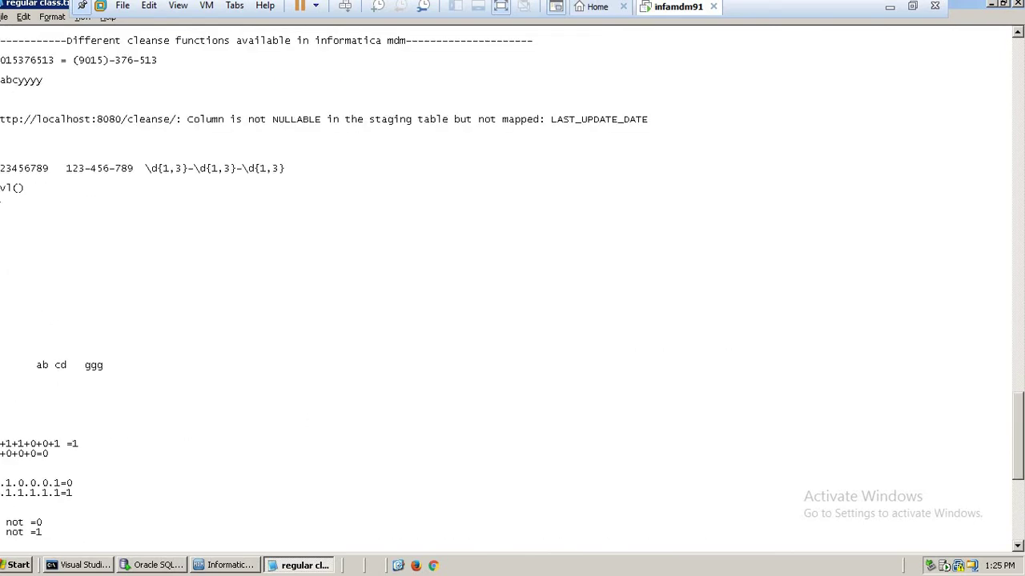
{"action": "left_click_drag", "start_coordinate": [1, 187], "coordinate": [176, 530]}
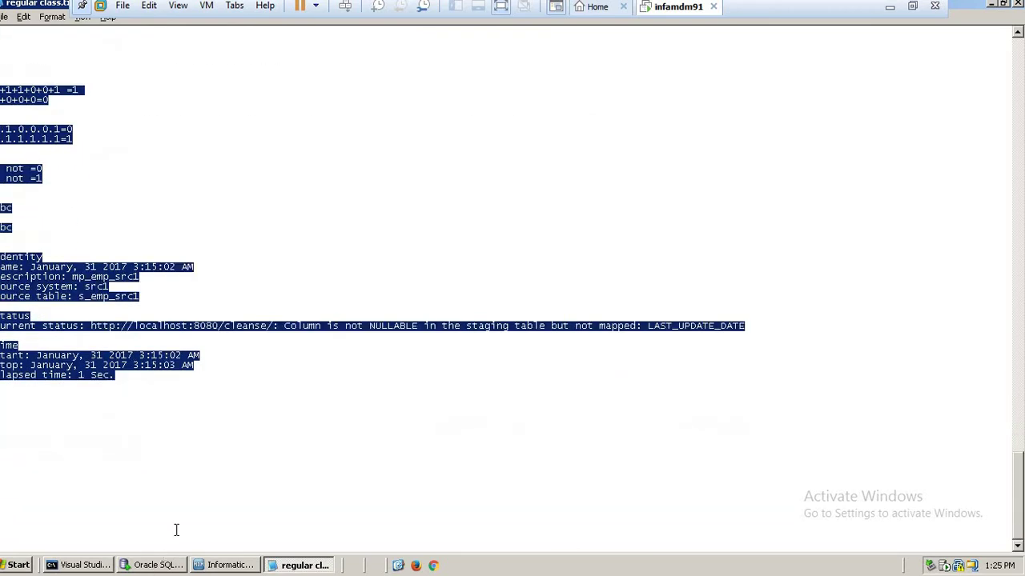
{"action": "key", "text": "Delete"}
Step: Replace the remaining sample lines under the cleanse functions divider with the heading "Cleanse list in Informatica MDM ."
{"action": "scroll", "coordinate": [227, 412], "scroll_direction": "up", "scroll_amount": 1}
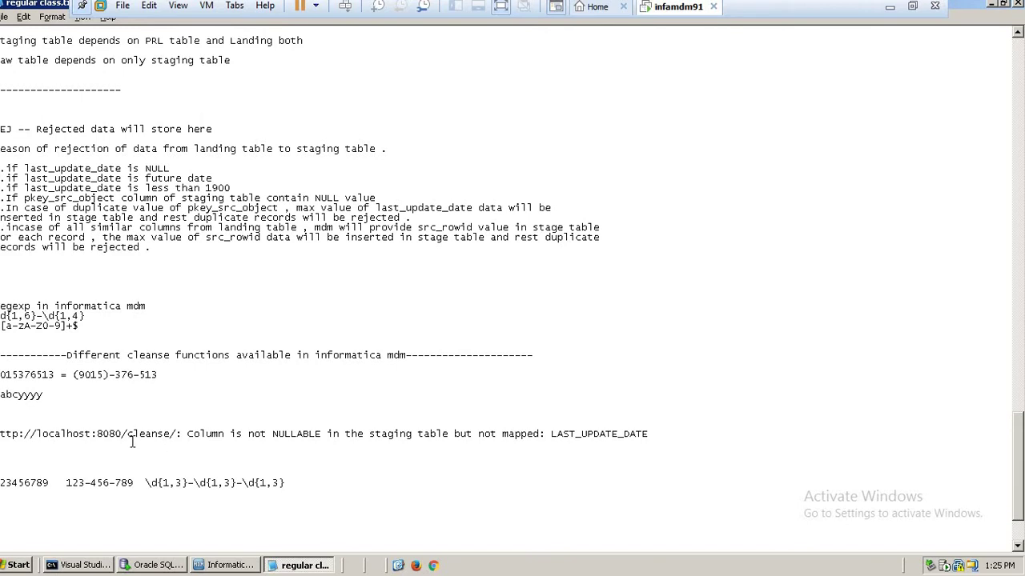
{"action": "left_click_drag", "start_coordinate": [133, 442], "coordinate": [0, 394]}
{"action": "left_click_drag", "start_coordinate": [290, 483], "coordinate": [0, 374]}
{"action": "key", "text": "Delete"}
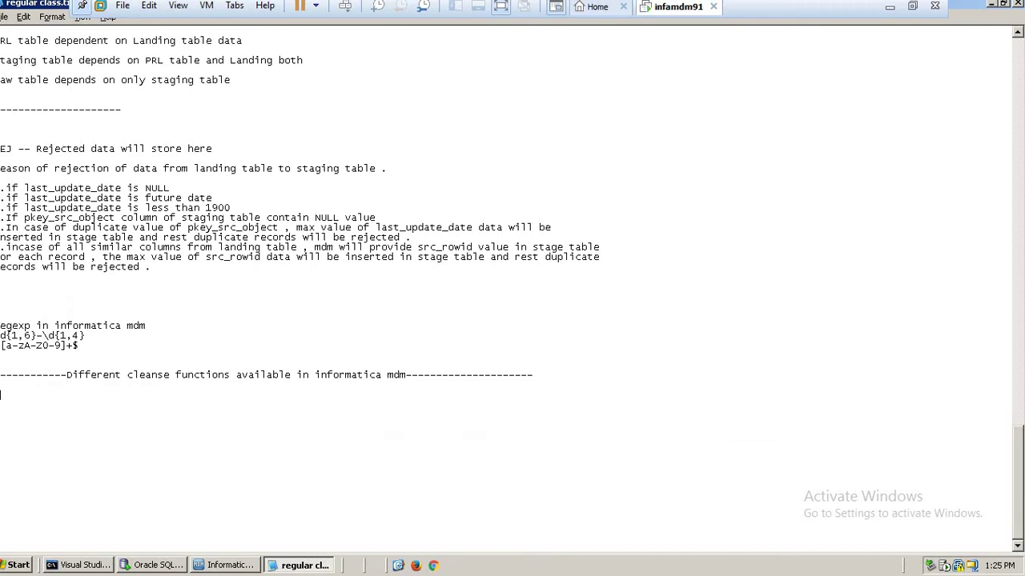
{"action": "type", "text": "Cleanse list in Informatica MDM ."}
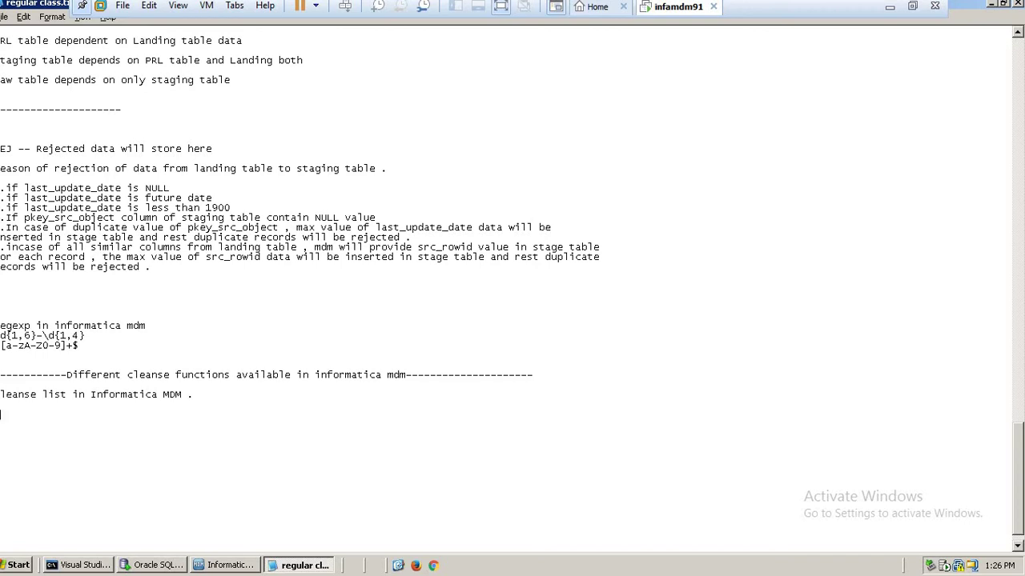
Step: List the company name variants TATA CONSULTANCY SERVICES, TCS, T.C.S. and TCS. on separate lines under the cleanse list heading
{"action": "type", "text": "ATA CONSULTANCY SERVICES "}
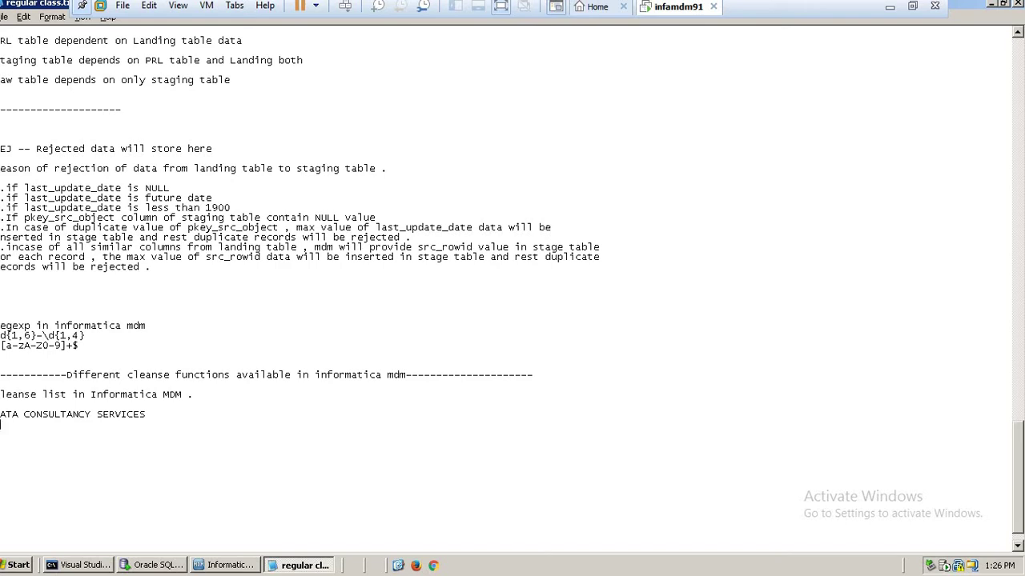
{"action": "type", "text": "CS >C>S"}
{"action": "key", "text": "BackSpace"}
{"action": "key", "text": "BackSpace"}
{"action": "key", "text": "BackSpace"}
{"action": "key", "text": "BackSpace"}
{"action": "type", "text": ".C"}
{"action": "type", "text": "S"}
{"action": "key", "text": "BackSpace"}
{"action": "type", "text": ".S"}
{"action": "type", "text": ". "}
{"action": "type", "text": "CS"}
Step: Highlight the four company name variants under the cleanse list heading to review them, and clear the selection
{"action": "left_click_drag", "start_coordinate": [18, 445], "coordinate": [66, 383]}
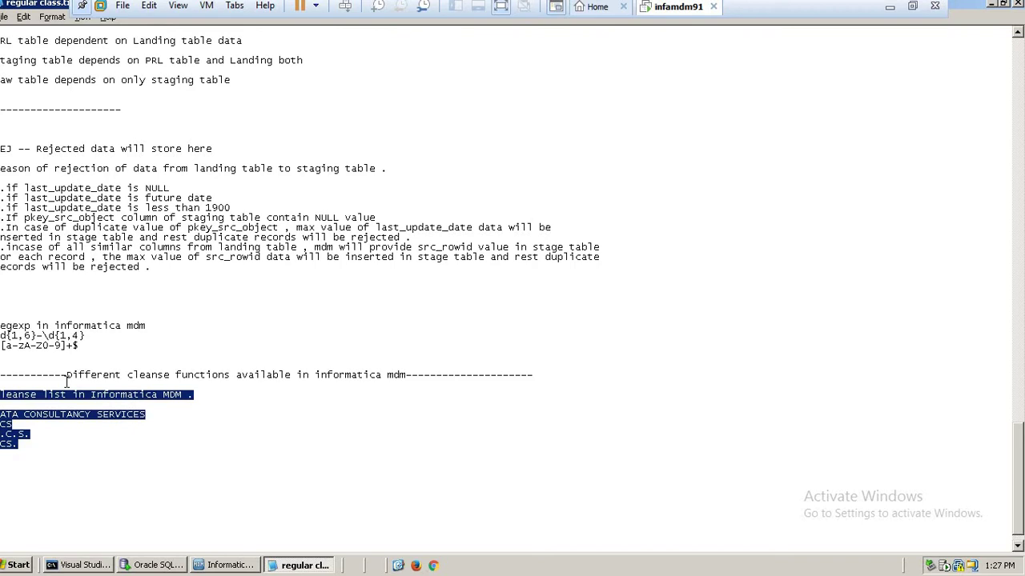
{"action": "key", "text": "shift+Down"}
{"action": "key", "text": "shift+Down"}
{"action": "key", "text": "shift+Down"}
{"action": "key", "text": "shift+Up"}
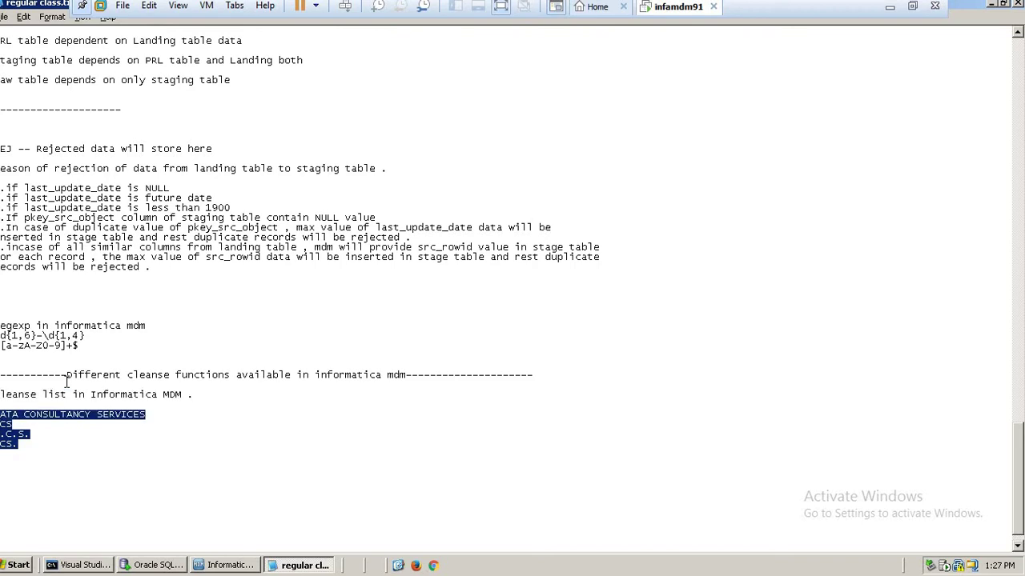
{"action": "key", "text": "shift+Down"}
{"action": "key", "text": "shift+Up"}
{"action": "left_click", "coordinate": [161, 422]}
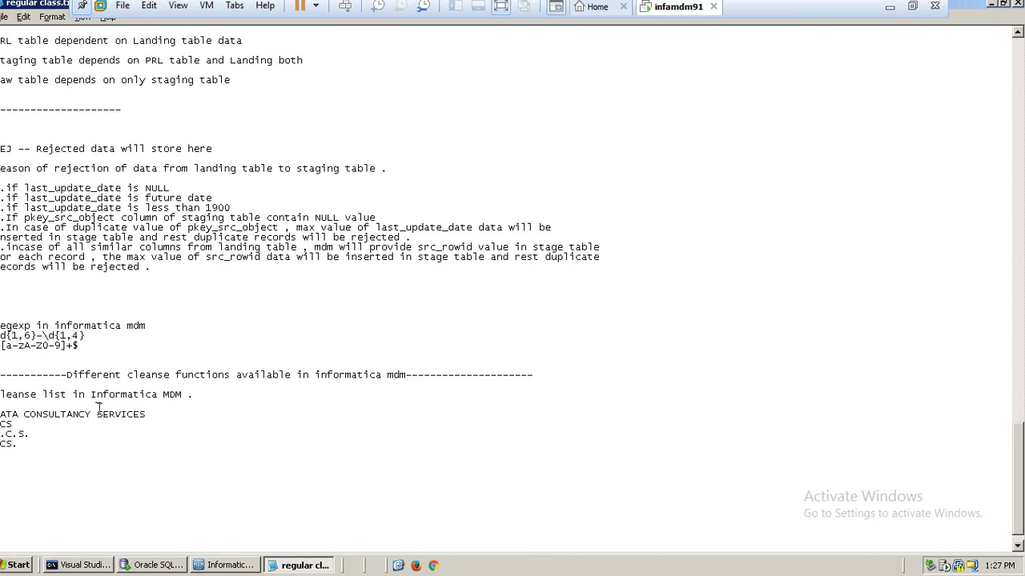
Step: Insert extra blank lines between the cleanse list heading and the TATA CONSULTANCY SERVICES line in the class notes
{"action": "left_click", "coordinate": [221, 398]}
{"action": "key", "text": "Return"}
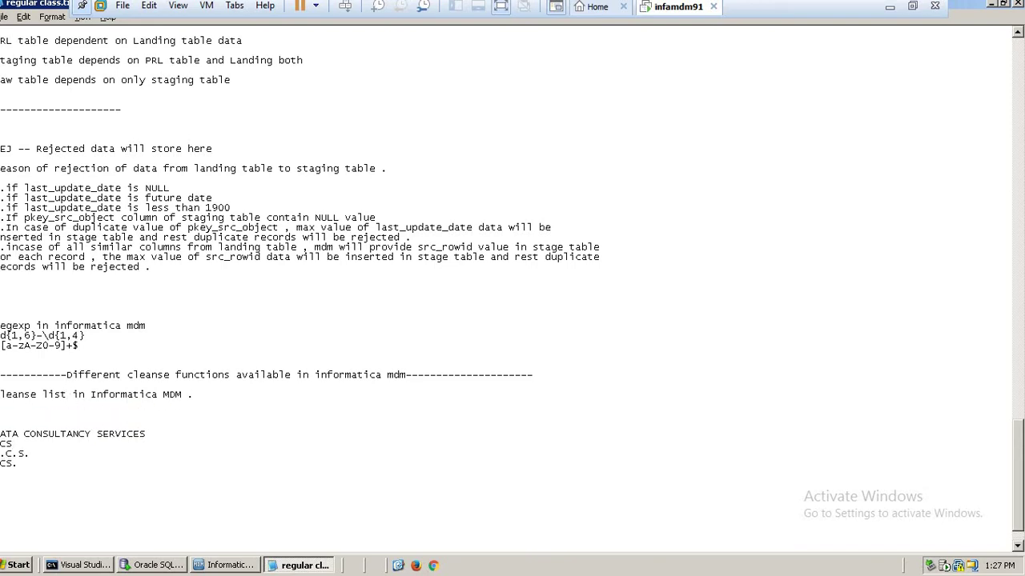
{"action": "scroll", "coordinate": [513, 288], "scroll_direction": "down", "scroll_amount": 1}
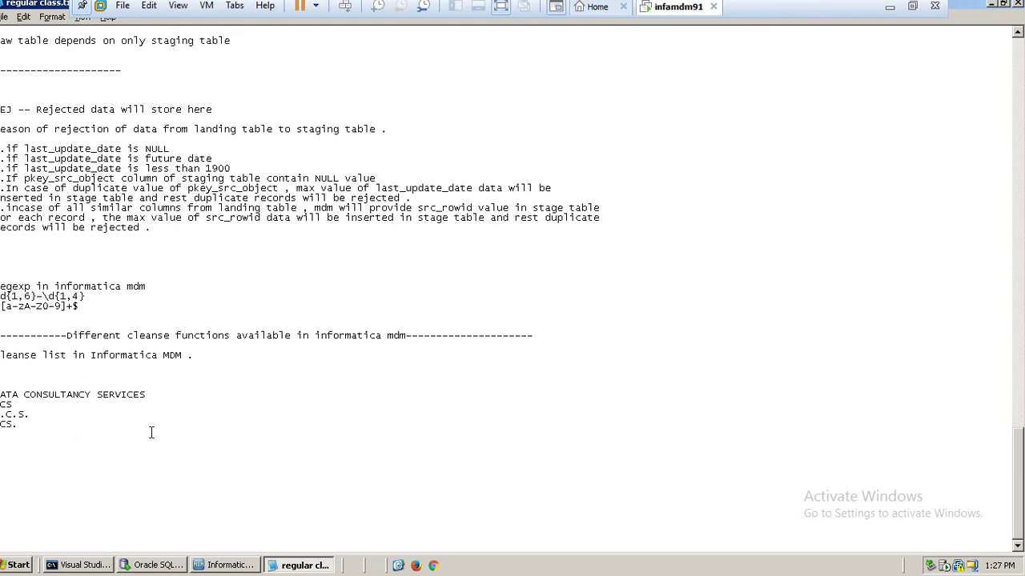
{"action": "key", "text": "Return"}
{"action": "scroll", "coordinate": [513, 289], "scroll_direction": "down", "scroll_amount": 9}
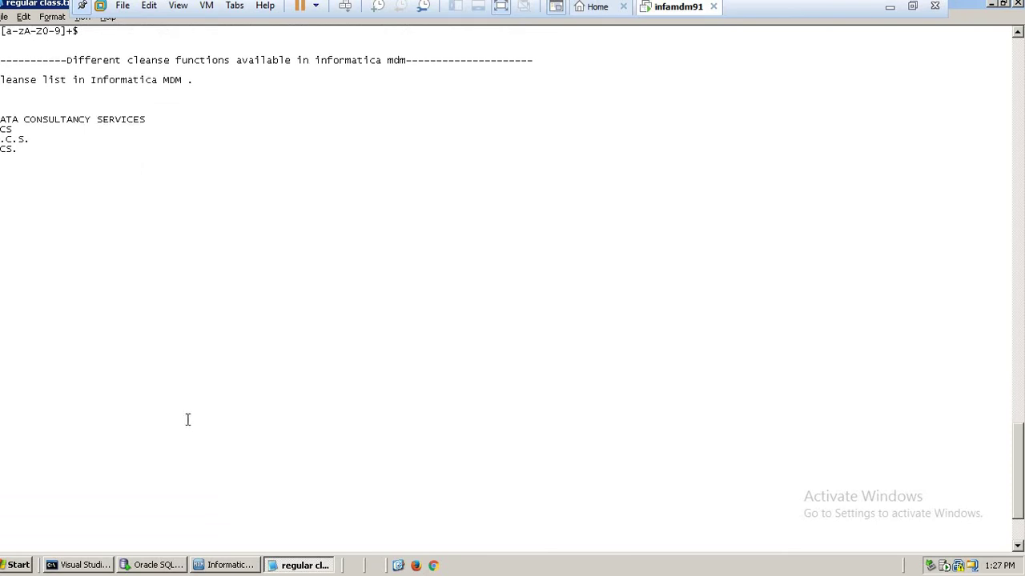
{"action": "scroll", "coordinate": [187, 419], "scroll_direction": "up", "scroll_amount": 2}
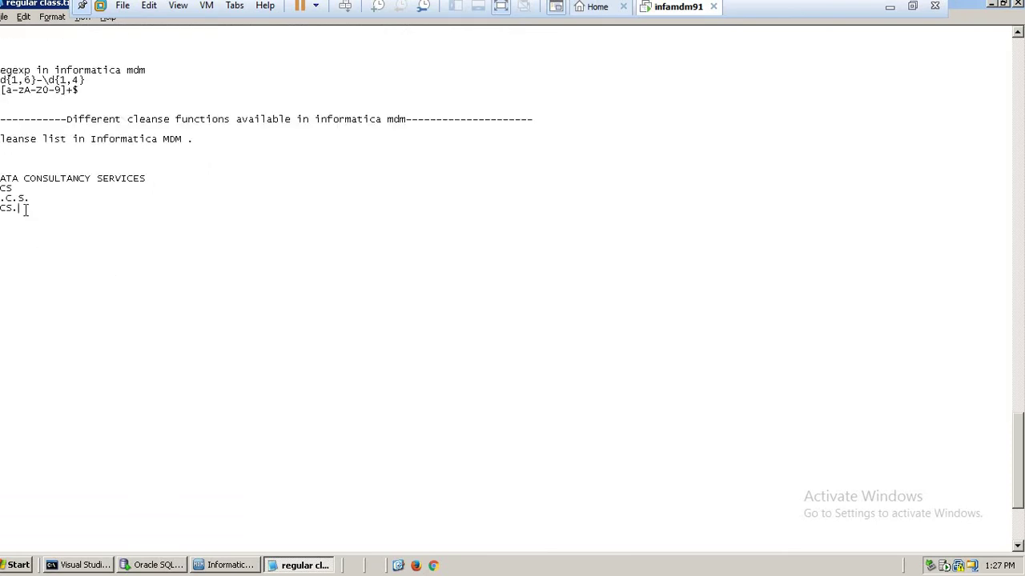
Step: Review the company name variants under the cleanse list heading, comparing TATA CONSULTANCY SERVICES with its three abbreviated forms
{"action": "left_click_drag", "start_coordinate": [22, 187], "coordinate": [1, 188]}
{"action": "left_click_drag", "start_coordinate": [148, 178], "coordinate": [2, 179]}
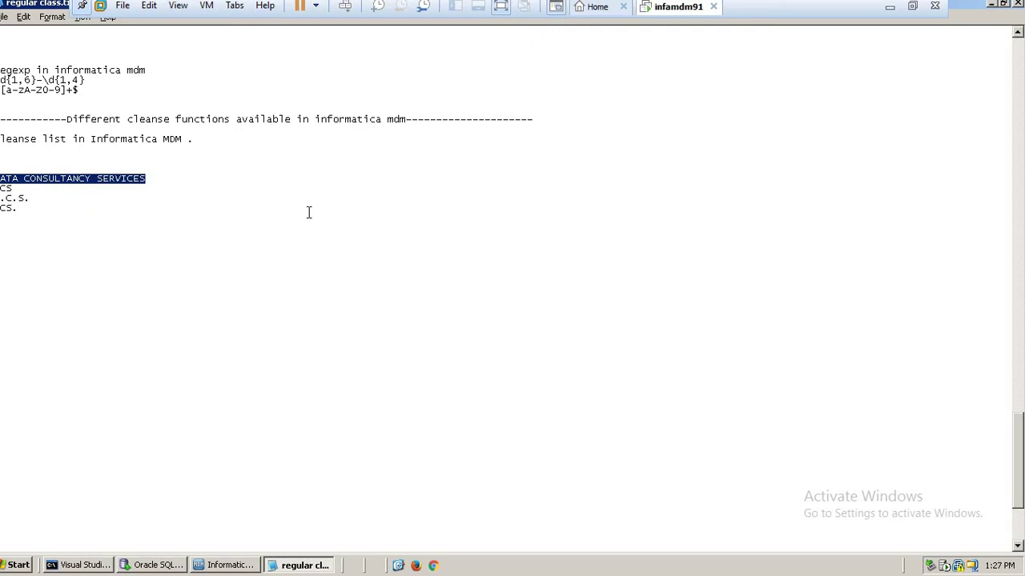
{"action": "left_click", "coordinate": [32, 198]}
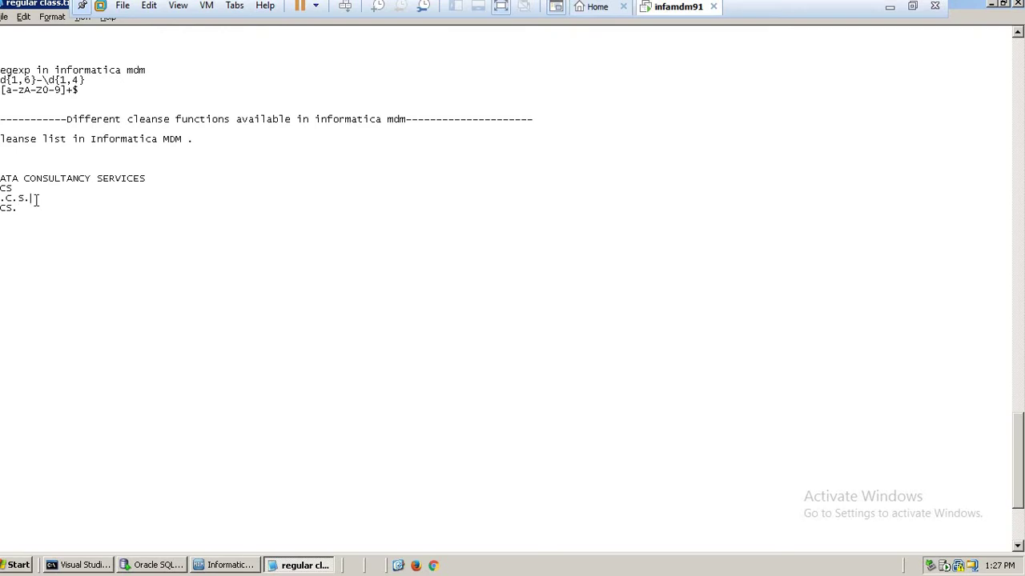
{"action": "left_click", "coordinate": [22, 191]}
{"action": "left_click", "coordinate": [38, 198]}
{"action": "left_click", "coordinate": [173, 178]}
{"action": "left_click", "coordinate": [64, 197]}
{"action": "left_click_drag", "start_coordinate": [149, 177], "coordinate": [1, 208]}
{"action": "left_click", "coordinate": [18, 190]}
{"action": "left_click", "coordinate": [47, 222]}
{"action": "key", "text": "shift+Home"}
{"action": "key", "text": "shift+Up"}
{"action": "key", "text": "shift+Up"}
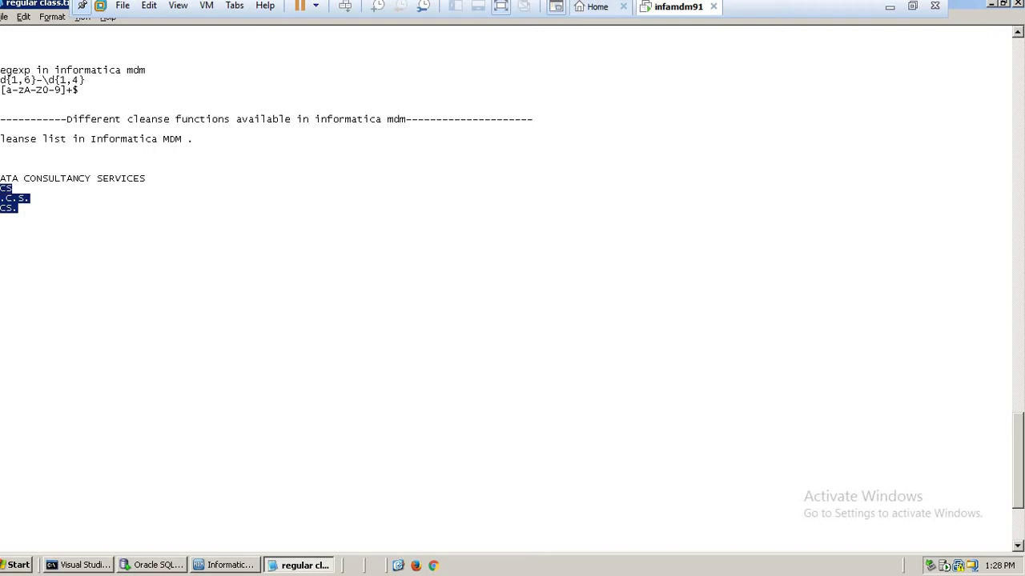
{"action": "key", "text": "shift+Up"}
{"action": "left_click", "coordinate": [17, 189]}
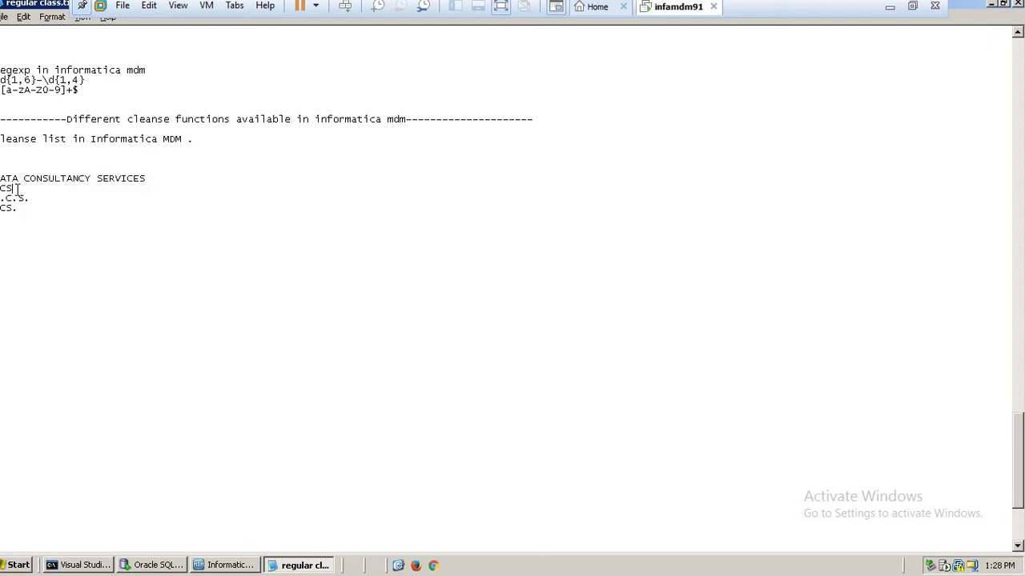
{"action": "left_click", "coordinate": [161, 178]}
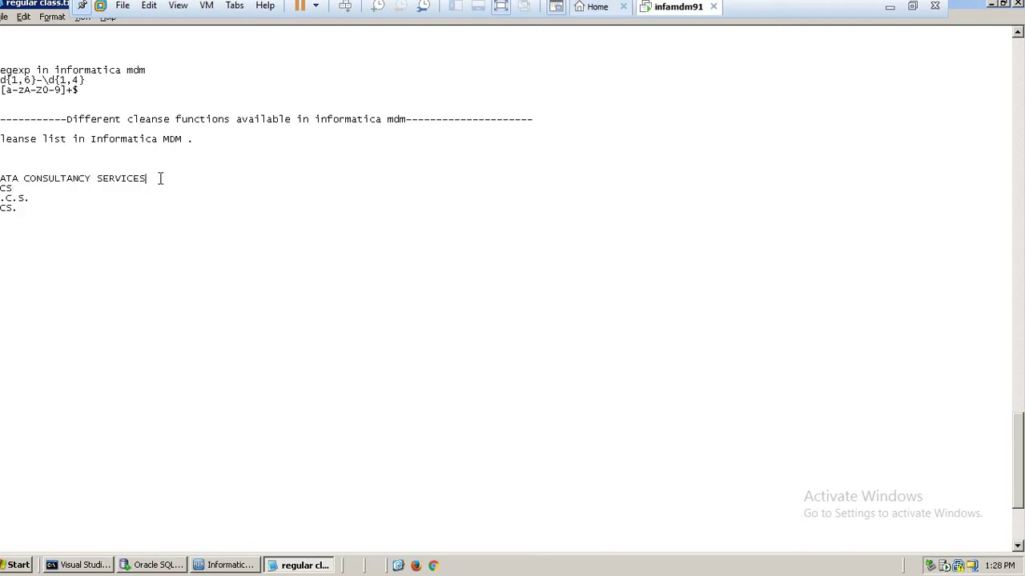
{"action": "left_click", "coordinate": [24, 189]}
{"action": "left_click", "coordinate": [32, 198]}
{"action": "left_click", "coordinate": [161, 178]}
{"action": "left_click", "coordinate": [39, 201]}
Step: Minimize the virtual machine and the browser, and open a blank workbook in Microsoft Office Excel 2007
{"action": "left_click", "coordinate": [890, 7]}
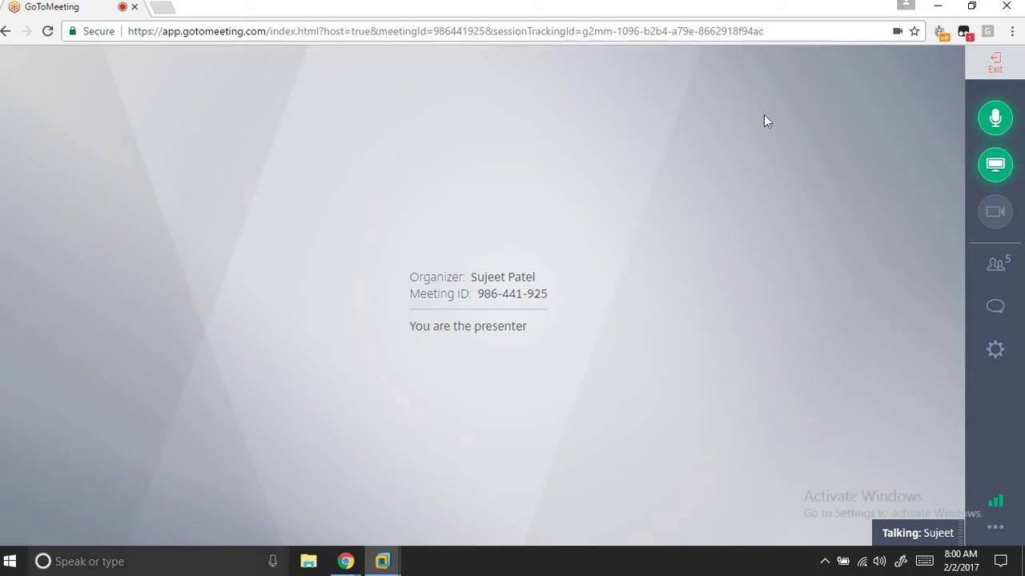
{"action": "left_click", "coordinate": [937, 8]}
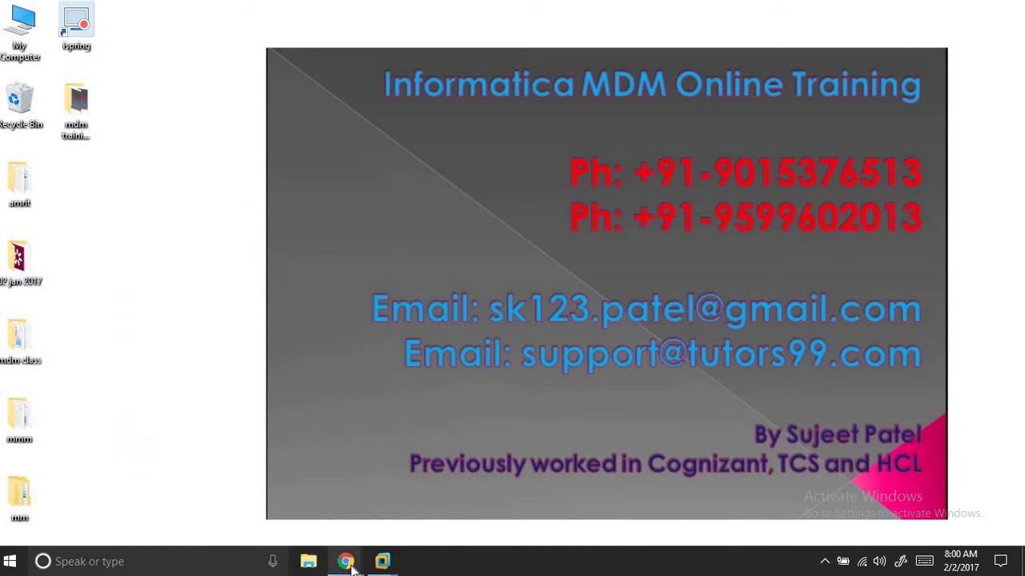
{"action": "mouse_move", "coordinate": [351, 565]}
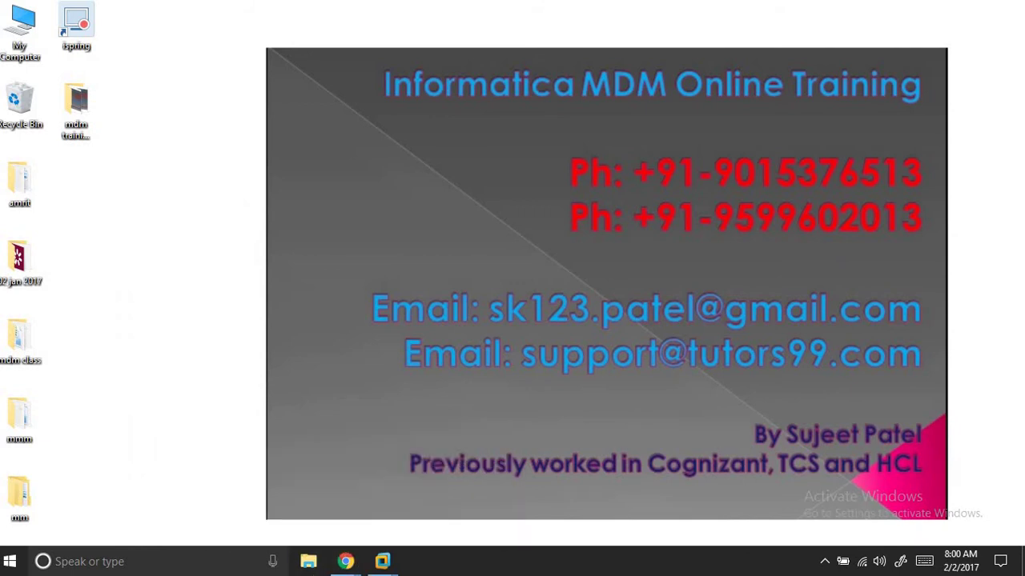
{"action": "left_click", "coordinate": [6, 563]}
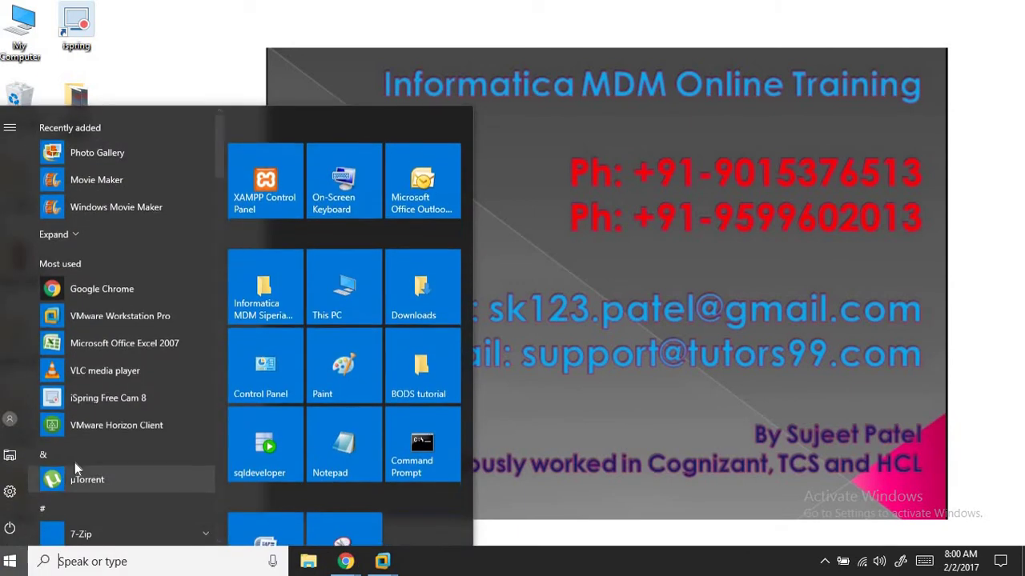
{"action": "type", "text": "e"}
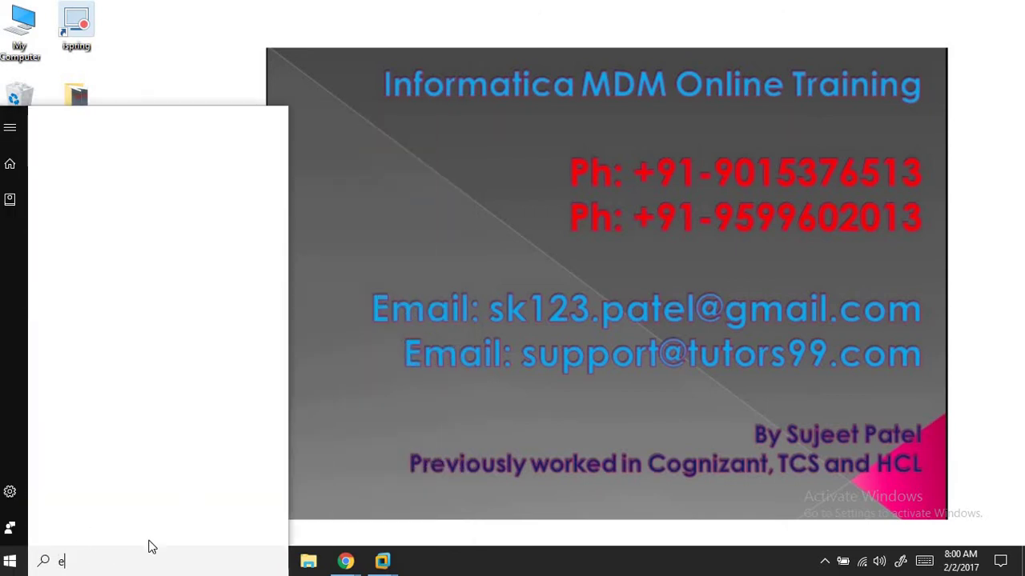
{"action": "type", "text": "xcel"}
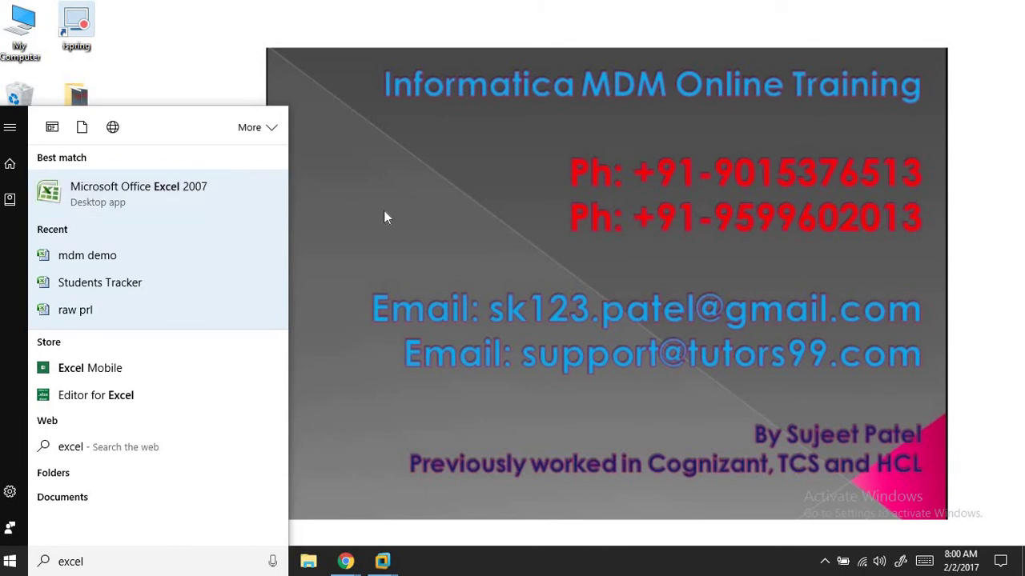
{"action": "left_click", "coordinate": [127, 193]}
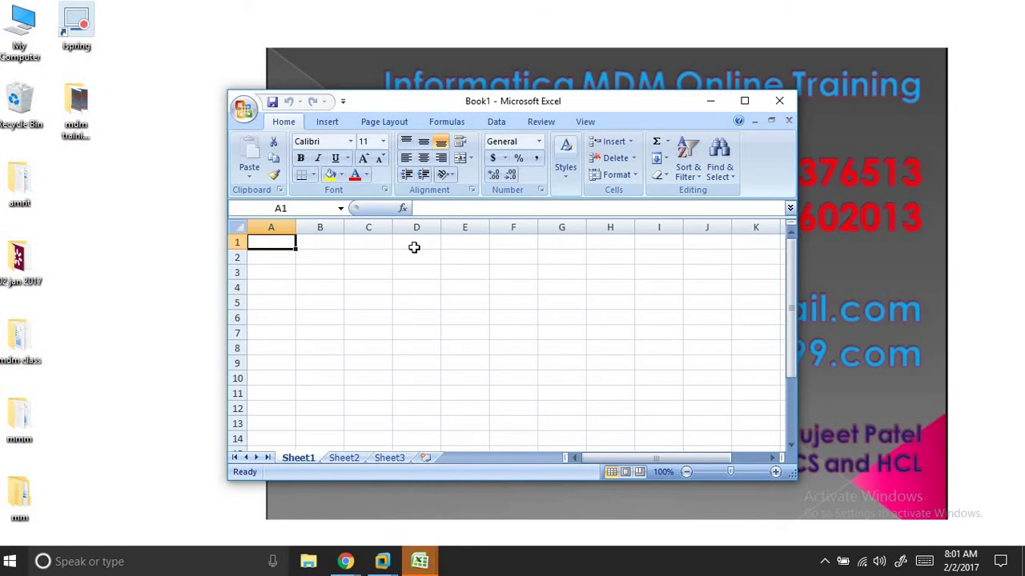
Step: Enter the headers "company name" in A1 and "Actual company name" in B1, and widen both columns to fit them
{"action": "type", "text": "comp"}
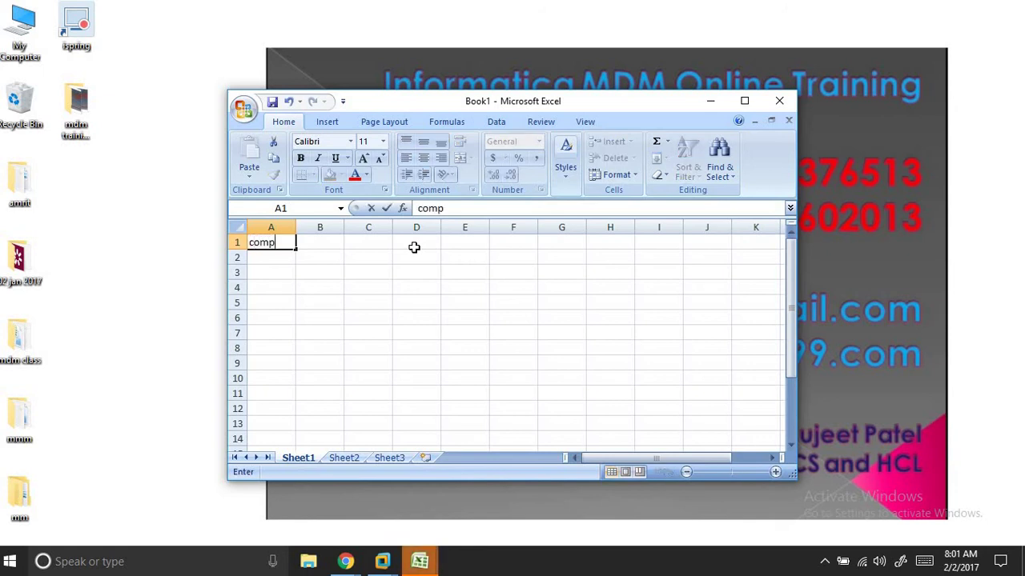
{"action": "type", "text": "any name"}
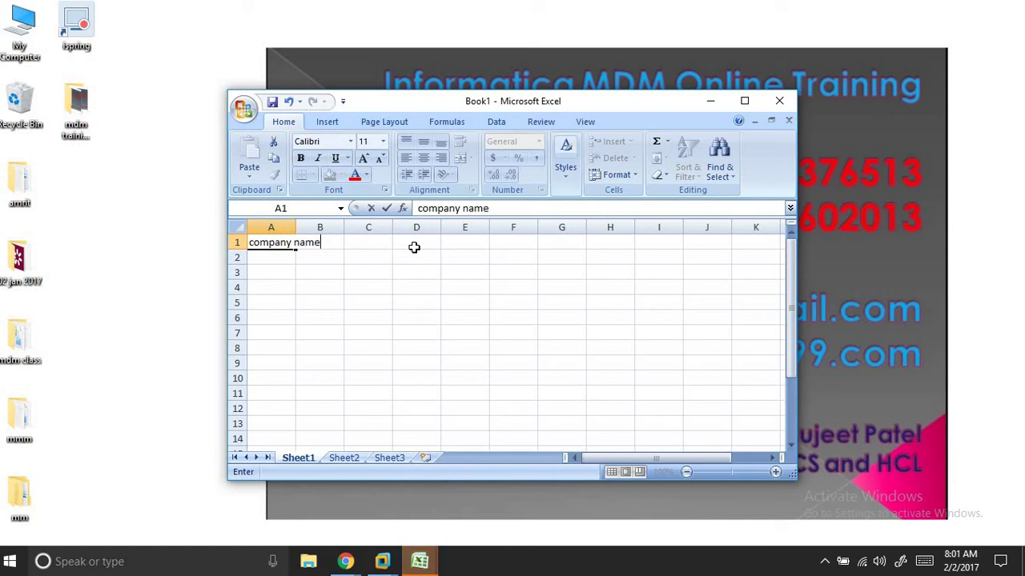
{"action": "key", "text": "Tab"}
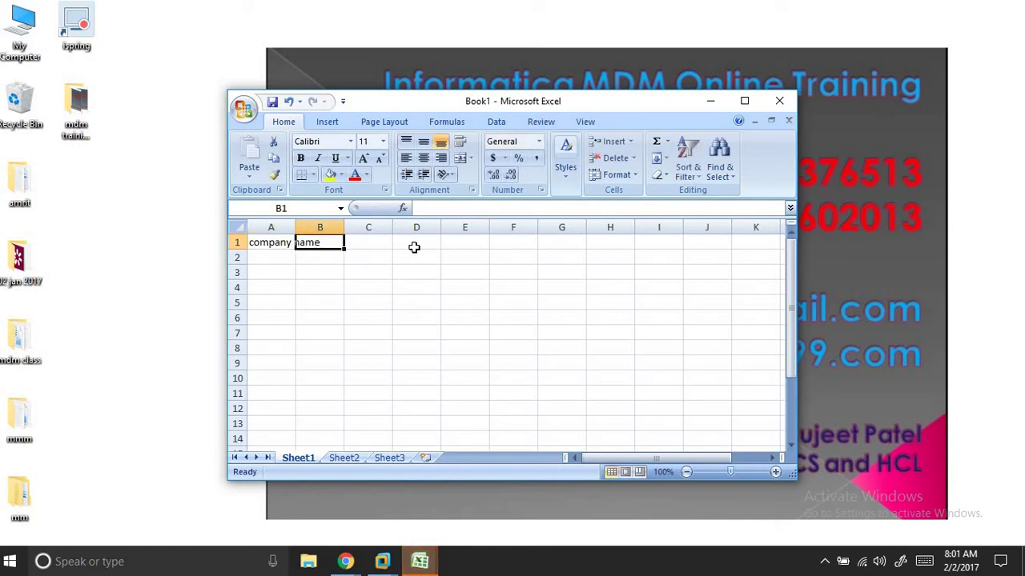
{"action": "type", "text": "Act"}
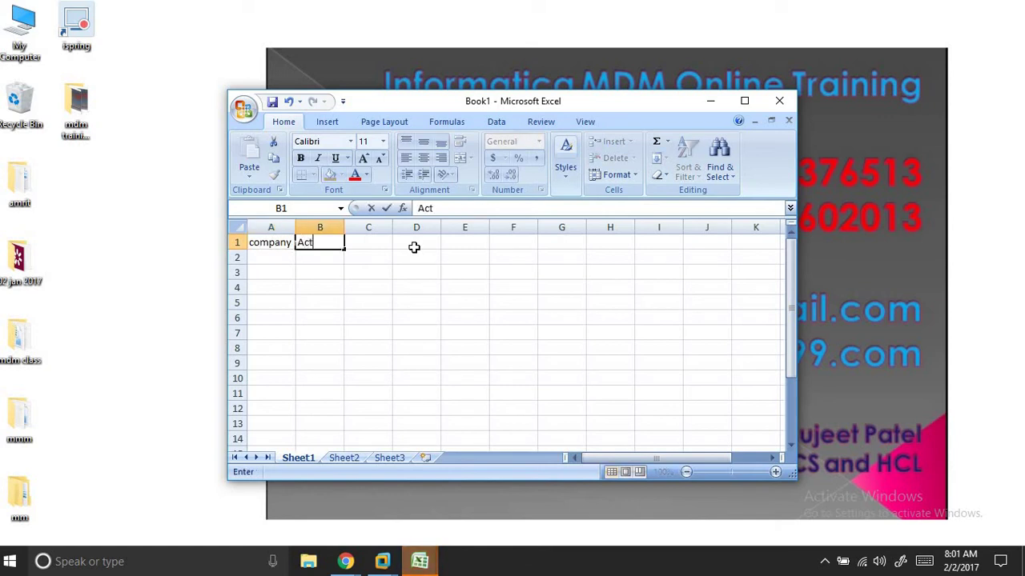
{"action": "type", "text": "ual comp"}
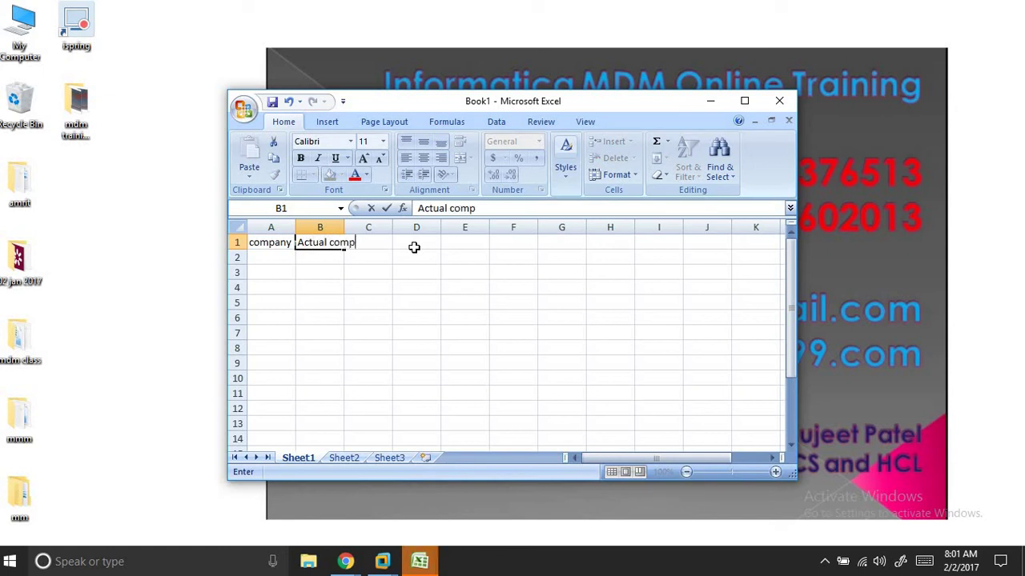
{"action": "type", "text": "any name"}
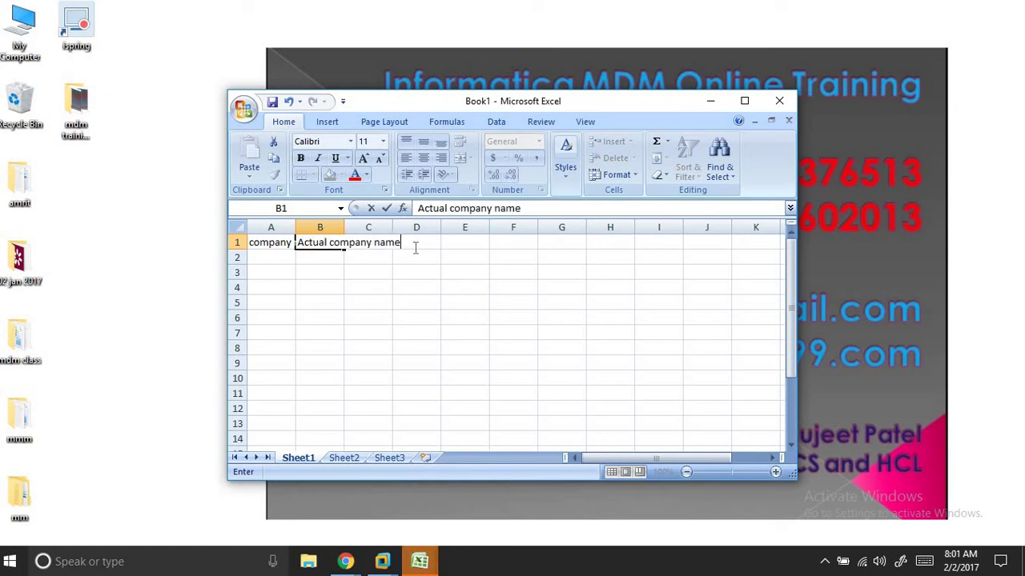
{"action": "left_click", "coordinate": [417, 284]}
{"action": "double_click", "coordinate": [302, 228]}
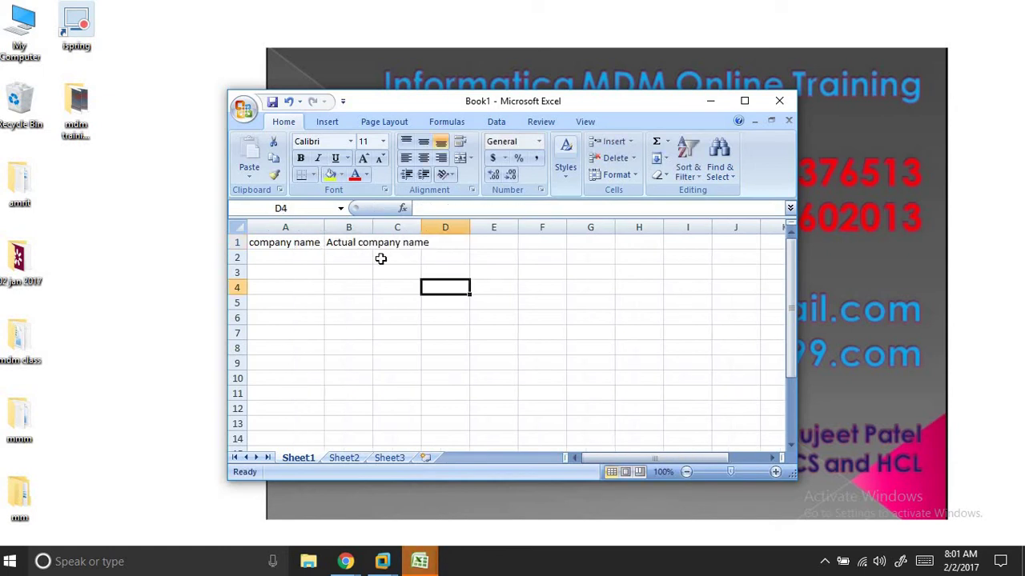
{"action": "left_click_drag", "start_coordinate": [373, 227], "coordinate": [434, 227]}
{"action": "left_click", "coordinate": [343, 285]}
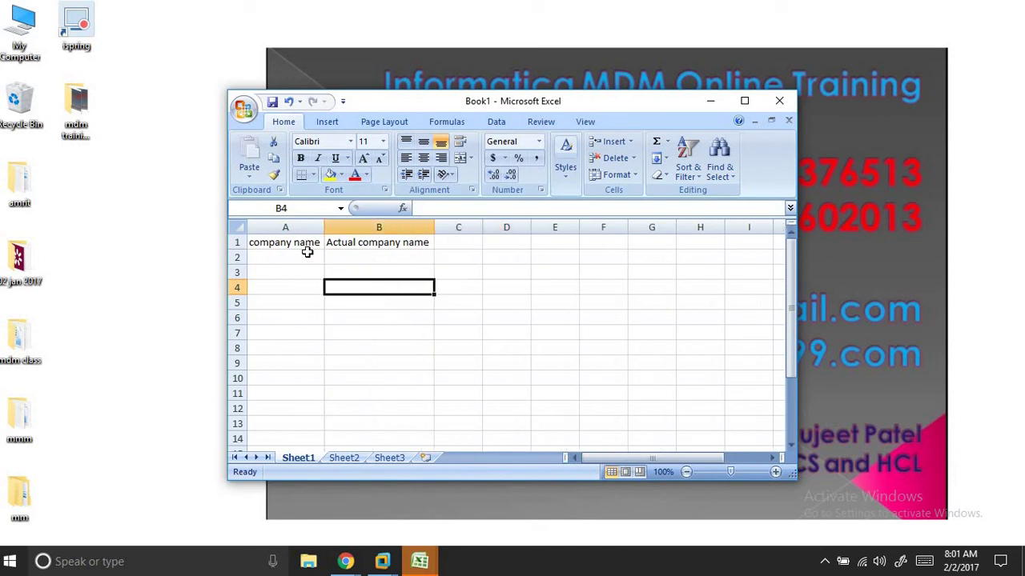
Step: Map TATA CONSULTANCY SERVICES in A2 to the actual company name TCS in B2, and fit column A to its content
{"action": "left_click", "coordinate": [307, 253]}
{"action": "type", "text": "T"}
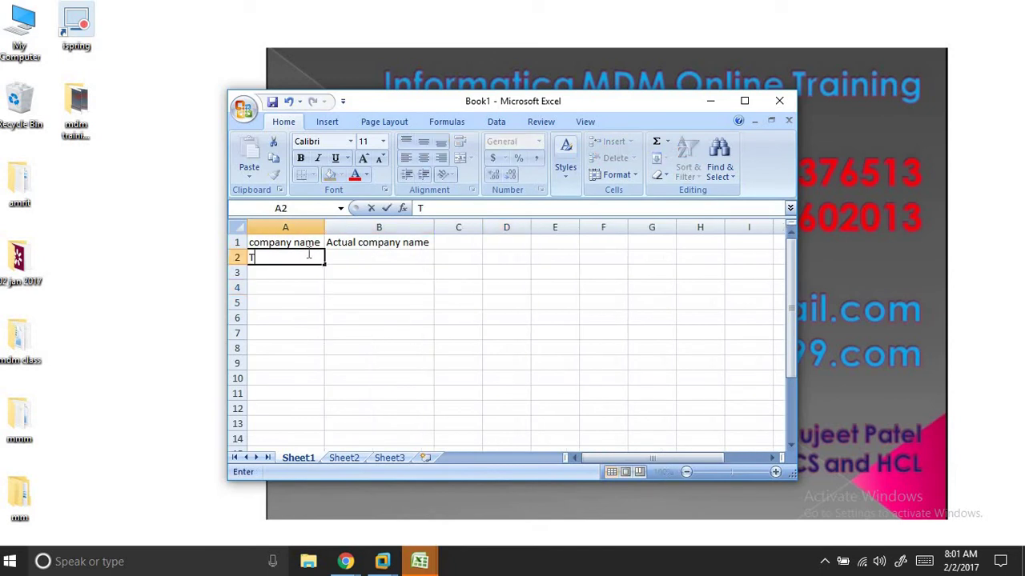
{"action": "type", "text": "ATA CONSU"}
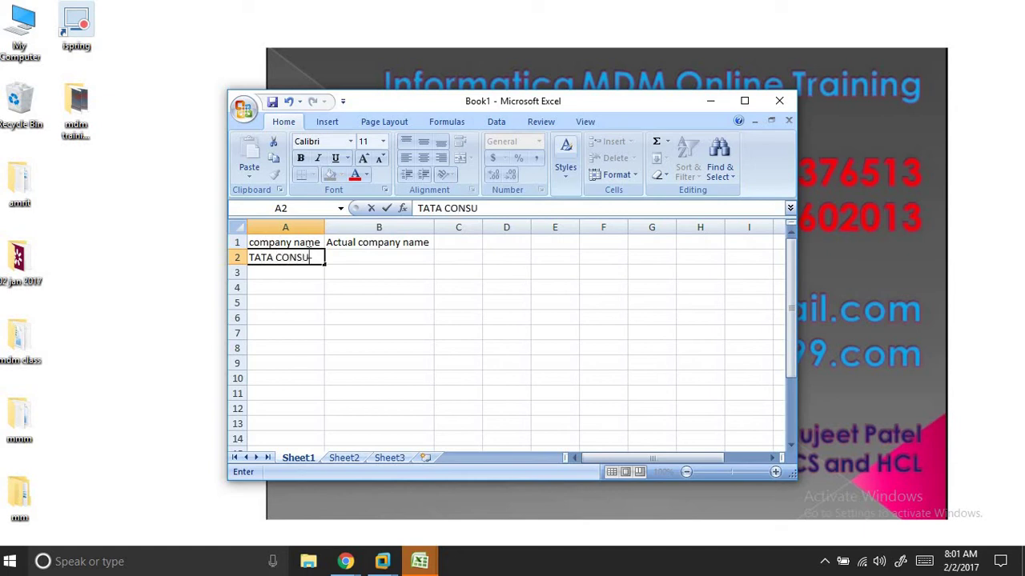
{"action": "type", "text": "LTANCY SERVICES"}
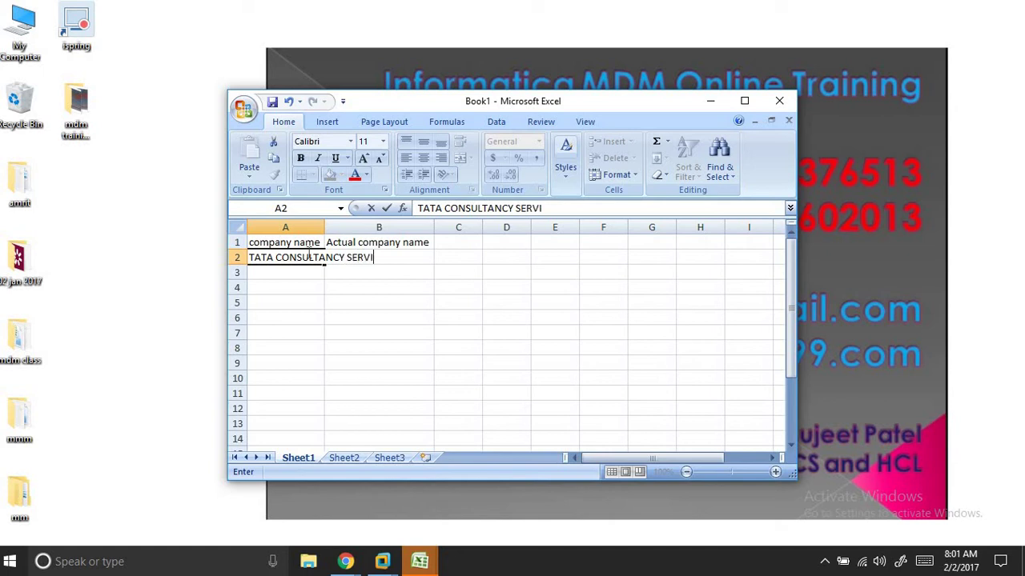
{"action": "left_click", "coordinate": [297, 286]}
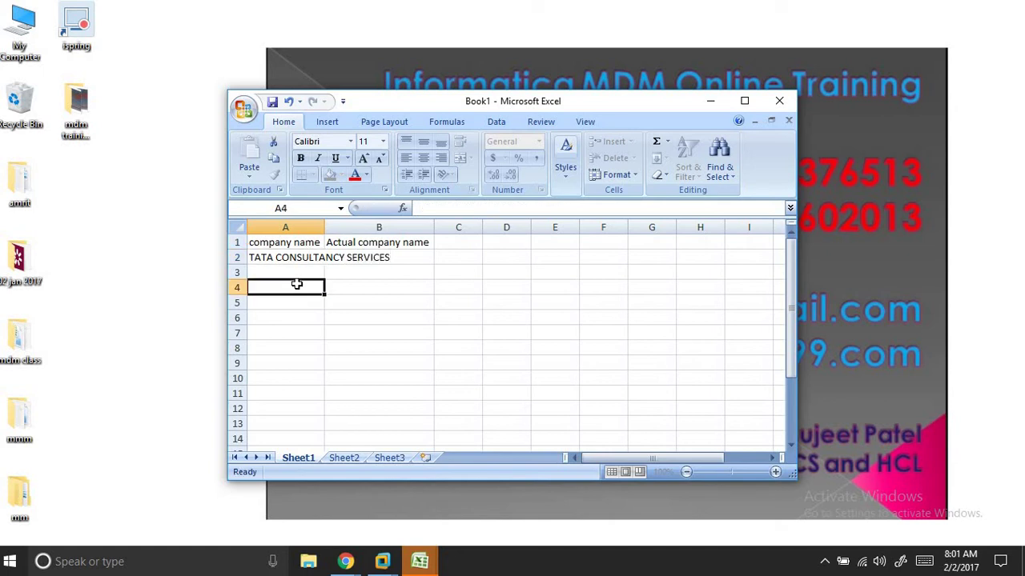
{"action": "double_click", "coordinate": [324, 228]}
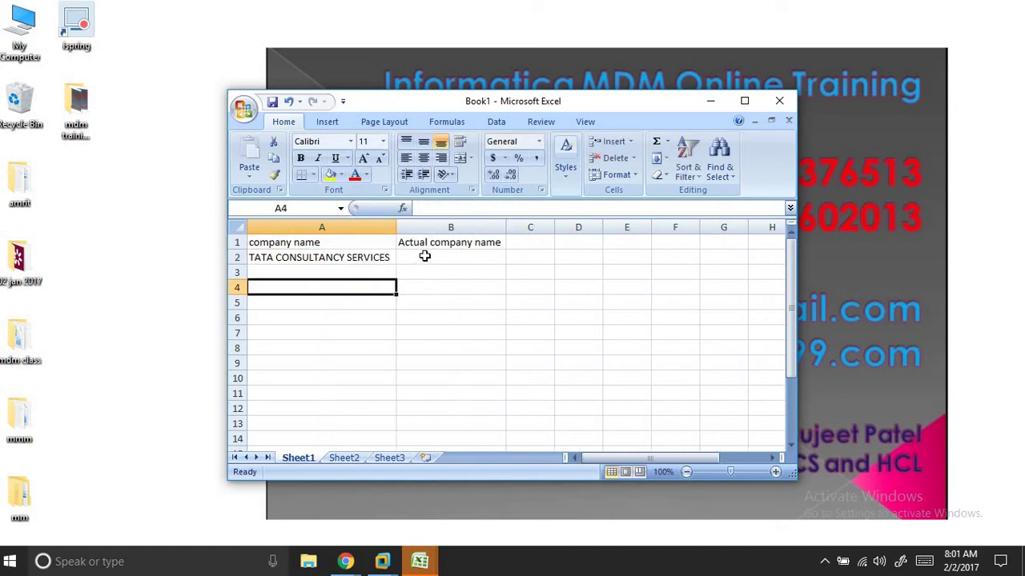
{"action": "left_click", "coordinate": [432, 257]}
{"action": "type", "text": "TCS"}
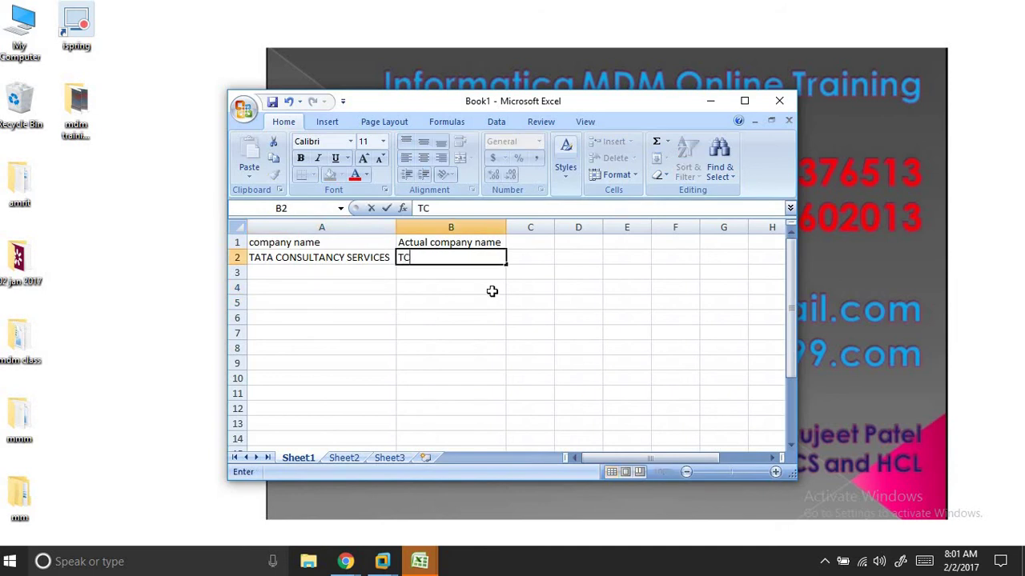
Step: Add T.C.S. in A3 with TCS as its actual company name in B3, and go to A4
{"action": "left_click", "coordinate": [337, 272]}
{"action": "type", "text": "T"}
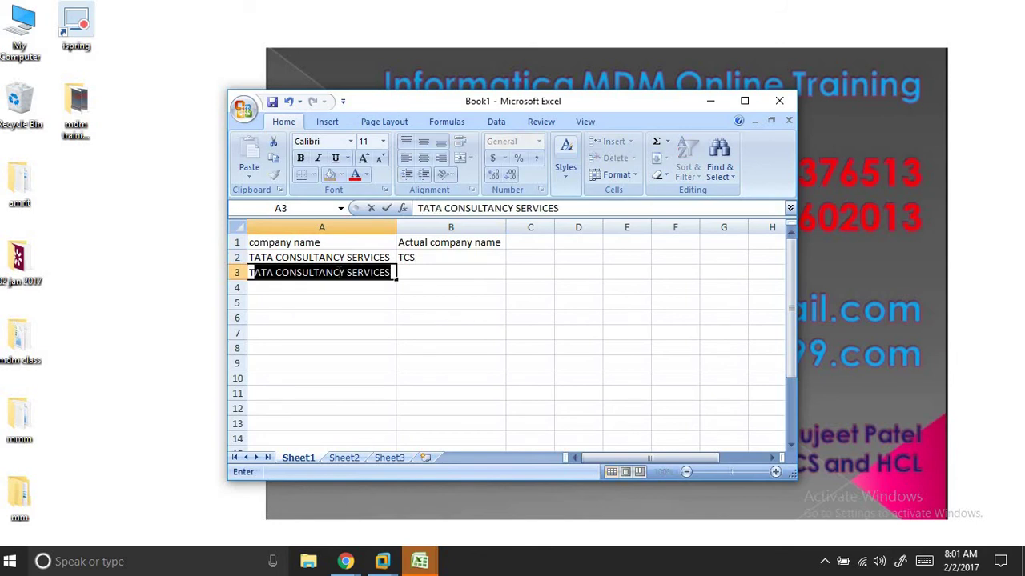
{"action": "type", "text": "."}
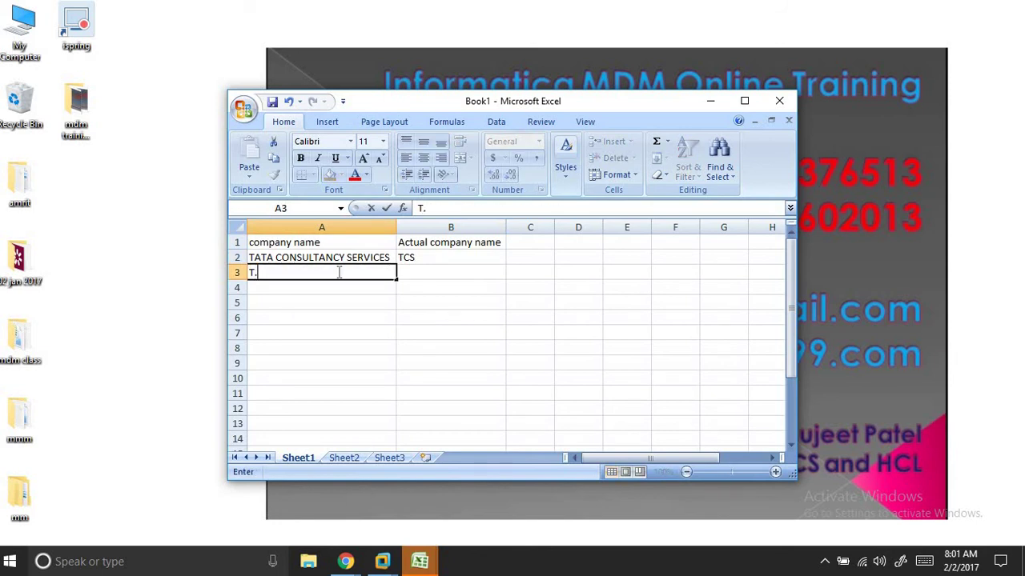
{"action": "type", "text": "C.S."}
{"action": "key", "text": "Tab"}
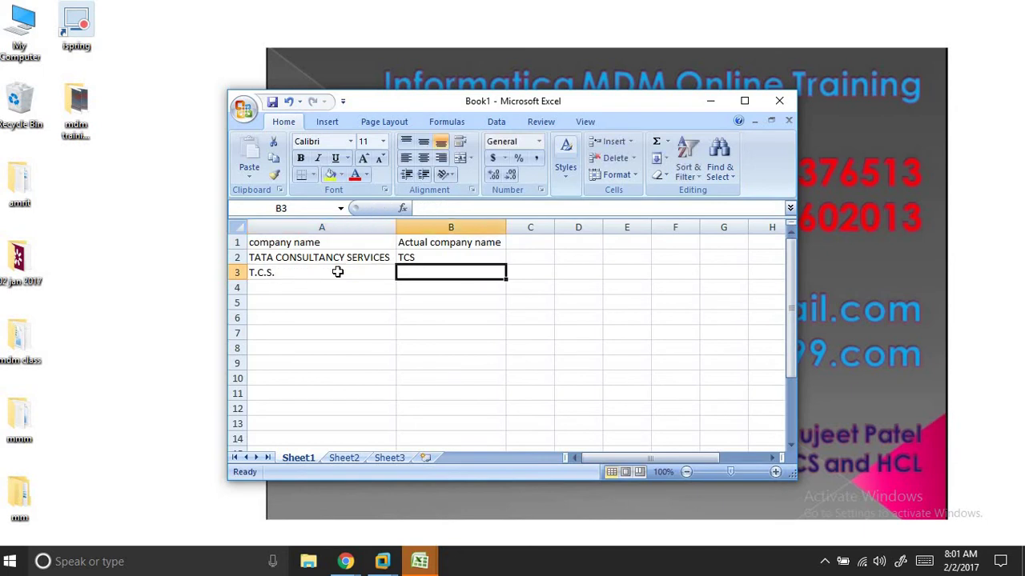
{"action": "type", "text": "TCS"}
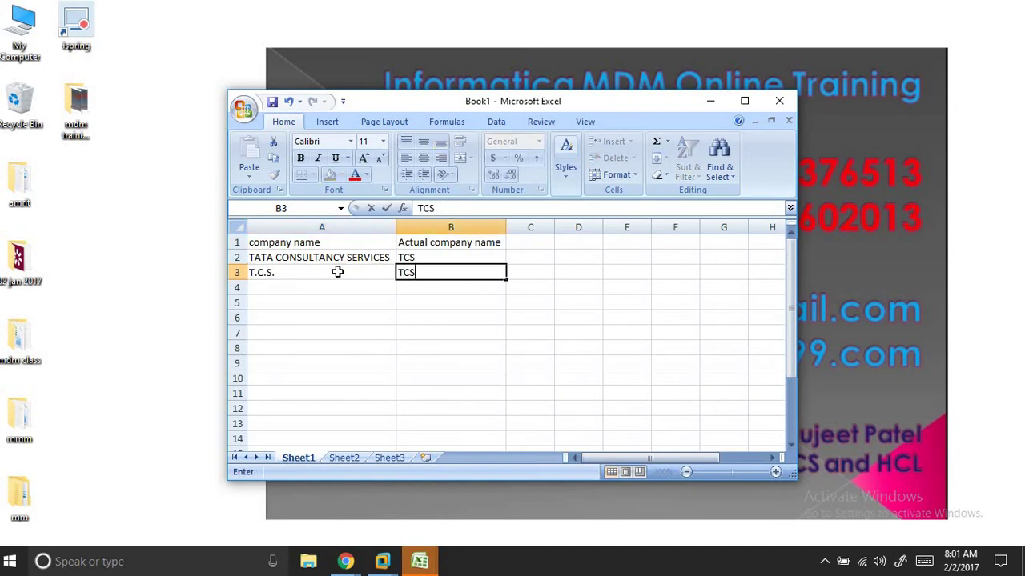
{"action": "key", "text": "Return"}
{"action": "key", "text": "Left"}
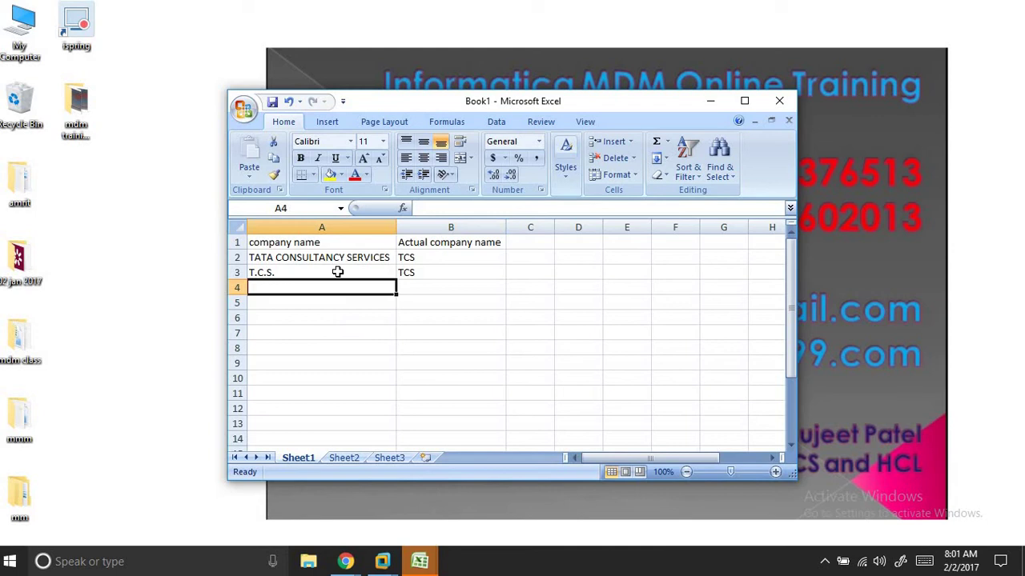
Step: Add TCS. in A4 with TCS as its actual company name in B4
{"action": "type", "text": "TCS."}
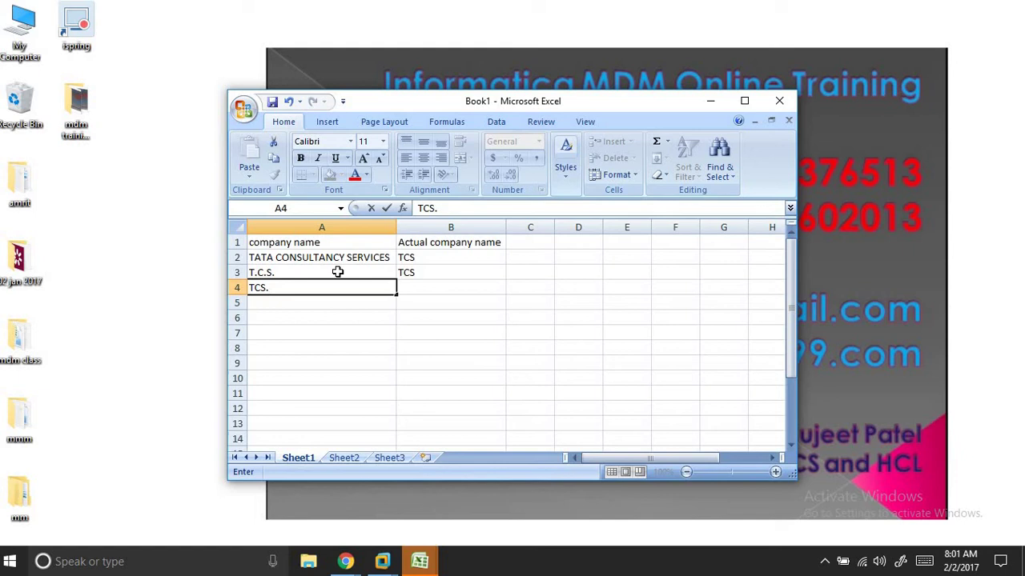
{"action": "key", "text": "Tab"}
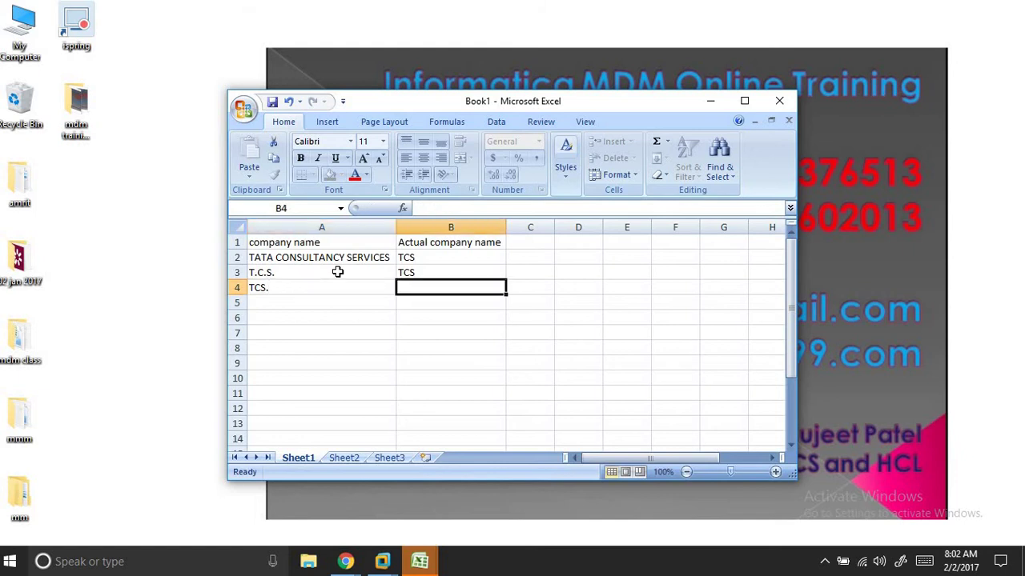
{"action": "type", "text": "TCS"}
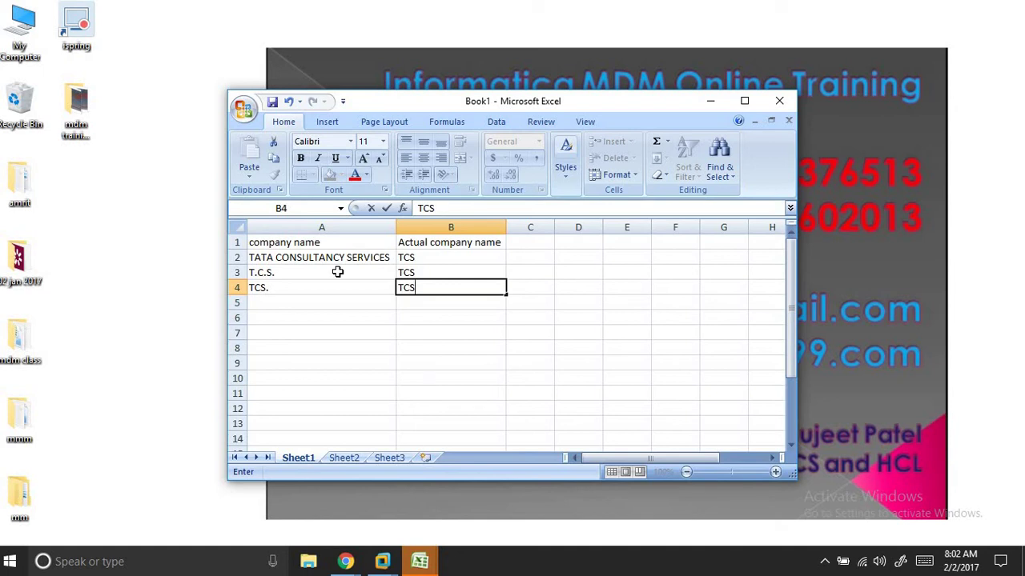
{"action": "key", "text": "Return"}
{"action": "key", "text": "Up"}
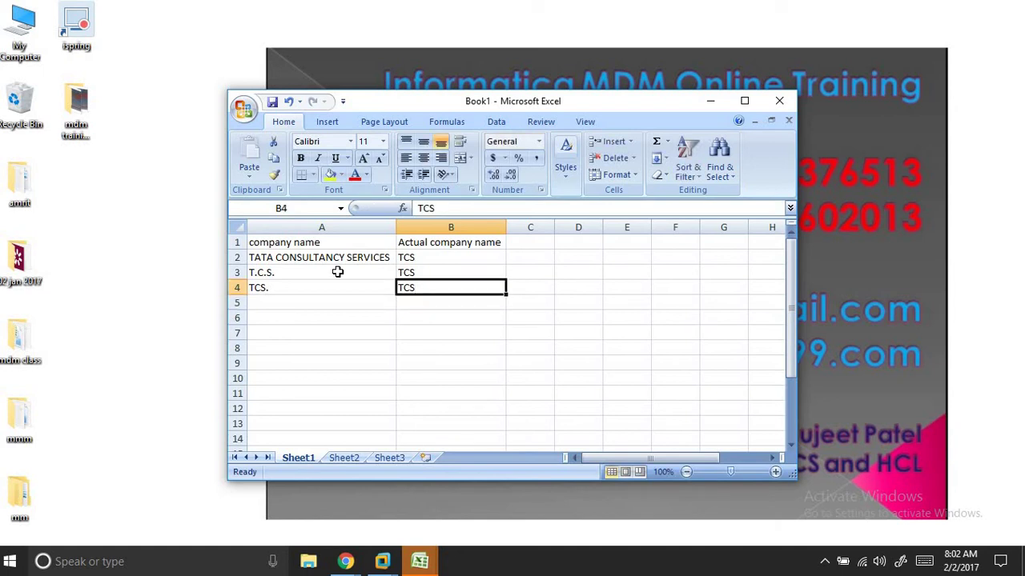
Step: Highlight the header cells A1 and B1 with a yellow fill
{"action": "left_click_drag", "start_coordinate": [361, 240], "coordinate": [416, 243]}
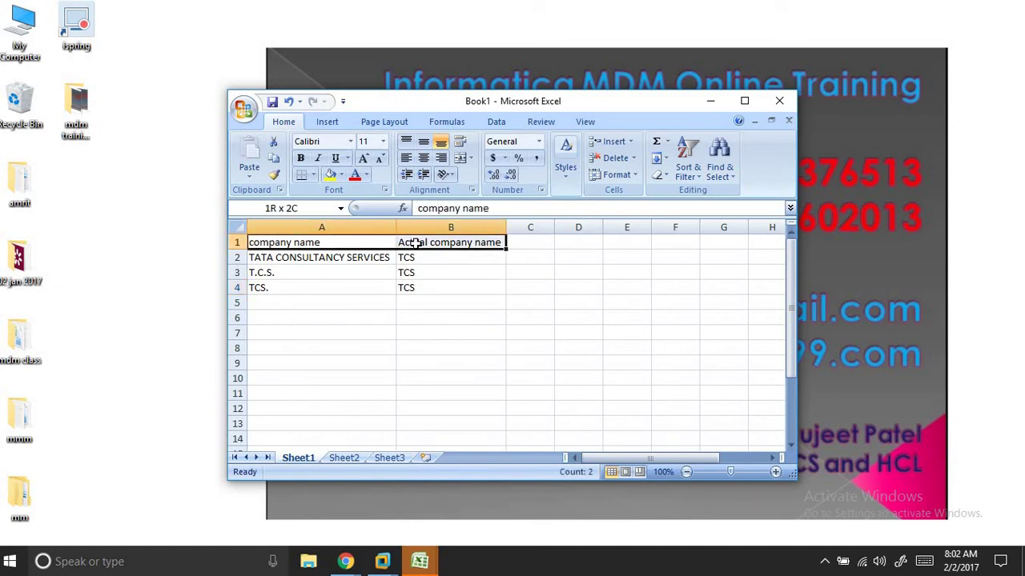
{"action": "left_click", "coordinate": [330, 175]}
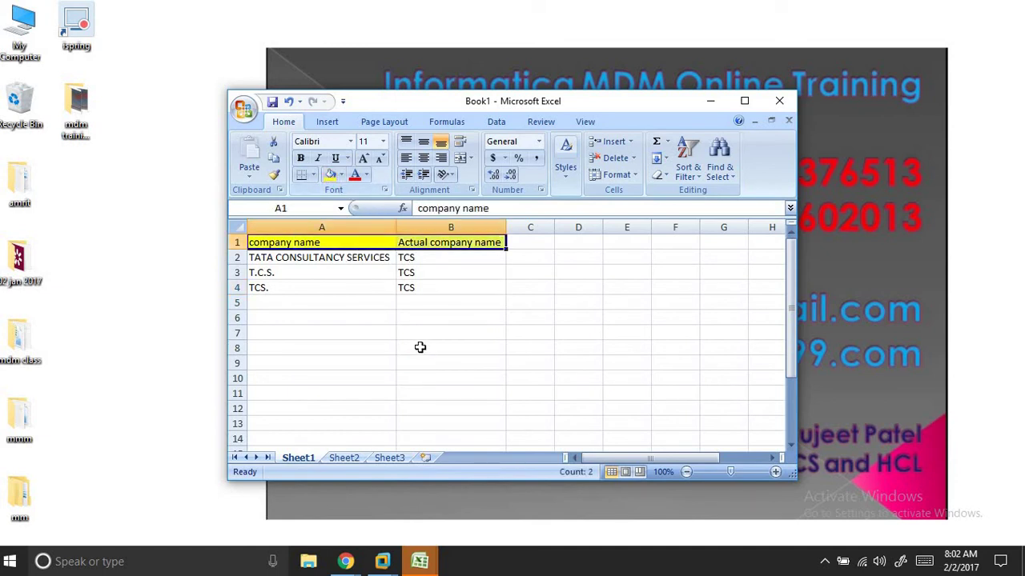
{"action": "left_click", "coordinate": [419, 347]}
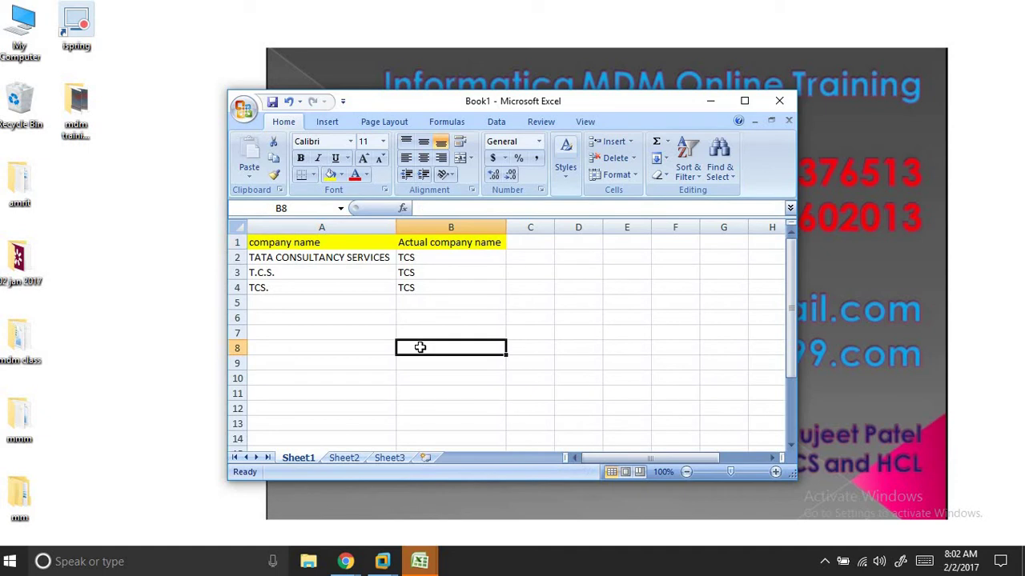
Step: Review the company name variants in A2 to A4 against their actual company names in column B
{"action": "left_click", "coordinate": [331, 258]}
{"action": "key", "text": "Down"}
{"action": "key", "text": "Down"}
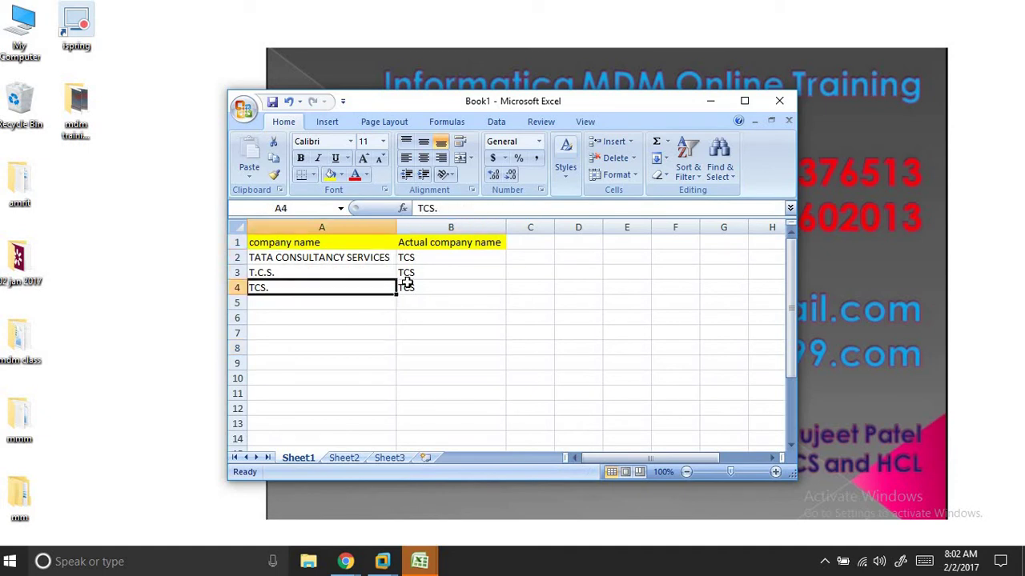
{"action": "left_click", "coordinate": [406, 285]}
{"action": "left_click", "coordinate": [414, 272]}
{"action": "left_click", "coordinate": [419, 258]}
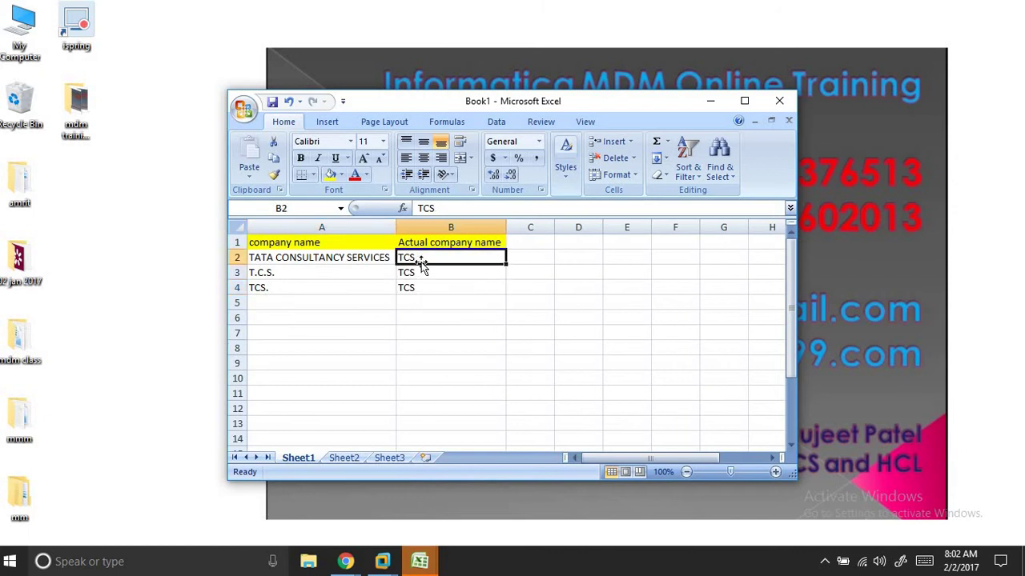
Step: Move the Book1 workbook window over the desktop wallpaper, clear of the desktop icons
{"action": "left_click_drag", "start_coordinate": [476, 108], "coordinate": [512, 141]}
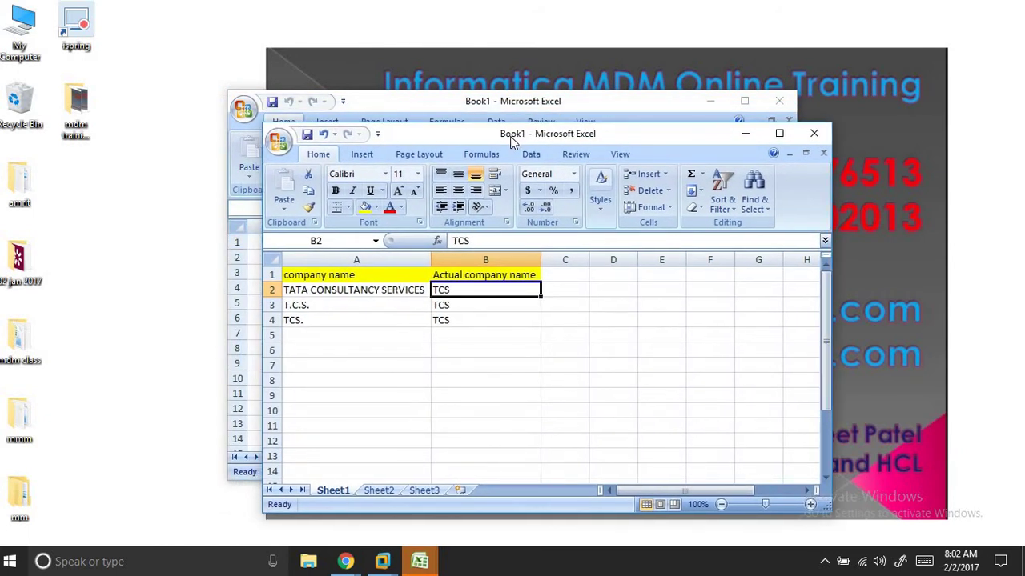
{"action": "left_click", "coordinate": [778, 100]}
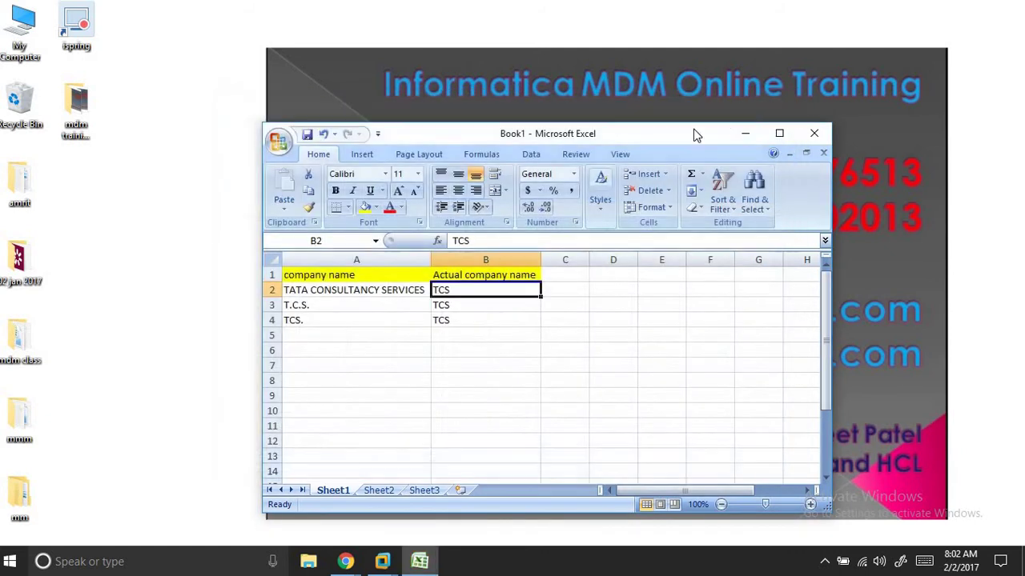
{"action": "left_click_drag", "start_coordinate": [676, 142], "coordinate": [736, 140]}
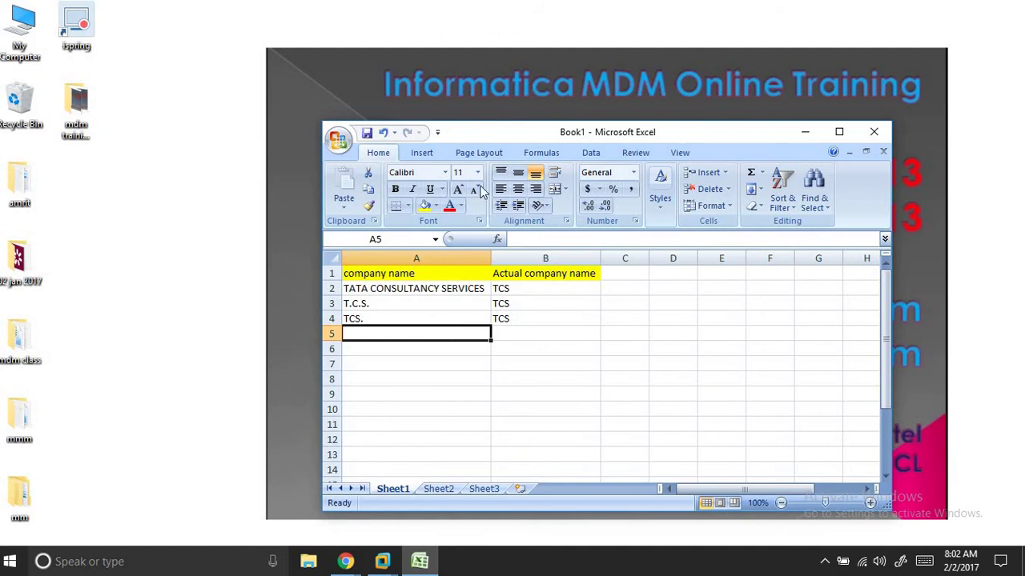
{"action": "left_click_drag", "start_coordinate": [537, 134], "coordinate": [539, 128]}
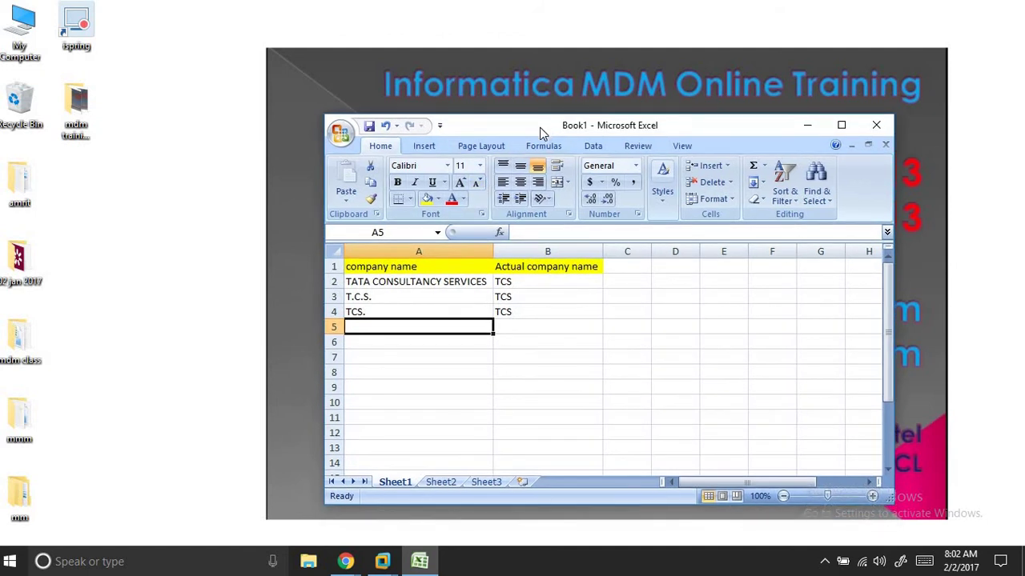
Step: Go through the three company name variants in A2 to A4 one by one
{"action": "left_click", "coordinate": [384, 310]}
{"action": "left_click", "coordinate": [376, 295]}
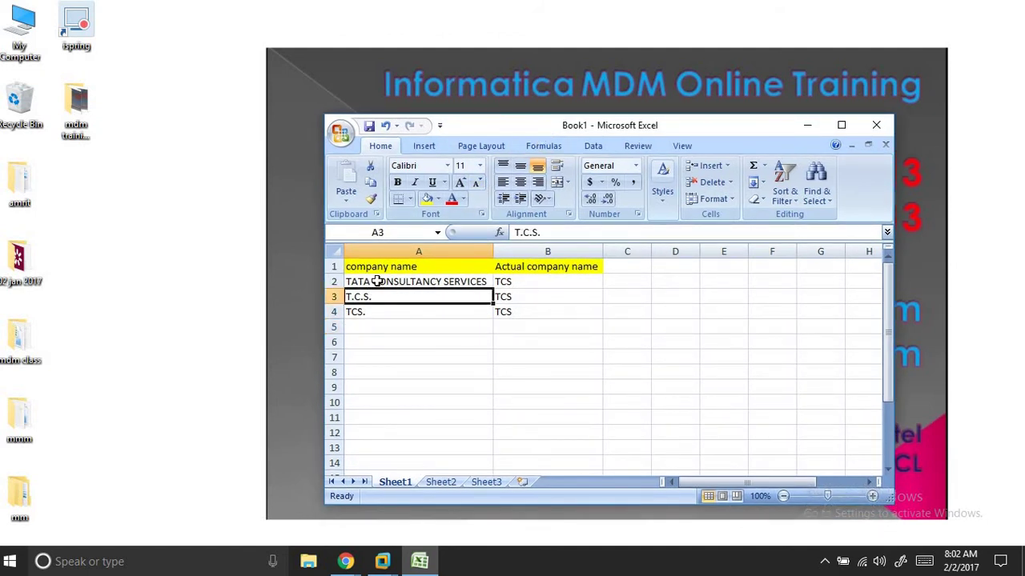
{"action": "left_click", "coordinate": [377, 281]}
{"action": "left_click", "coordinate": [365, 299]}
{"action": "left_click", "coordinate": [358, 314]}
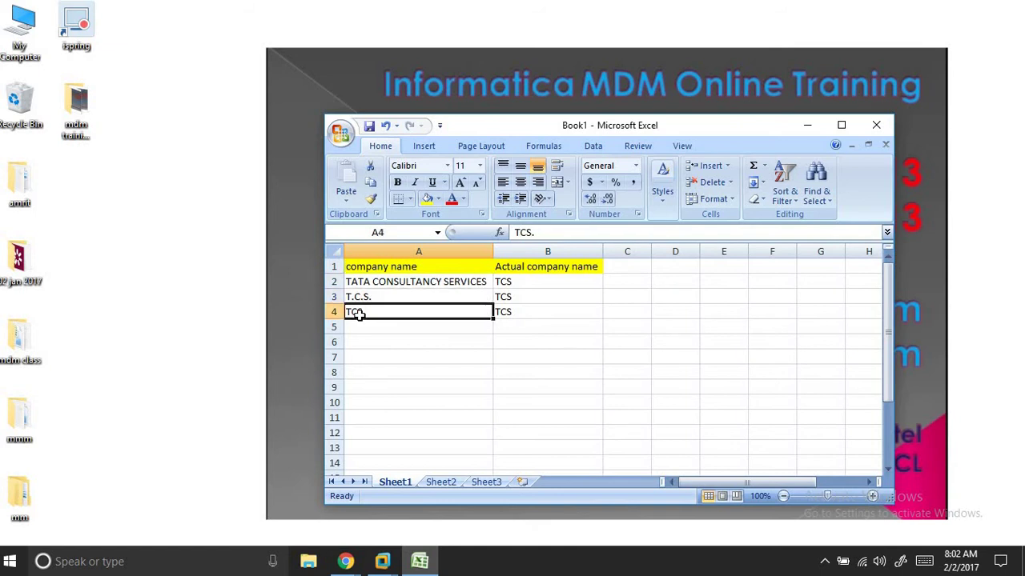
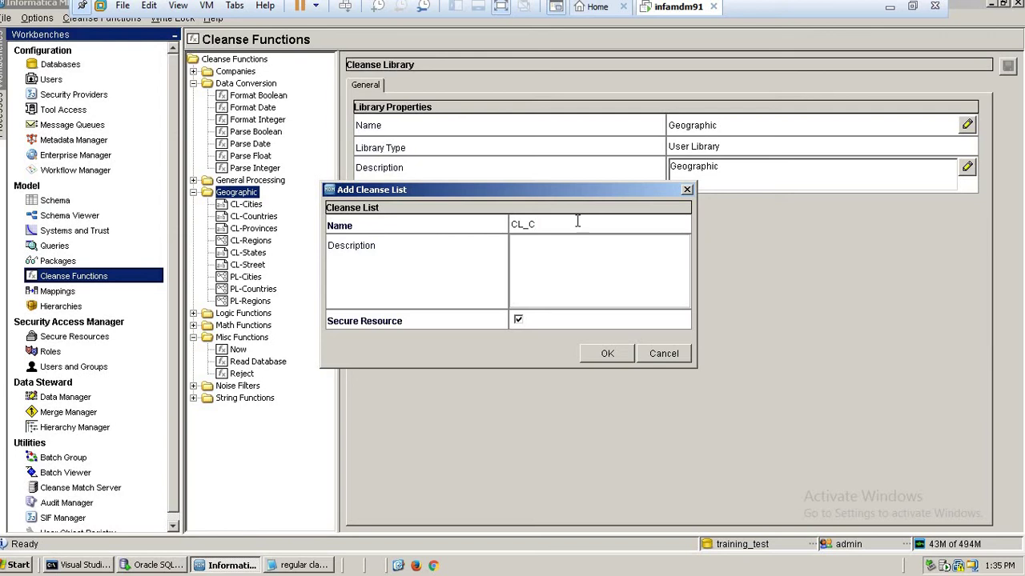
Step: Create a cleanse list in the Geographic library with CL_Company_Name as both its name and description
{"action": "type", "text": "mpany"}
{"action": "key", "text": "BackSpace"}
{"action": "key", "text": "BackSpace"}
{"action": "type", "text": "ame"}
{"action": "key", "text": "ctrl+a"}
{"action": "key", "text": "ctrl+c"}
{"action": "left_click", "coordinate": [576, 249]}
{"action": "key", "text": "ctrl+v"}
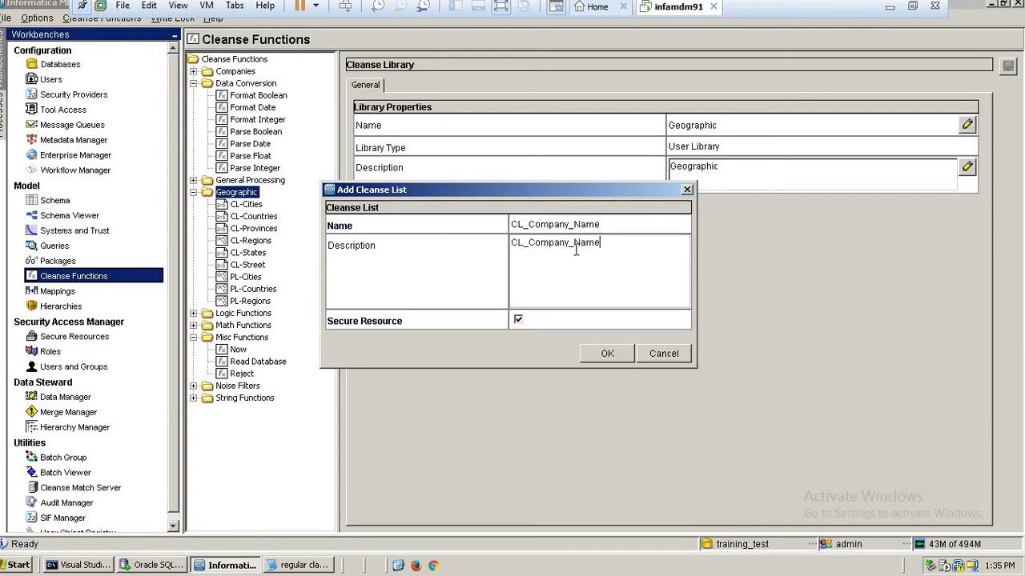
{"action": "left_click", "coordinate": [601, 353]}
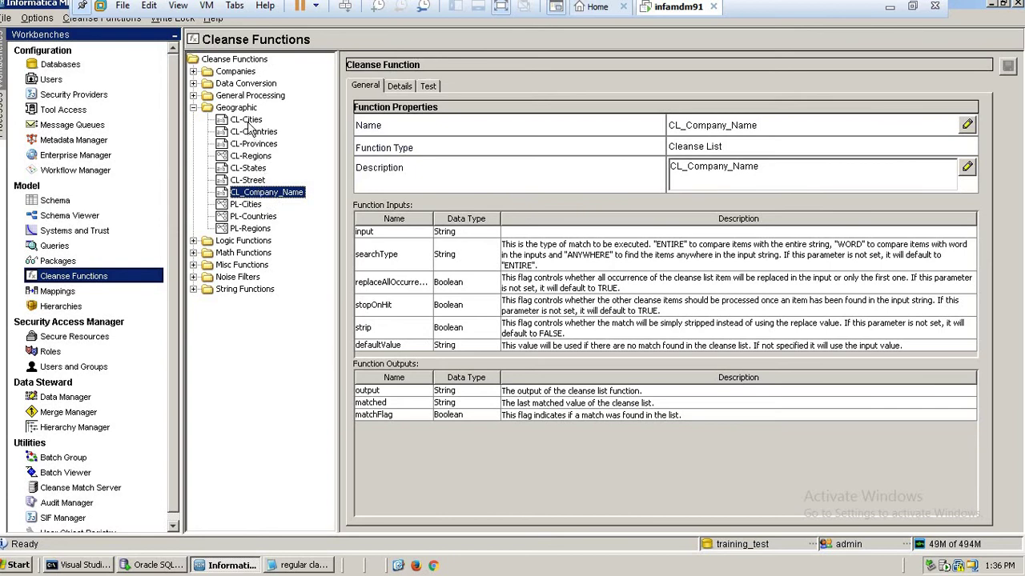
Step: Open the cleanse list details of CL-Cities in the Geographic library
{"action": "left_click", "coordinate": [247, 121]}
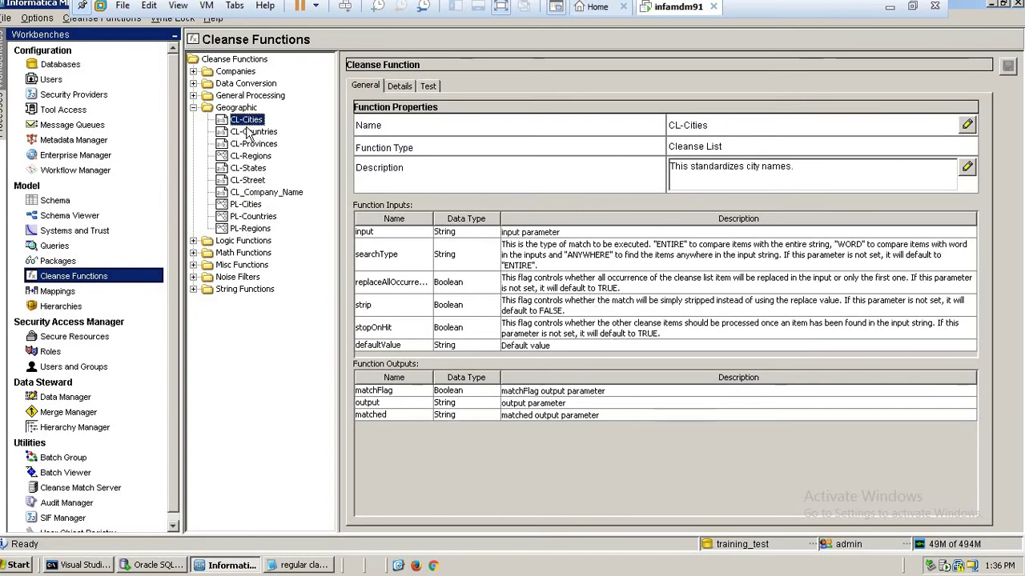
{"action": "left_click", "coordinate": [398, 89]}
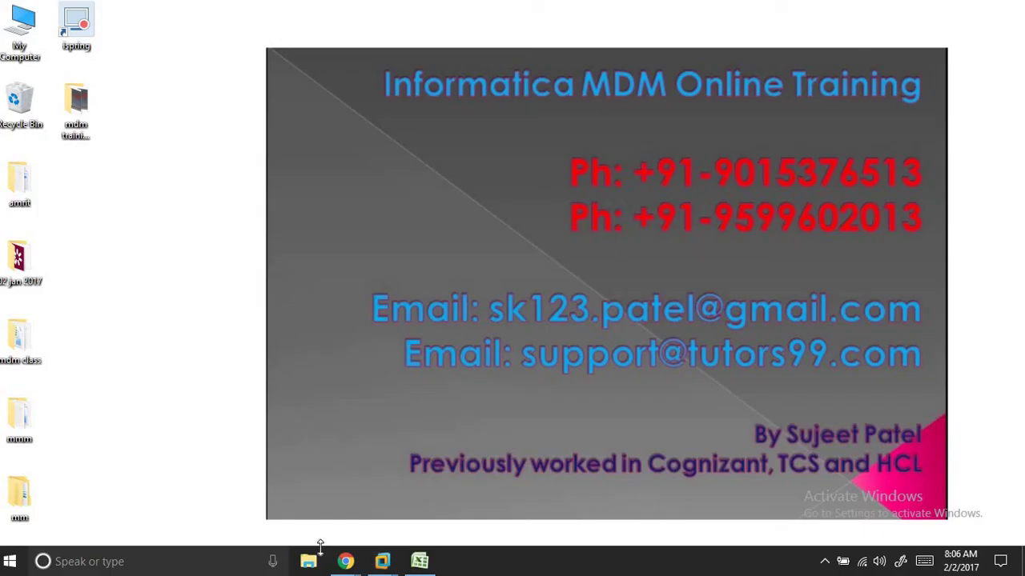
Step: Switch to the Excel workbook to review the TCS and CTS name mappings in rows 2 to 8, and return to the infamdm91 virtual machine
{"action": "left_click", "coordinate": [420, 561]}
{"action": "left_click", "coordinate": [487, 402]}
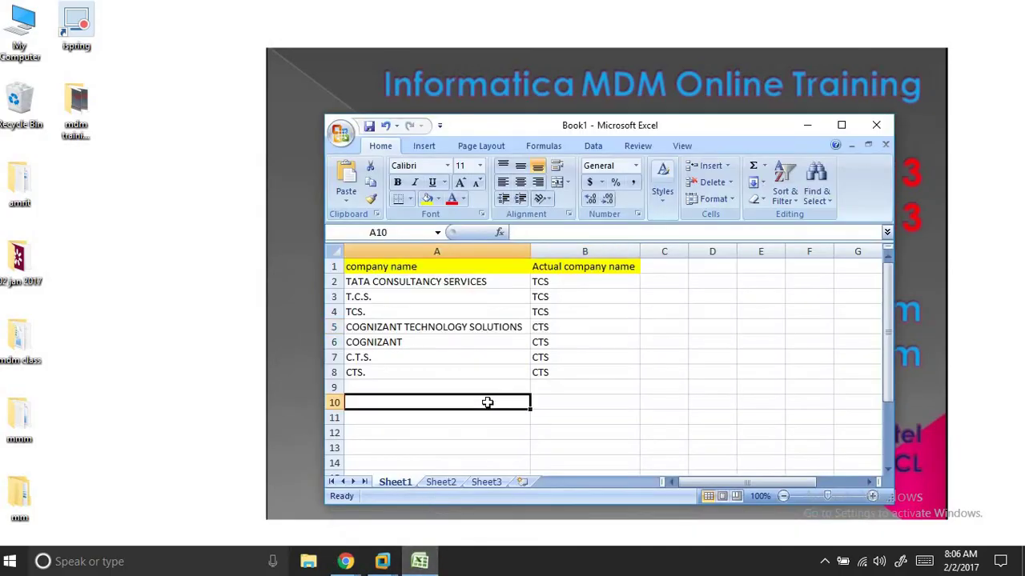
{"action": "left_click_drag", "start_coordinate": [473, 284], "coordinate": [465, 370]}
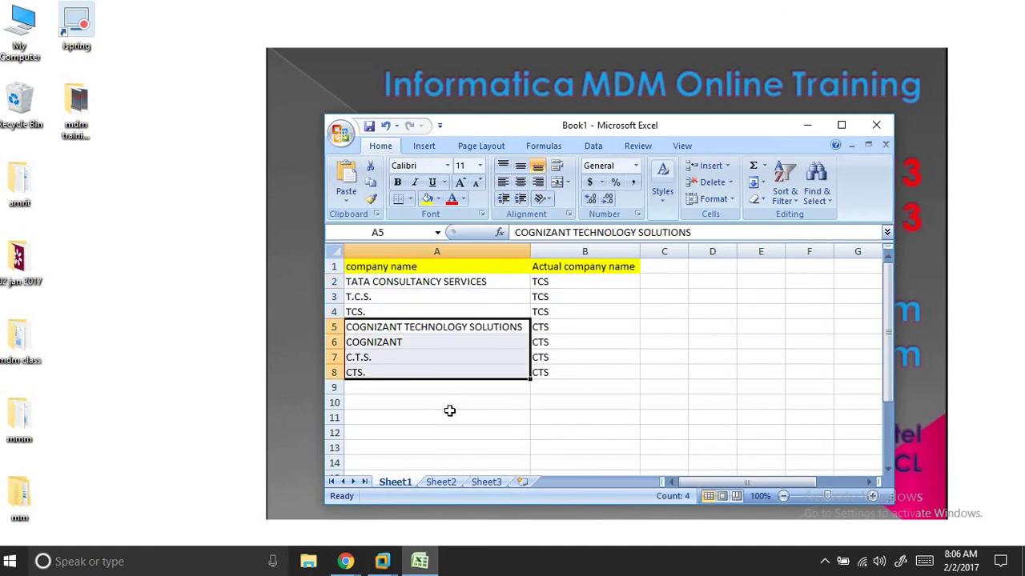
{"action": "left_click_drag", "start_coordinate": [447, 329], "coordinate": [445, 373]}
{"action": "left_click_drag", "start_coordinate": [555, 327], "coordinate": [559, 368]}
{"action": "left_click", "coordinate": [382, 561]}
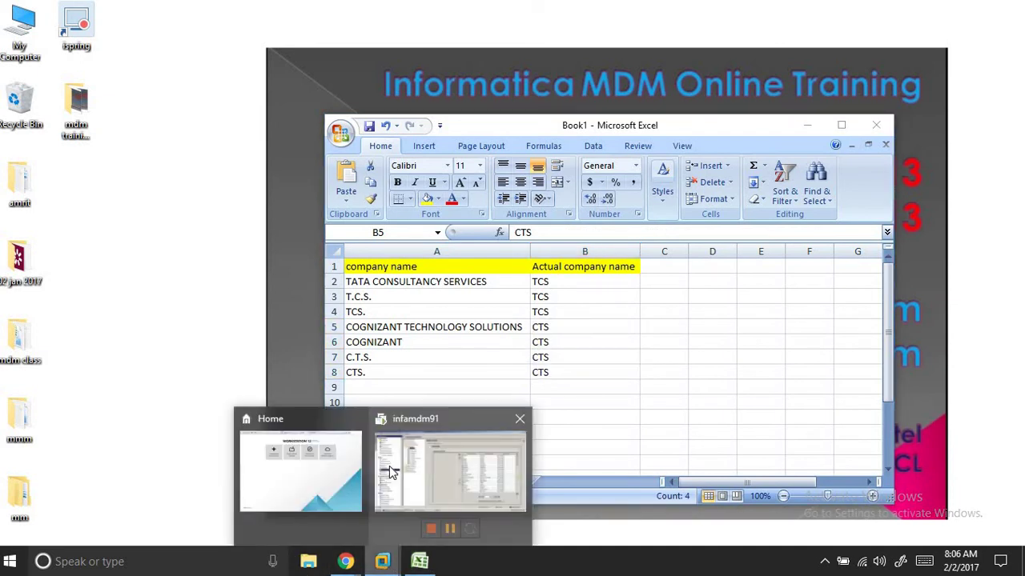
{"action": "left_click", "coordinate": [450, 468]}
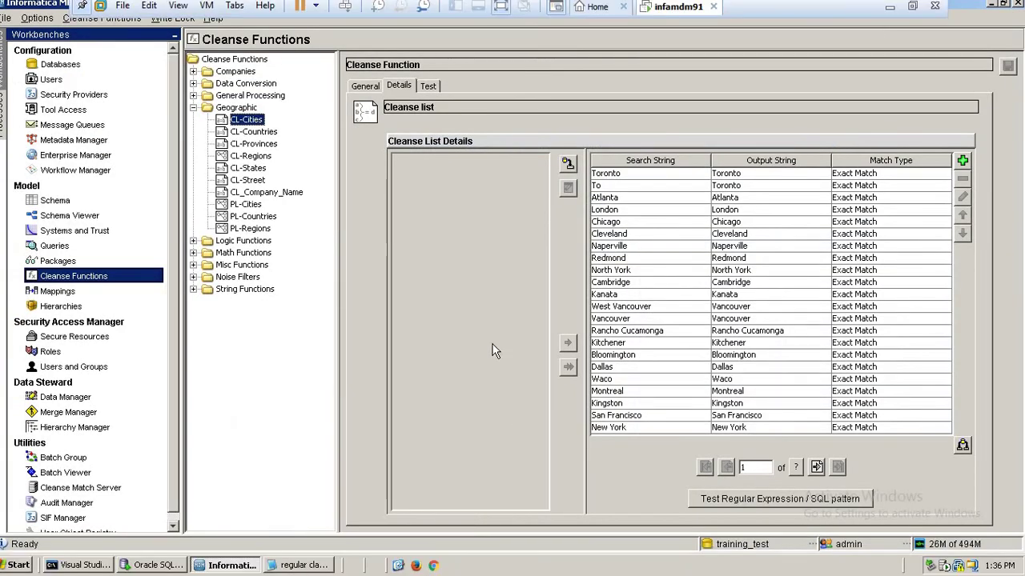
Step: Compare the search strings Toronto and To in the CL-Cities list with their output strings
{"action": "left_click", "coordinate": [643, 176]}
{"action": "left_click", "coordinate": [644, 187]}
{"action": "left_click", "coordinate": [643, 174]}
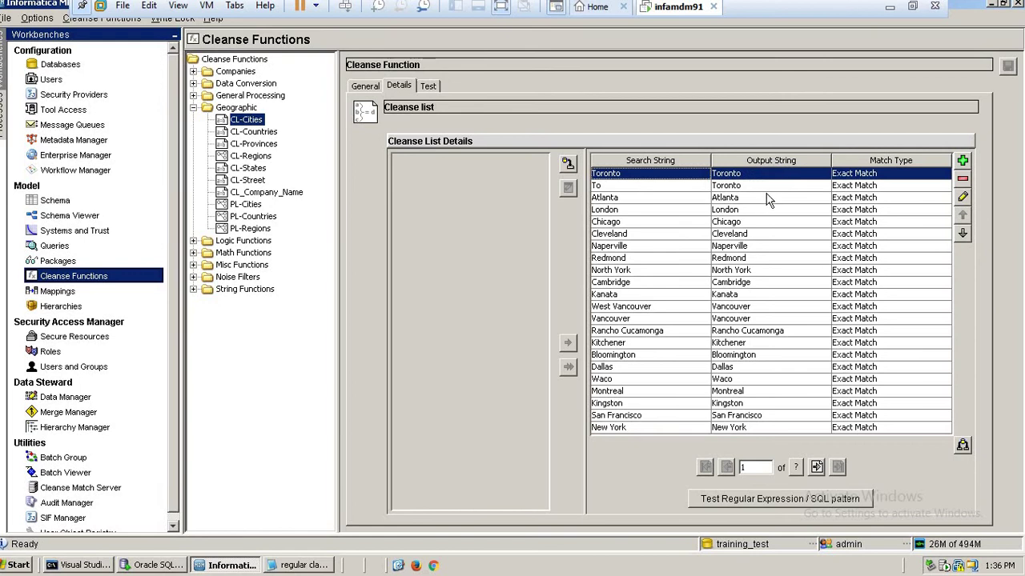
{"action": "left_click", "coordinate": [637, 186]}
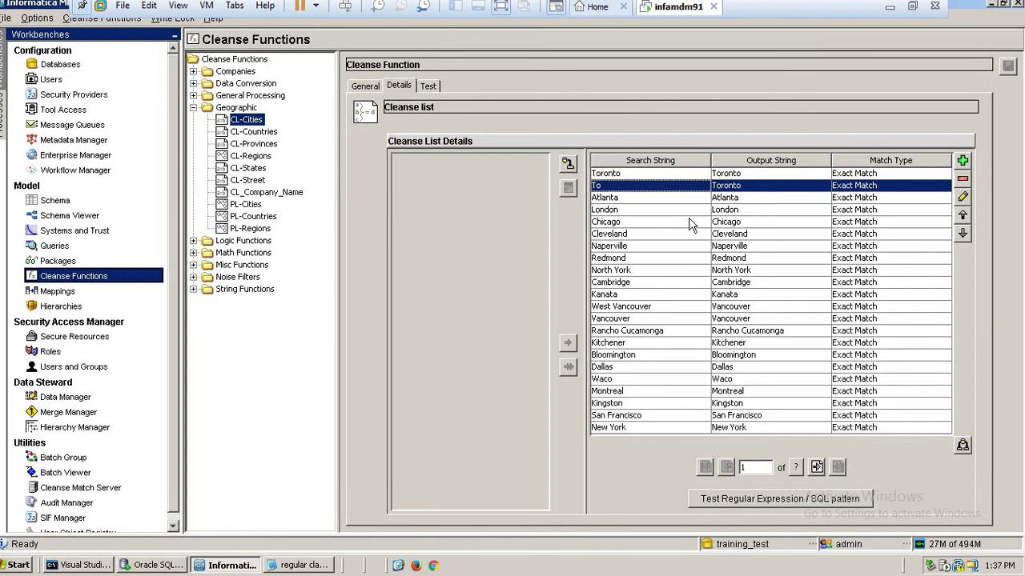
{"action": "left_click", "coordinate": [718, 209]}
{"action": "left_click", "coordinate": [732, 186]}
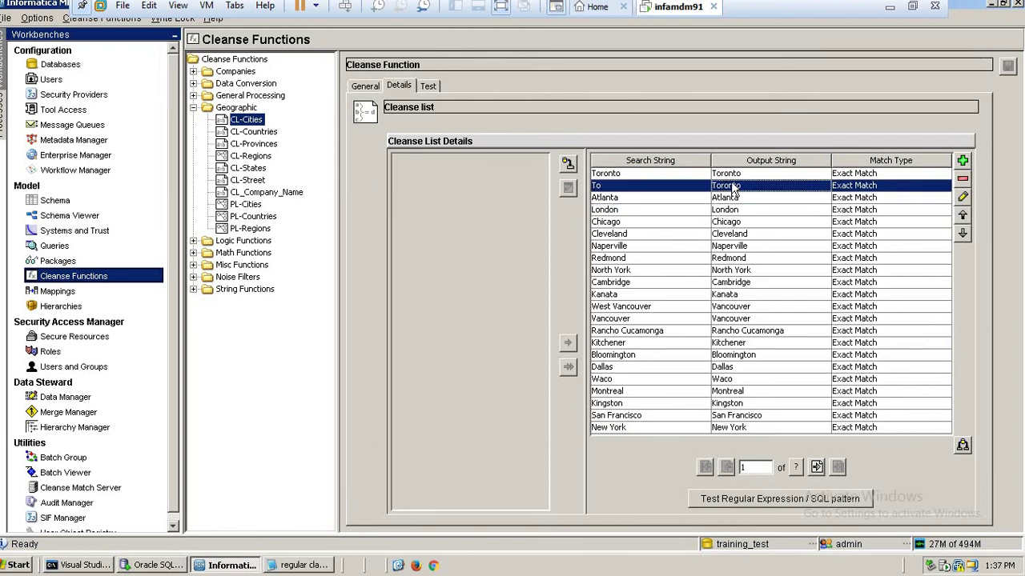
{"action": "left_click", "coordinate": [639, 177]}
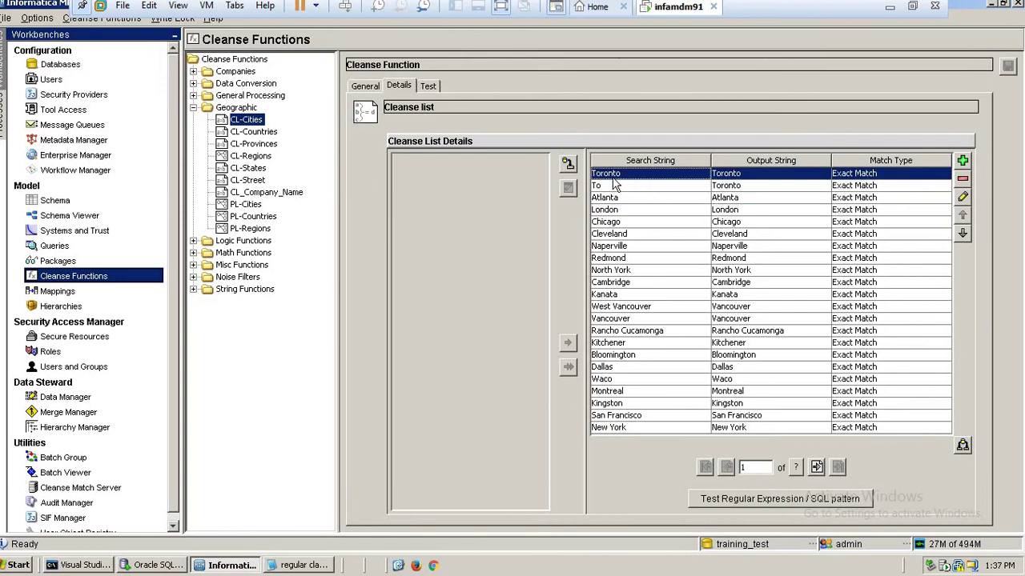
{"action": "left_click", "coordinate": [602, 189]}
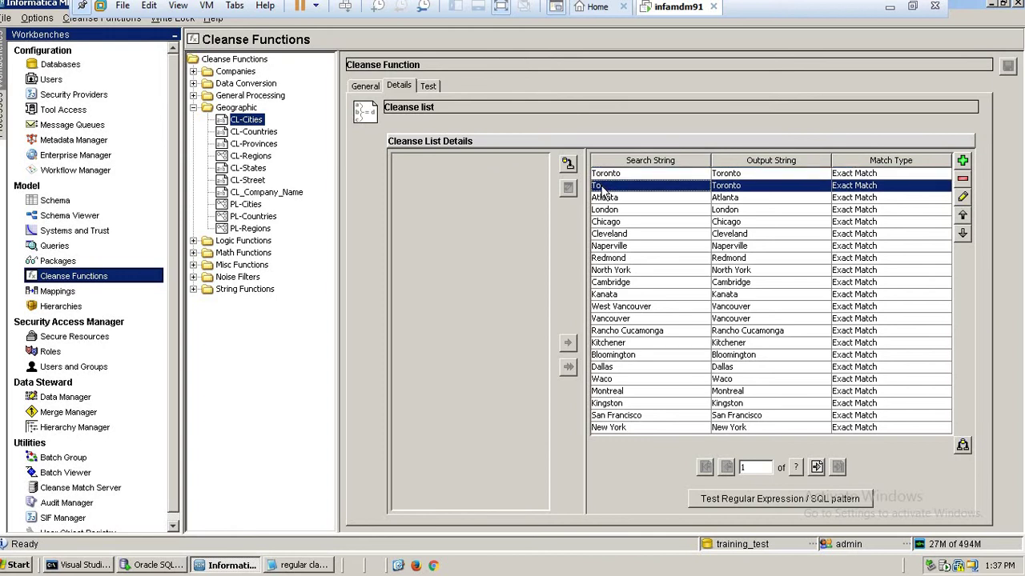
{"action": "left_click", "coordinate": [653, 178]}
{"action": "left_click", "coordinate": [725, 189]}
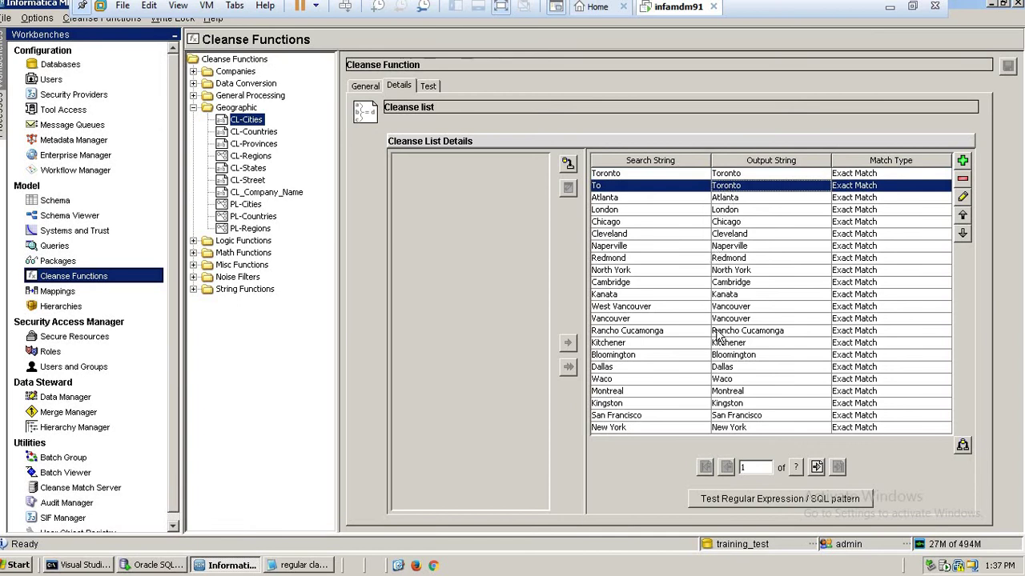
Step: Examine sample rows of the CL-Cities cleanse list and the search strings mapped to United States in the CL-Countries list
{"action": "left_click", "coordinate": [718, 270]}
{"action": "left_click", "coordinate": [712, 318]}
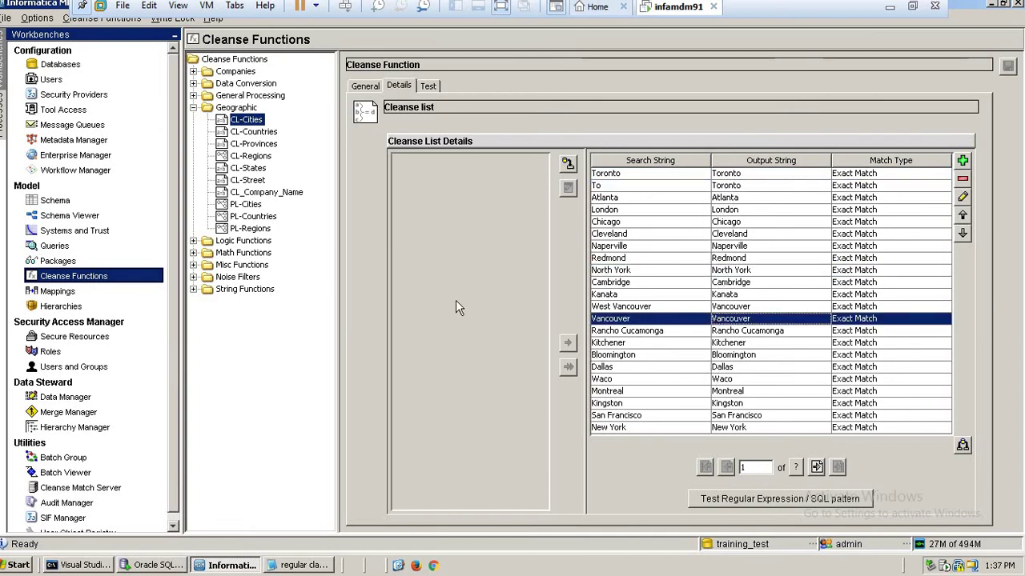
{"action": "left_click", "coordinate": [259, 133]}
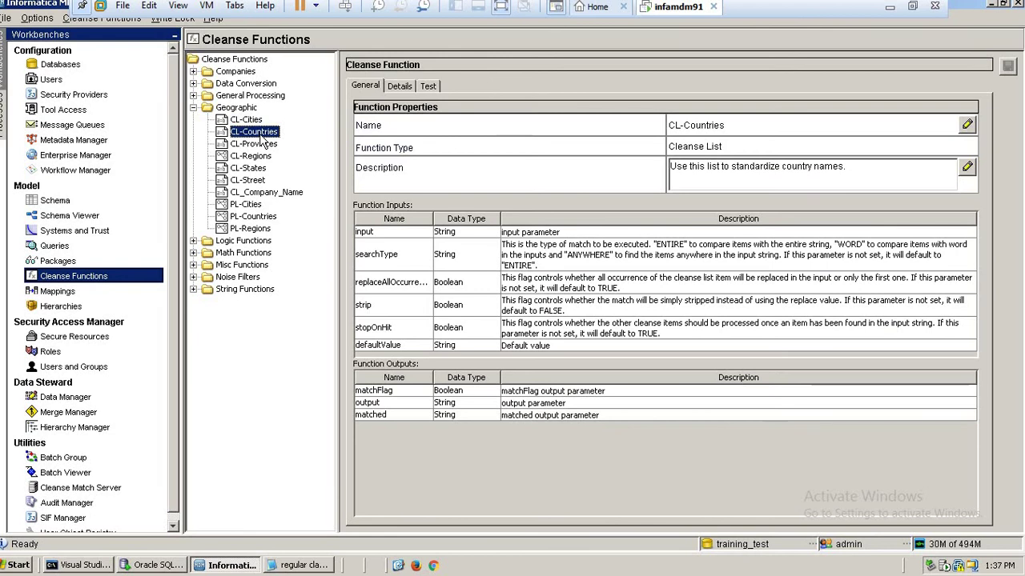
{"action": "left_click", "coordinate": [401, 88]}
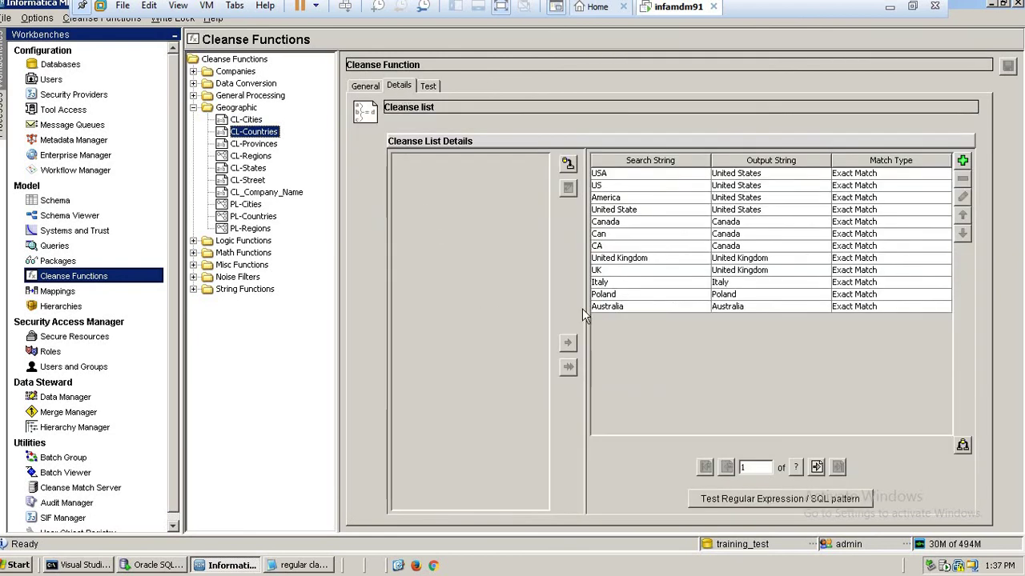
{"action": "left_click", "coordinate": [730, 185]}
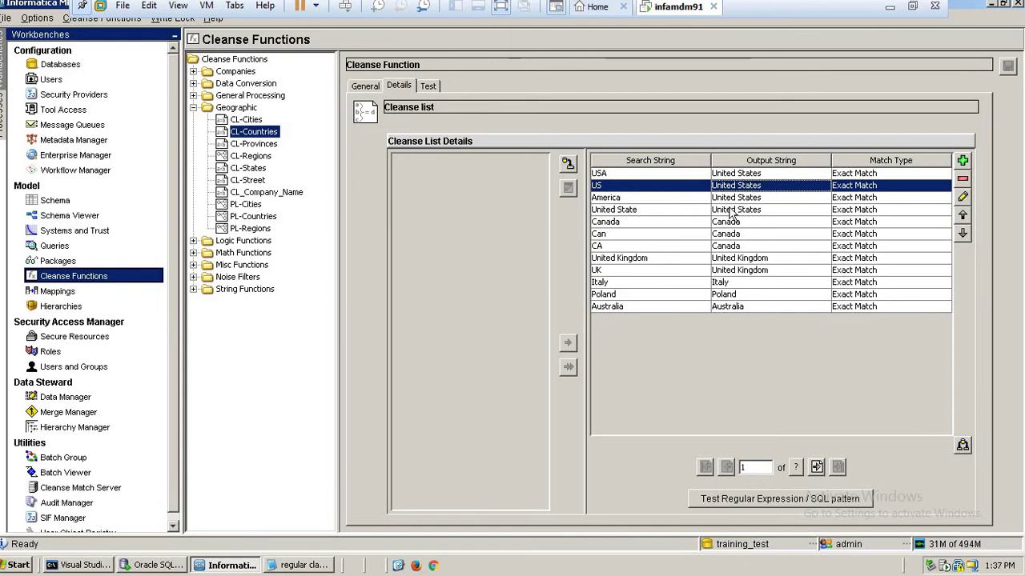
{"action": "left_click", "coordinate": [616, 198]}
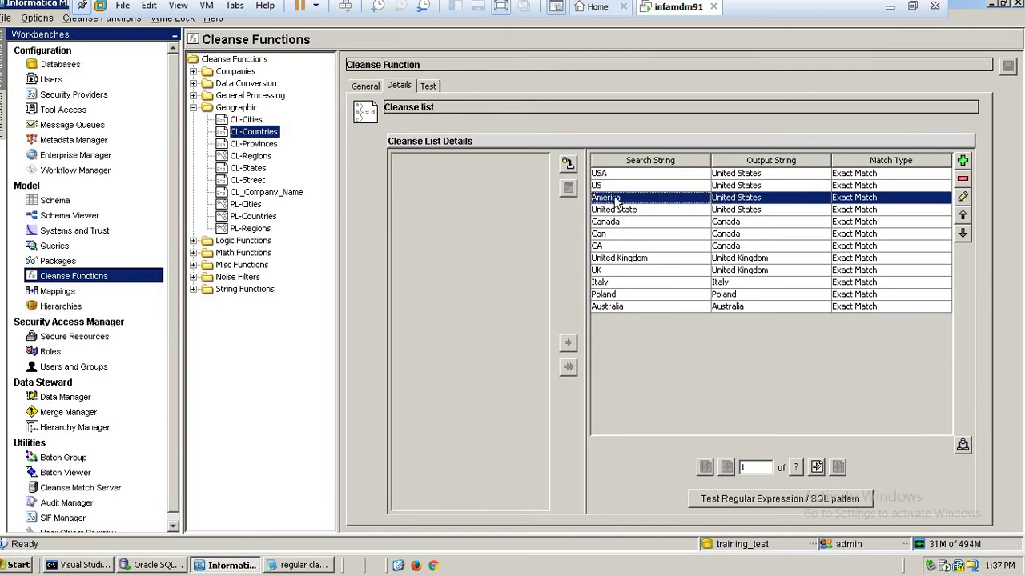
{"action": "left_click", "coordinate": [624, 211]}
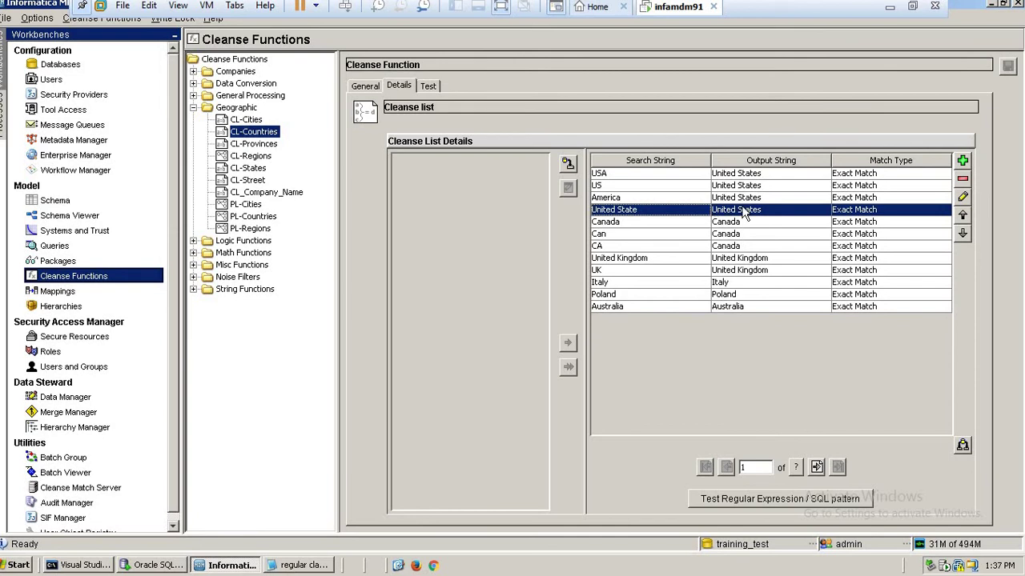
{"action": "left_click", "coordinate": [638, 200]}
{"action": "left_click", "coordinate": [634, 187]}
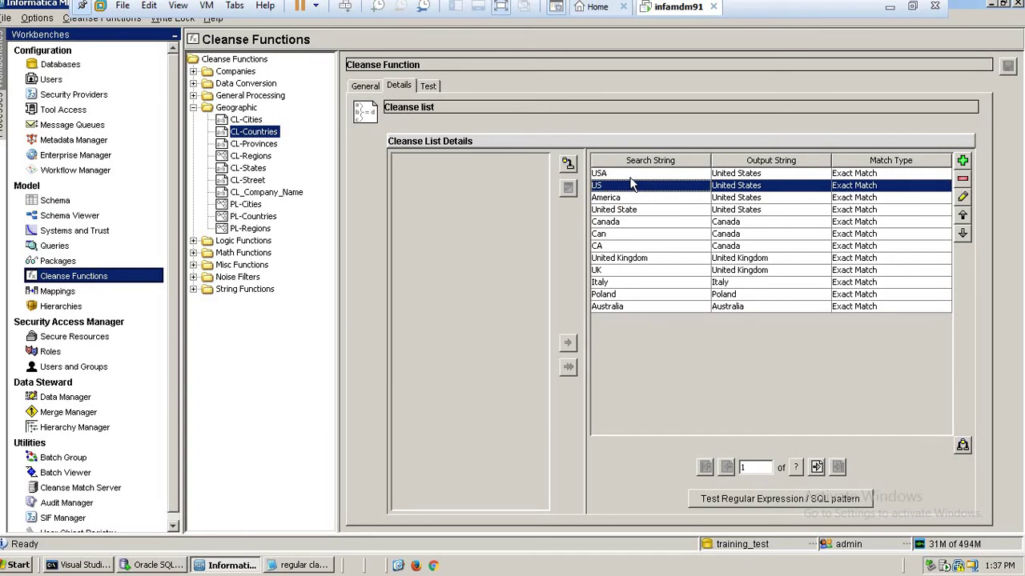
{"action": "left_click", "coordinate": [631, 173]}
{"action": "left_click", "coordinate": [630, 187]}
{"action": "left_click", "coordinate": [629, 210]}
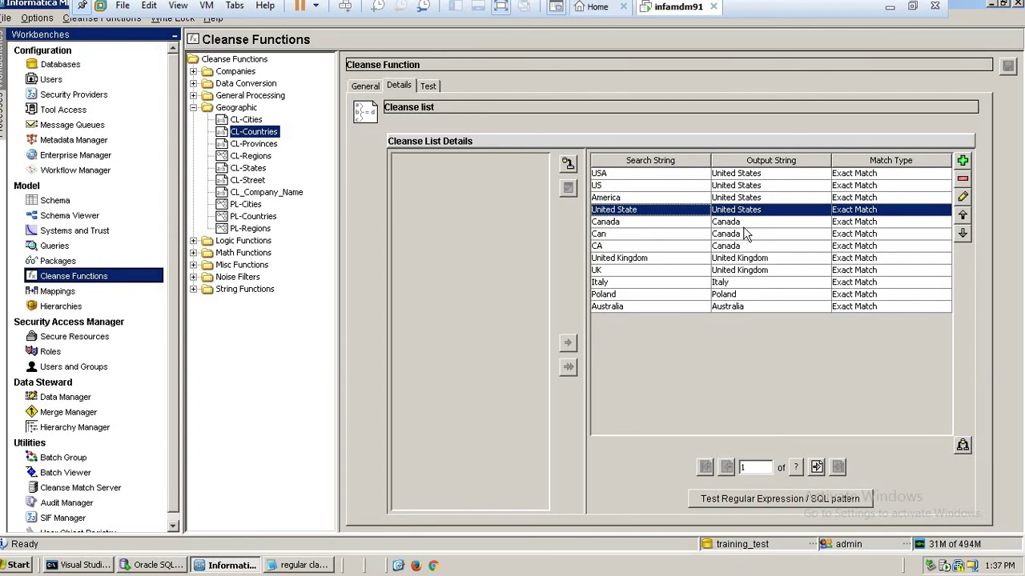
{"action": "left_click", "coordinate": [629, 174]}
{"action": "left_click", "coordinate": [629, 185]}
Step: Examine the search strings mapped to Canada and United Kingdom in the CL-Countries cleanse list
{"action": "left_click", "coordinate": [636, 222]}
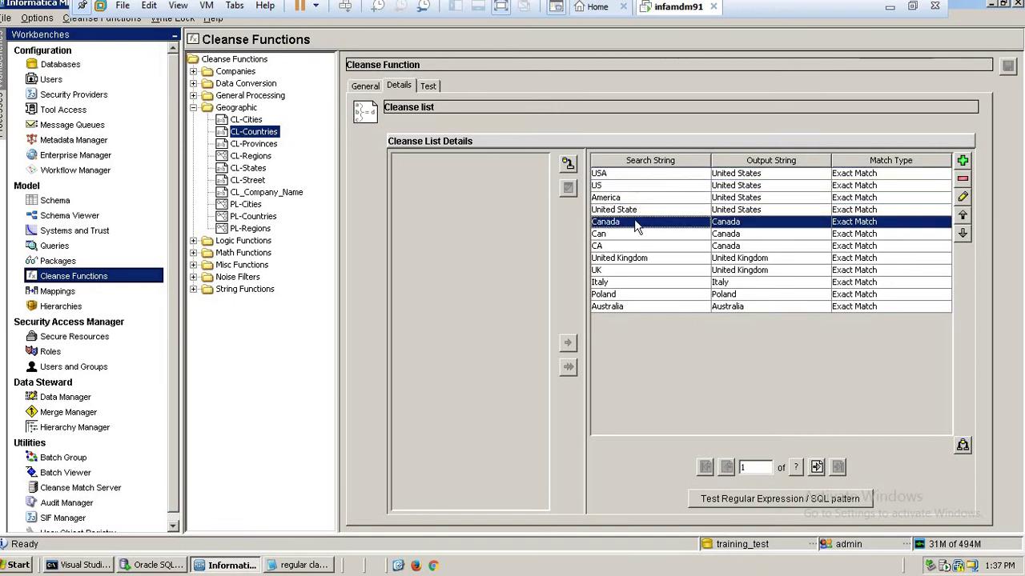
{"action": "left_click", "coordinate": [636, 234]}
{"action": "left_click", "coordinate": [637, 246]}
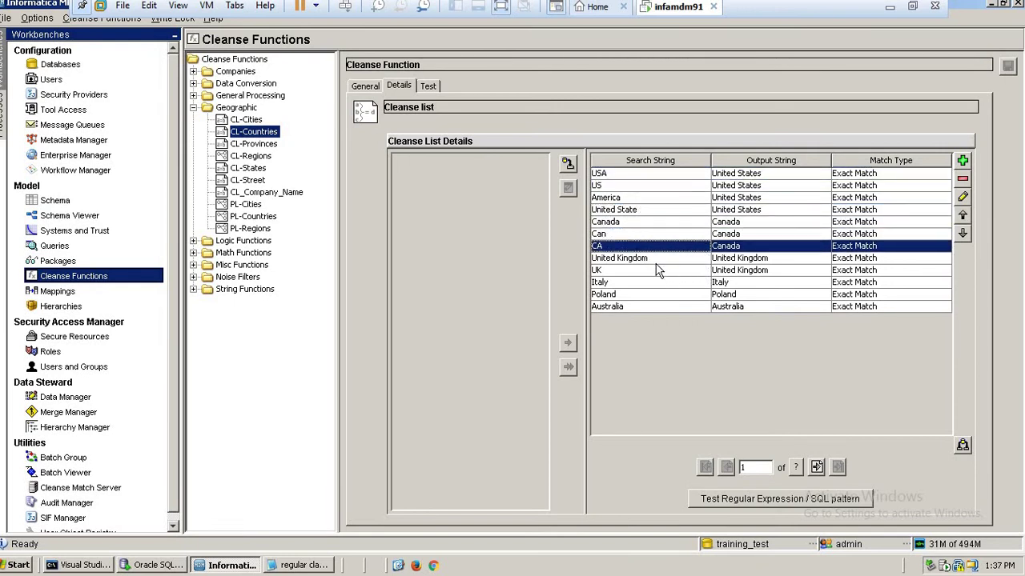
{"action": "left_click", "coordinate": [656, 258]}
{"action": "left_click", "coordinate": [657, 270]}
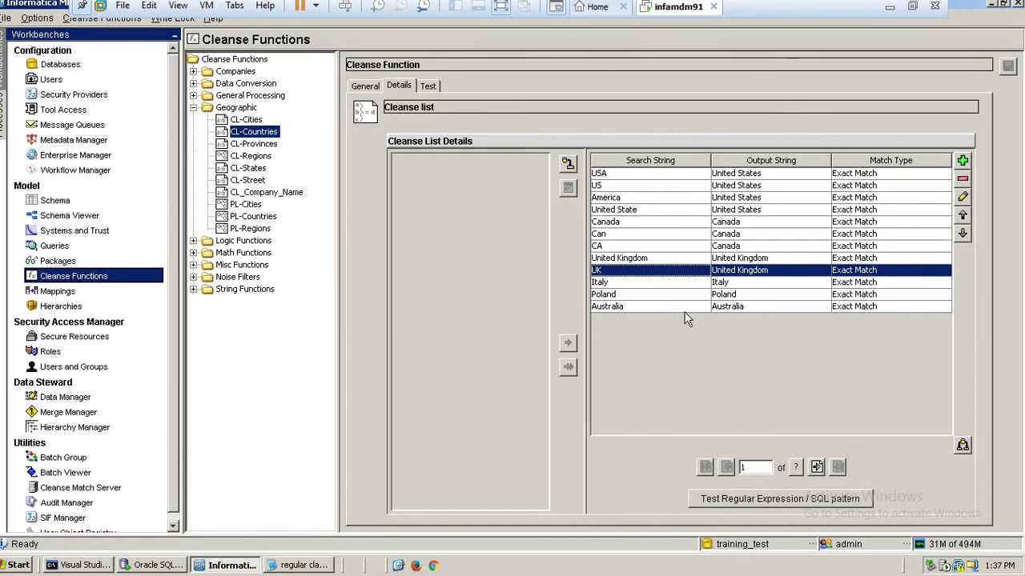
{"action": "left_click", "coordinate": [675, 259]}
{"action": "left_click", "coordinate": [675, 270]}
Step: Review the Quebec mappings in the CL-Provinces cleanse list details and view the CL-Regions function graph
{"action": "left_click", "coordinate": [262, 144]}
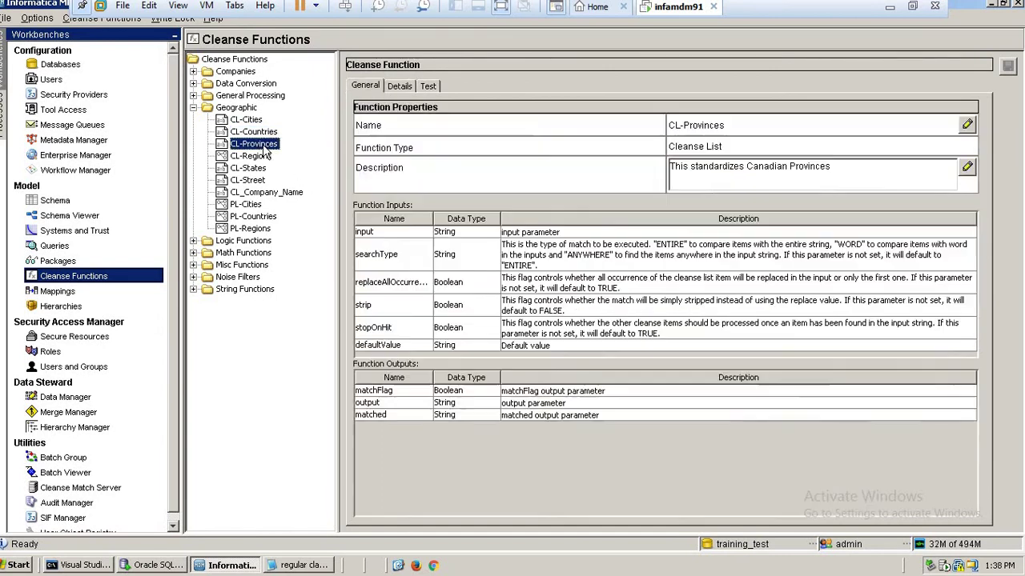
{"action": "left_click", "coordinate": [399, 86]}
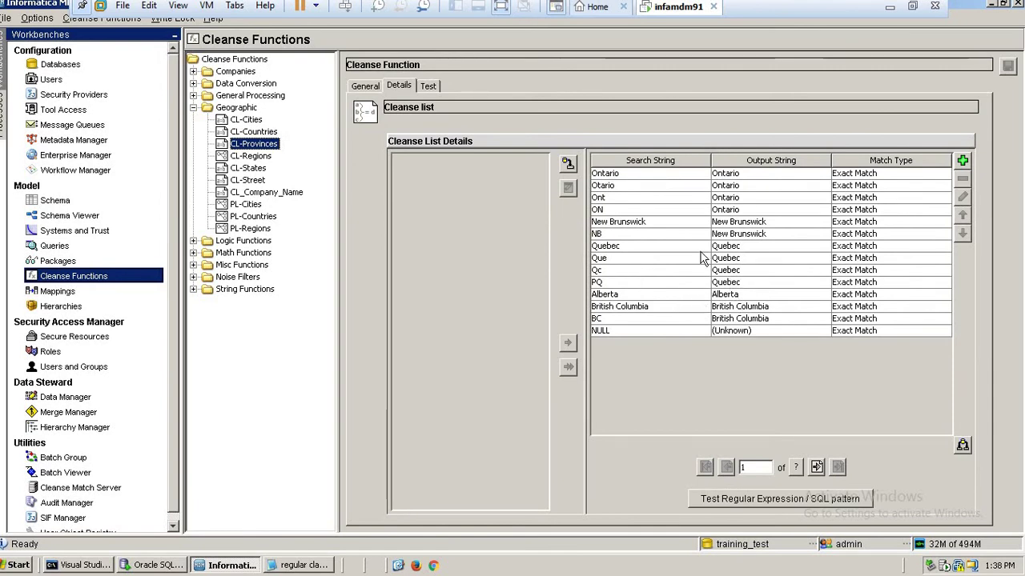
{"action": "left_click", "coordinate": [663, 257]}
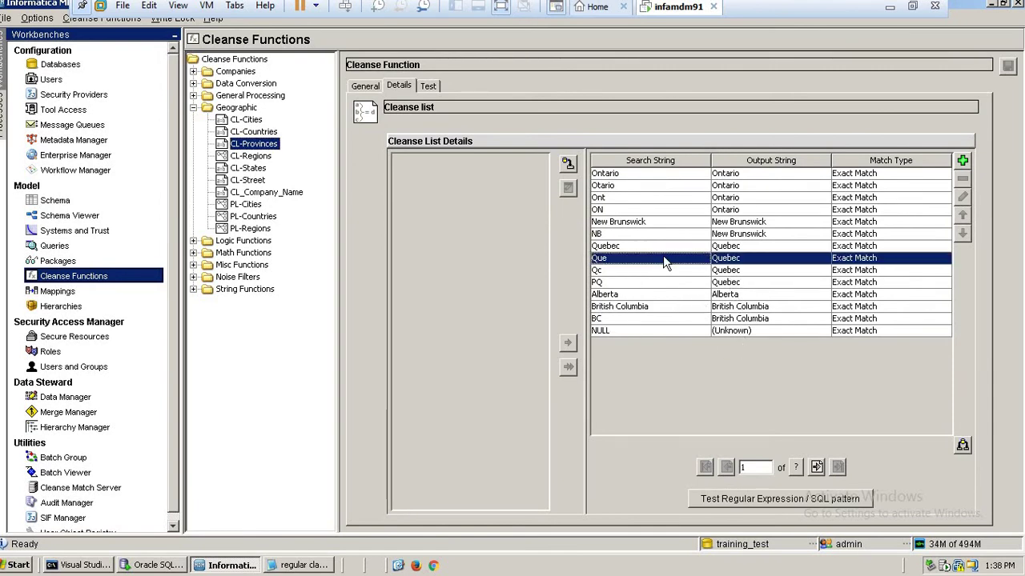
{"action": "left_click", "coordinate": [773, 282]}
{"action": "left_click", "coordinate": [260, 156]}
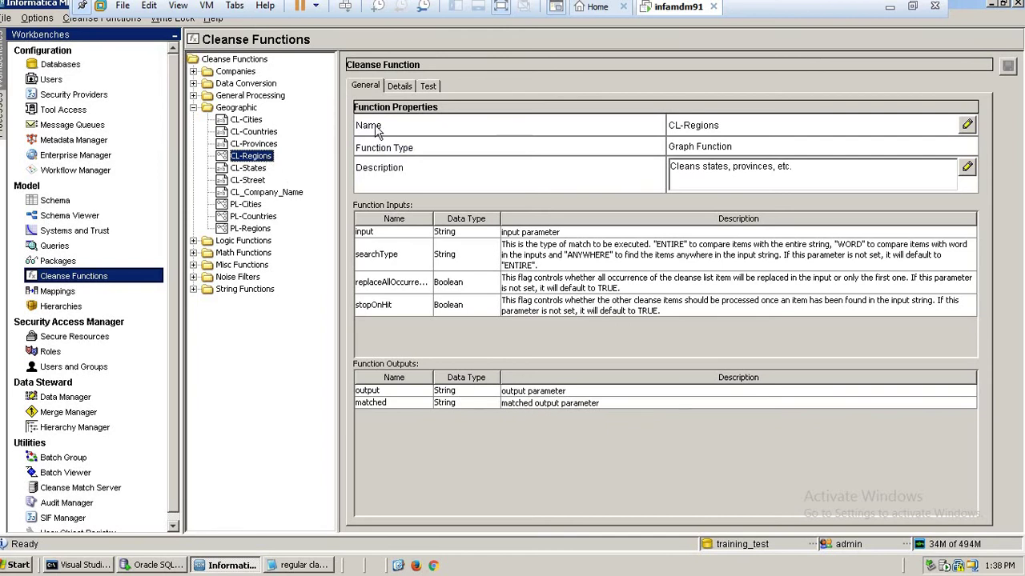
{"action": "left_click", "coordinate": [399, 87]}
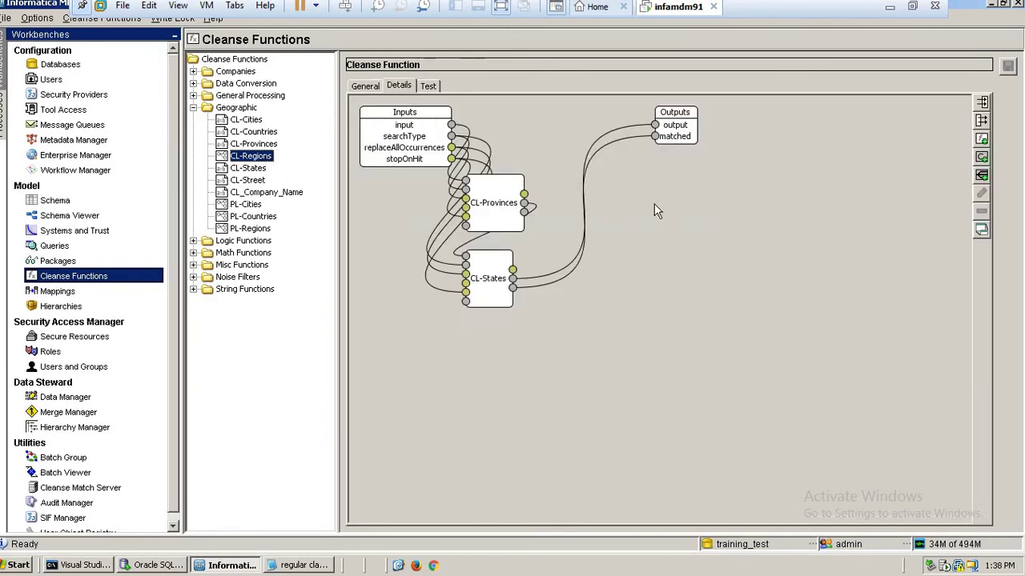
Step: Open the CL-States cleanse list details and examine the name and abbreviation rows for states such as California, Colorado and Delaware
{"action": "left_click", "coordinate": [252, 171]}
{"action": "left_click", "coordinate": [402, 86]}
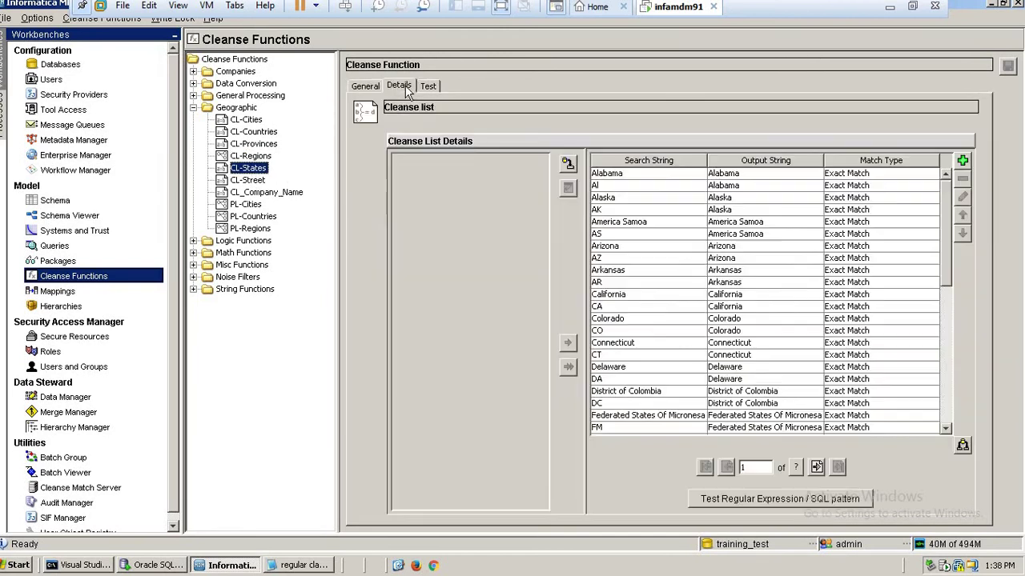
{"action": "left_click", "coordinate": [741, 269]}
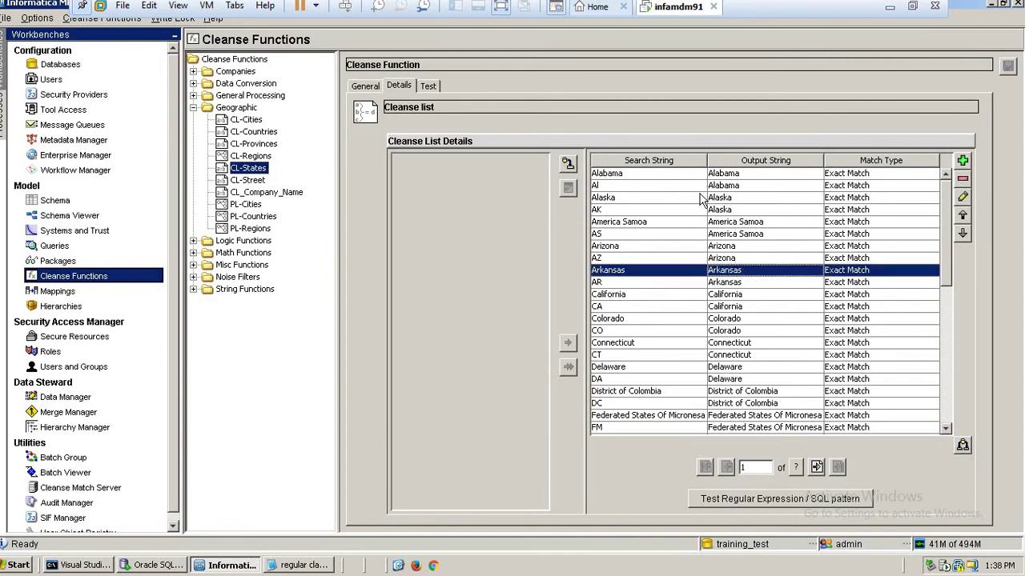
{"action": "left_click", "coordinate": [727, 333]}
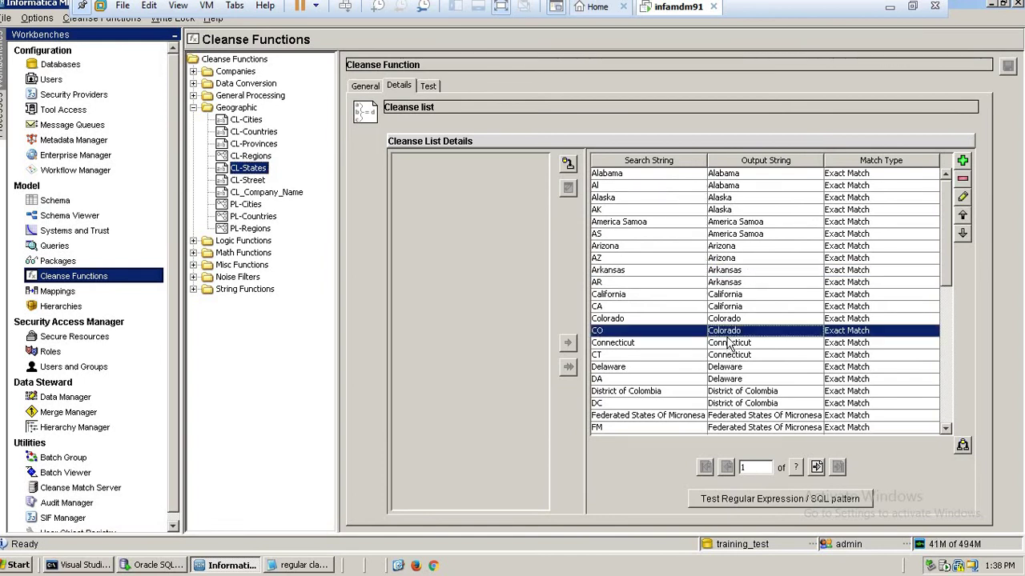
{"action": "left_click", "coordinate": [738, 307]}
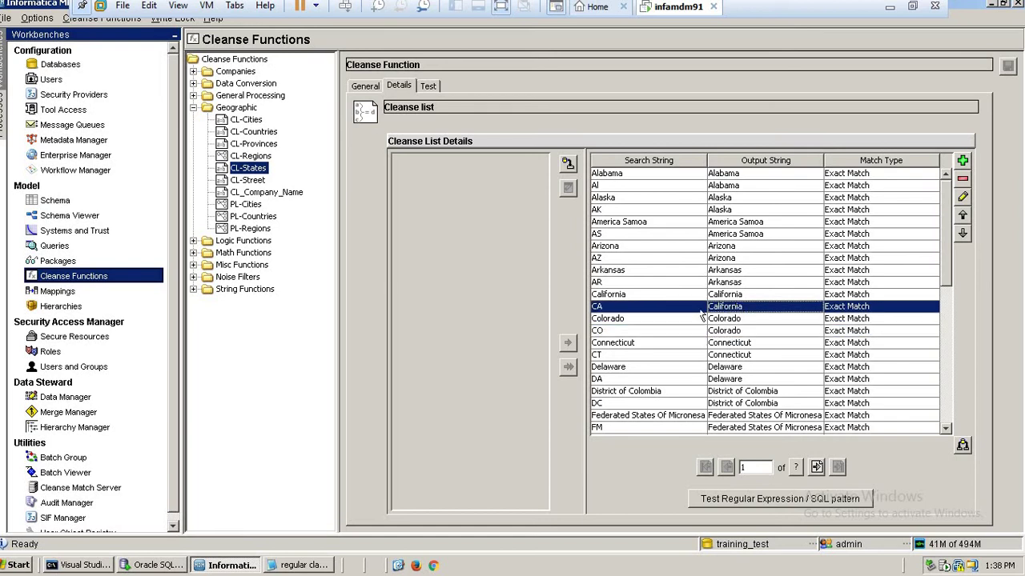
{"action": "left_click", "coordinate": [627, 296]}
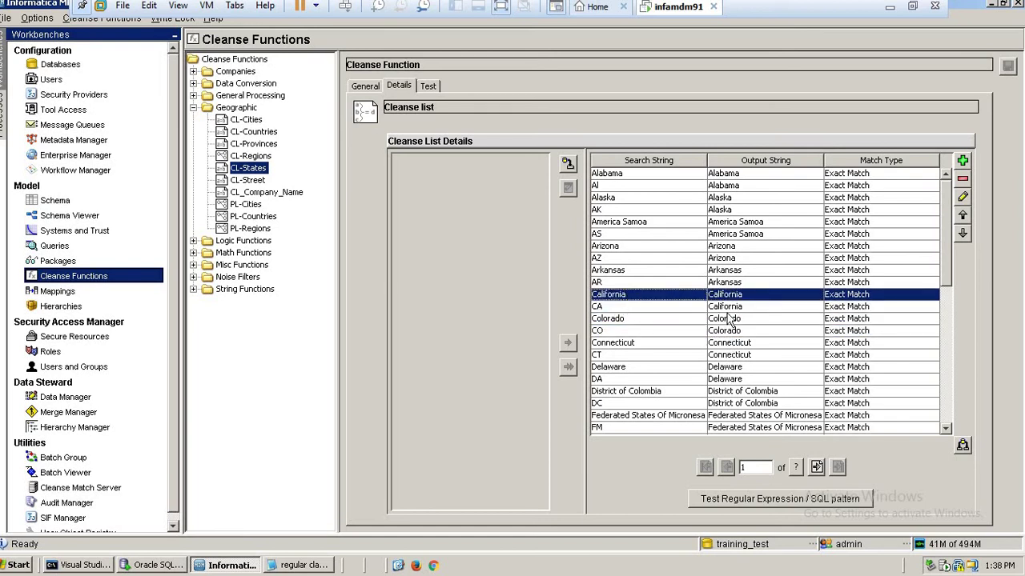
{"action": "left_click", "coordinate": [726, 368]}
{"action": "left_click", "coordinate": [727, 381]}
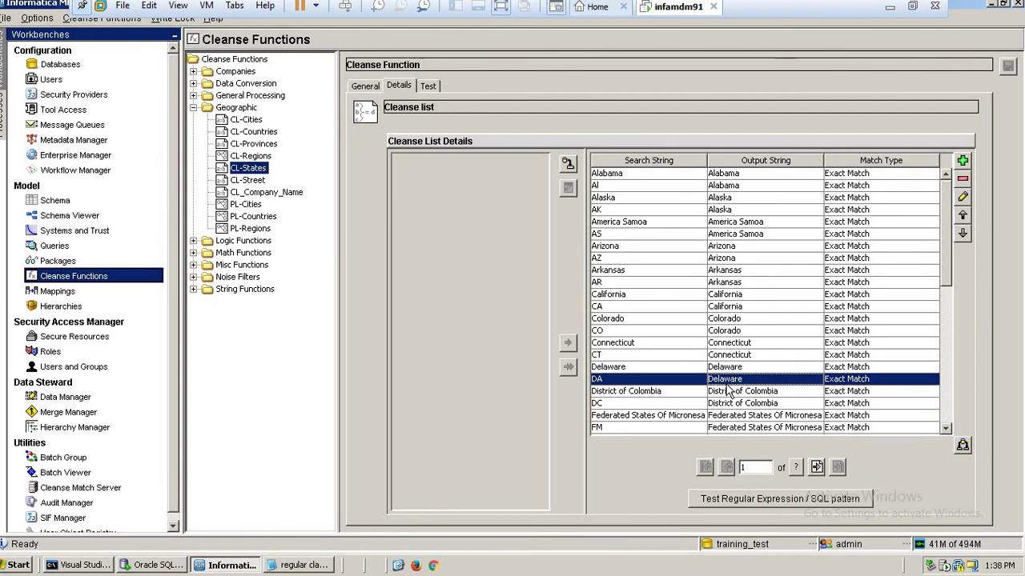
{"action": "left_click", "coordinate": [735, 370]}
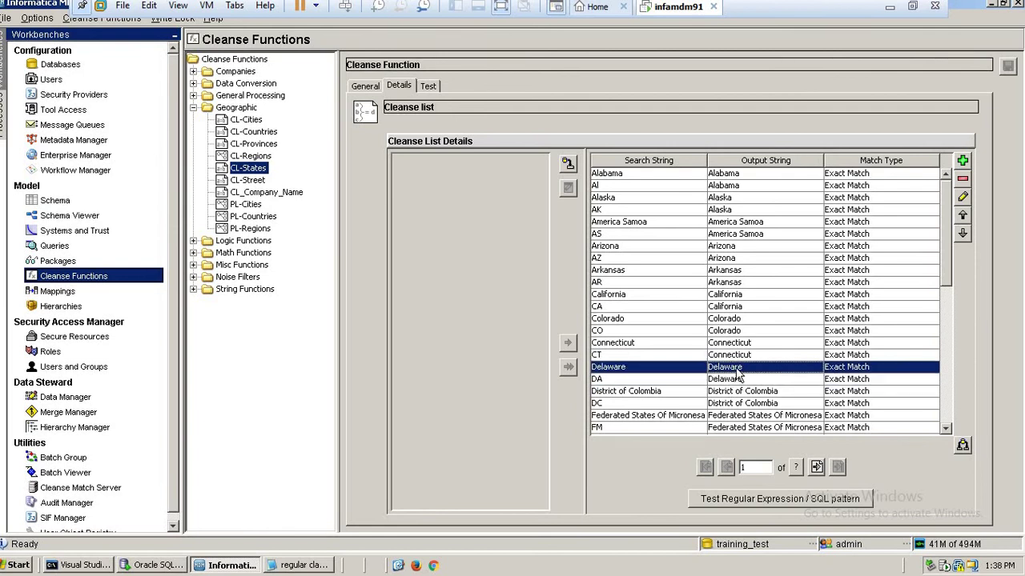
Step: View the CL-Street cleanse list details and revisit the CL-Cities, CL-Provinces, CL-Regions and CL-States functions
{"action": "left_click", "coordinate": [248, 181]}
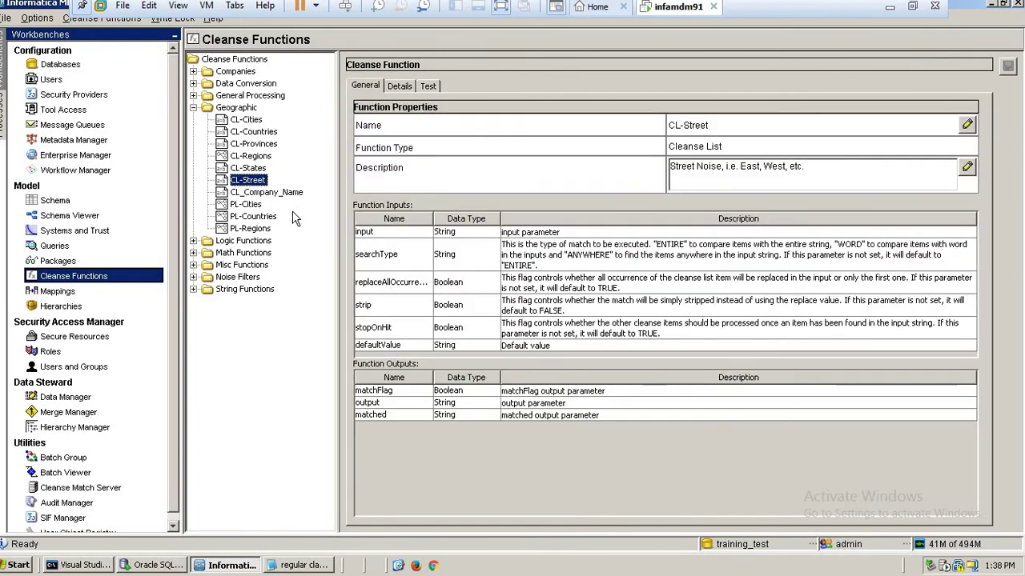
{"action": "left_click", "coordinate": [405, 86]}
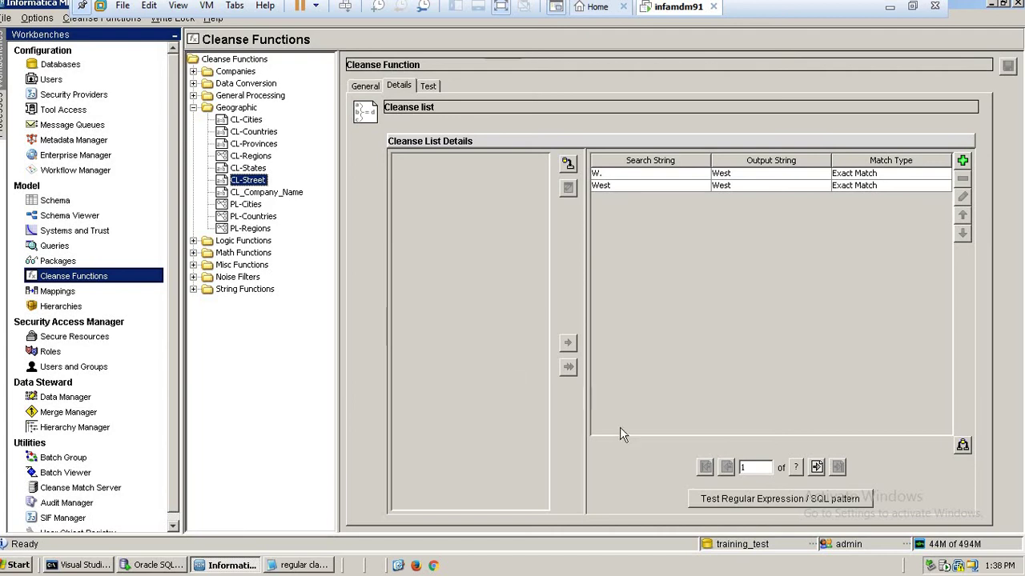
{"action": "left_click", "coordinate": [246, 120]}
{"action": "left_click", "coordinate": [254, 143]}
{"action": "left_click", "coordinate": [252, 156]}
{"action": "left_click", "coordinate": [256, 167]}
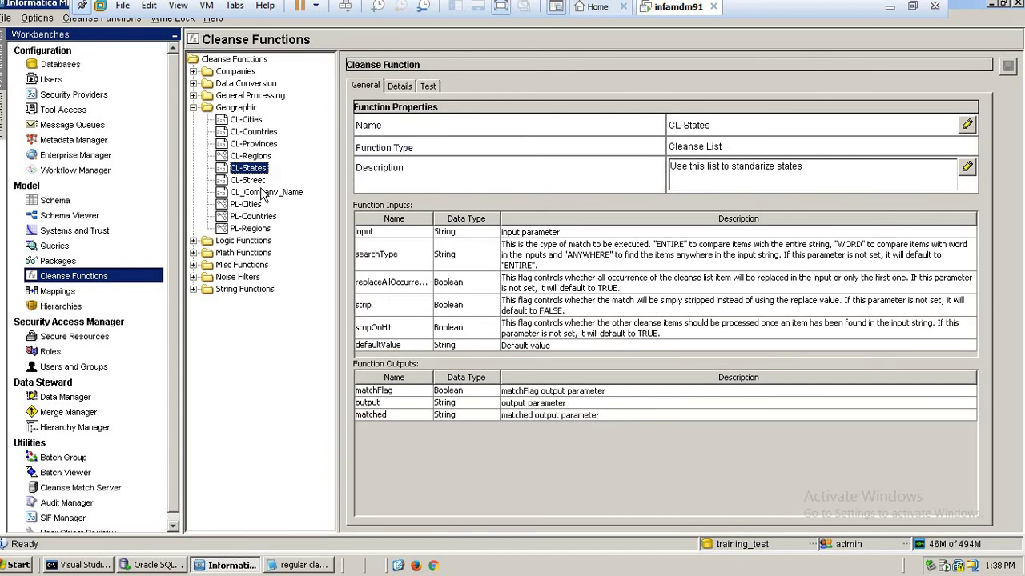
Step: Reopen the CL-Countries cleanse list details and check the US search string row
{"action": "left_click", "coordinate": [260, 134]}
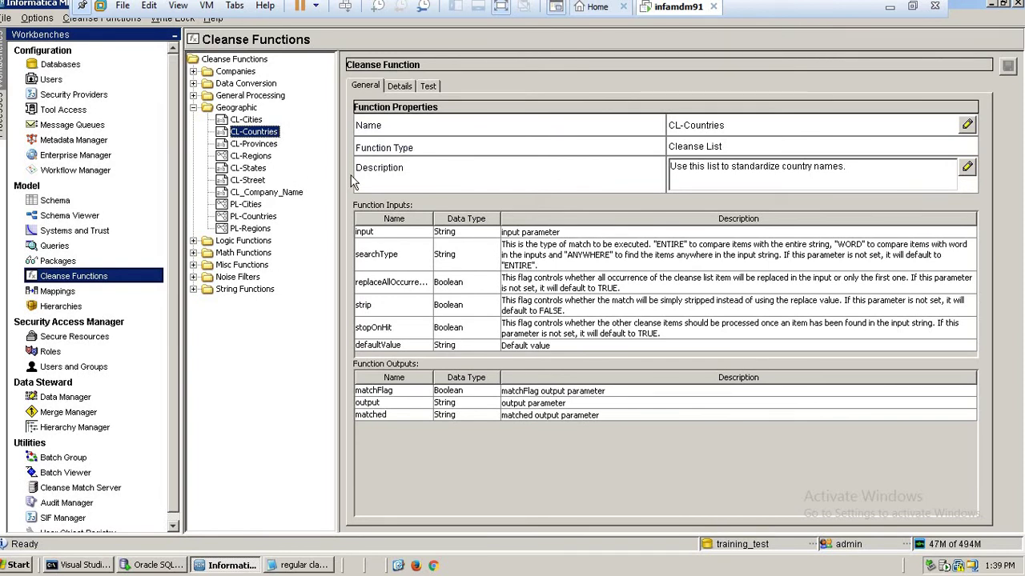
{"action": "left_click", "coordinate": [396, 88]}
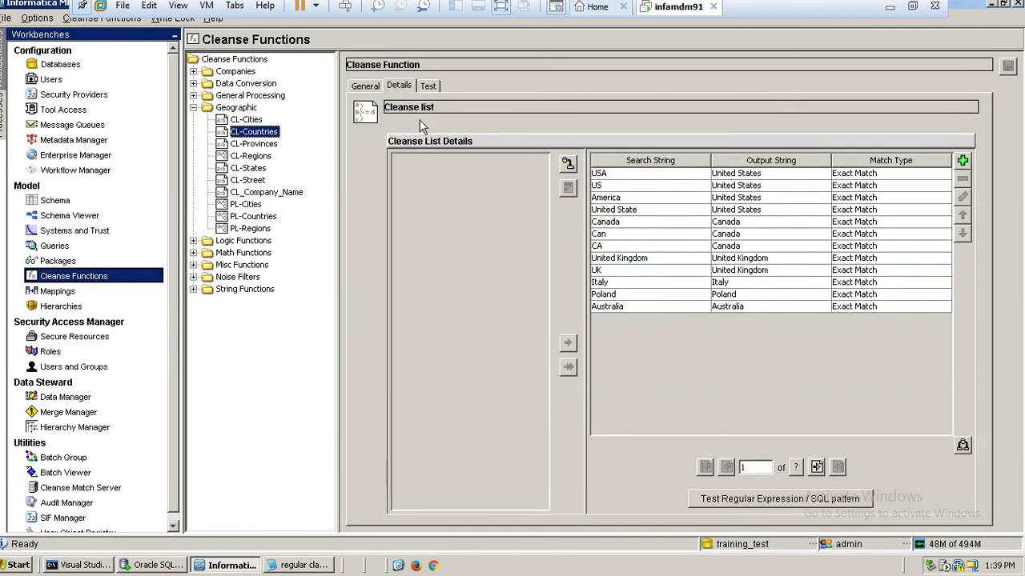
{"action": "left_click", "coordinate": [657, 186]}
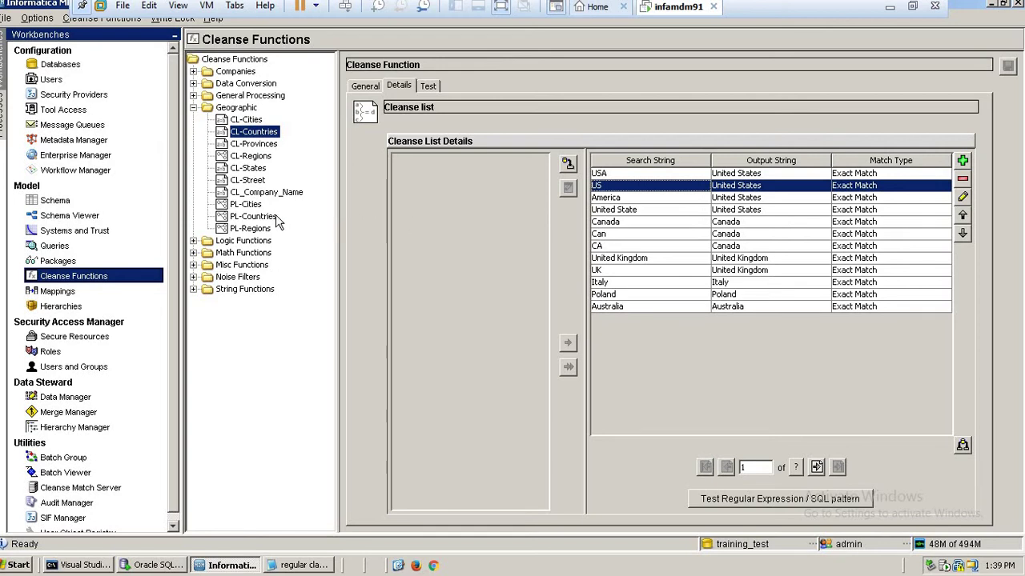
Step: Open the CL_Company_Name cleanse list details and enter a new mapping from COGNIZANT TECHNOLOGY SOLUTION to CTS, checking the available match types
{"action": "left_click", "coordinate": [266, 197]}
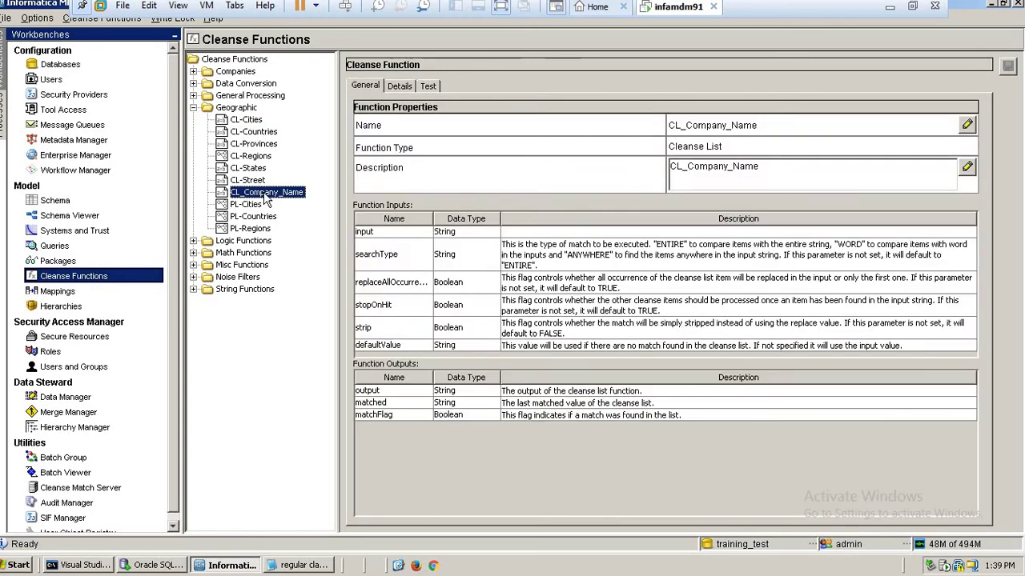
{"action": "left_click", "coordinate": [397, 88]}
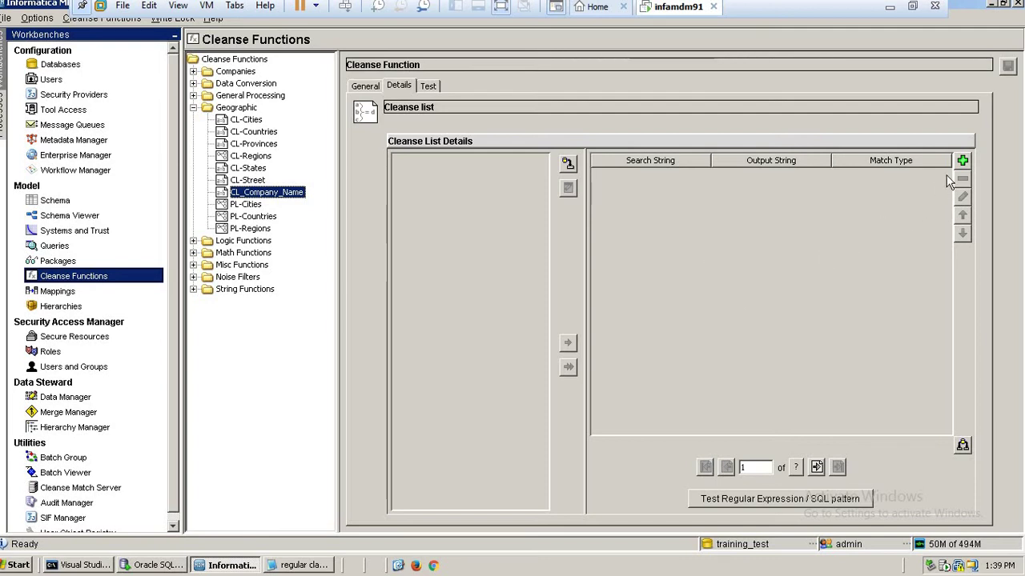
{"action": "left_click", "coordinate": [962, 160]}
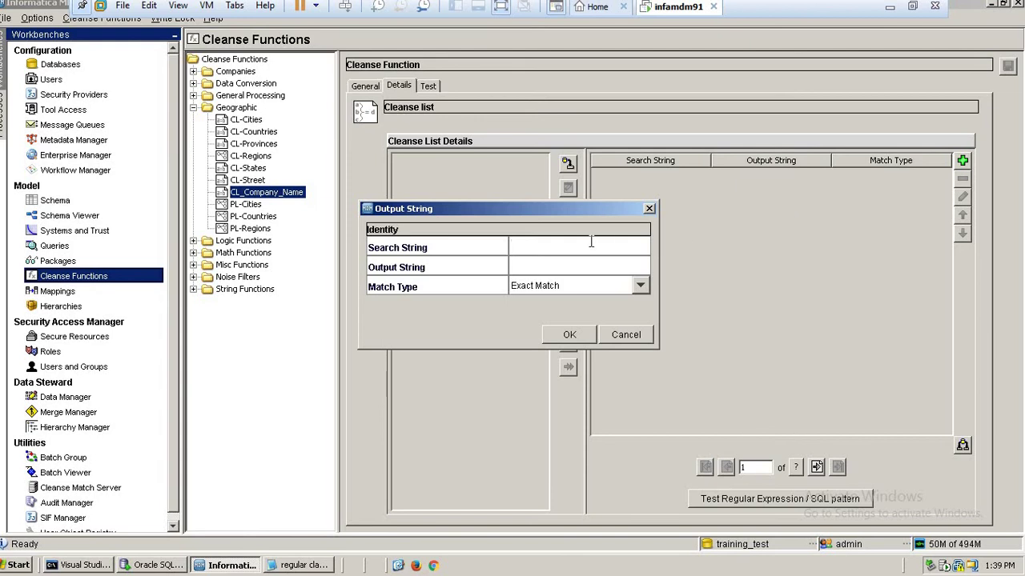
{"action": "left_click", "coordinate": [544, 242]}
{"action": "type", "text": "COGNIZANT TECHNOL"}
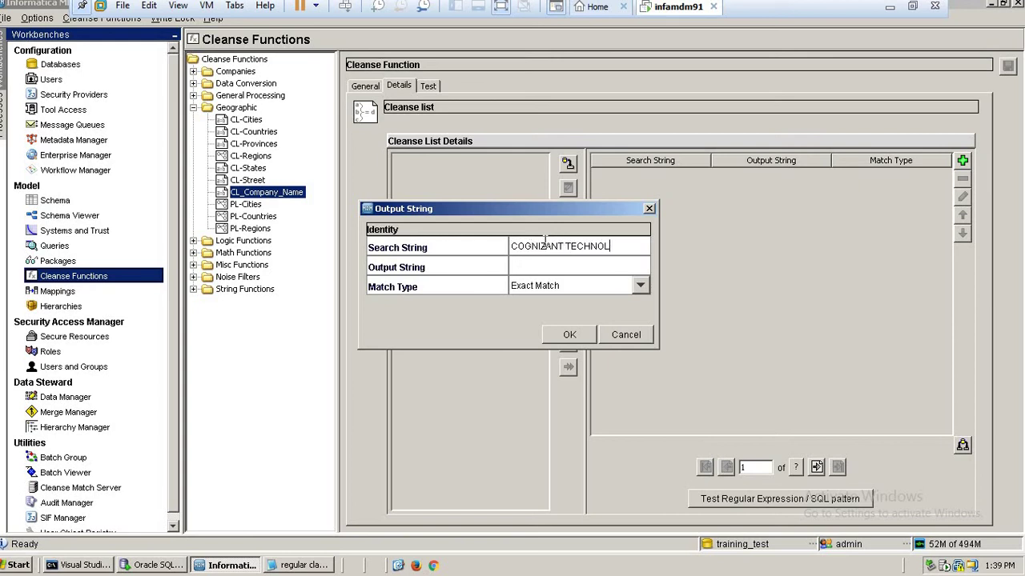
{"action": "type", "text": "OGY SOL"}
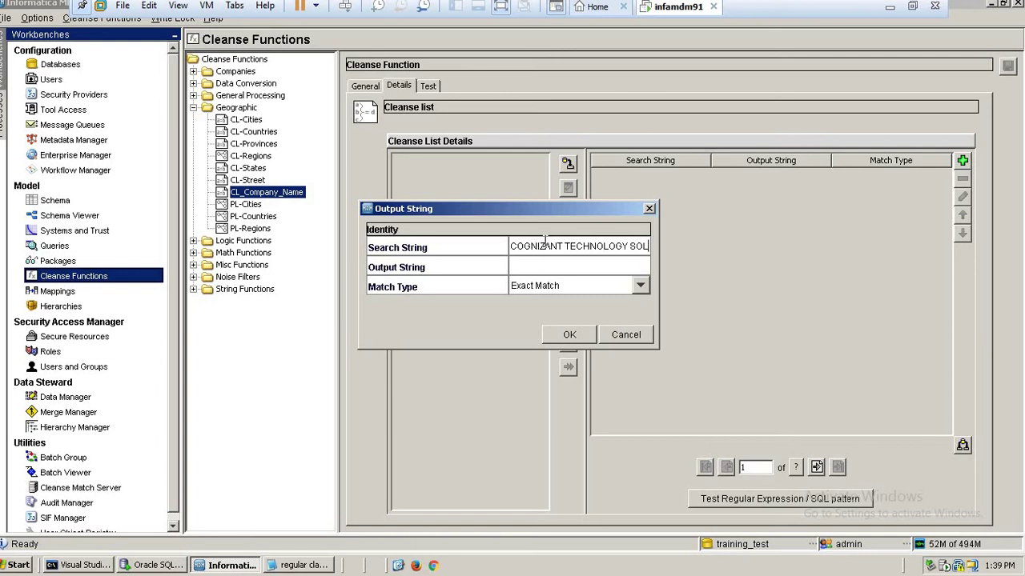
{"action": "type", "text": "UTION"}
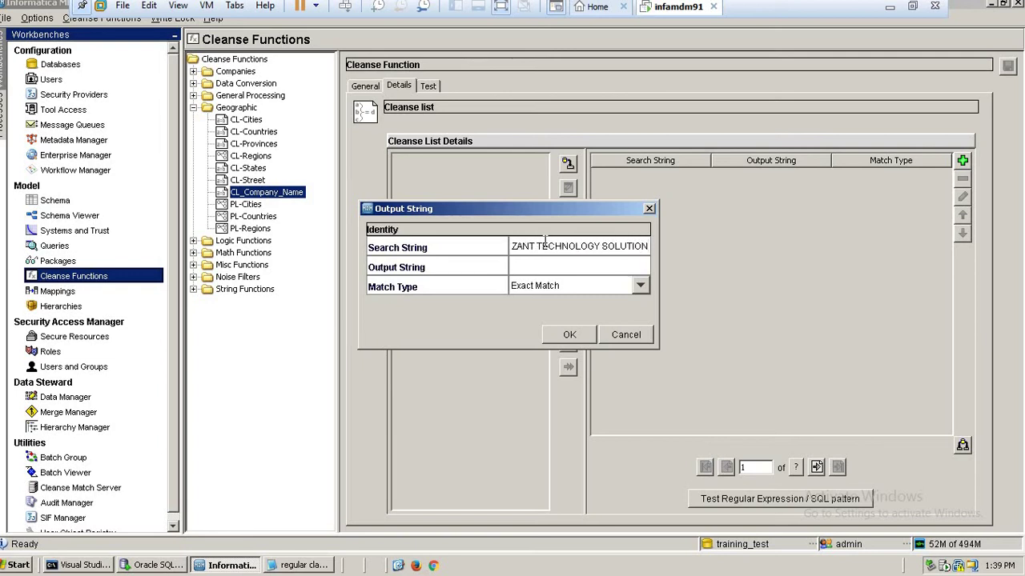
{"action": "left_click", "coordinate": [544, 267]}
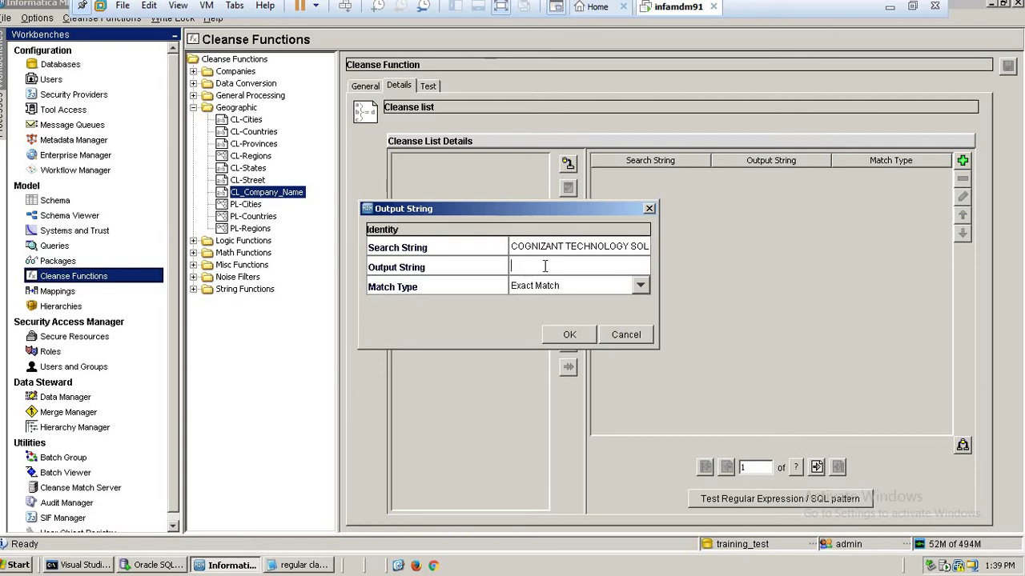
{"action": "type", "text": "CTS"}
{"action": "left_click", "coordinate": [558, 288]}
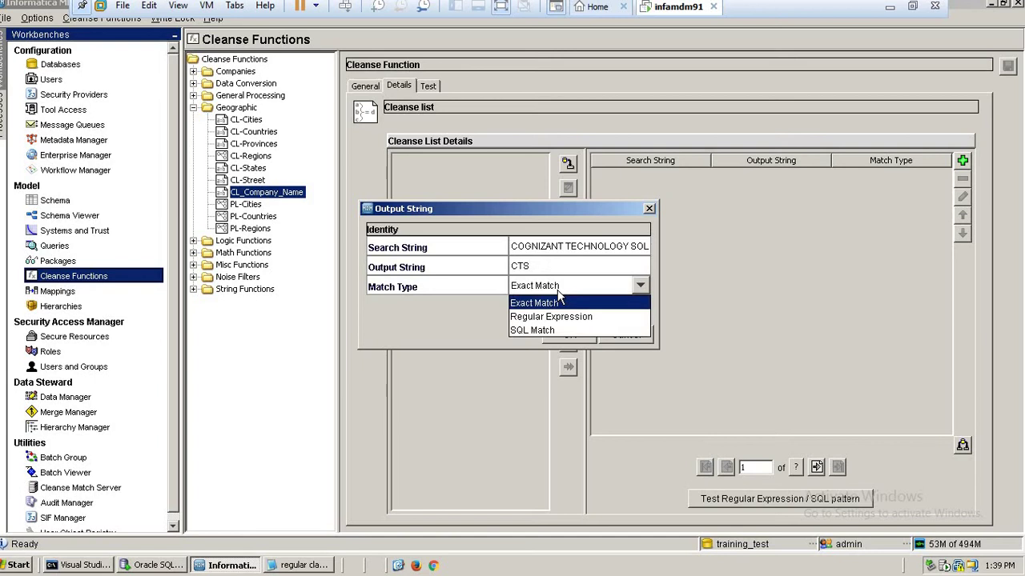
Step: Switch to the Book1 workbook in Excel and examine the company name variants in column A against the actual company names
{"action": "left_click", "coordinate": [889, 8]}
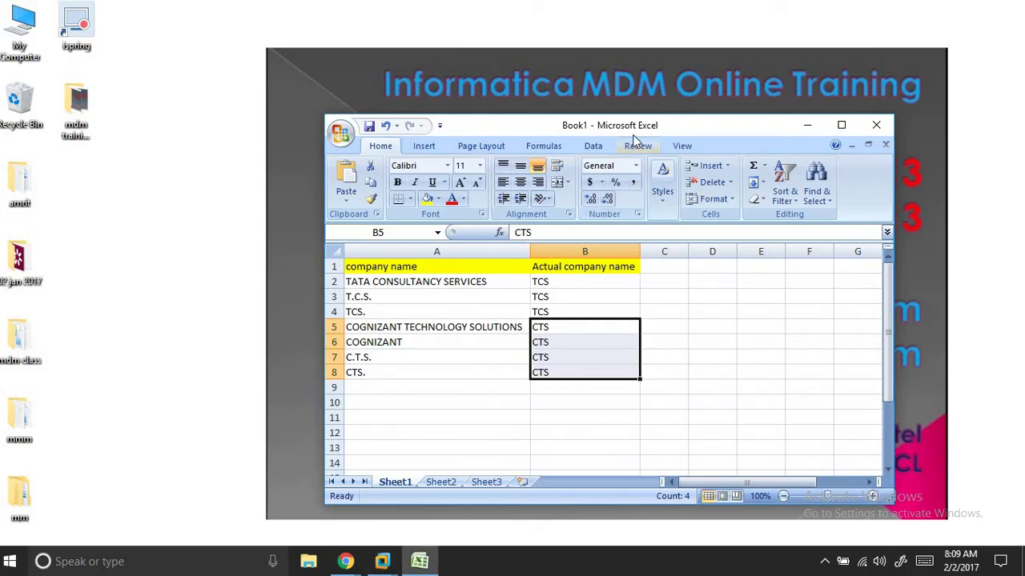
{"action": "left_click_drag", "start_coordinate": [640, 127], "coordinate": [425, 113]}
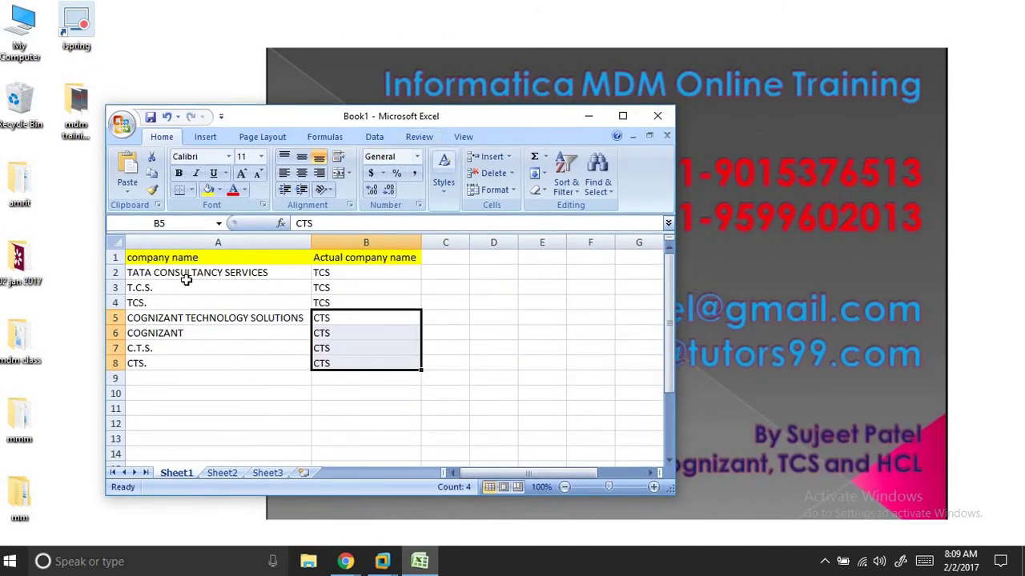
{"action": "left_click", "coordinate": [188, 287]}
{"action": "left_click", "coordinate": [190, 318]}
{"action": "left_click", "coordinate": [198, 350]}
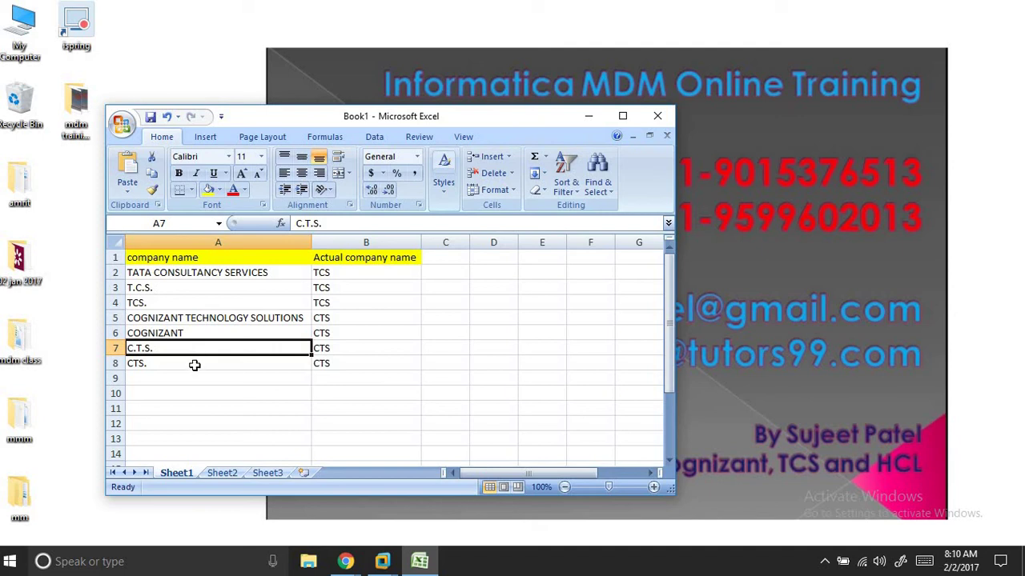
{"action": "left_click", "coordinate": [194, 363]}
{"action": "left_click", "coordinate": [192, 349]}
{"action": "left_click", "coordinate": [192, 333]}
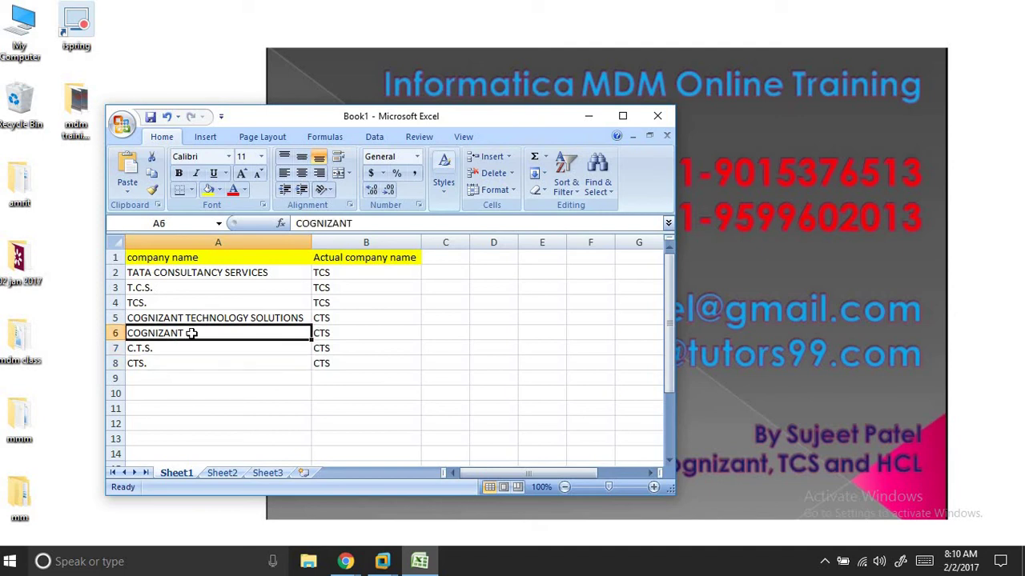
{"action": "left_click", "coordinate": [192, 318]}
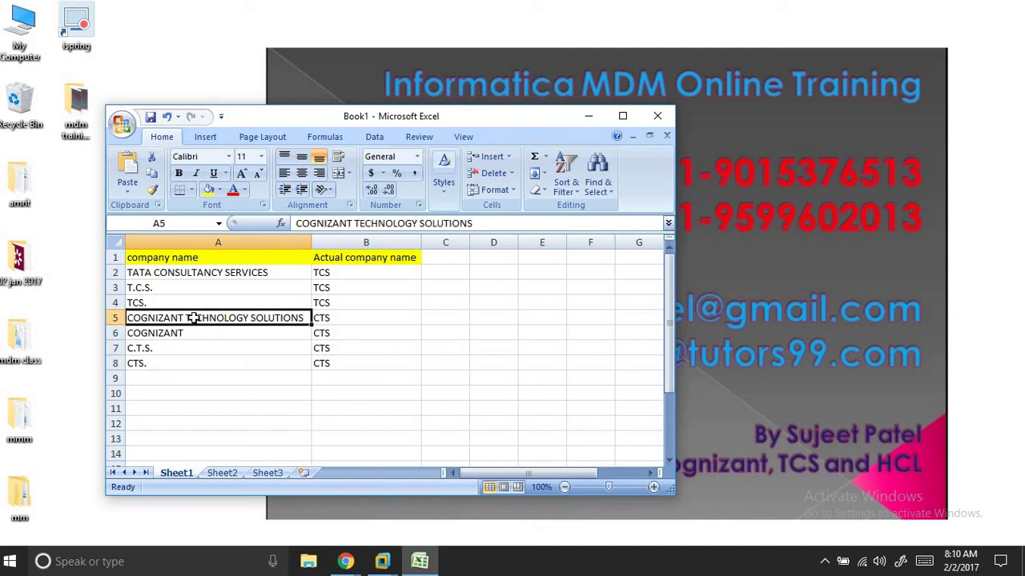
{"action": "left_click", "coordinate": [195, 332]}
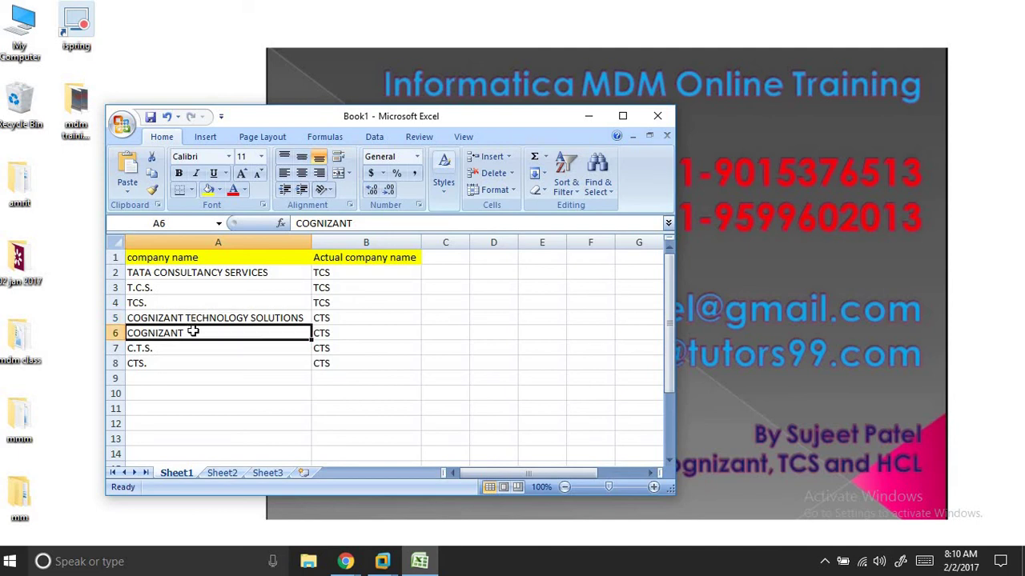
{"action": "left_click", "coordinate": [173, 347]}
{"action": "left_click", "coordinate": [165, 368]}
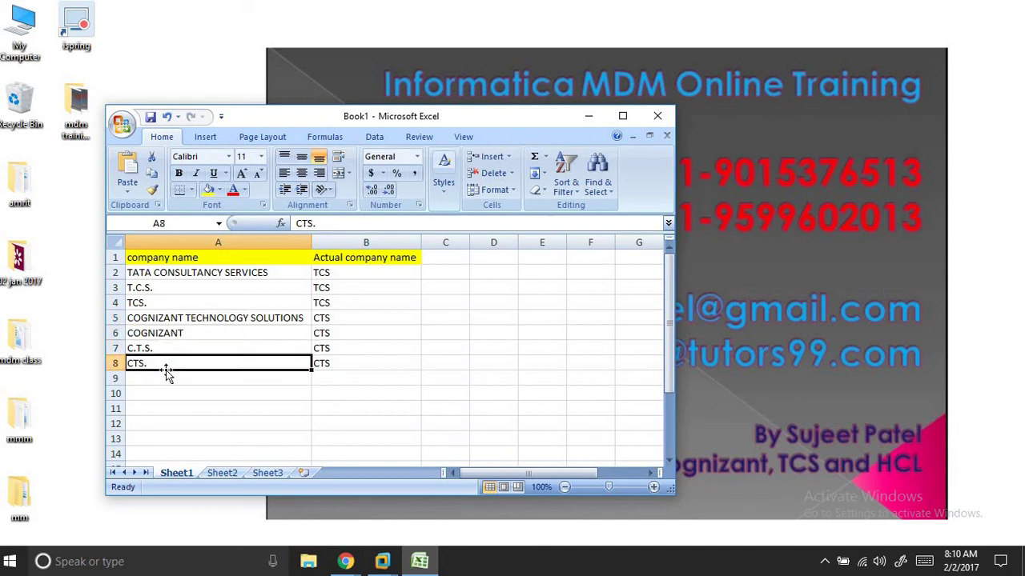
{"action": "left_click", "coordinate": [165, 348]}
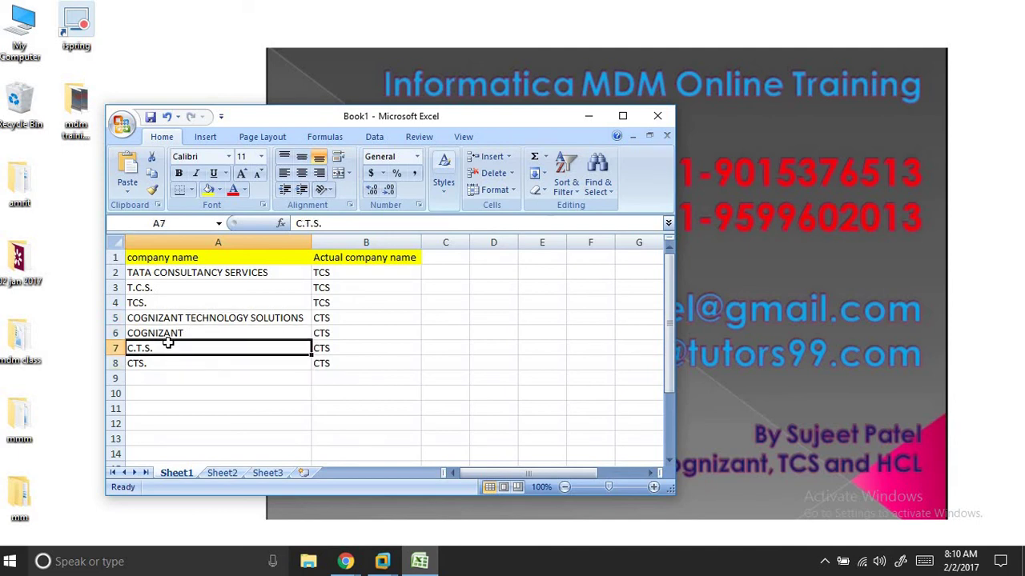
{"action": "left_click", "coordinate": [173, 333]}
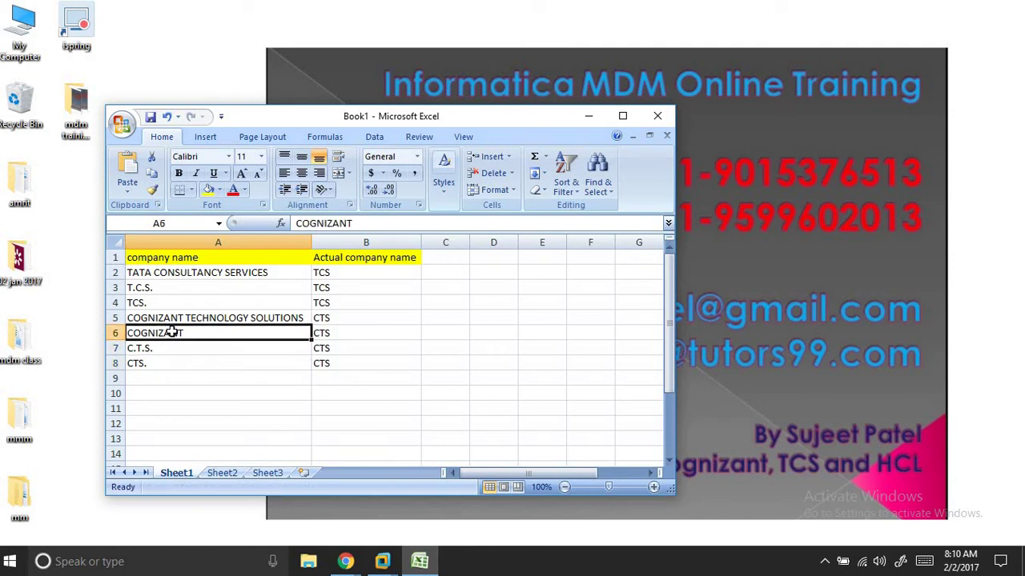
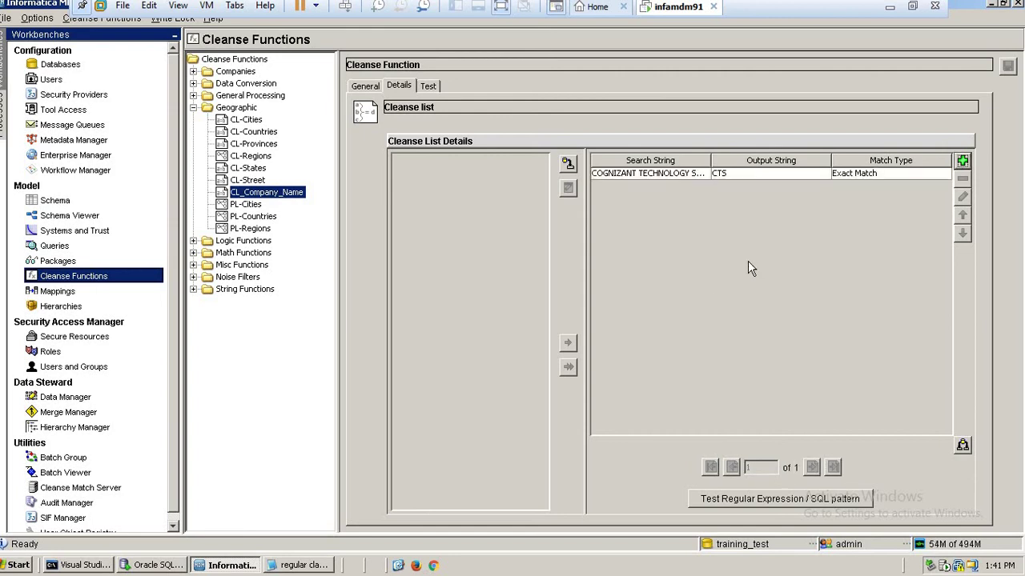
Step: Widen the Search String column and add an Exact Match mapping from C.T.S. to CTS in the company name list
{"action": "left_click_drag", "start_coordinate": [711, 160], "coordinate": [778, 160]}
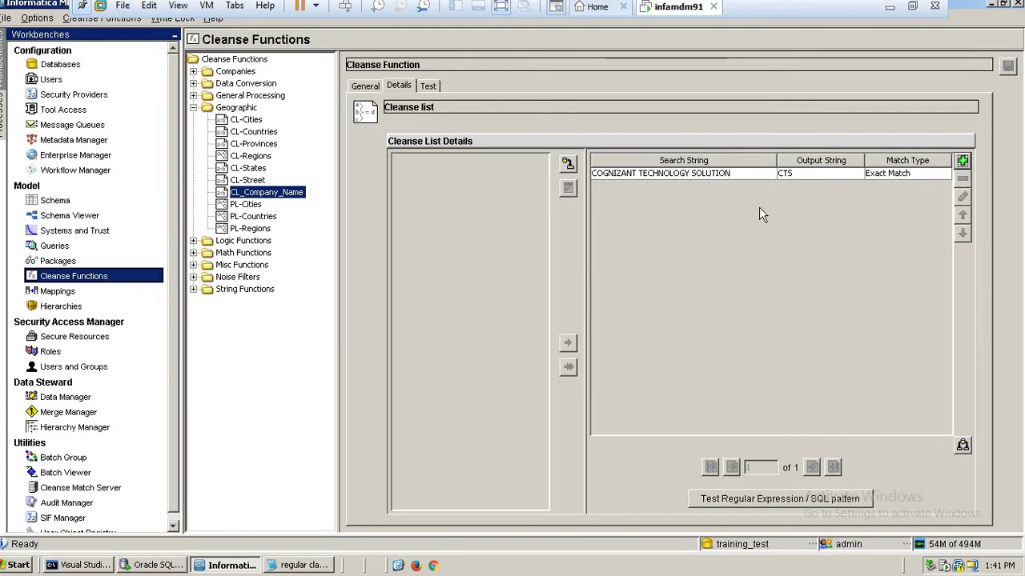
{"action": "left_click", "coordinate": [963, 161]}
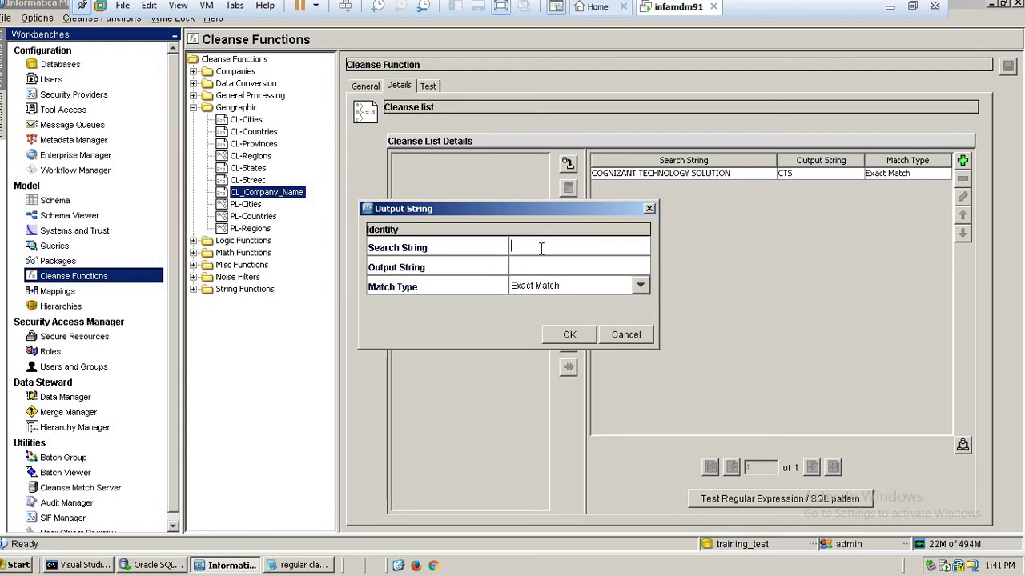
{"action": "type", "text": "C.T.S."}
{"action": "left_click", "coordinate": [538, 265]}
{"action": "type", "text": "CTS"}
{"action": "left_click", "coordinate": [558, 336]}
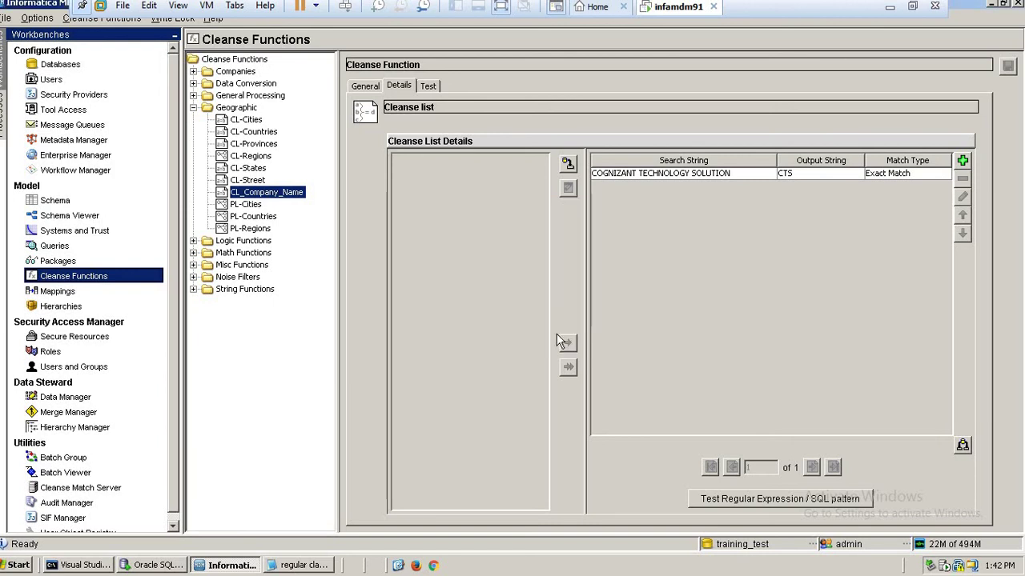
Step: Add an Exact Match entry with search string "CTS." and output string CTS
{"action": "left_click", "coordinate": [962, 161]}
{"action": "type", "text": "C"}
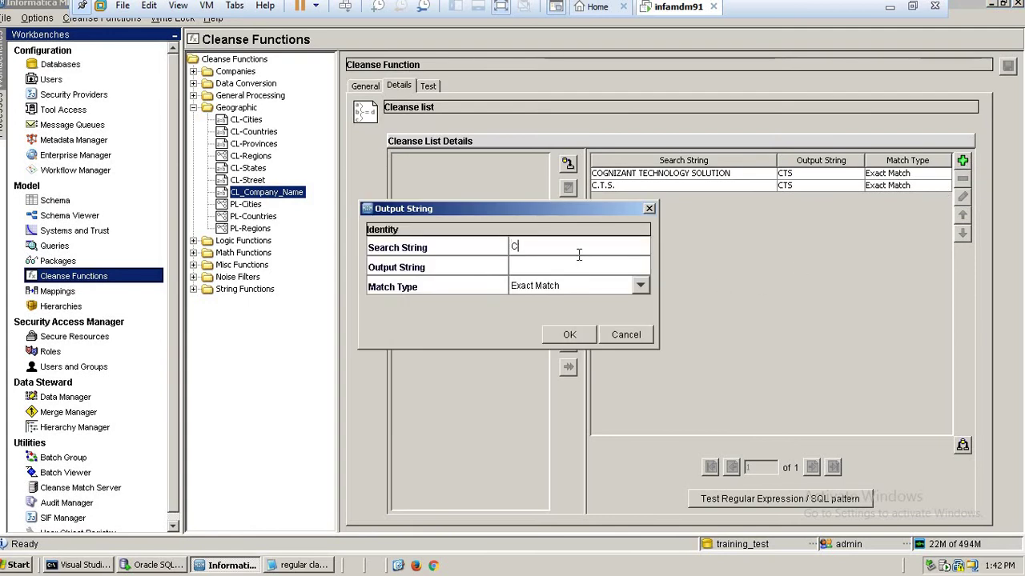
{"action": "type", "text": "TS."}
{"action": "key", "text": "BackSpace"}
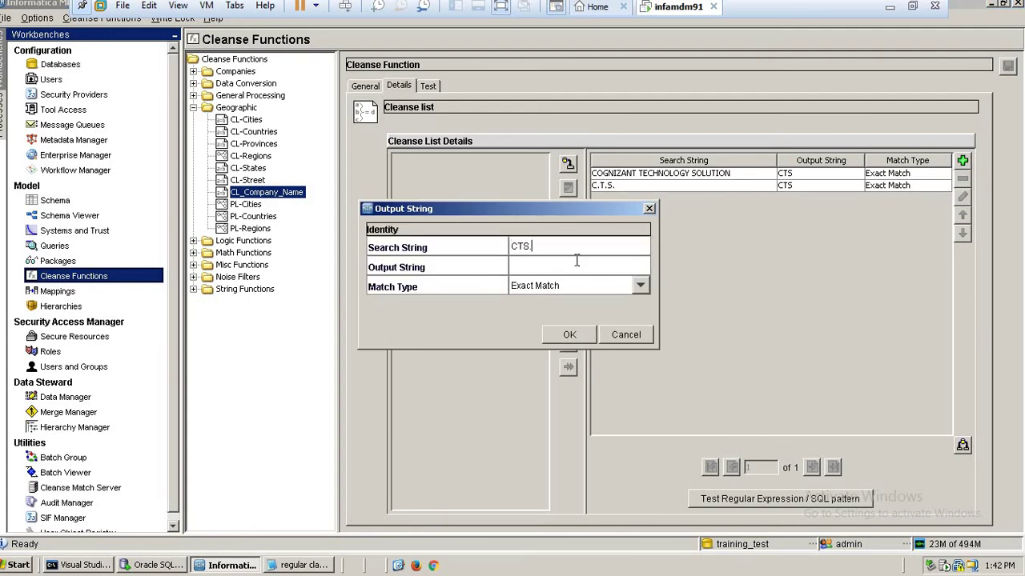
{"action": "left_click", "coordinate": [576, 263]}
{"action": "type", "text": "CTS"}
{"action": "left_click", "coordinate": [569, 335]}
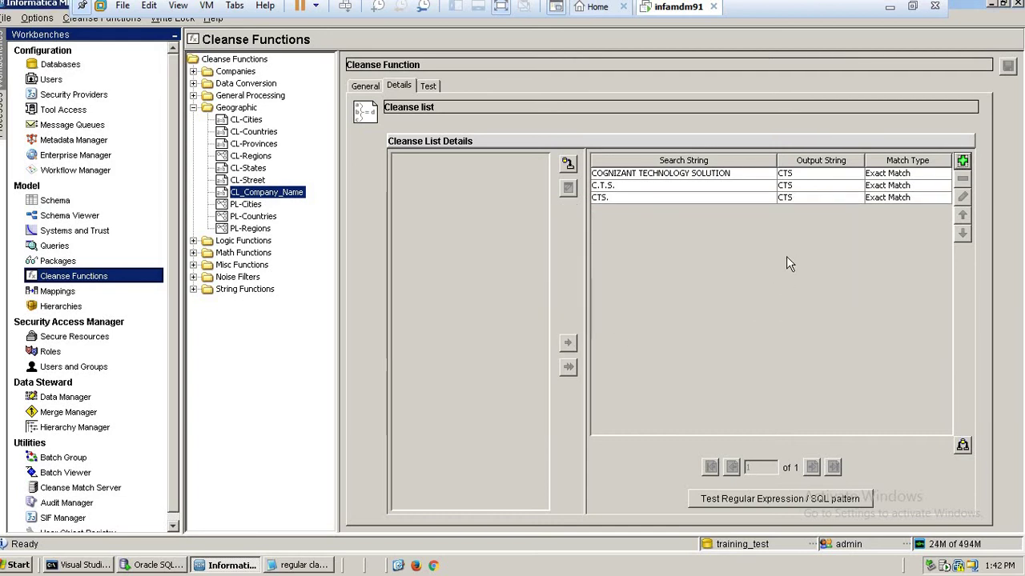
Step: Add an Exact Match entry with search string COGNIZANT and output string CTS
{"action": "left_click", "coordinate": [961, 161]}
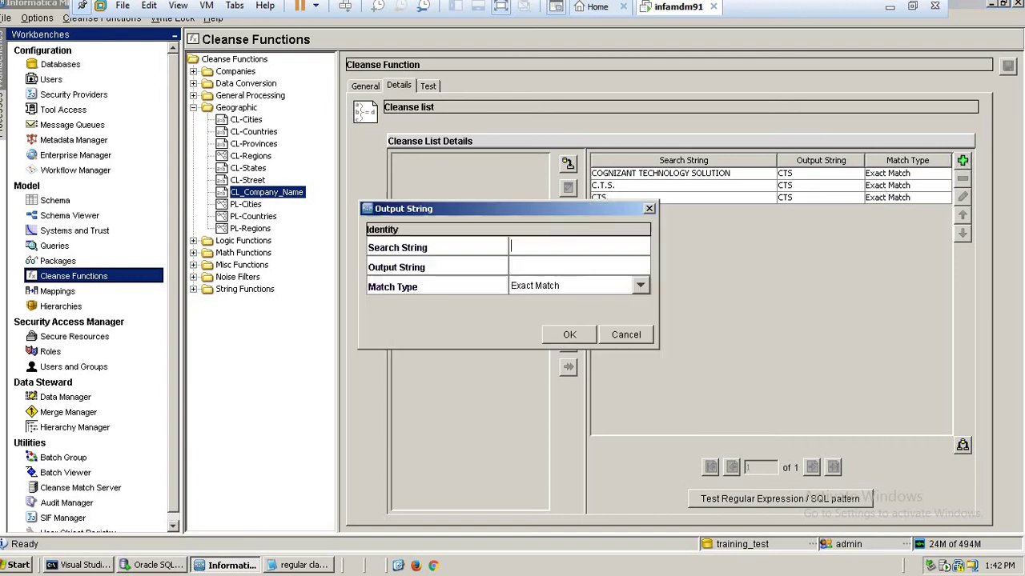
{"action": "type", "text": "COGNIZANT"}
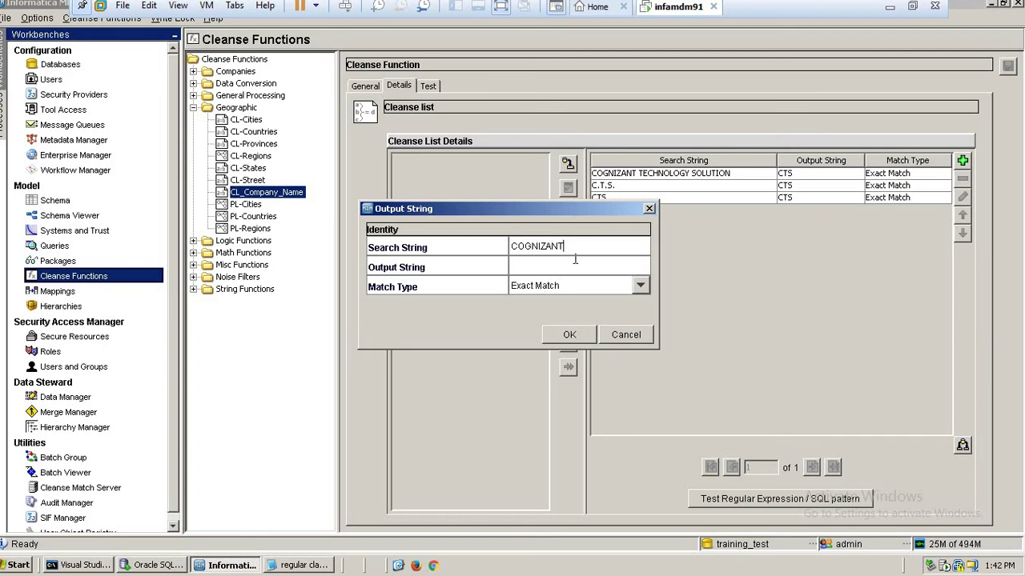
{"action": "left_click", "coordinate": [575, 263]}
{"action": "type", "text": "CTS"}
{"action": "left_click", "coordinate": [570, 334]}
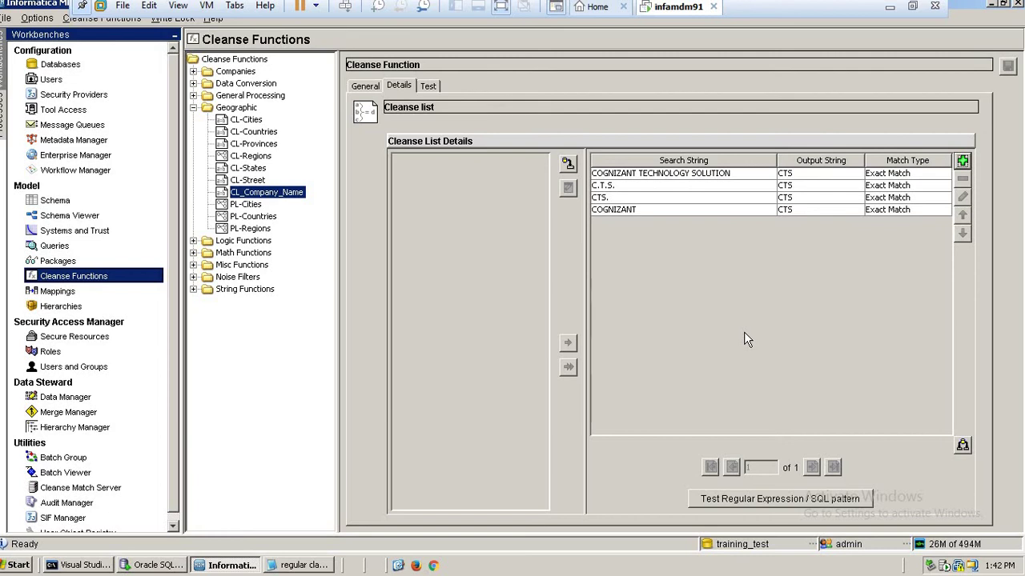
Step: Reopen the CL_Company_Name cleanse list details and review each of the company name mapping rows
{"action": "left_click", "coordinate": [248, 181]}
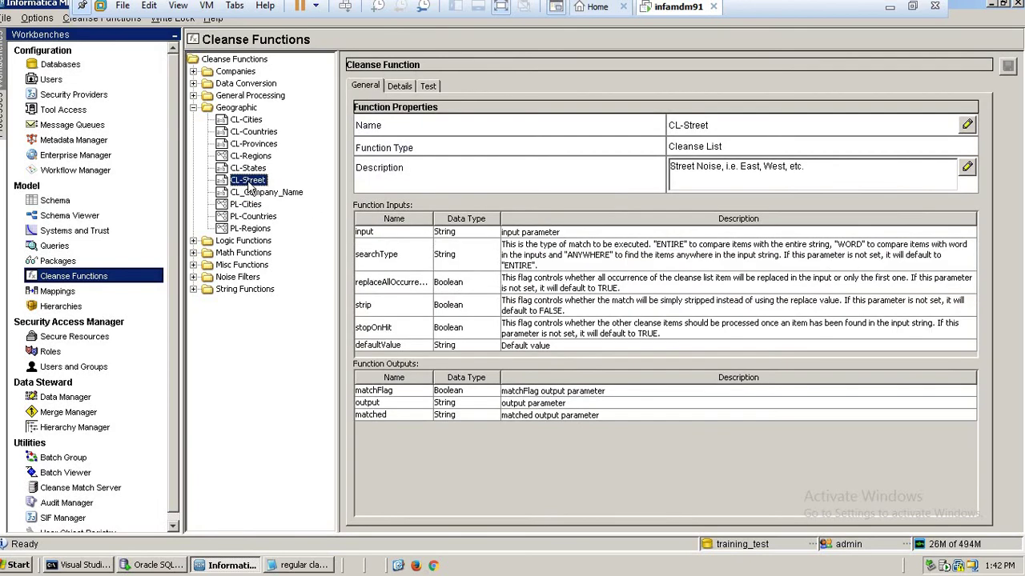
{"action": "left_click", "coordinate": [251, 193]}
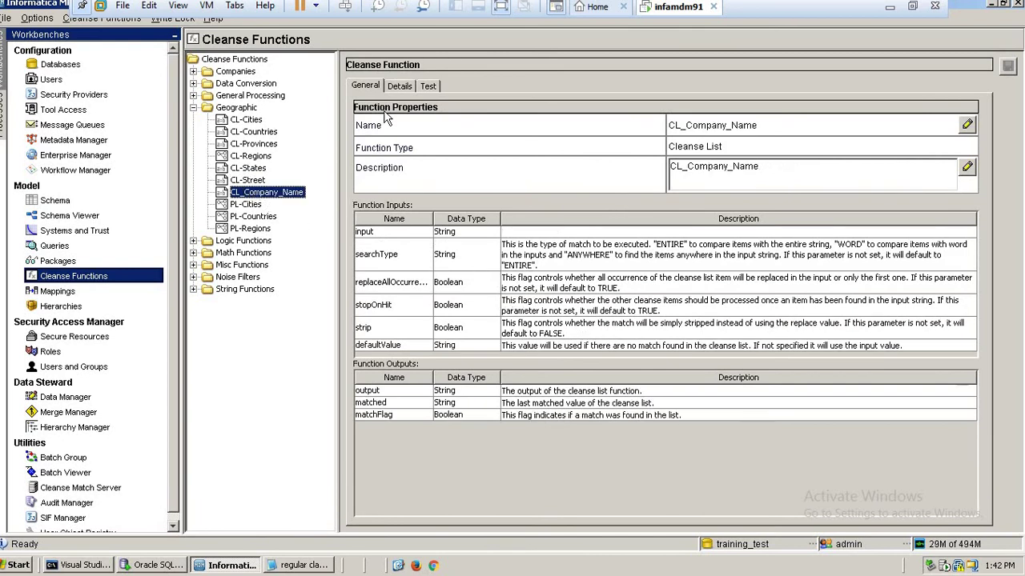
{"action": "left_click", "coordinate": [400, 85]}
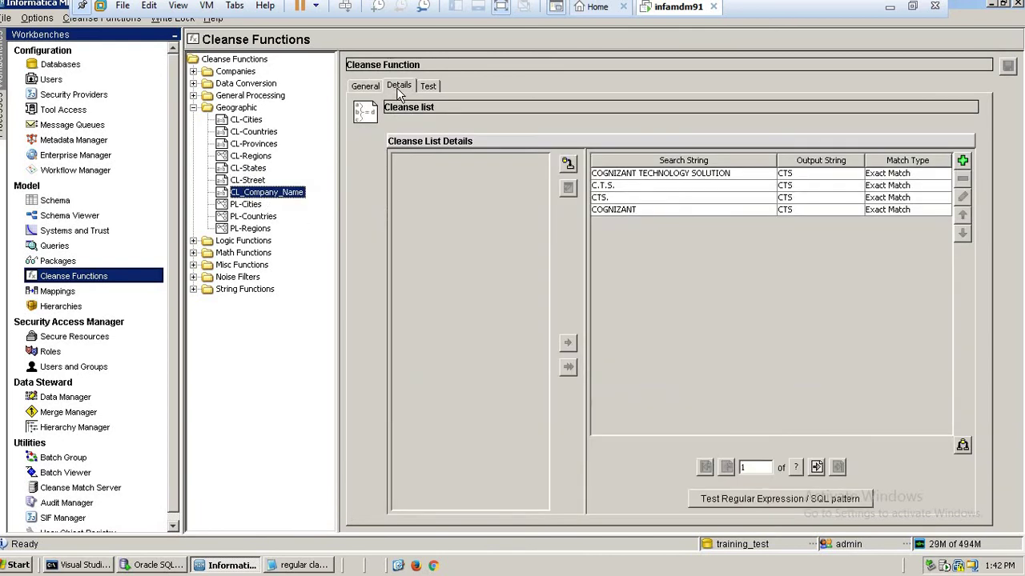
{"action": "left_click", "coordinate": [647, 210]}
{"action": "left_click", "coordinate": [650, 198]}
{"action": "left_click", "coordinate": [650, 186]}
{"action": "left_click", "coordinate": [649, 174]}
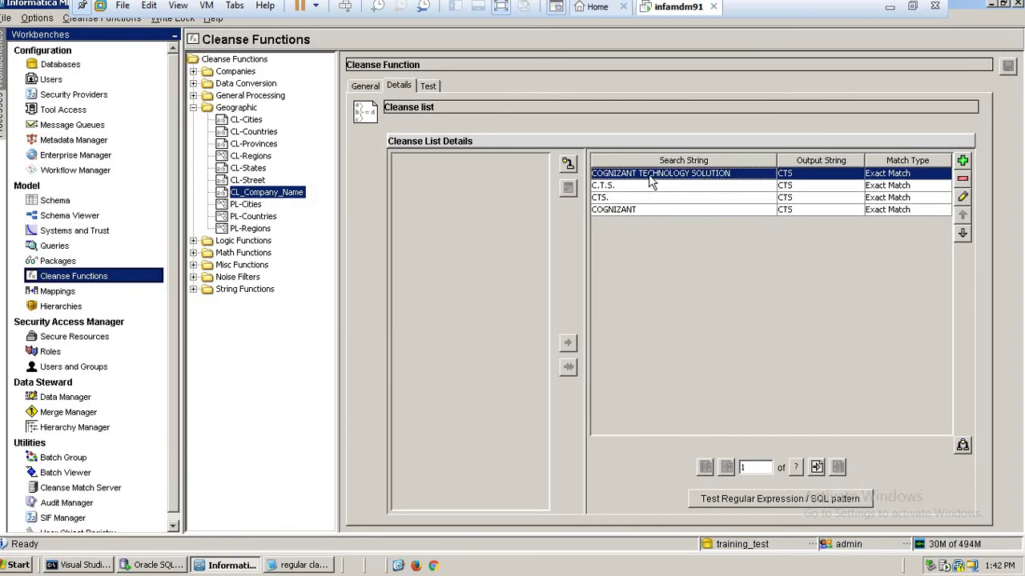
{"action": "left_click", "coordinate": [649, 185]}
{"action": "left_click", "coordinate": [647, 197]}
{"action": "left_click", "coordinate": [645, 209]}
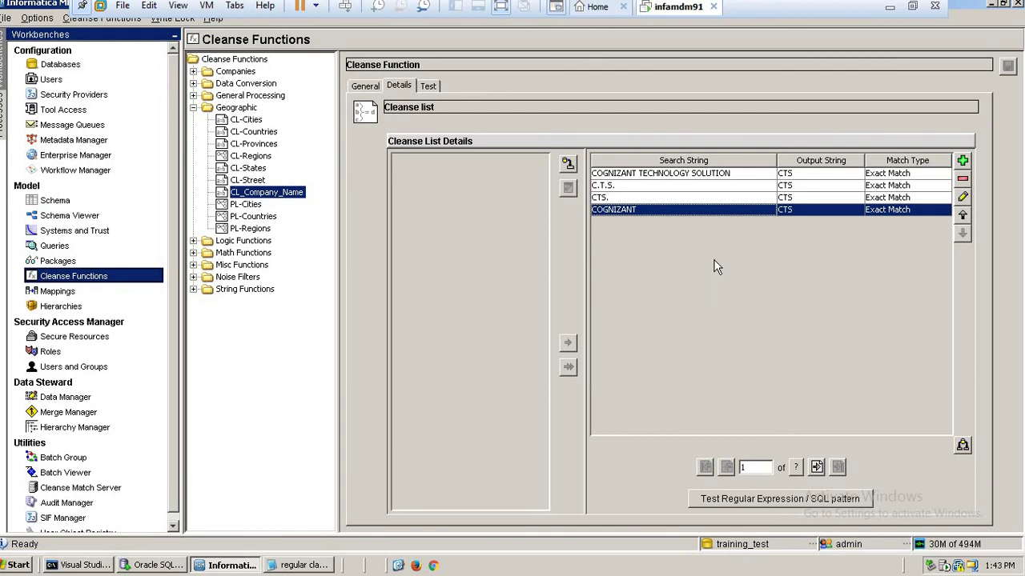
Step: Review the company name mapping rows and look at the entry details for COGNIZANT TECHNOLOGY SOLUTION without changing them
{"action": "left_click", "coordinate": [765, 198]}
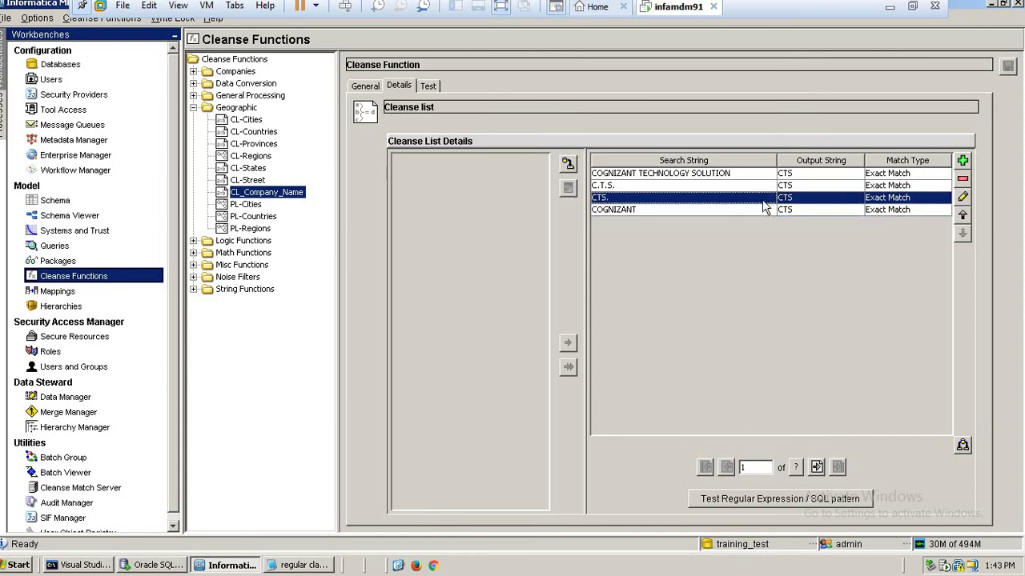
{"action": "left_click", "coordinate": [766, 186]}
{"action": "key", "text": "Up"}
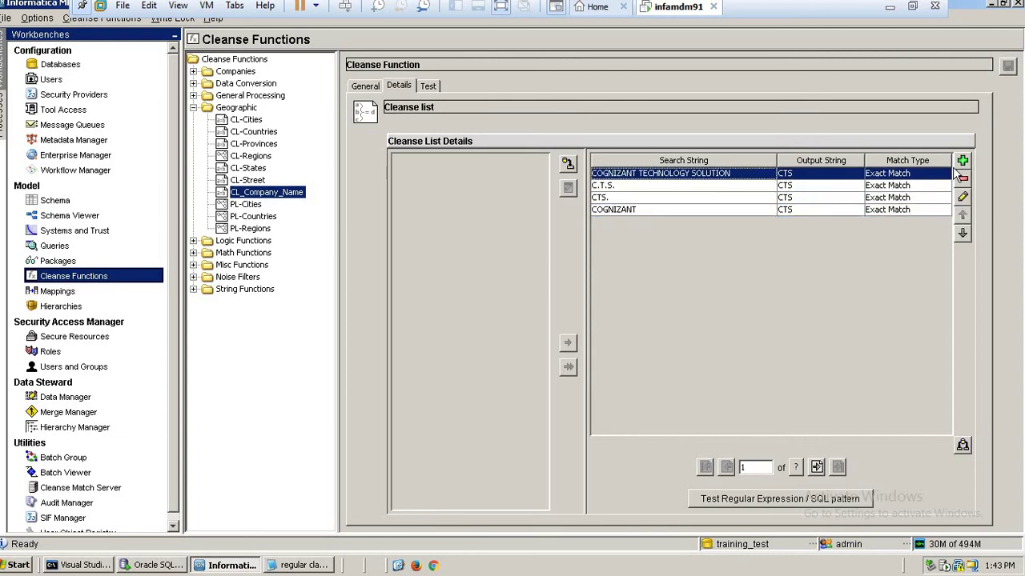
{"action": "left_click", "coordinate": [963, 196]}
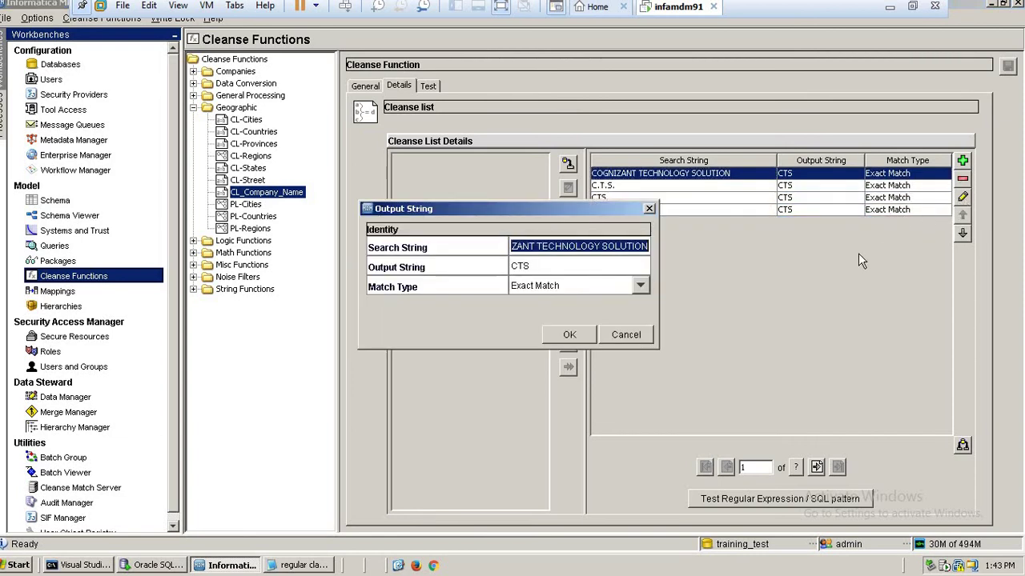
{"action": "left_click", "coordinate": [633, 335]}
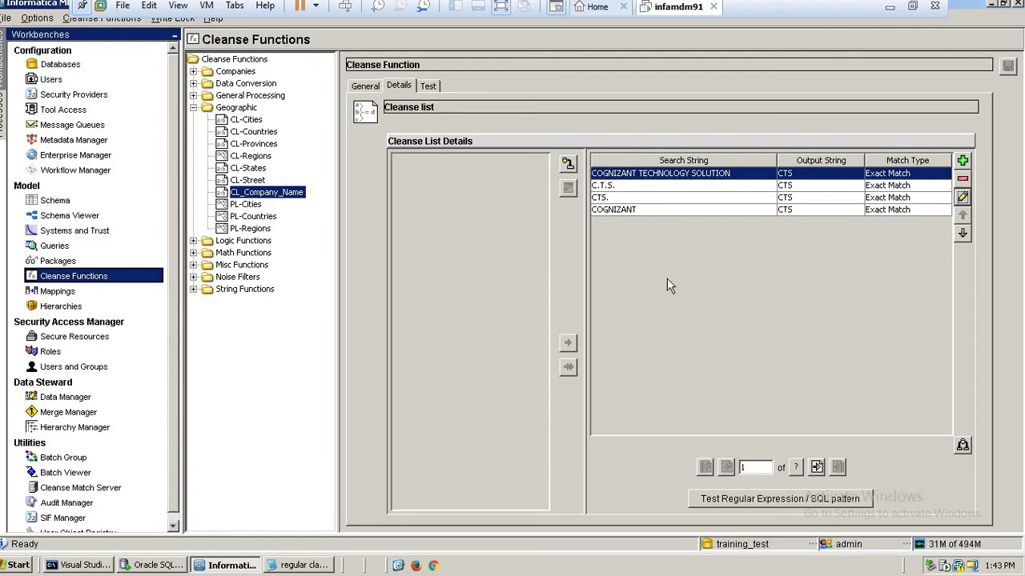
Step: Switch to Oracle SQL Developer and start a new table named ALL_COMPANY_NAME under the training_test connection
{"action": "left_click", "coordinate": [168, 565]}
{"action": "left_click_drag", "start_coordinate": [192, 460], "coordinate": [193, 112]}
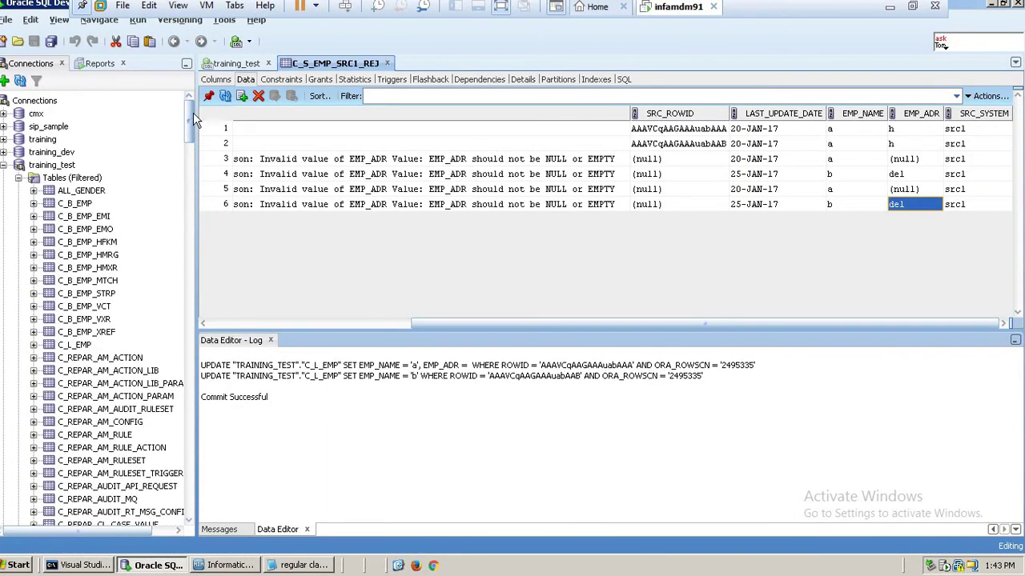
{"action": "left_click", "coordinate": [88, 181]}
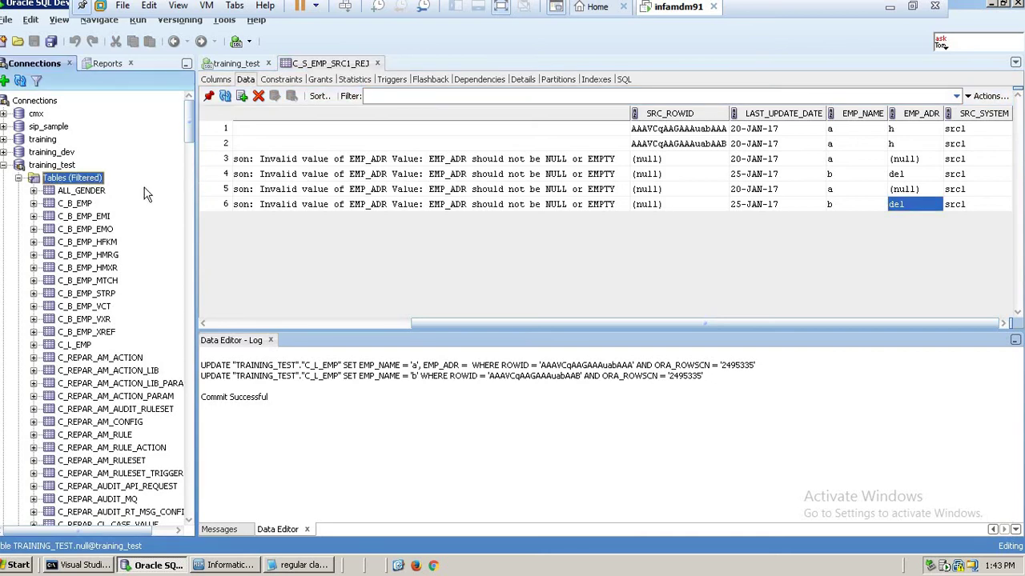
{"action": "right_click", "coordinate": [80, 184]}
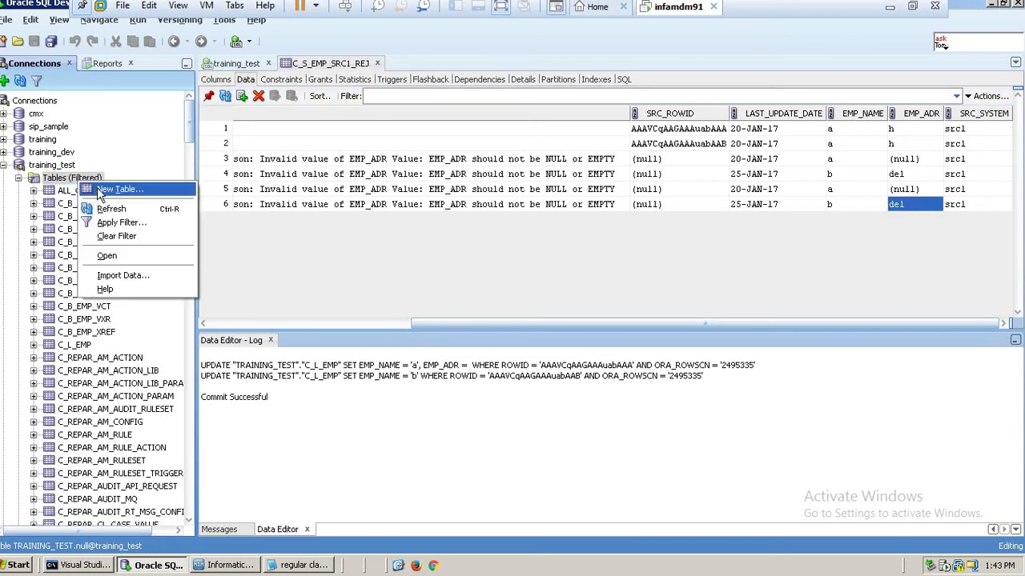
{"action": "left_click", "coordinate": [102, 188]}
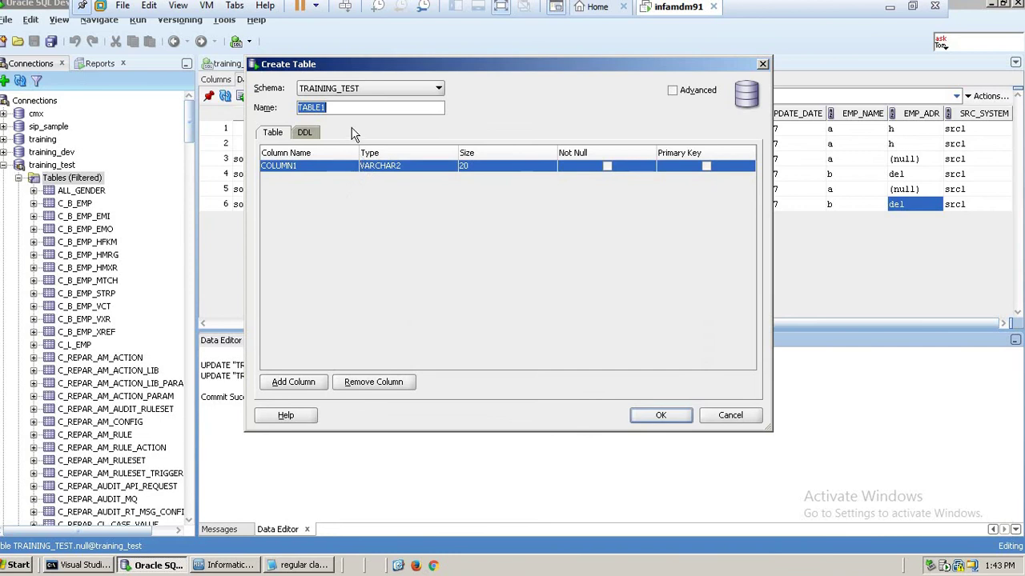
{"action": "type", "text": "AA"}
{"action": "key", "text": "BackSpace"}
{"action": "key", "text": "BackSpace"}
{"action": "type", "text": "OMPANY"}
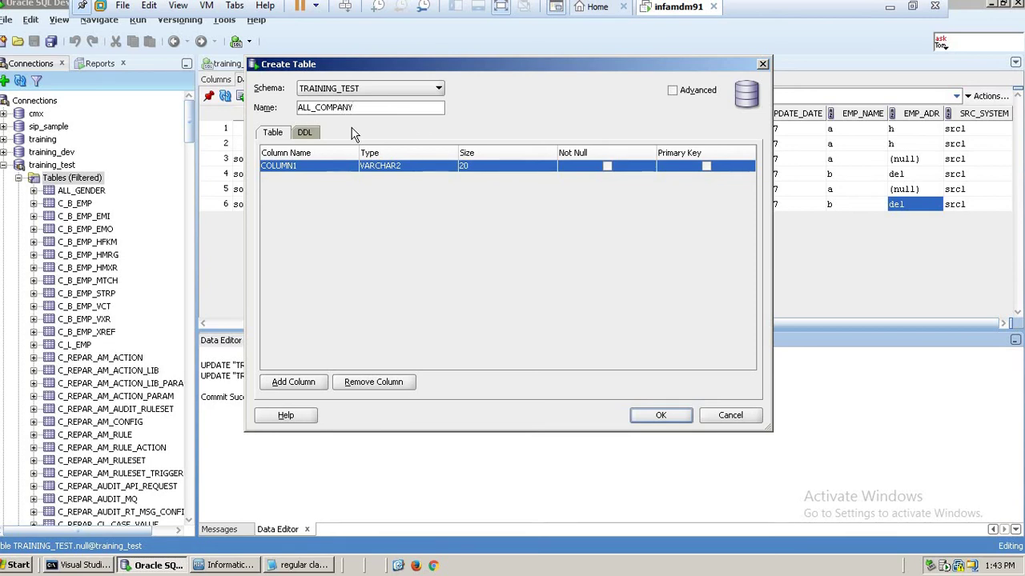
{"action": "type", "text": "_NAME"}
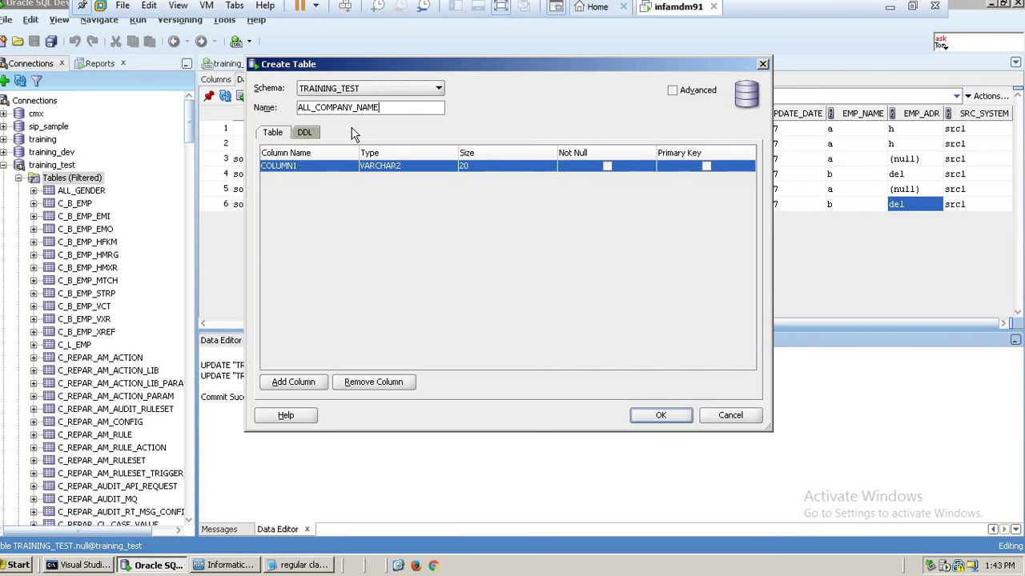
Step: Name the new table's first column COMPANY NAME
{"action": "left_click", "coordinate": [299, 172]}
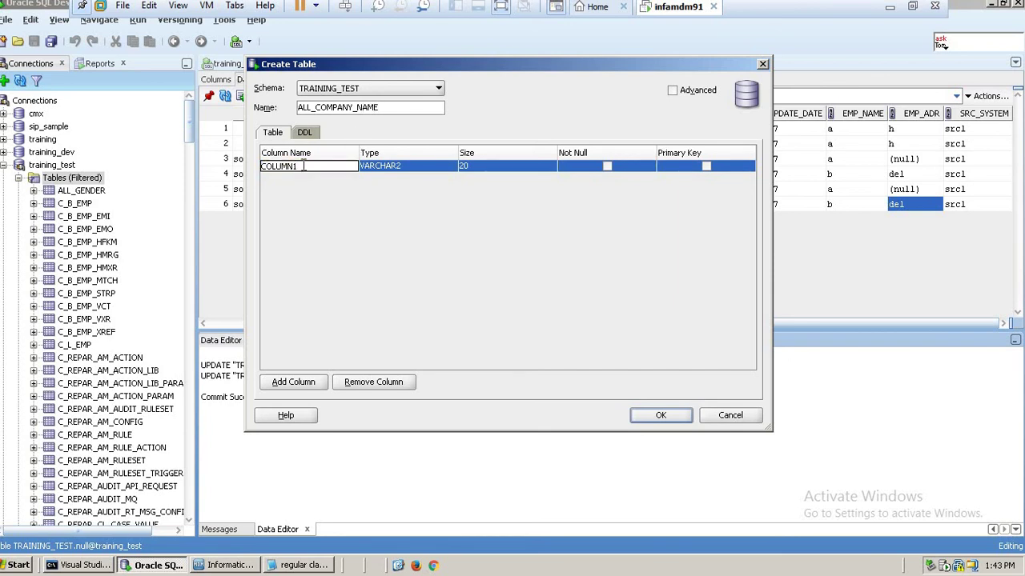
{"action": "double_click", "coordinate": [273, 168]}
{"action": "type", "text": "COMPANY NAME"}
Step: Add a second column named COMPANY ACTUAL NAME and try to create the table
{"action": "left_click", "coordinate": [295, 383]}
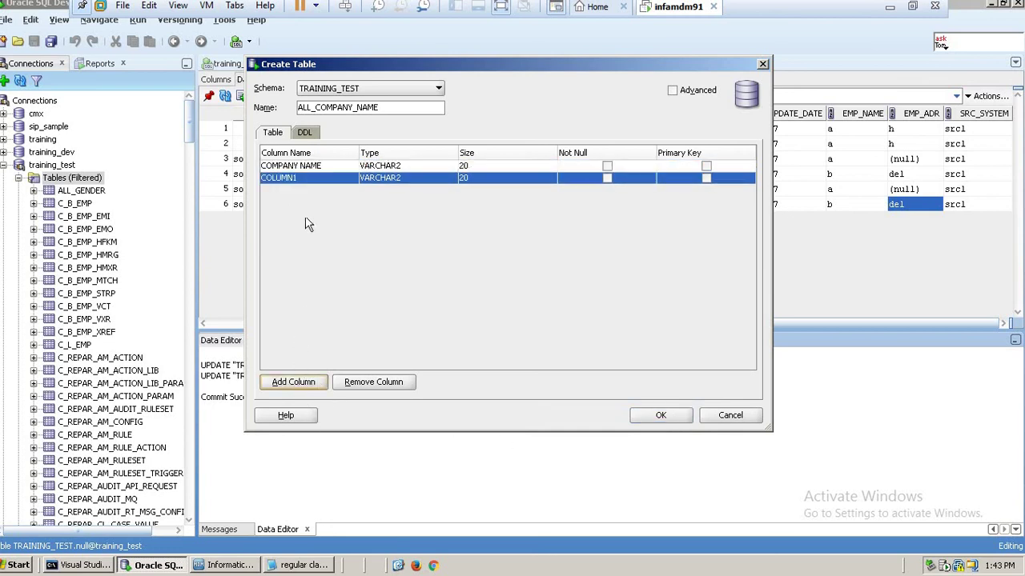
{"action": "left_click", "coordinate": [307, 176]}
{"action": "double_click", "coordinate": [288, 178]}
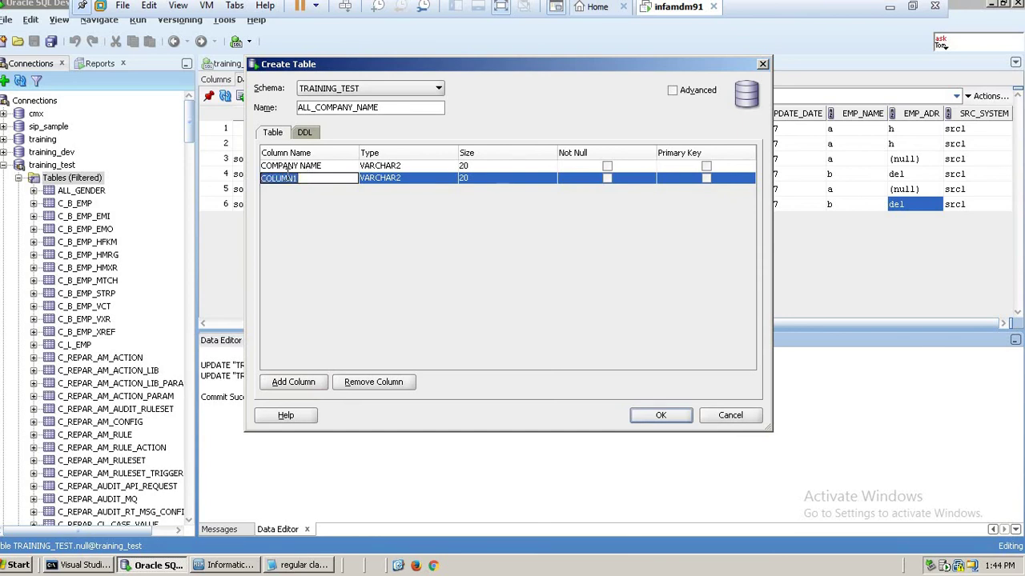
{"action": "type", "text": "COMPANY ACTUAL NAME"}
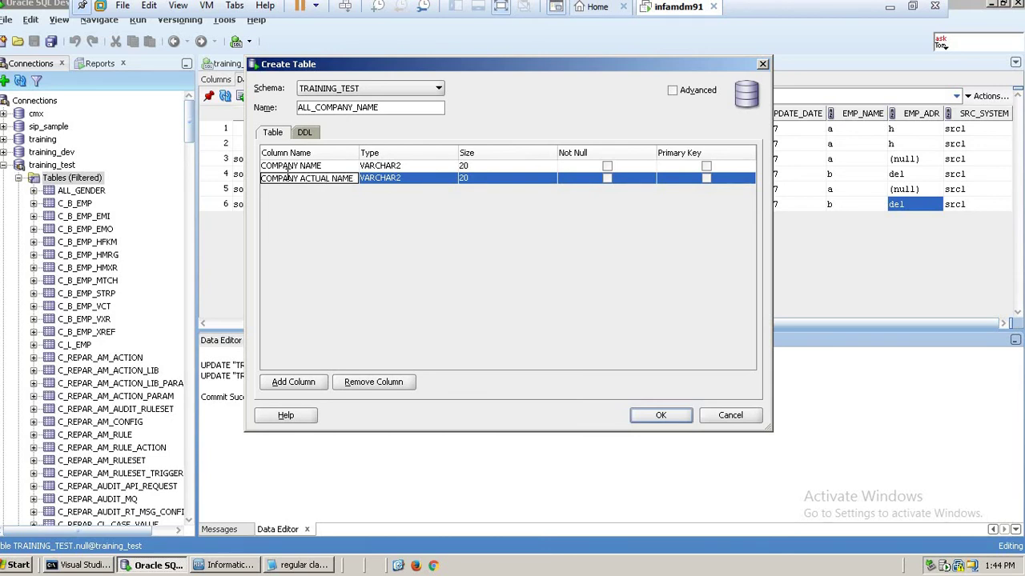
{"action": "left_click", "coordinate": [661, 416]}
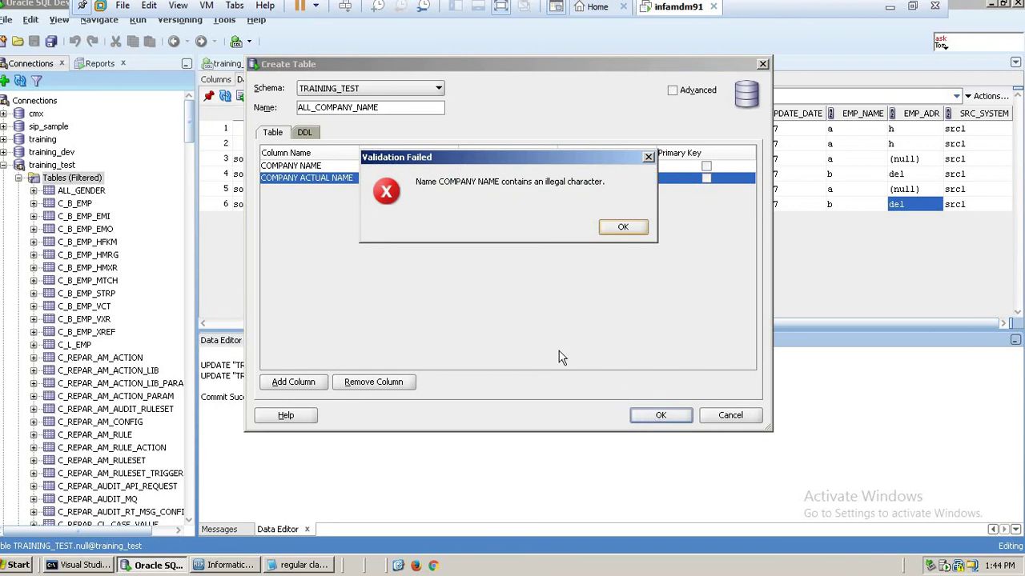
{"action": "left_click", "coordinate": [624, 228]}
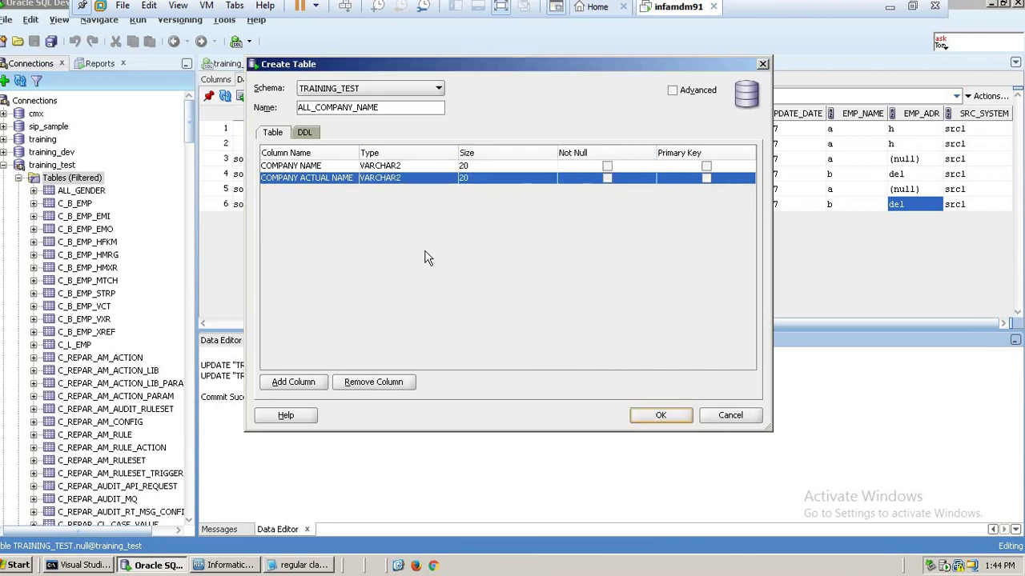
Step: Rename the columns with underscores as COMPANY_NAME and COMPANY_ACTUAL_NAME, and create the table
{"action": "left_click", "coordinate": [302, 165]}
{"action": "left_click", "coordinate": [302, 165]}
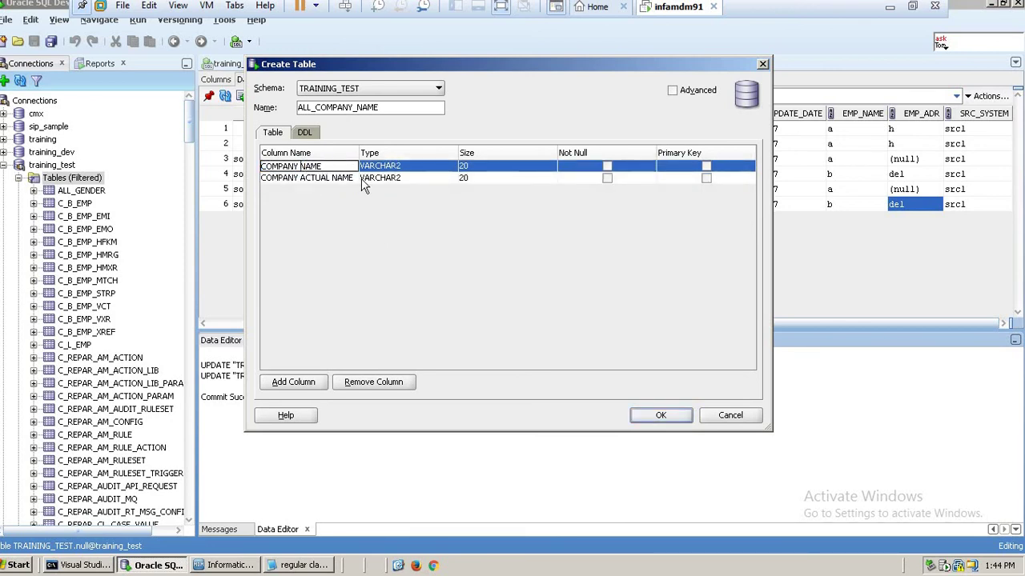
{"action": "key", "text": "BackSpace"}
{"action": "type", "text": "_"}
{"action": "left_click", "coordinate": [301, 178]}
{"action": "left_click", "coordinate": [301, 178]}
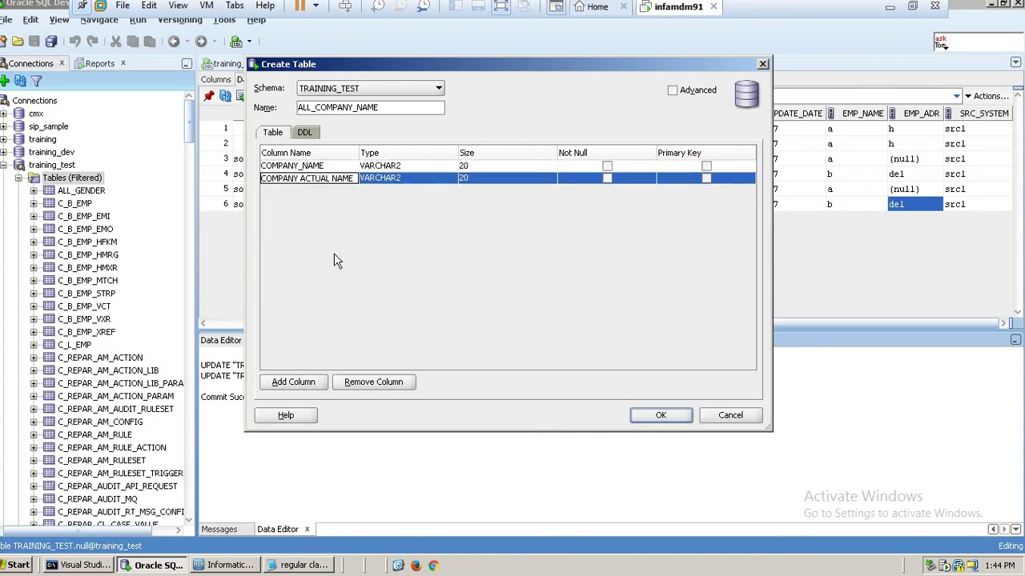
{"action": "key", "text": "BackSpace"}
{"action": "type", "text": "_"}
{"action": "key", "text": "BackSpace"}
{"action": "type", "text": "_"}
{"action": "left_click", "coordinate": [674, 413]}
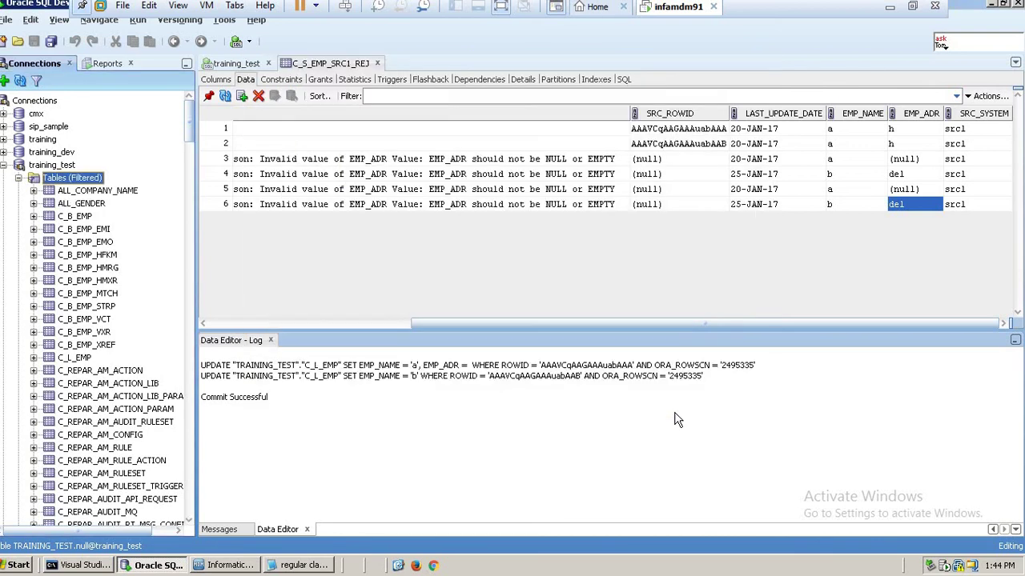
Step: Open the ALL_COMPANY_NAME table data and insert a row with COGNIZANT TECHNOLOGY SOLUTION as company name and CTS as actual name
{"action": "left_click", "coordinate": [124, 192]}
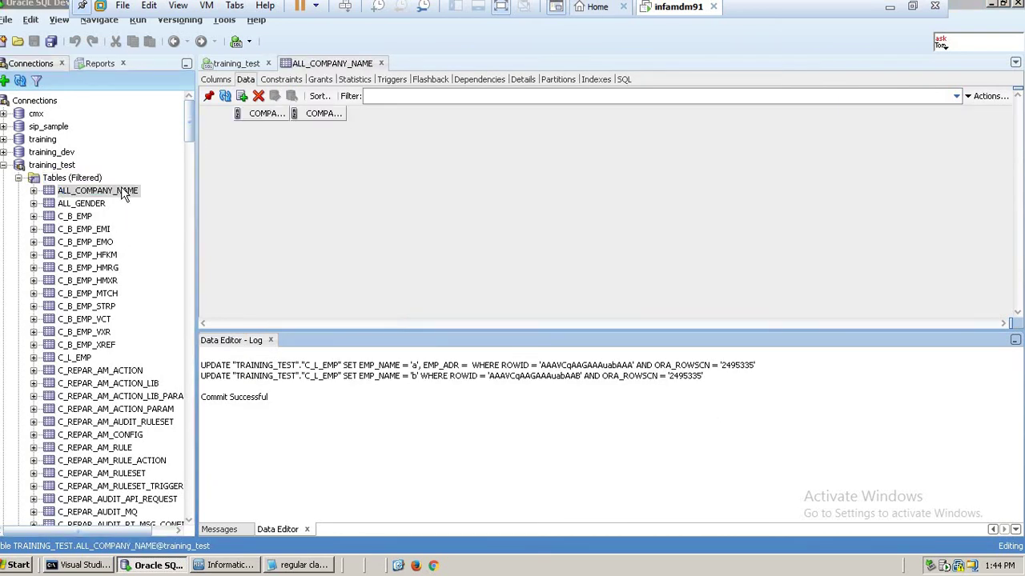
{"action": "left_click", "coordinate": [242, 96]}
{"action": "double_click", "coordinate": [263, 130]}
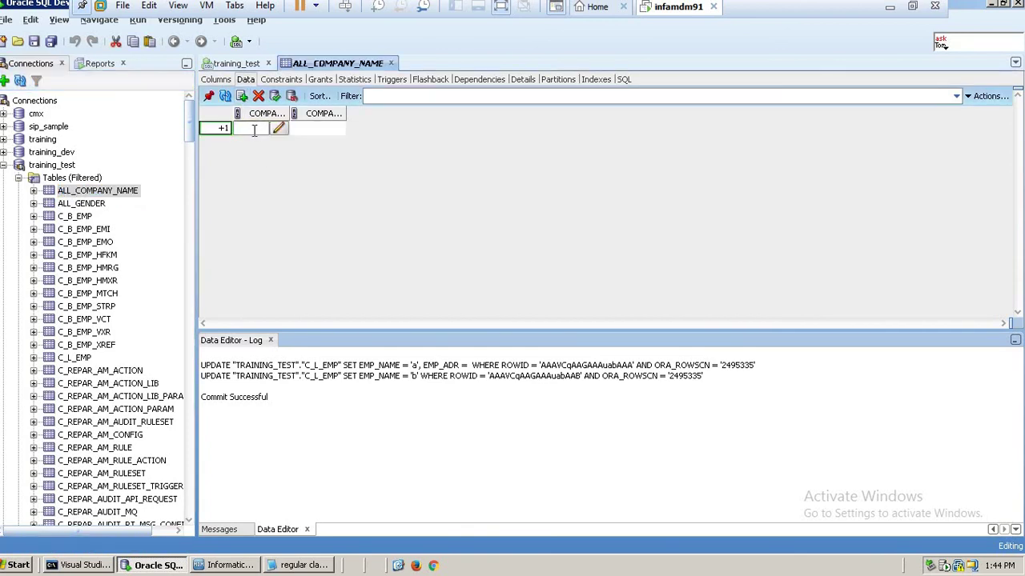
{"action": "left_click", "coordinate": [278, 129]}
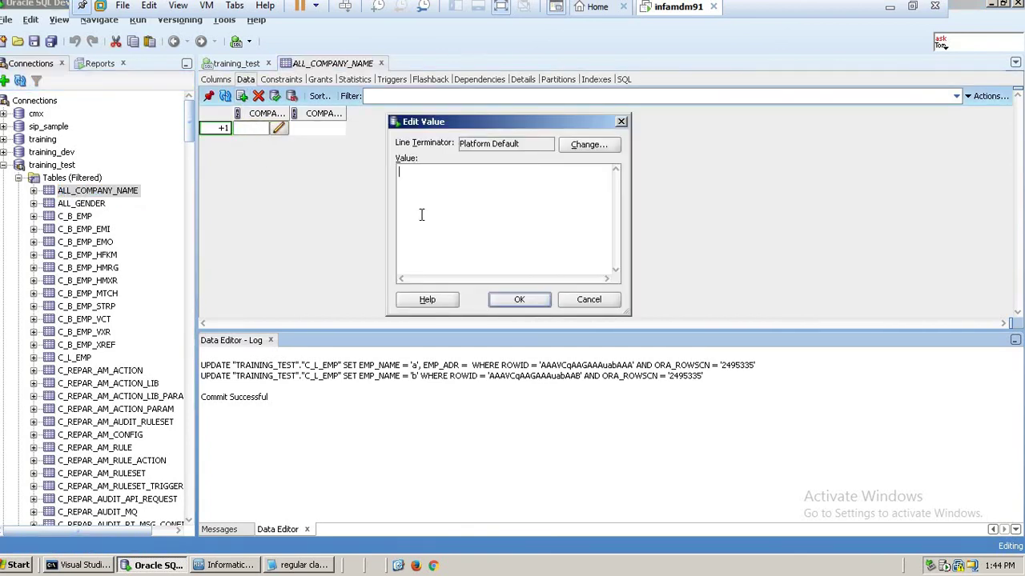
{"action": "type", "text": "COGNIZANT TECHNOLOGY "}
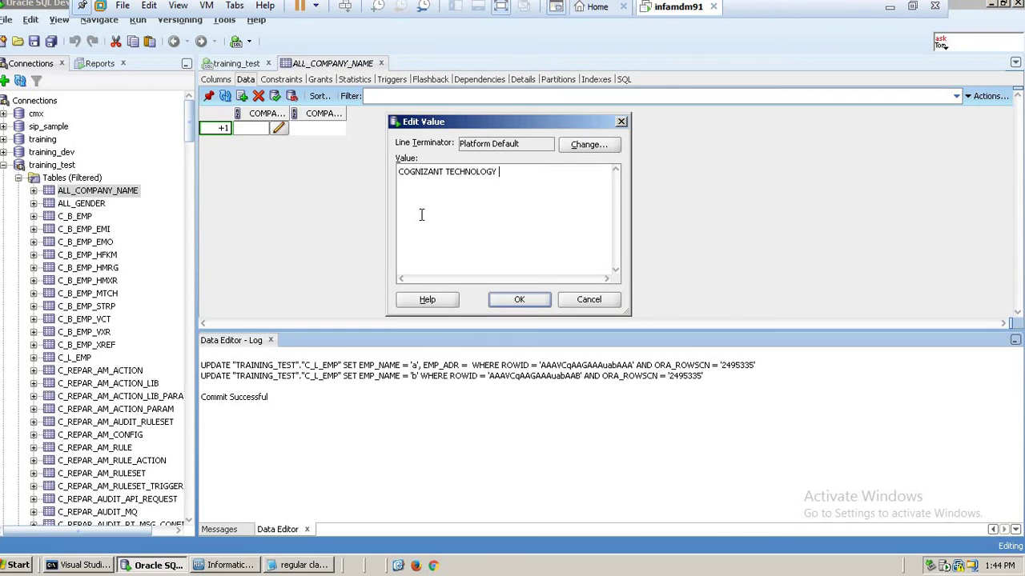
{"action": "type", "text": "SOLUTIONS"}
{"action": "left_click", "coordinate": [519, 299]}
{"action": "left_click", "coordinate": [320, 128]}
{"action": "left_click", "coordinate": [335, 128]}
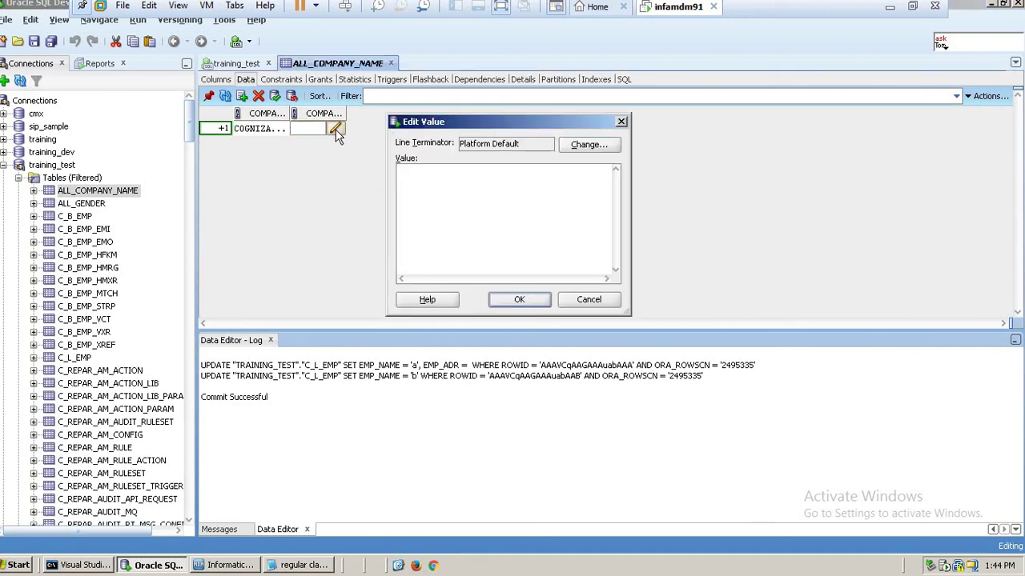
{"action": "type", "text": "CTS"}
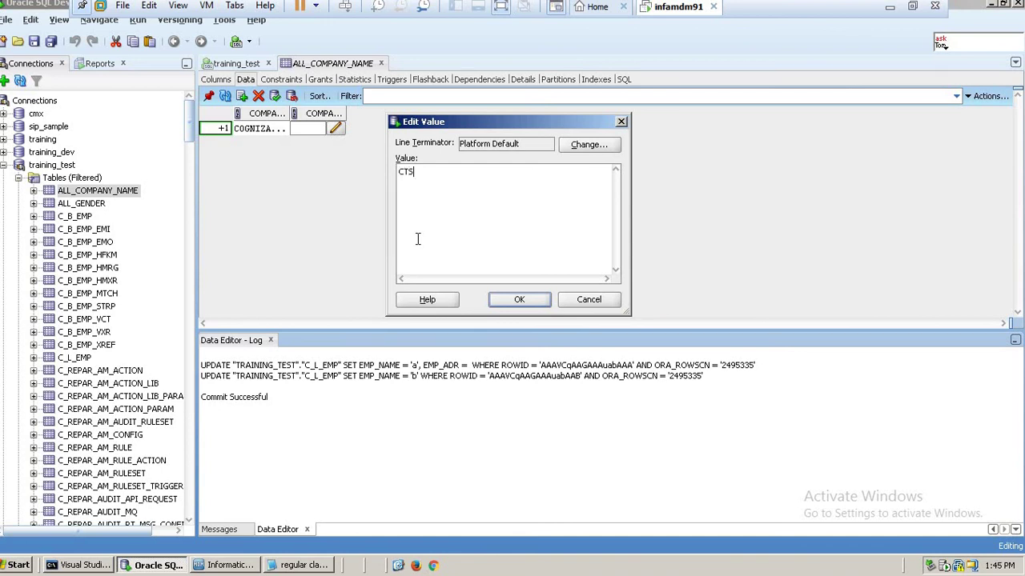
{"action": "left_click", "coordinate": [519, 300]}
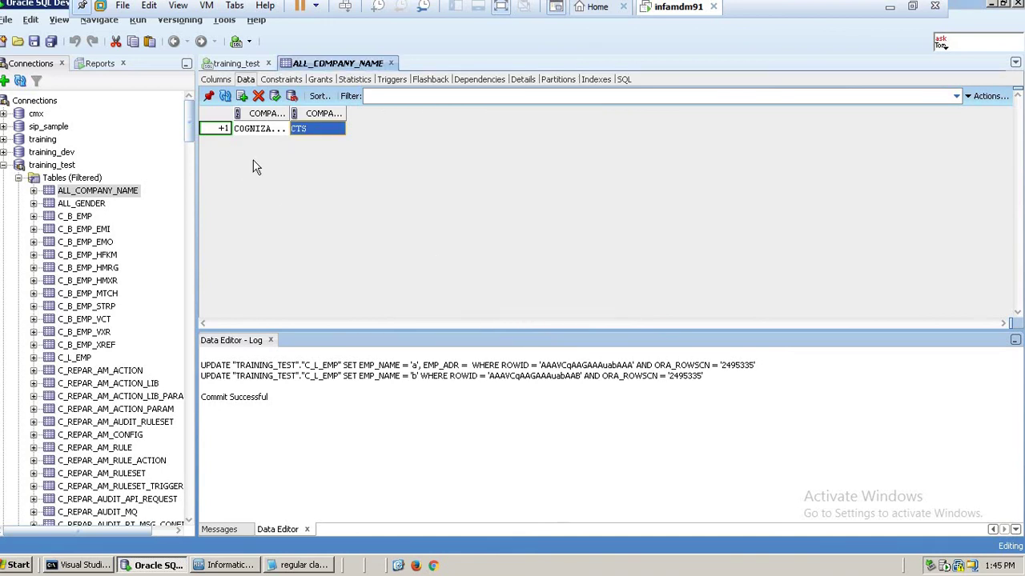
Step: Insert a second row with company name C.T.S. and actual name CTS
{"action": "left_click", "coordinate": [242, 96]}
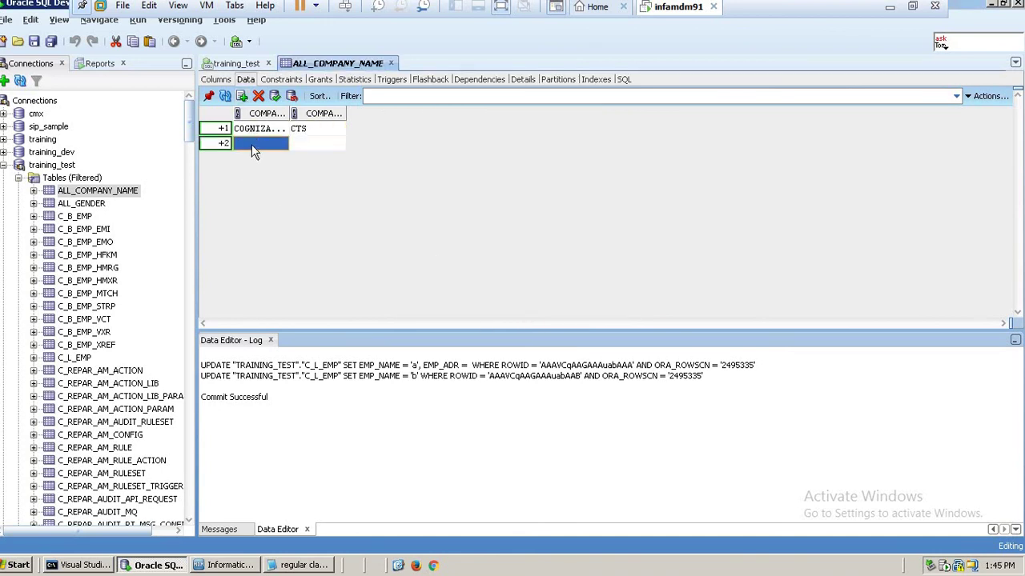
{"action": "left_click", "coordinate": [251, 144]}
{"action": "type", "text": "C.T.S."}
{"action": "left_click", "coordinate": [311, 149]}
{"action": "left_click", "coordinate": [309, 144]}
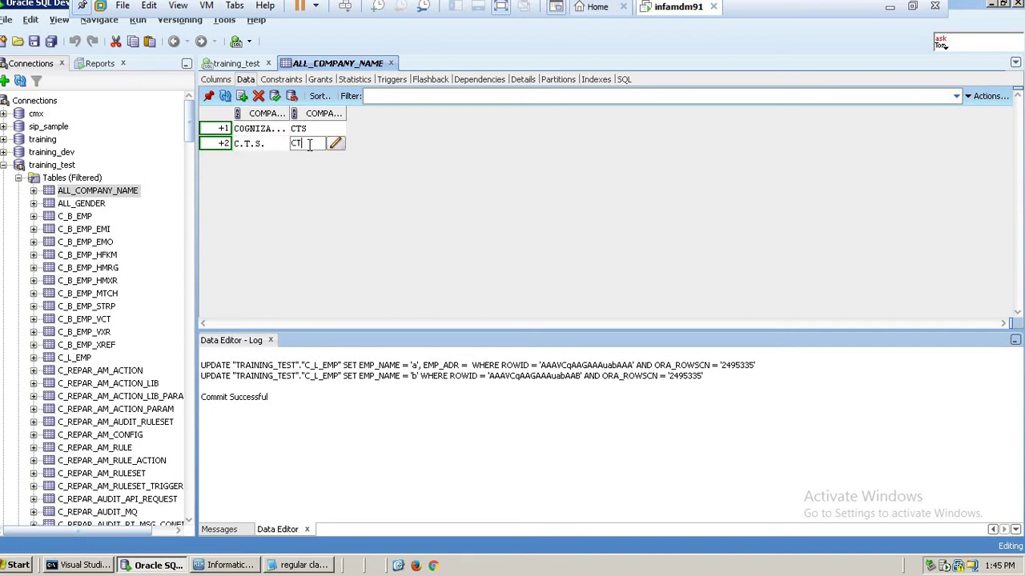
Step: Insert a third row with company name "CTS." and actual name CTS
{"action": "left_click", "coordinate": [242, 95]}
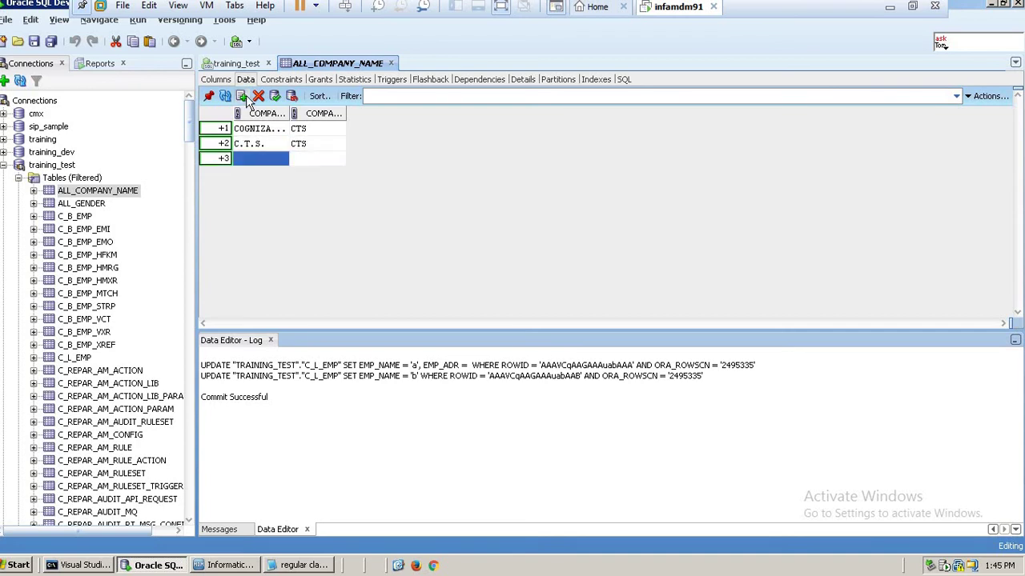
{"action": "left_click", "coordinate": [253, 160]}
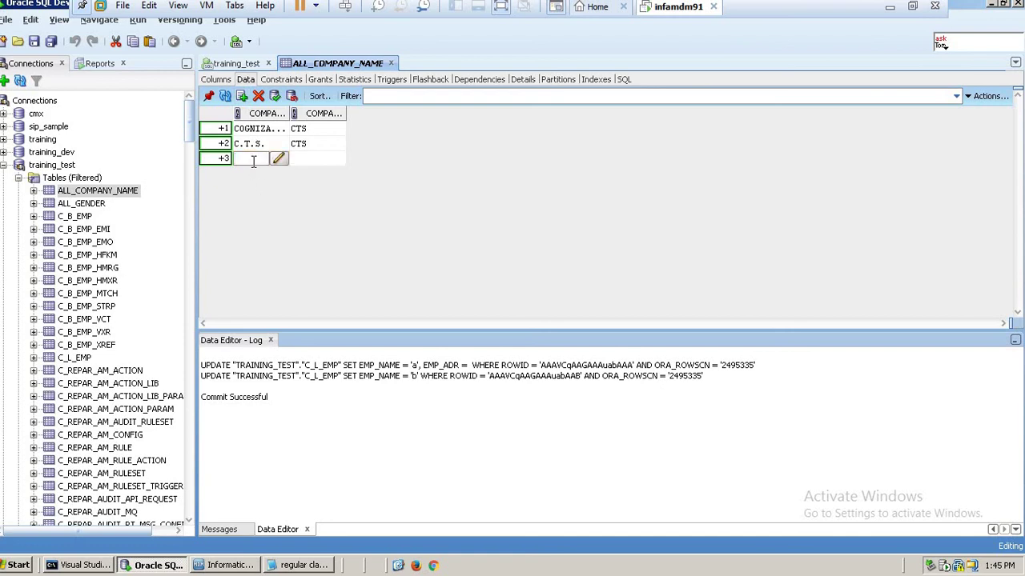
{"action": "type", "text": "CTS."}
{"action": "left_click", "coordinate": [318, 160]}
{"action": "left_click", "coordinate": [321, 160]}
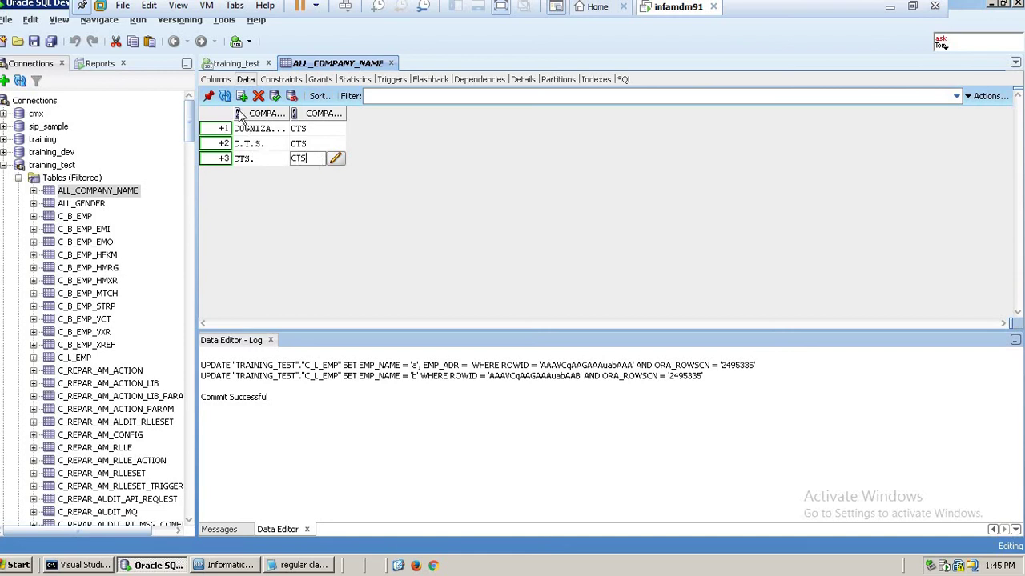
Step: Insert a fourth row with company name COGNIZANT and actual name CTS, and try to commit the new rows
{"action": "left_click", "coordinate": [242, 96]}
{"action": "left_click", "coordinate": [247, 177]}
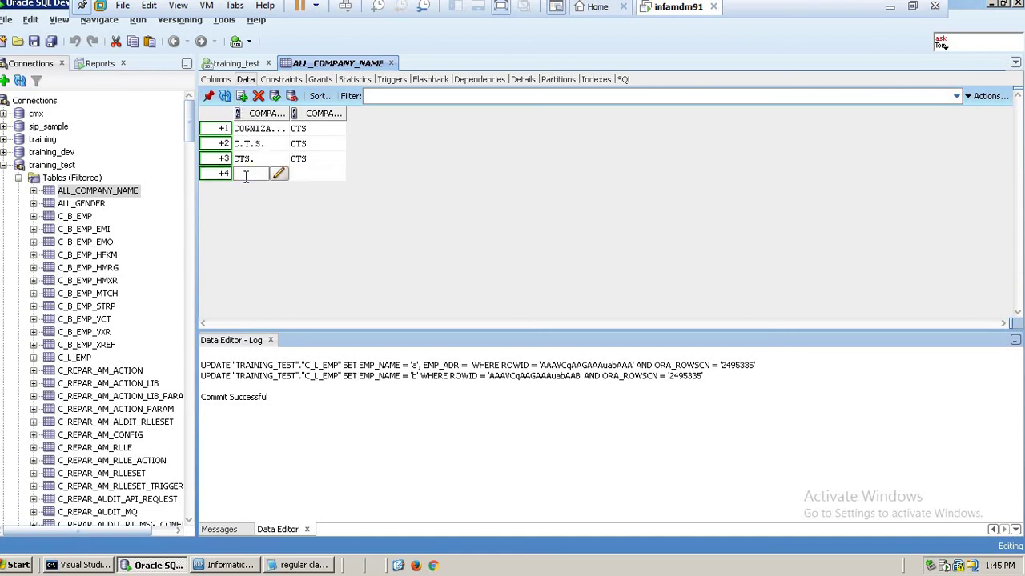
{"action": "type", "text": "CO"}
{"action": "type", "text": "GNIZANT"}
{"action": "left_click", "coordinate": [316, 173]}
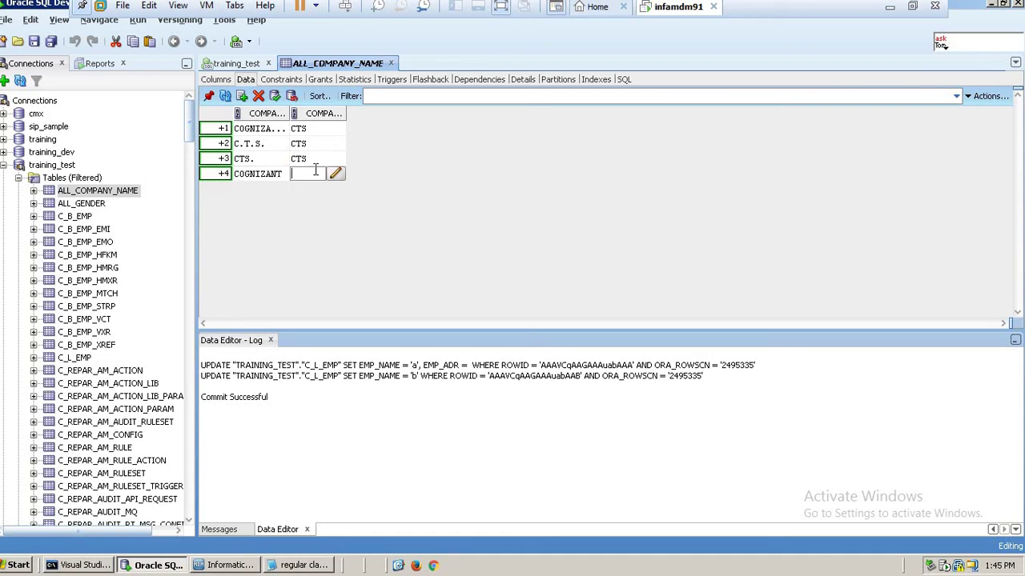
{"action": "type", "text": "CTS"}
{"action": "left_click", "coordinate": [276, 96]}
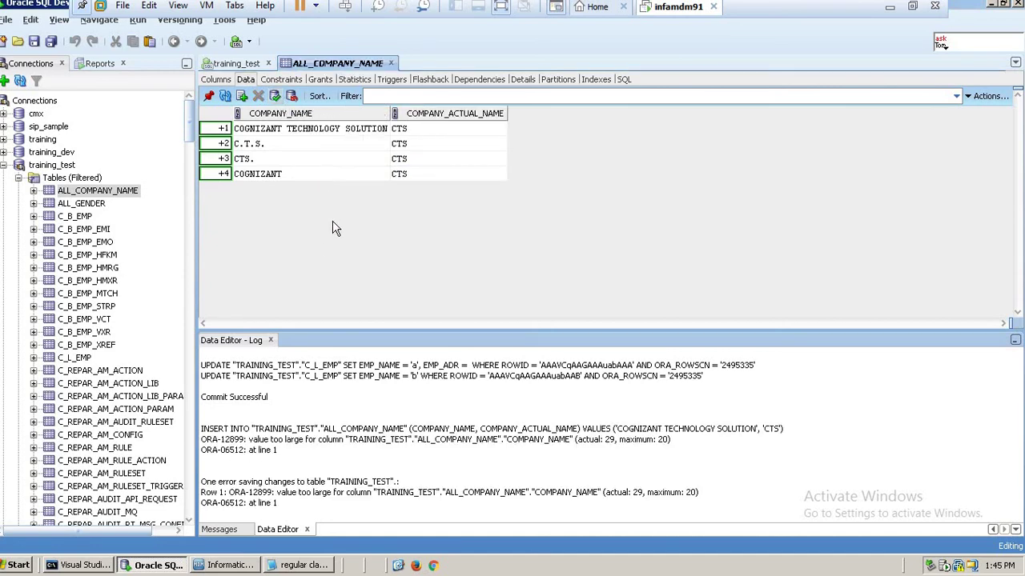
{"action": "left_click", "coordinate": [275, 96]}
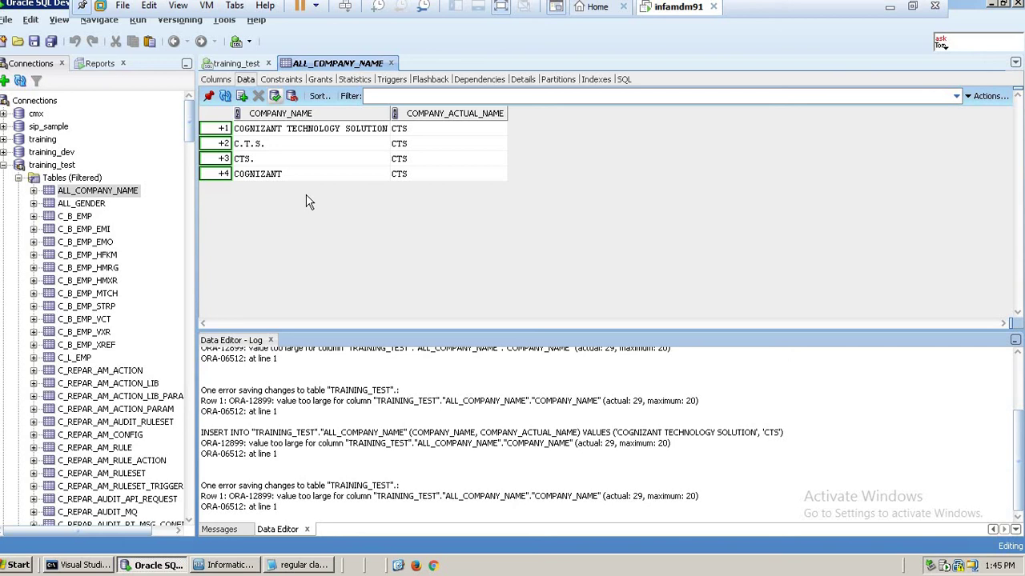
Step: Retry committing the four new ALL_COMPANY_NAME rows, reviewing the data editor log between attempts
{"action": "left_click", "coordinate": [277, 98]}
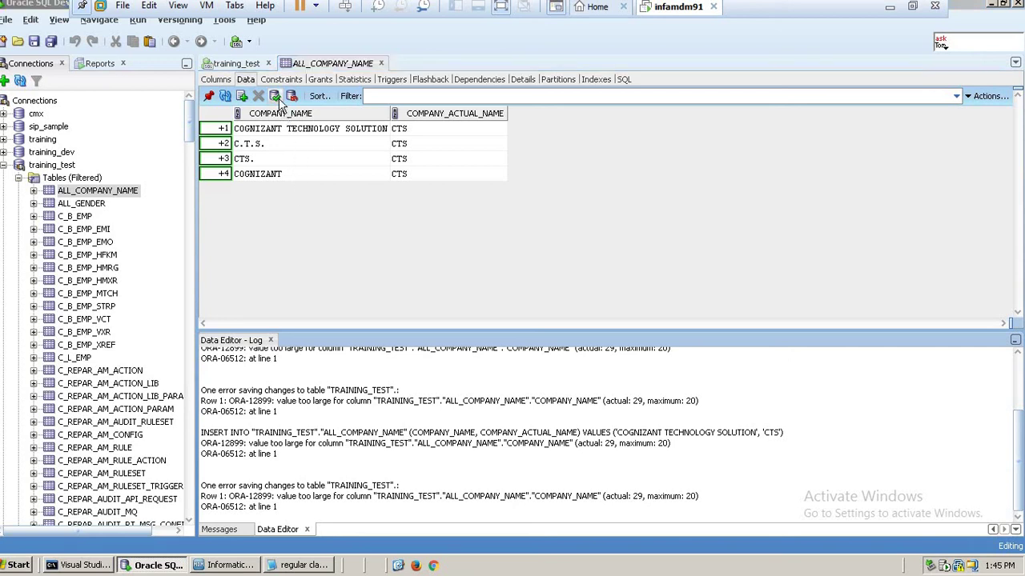
{"action": "left_click", "coordinate": [326, 165]}
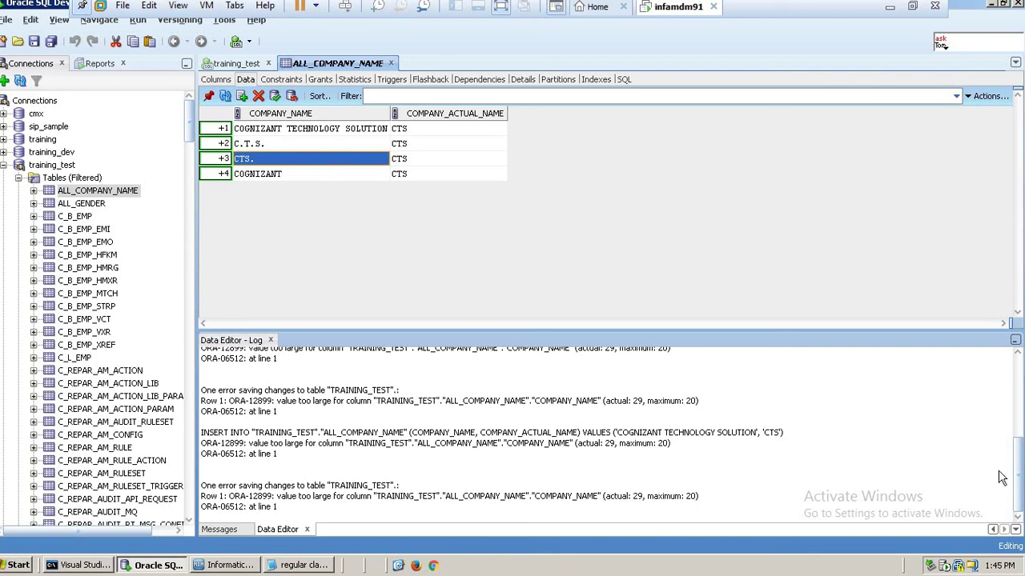
{"action": "left_click_drag", "start_coordinate": [1020, 477], "coordinate": [1022, 398]}
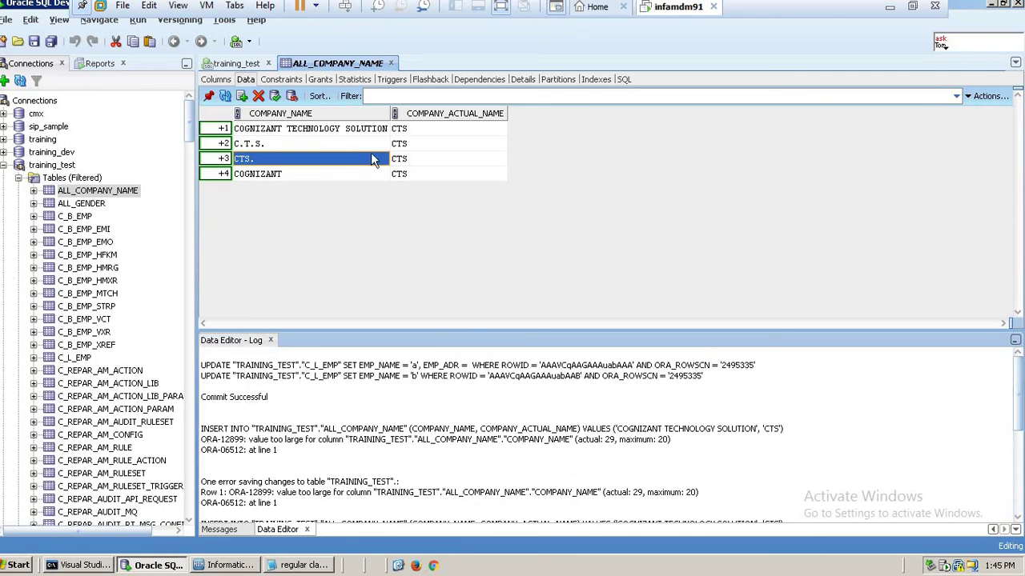
{"action": "left_click", "coordinate": [277, 98]}
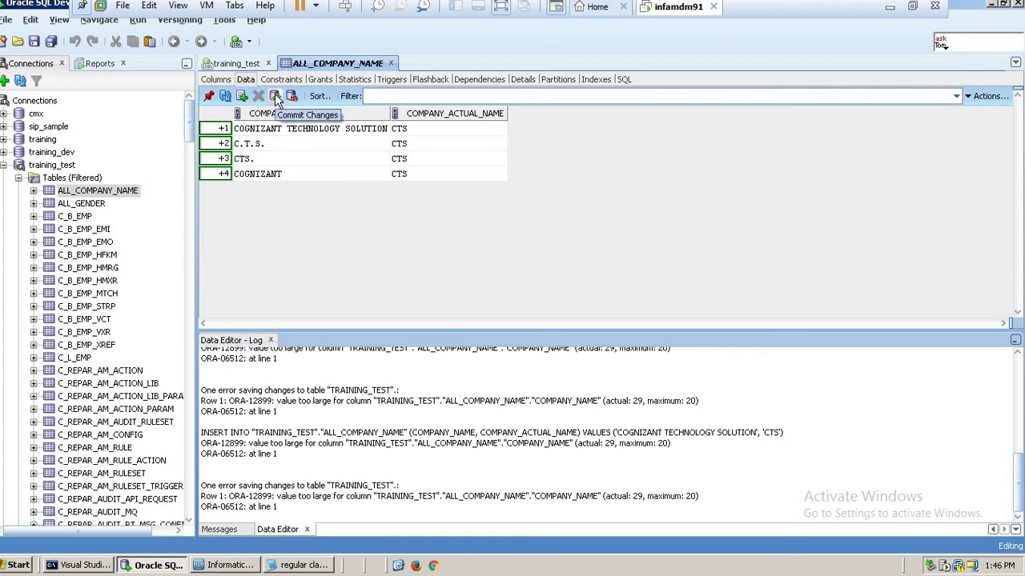
{"action": "left_click", "coordinate": [296, 146]}
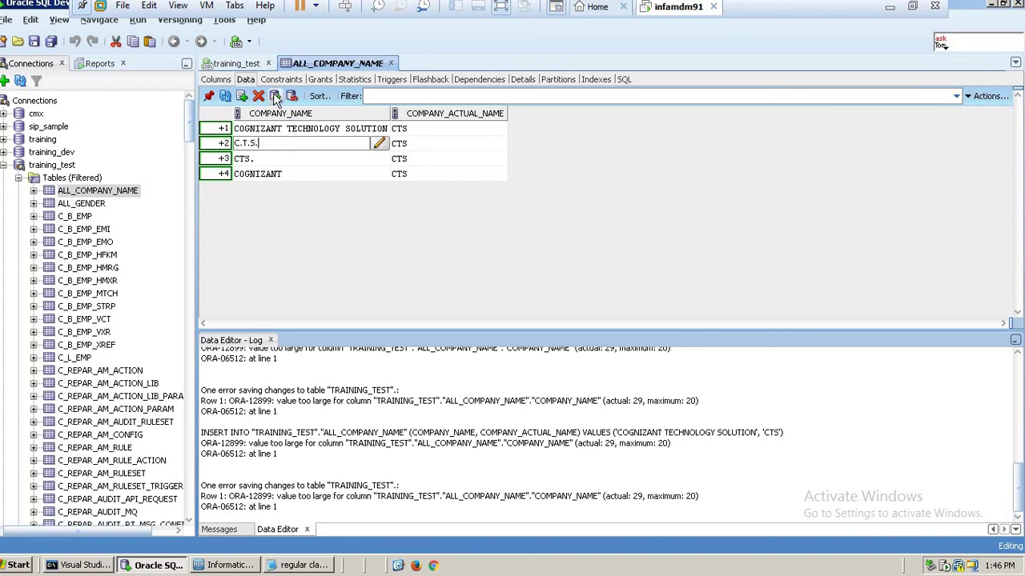
{"action": "left_click", "coordinate": [274, 97]}
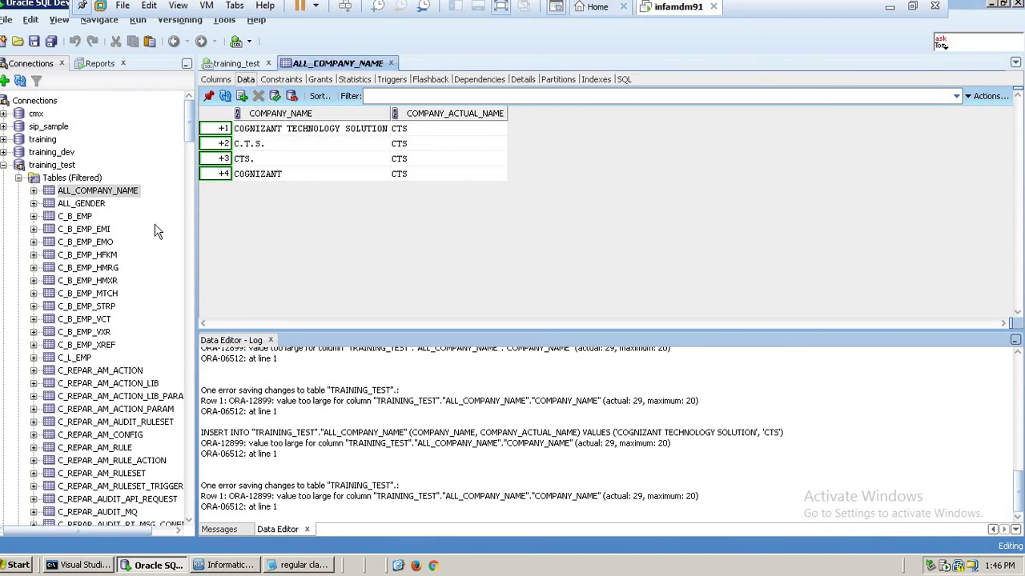
Step: Try to open the ALL_GENDER table, choosing to save the pending ALL_COMPANY_NAME changes
{"action": "left_click", "coordinate": [87, 207]}
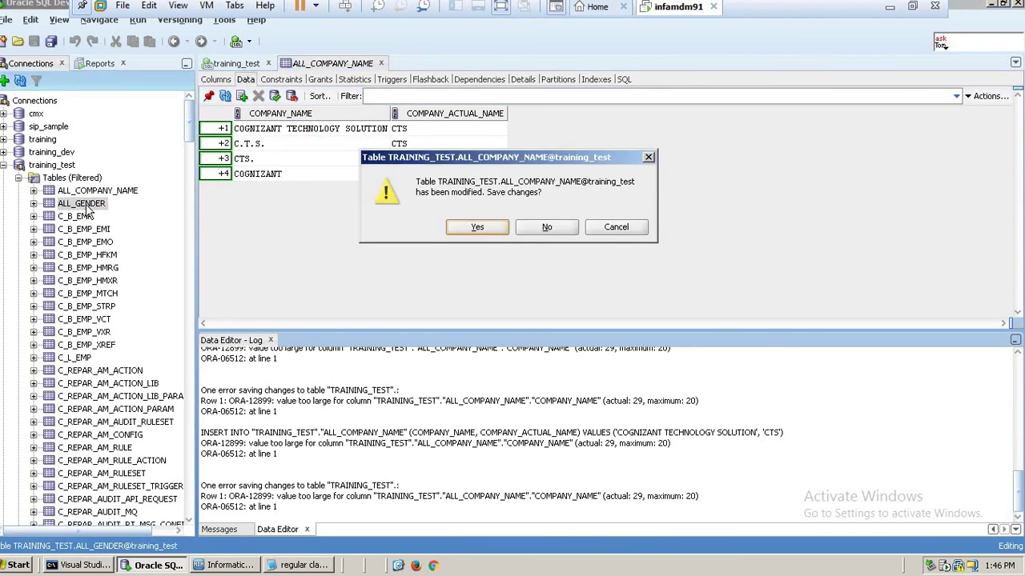
{"action": "left_click", "coordinate": [481, 230]}
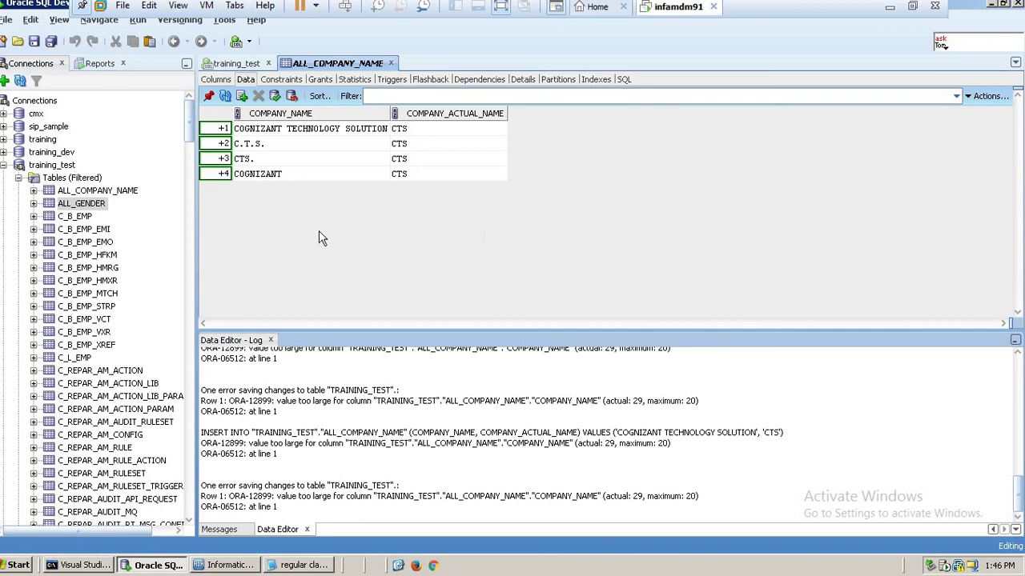
{"action": "left_click", "coordinate": [126, 192]}
{"action": "left_click", "coordinate": [110, 206]}
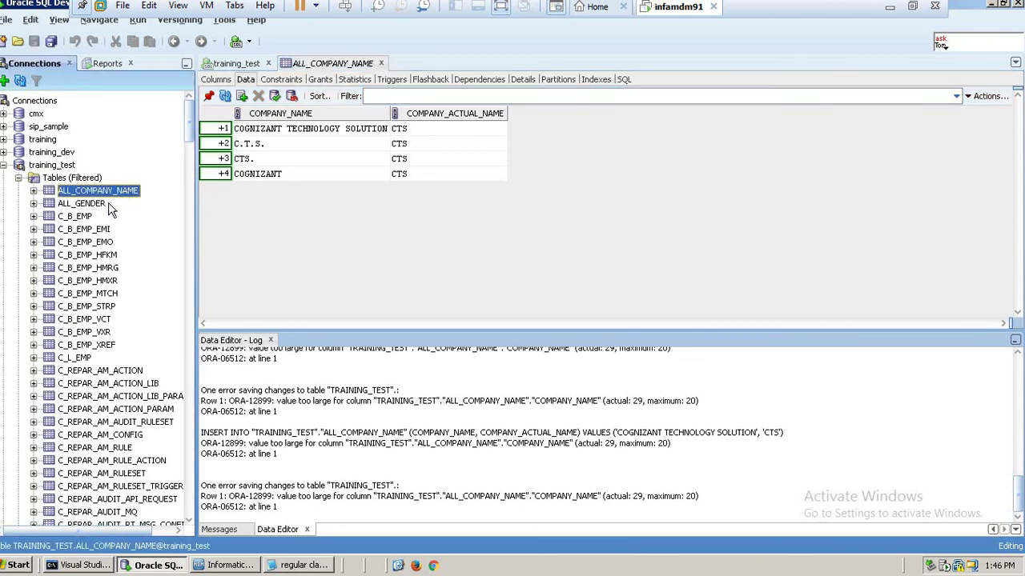
{"action": "left_click", "coordinate": [468, 230]}
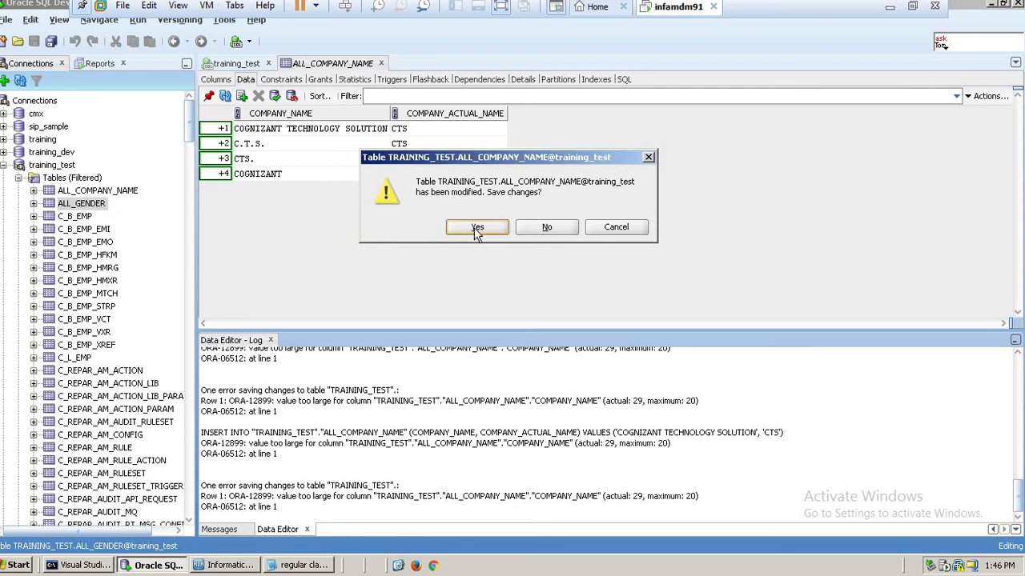
{"action": "left_click", "coordinate": [472, 231]}
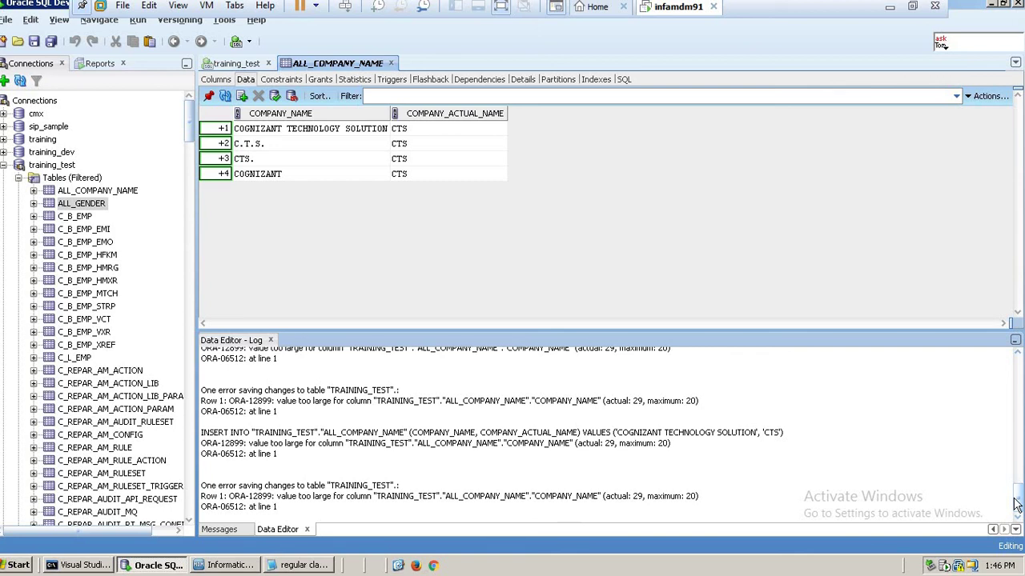
Step: Check the table's column data types, shorten the first row's company name to COGNIZANT TECHNOLOGY, and try to commit the rows
{"action": "left_click_drag", "start_coordinate": [1015, 499], "coordinate": [1019, 516]}
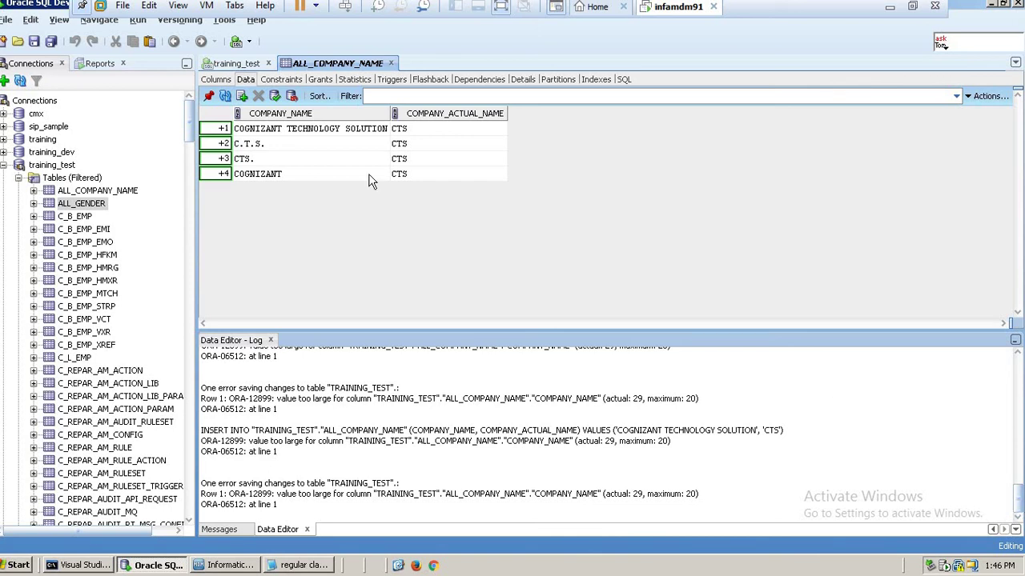
{"action": "left_click", "coordinate": [217, 81]}
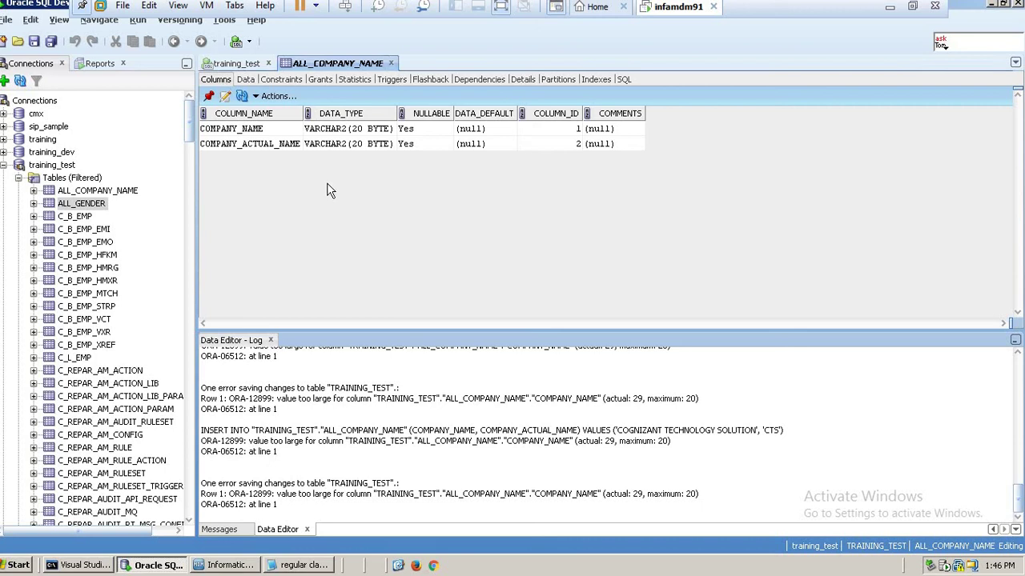
{"action": "left_click", "coordinate": [374, 134]}
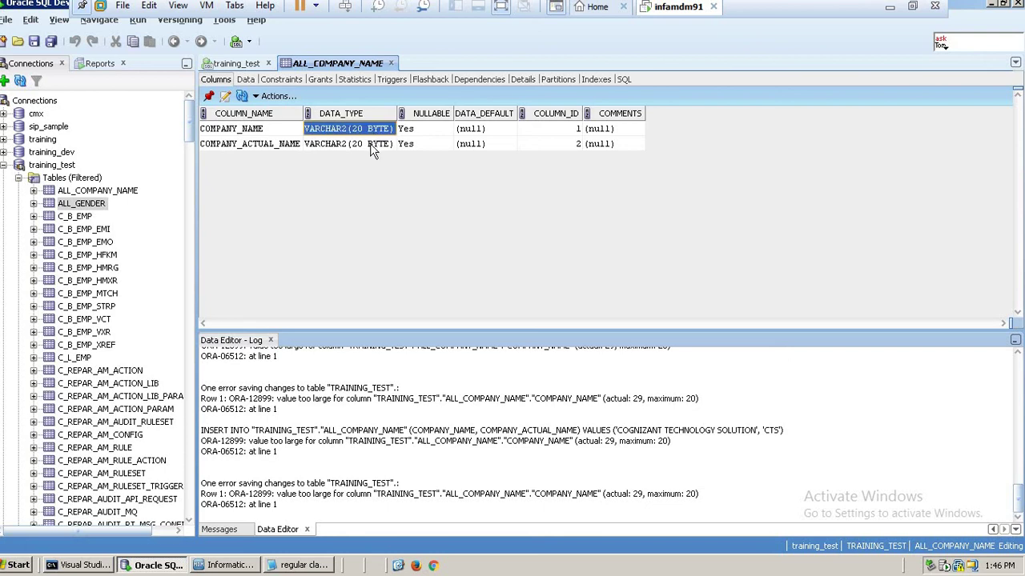
{"action": "left_click", "coordinate": [370, 143]}
{"action": "left_click", "coordinate": [246, 79]}
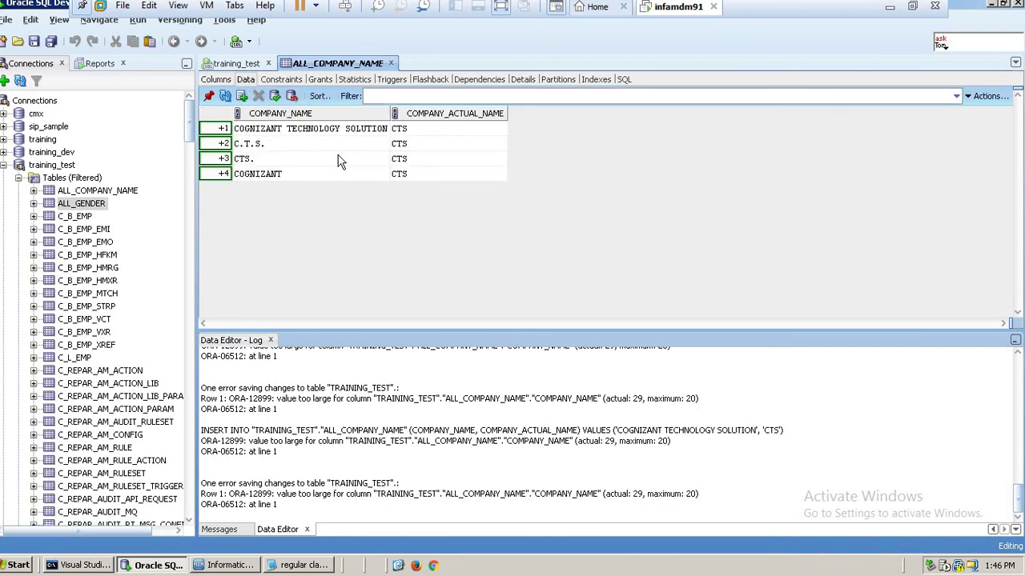
{"action": "double_click", "coordinate": [350, 128]}
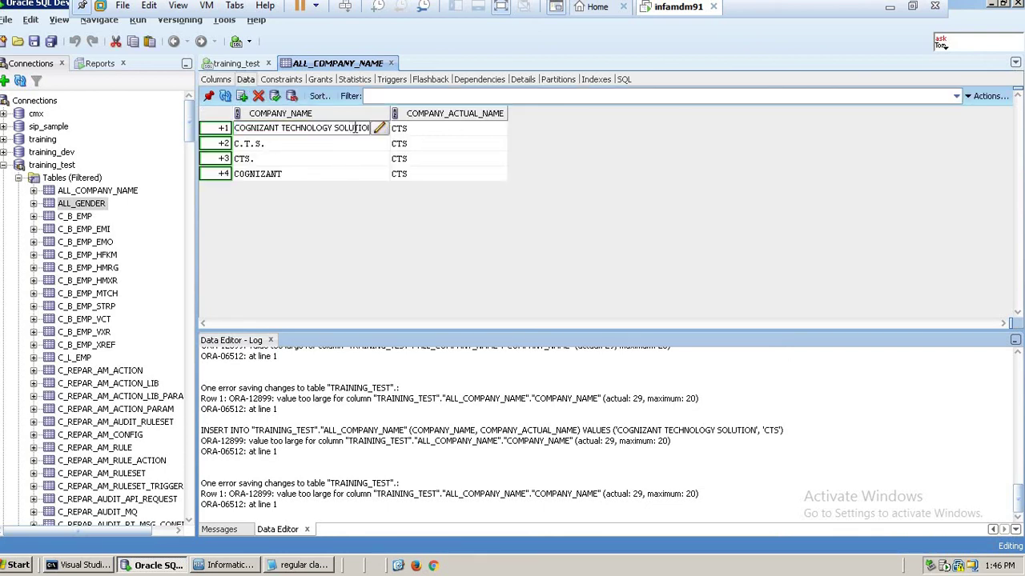
{"action": "double_click", "coordinate": [357, 129]}
{"action": "key", "text": "BackSpace"}
{"action": "left_click", "coordinate": [275, 96]}
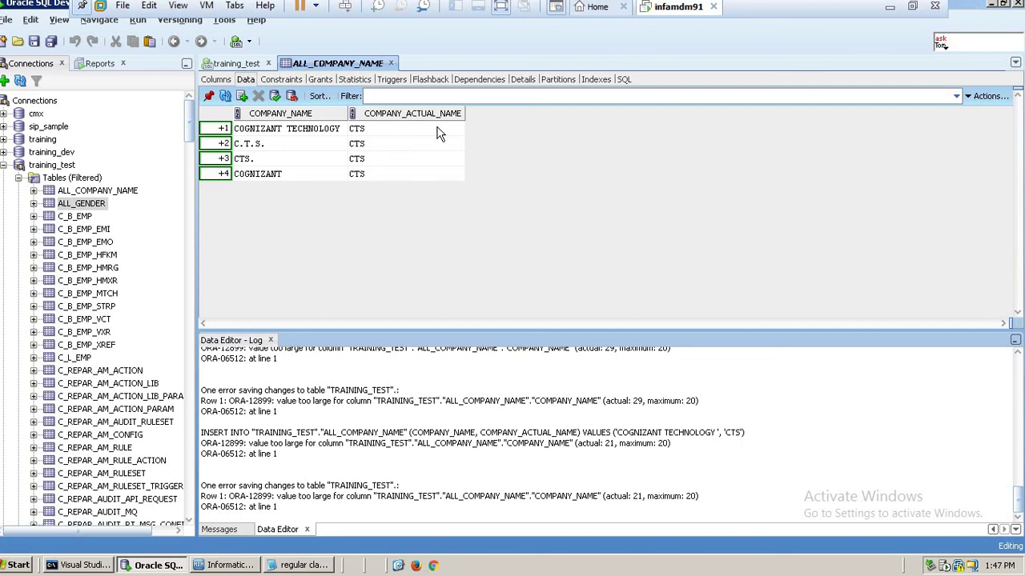
{"action": "left_click", "coordinate": [102, 193]}
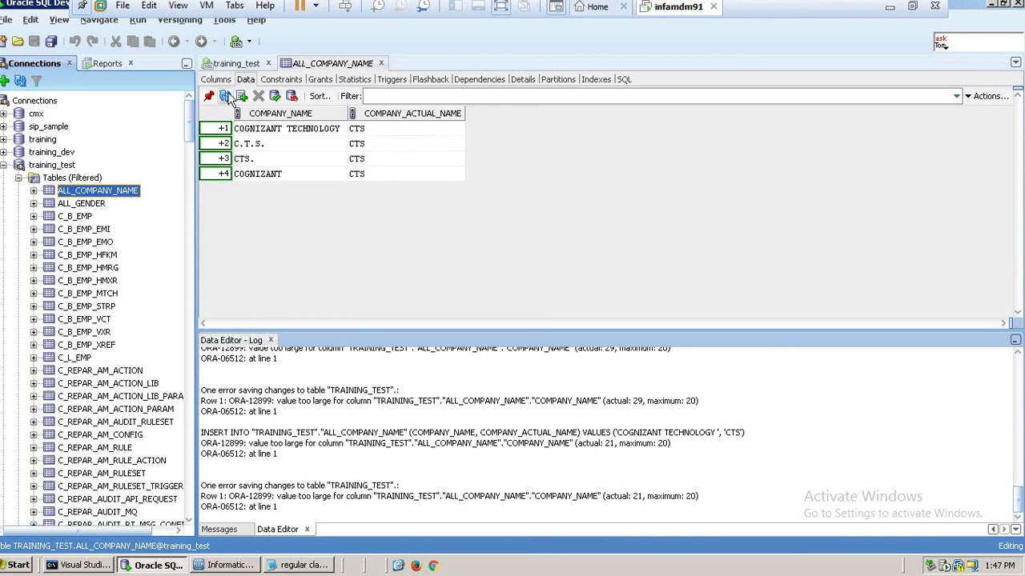
Step: Shorten the first row's company name to COGNIZANT and commit all four rows
{"action": "double_click", "coordinate": [317, 129]}
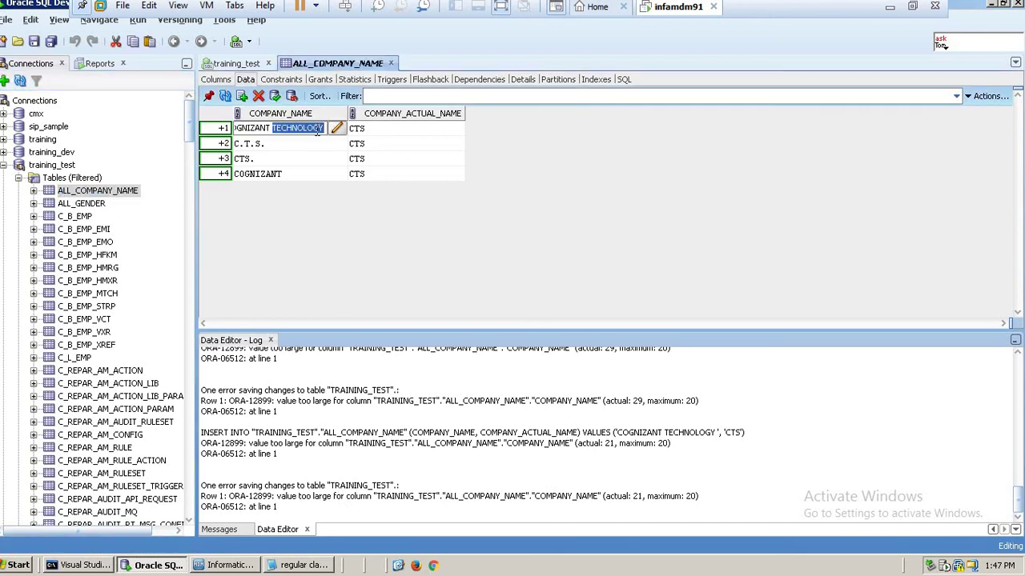
{"action": "key", "text": "BackSpace"}
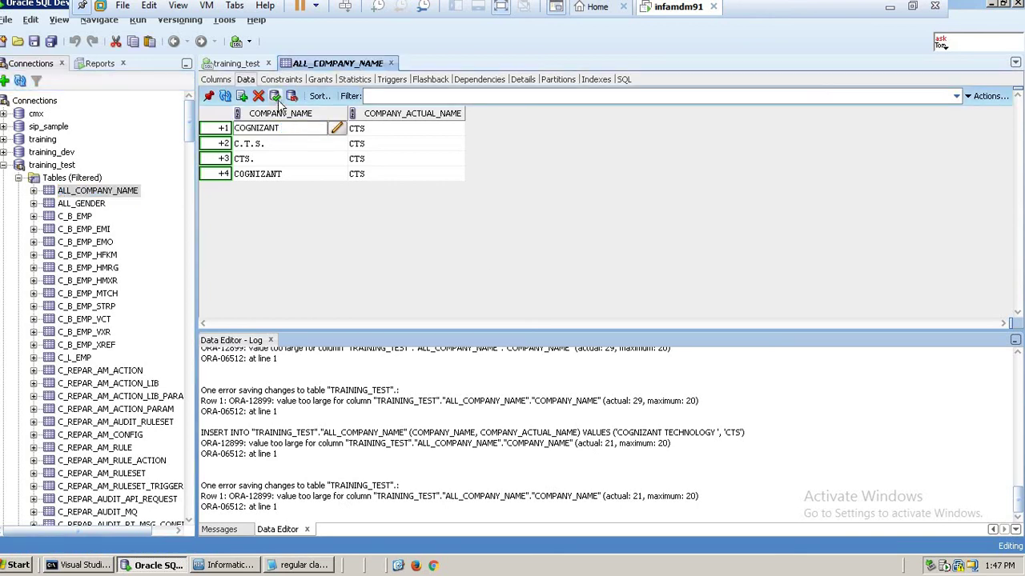
{"action": "left_click", "coordinate": [275, 96]}
{"action": "left_click", "coordinate": [275, 97]}
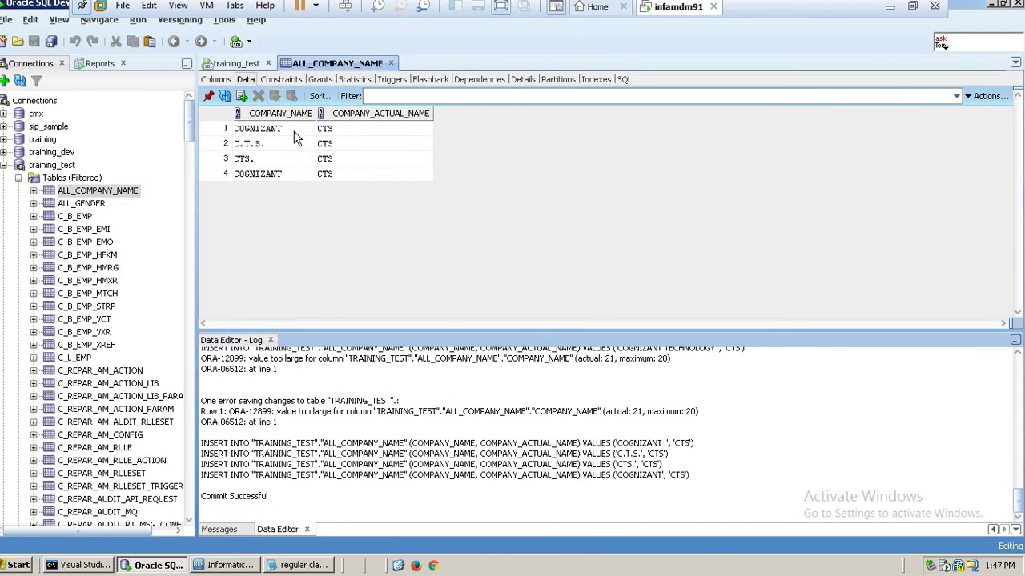
Step: Try to edit the data types of the COMPANY_NAME and COMPANY_ACTUAL_NAME columns
{"action": "left_click", "coordinate": [218, 80]}
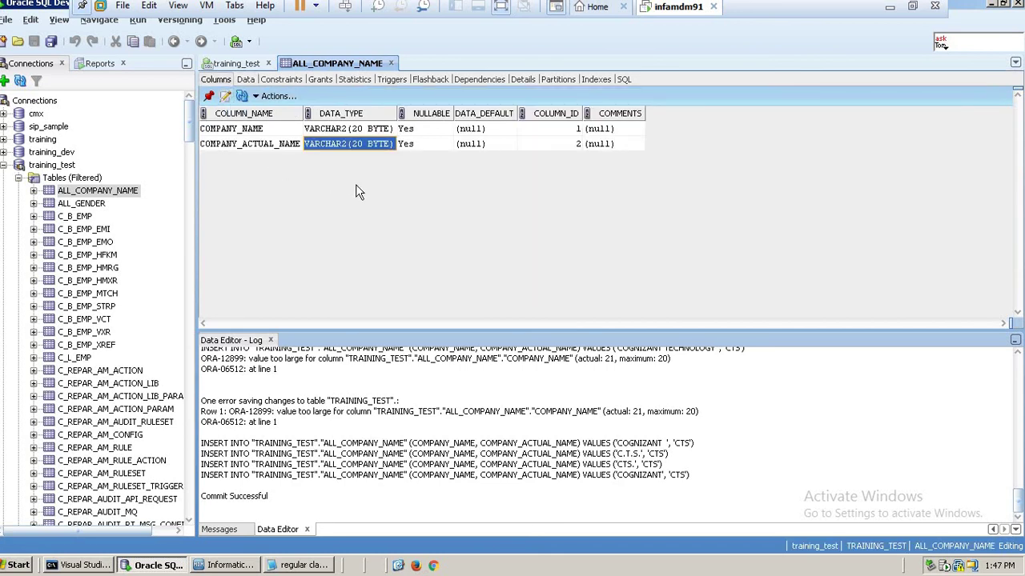
{"action": "left_click", "coordinate": [370, 129]}
{"action": "left_click", "coordinate": [370, 129]}
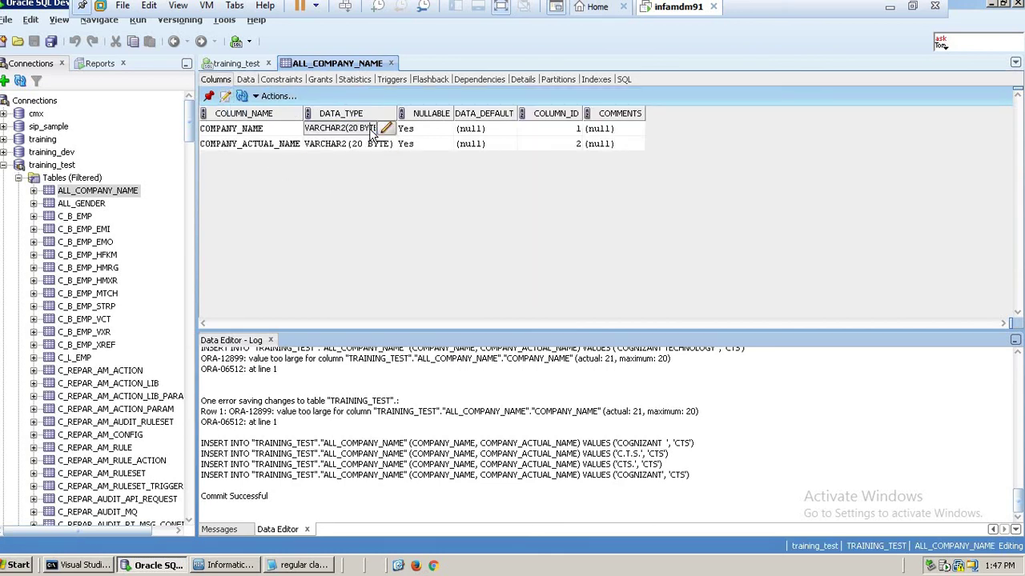
{"action": "left_click", "coordinate": [384, 130]}
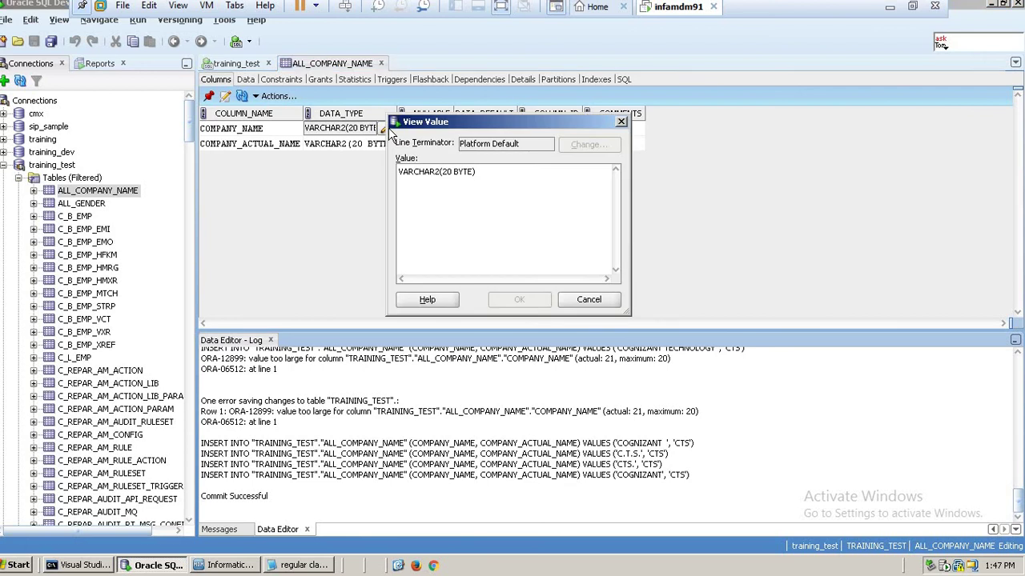
{"action": "double_click", "coordinate": [458, 173]}
{"action": "left_click", "coordinate": [589, 299]}
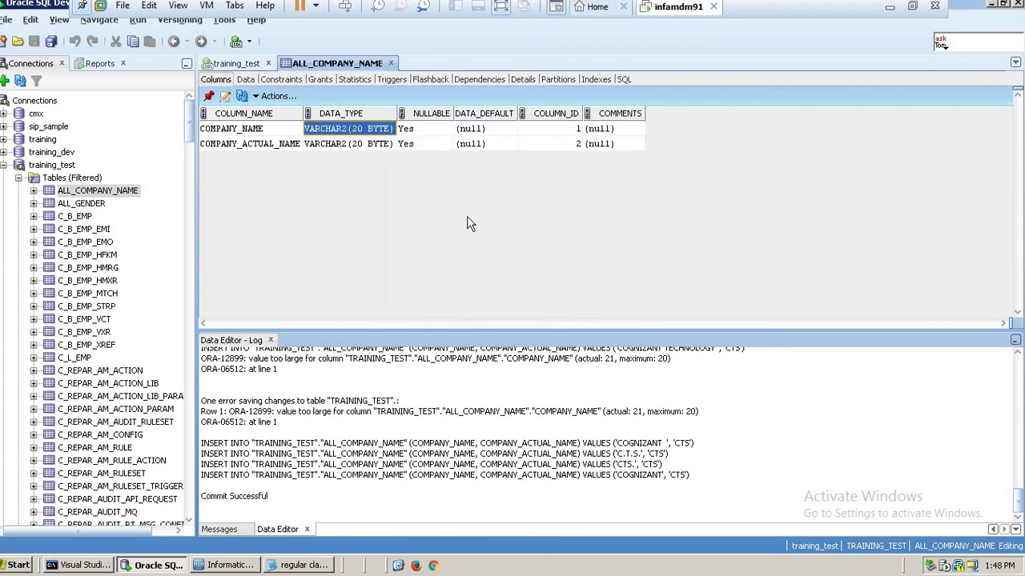
{"action": "double_click", "coordinate": [374, 145]}
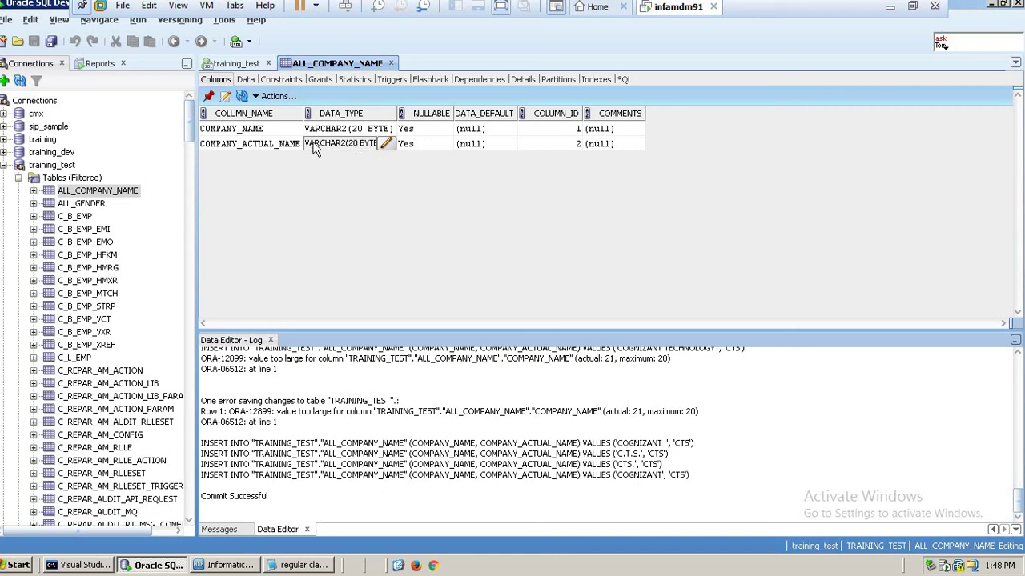
Step: Examine the ALL_COMPANY_NAME table's constraints, grants, statistics and column data types, and return to its data
{"action": "left_click", "coordinate": [248, 80]}
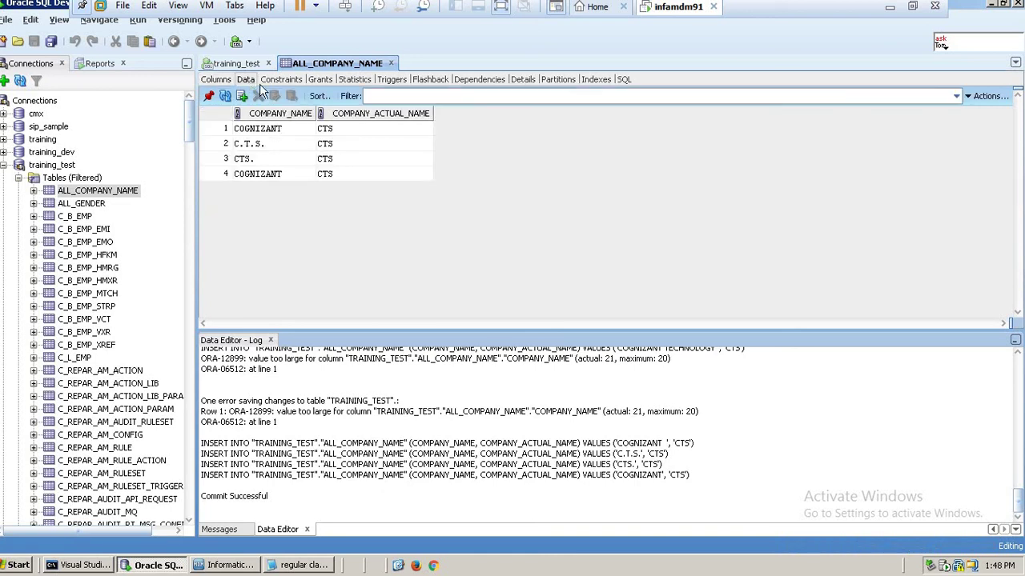
{"action": "left_click", "coordinate": [289, 78]}
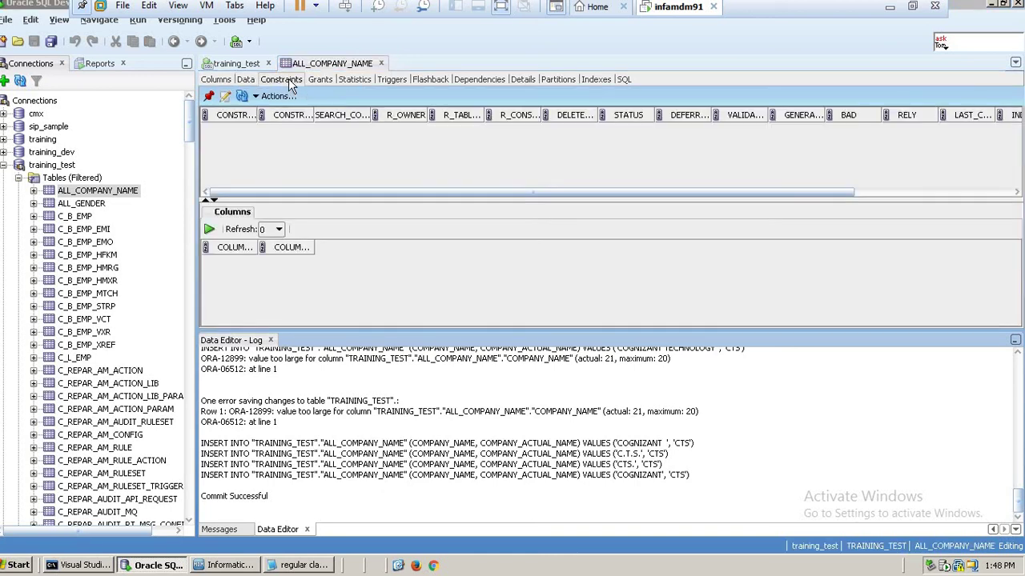
{"action": "left_click", "coordinate": [321, 80]}
{"action": "left_click", "coordinate": [355, 79]}
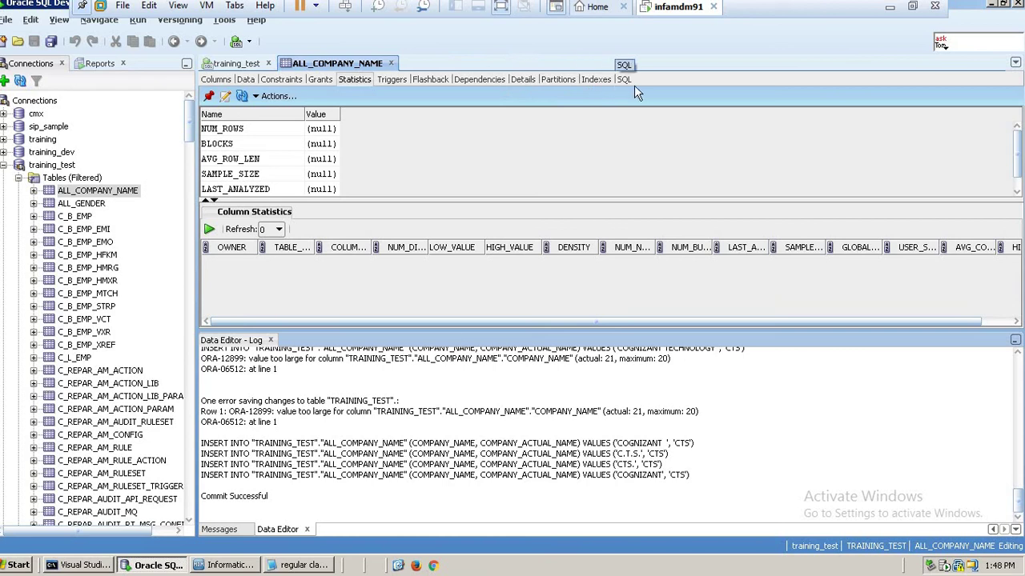
{"action": "left_click", "coordinate": [215, 79]}
{"action": "double_click", "coordinate": [339, 143]}
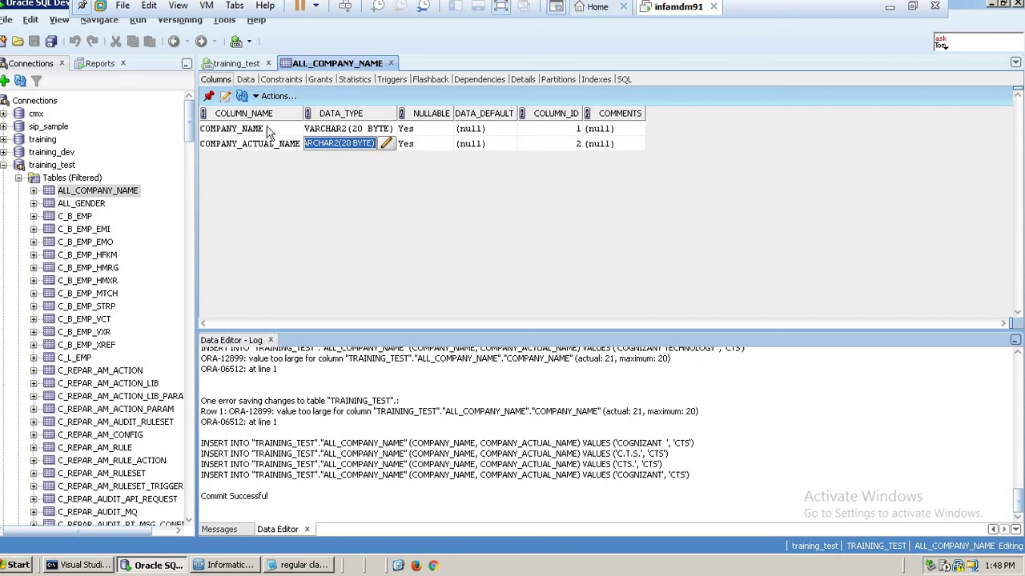
{"action": "left_click", "coordinate": [257, 149]}
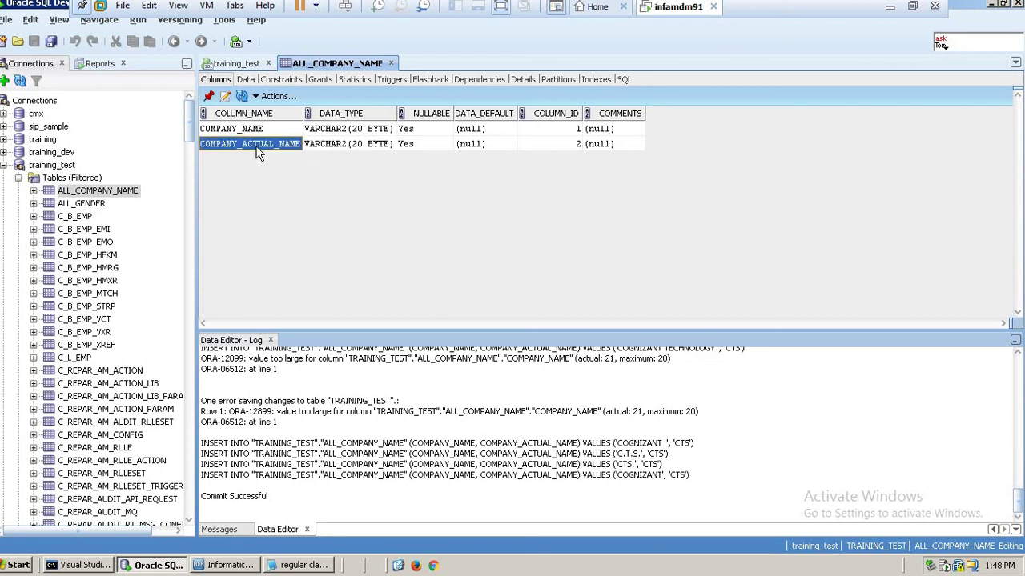
{"action": "left_click", "coordinate": [346, 150]}
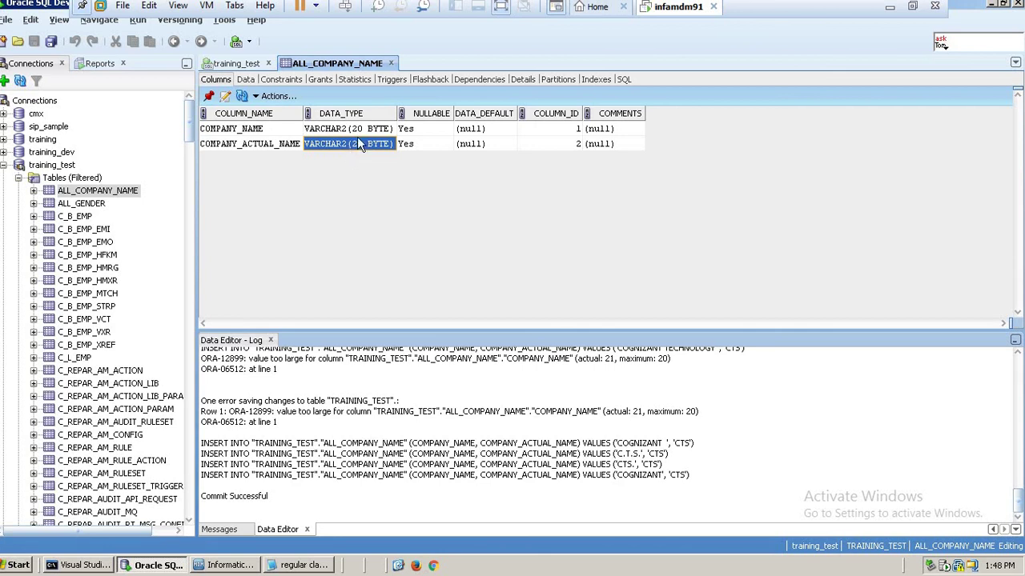
{"action": "left_click", "coordinate": [359, 132]}
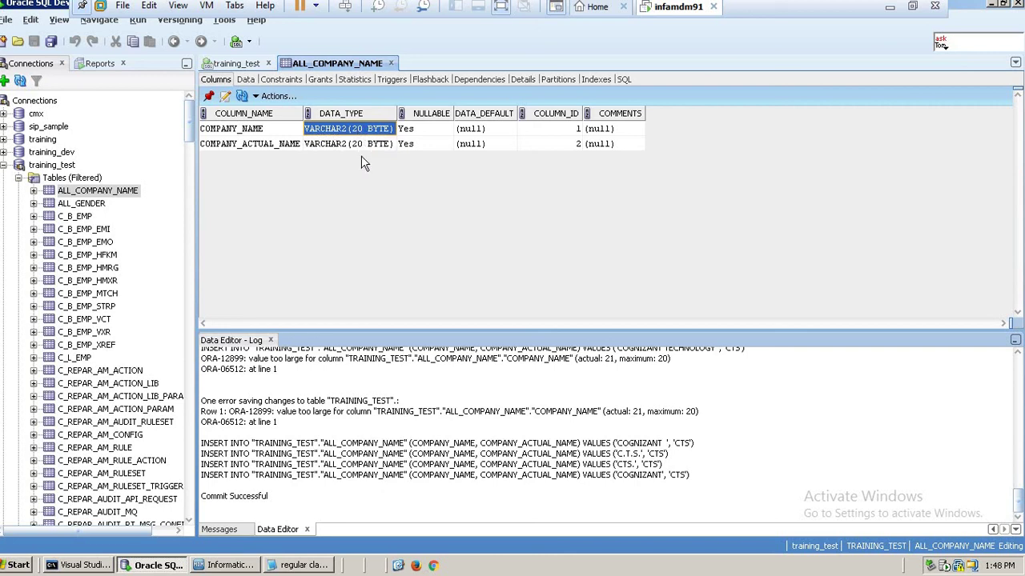
{"action": "left_click", "coordinate": [361, 145]}
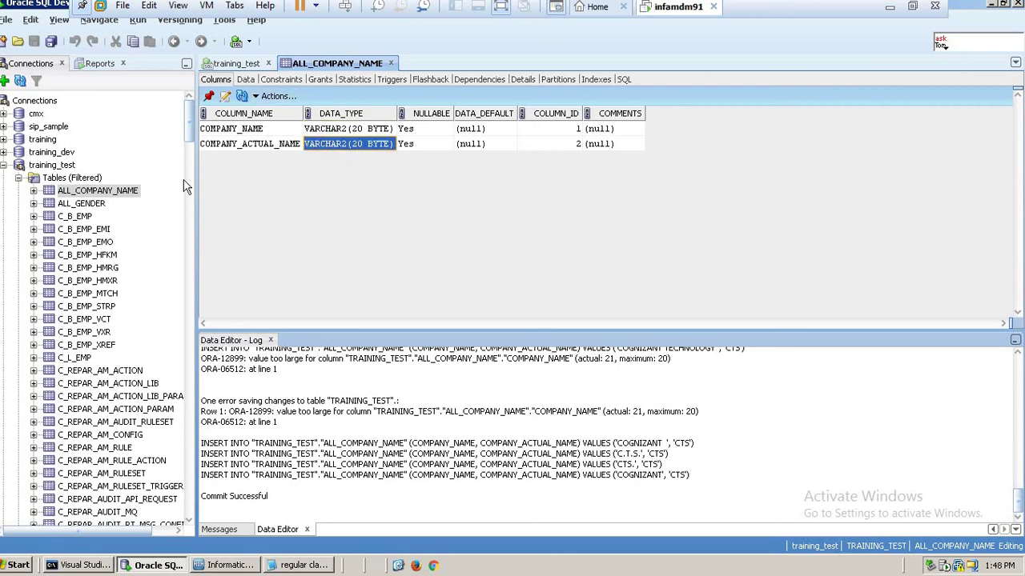
{"action": "left_click", "coordinate": [245, 80]}
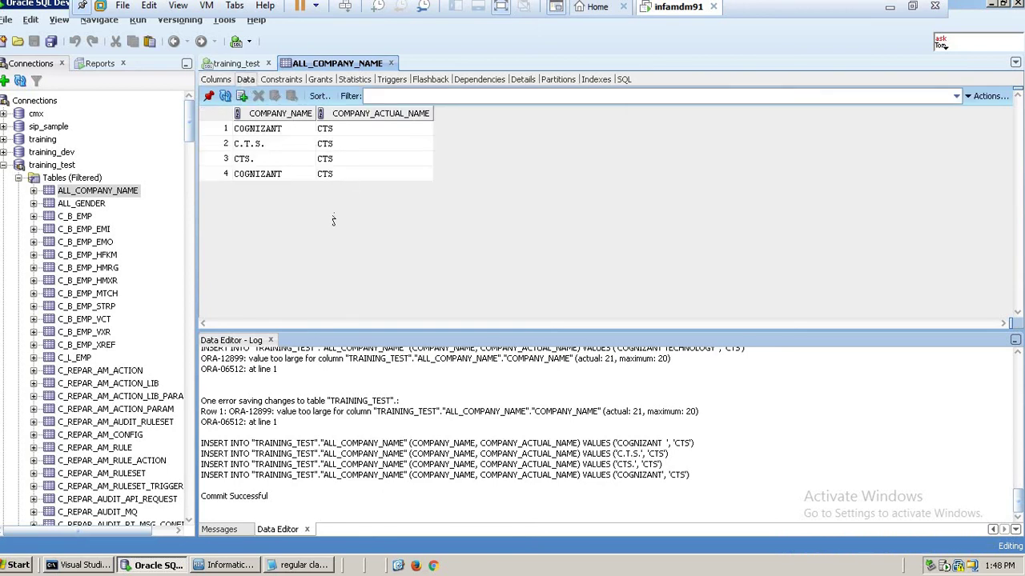
Step: Change the first row's company name to COGNIZANT TECH and commit the change to the ALL_COMPANY_NAME table
{"action": "left_click", "coordinate": [287, 133]}
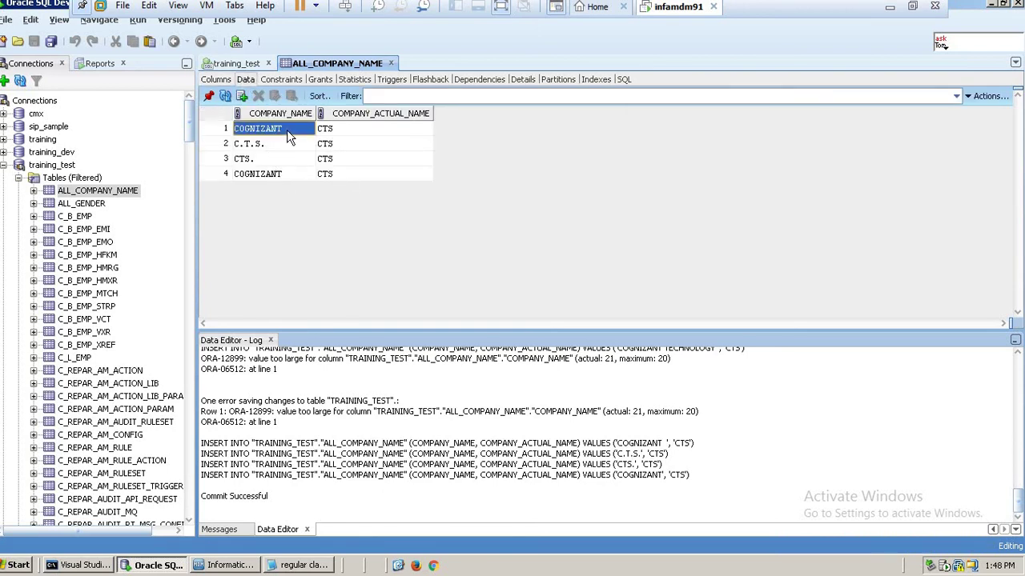
{"action": "left_click", "coordinate": [287, 130]}
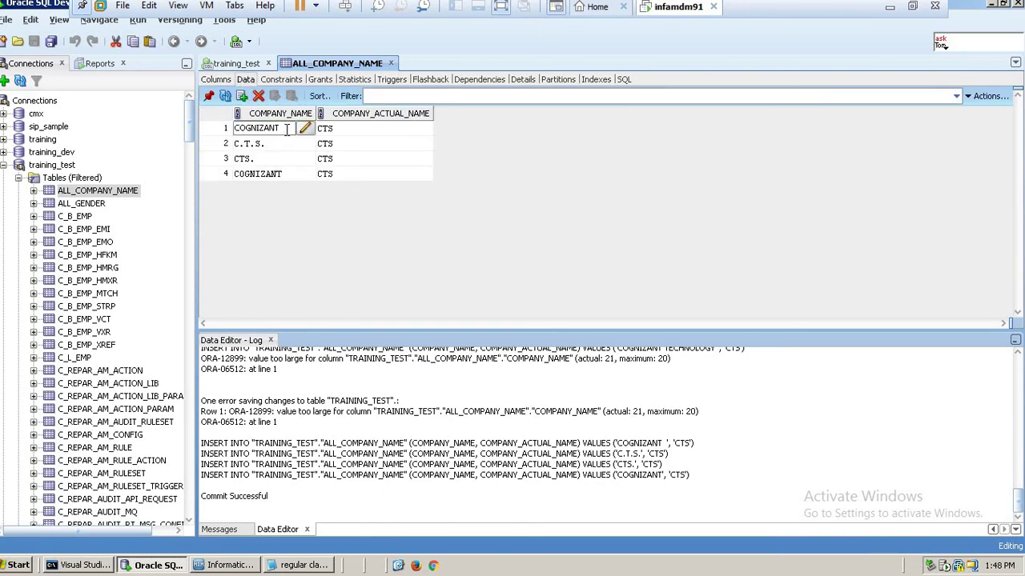
{"action": "type", "text": "TECH"}
{"action": "left_click", "coordinate": [334, 132]}
{"action": "left_click", "coordinate": [275, 95]}
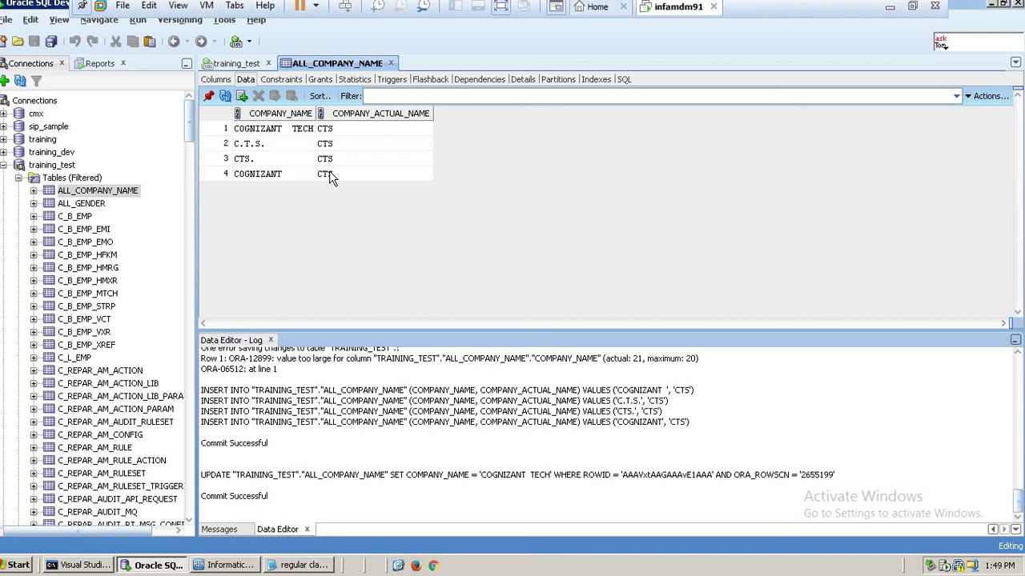
Step: Switch to Informatica MDM Hub and start importing match output strings into CL_Company_Name with Oracle as the database type
{"action": "left_click", "coordinate": [213, 565]}
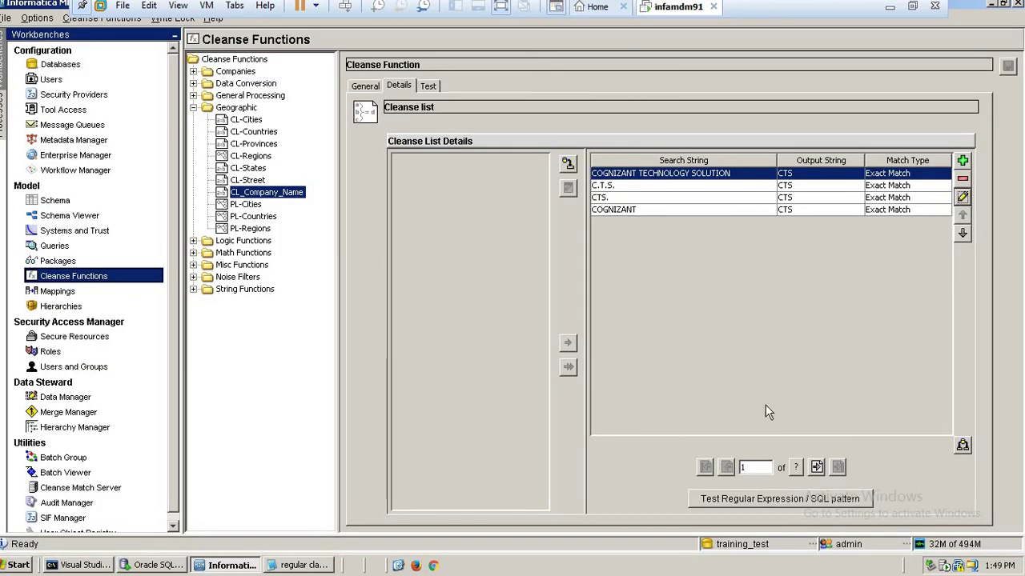
{"action": "left_click", "coordinate": [963, 447]}
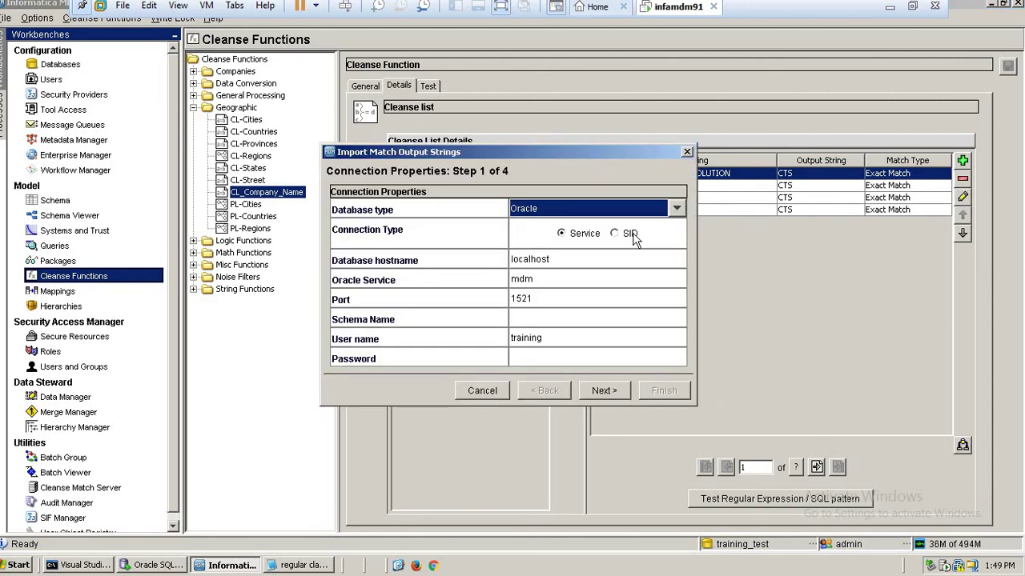
{"action": "left_click_drag", "start_coordinate": [577, 149], "coordinate": [705, 196]}
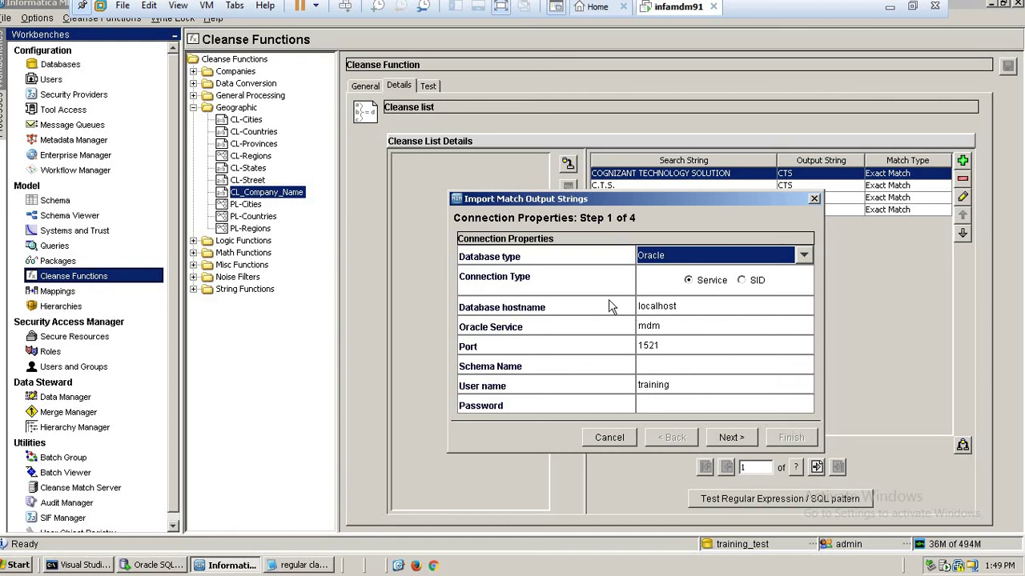
{"action": "left_click", "coordinate": [682, 263]}
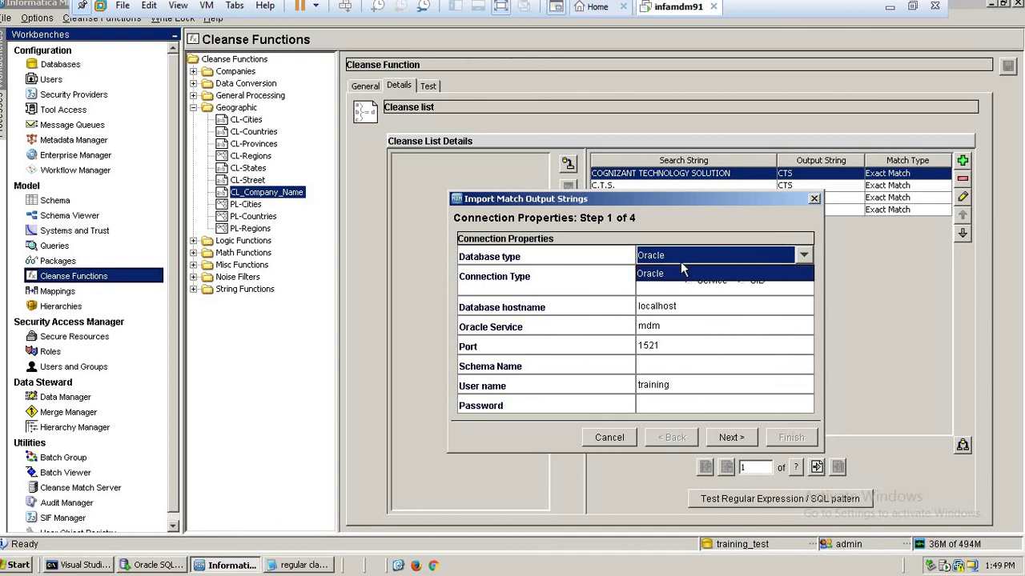
{"action": "left_click", "coordinate": [682, 270]}
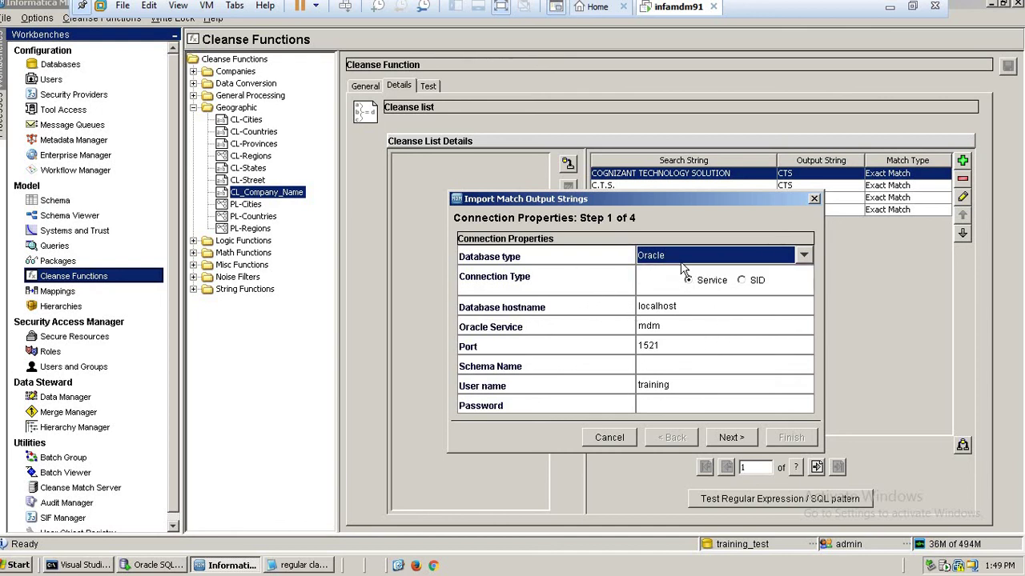
Step: Review the hostname, service and port of the import connection, and set its schema name to training_test
{"action": "left_click", "coordinate": [657, 306]}
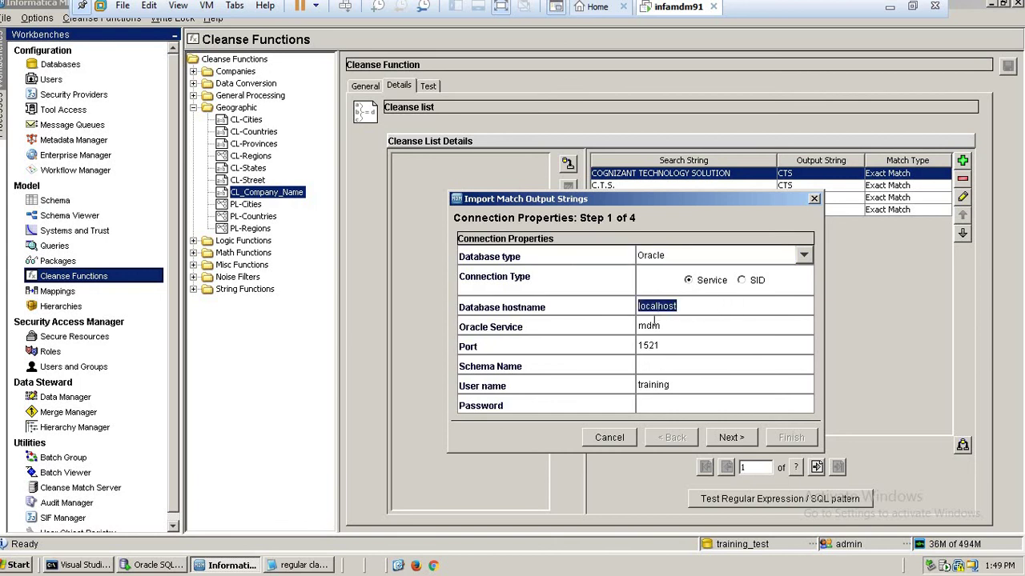
{"action": "left_click", "coordinate": [652, 326]}
{"action": "left_click", "coordinate": [652, 346]}
{"action": "left_click", "coordinate": [652, 369]}
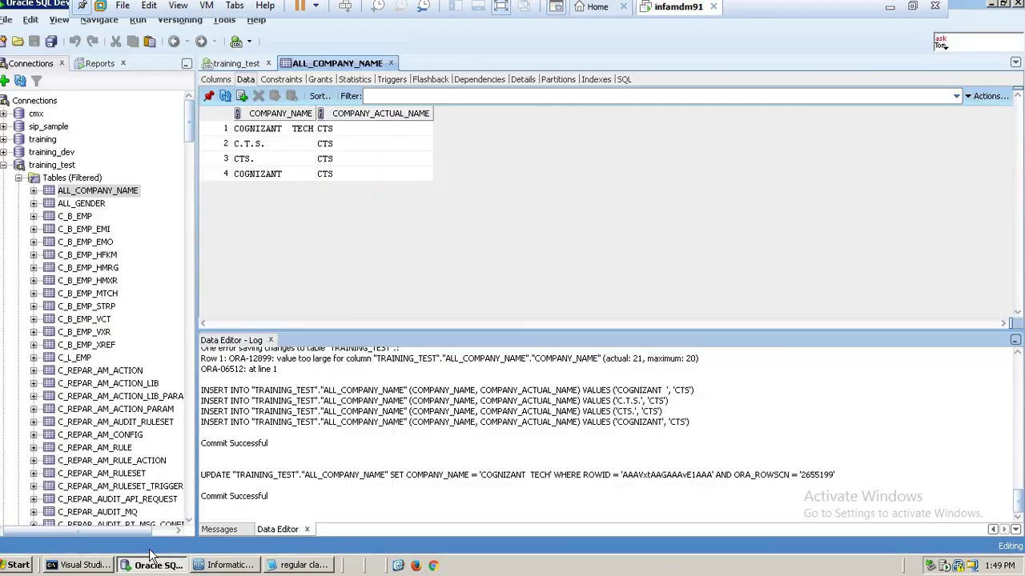
{"action": "left_click", "coordinate": [152, 564]}
{"action": "left_click", "coordinate": [232, 565]}
{"action": "type", "text": "tr"}
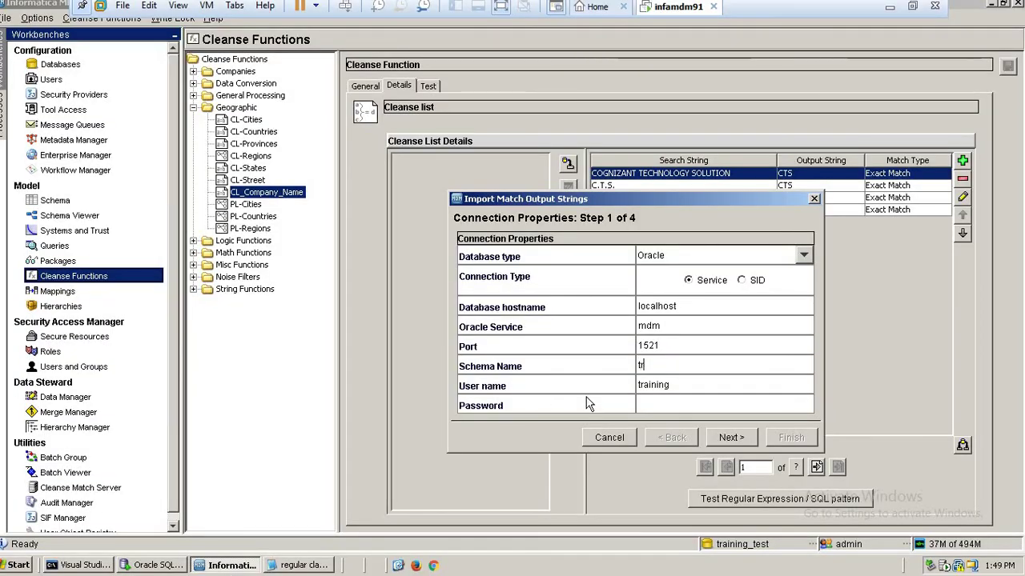
{"action": "type", "text": "aining"}
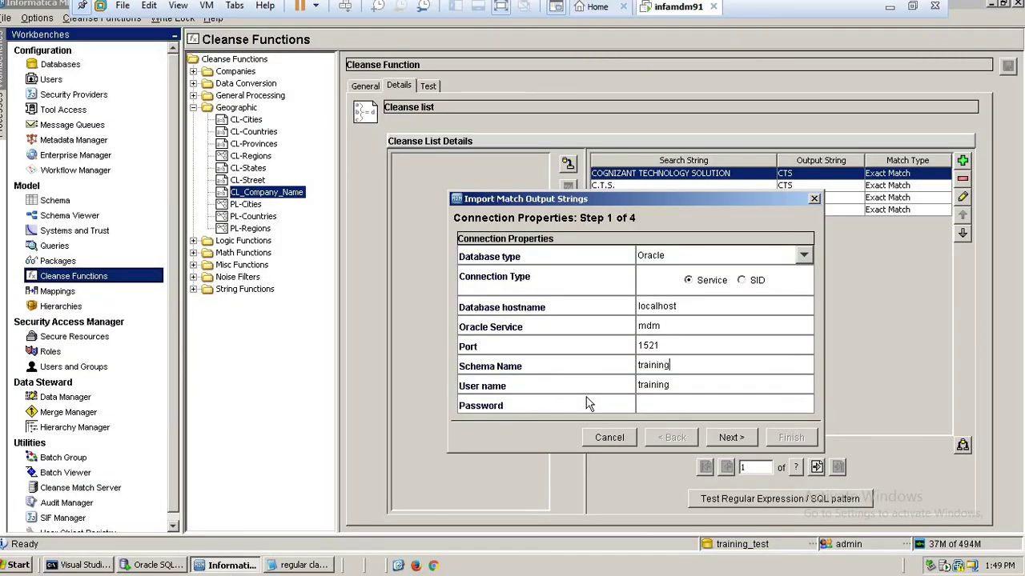
{"action": "type", "text": "_test"}
Step: Set the connection's user name to training_test, enter the account password, and proceed to the tables available for import
{"action": "double_click", "coordinate": [662, 367]}
{"action": "key", "text": "ctrl+c"}
{"action": "double_click", "coordinate": [658, 384]}
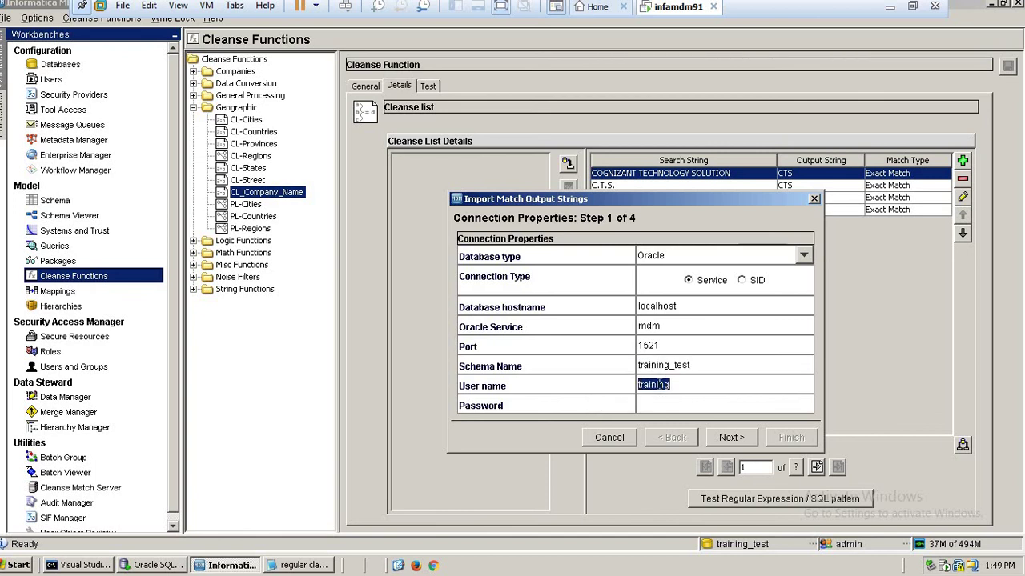
{"action": "key", "text": "ctrl+v"}
{"action": "left_click", "coordinate": [652, 407]}
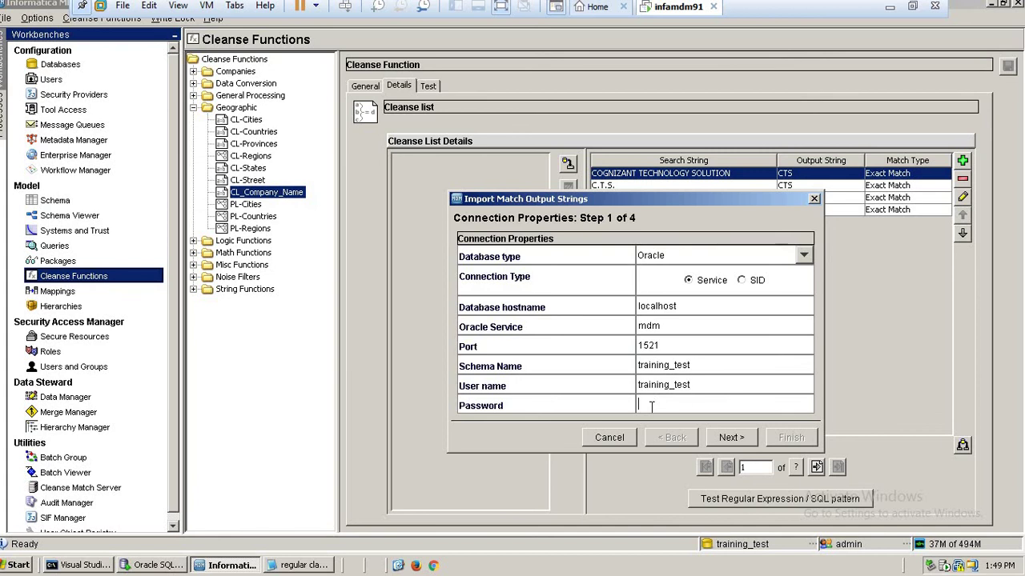
{"action": "key", "text": "ctrl+v"}
{"action": "left_click", "coordinate": [725, 440]}
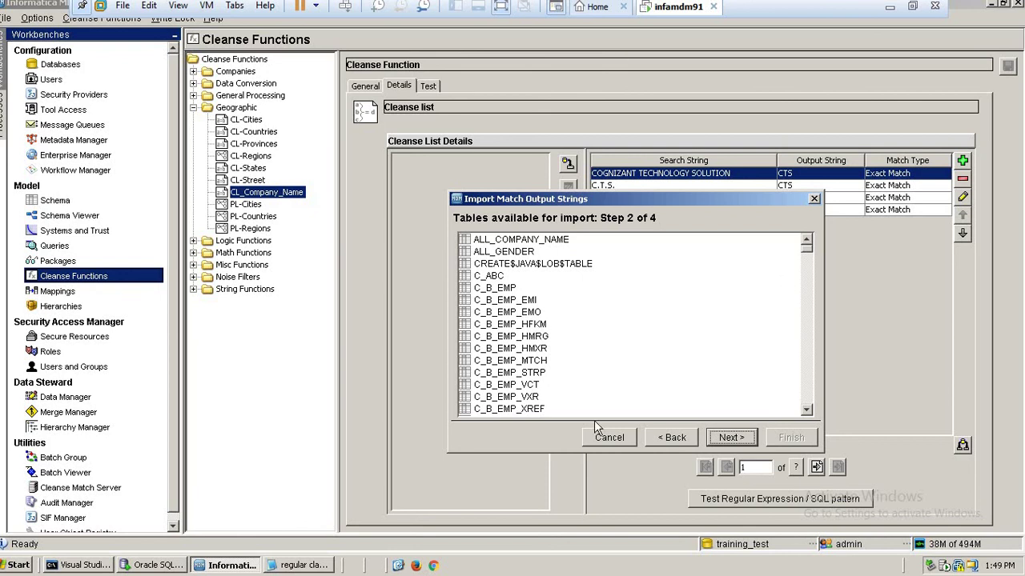
Step: Choose ALL_COMPANY_NAME as the import table and compare its match string column options with the table data in Oracle SQL Developer
{"action": "left_click", "coordinate": [160, 565]}
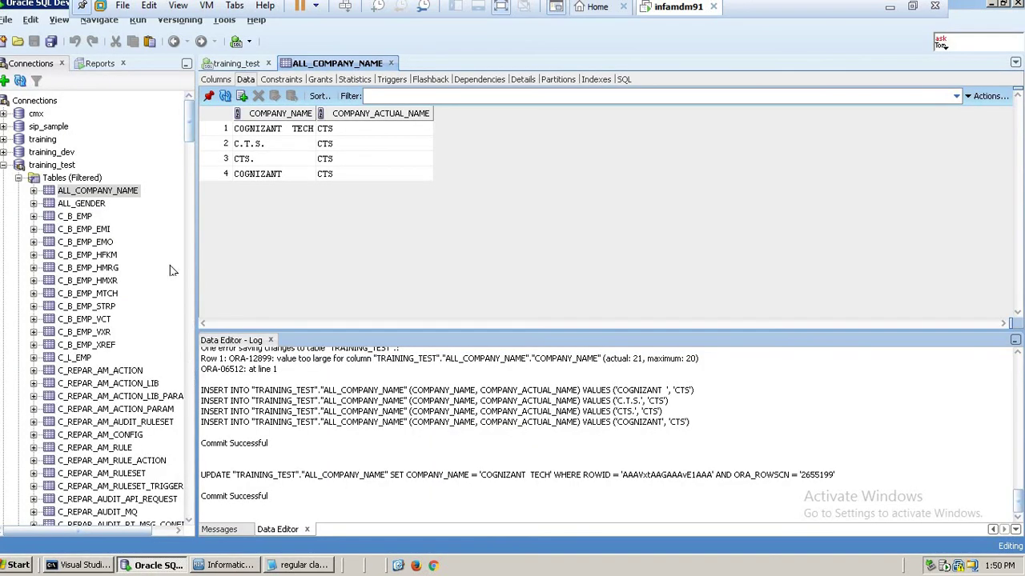
{"action": "left_click", "coordinate": [228, 565]}
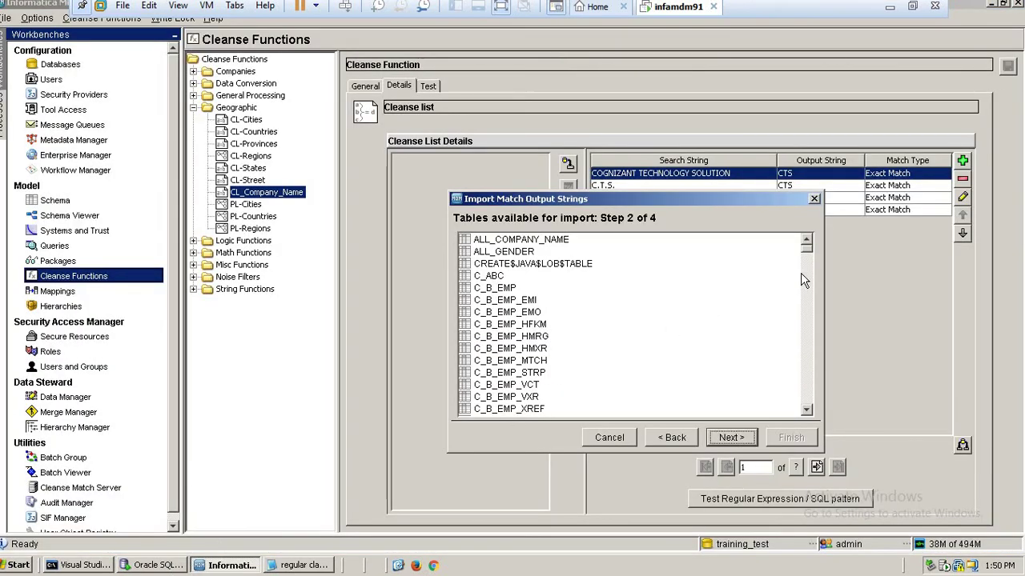
{"action": "mouse_move", "coordinate": [809, 248]}
{"action": "left_mouse_down"}
{"action": "mouse_move", "coordinate": [810, 369]}
{"action": "mouse_move", "coordinate": [810, 247]}
{"action": "left_mouse_up"}
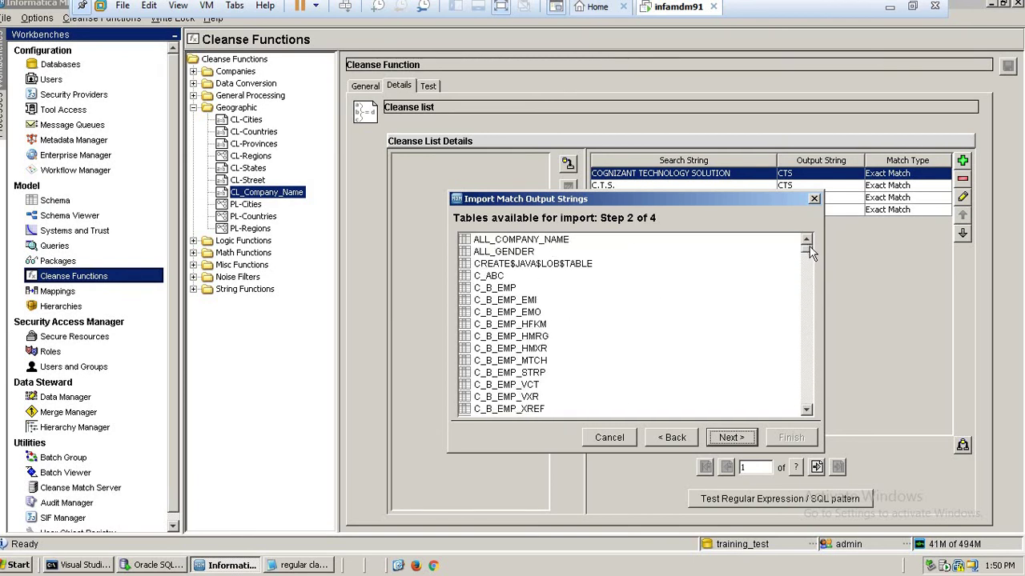
{"action": "left_click", "coordinate": [541, 242]}
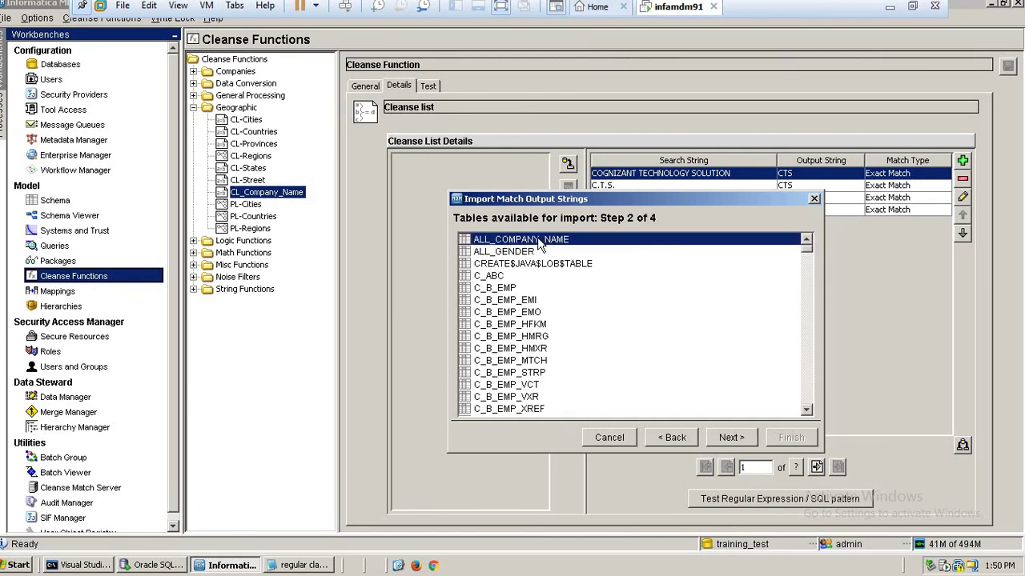
{"action": "left_click", "coordinate": [731, 442]}
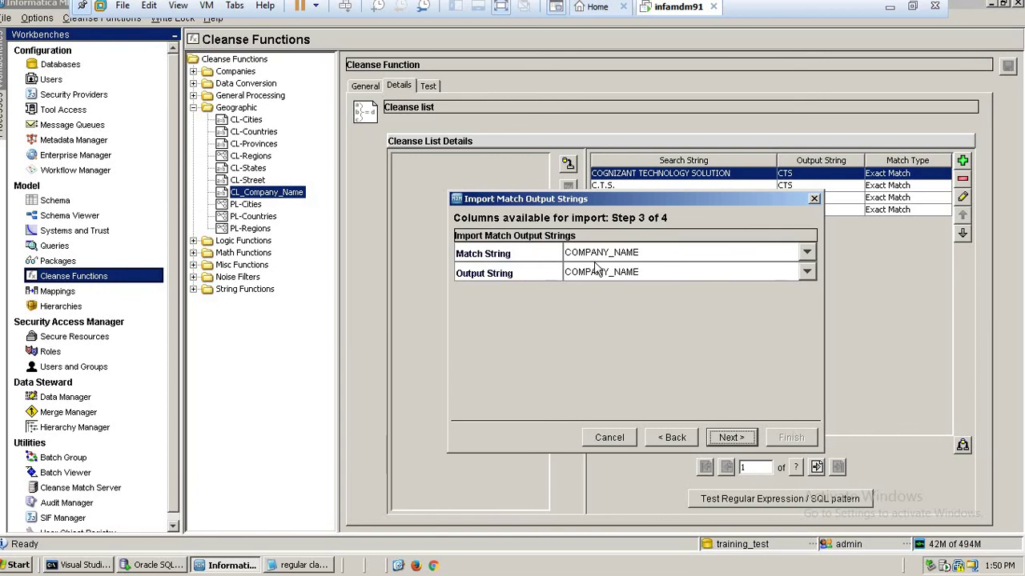
{"action": "left_click", "coordinate": [664, 252]}
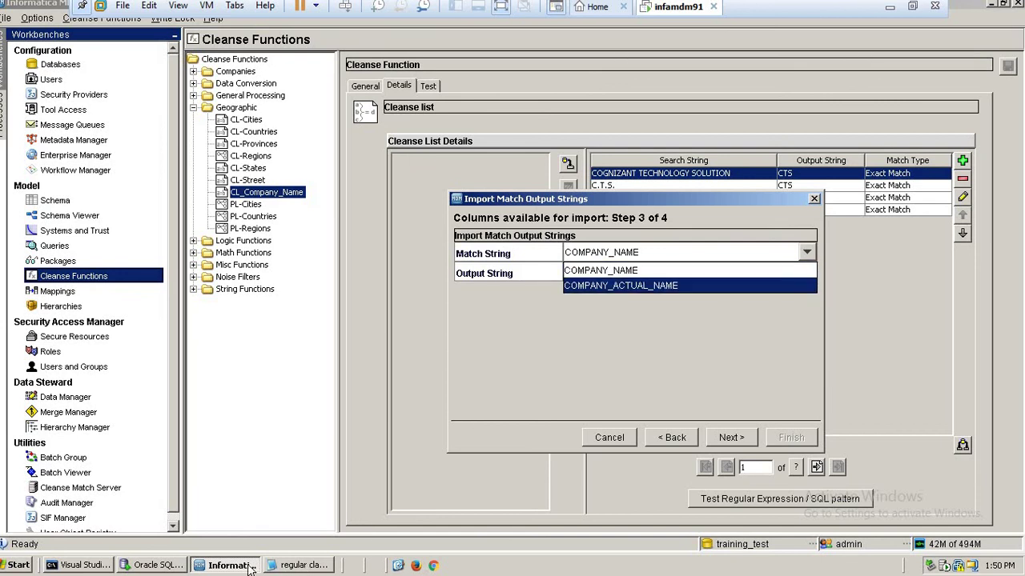
{"action": "left_click", "coordinate": [160, 566]}
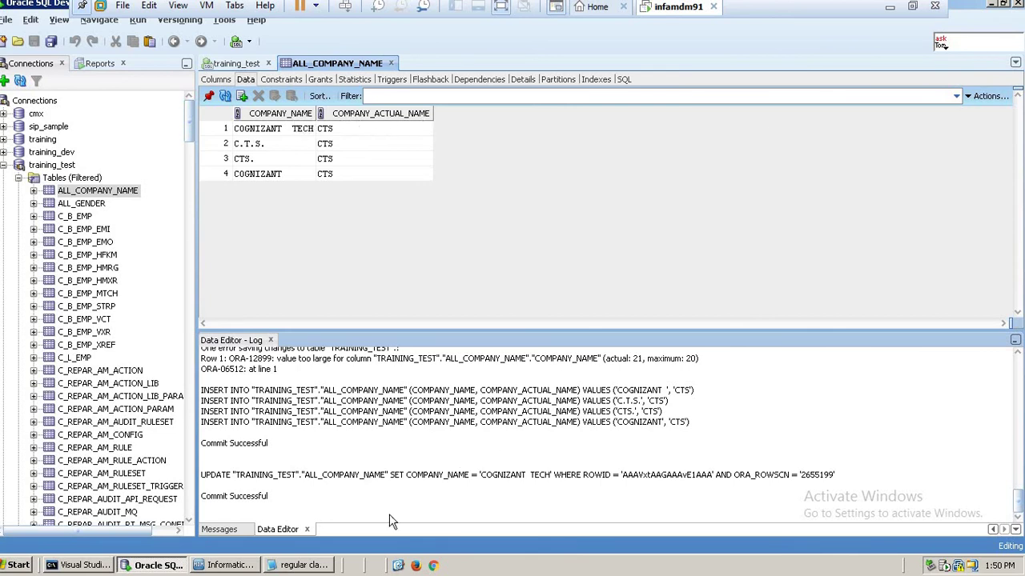
{"action": "left_click", "coordinate": [240, 567]}
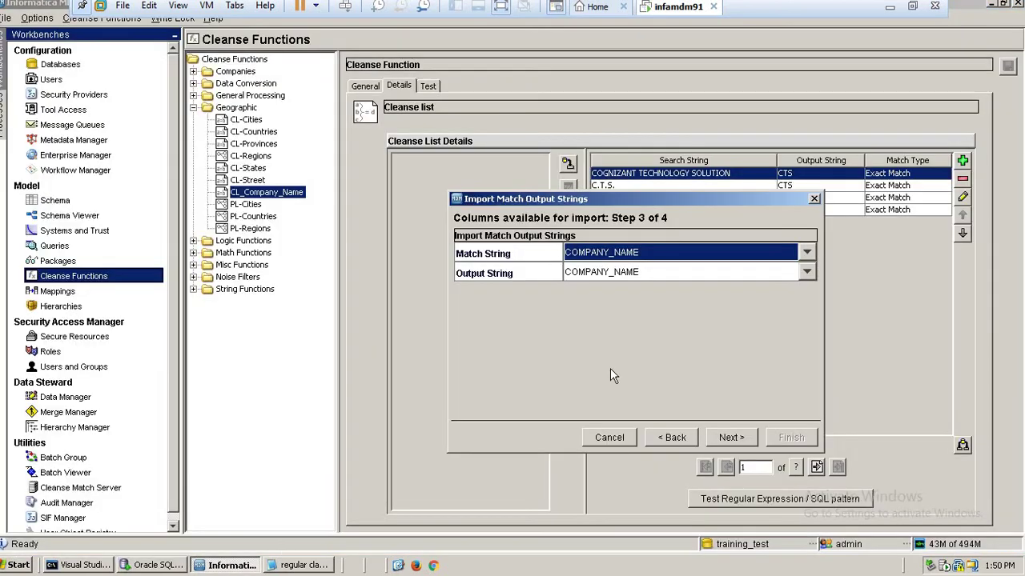
Step: Go back to the table selection, choose C_B_EMP instead, and try DELETED_BY and EMP_NAME as its match string column
{"action": "left_click", "coordinate": [673, 438]}
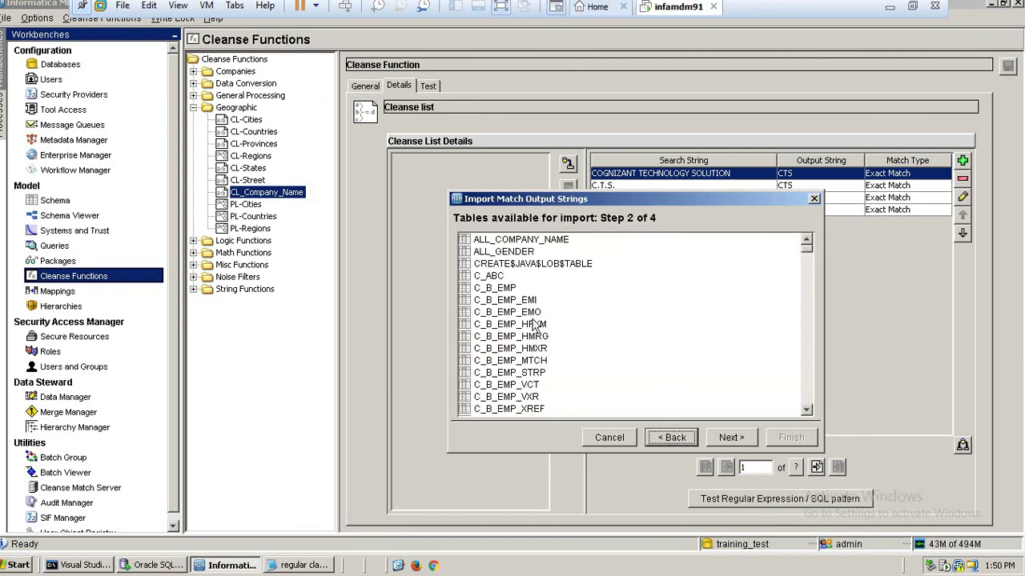
{"action": "left_click", "coordinate": [502, 290]}
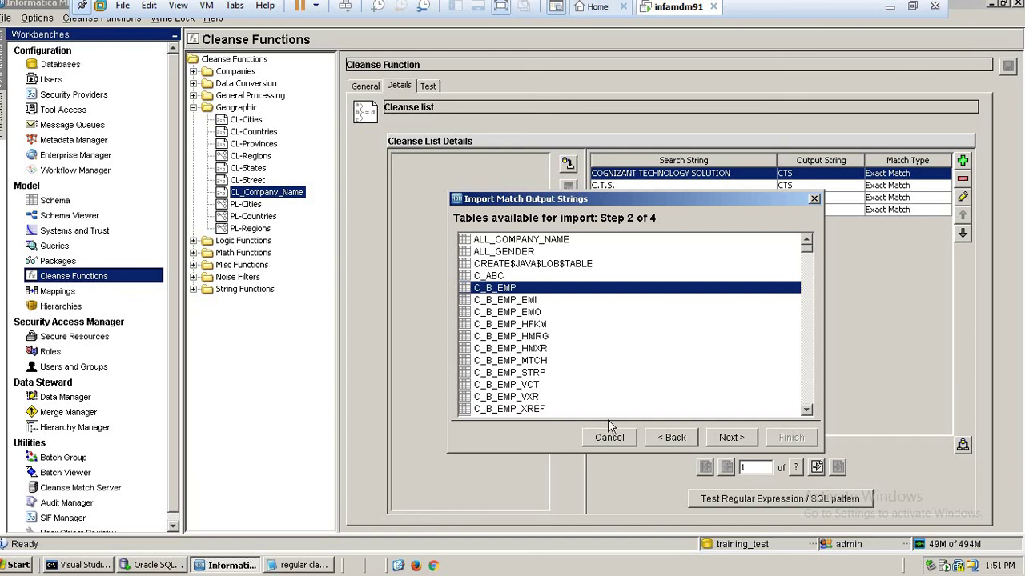
{"action": "left_click", "coordinate": [726, 438]}
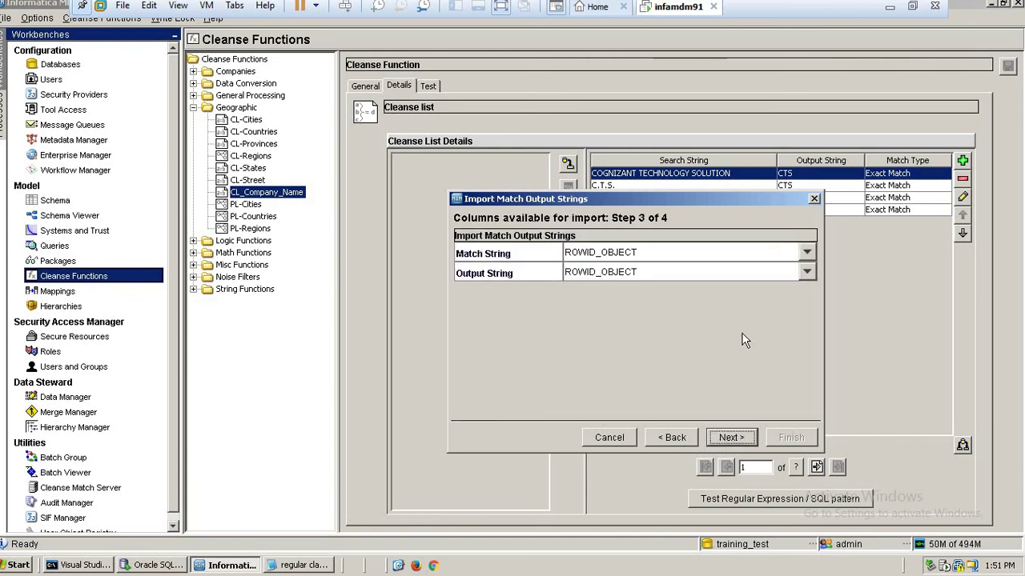
{"action": "left_click", "coordinate": [805, 252]}
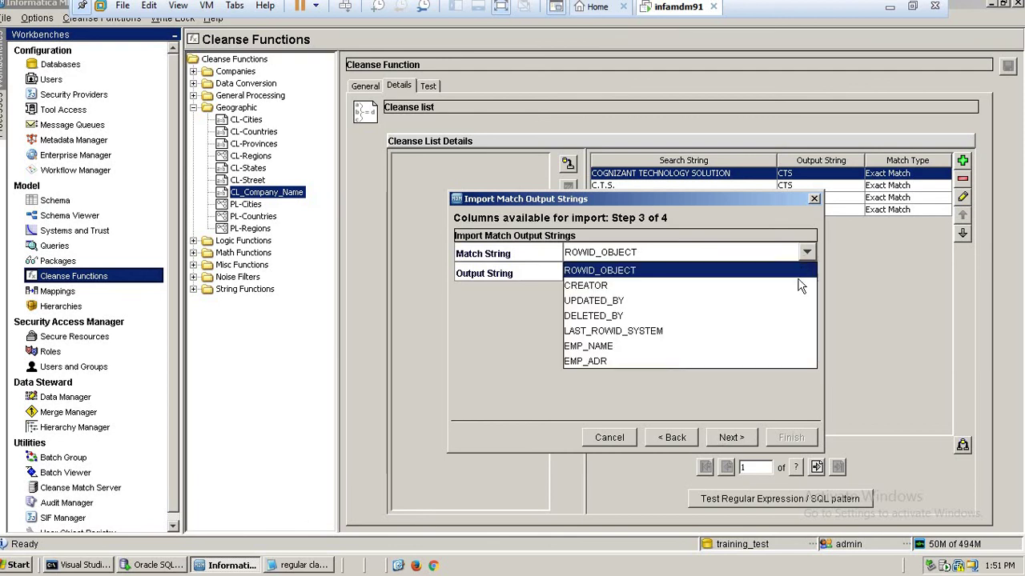
{"action": "left_click", "coordinate": [747, 317]}
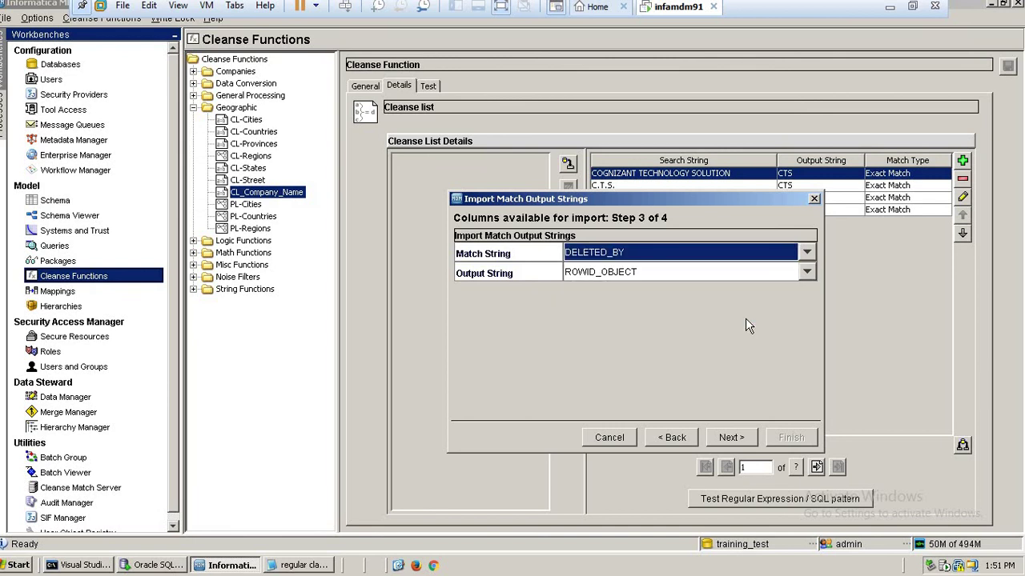
{"action": "left_click", "coordinate": [806, 254]}
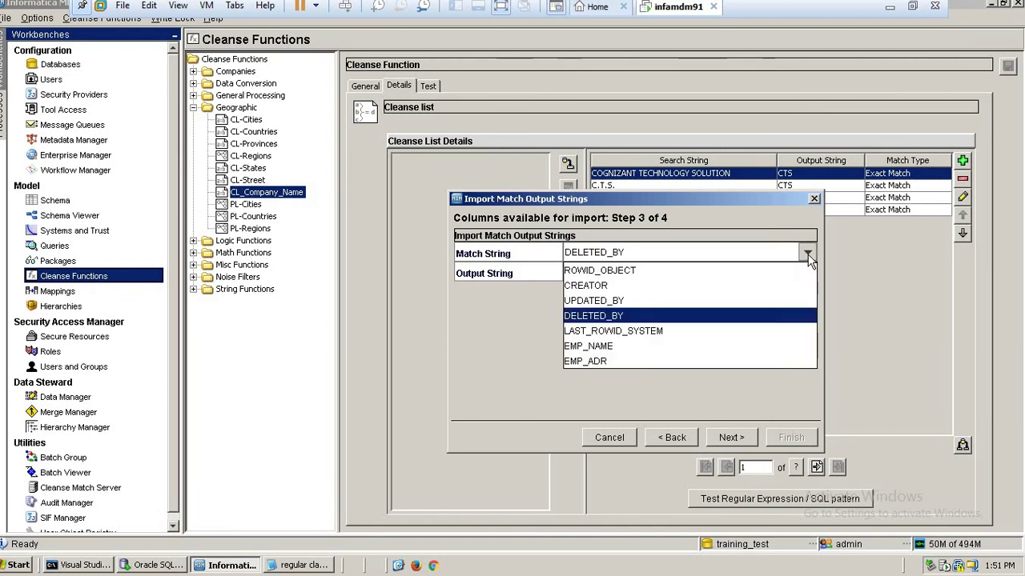
{"action": "left_click", "coordinate": [752, 345]}
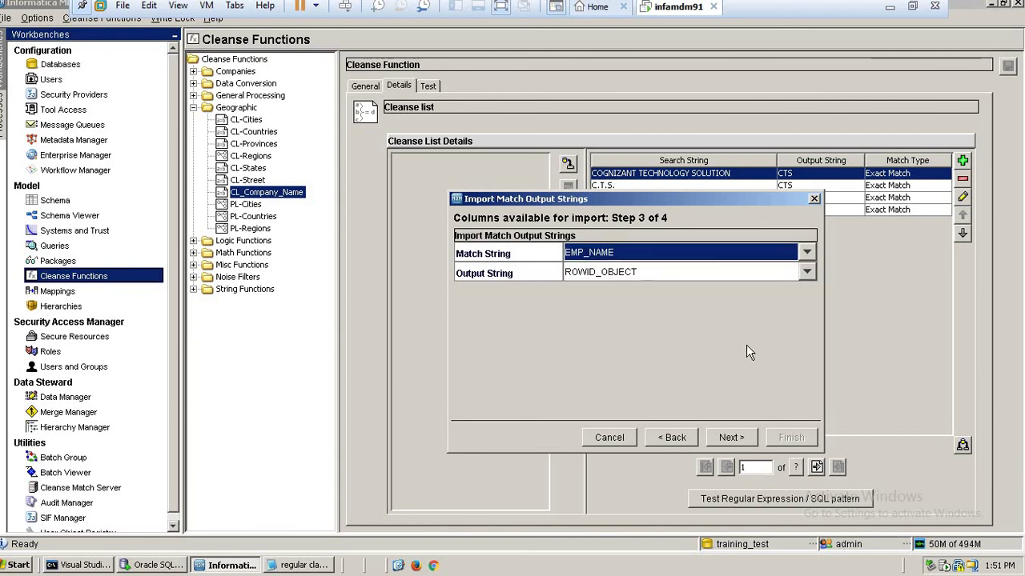
Step: Reselect ALL_COMPANY_NAME as the import table, keeping COMPANY_NAME as the match string and setting COMPANY_ACTUAL_NAME as the output string
{"action": "left_click", "coordinate": [671, 440]}
{"action": "left_click", "coordinate": [548, 242]}
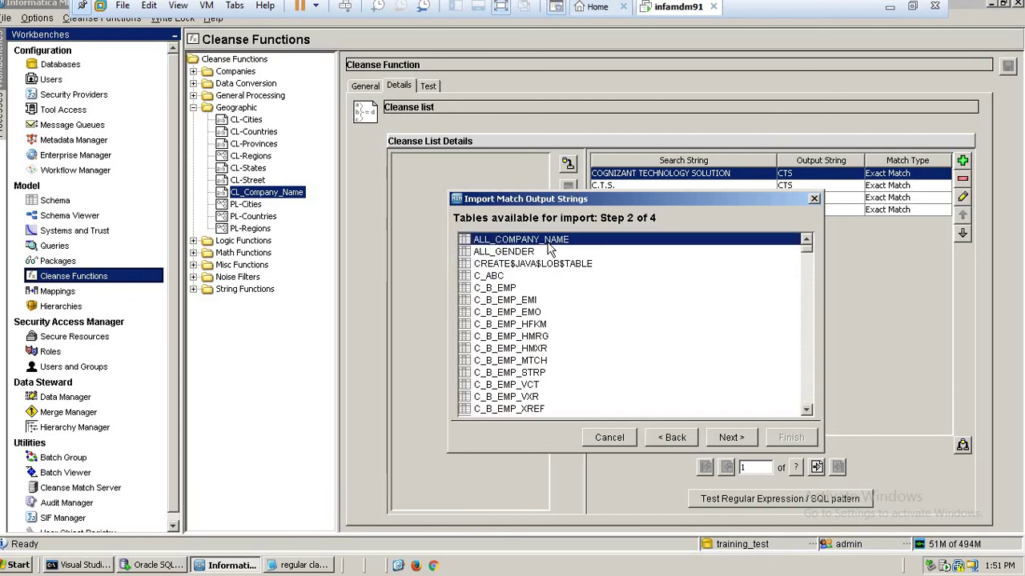
{"action": "left_click", "coordinate": [732, 439]}
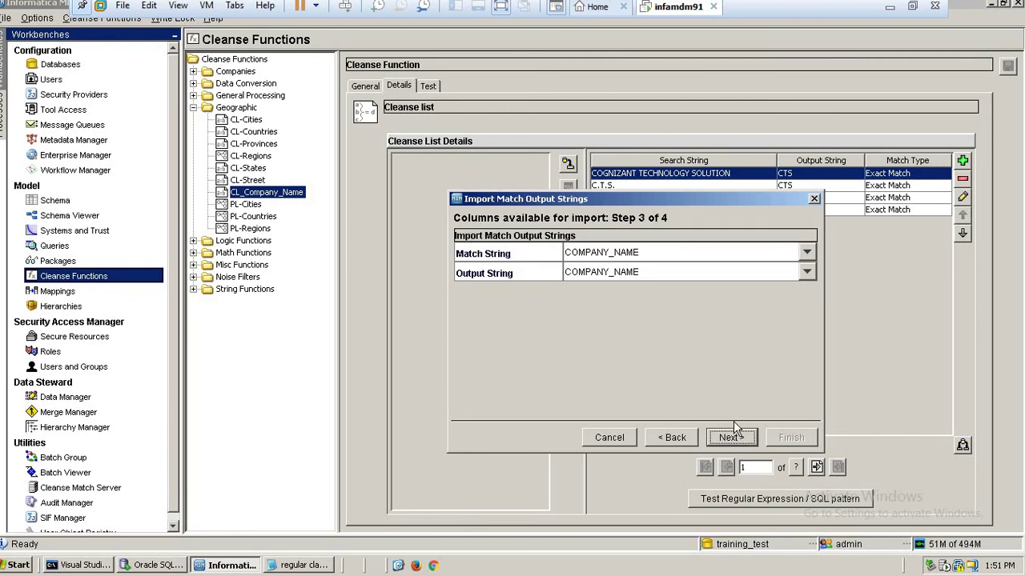
{"action": "left_click", "coordinate": [780, 255]}
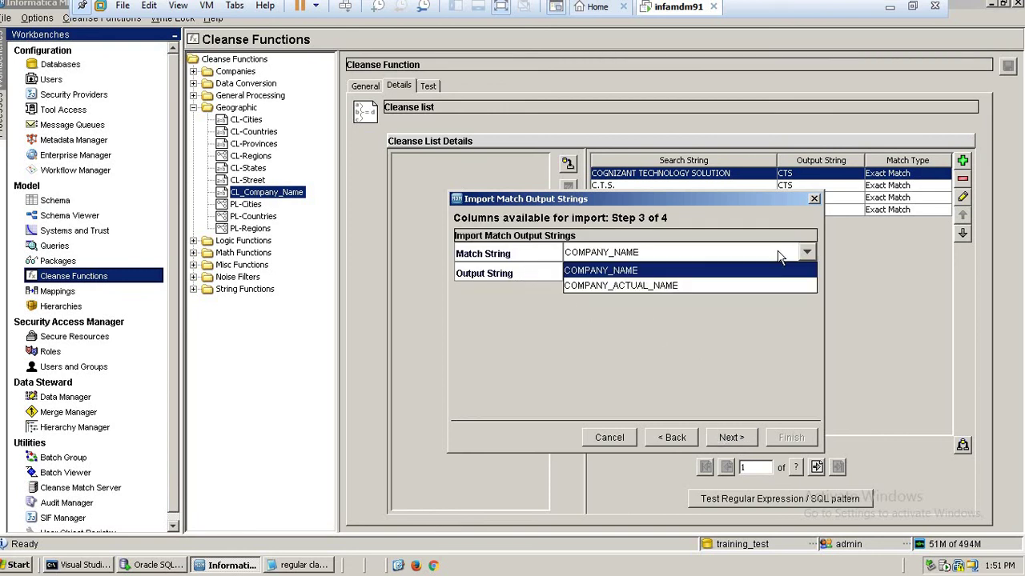
{"action": "left_click", "coordinate": [780, 255]}
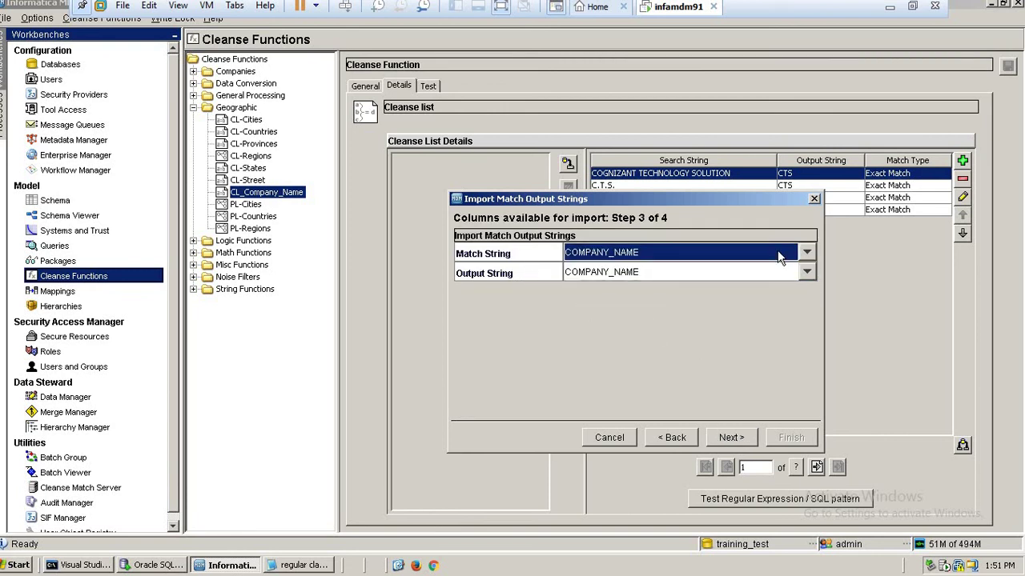
{"action": "left_click", "coordinate": [633, 270]}
{"action": "left_click", "coordinate": [634, 301]}
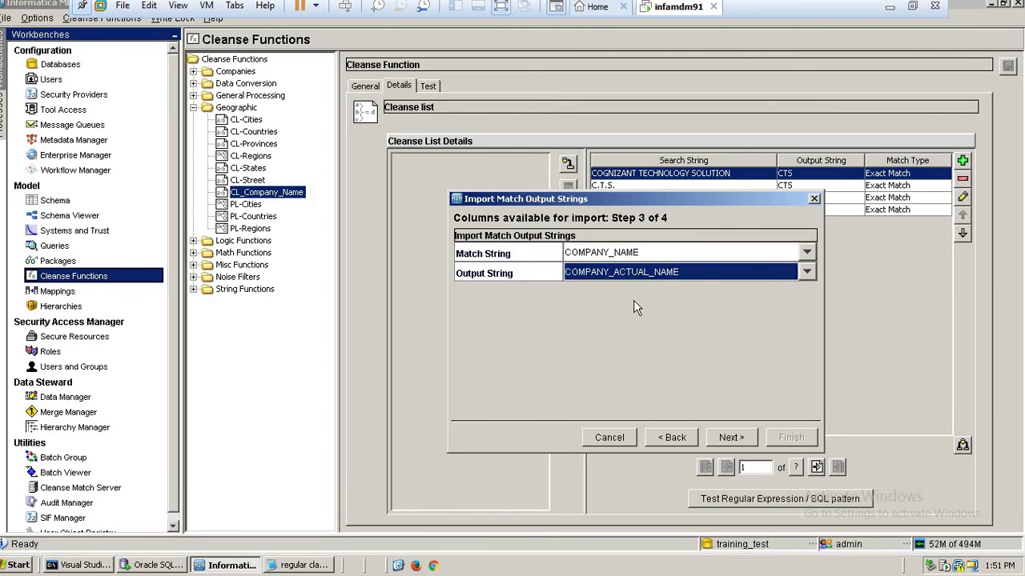
Step: Review the match strings from ALL_COMPANY_NAME with their CTS output strings and import them into the cleanse list
{"action": "left_click", "coordinate": [732, 440]}
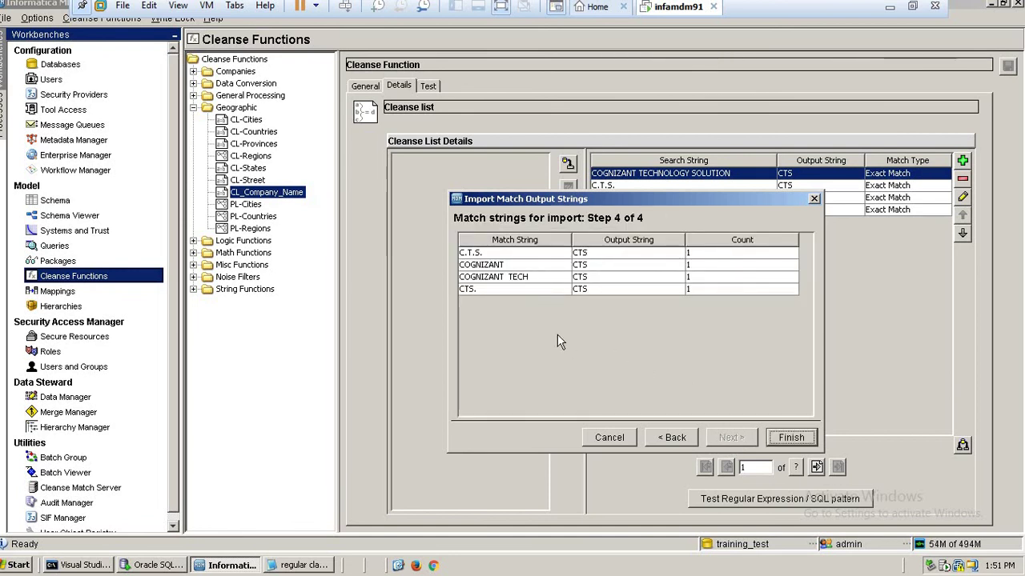
{"action": "left_click", "coordinate": [502, 288]}
{"action": "key", "text": "Up"}
{"action": "key", "text": "Up"}
{"action": "key", "text": "Up"}
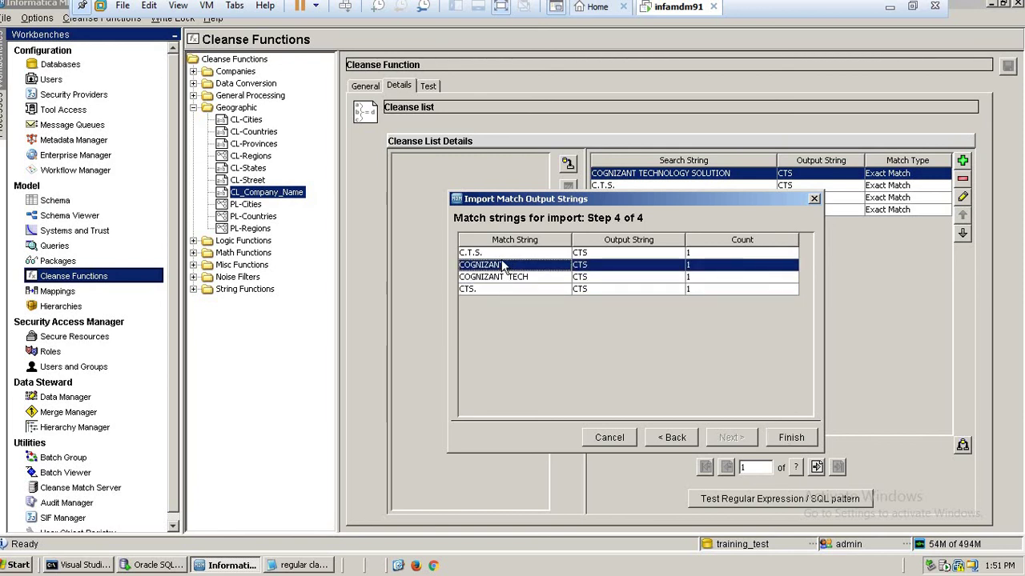
{"action": "key", "text": "Down"}
{"action": "key", "text": "Down"}
{"action": "key", "text": "Down"}
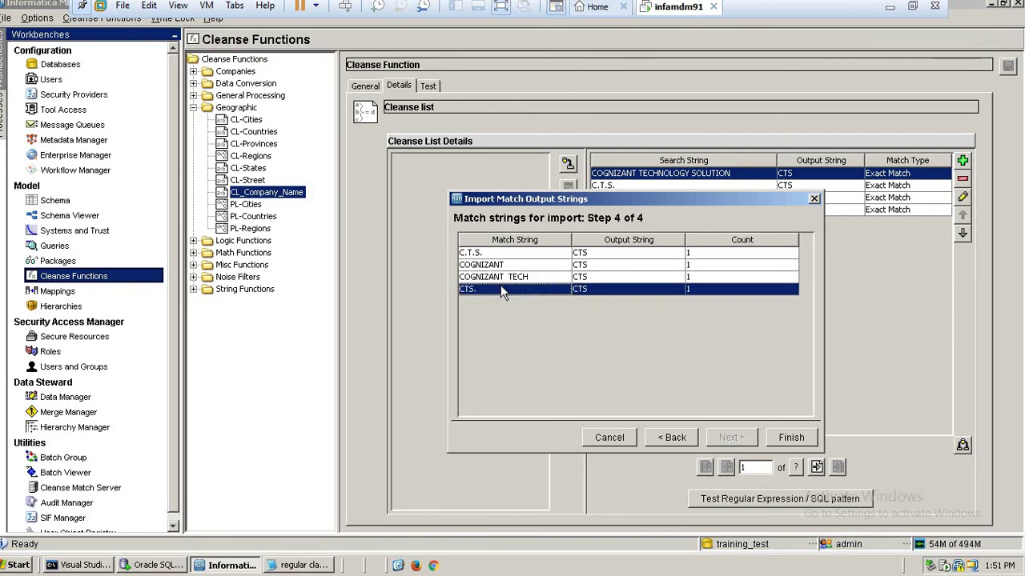
{"action": "key", "text": "Up"}
{"action": "key", "text": "Up"}
{"action": "key", "text": "Up"}
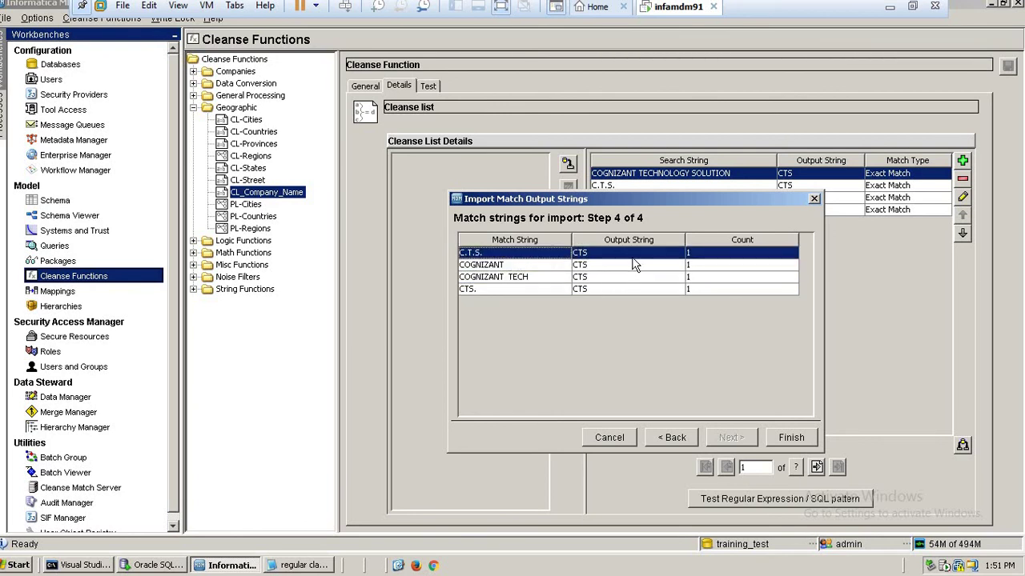
{"action": "left_click", "coordinate": [790, 437]}
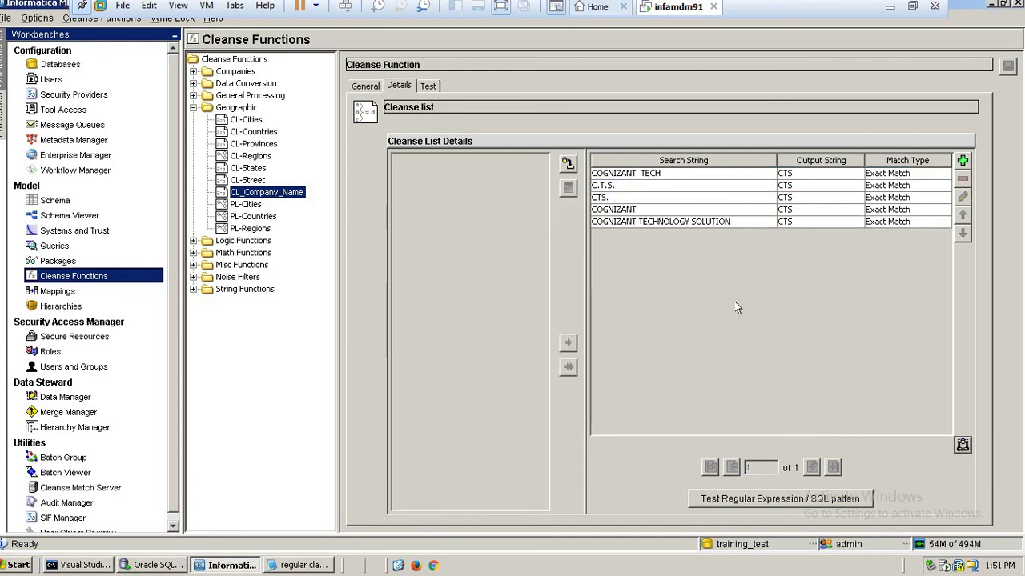
{"action": "left_click", "coordinate": [642, 186]}
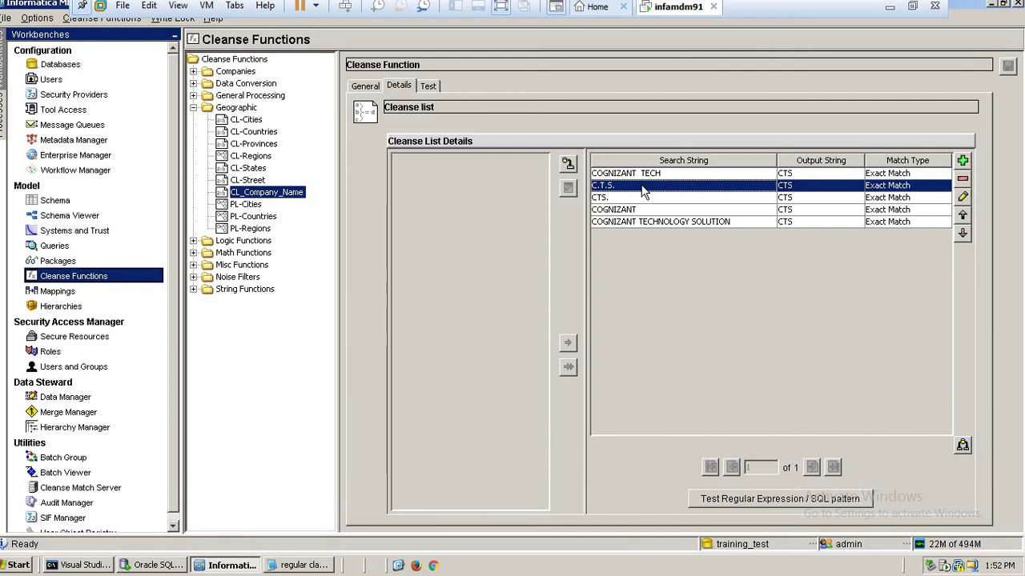
{"action": "left_click", "coordinate": [630, 197]}
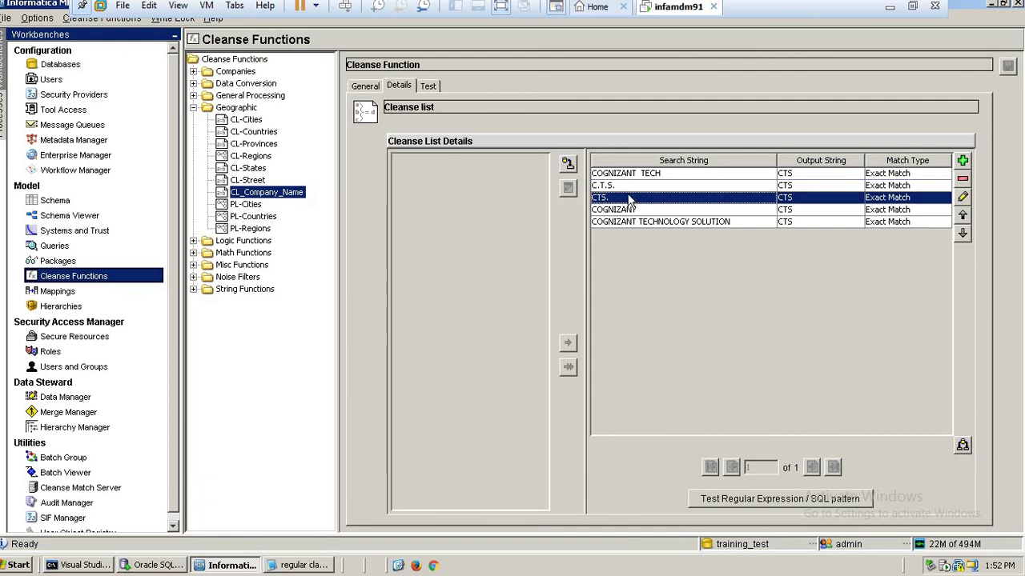
{"action": "left_click", "coordinate": [962, 161]}
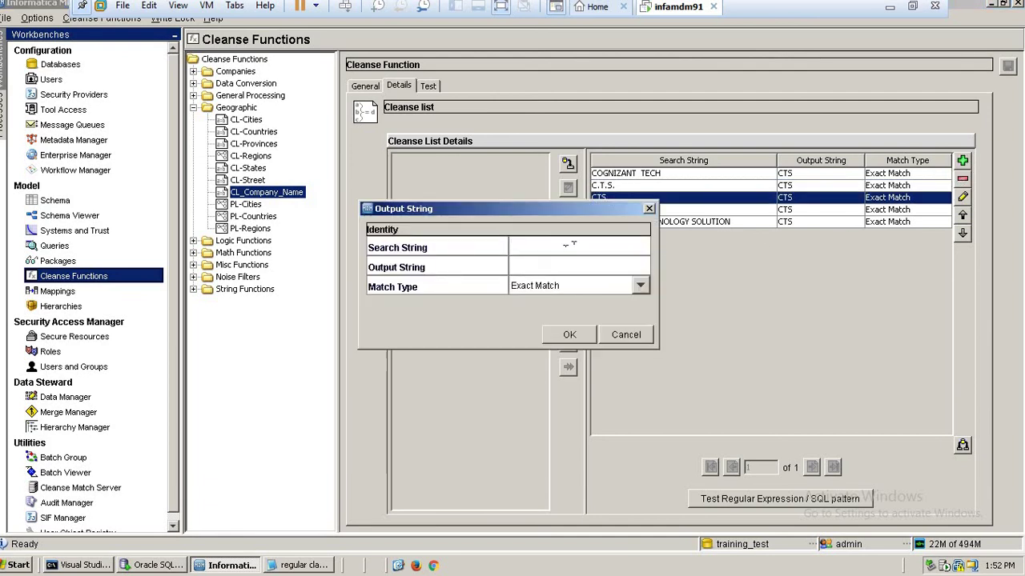
{"action": "left_click", "coordinate": [649, 208]}
Step: Try to add an exact-match entry to the cleanse list with search string CTS. and output string CTS
{"action": "left_click", "coordinate": [667, 176]}
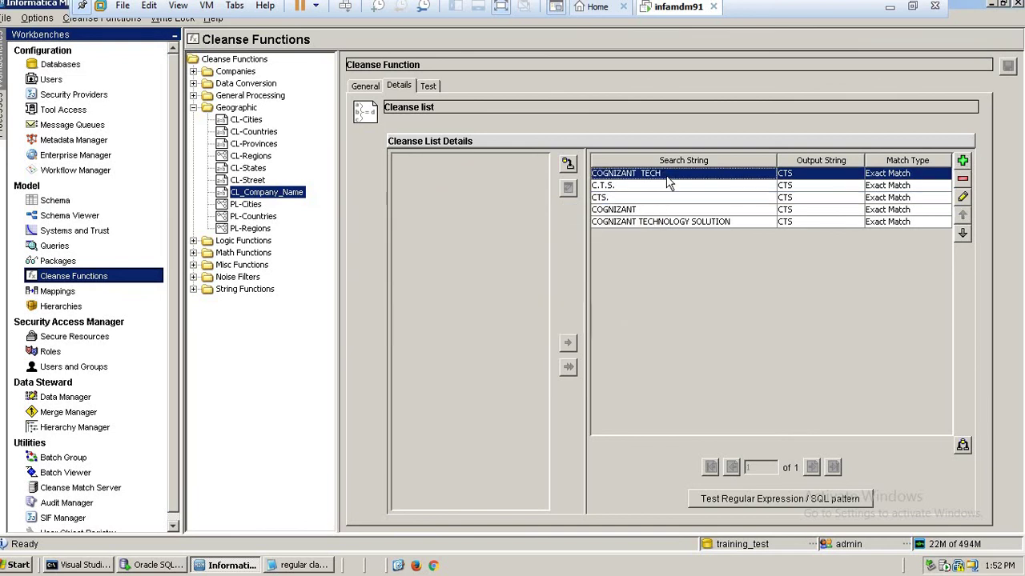
{"action": "left_click", "coordinate": [963, 161]}
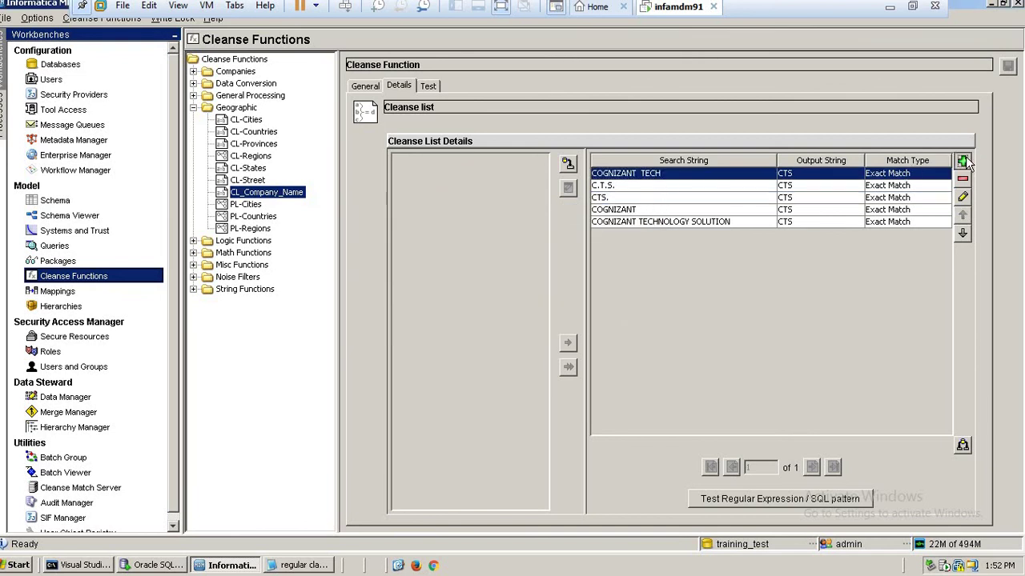
{"action": "left_click_drag", "start_coordinate": [557, 209], "coordinate": [771, 289]}
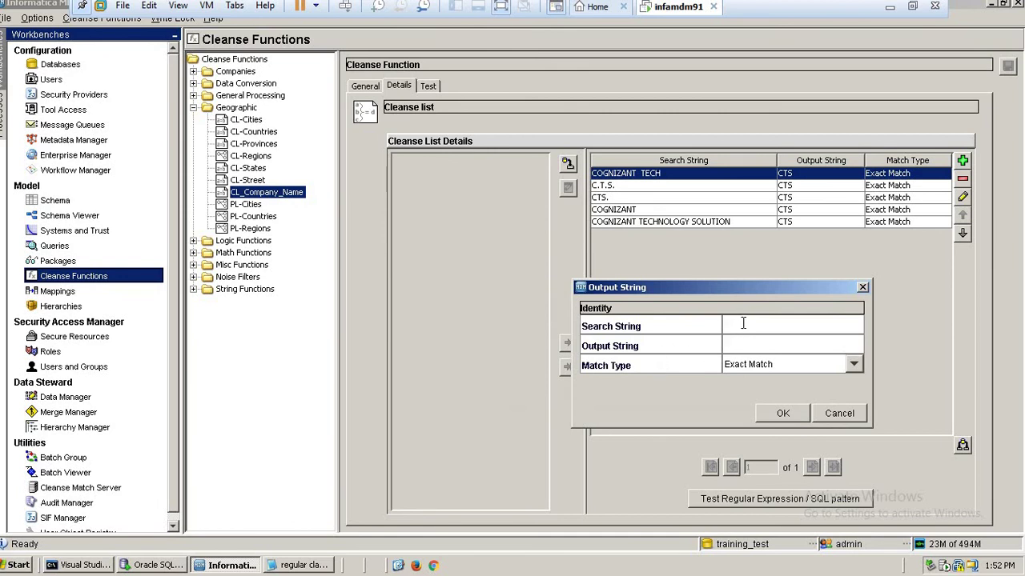
{"action": "type", "text": "CTS"}
{"action": "left_click", "coordinate": [743, 345]}
{"action": "type", "text": "CTS"}
{"action": "left_click", "coordinate": [781, 410]}
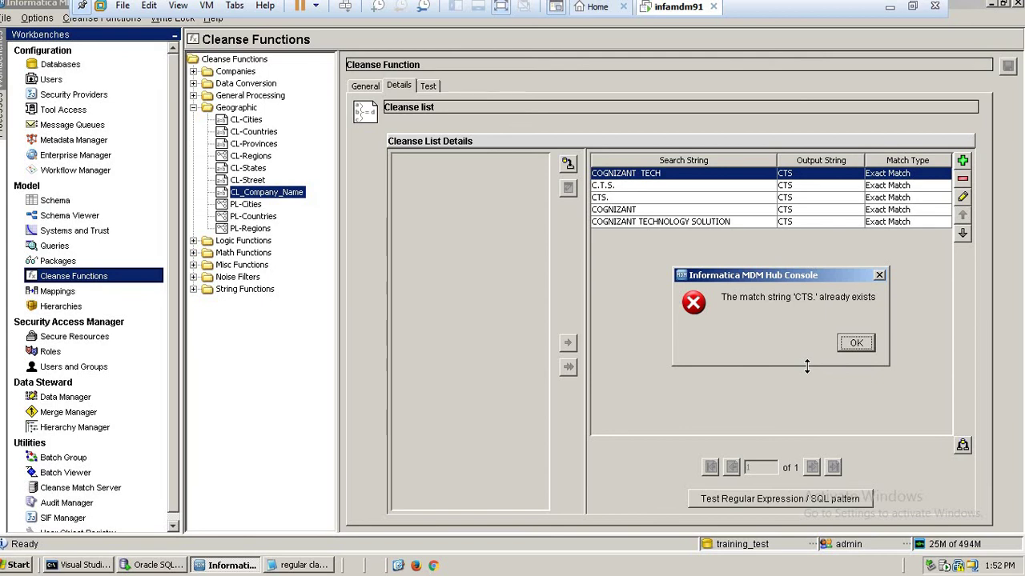
{"action": "left_click", "coordinate": [853, 344]}
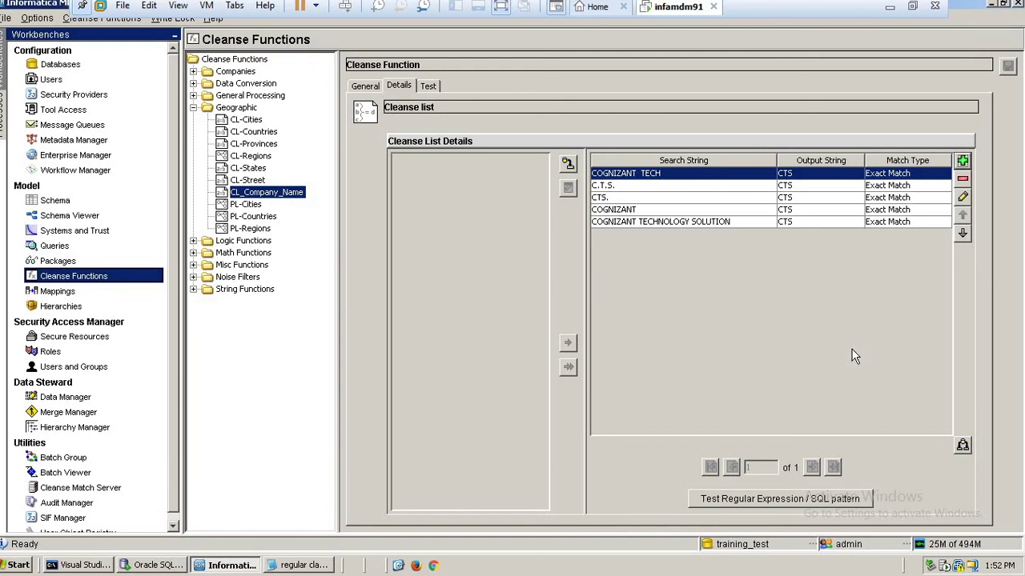
Step: Delete the COGNIZANT TECH, C.T.S. and CTS. entries from the cleanse list, confirming each deletion
{"action": "left_click", "coordinate": [962, 178]}
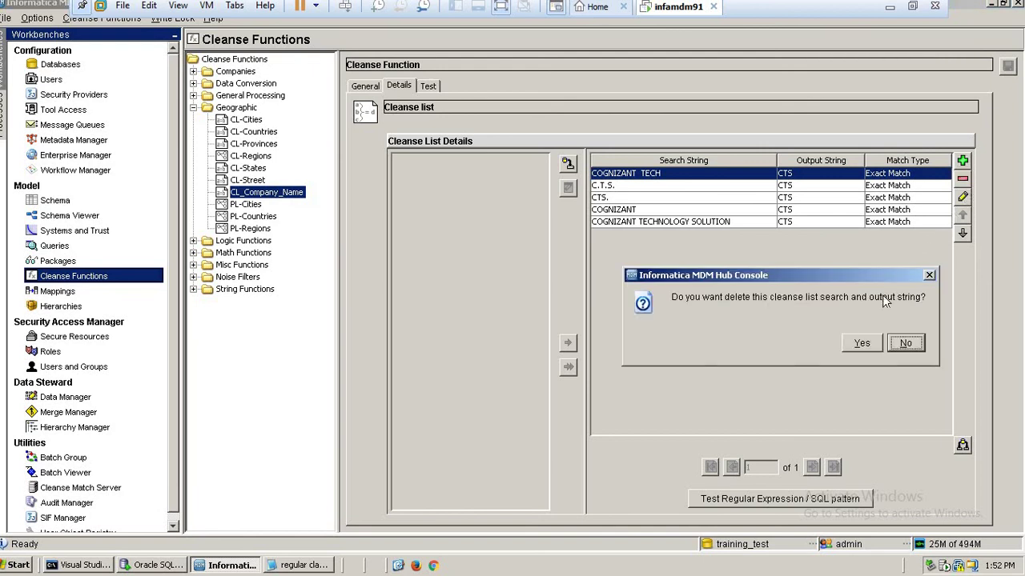
{"action": "left_click", "coordinate": [862, 343]}
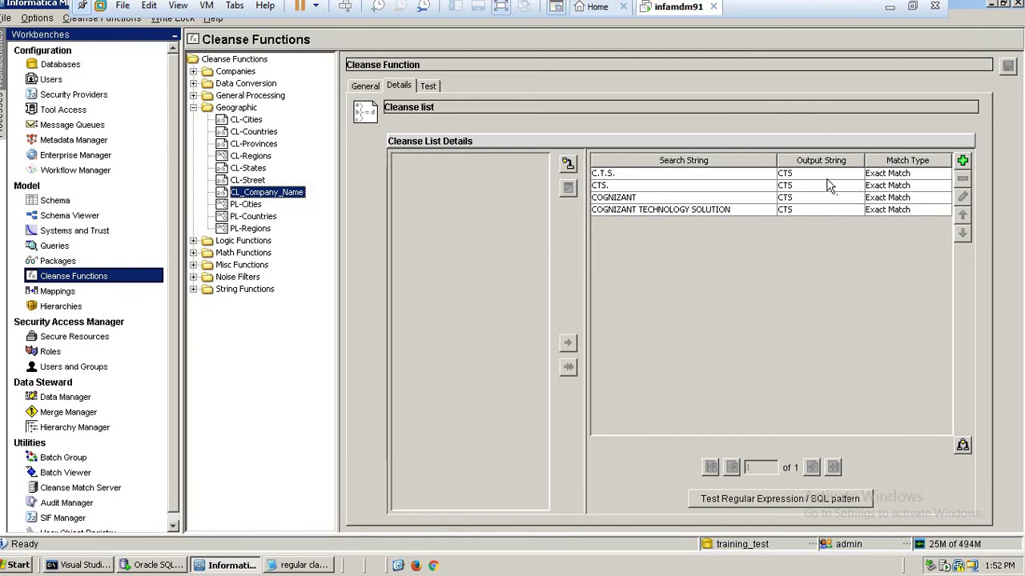
{"action": "left_click", "coordinate": [791, 174]}
{"action": "left_click", "coordinate": [962, 177]}
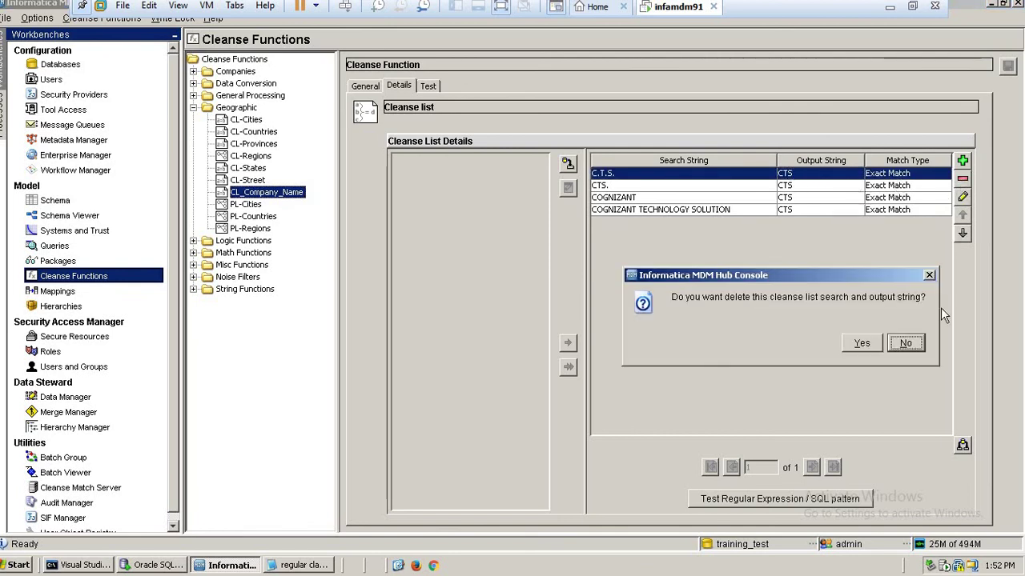
{"action": "left_click", "coordinate": [862, 343]}
{"action": "left_click", "coordinate": [743, 175]}
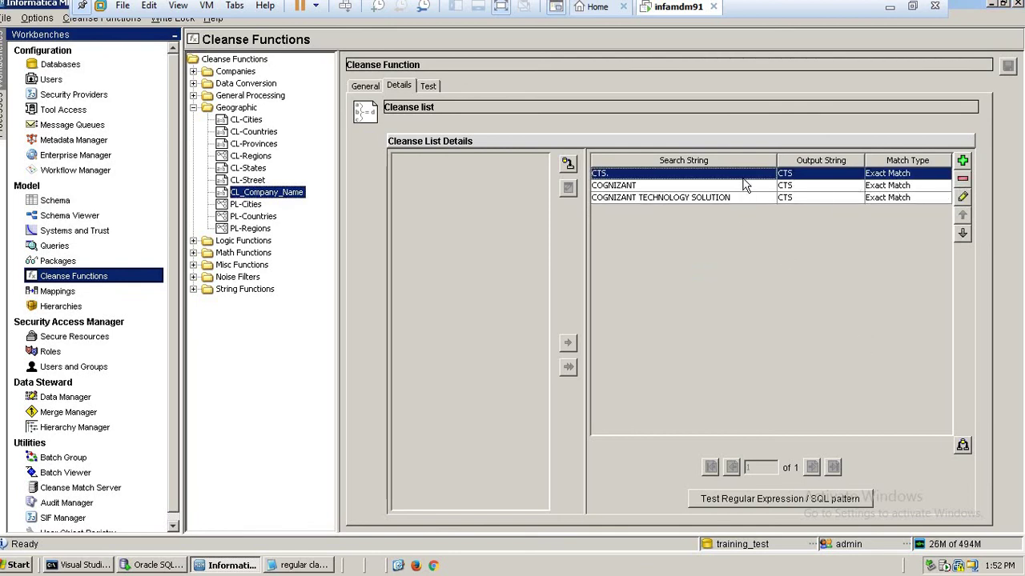
{"action": "left_click", "coordinate": [962, 178]}
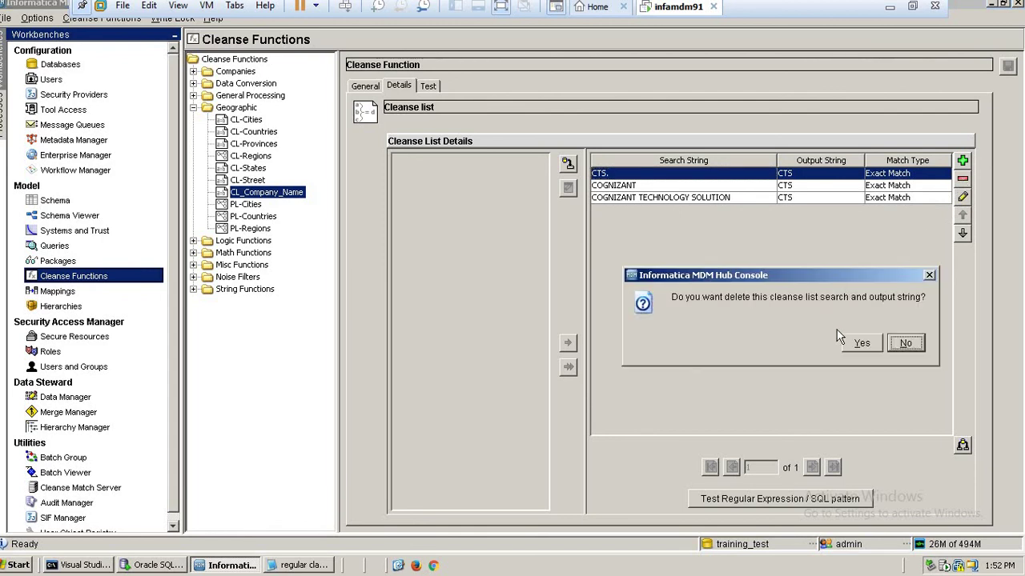
{"action": "left_click", "coordinate": [857, 341]}
Step: Delete the COGNIZANT and COGNIZANT TECHNOLOGY SOLUTION entries to empty the cleanse list
{"action": "left_click", "coordinate": [748, 174]}
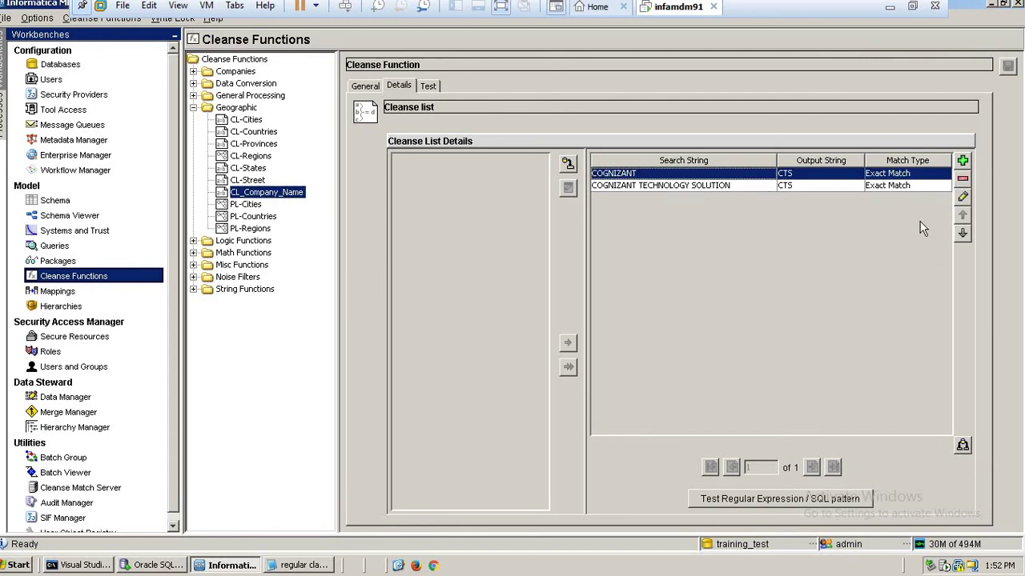
{"action": "left_click", "coordinate": [963, 178]}
{"action": "left_click", "coordinate": [857, 343]}
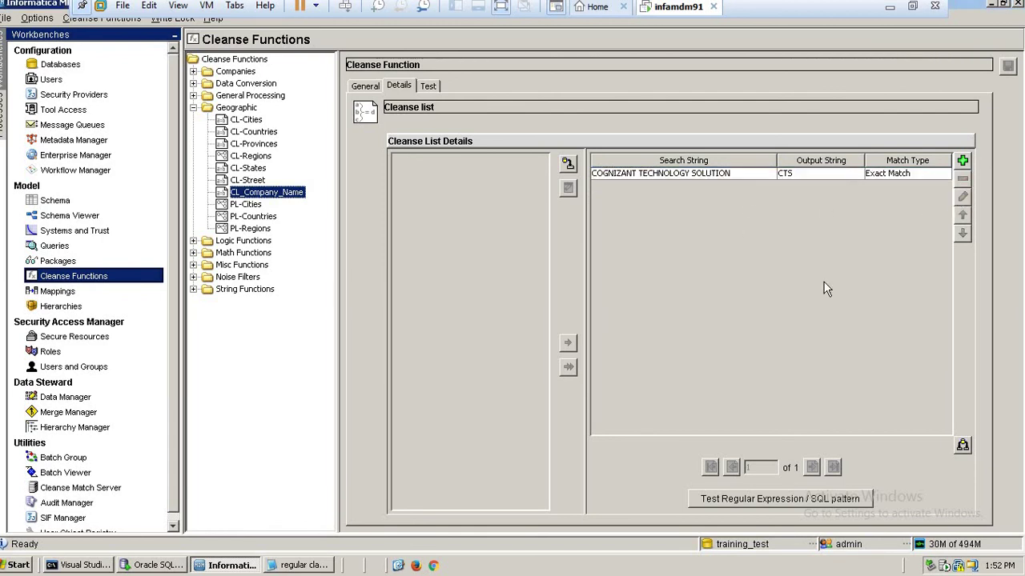
{"action": "left_click", "coordinate": [740, 176]}
{"action": "left_click", "coordinate": [962, 177]}
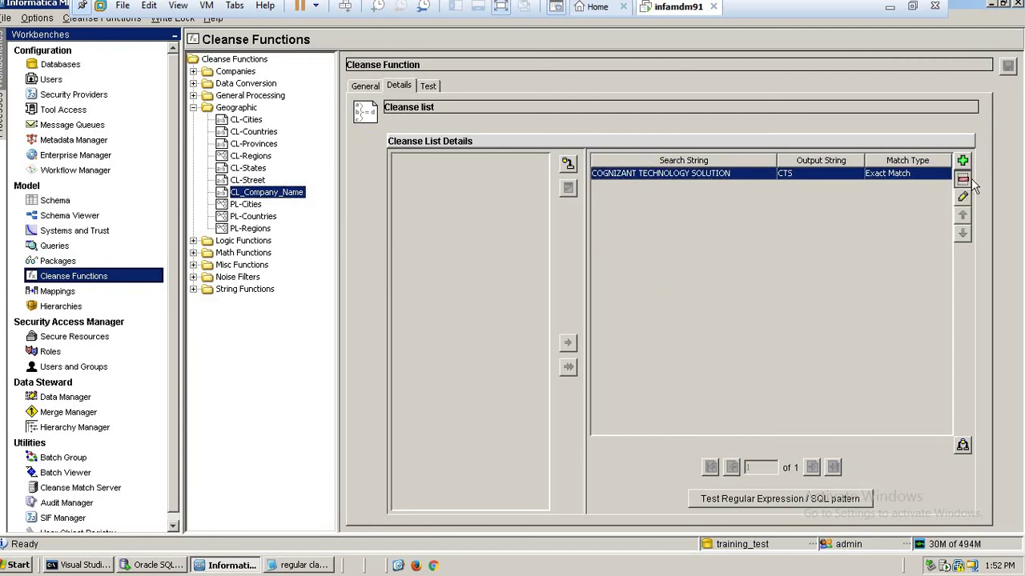
{"action": "left_click", "coordinate": [871, 346]}
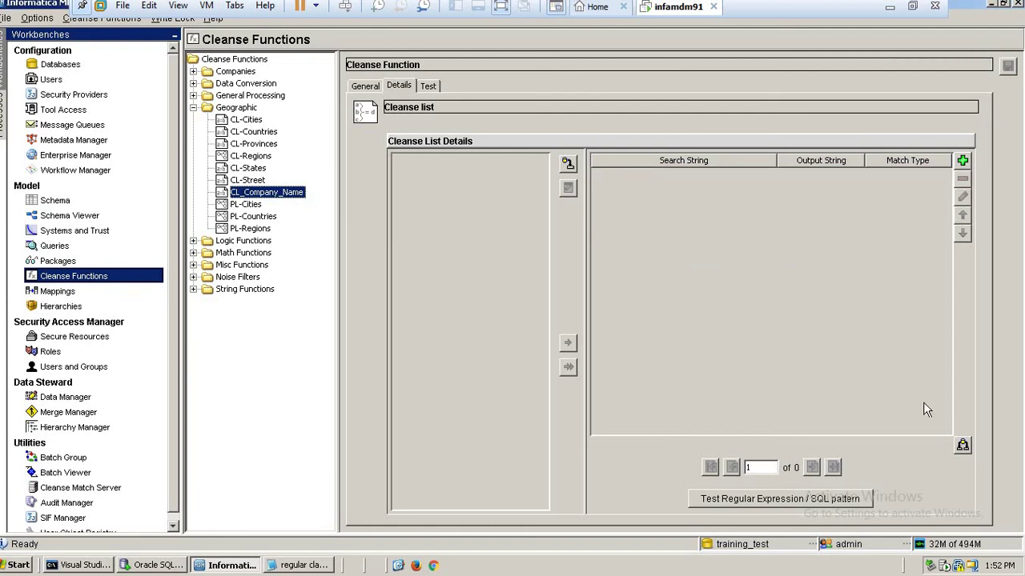
Step: Start a new match output string import, set the schema name to training_test, enter the account password, and proceed to the table selection
{"action": "left_click", "coordinate": [962, 444]}
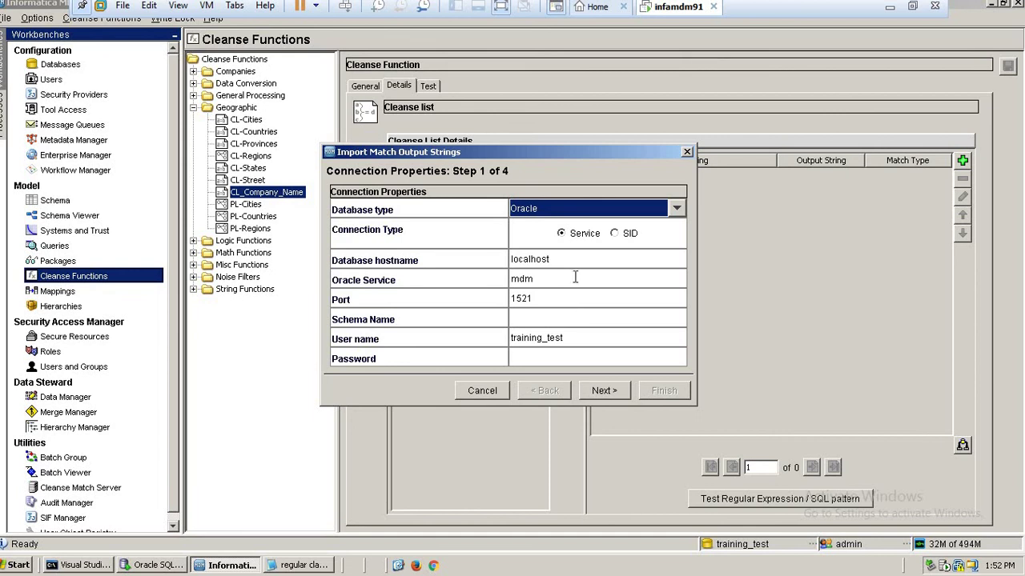
{"action": "double_click", "coordinate": [548, 337]}
{"action": "key", "text": "ctrl+c"}
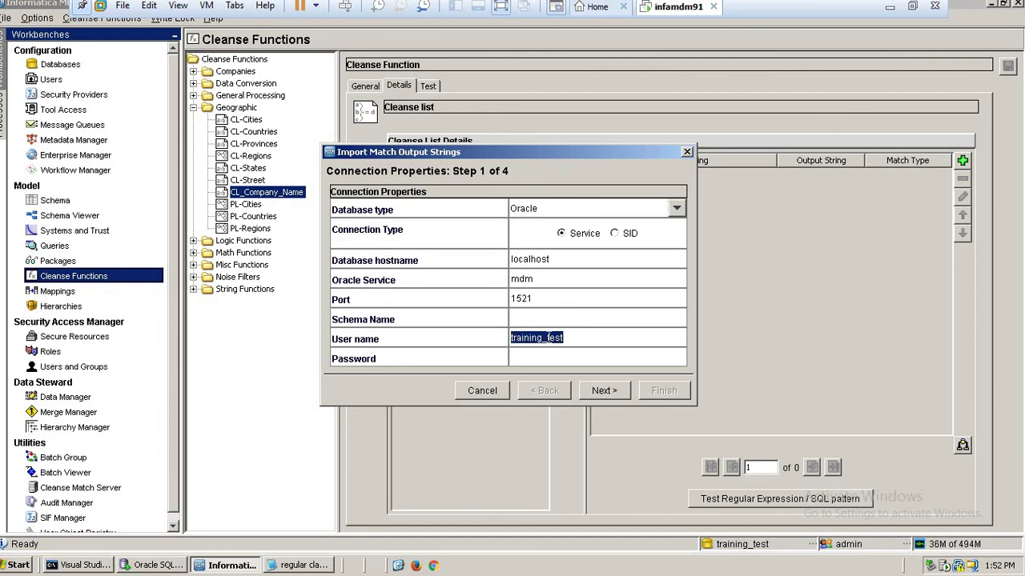
{"action": "left_click", "coordinate": [552, 320]}
{"action": "key", "text": "ctrl+v"}
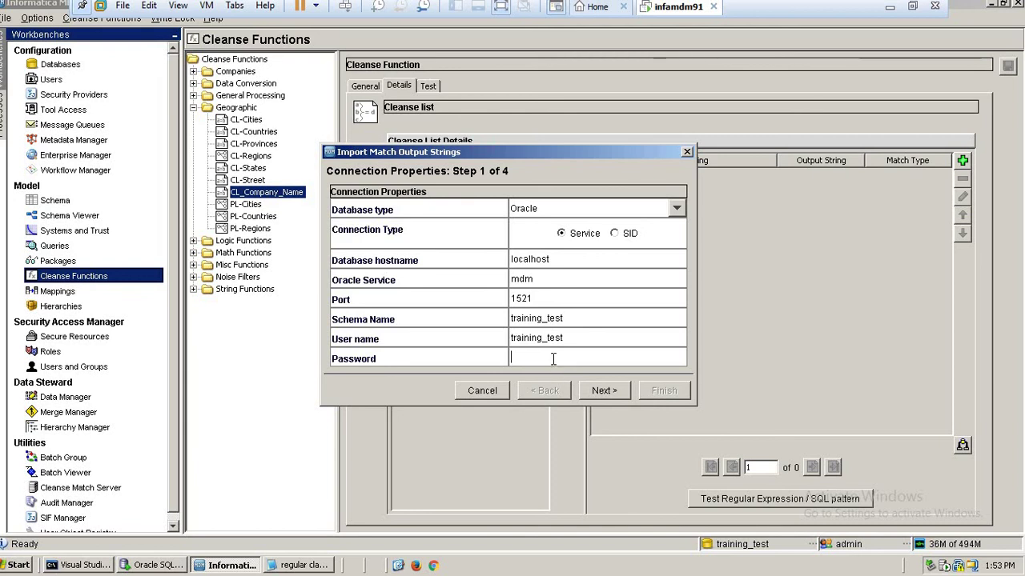
{"action": "left_click", "coordinate": [552, 359]}
{"action": "key", "text": "ctrl+v"}
{"action": "left_click", "coordinate": [611, 392]}
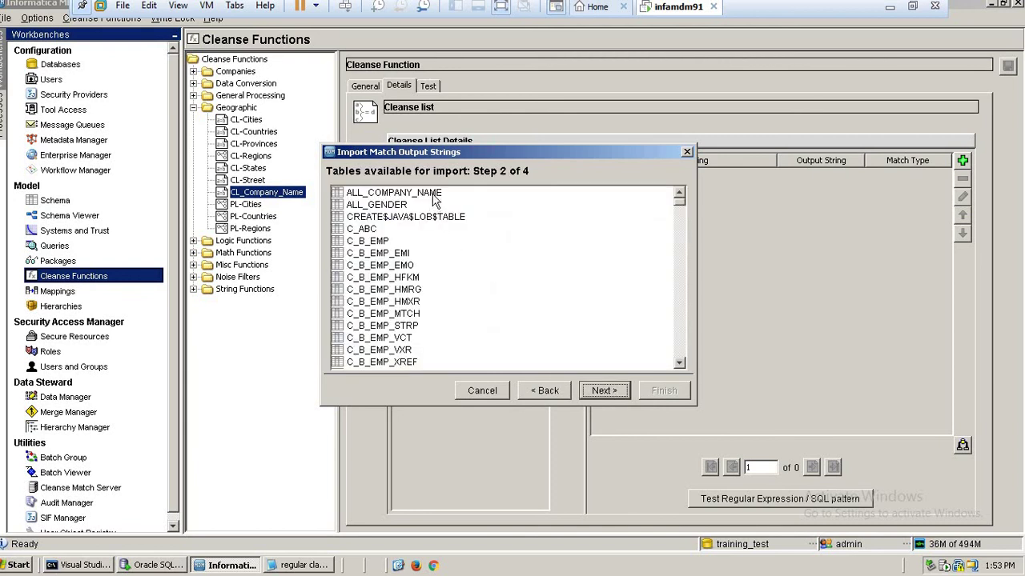
Step: Import from ALL_COMPANY_NAME with COMPANY_NAME as the match string and COMPANY_ACTUAL_NAME as the output string
{"action": "left_click", "coordinate": [433, 195]}
{"action": "left_click", "coordinate": [602, 391]}
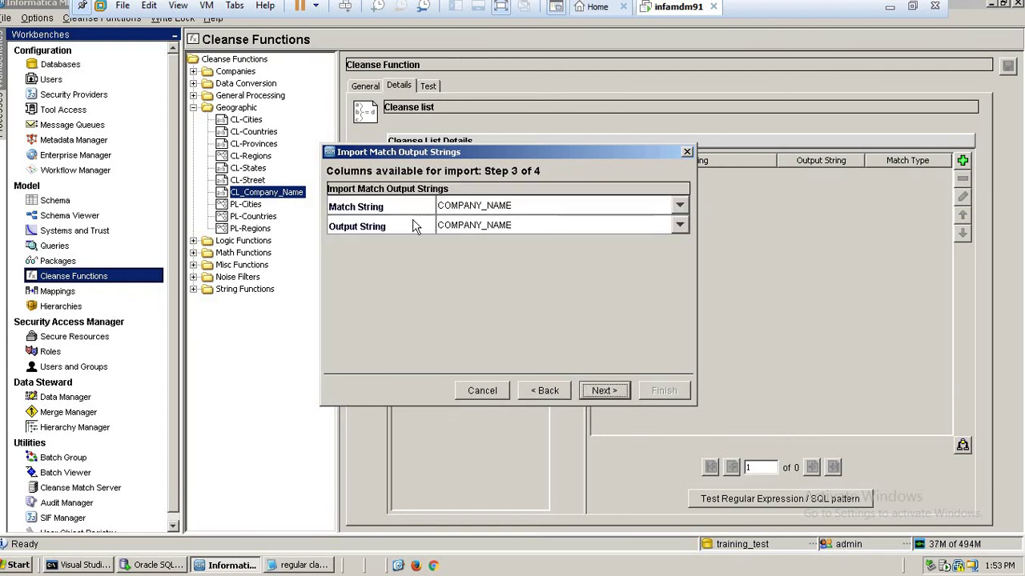
{"action": "left_click", "coordinate": [496, 208]}
{"action": "left_click", "coordinate": [496, 217]}
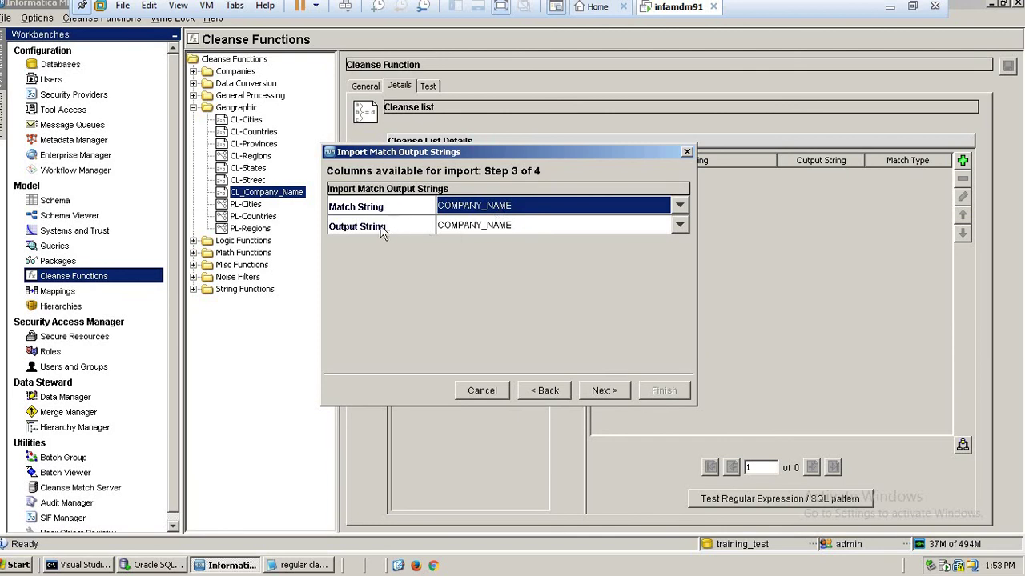
{"action": "left_click", "coordinate": [485, 227]}
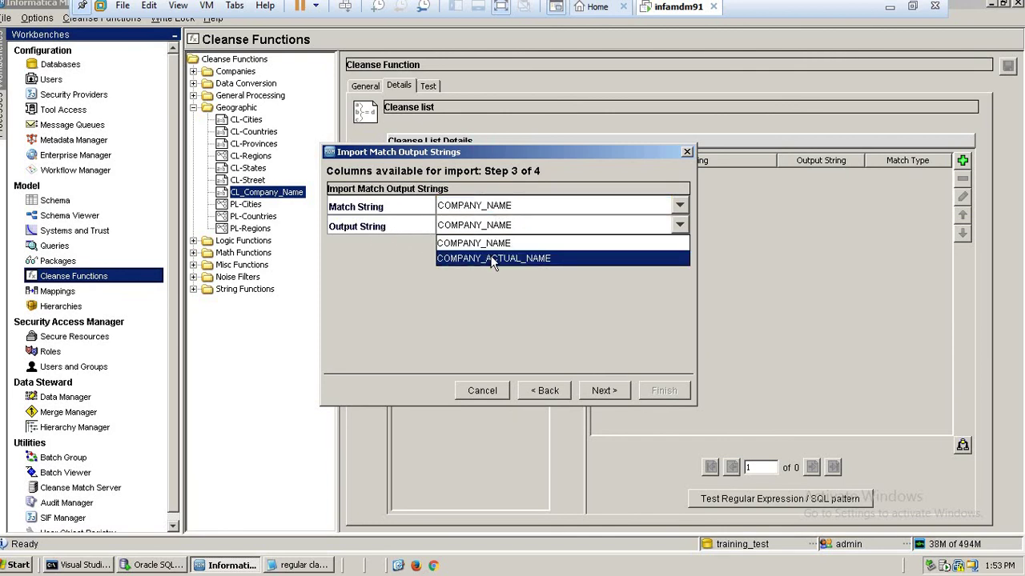
{"action": "left_click", "coordinate": [490, 258]}
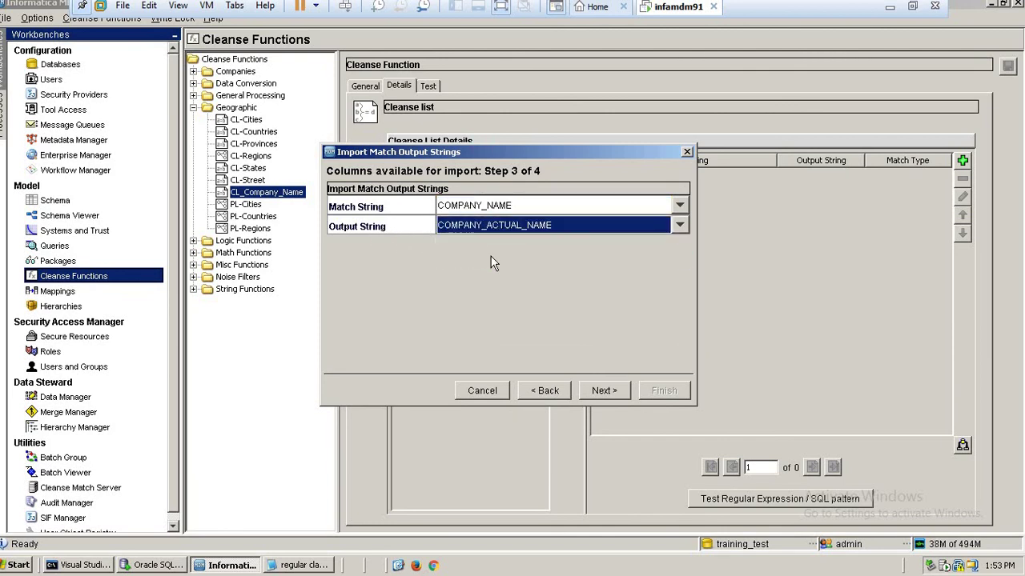
{"action": "left_click", "coordinate": [605, 392]}
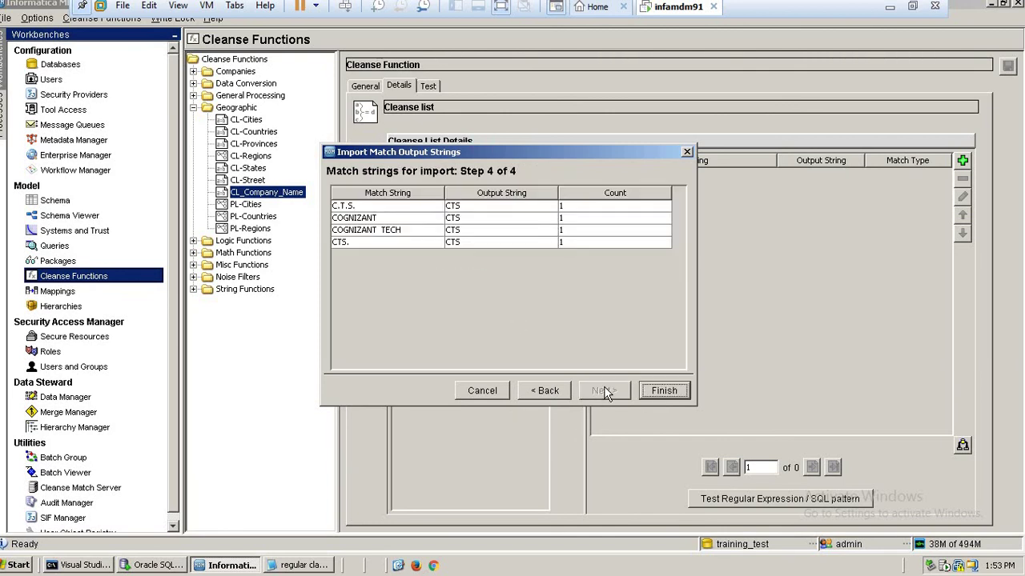
{"action": "left_click", "coordinate": [659, 392]}
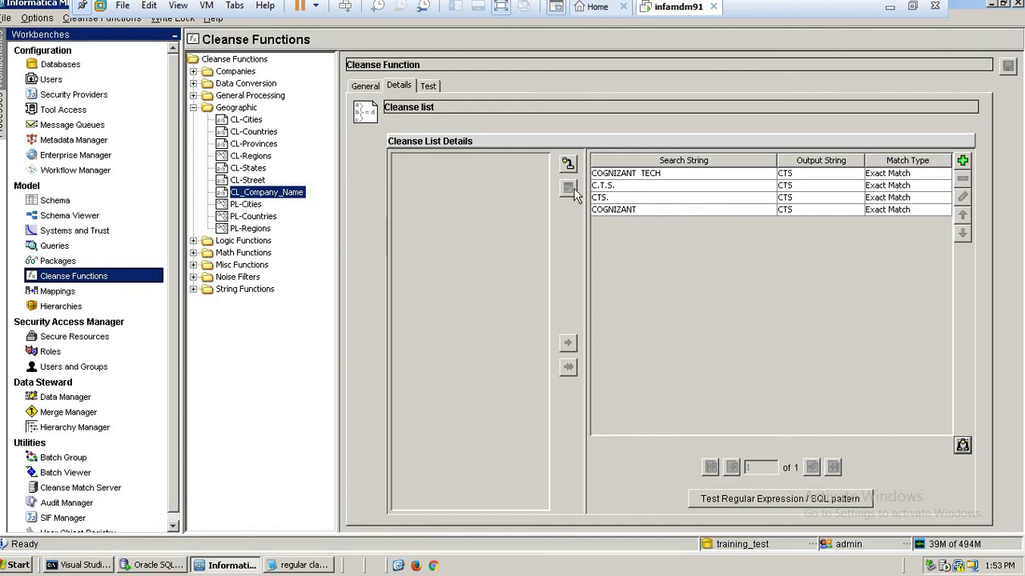
Step: Start a match string import, set its schema name to training_test, enter the account password, and proceed to the tables available for import
{"action": "left_click", "coordinate": [567, 164]}
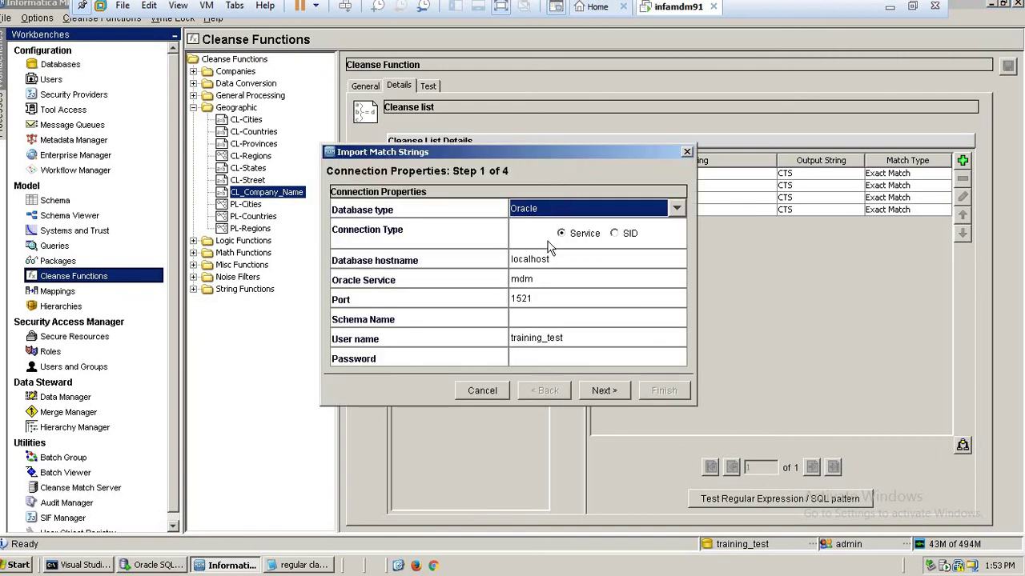
{"action": "left_click", "coordinate": [548, 317]}
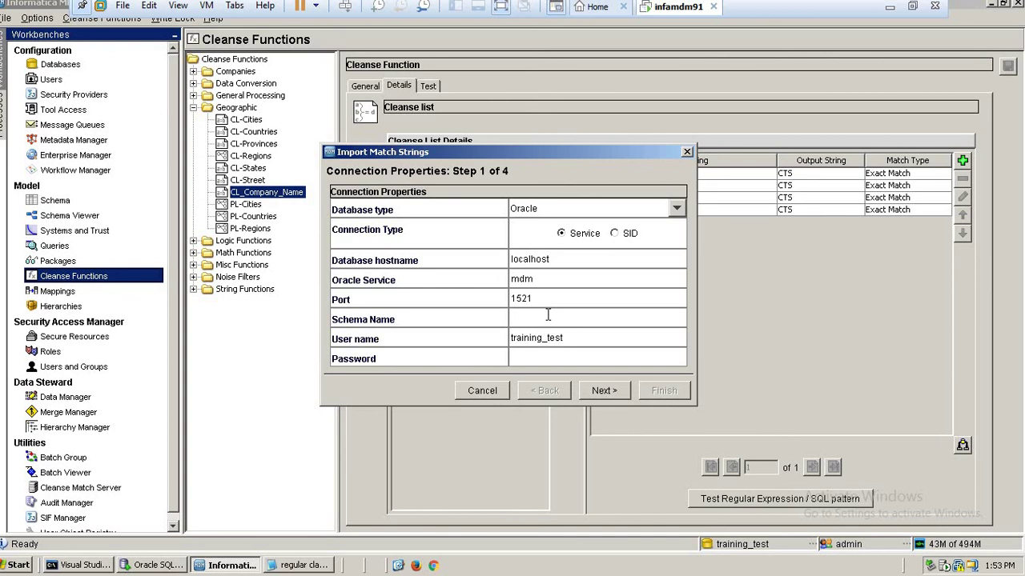
{"action": "key", "text": "ctrl+v"}
{"action": "left_click", "coordinate": [559, 362]}
{"action": "key", "text": "ctrl+v"}
{"action": "left_click", "coordinate": [598, 392]}
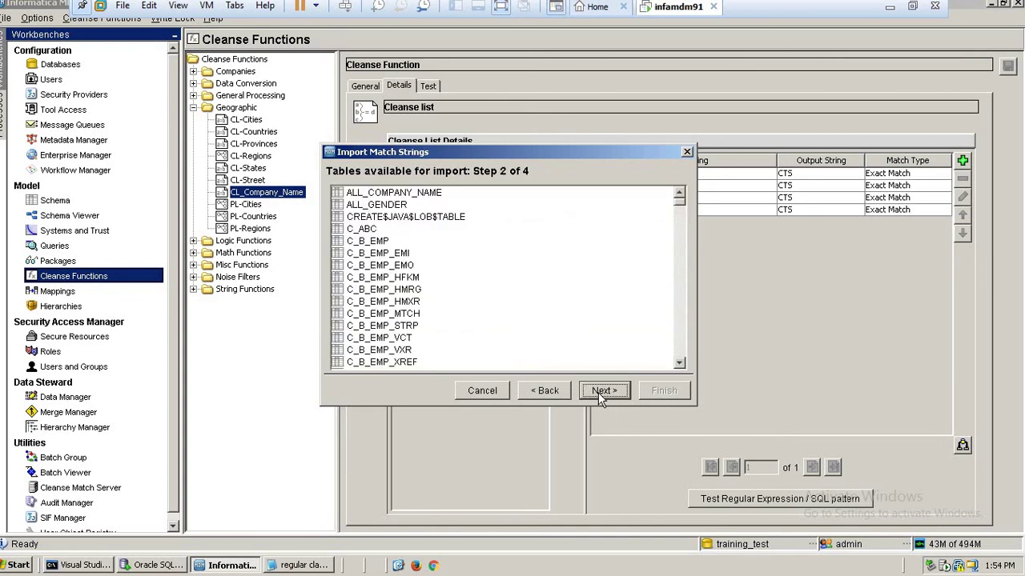
Step: Import the COMPANY_NAME column of ALL_COMPANY_NAME as match strings, keeping Word as the import type
{"action": "left_click", "coordinate": [427, 195]}
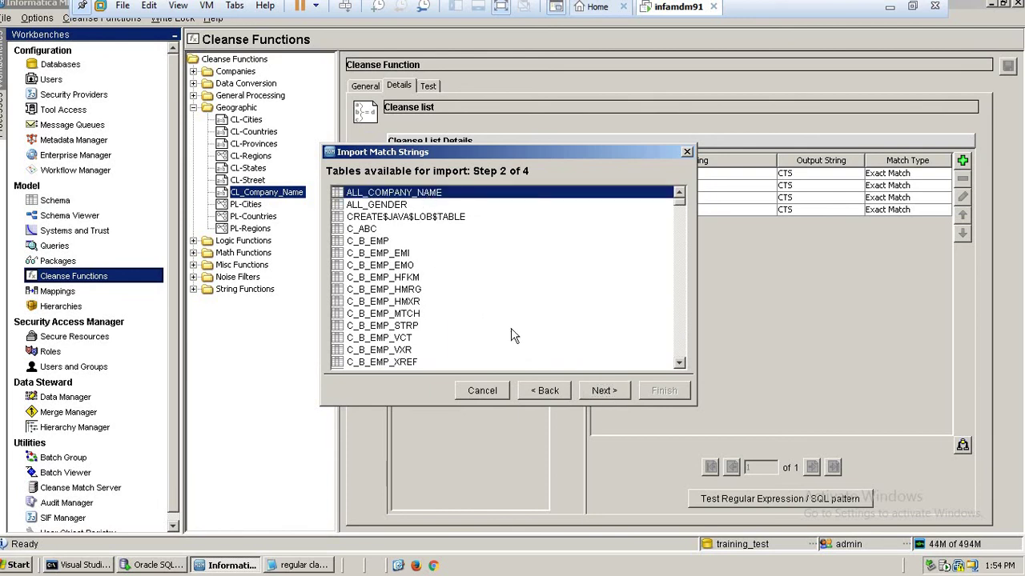
{"action": "left_click", "coordinate": [592, 388]}
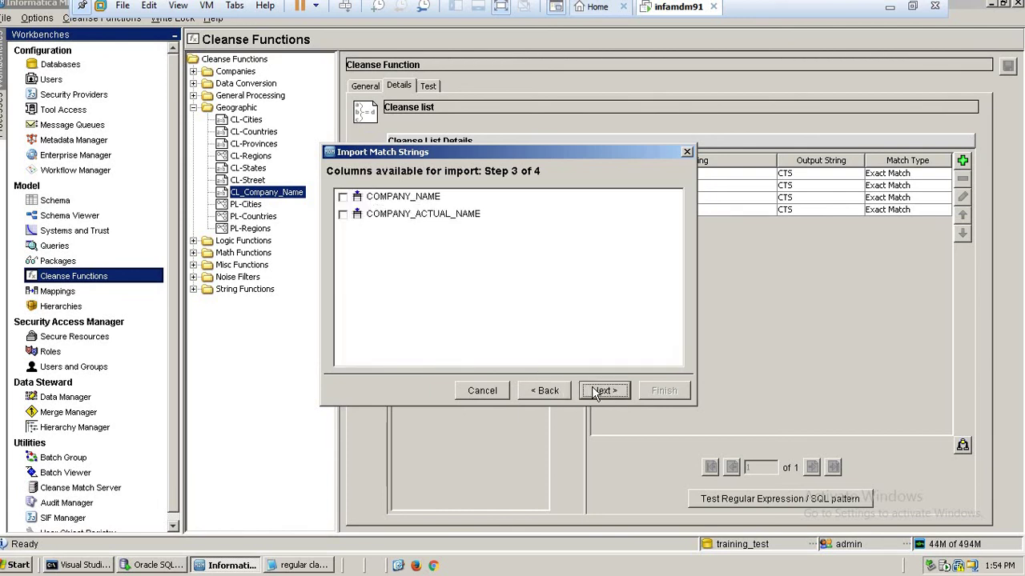
{"action": "left_click", "coordinate": [345, 216]}
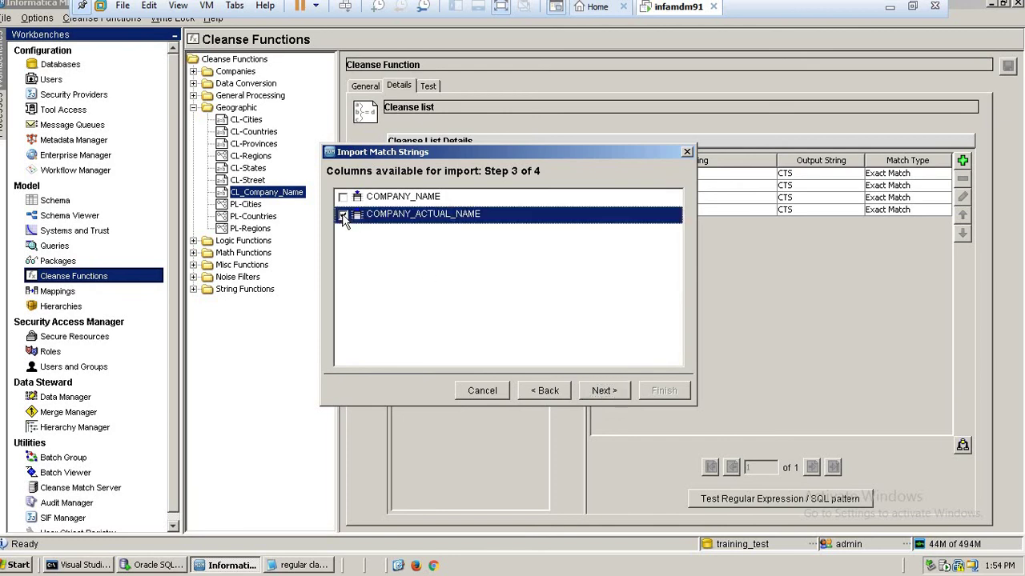
{"action": "left_click", "coordinate": [343, 196]}
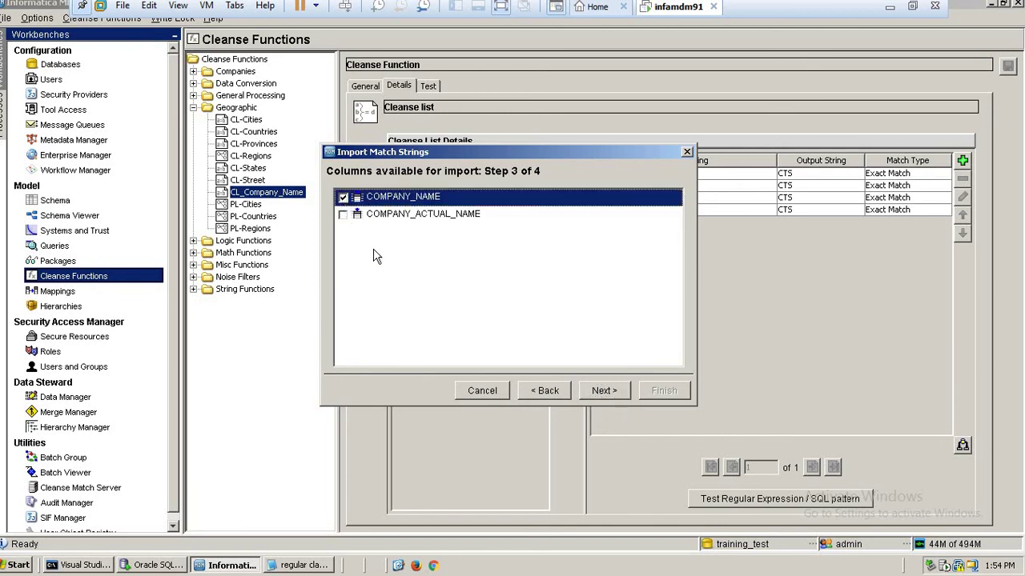
{"action": "left_click", "coordinate": [347, 214]}
{"action": "left_click", "coordinate": [346, 199]}
{"action": "left_click", "coordinate": [346, 214]}
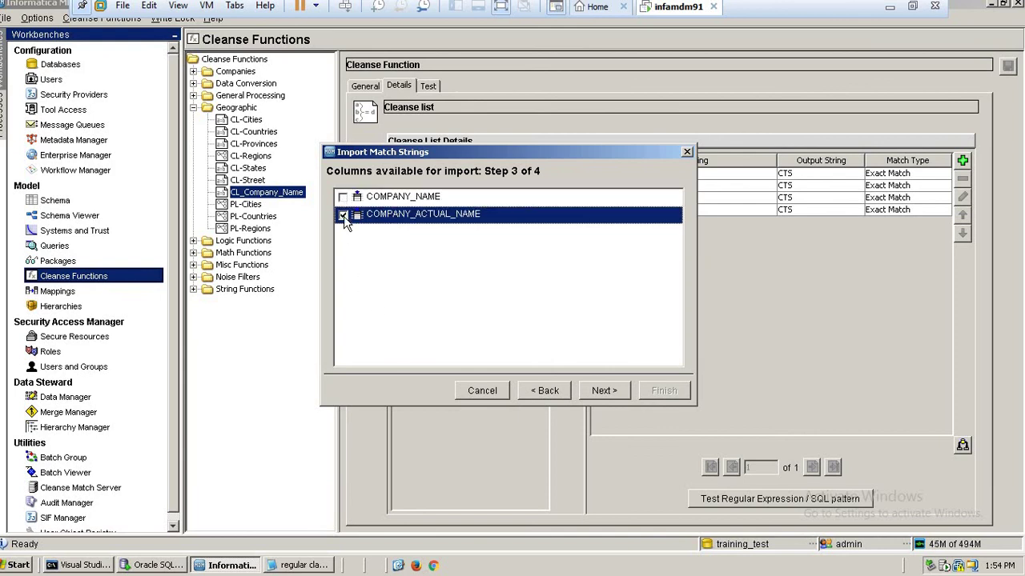
{"action": "left_click", "coordinate": [346, 200]}
{"action": "left_click_drag", "start_coordinate": [495, 151], "coordinate": [665, 234]}
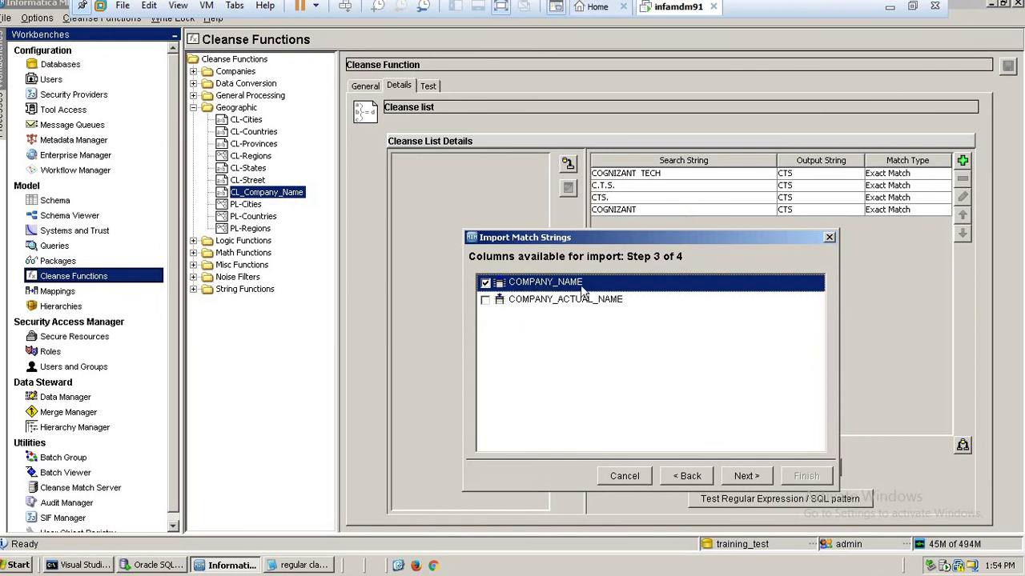
{"action": "left_click", "coordinate": [743, 478]}
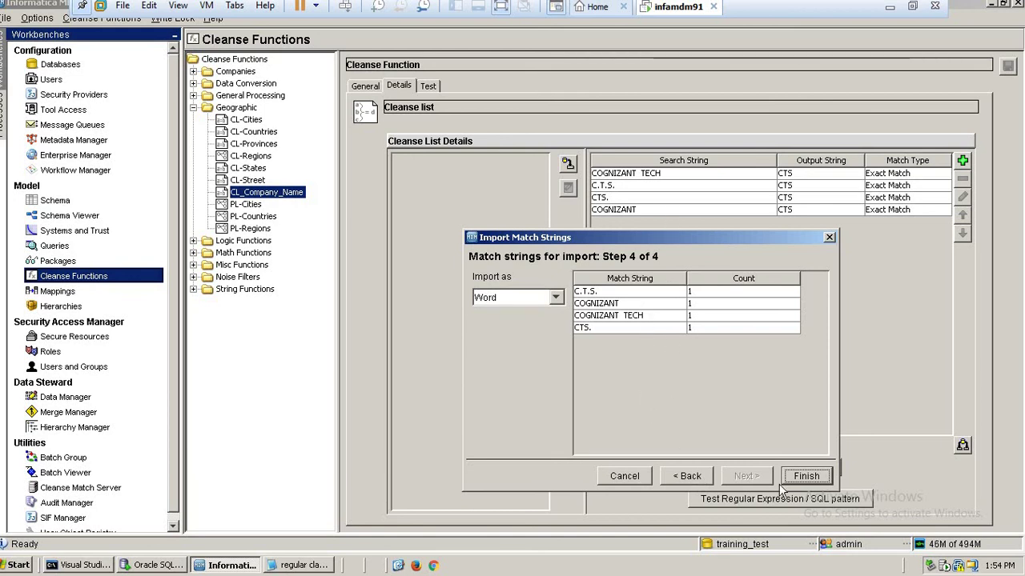
{"action": "left_click", "coordinate": [807, 475]}
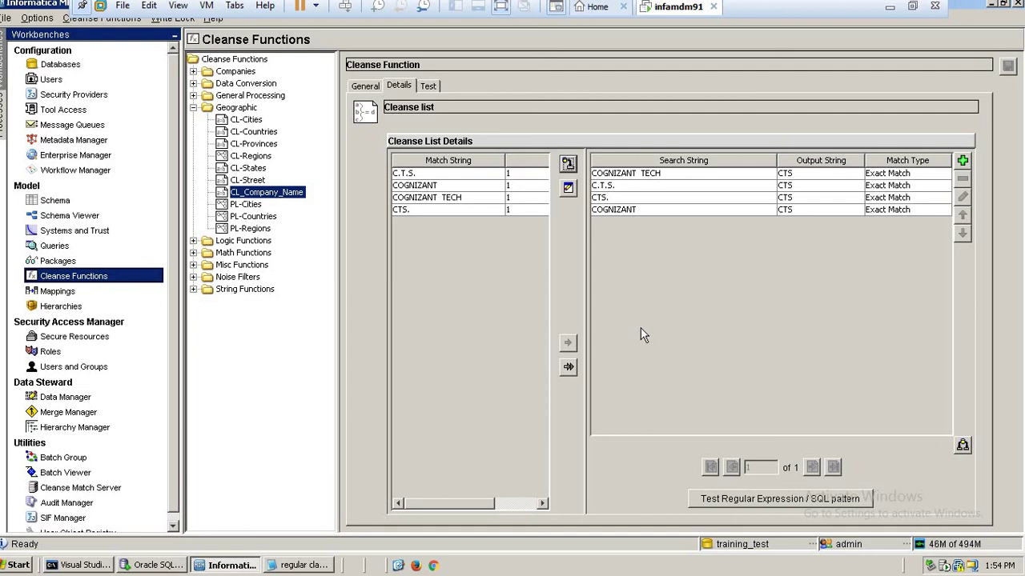
Step: Compare the imported match strings with the search strings already in the cleanse list
{"action": "left_click", "coordinate": [439, 173]}
{"action": "left_click", "coordinate": [439, 198]}
{"action": "left_click", "coordinate": [661, 186]}
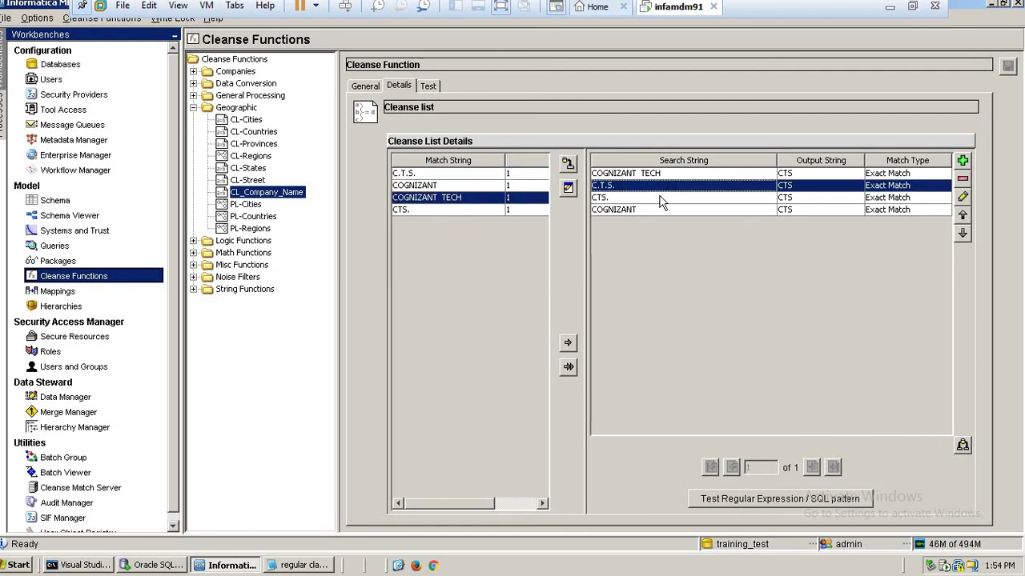
{"action": "left_click", "coordinate": [663, 199]}
{"action": "left_click", "coordinate": [661, 209]}
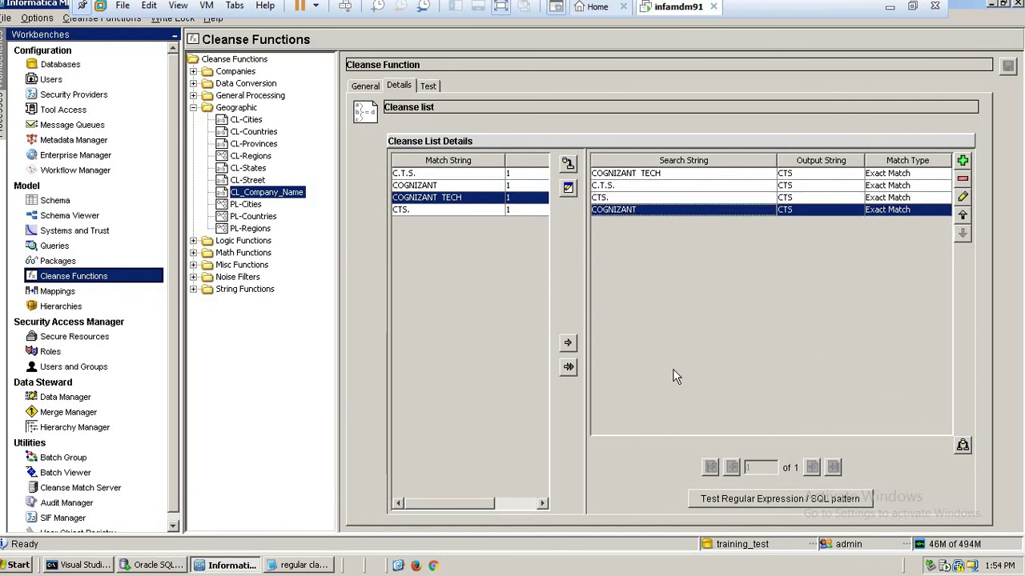
{"action": "left_click", "coordinate": [426, 209]}
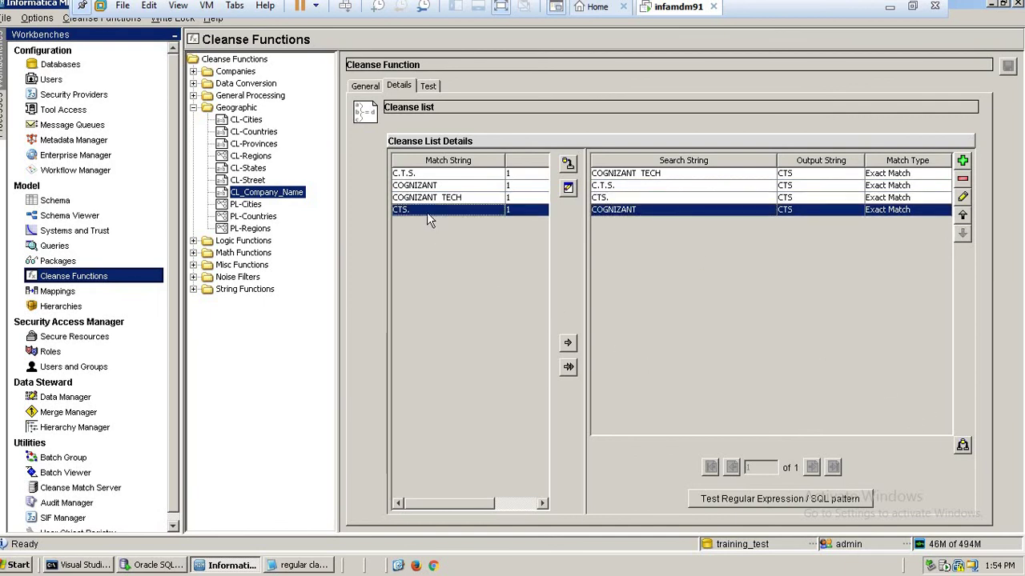
{"action": "left_click", "coordinate": [429, 198]}
{"action": "left_click", "coordinate": [429, 185]}
{"action": "left_click", "coordinate": [429, 174]}
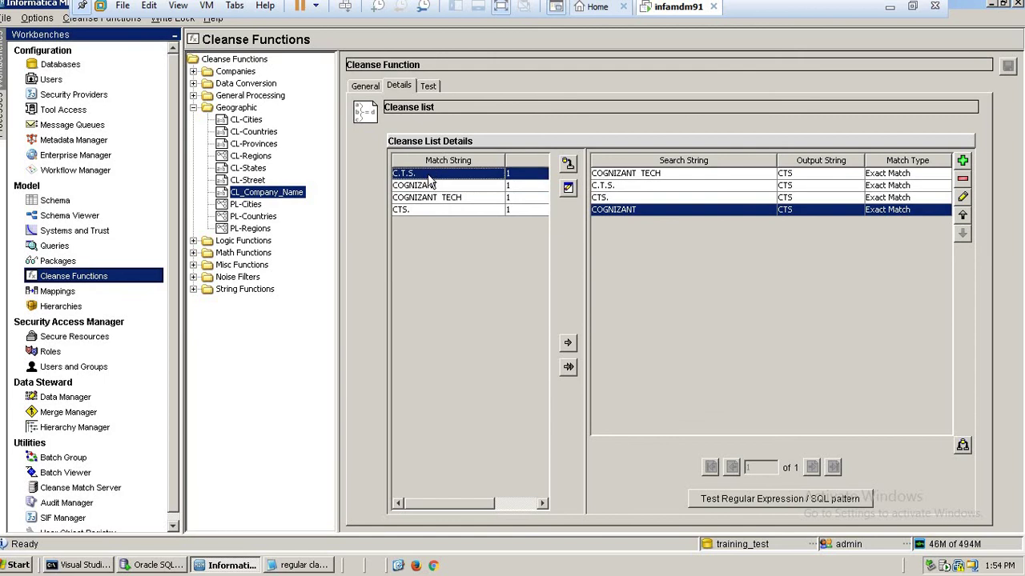
Step: Try to add the CTS. match string to the cleanse list
{"action": "left_click", "coordinate": [430, 197]}
{"action": "left_click", "coordinate": [428, 209]}
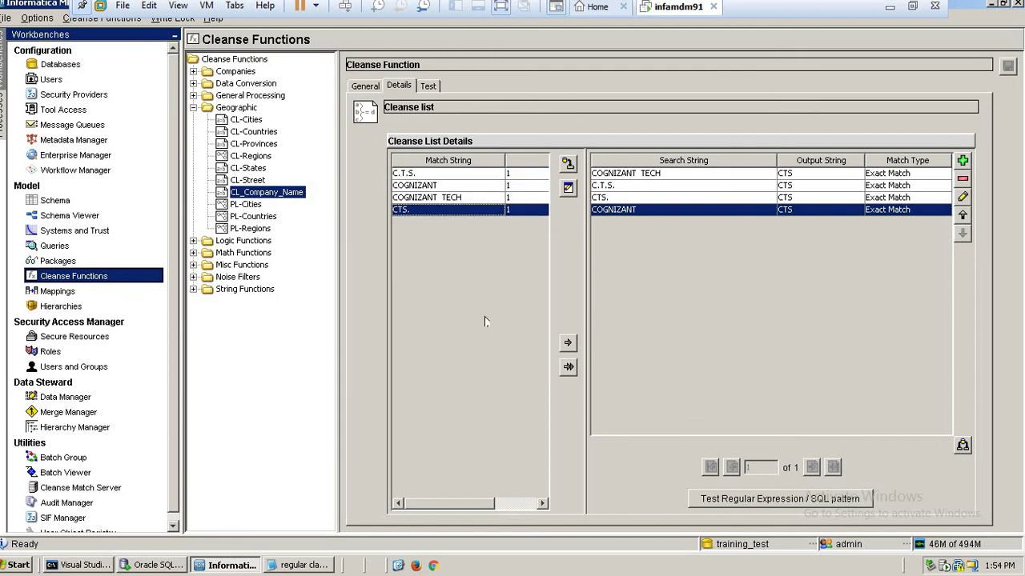
{"action": "left_click", "coordinate": [567, 343]}
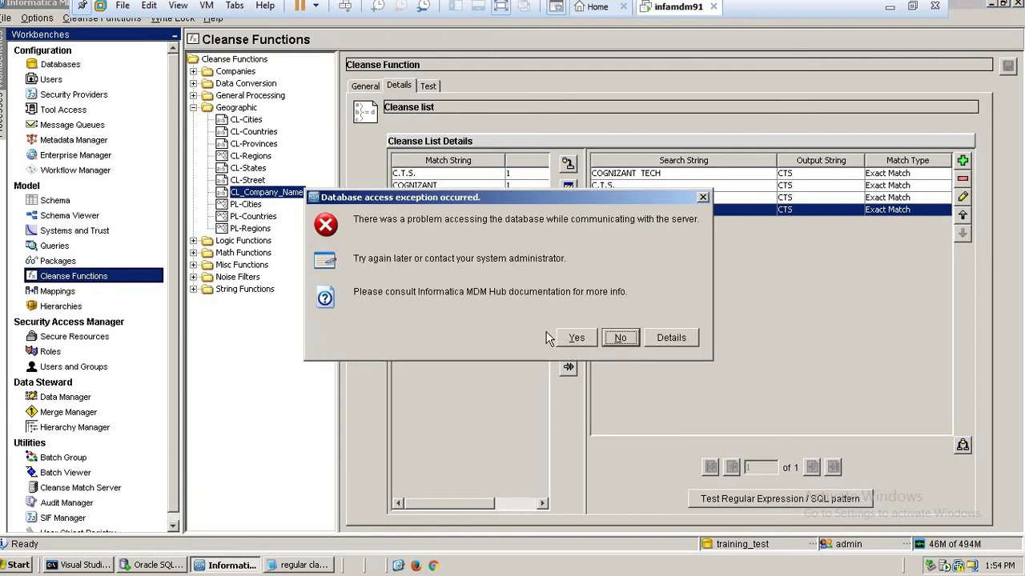
{"action": "left_click", "coordinate": [703, 197]}
Step: Change the search string of the COGNIZANT entry in the cleanse list to COGNIZANT2
{"action": "left_click", "coordinate": [658, 211]}
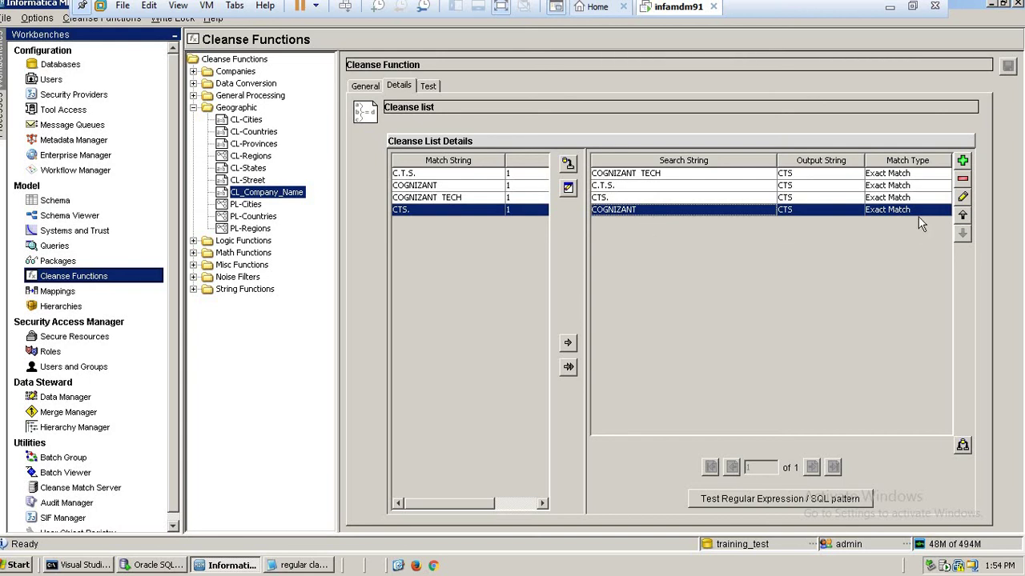
{"action": "left_click", "coordinate": [962, 197]}
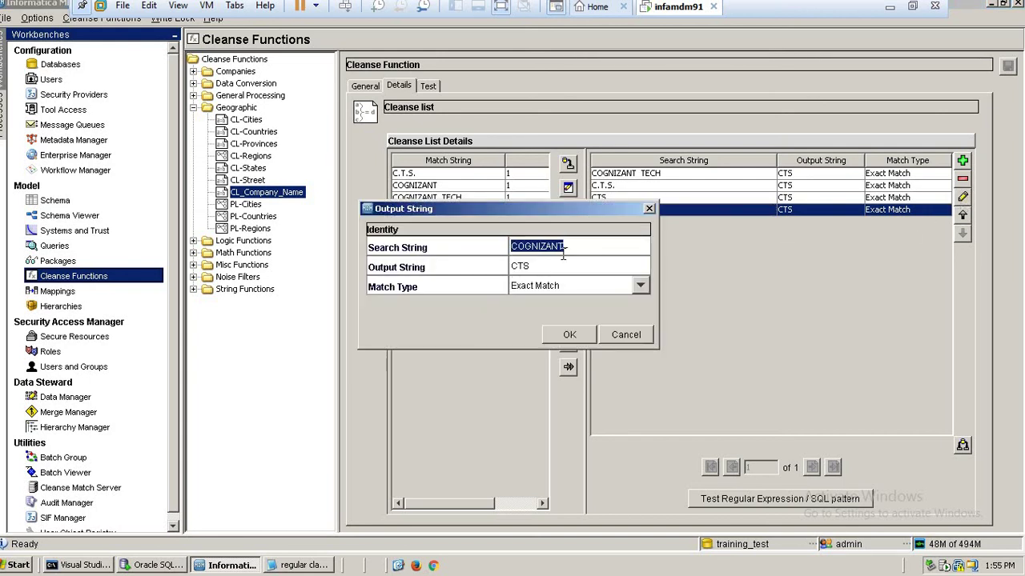
{"action": "left_click", "coordinate": [580, 246]}
{"action": "type", "text": "2"}
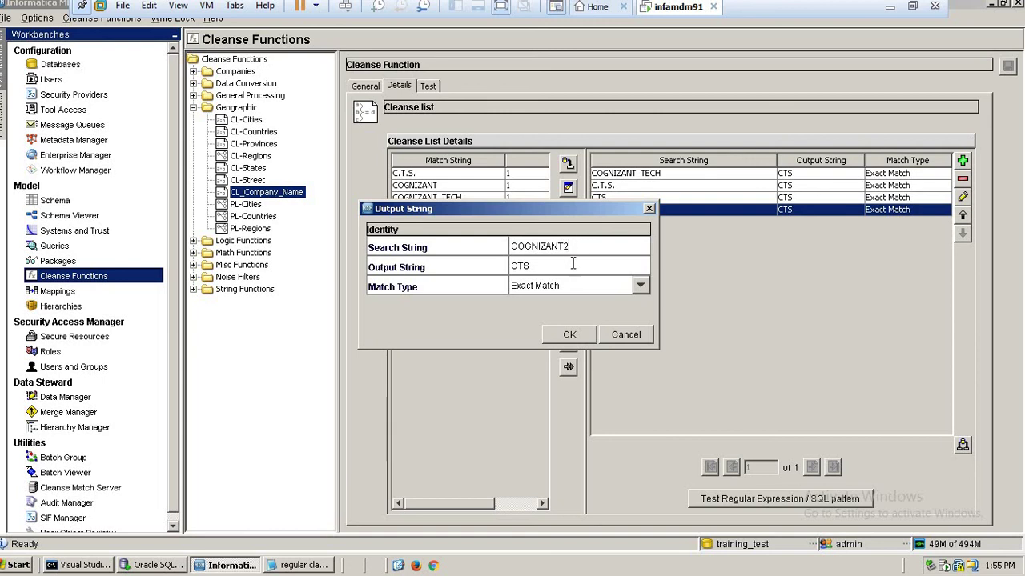
{"action": "left_click", "coordinate": [571, 335]}
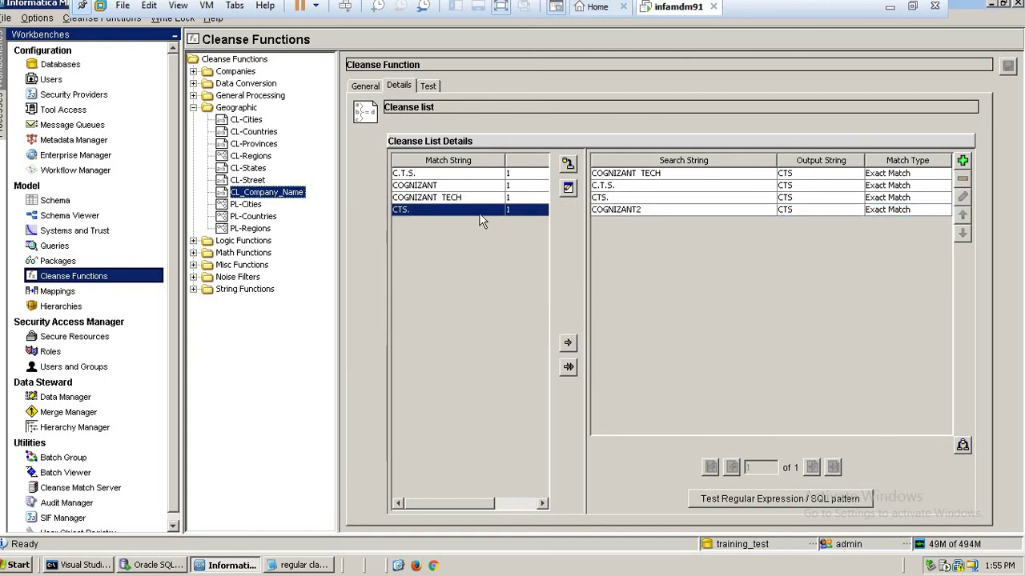
Step: Add the COGNIZANT match string to the cleanse list and set its output string to CTS
{"action": "left_click", "coordinate": [452, 186]}
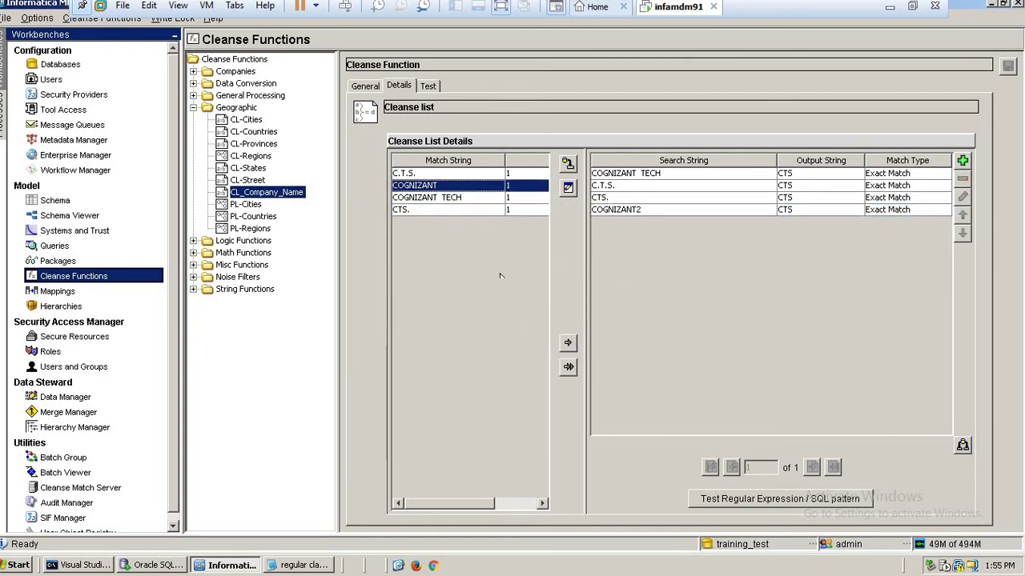
{"action": "left_click", "coordinate": [568, 344]}
{"action": "left_click", "coordinate": [645, 224]}
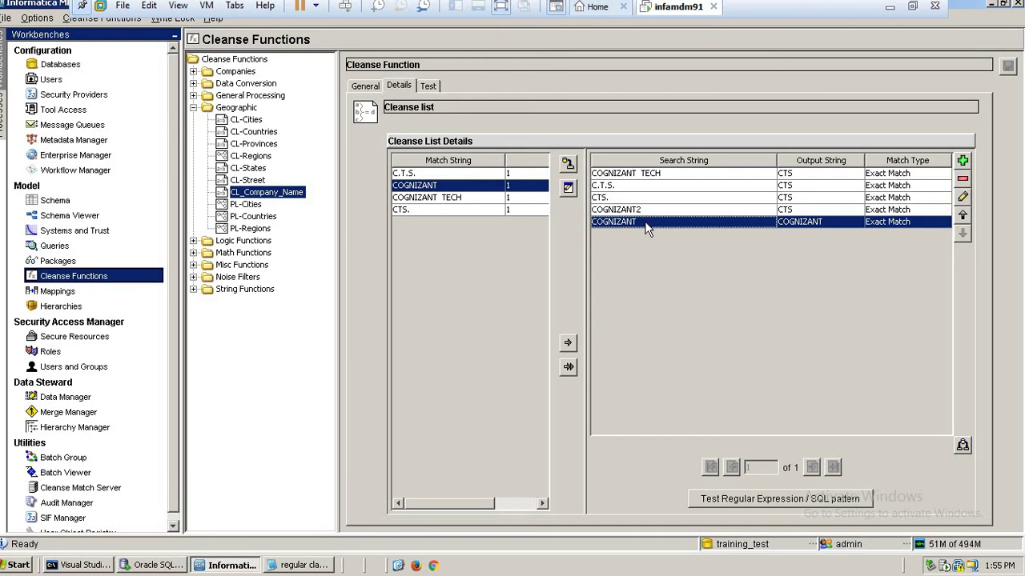
{"action": "left_click", "coordinate": [800, 221]}
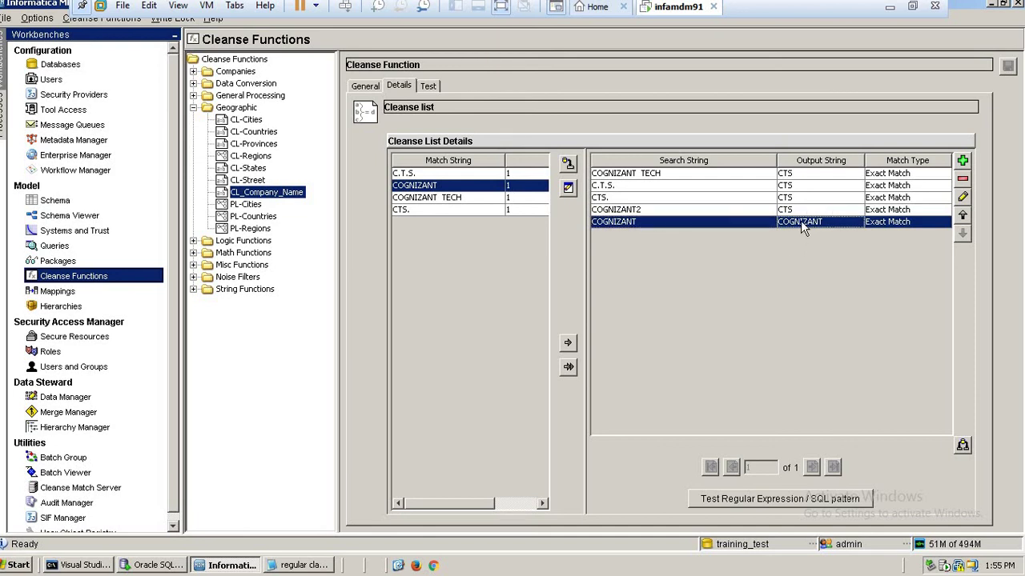
{"action": "left_click", "coordinate": [963, 197]}
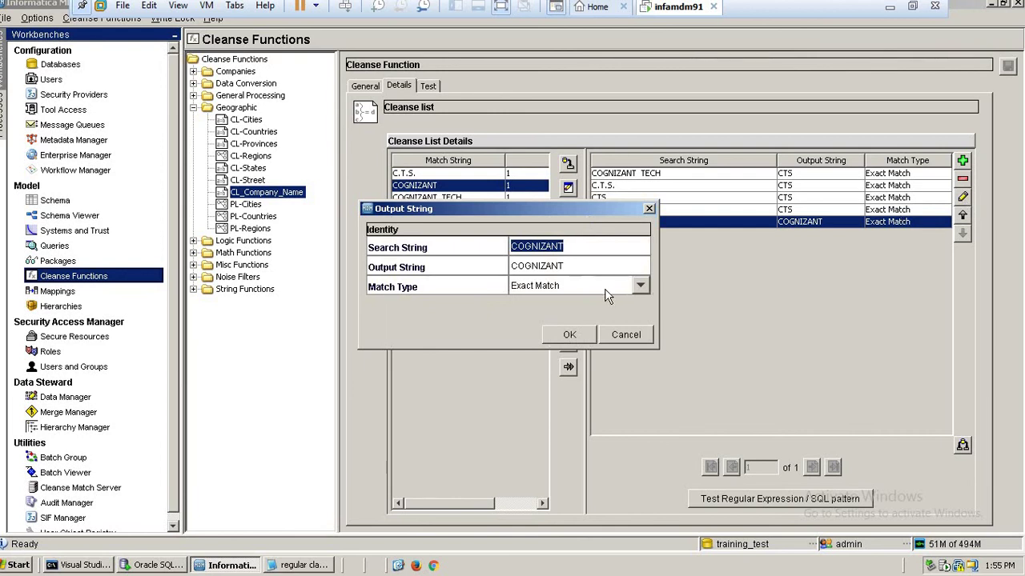
{"action": "key", "text": "Tab"}
{"action": "type", "text": "CTS"}
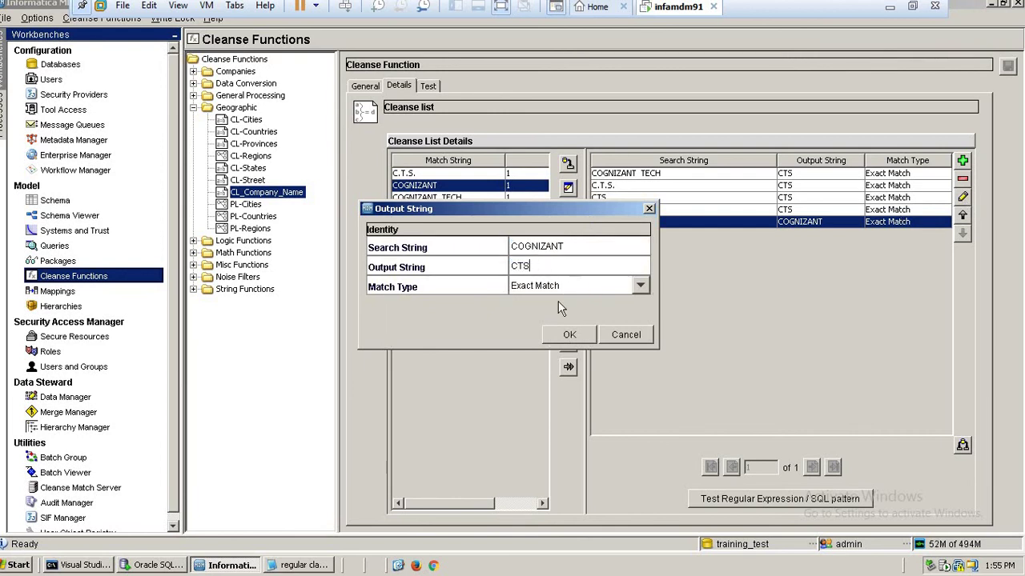
{"action": "left_click", "coordinate": [569, 335]}
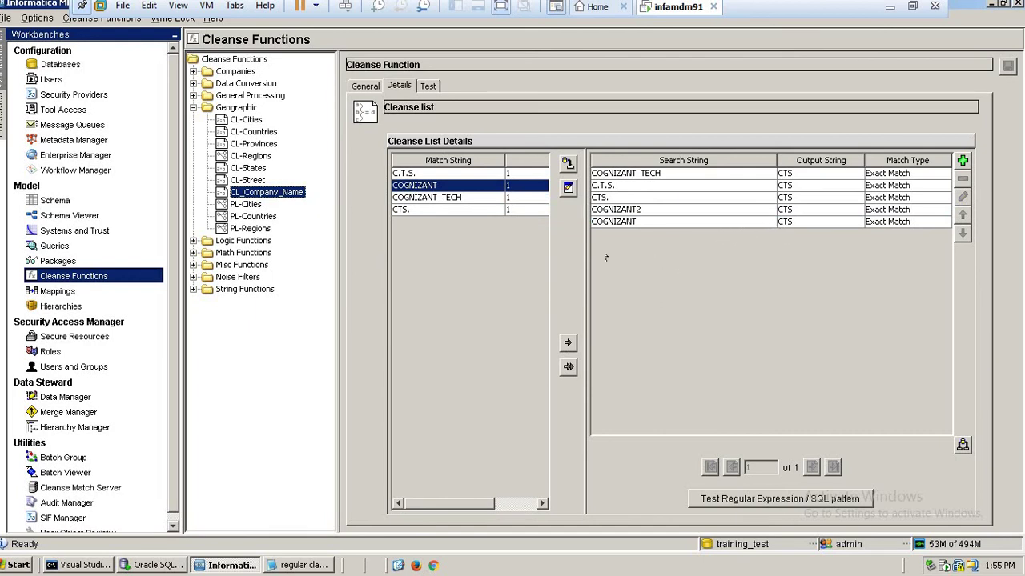
Step: Clear all the imported match strings from the cleanse list details
{"action": "left_click", "coordinate": [468, 197]}
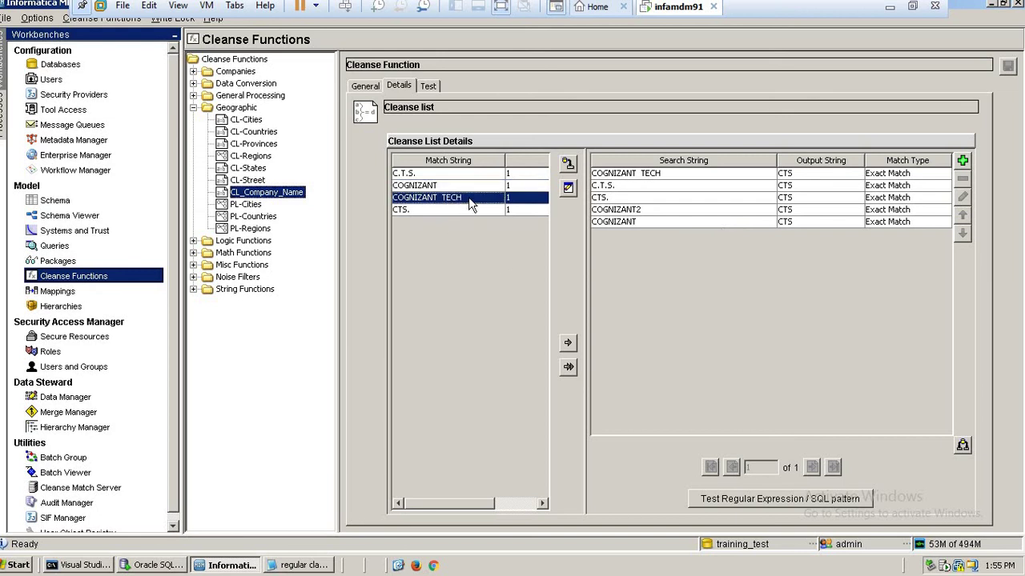
{"action": "left_click", "coordinate": [567, 189]}
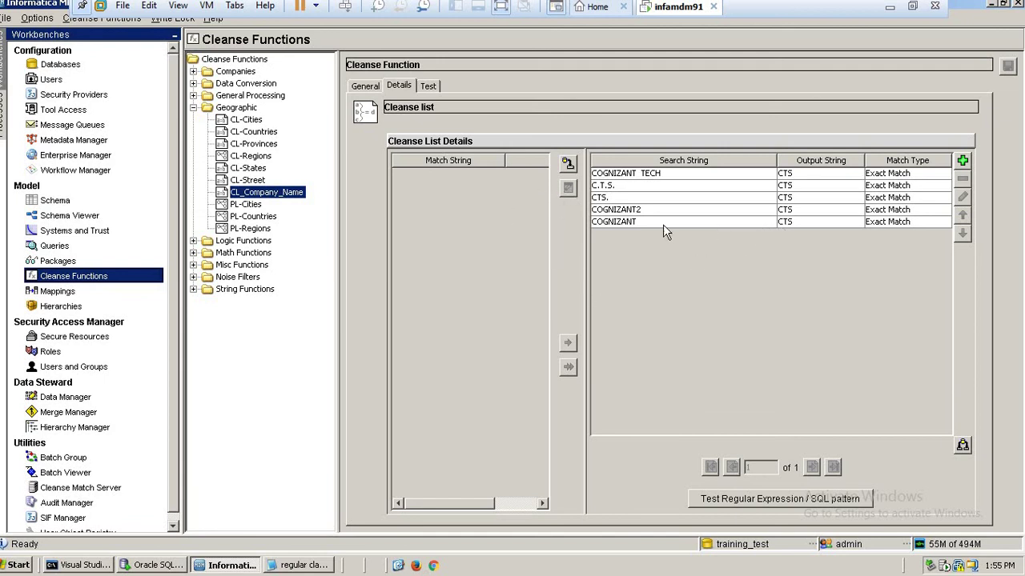
{"action": "left_click", "coordinate": [684, 222]}
Step: Start another match string import with schema name training_test and the account password, and continue to the table selection
{"action": "left_click", "coordinate": [567, 163]}
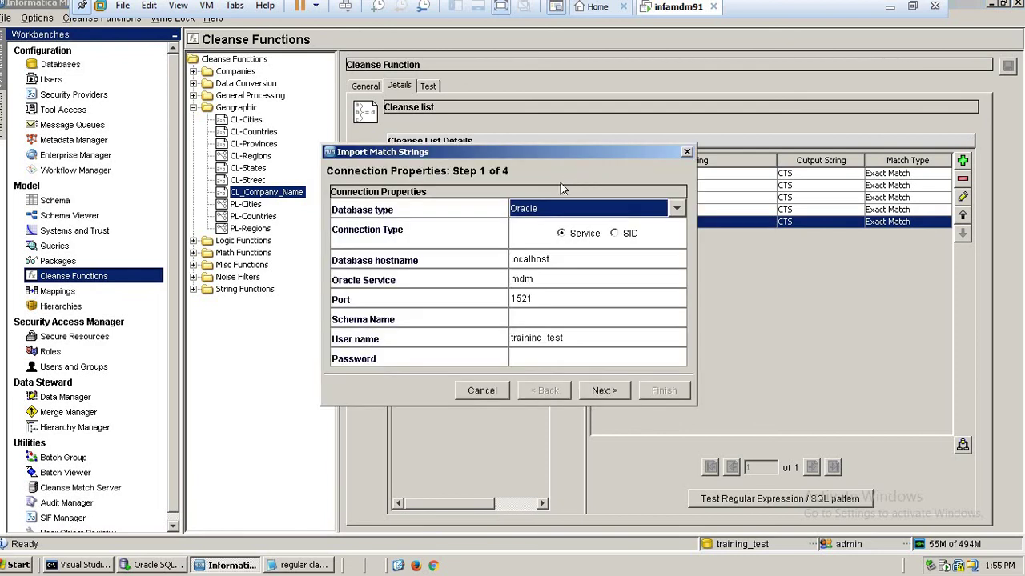
{"action": "left_click", "coordinate": [570, 320]}
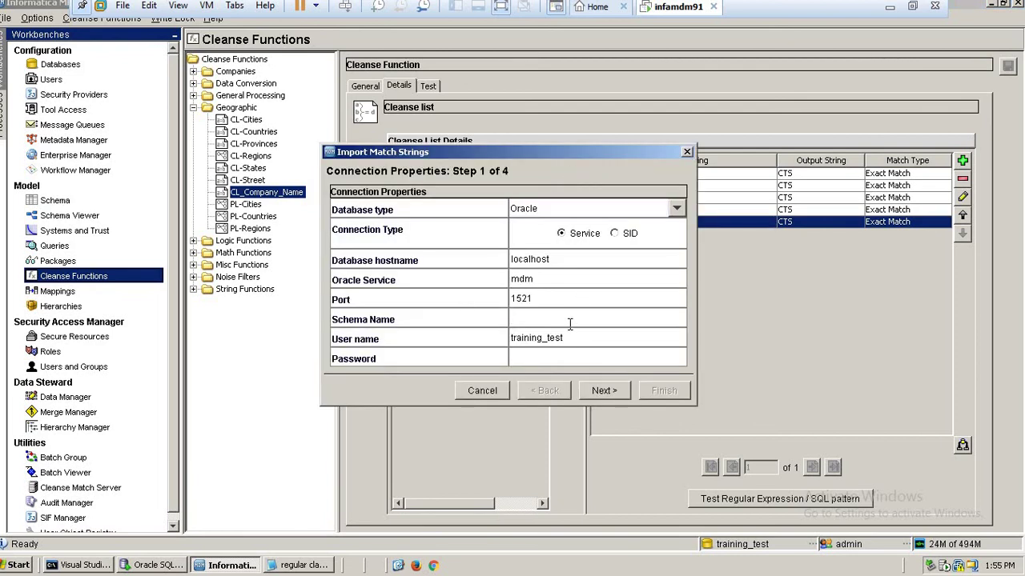
{"action": "key", "text": "ctrl+v"}
{"action": "key", "text": "Tab"}
{"action": "key", "text": "ctrl+v"}
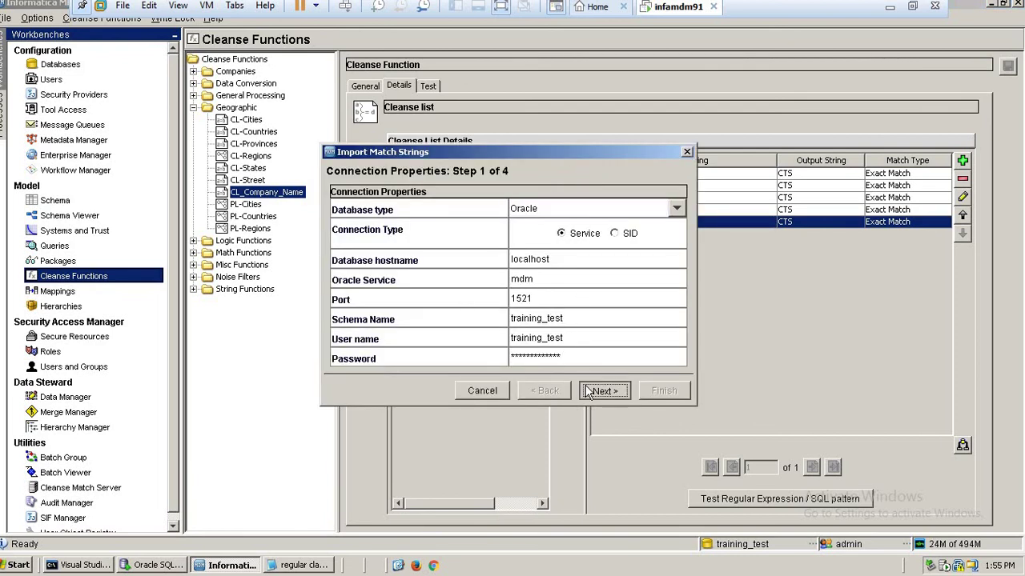
{"action": "left_click", "coordinate": [588, 390]}
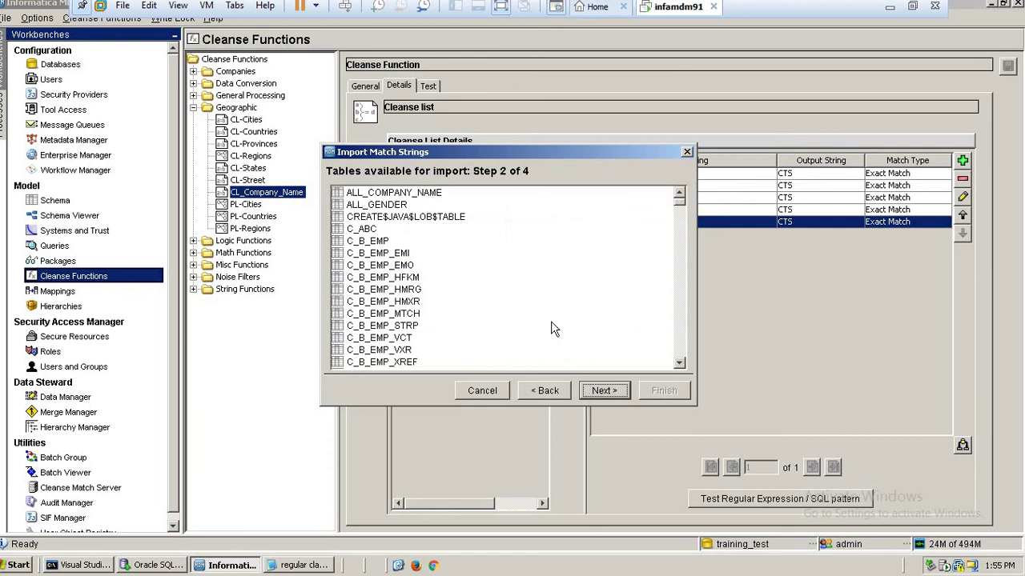
Step: Import the match strings again from the COMPANY_NAME column of ALL_COMPANY_NAME as Word
{"action": "left_click", "coordinate": [606, 392]}
{"action": "left_click", "coordinate": [424, 198]}
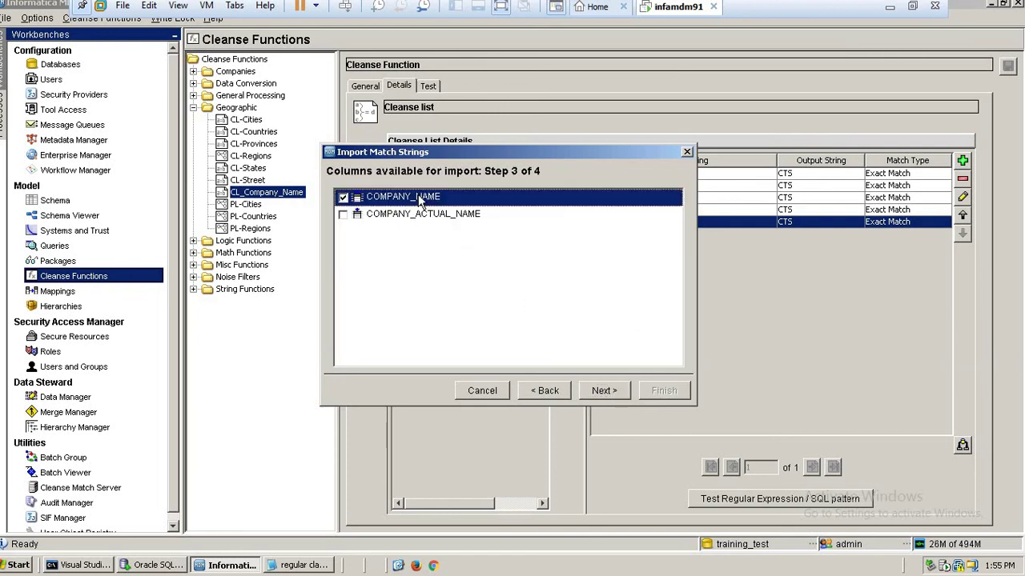
{"action": "left_click", "coordinate": [602, 393]}
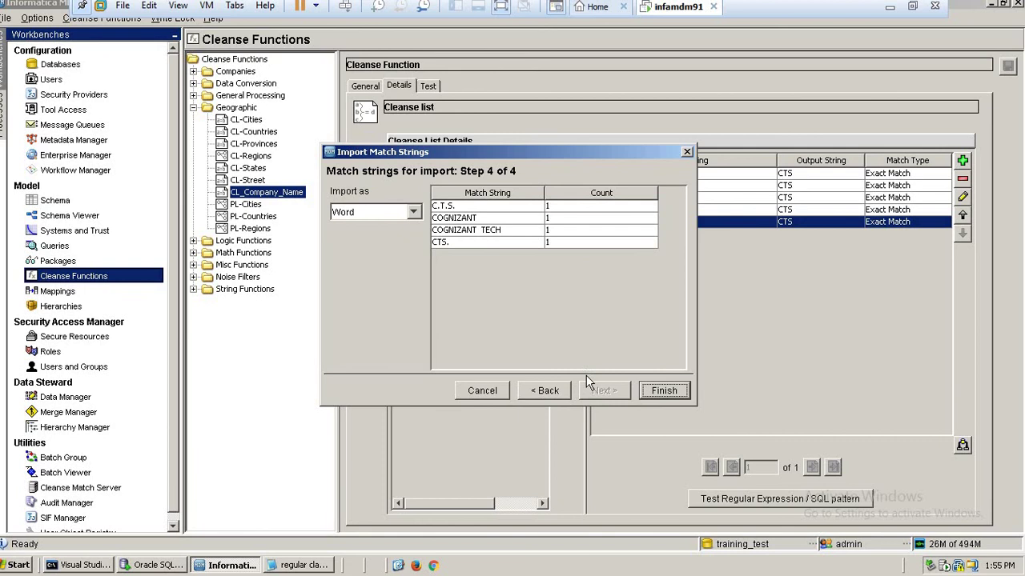
{"action": "left_click", "coordinate": [655, 391]}
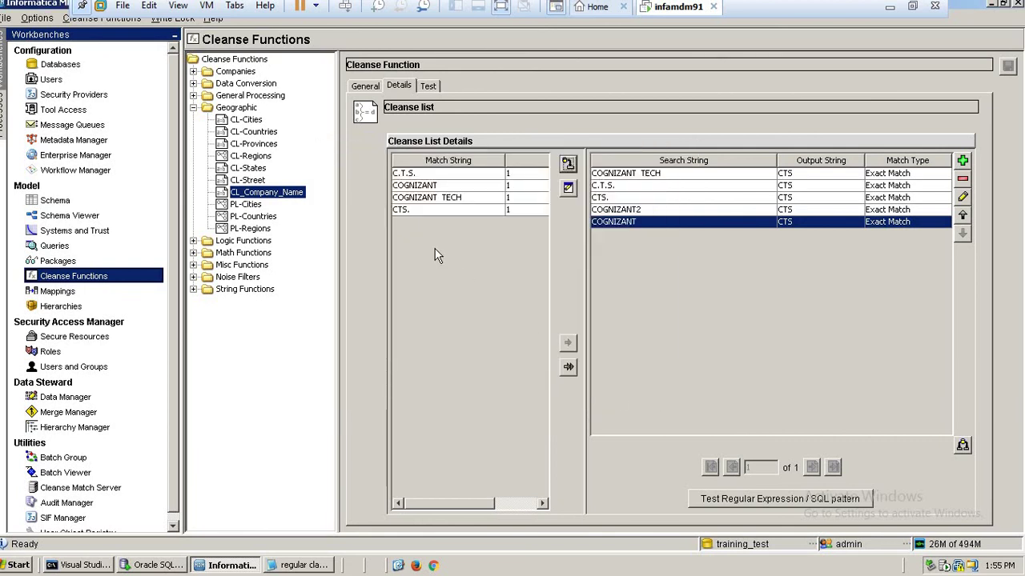
Step: Change the search string of the last cleanse list entry to COGNIZANT3
{"action": "left_click", "coordinate": [445, 208]}
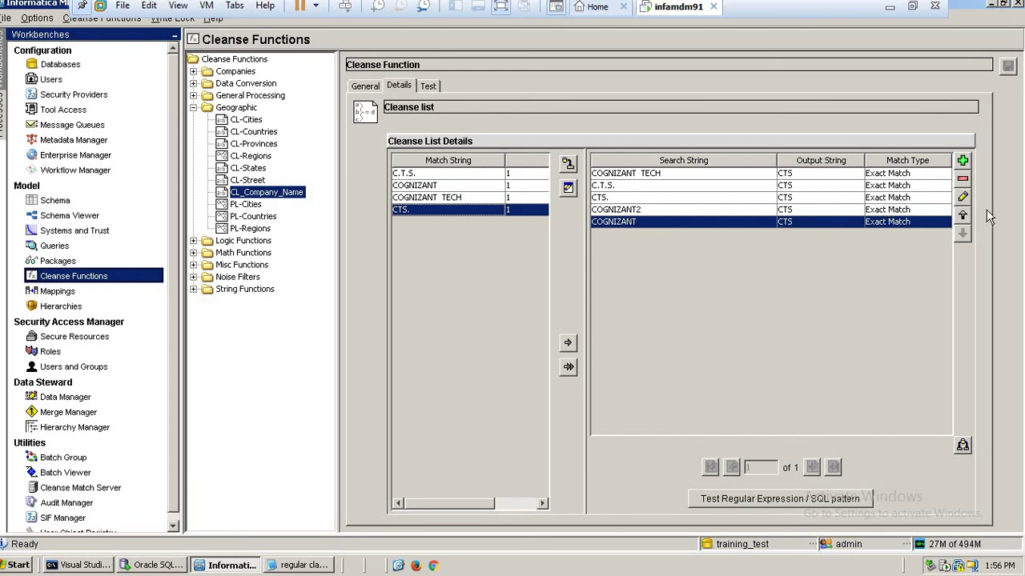
{"action": "left_click", "coordinate": [963, 198]}
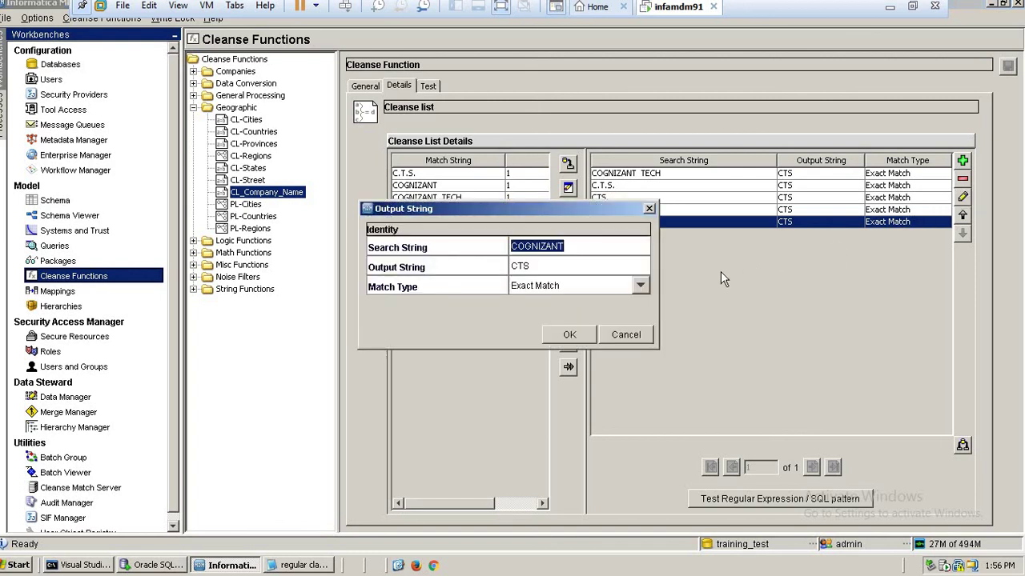
{"action": "left_click", "coordinate": [573, 247]}
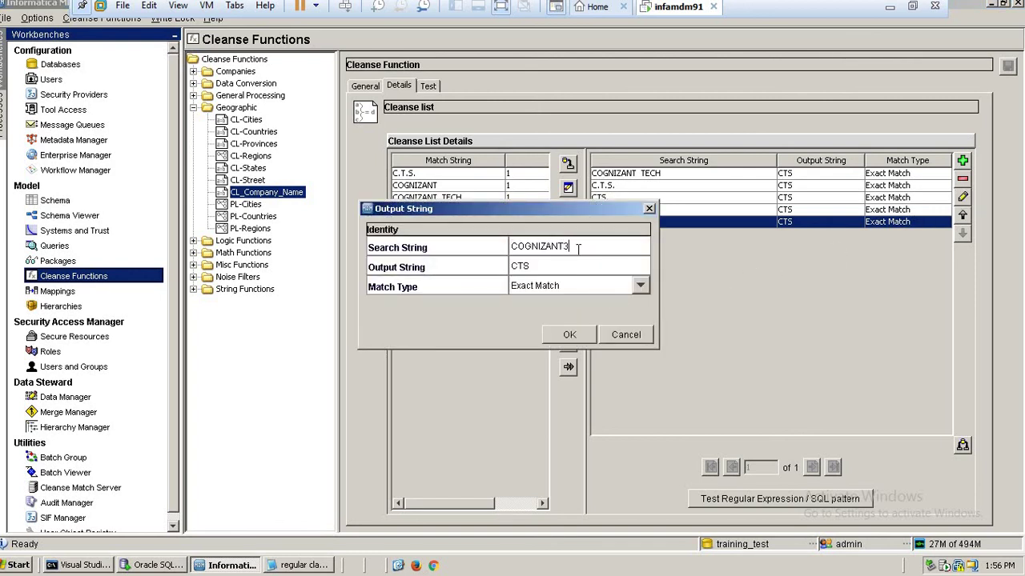
{"action": "left_click", "coordinate": [569, 335]}
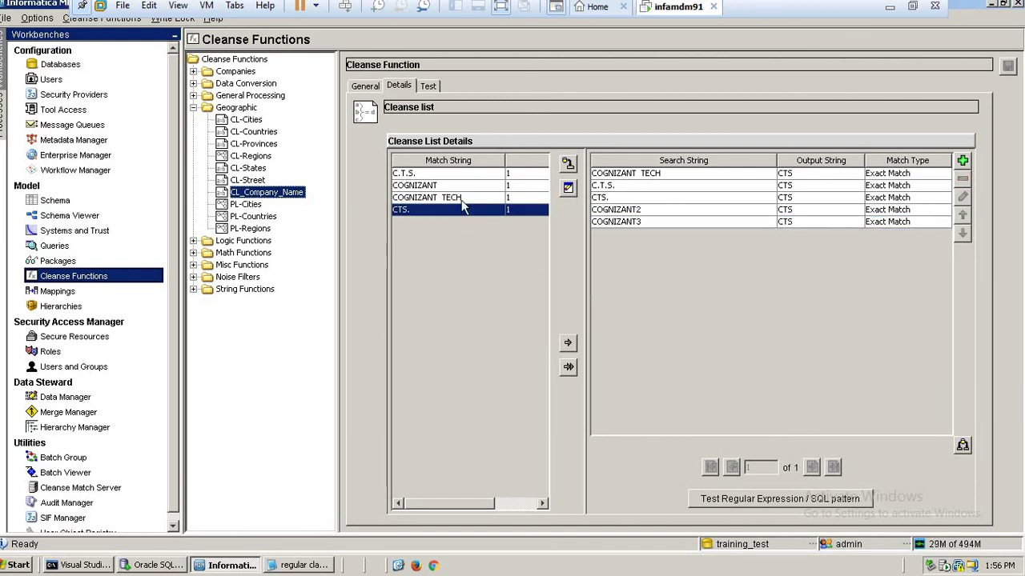
Step: Add the COGNIZANT match string to the cleanse list as a new entry and set its output string to CTS
{"action": "left_click", "coordinate": [448, 185]}
{"action": "left_click", "coordinate": [567, 343]}
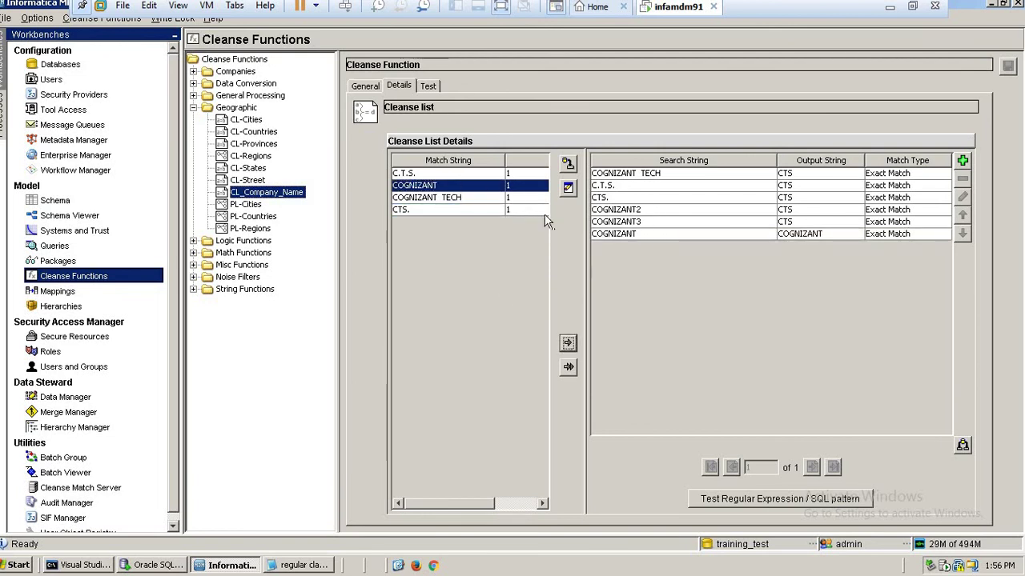
{"action": "left_click", "coordinate": [810, 235]}
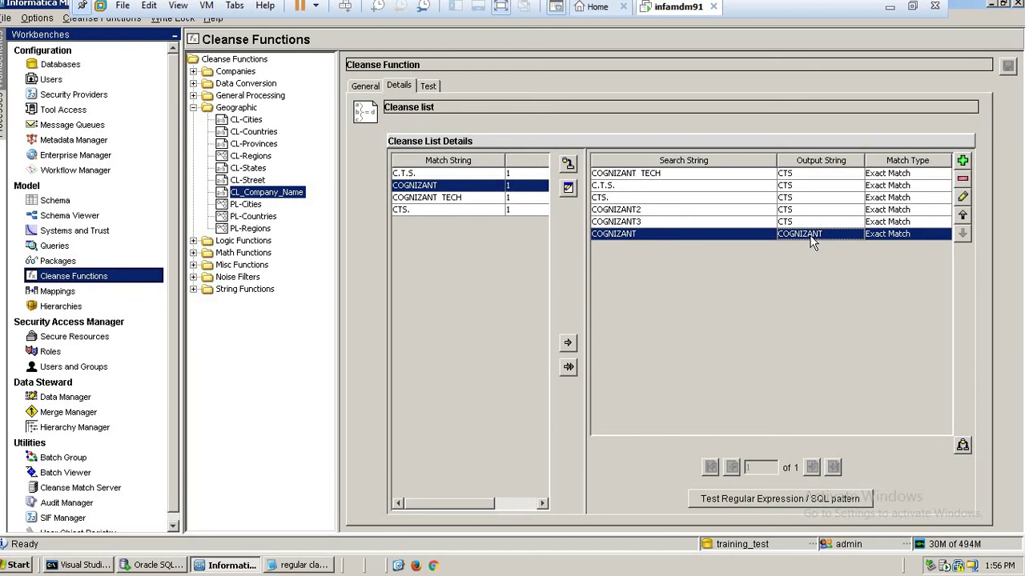
{"action": "left_click", "coordinate": [963, 198]}
{"action": "double_click", "coordinate": [543, 272]}
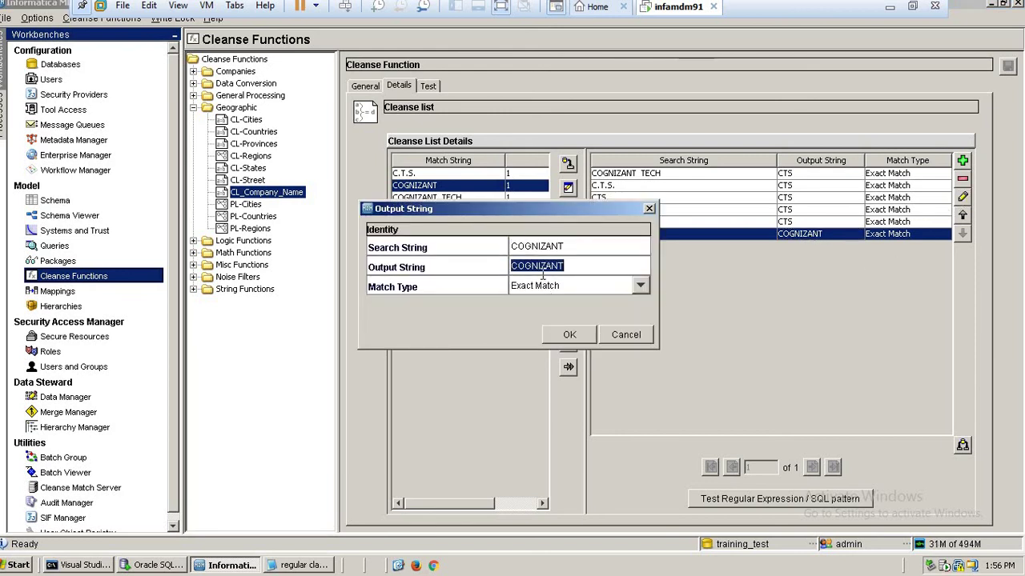
{"action": "type", "text": "CTS"}
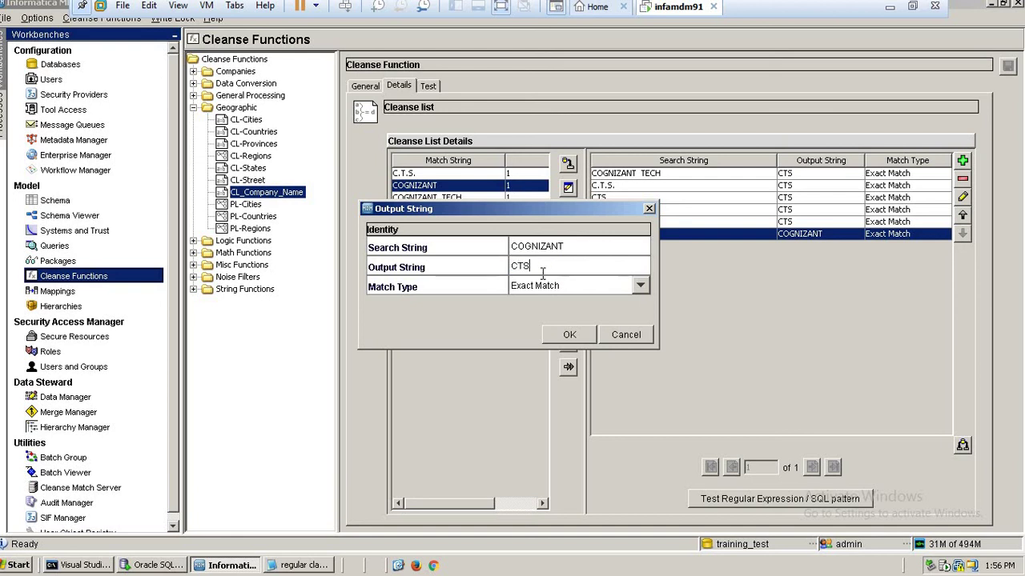
{"action": "left_click", "coordinate": [570, 334]}
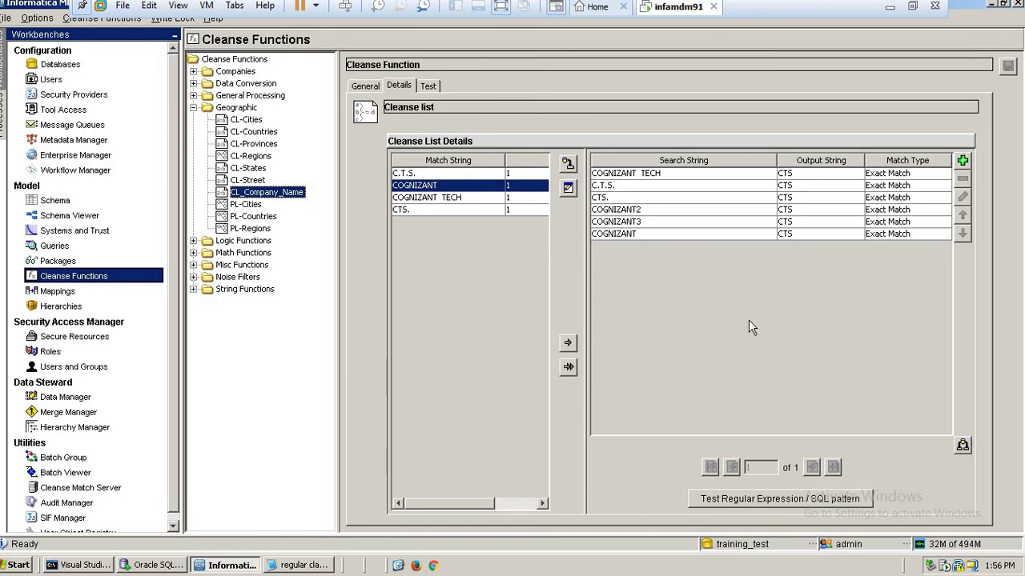
{"action": "left_click", "coordinate": [963, 160]}
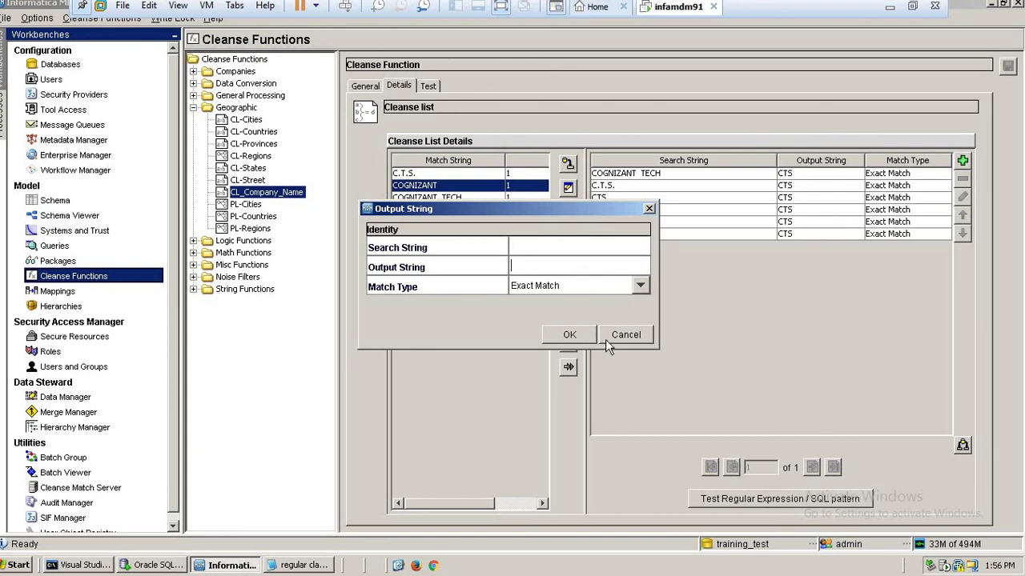
{"action": "left_click", "coordinate": [638, 340]}
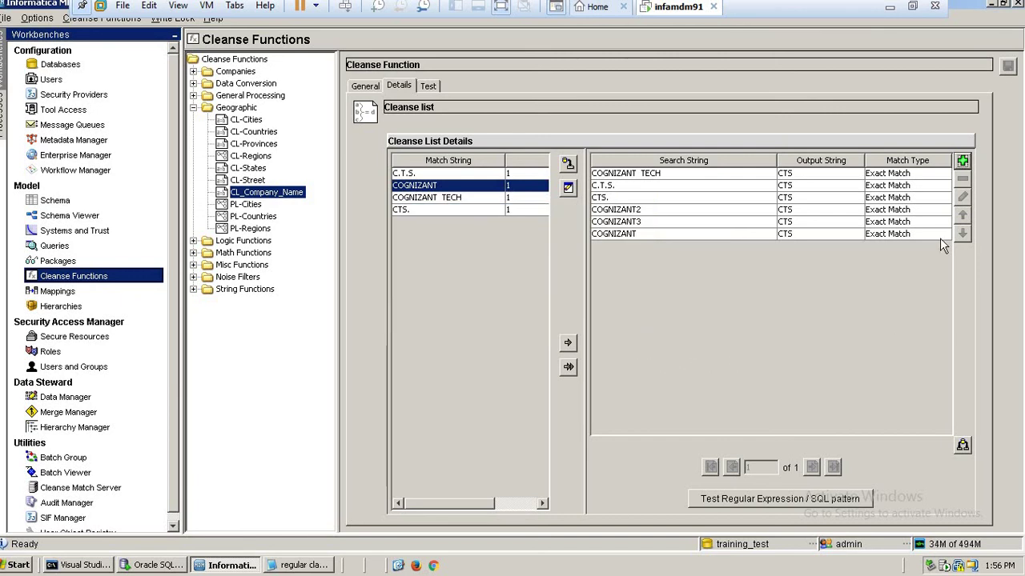
{"action": "left_click", "coordinate": [565, 165]}
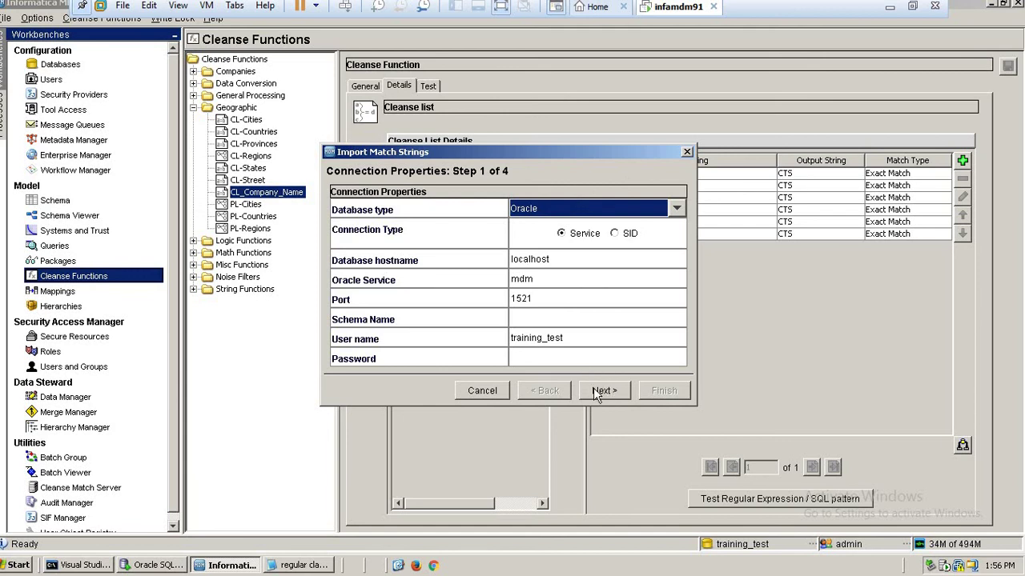
{"action": "left_click", "coordinate": [482, 392]}
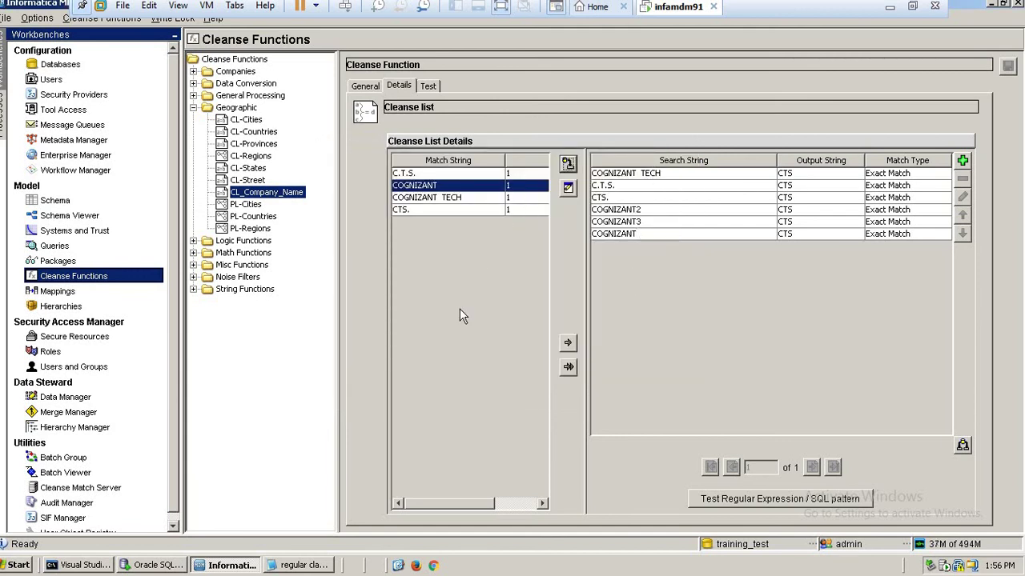
Step: Compare the imported match strings with the search strings and CTS outputs in the cleanse list
{"action": "left_click", "coordinate": [448, 199]}
{"action": "left_click", "coordinate": [447, 210]}
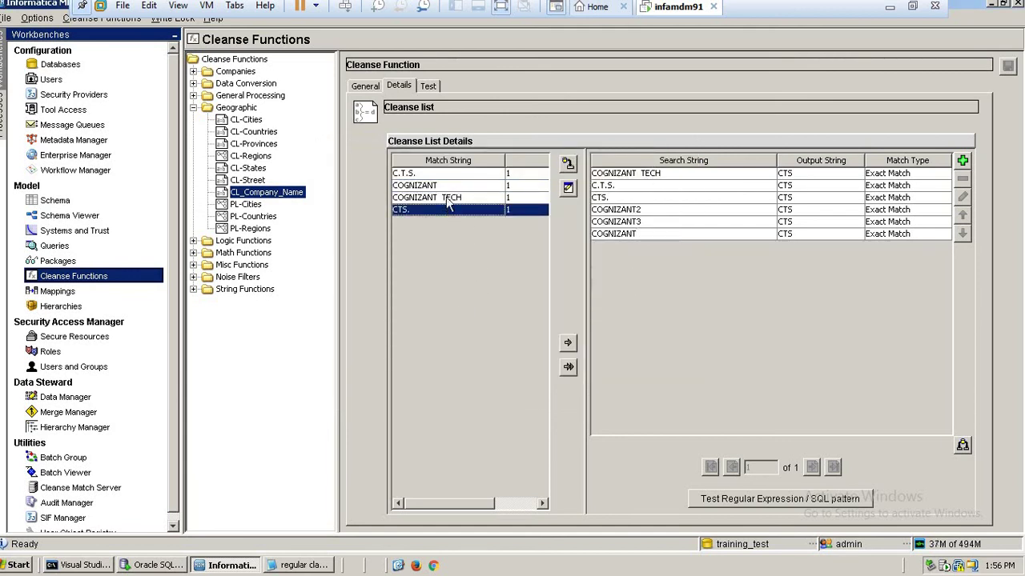
{"action": "left_click", "coordinate": [447, 198]}
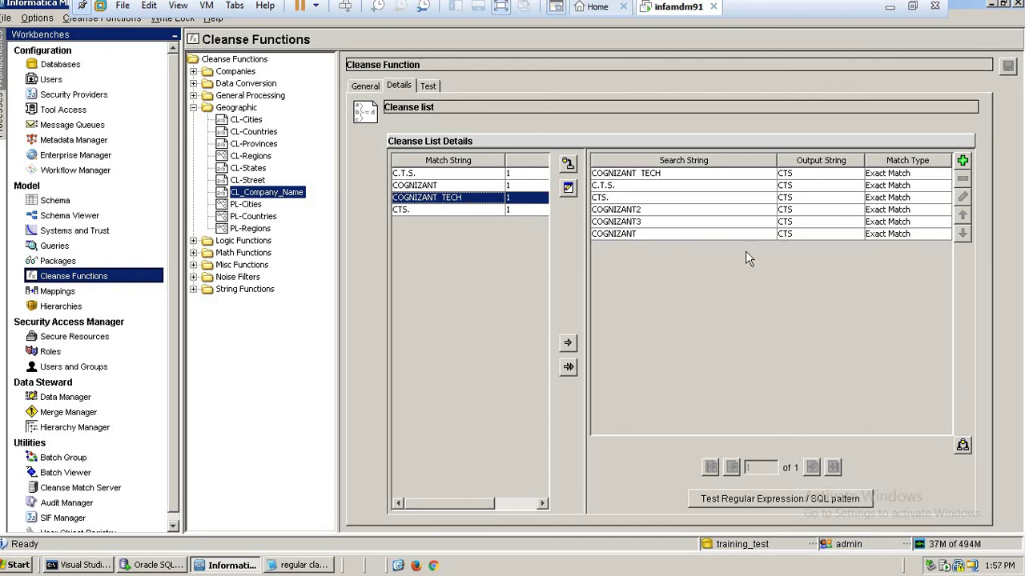
{"action": "left_click", "coordinate": [447, 185]}
{"action": "left_click", "coordinate": [448, 198]}
{"action": "left_click", "coordinate": [451, 210]}
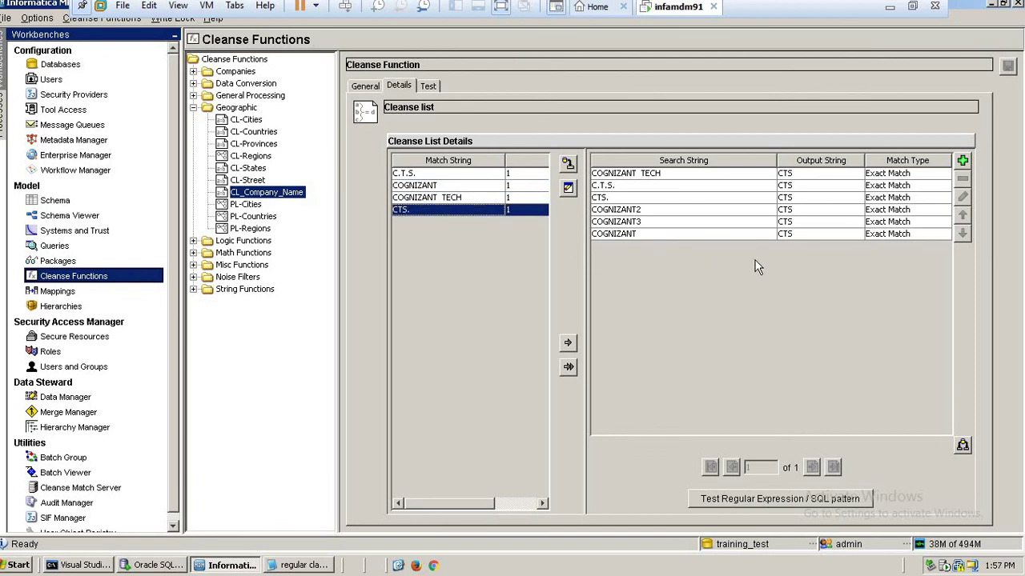
{"action": "left_click", "coordinate": [440, 197]}
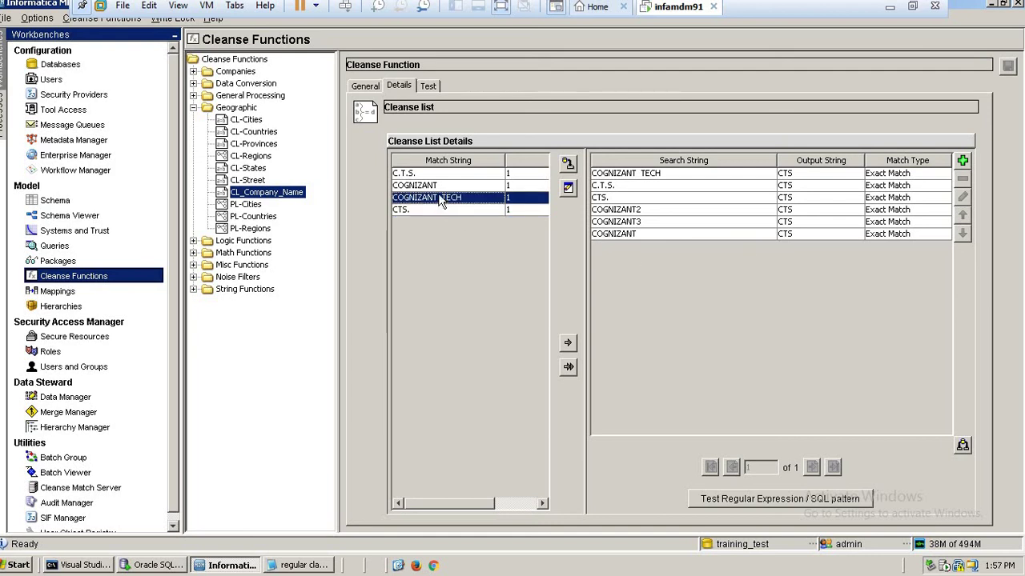
{"action": "left_click", "coordinate": [439, 185]}
{"action": "left_click", "coordinate": [440, 175]}
{"action": "left_click", "coordinate": [439, 185]}
{"action": "left_click", "coordinate": [440, 197]}
{"action": "left_click", "coordinate": [440, 209]}
{"action": "left_click", "coordinate": [440, 198]}
{"action": "left_click", "coordinate": [440, 186]}
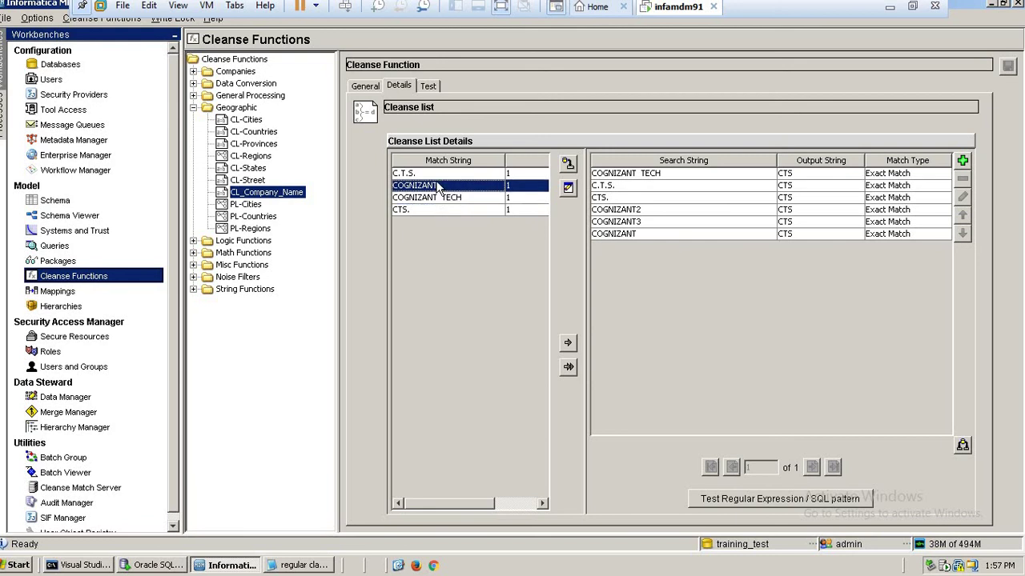
{"action": "left_click", "coordinate": [441, 197]}
{"action": "left_click", "coordinate": [442, 209]}
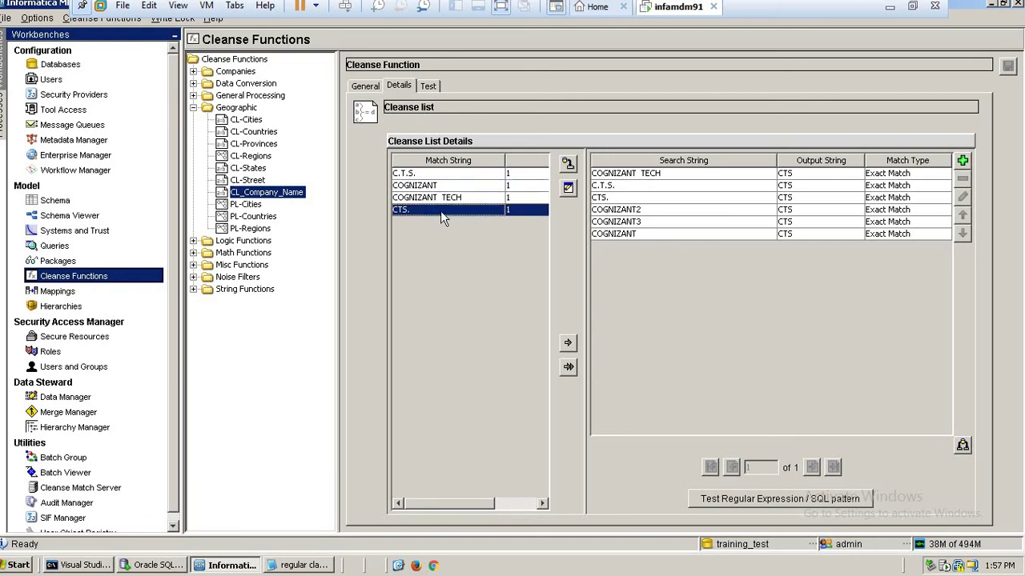
{"action": "left_click", "coordinate": [635, 211]}
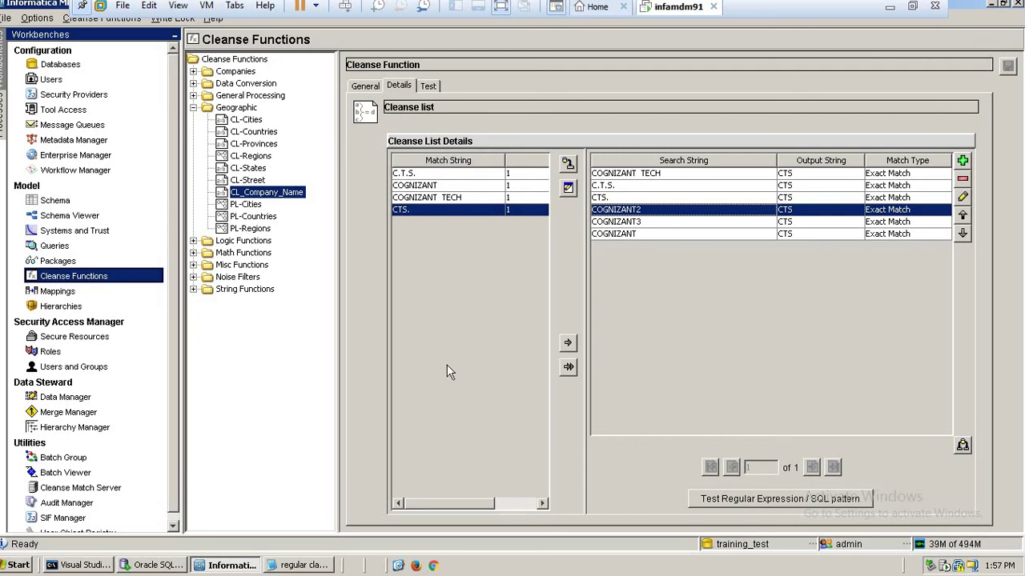
Step: Start a match output string import with schema name training_test and the account password, and continue to the table selection
{"action": "left_click", "coordinate": [964, 446]}
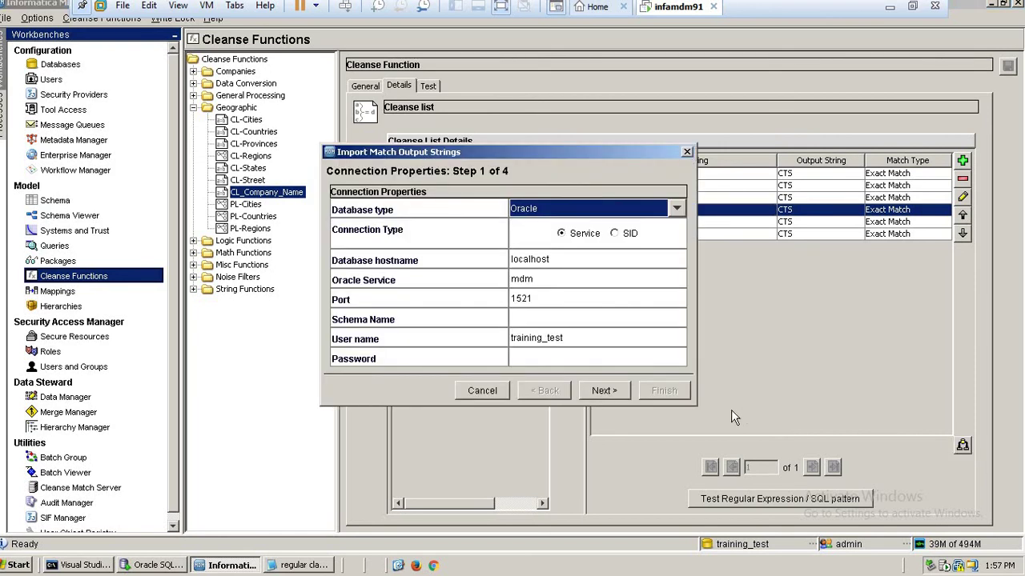
{"action": "left_click", "coordinate": [552, 318]}
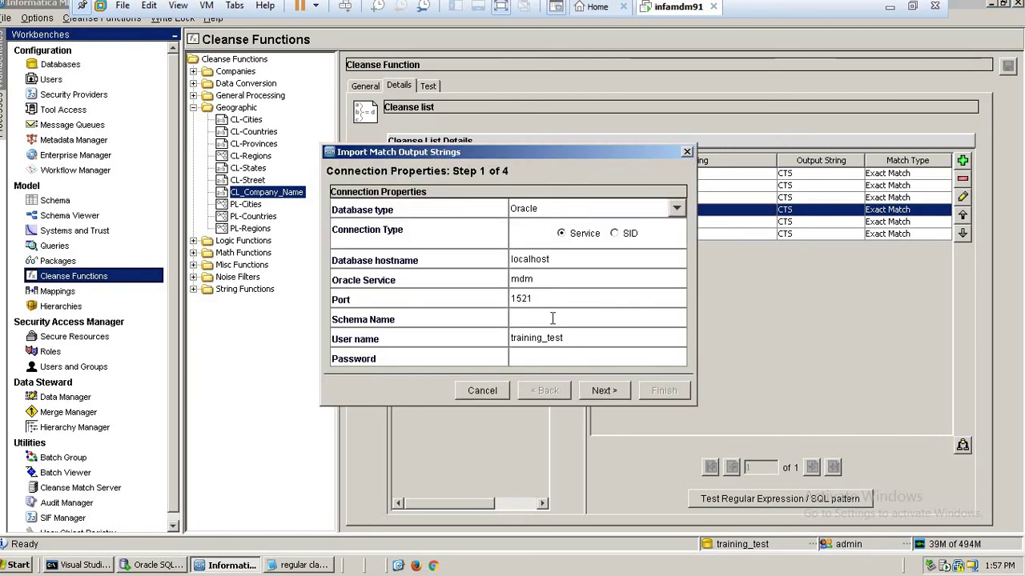
{"action": "key", "text": "ctrl+v"}
{"action": "key", "text": "Tab"}
{"action": "key", "text": "Tab"}
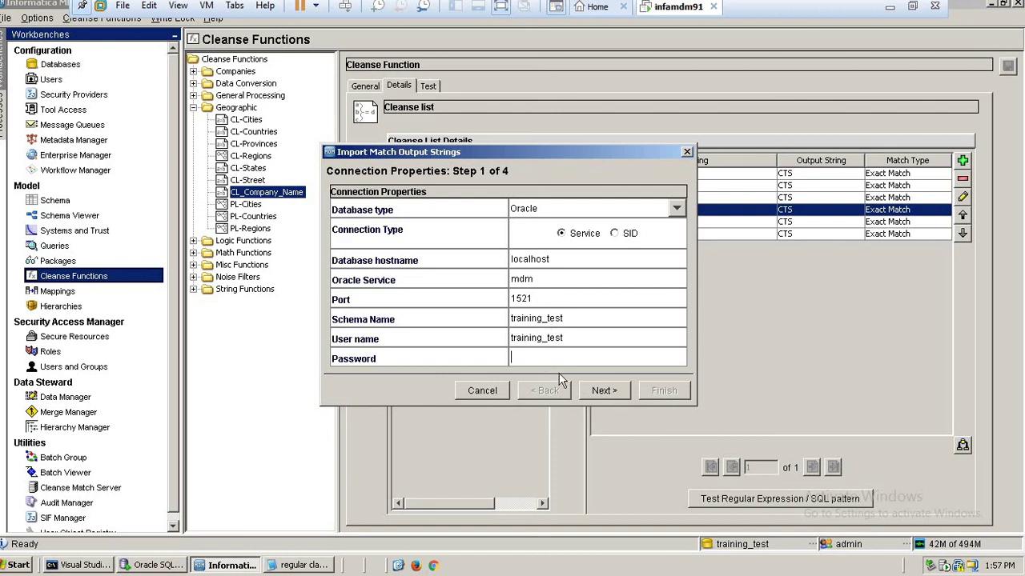
{"action": "key", "text": "ctrl+v"}
{"action": "left_click", "coordinate": [605, 391]}
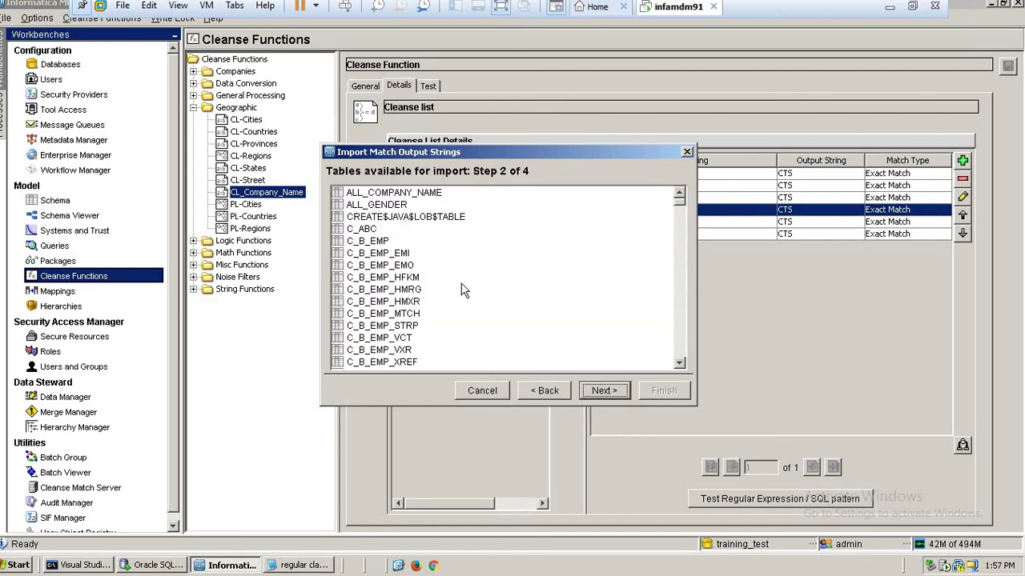
Step: Choose the ALL_COMPANY_NAME table, view its match and output string column assignment, and cancel the import
{"action": "left_click", "coordinate": [433, 194]}
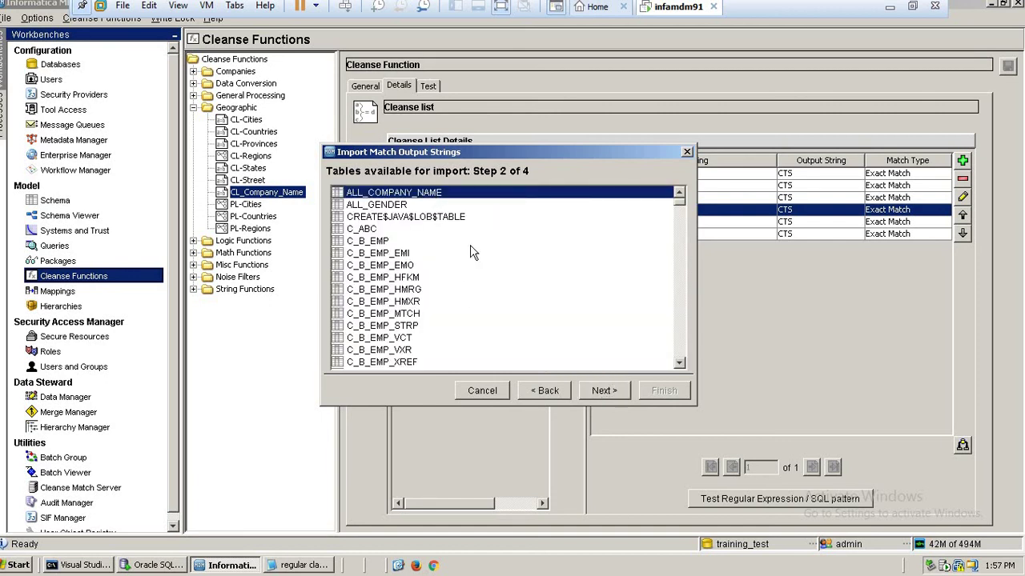
{"action": "left_click", "coordinate": [602, 390]}
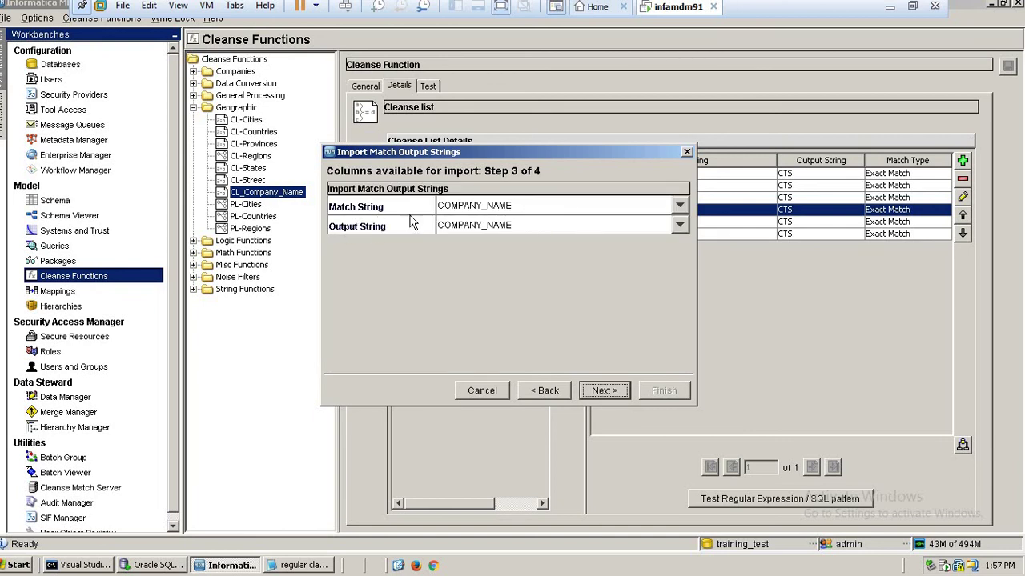
{"action": "left_click_drag", "start_coordinate": [500, 154], "coordinate": [588, 284]}
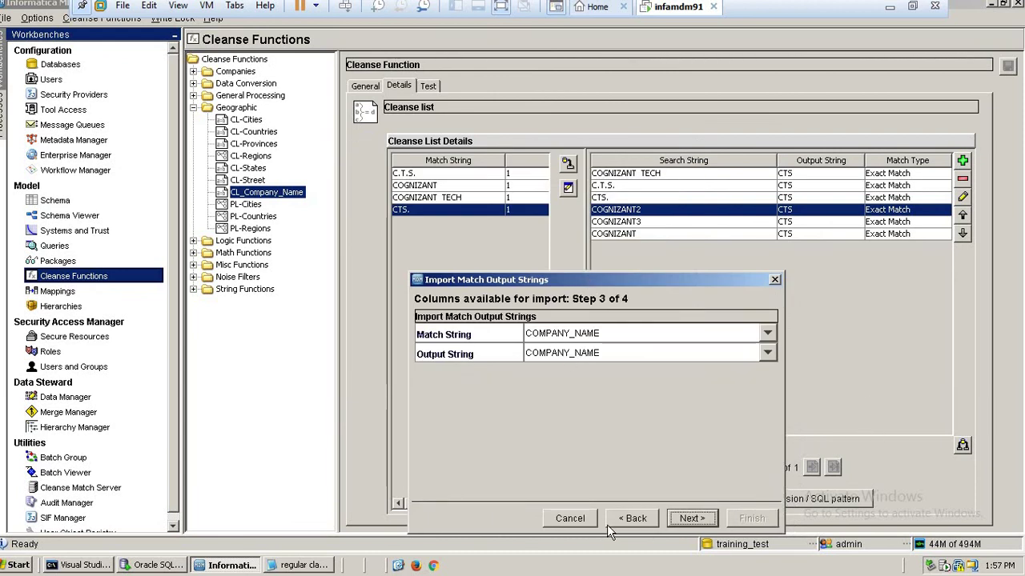
{"action": "left_click", "coordinate": [578, 521]}
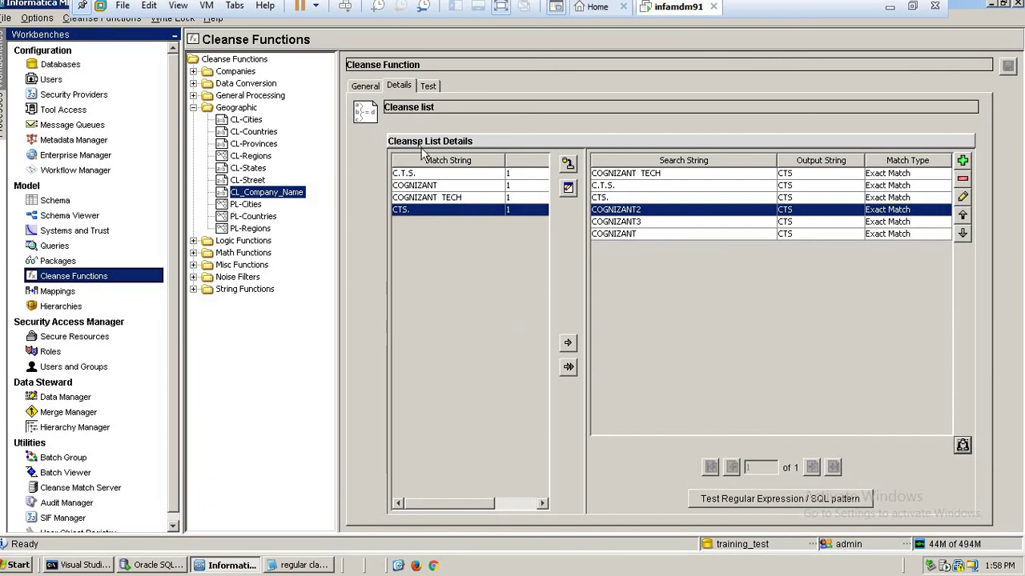
Step: Review the general properties of CL_Company_Name, examining its function inputs from searchType through defaultValue
{"action": "left_click", "coordinate": [365, 86]}
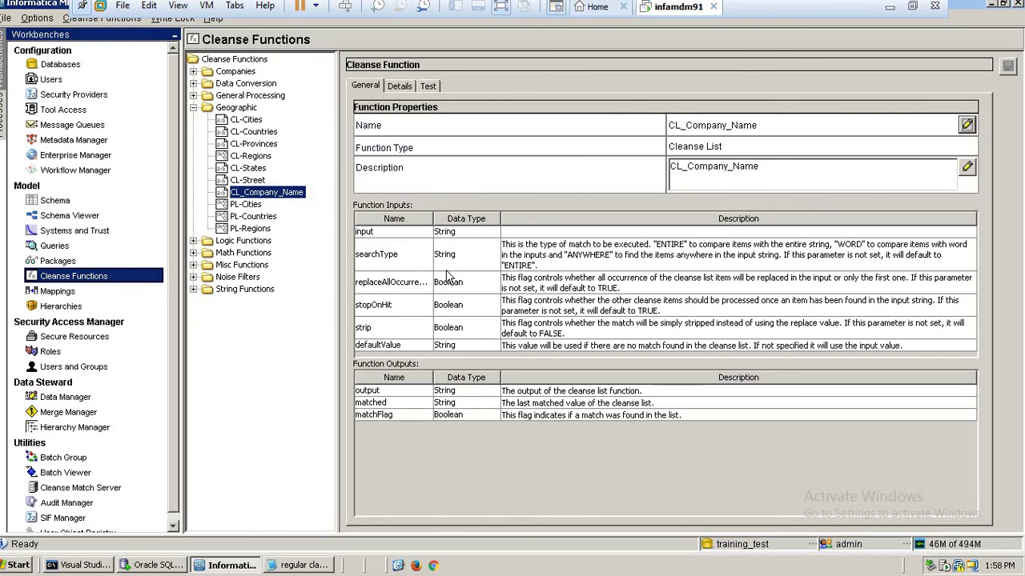
{"action": "left_click", "coordinate": [400, 269]}
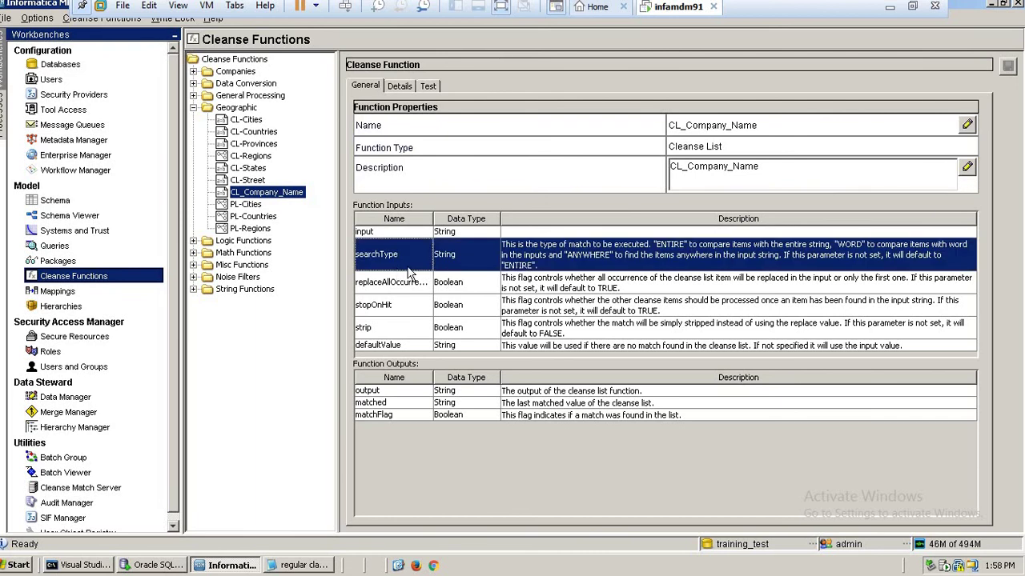
{"action": "left_click", "coordinate": [498, 288]}
{"action": "left_click", "coordinate": [469, 305]}
{"action": "left_click", "coordinate": [481, 336]}
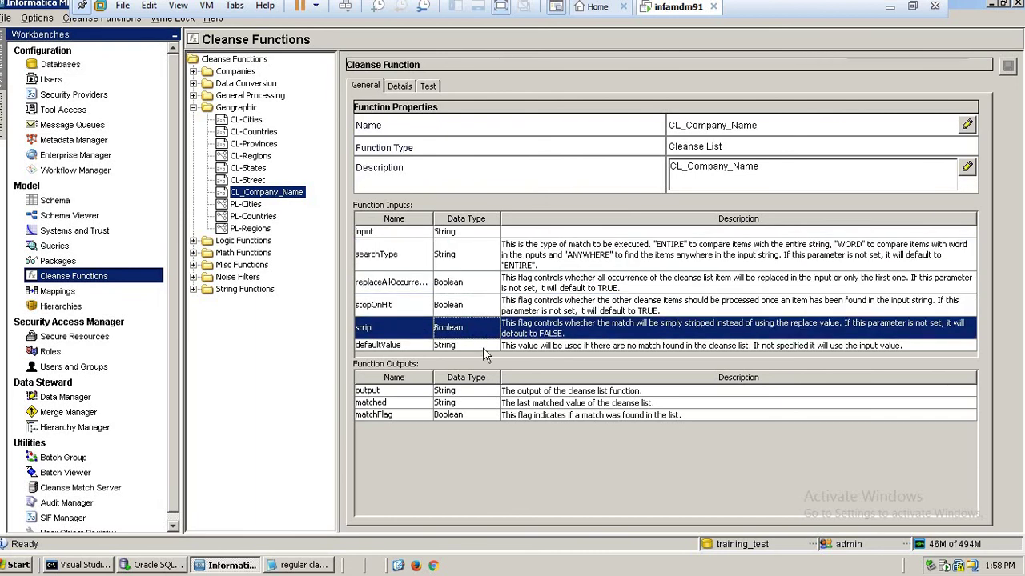
{"action": "left_click", "coordinate": [483, 348]}
{"action": "left_click", "coordinate": [481, 332]}
{"action": "left_click", "coordinate": [480, 312]}
{"action": "left_click", "coordinate": [481, 290]}
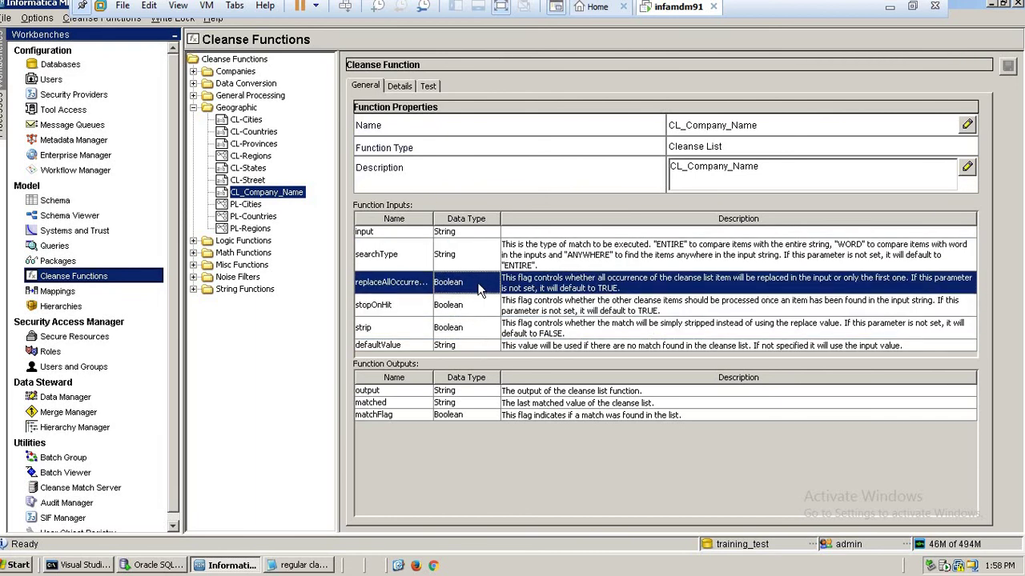
{"action": "left_click", "coordinate": [479, 266]}
{"action": "left_click", "coordinate": [475, 285]}
{"action": "left_click", "coordinate": [476, 307]}
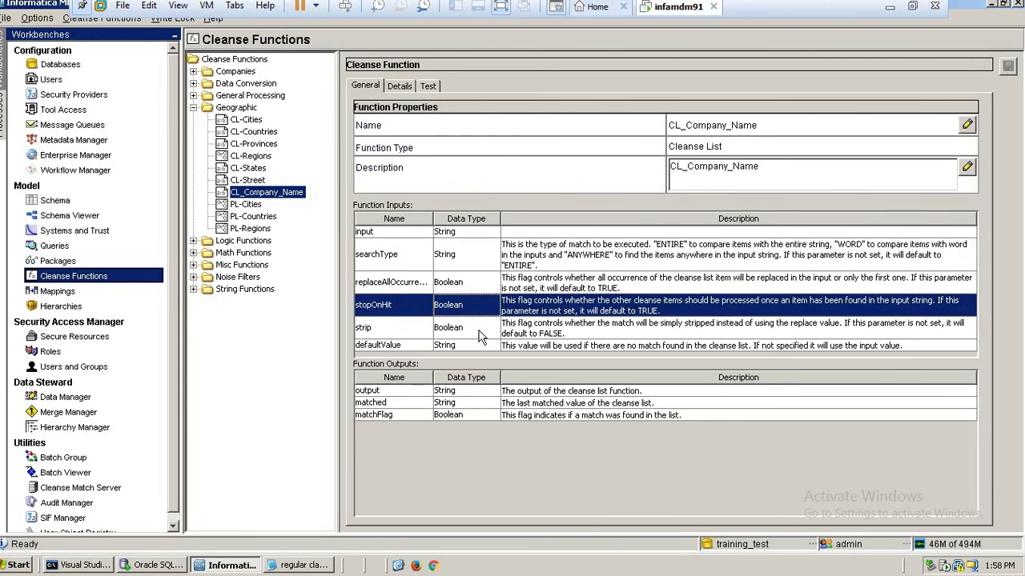
{"action": "left_click", "coordinate": [480, 335]}
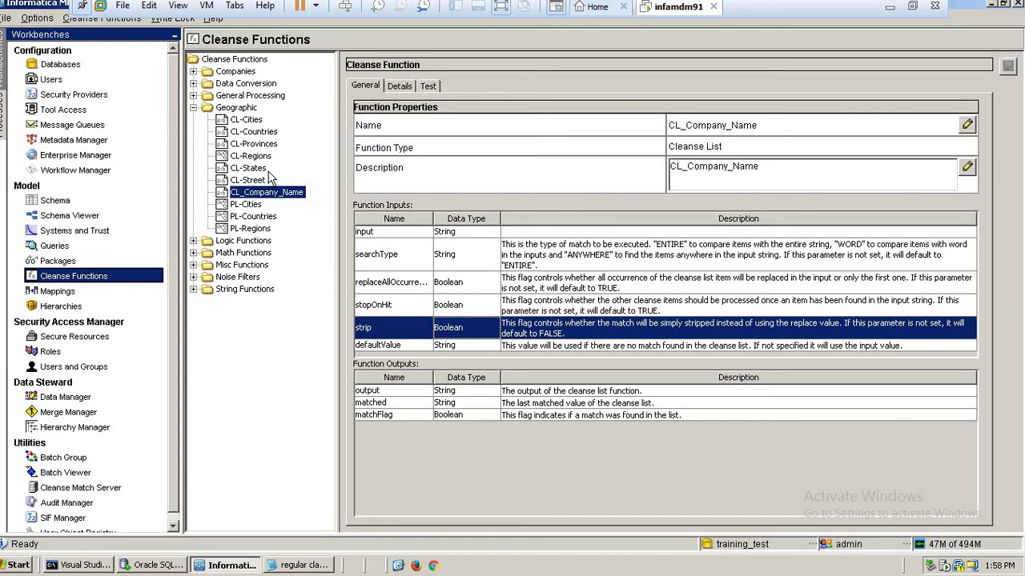
Step: Minimize all open application windows in the virtual machine, and minimize the virtual machine itself
{"action": "left_click", "coordinate": [991, 6]}
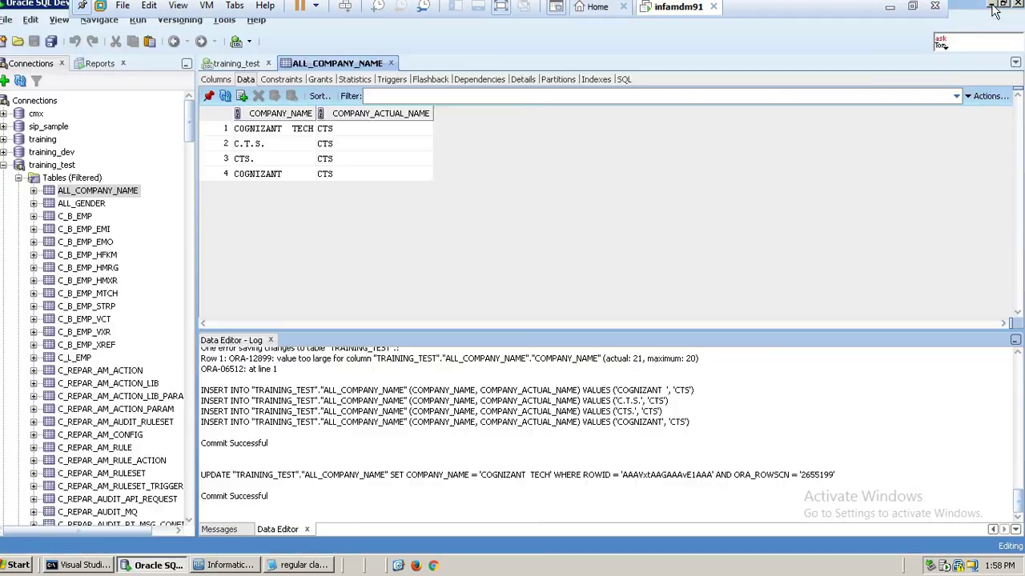
{"action": "left_click", "coordinate": [993, 6]}
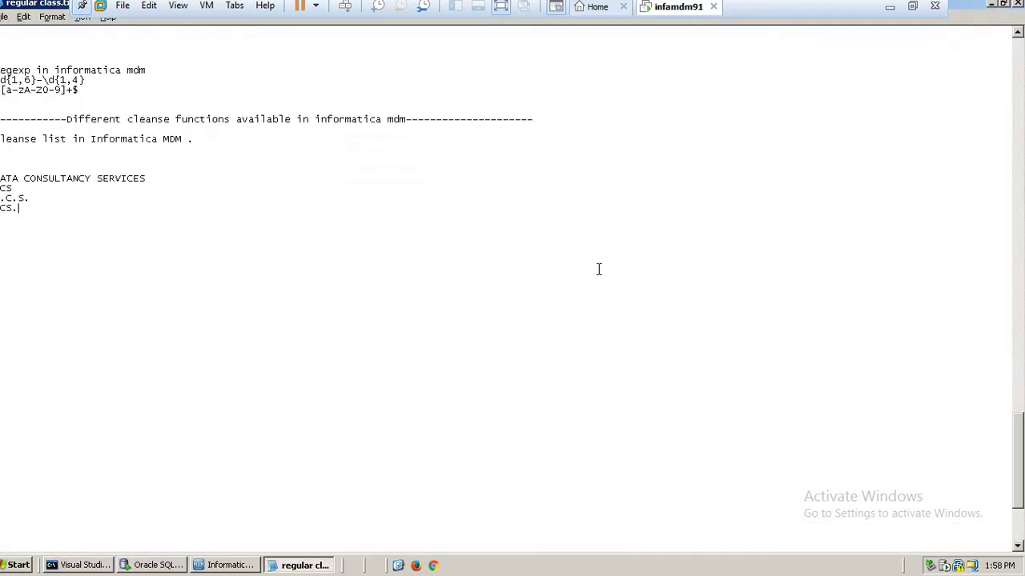
{"action": "left_click", "coordinate": [992, 5]}
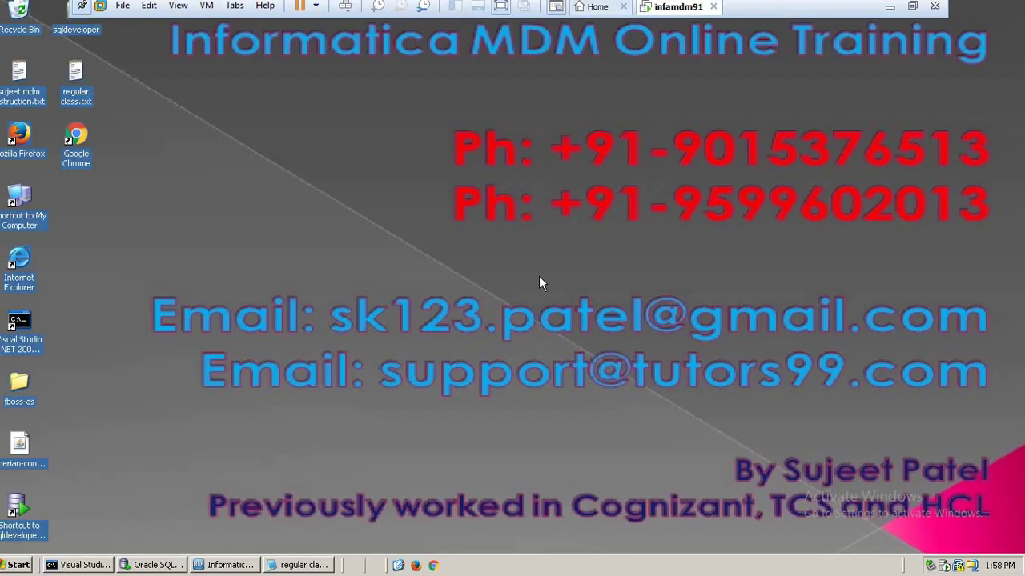
{"action": "left_click", "coordinate": [227, 565]}
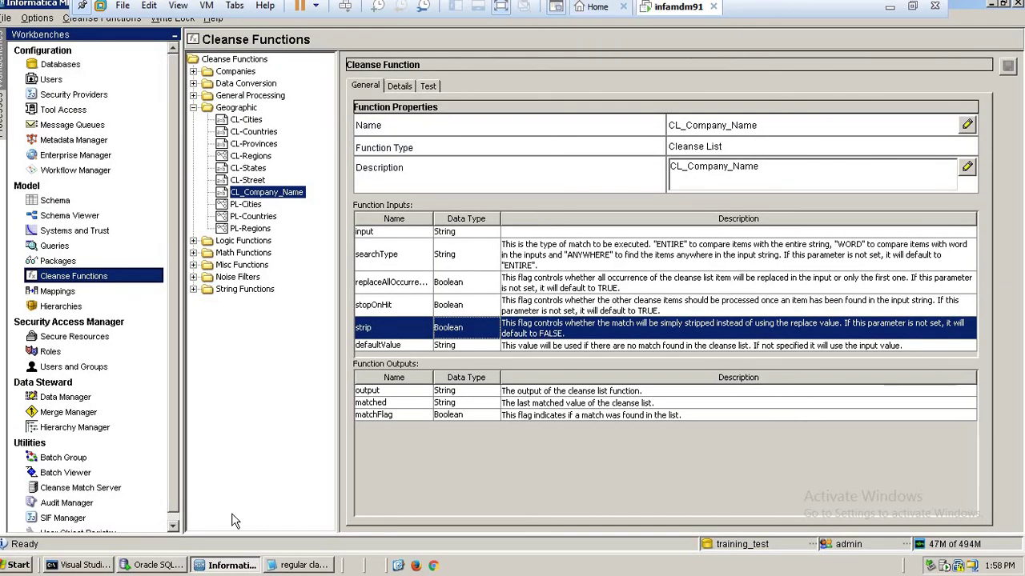
{"action": "left_click", "coordinate": [222, 565]}
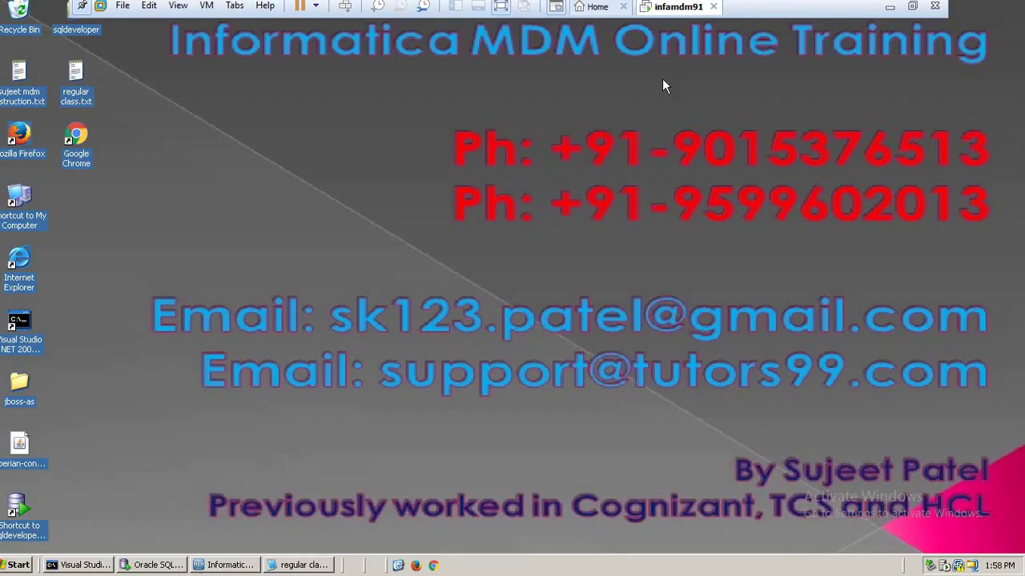
{"action": "left_click", "coordinate": [889, 7]}
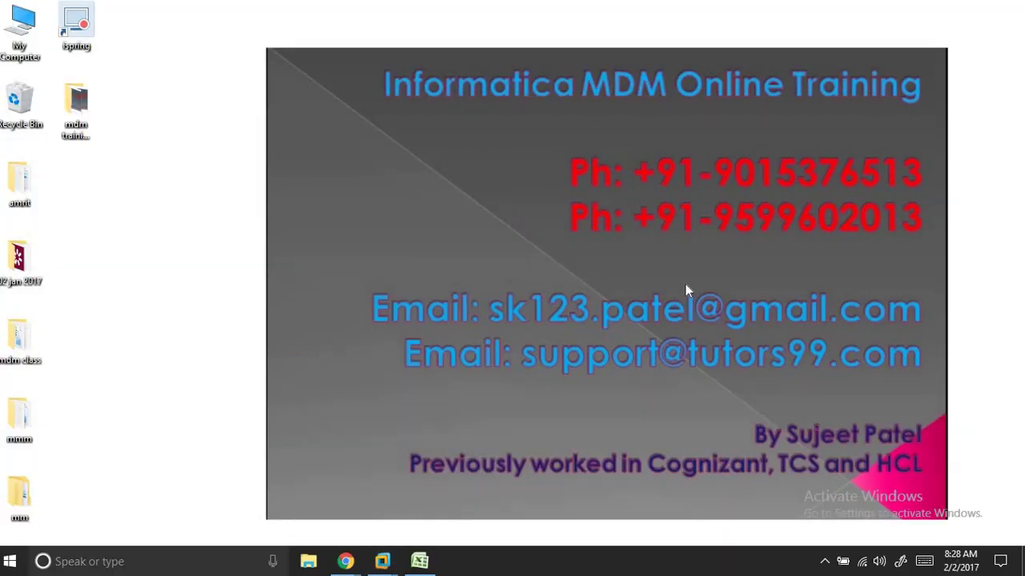